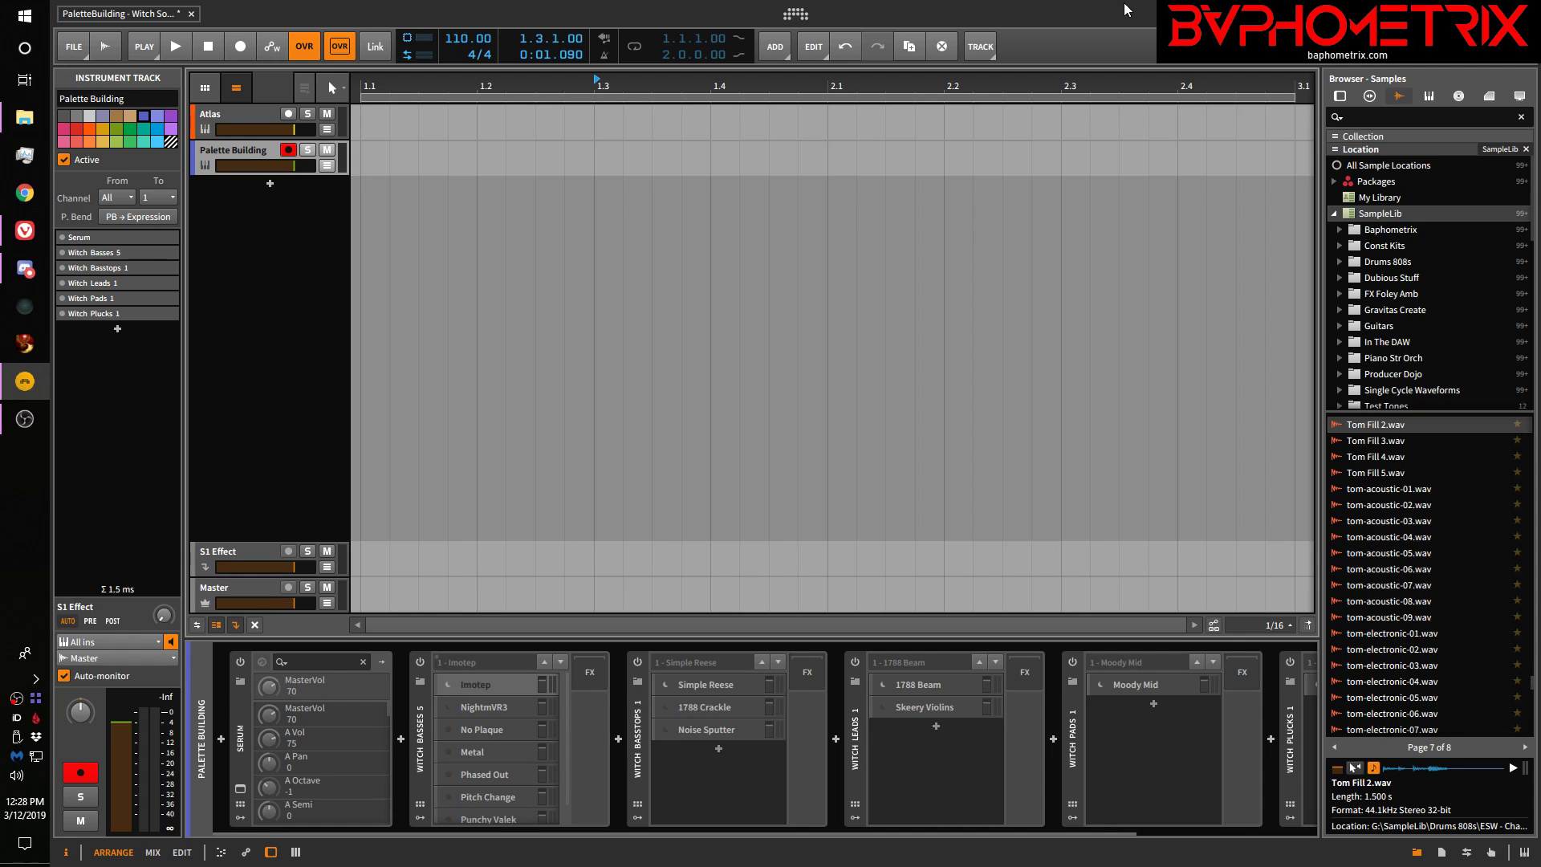
Add a new instrument track and insert a Polysynth device on it
{"action": "key", "text": "ctrl+t"}
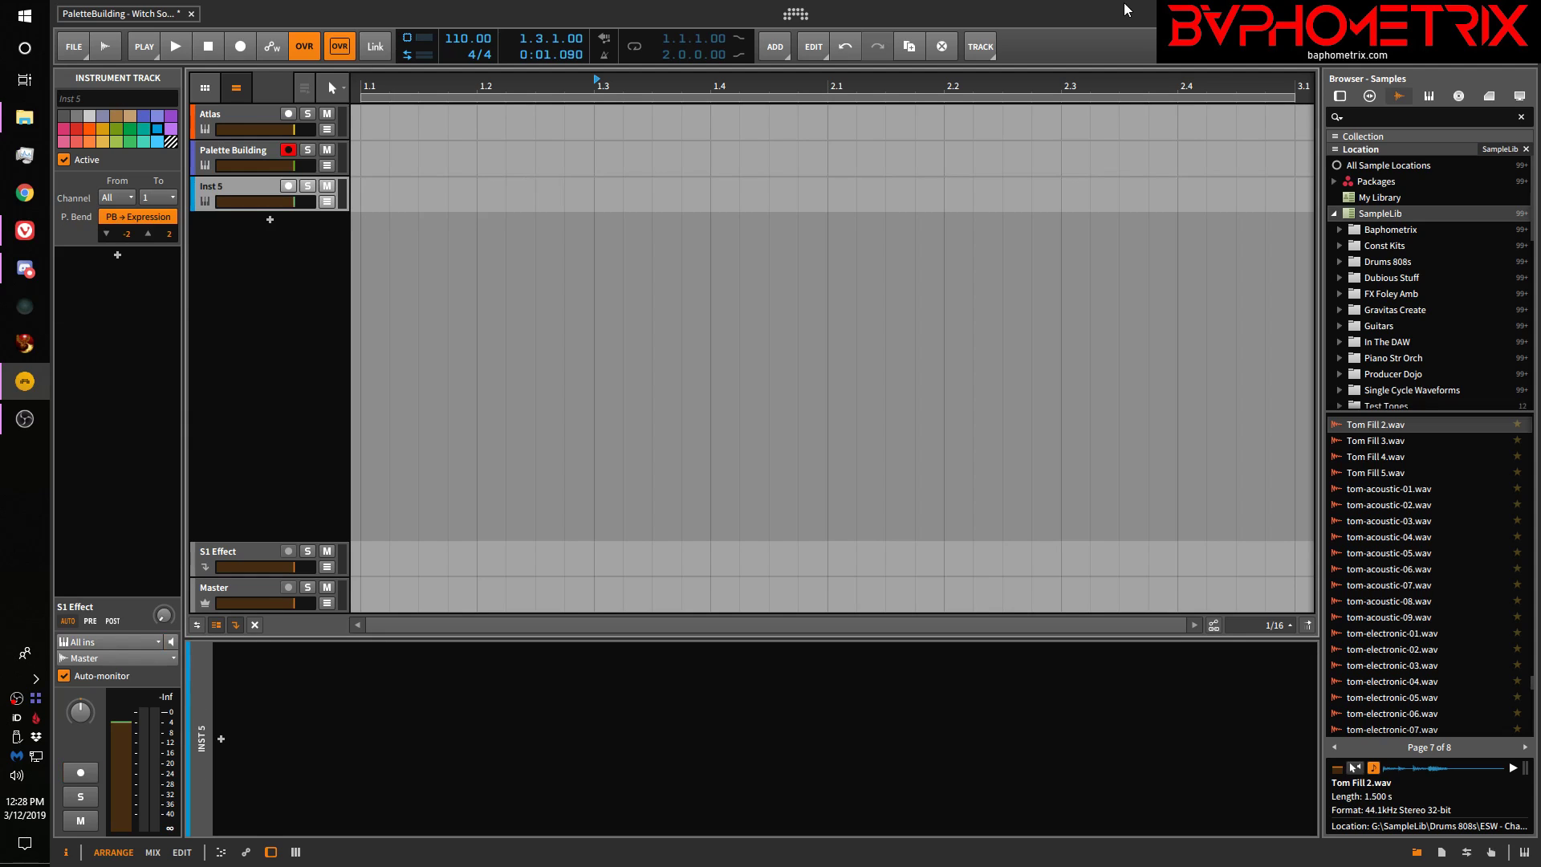
{"action": "type", "text": "b"}
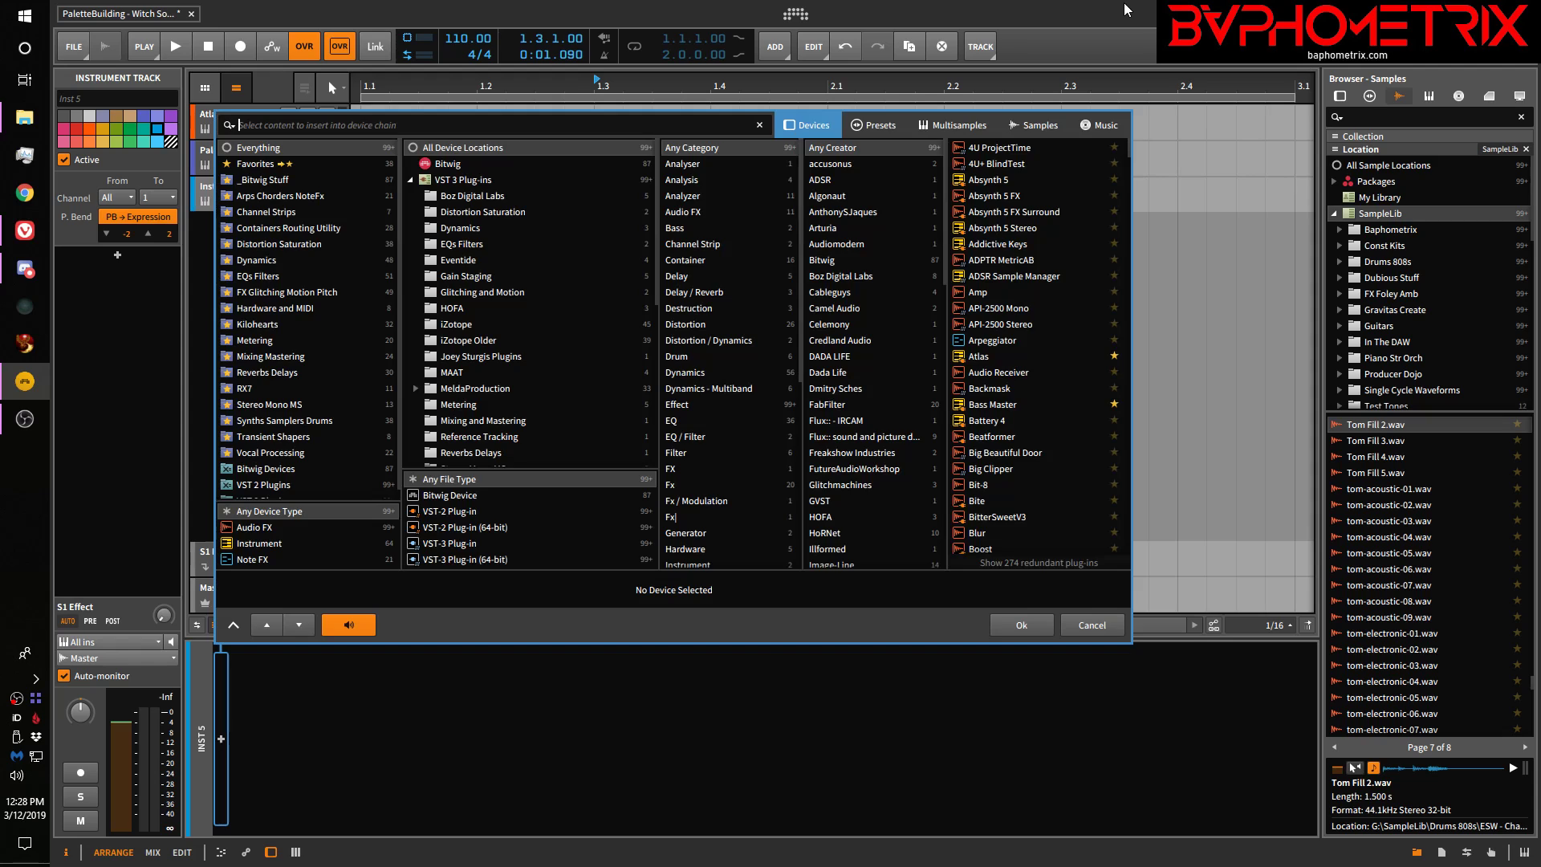
{"action": "type", "text": "poly"}
{"action": "key", "text": "Return"}
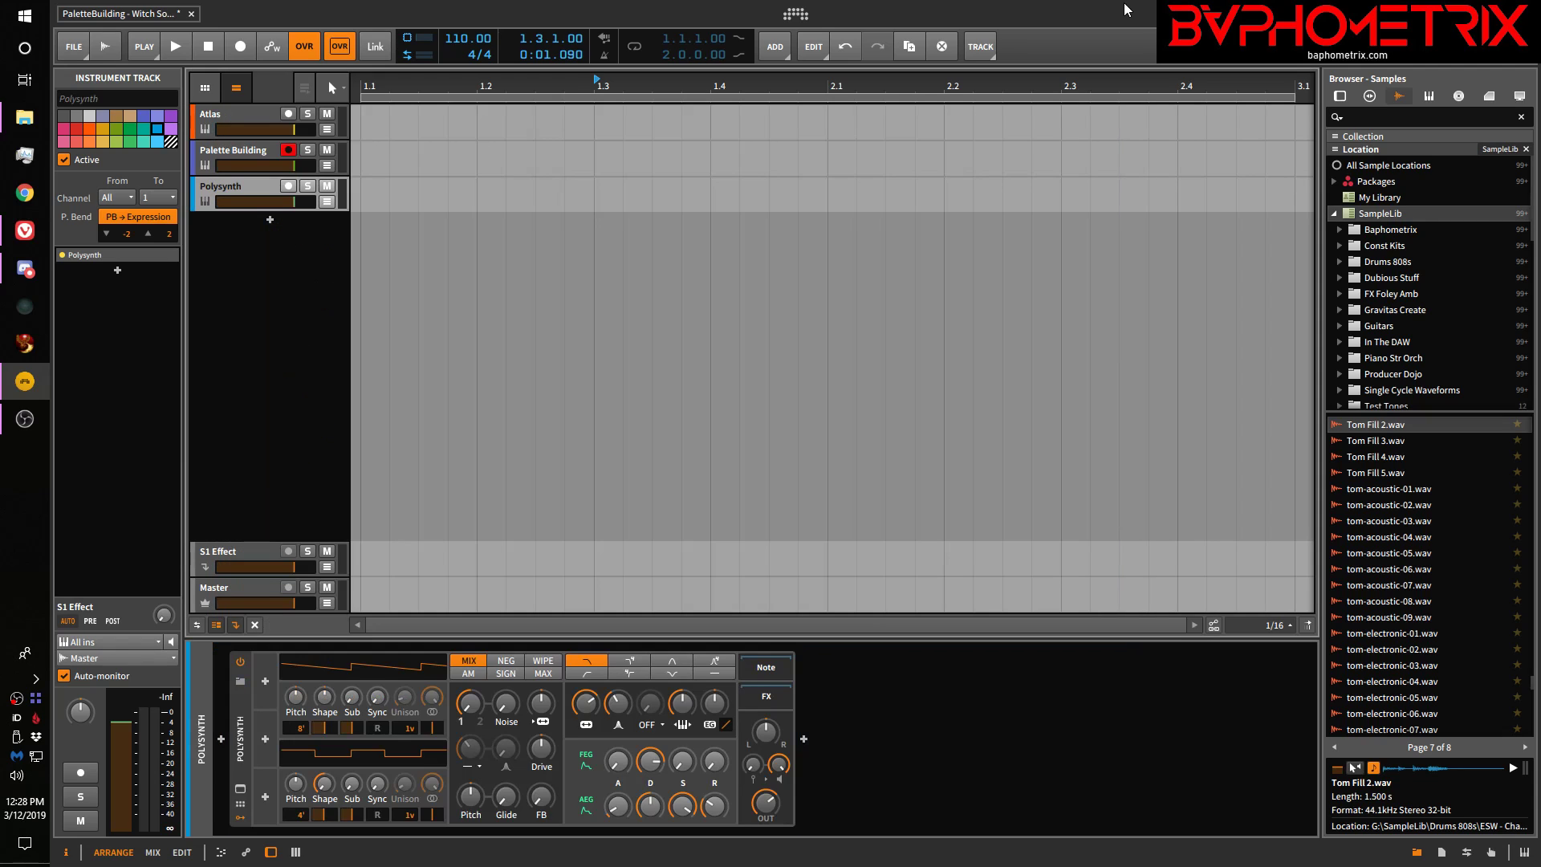
Browse the Polysynth presets and load the Antonio preset into the device
{"action": "key", "text": "d"}
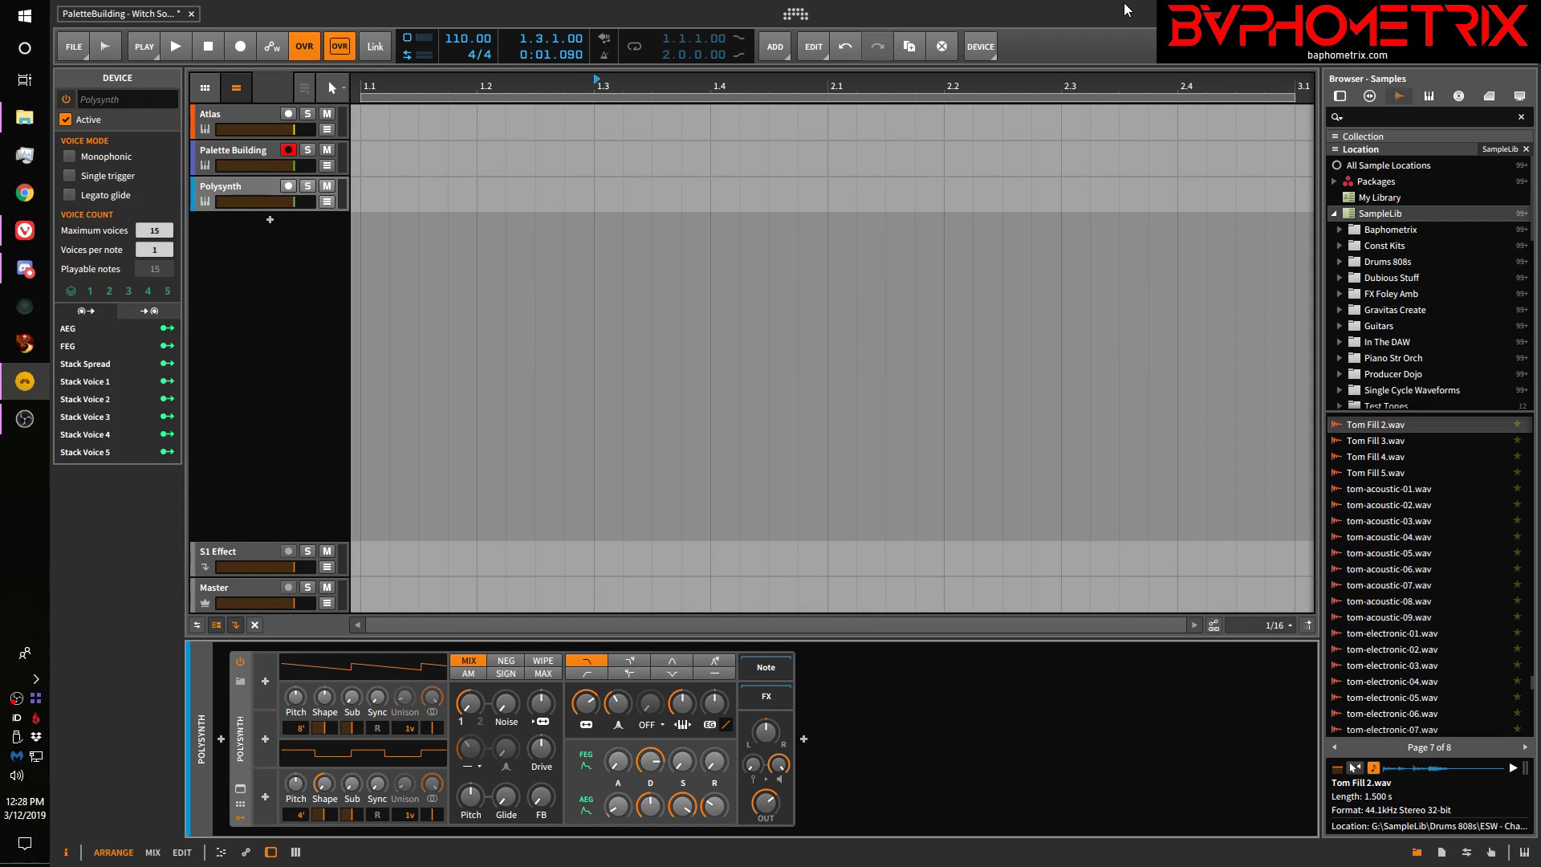
{"action": "key", "text": "b"}
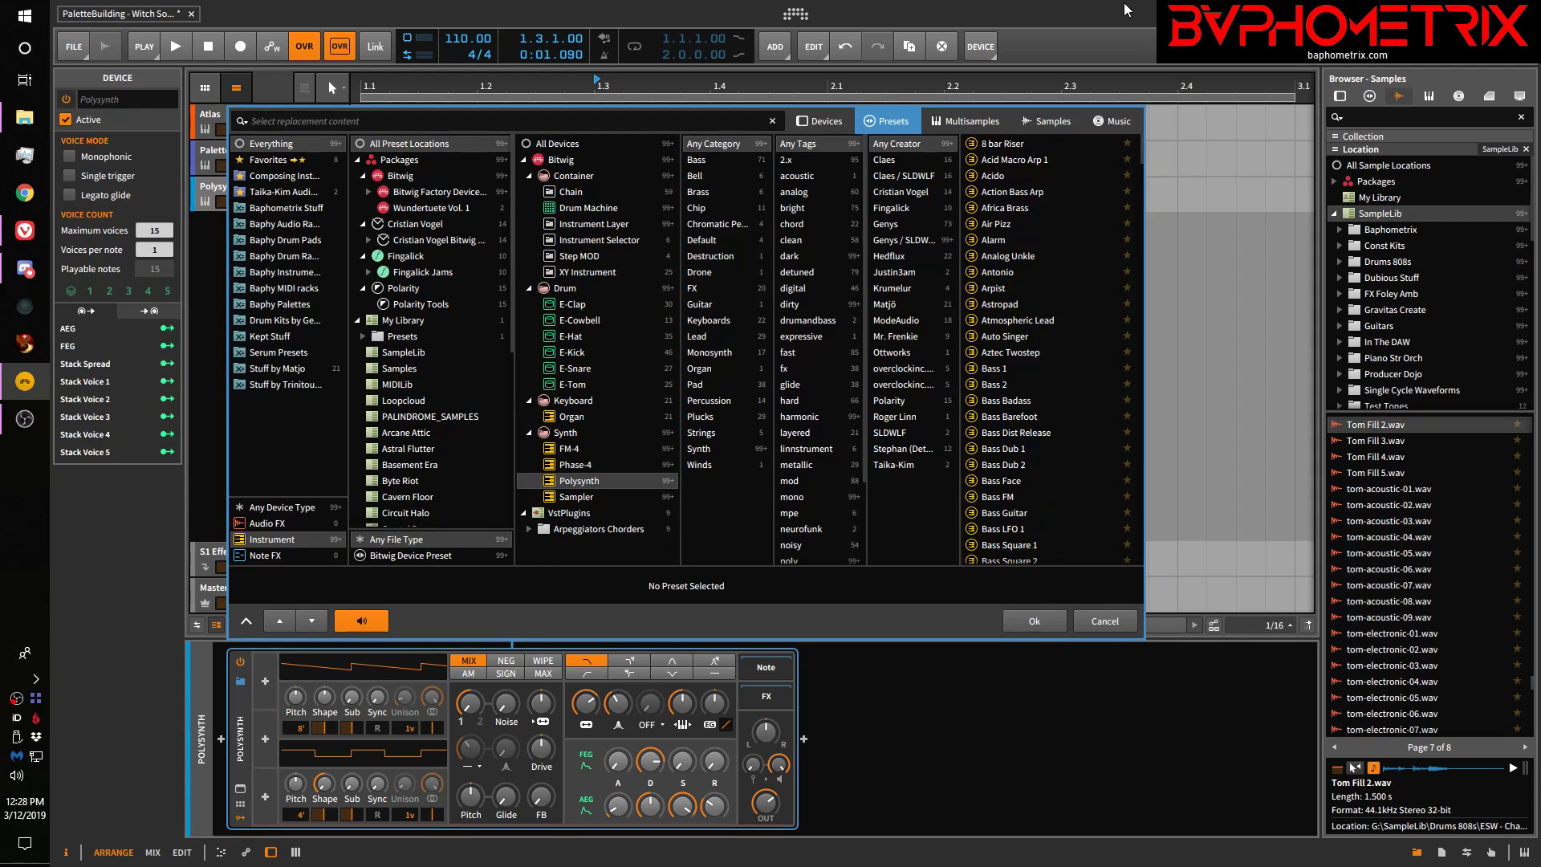
{"action": "key", "text": "Down"}
{"action": "key", "text": "Down"}
{"action": "key", "text": "Down"}
{"action": "key", "text": "Down"}
{"action": "key", "text": "Down"}
{"action": "key", "text": "Down"}
{"action": "key", "text": "Down"}
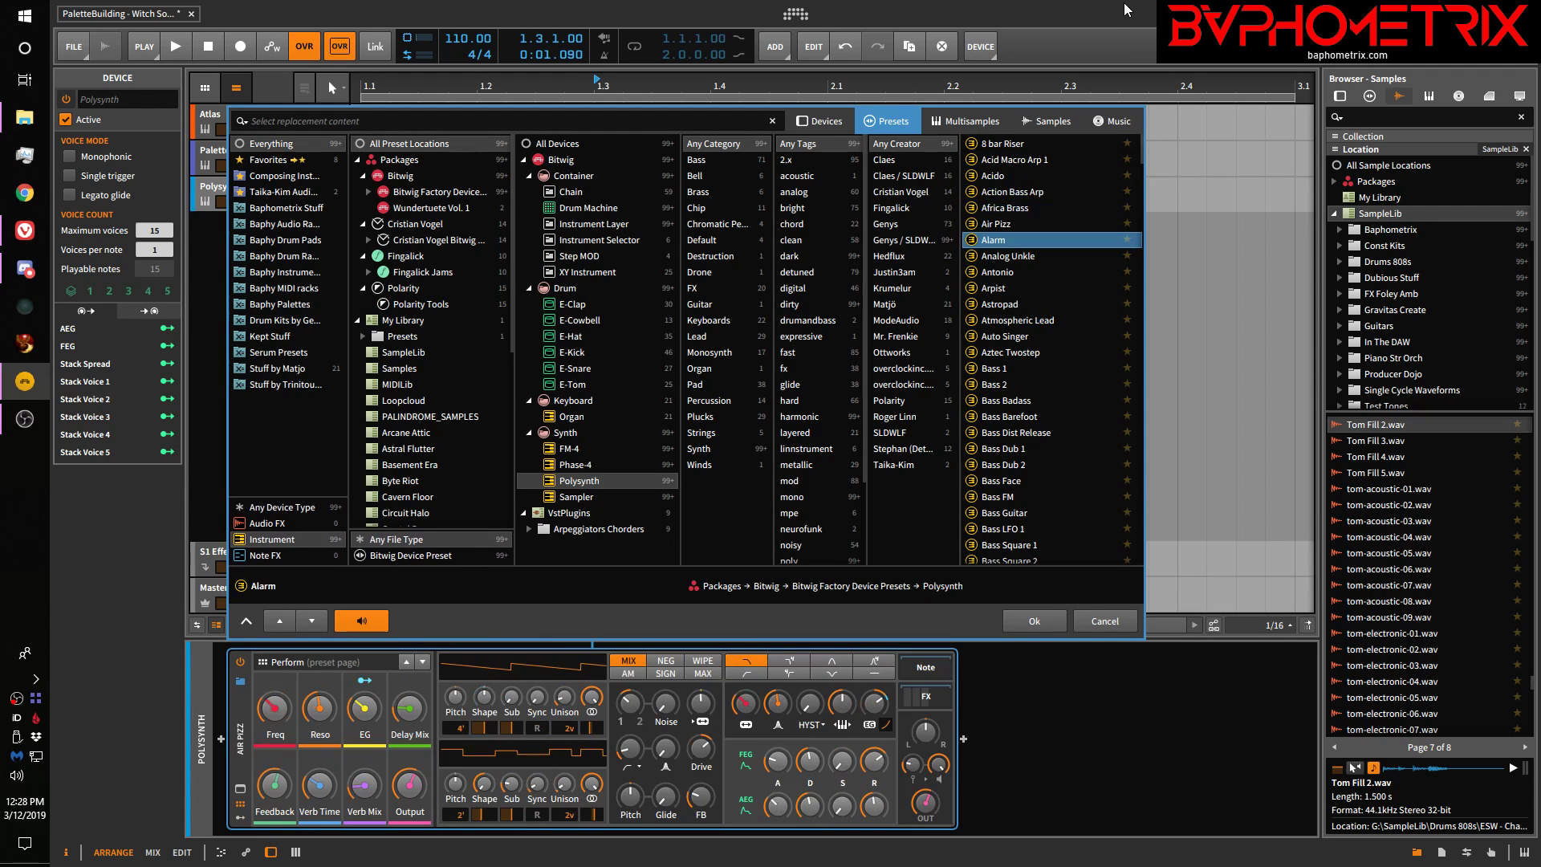
{"action": "key", "text": "Down"}
{"action": "key", "text": "Down"}
{"action": "key", "text": "Return"}
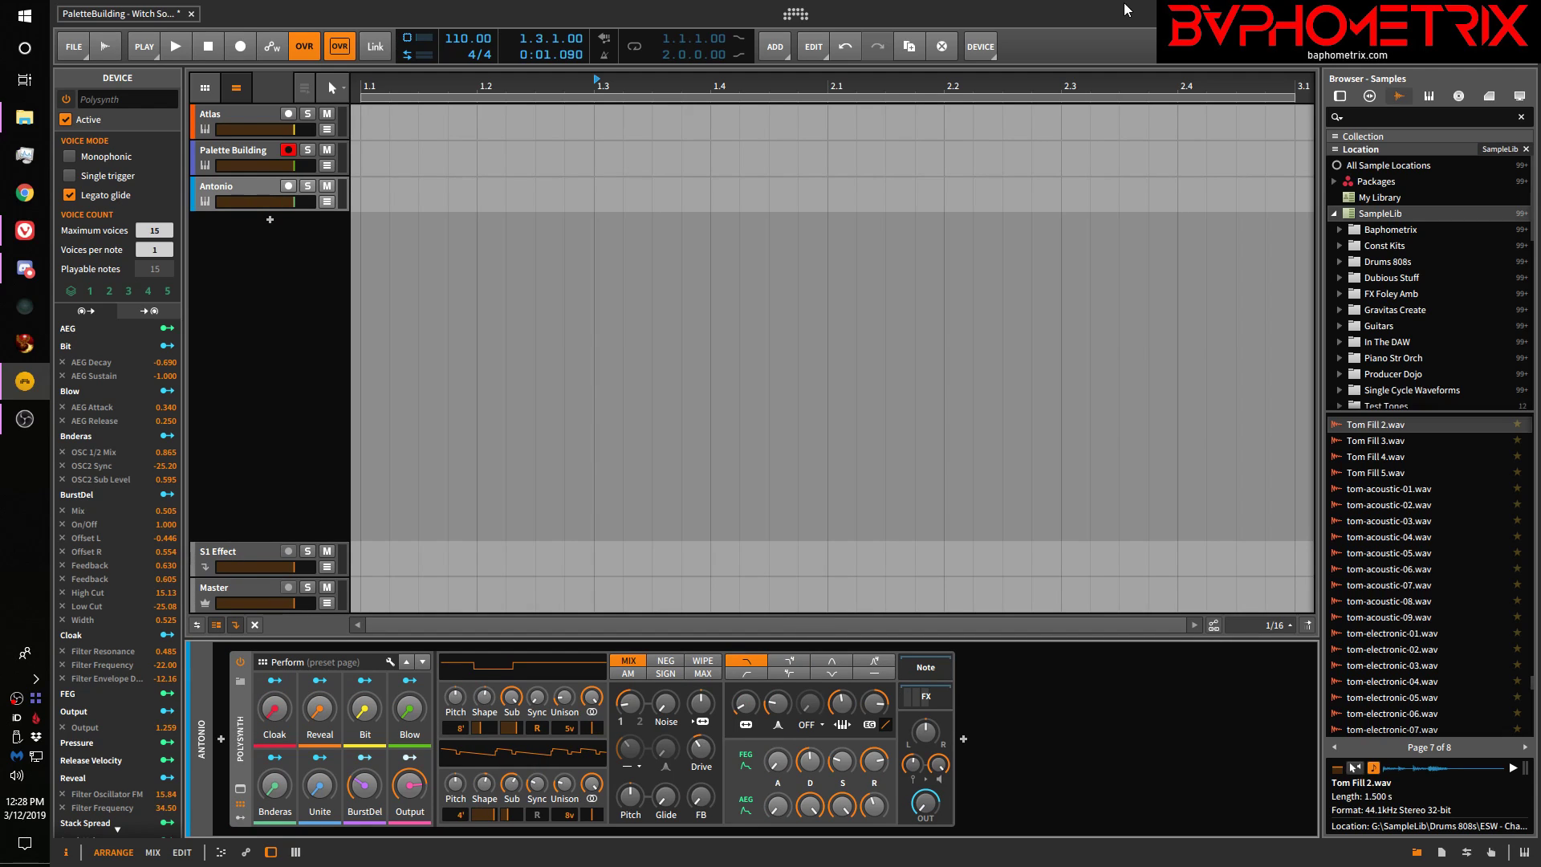
Insert a Note Echo device in front of the Polysynth in the device chain
{"action": "key", "text": "Escape"}
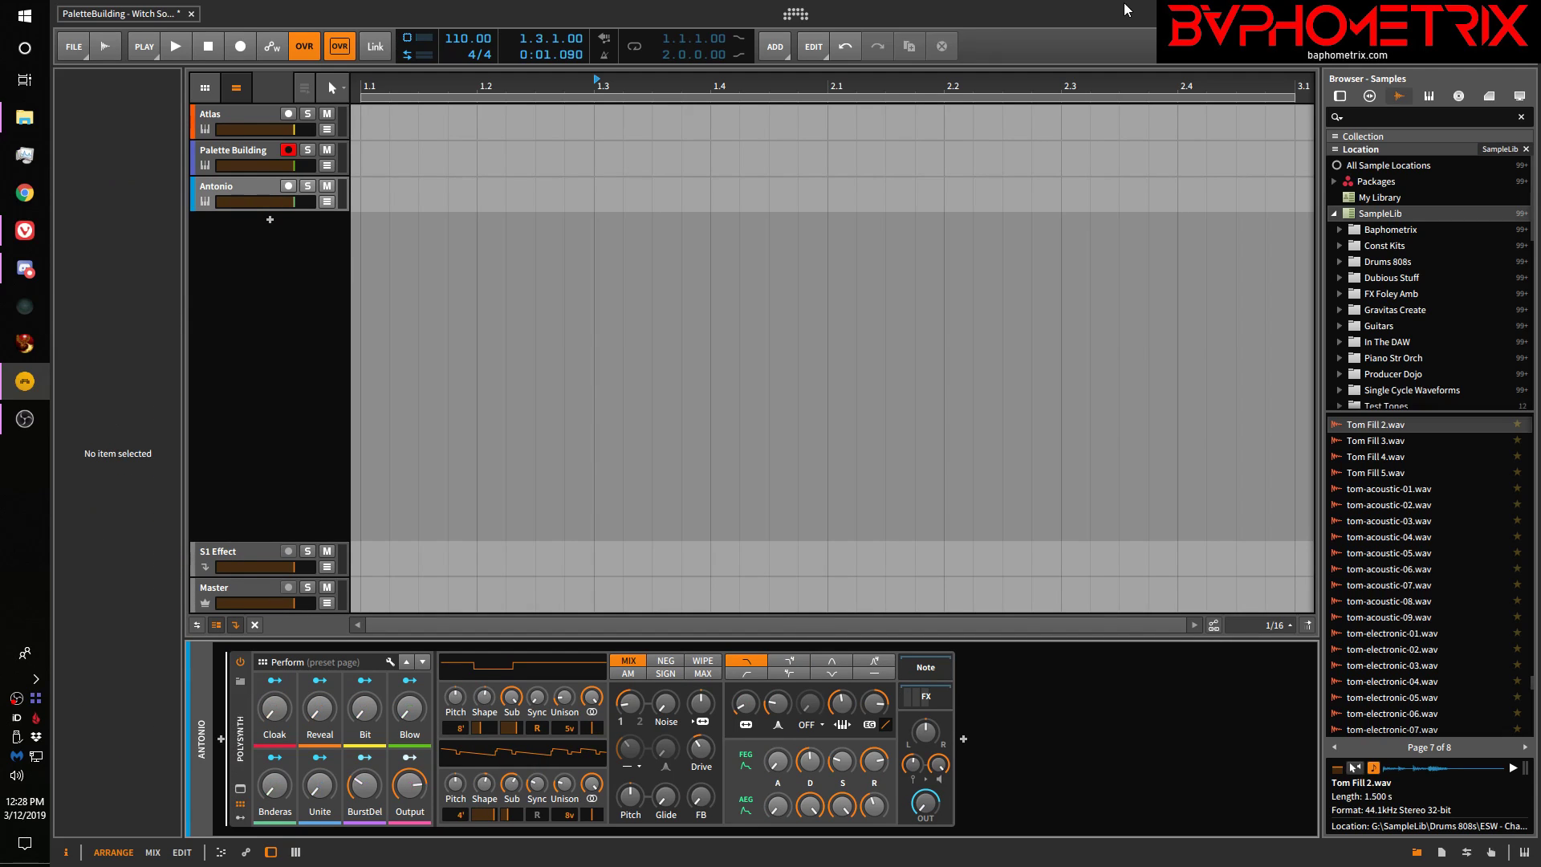
{"action": "key", "text": "b"}
{"action": "key", "text": "Down"}
{"action": "key", "text": "Down"}
{"action": "key", "text": "Down"}
{"action": "key", "text": "Down"}
{"action": "key", "text": "Down"}
{"action": "key", "text": "Down"}
{"action": "key", "text": "Down"}
{"action": "key", "text": "Down"}
{"action": "key", "text": "Down"}
{"action": "key", "text": "Down"}
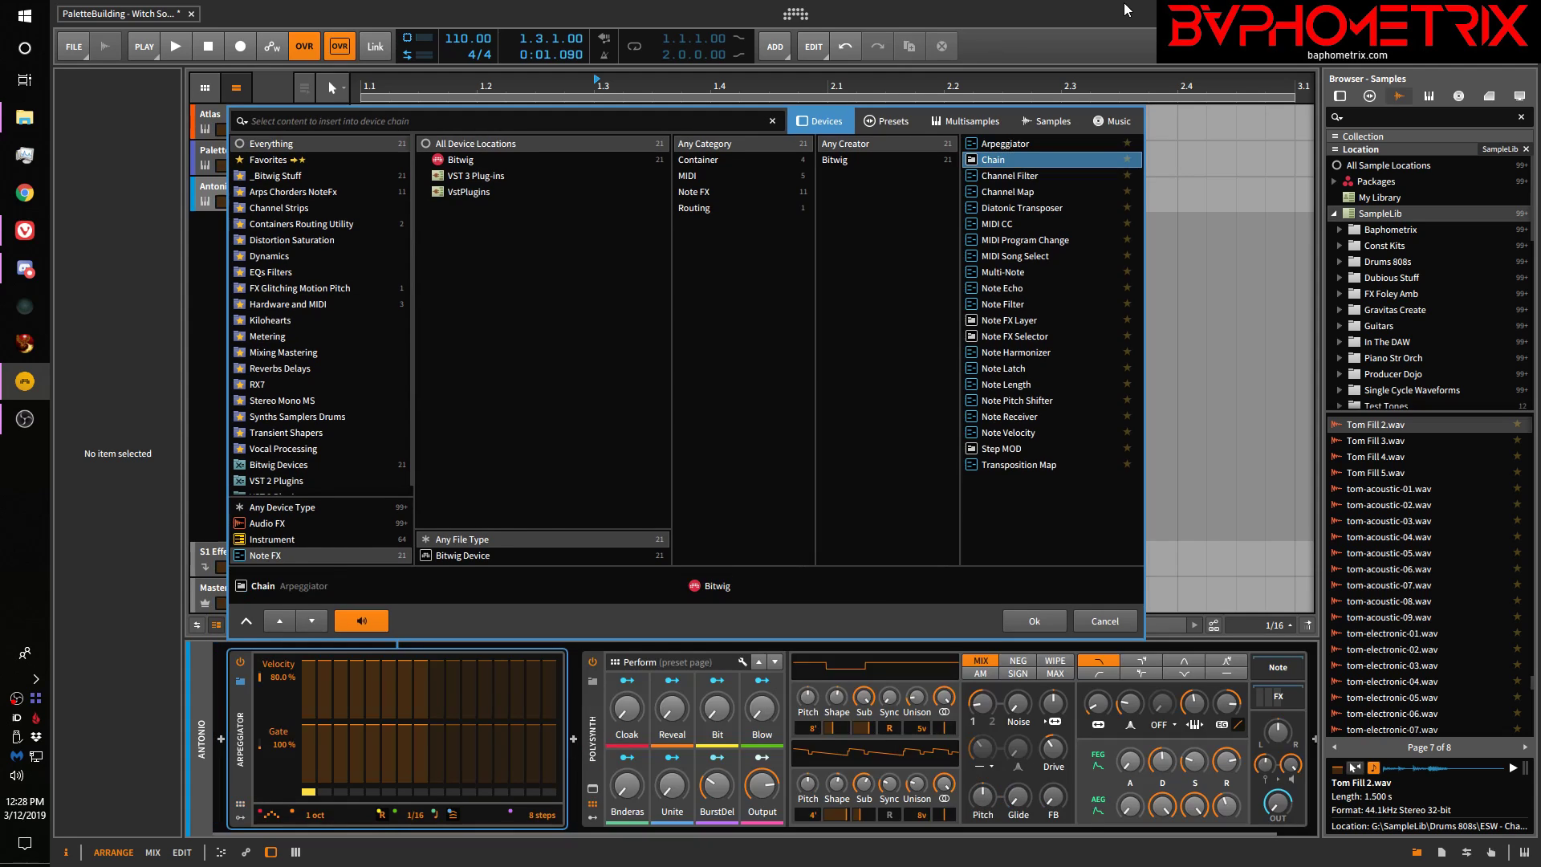
{"action": "key", "text": "Return"}
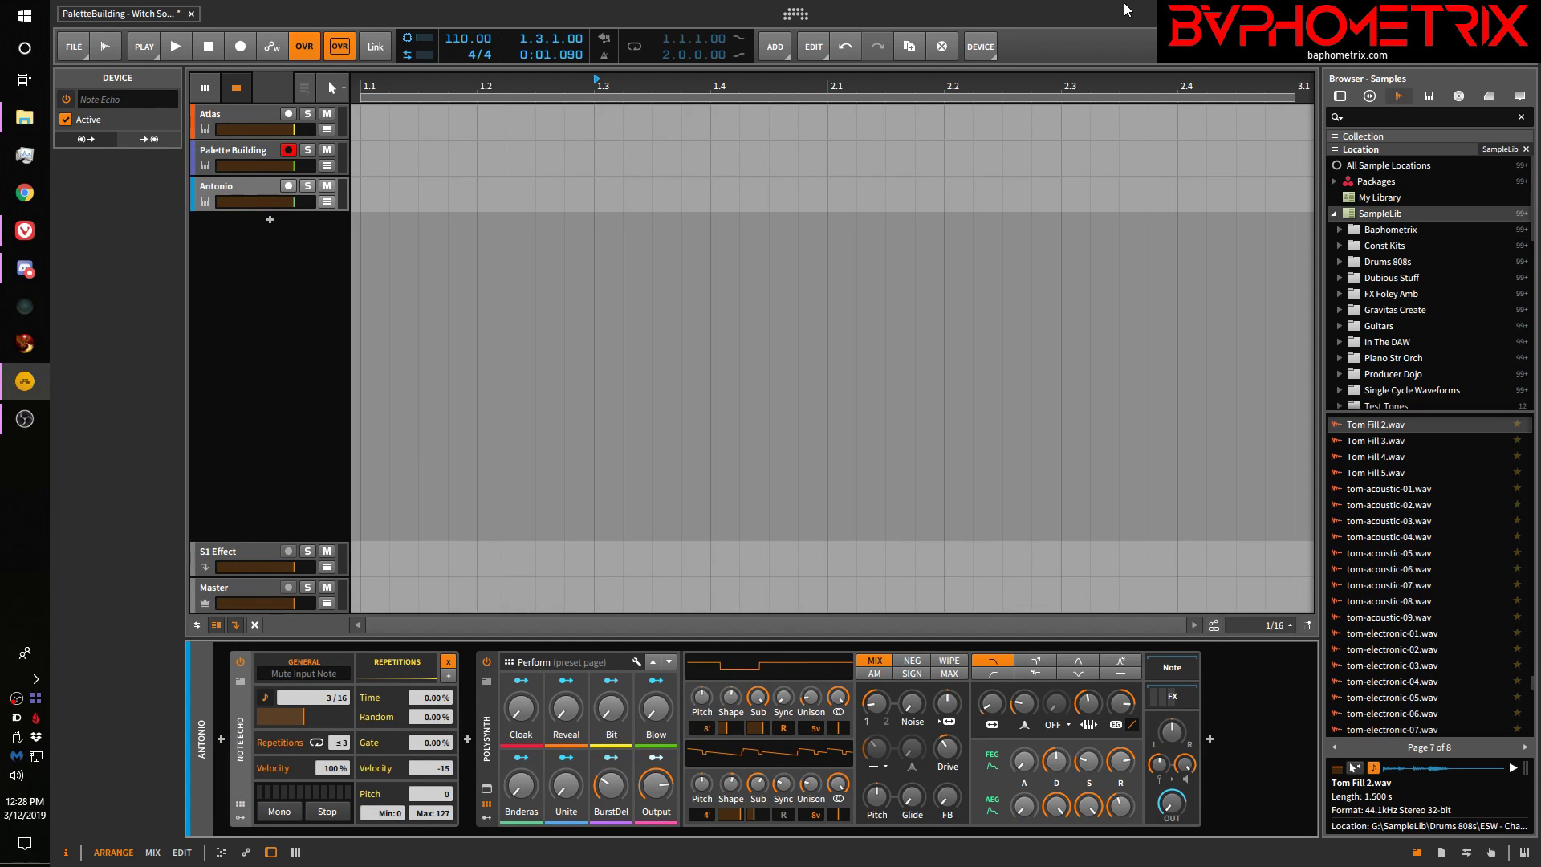
Load the Ping Pong Ball preset into the Note Echo device and return to the track selection
{"action": "key", "text": "b"}
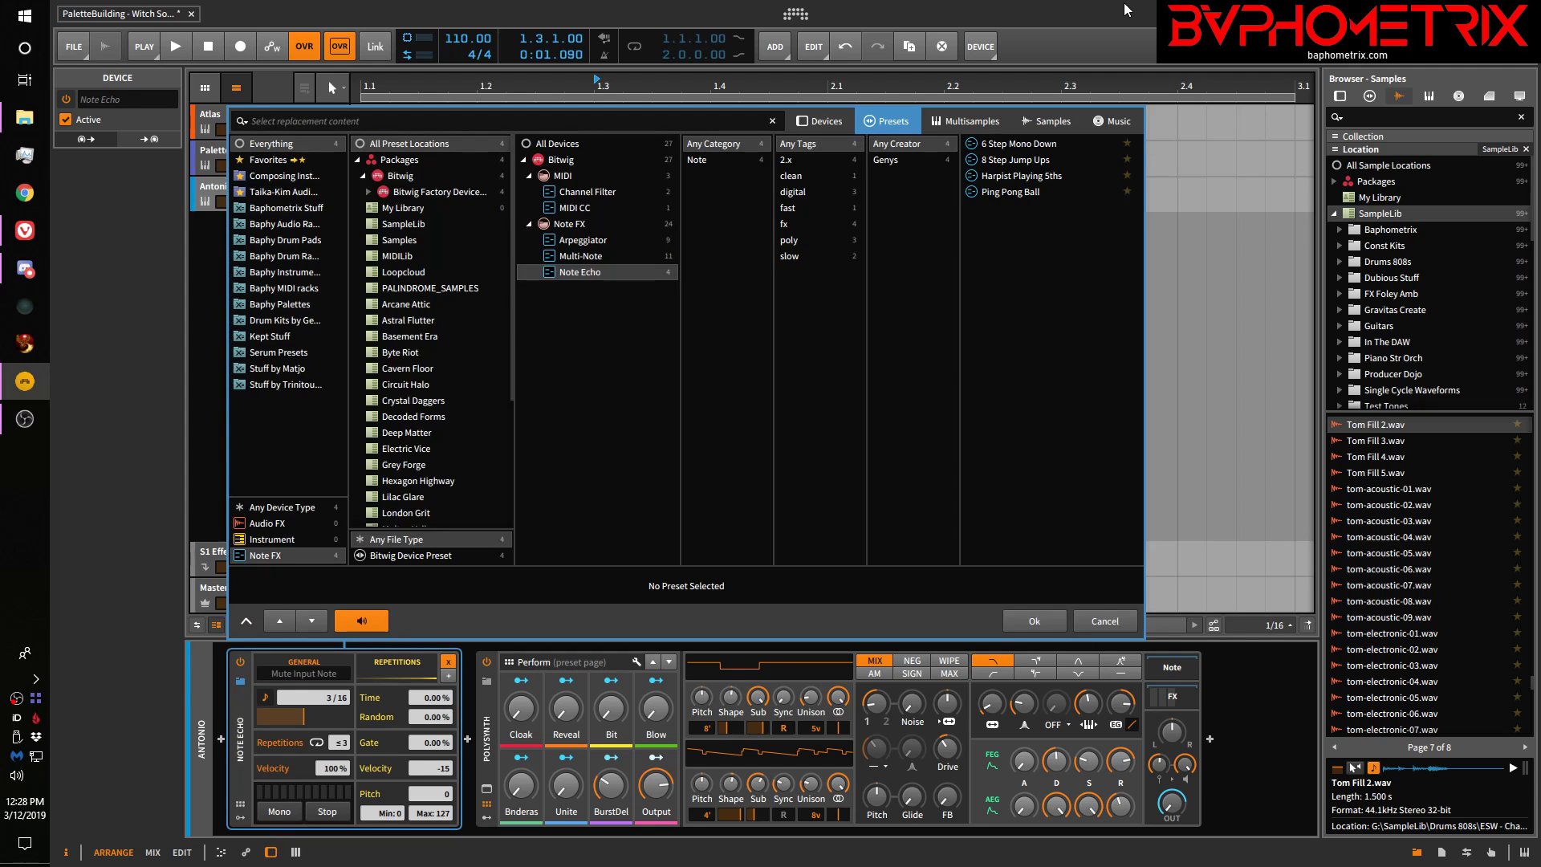
{"action": "key", "text": "Down"}
{"action": "key", "text": "Down"}
{"action": "key", "text": "Down"}
{"action": "key", "text": "Down"}
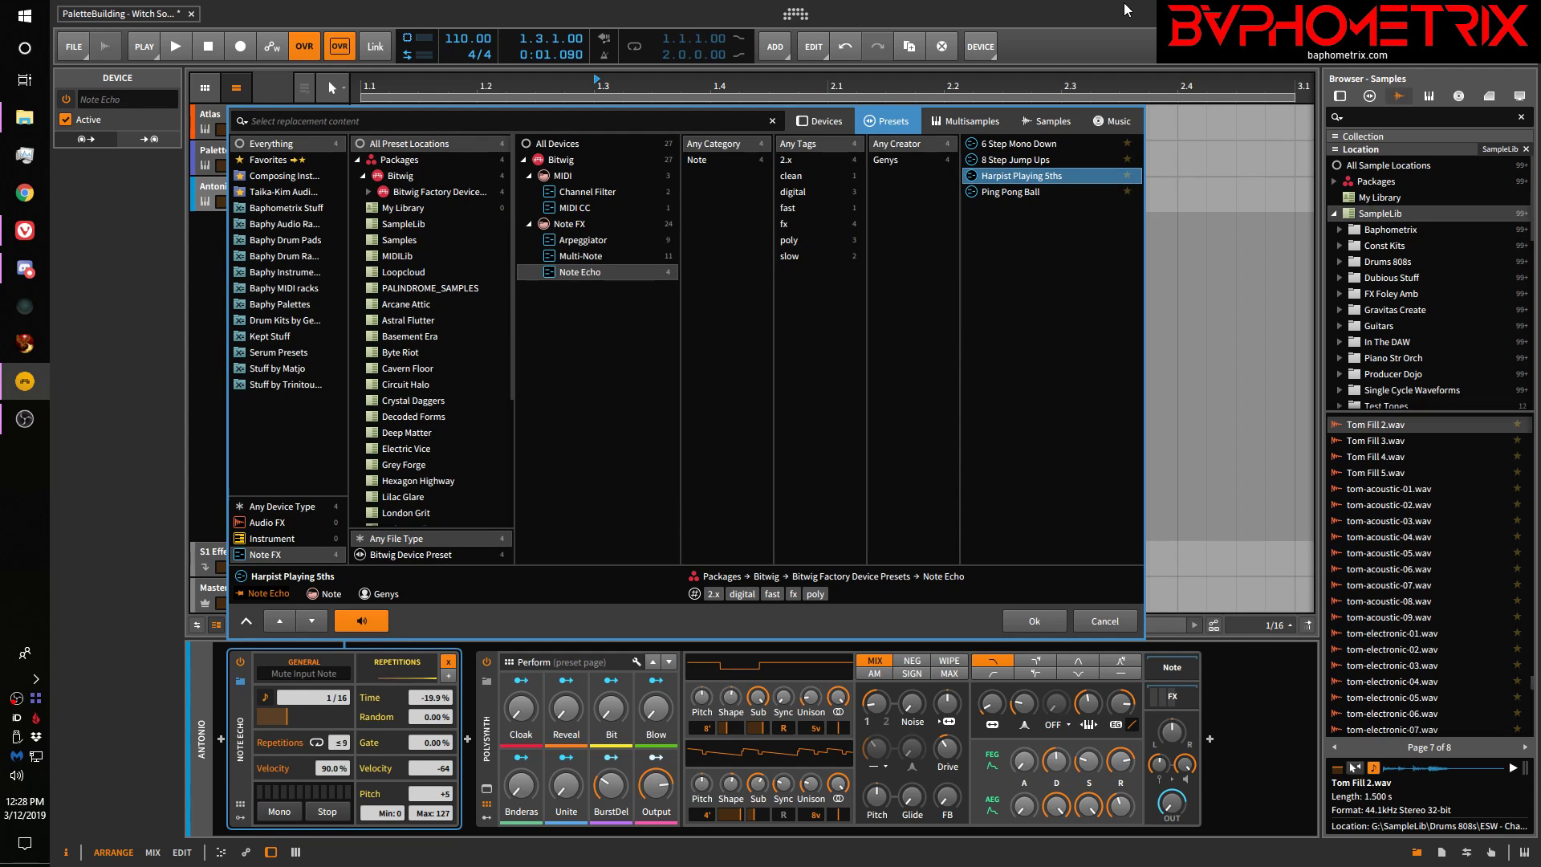
{"action": "key", "text": "Return"}
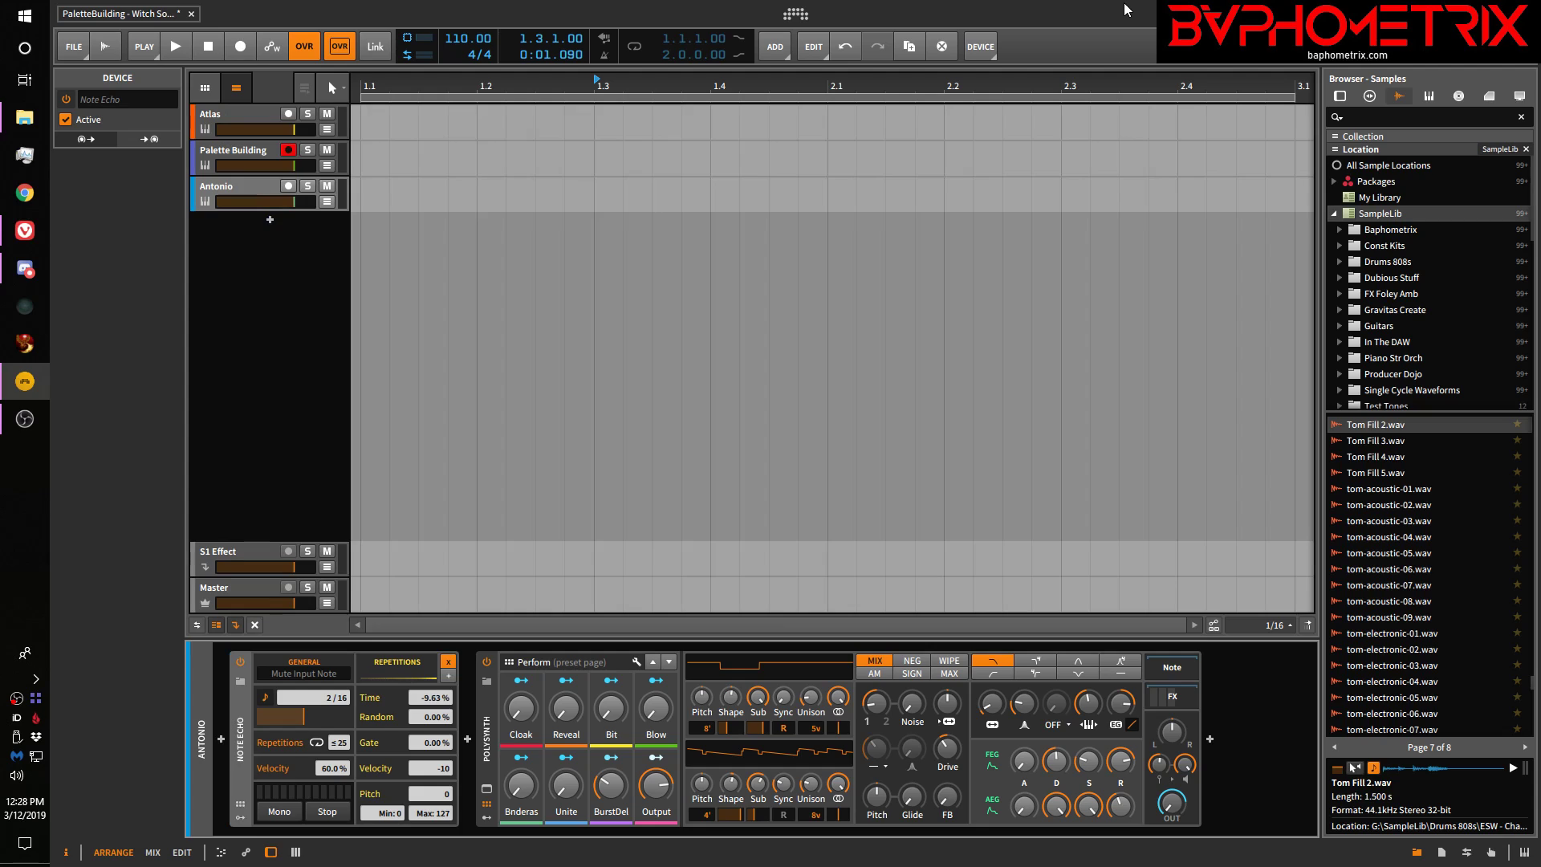
{"action": "key", "text": "Escape"}
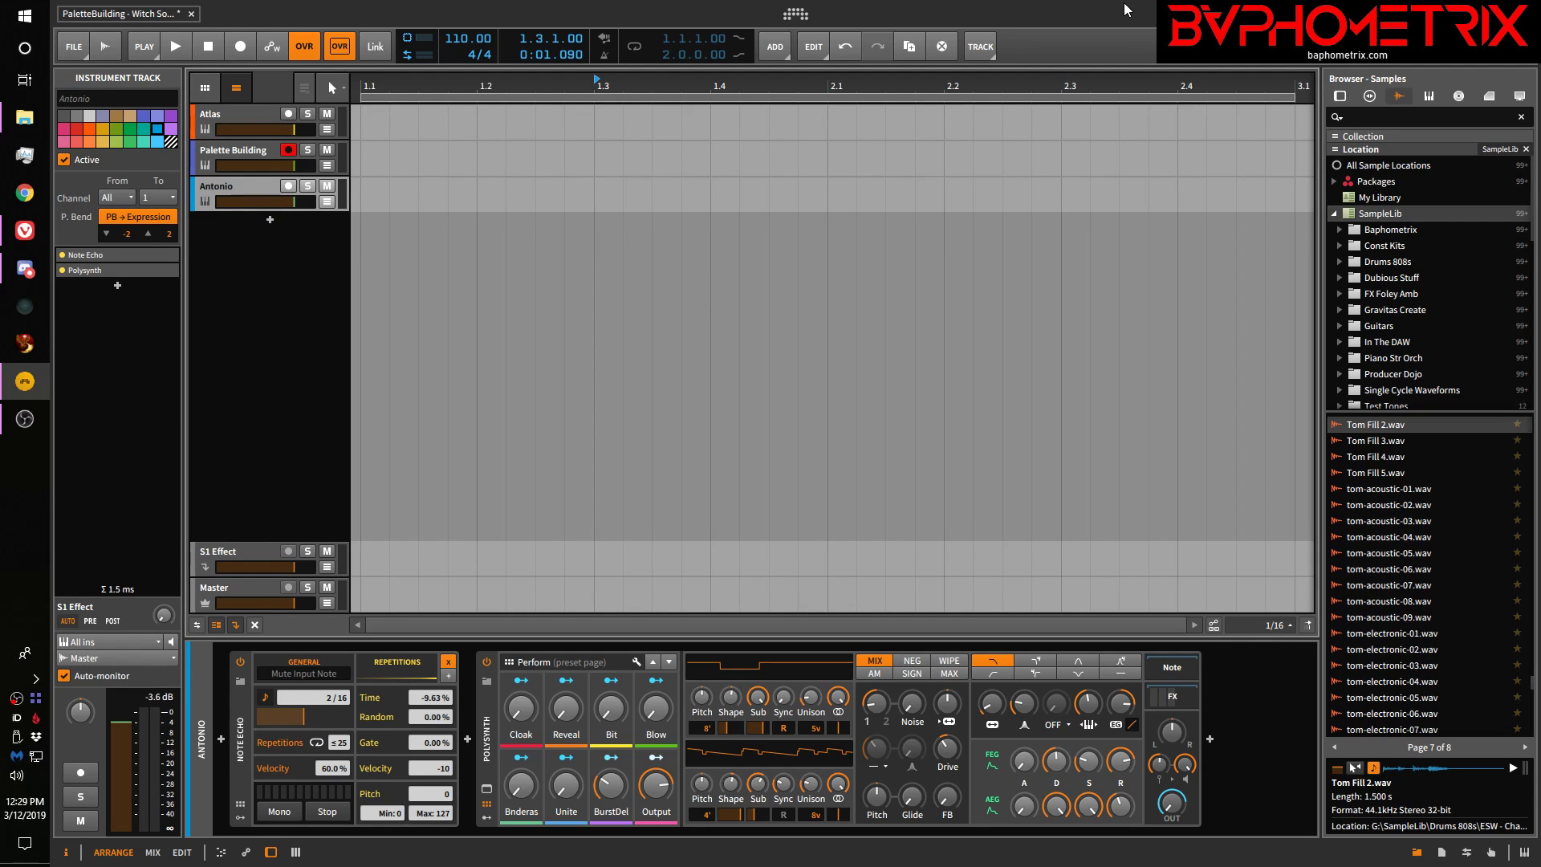
Add an audio track and place the Tom Fill 3.wav sample on it, starting at position 1.1.1.00
{"action": "key", "text": "ctrl+shift+t"}
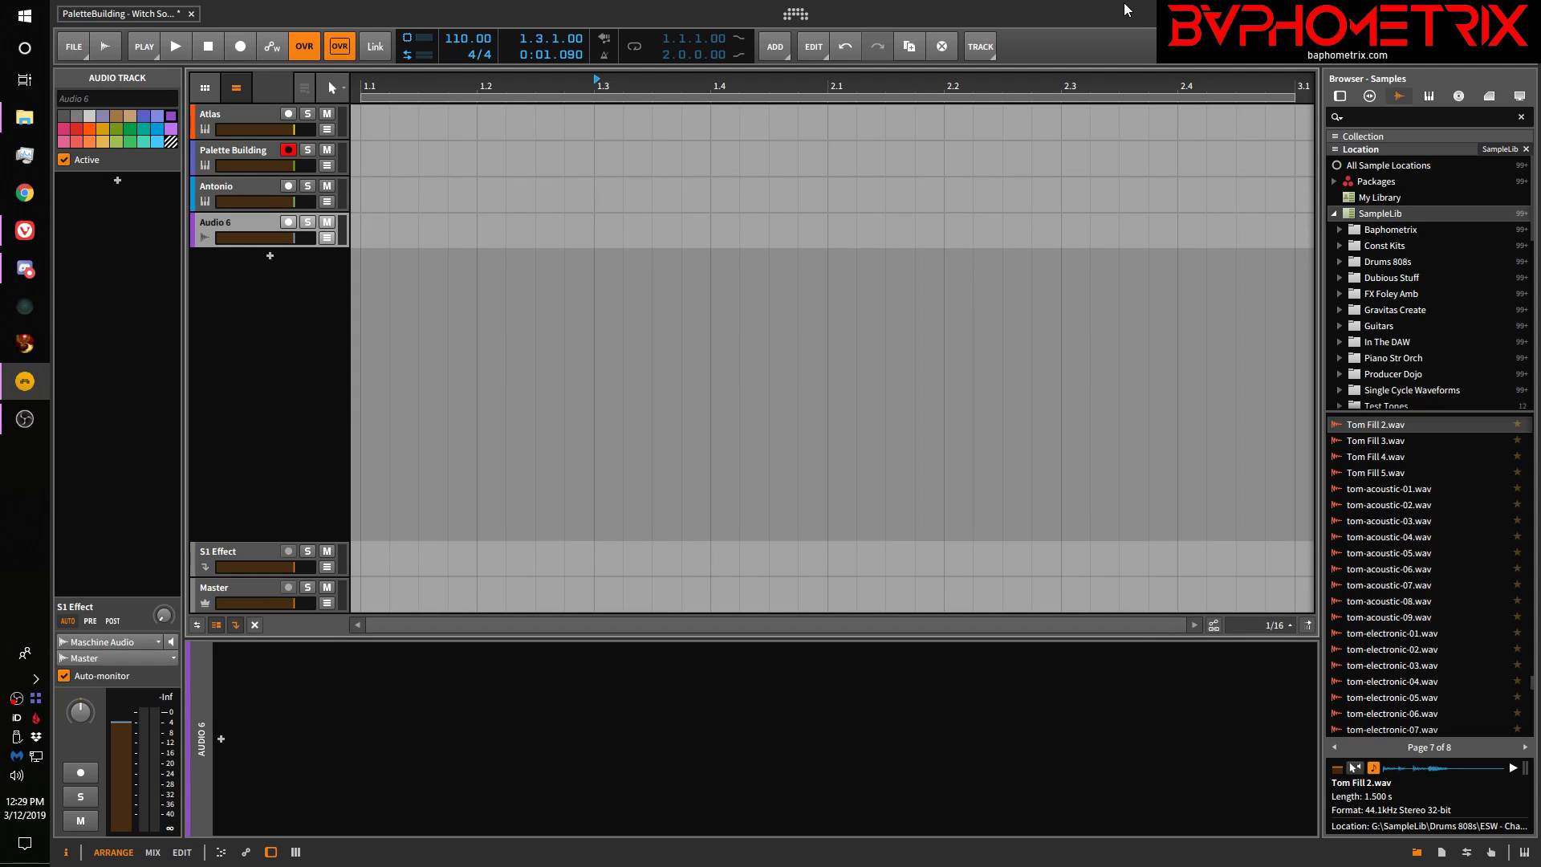
{"action": "left_click_drag", "start_coordinate": [1379, 440], "coordinate": [370, 228]}
{"action": "left_click", "coordinate": [371, 228]}
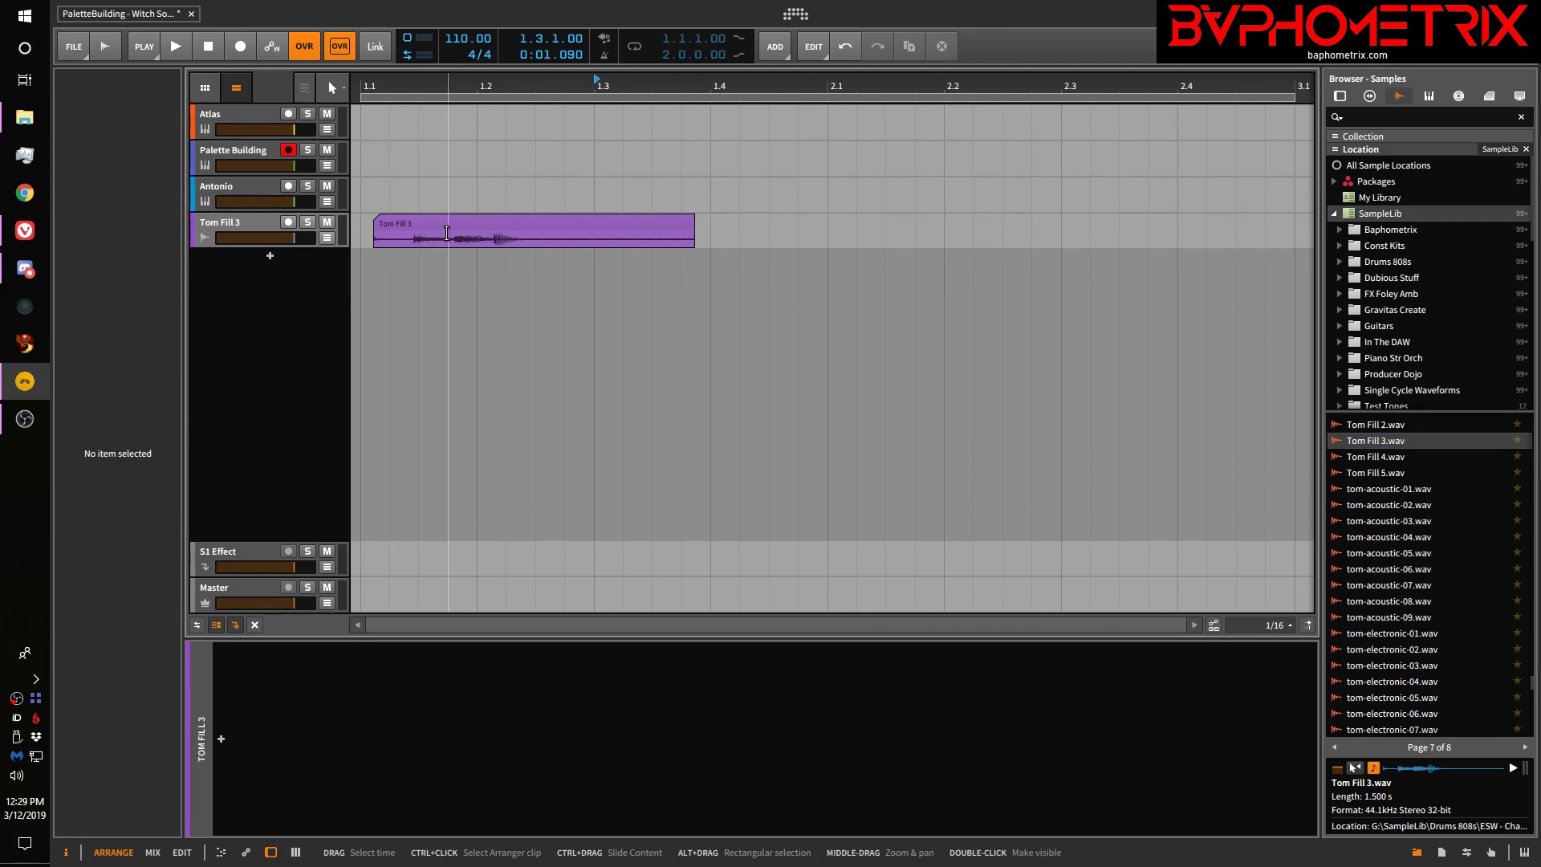
{"action": "left_click_drag", "start_coordinate": [426, 223], "coordinate": [381, 234]}
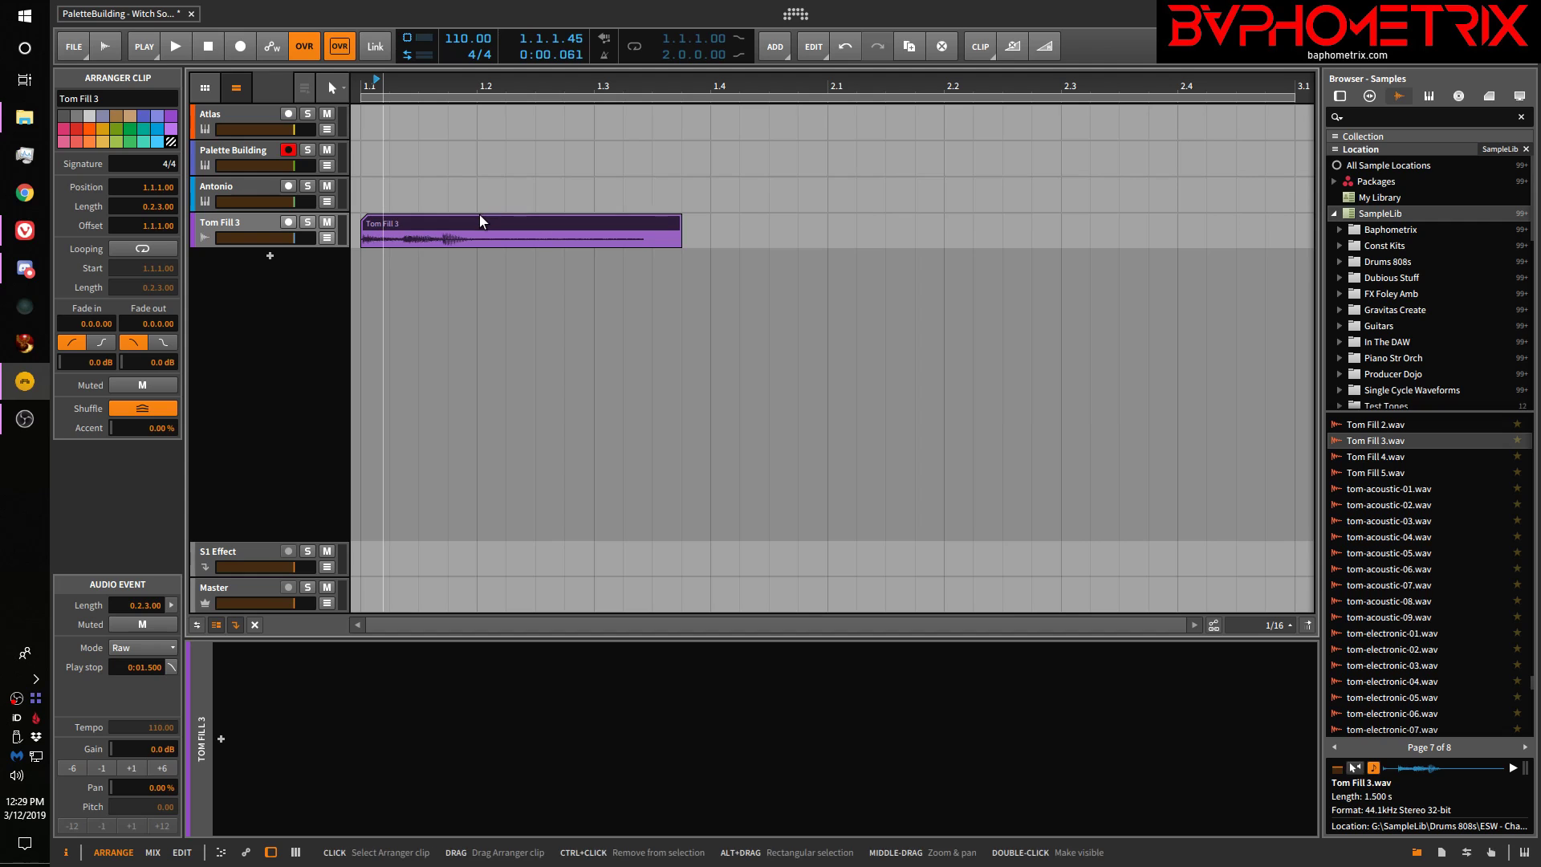
Insert an Amp device on the Tom Fill 3 track
{"action": "type", "text": "tbamp"}
{"action": "key", "text": "Down"}
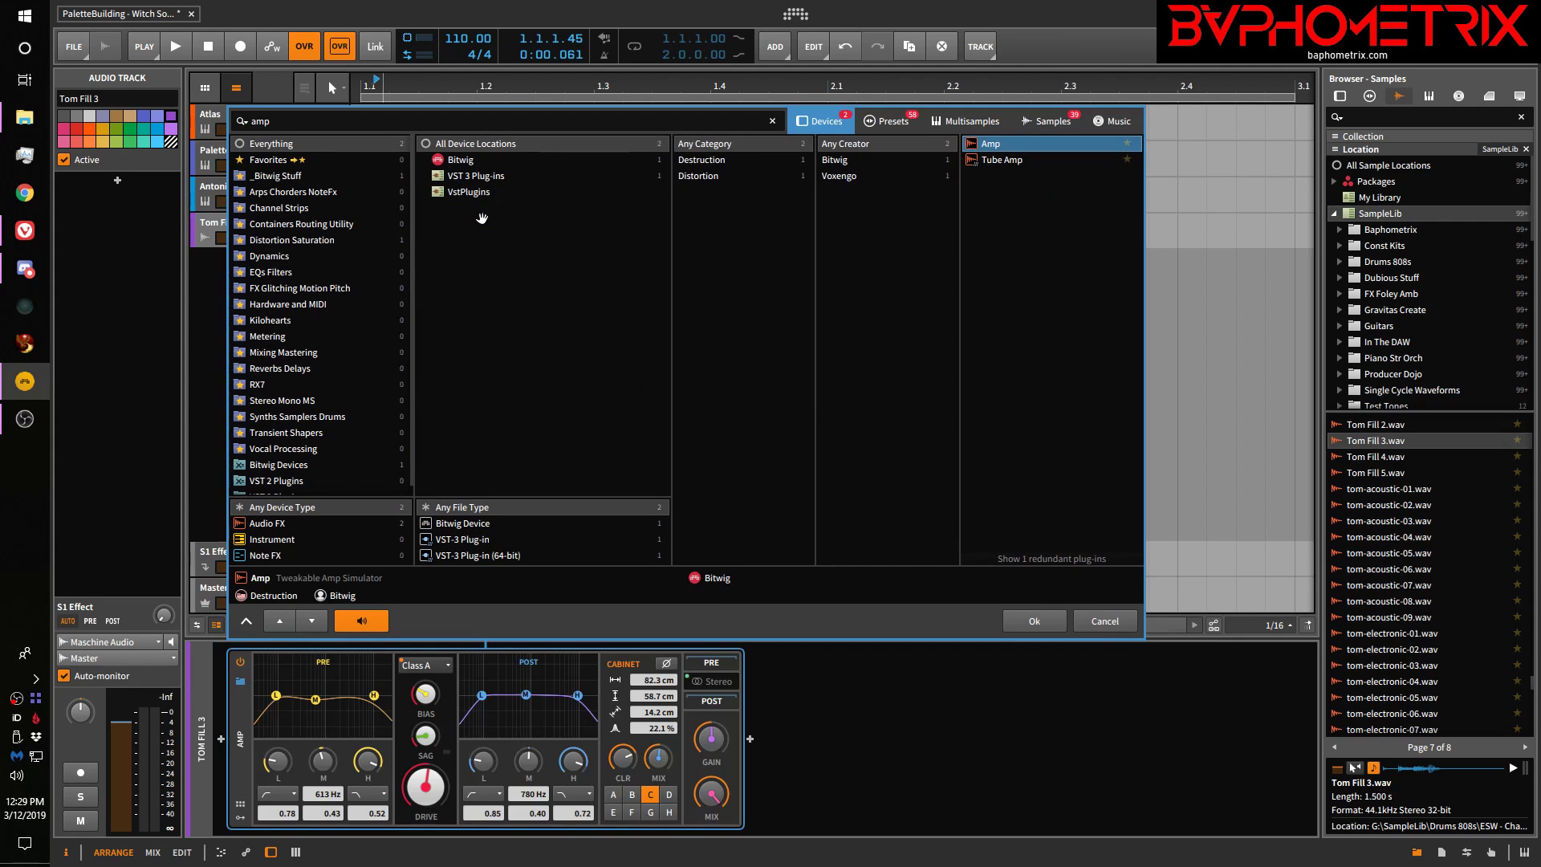
{"action": "key", "text": "Return"}
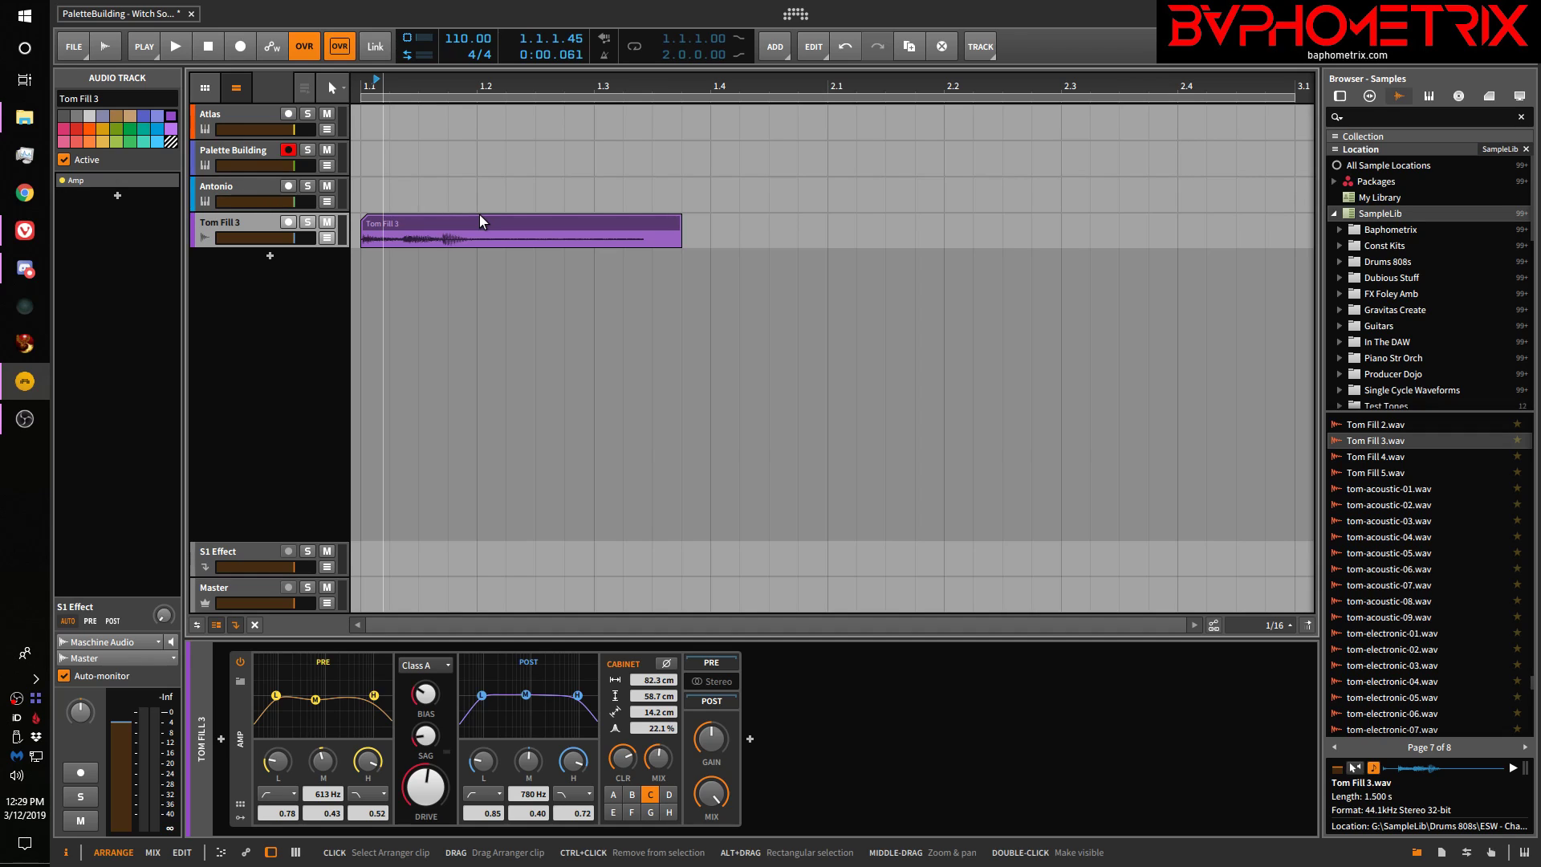
Insert an EQ-5 device after the Amp on the Tom Fill 3 track
{"action": "key", "text": "b"}
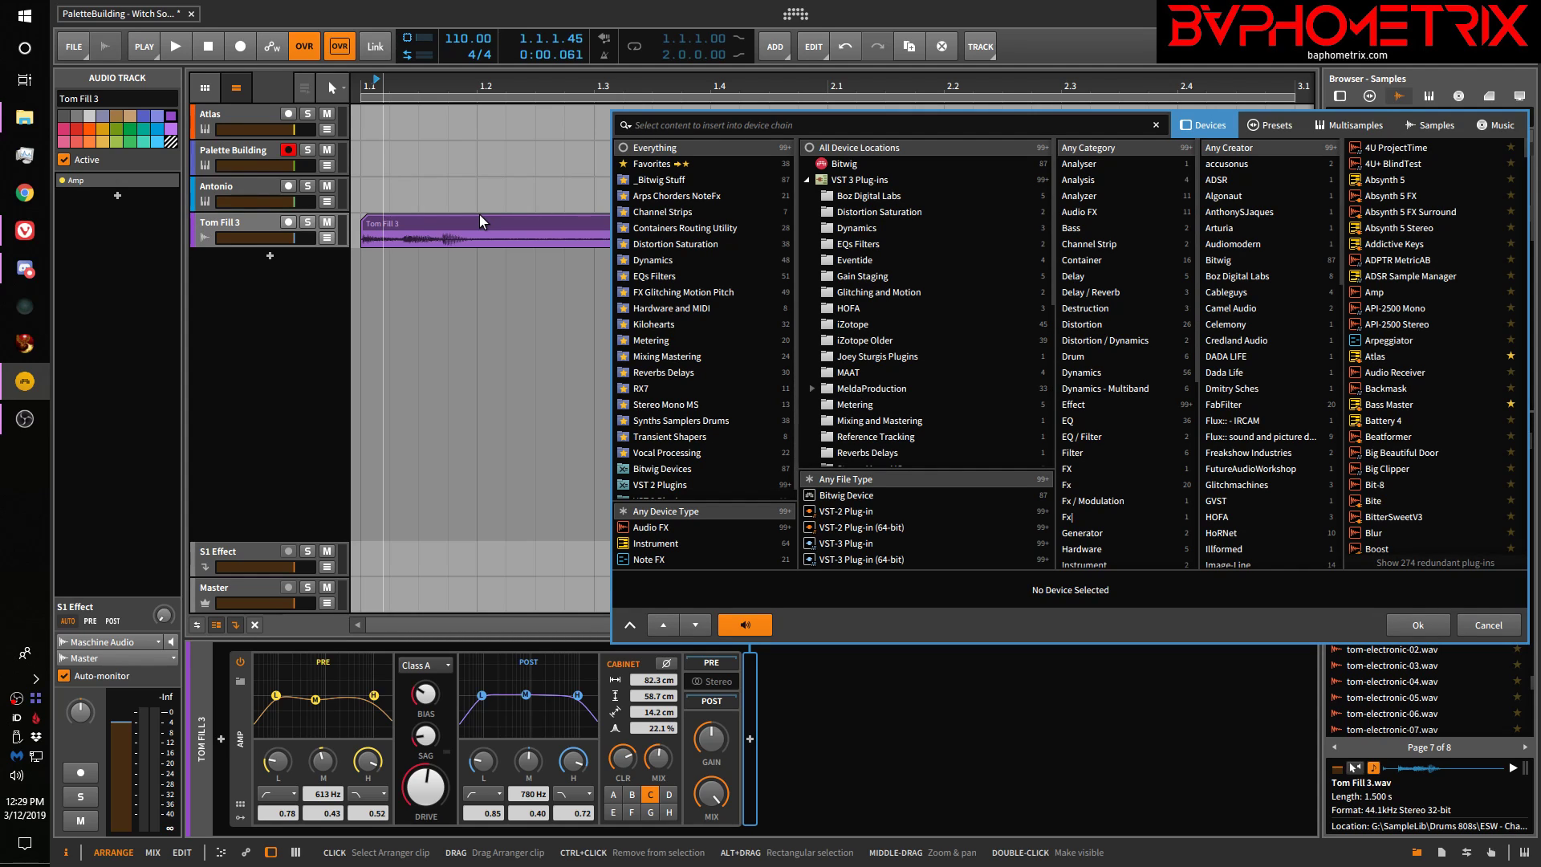
{"action": "type", "text": "eq"}
{"action": "key", "text": "Down"}
{"action": "key", "text": "Down"}
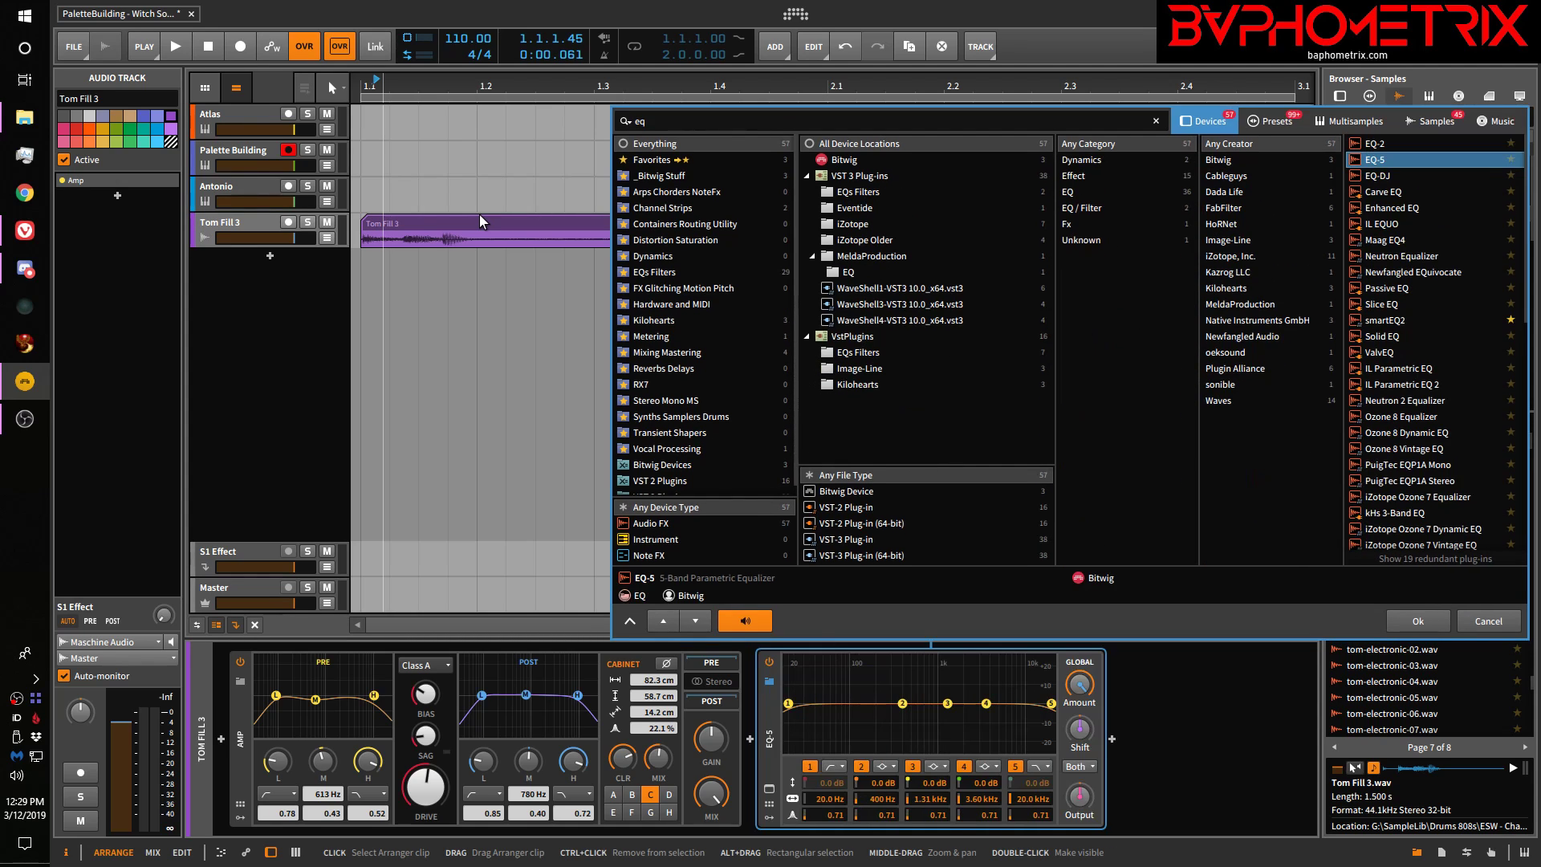
{"action": "key", "text": "Return"}
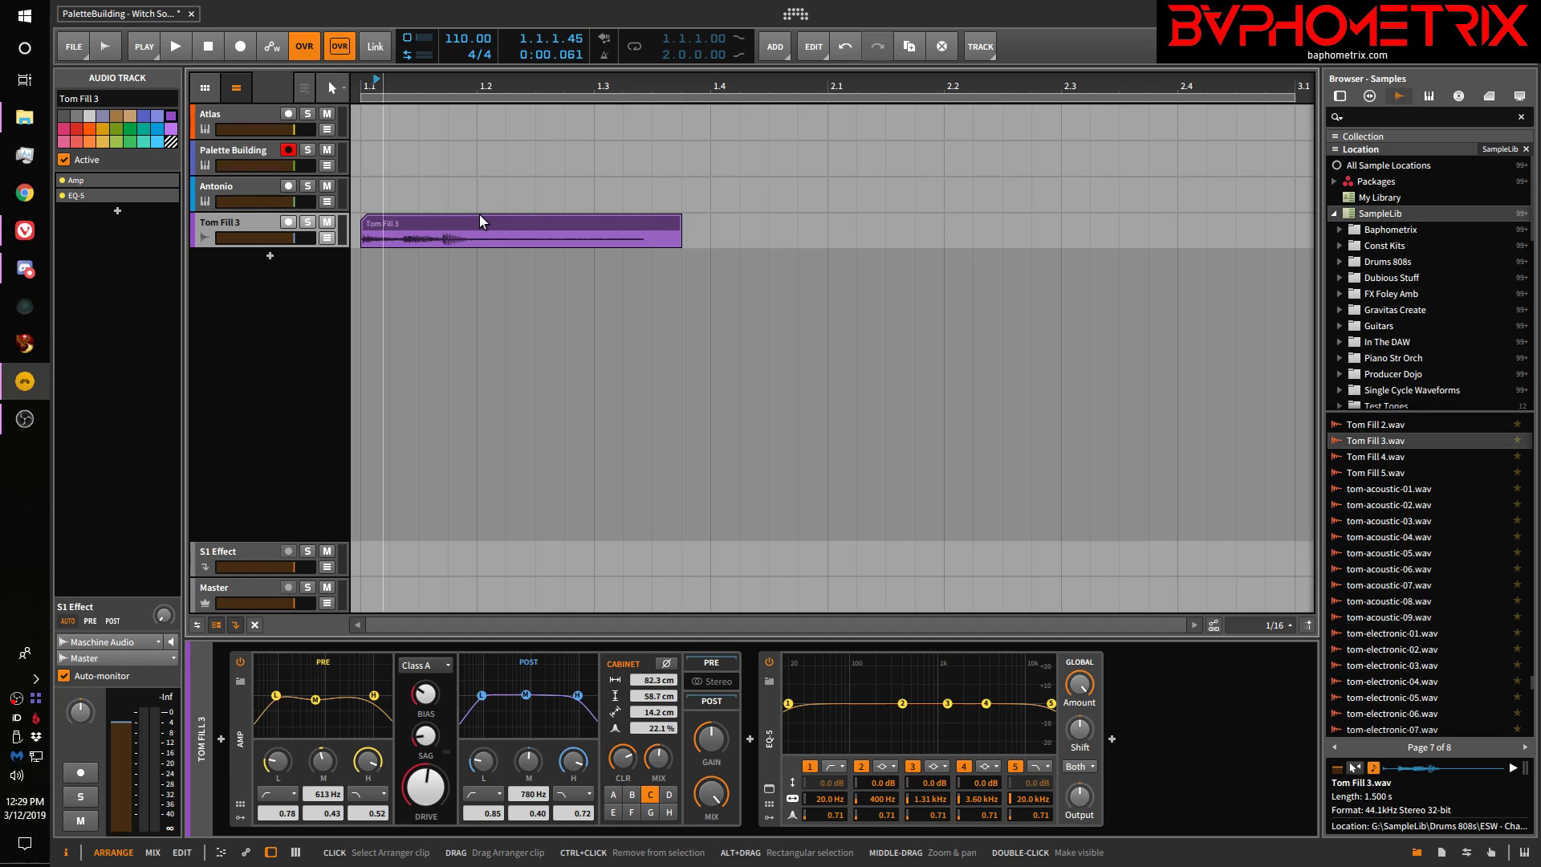
Search the EQ-5 presets for "baph" and load the Peak Wiggler preset
{"action": "key", "text": "d"}
{"action": "key", "text": "Left"}
{"action": "key", "text": "Right"}
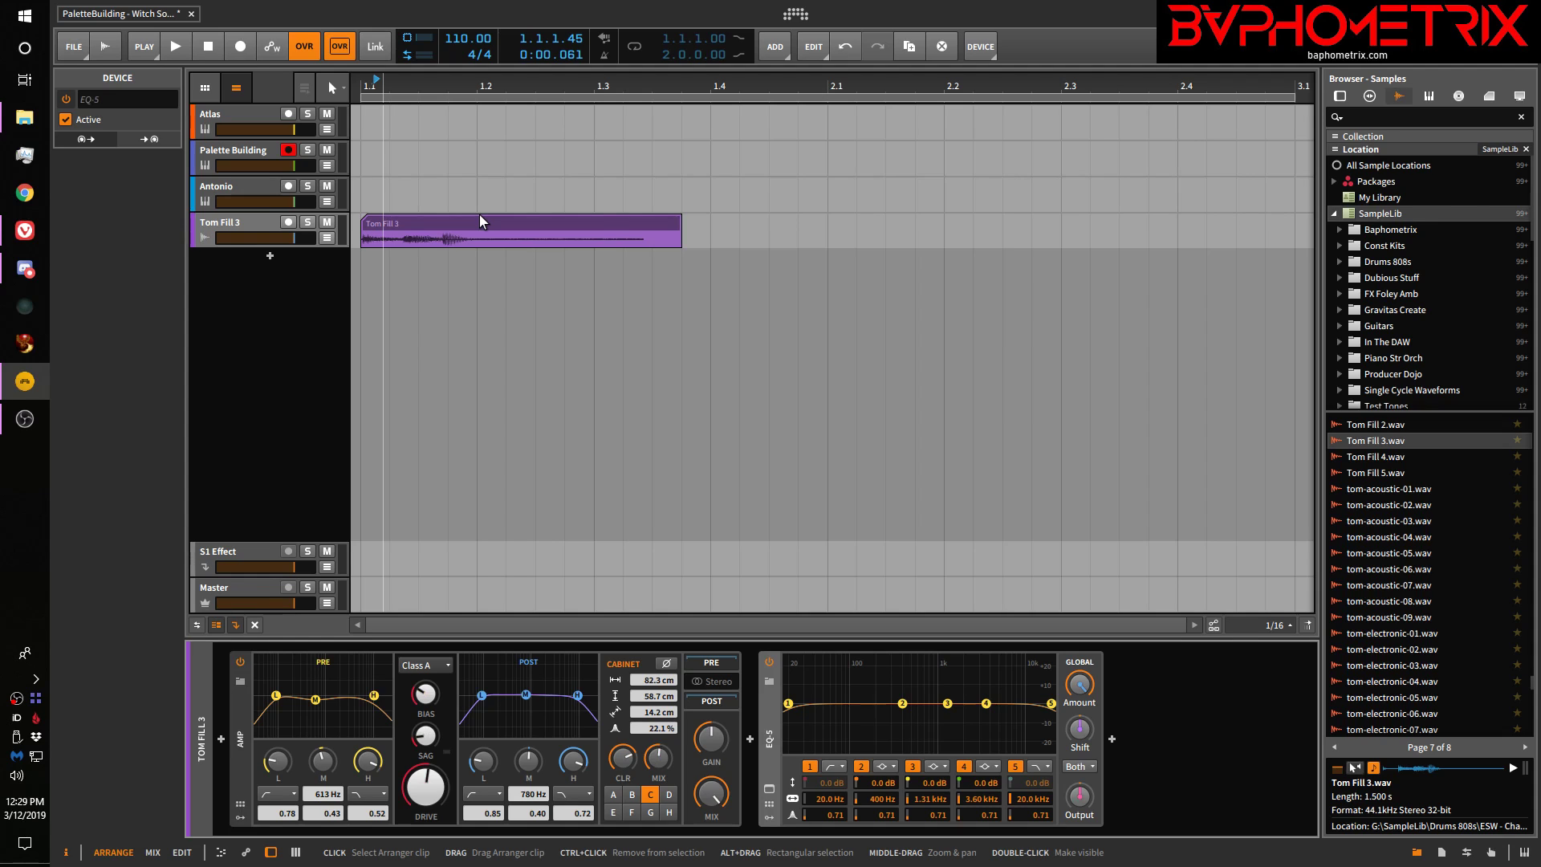
{"action": "key", "text": "b"}
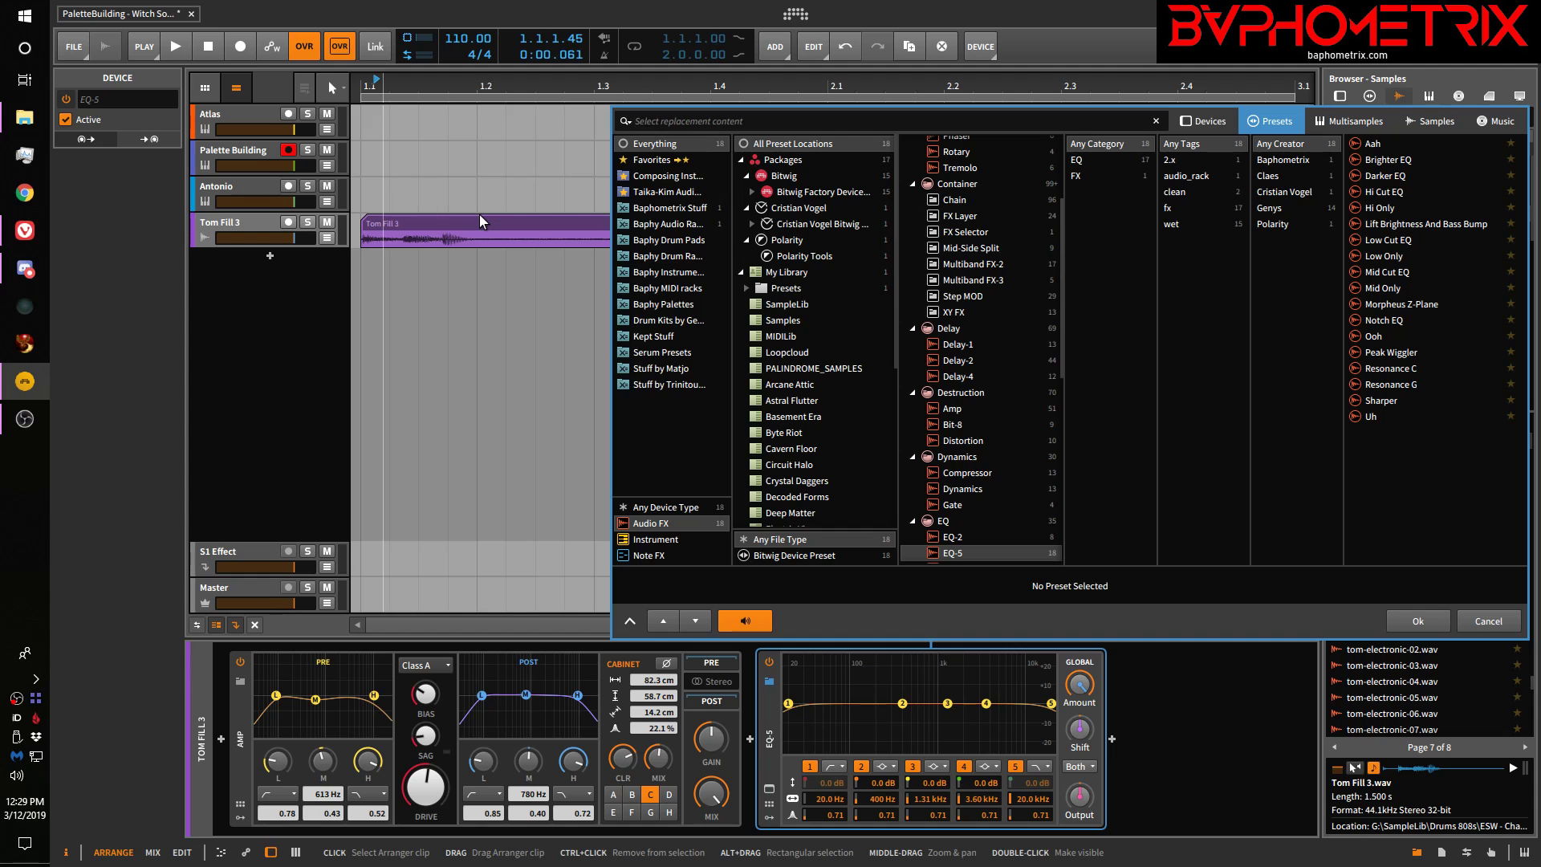
{"action": "type", "text": "b"}
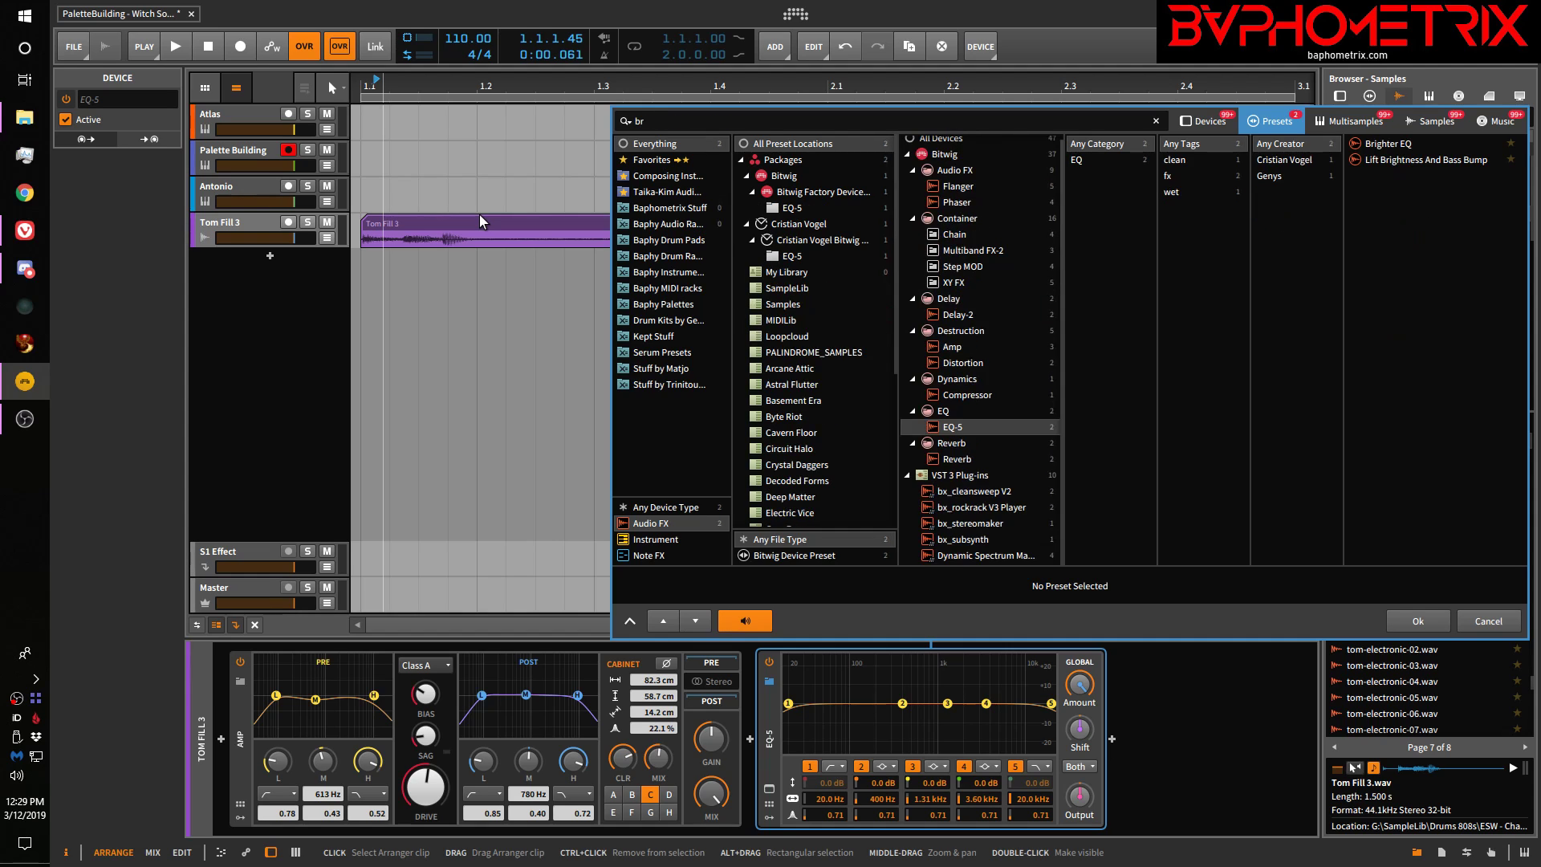
{"action": "type", "text": "aph"}
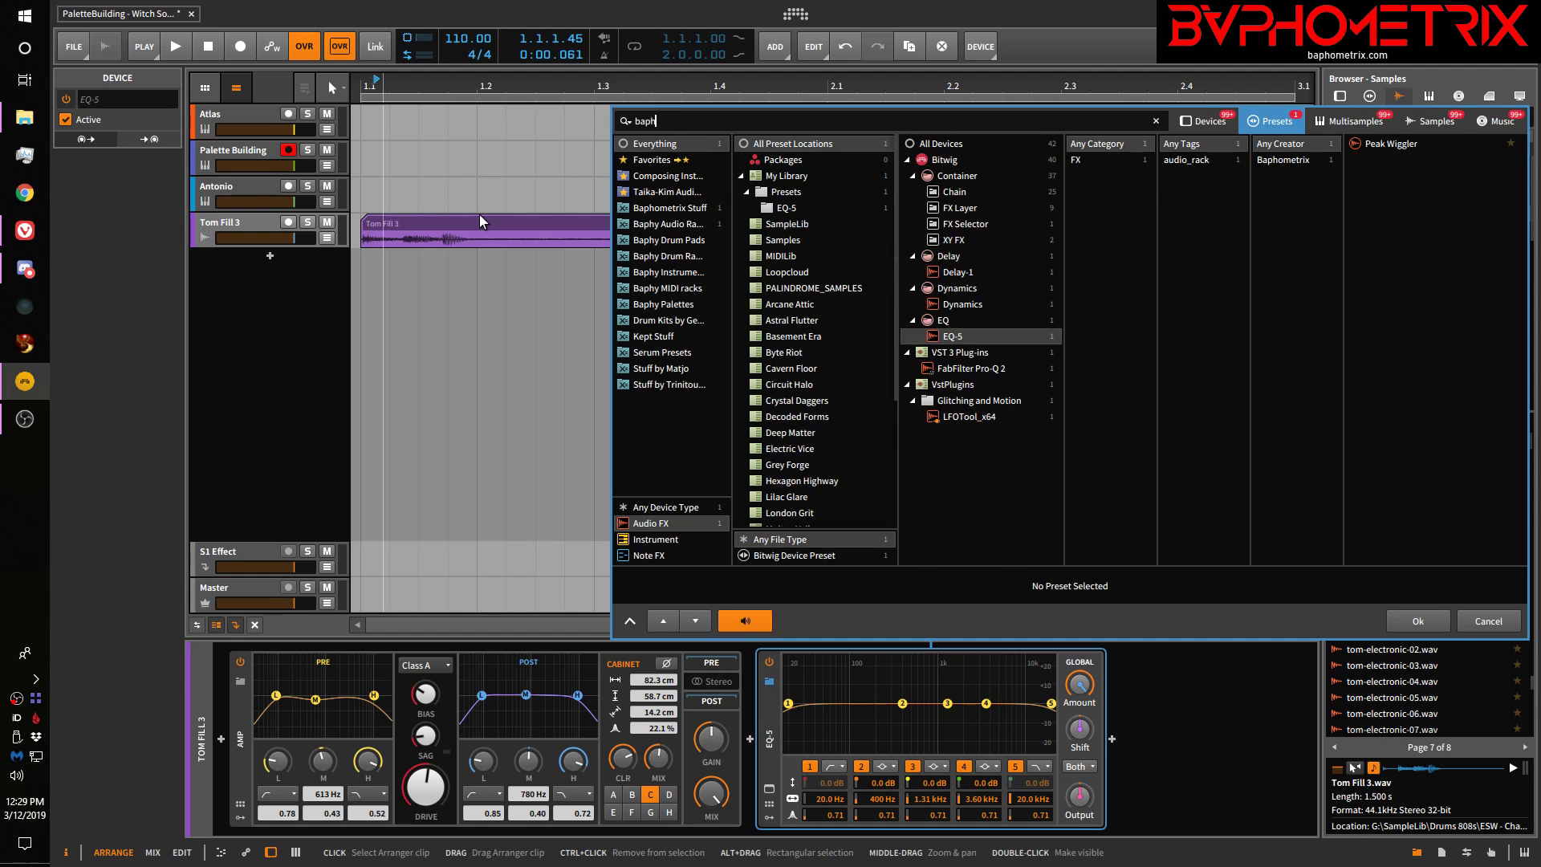
{"action": "key", "text": "Down"}
{"action": "key", "text": "Return"}
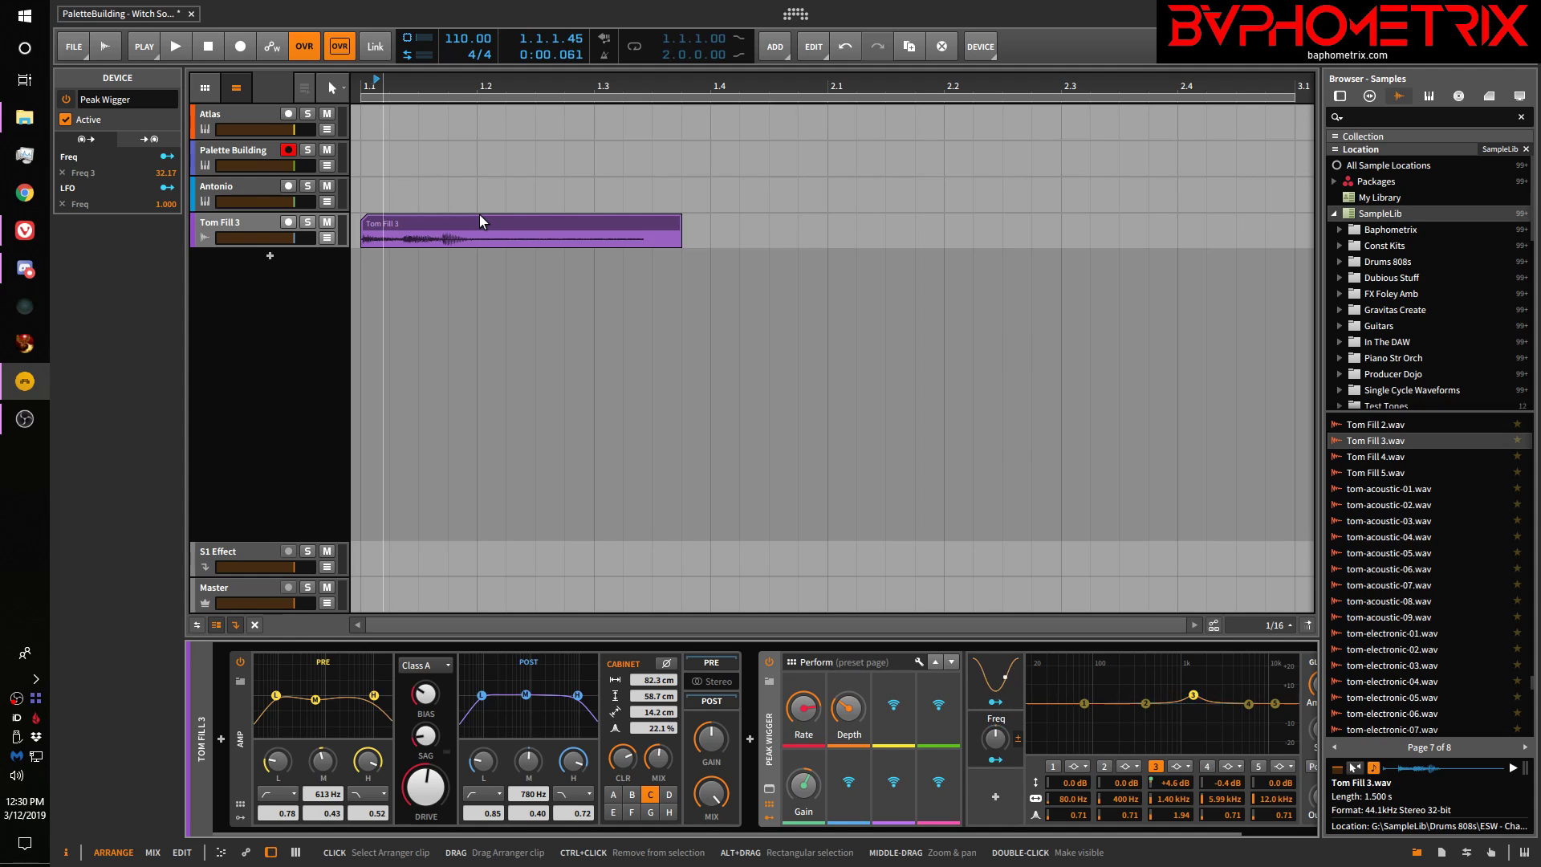
Insert a Filter device at the end of the Tom Fill 3 track's device chain
{"action": "type", "text": "bfilter"}
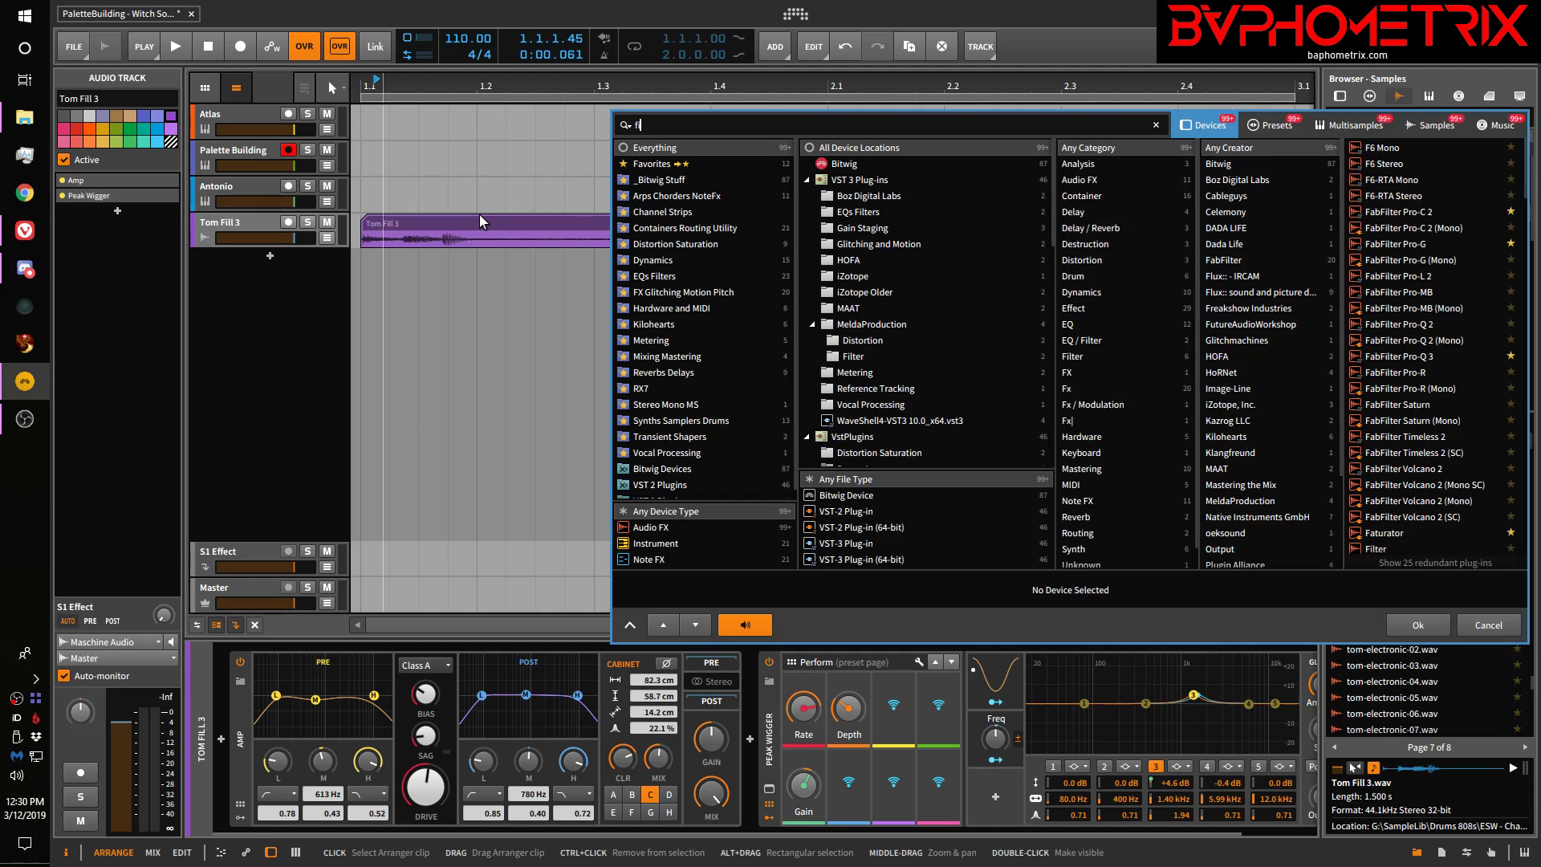
{"action": "key", "text": "Return"}
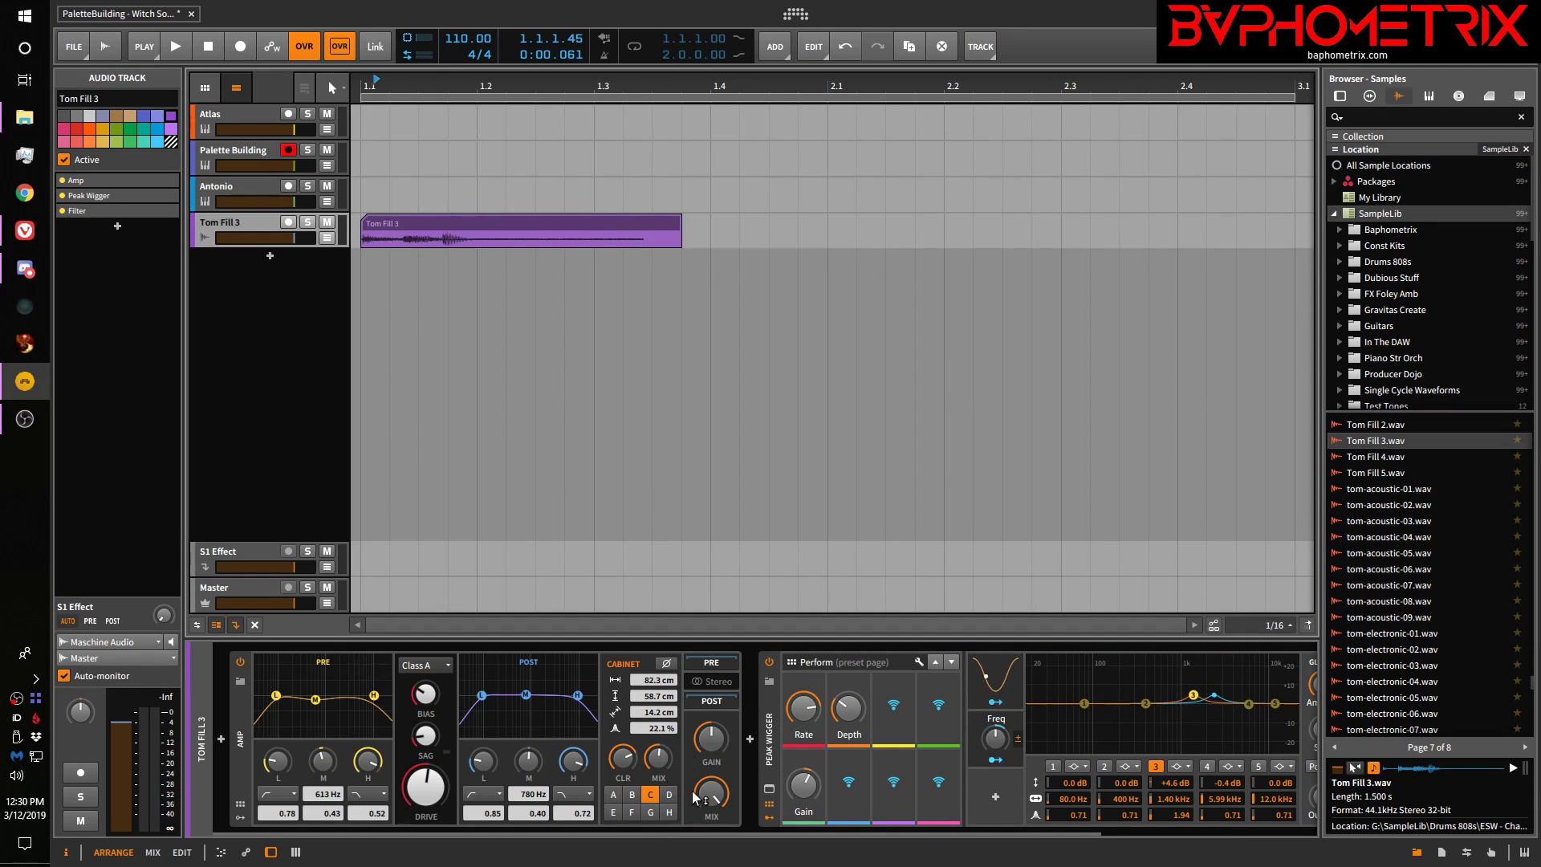
{"action": "scroll", "coordinate": [754, 829], "scroll_direction": "down", "scroll_amount": 3}
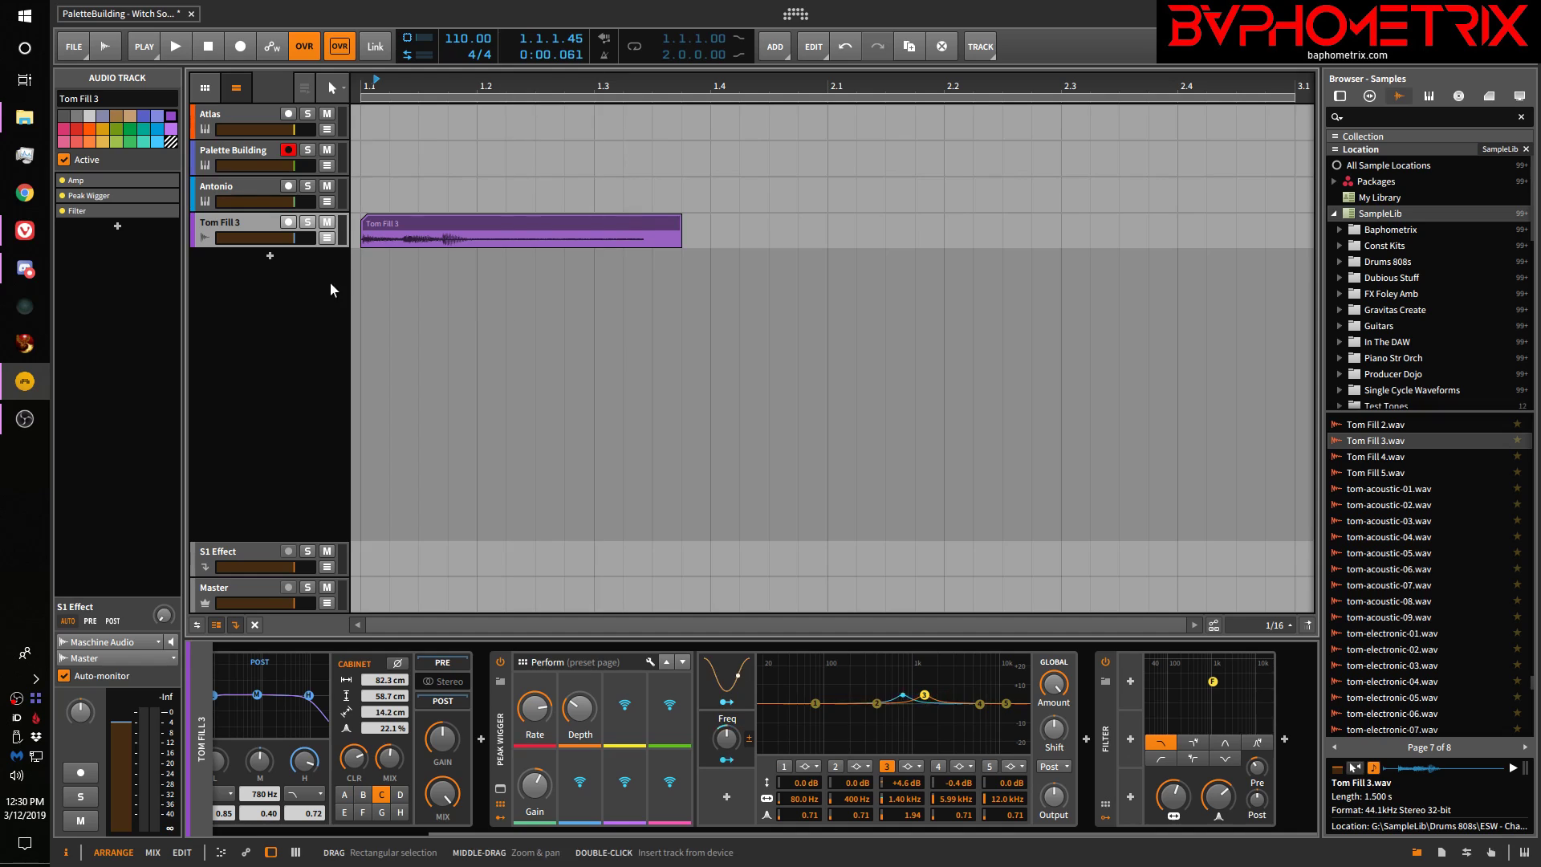
Delete the EQ, Filter and Amp devices from the Tom Fill 3 track
{"action": "left_click", "coordinate": [506, 736]}
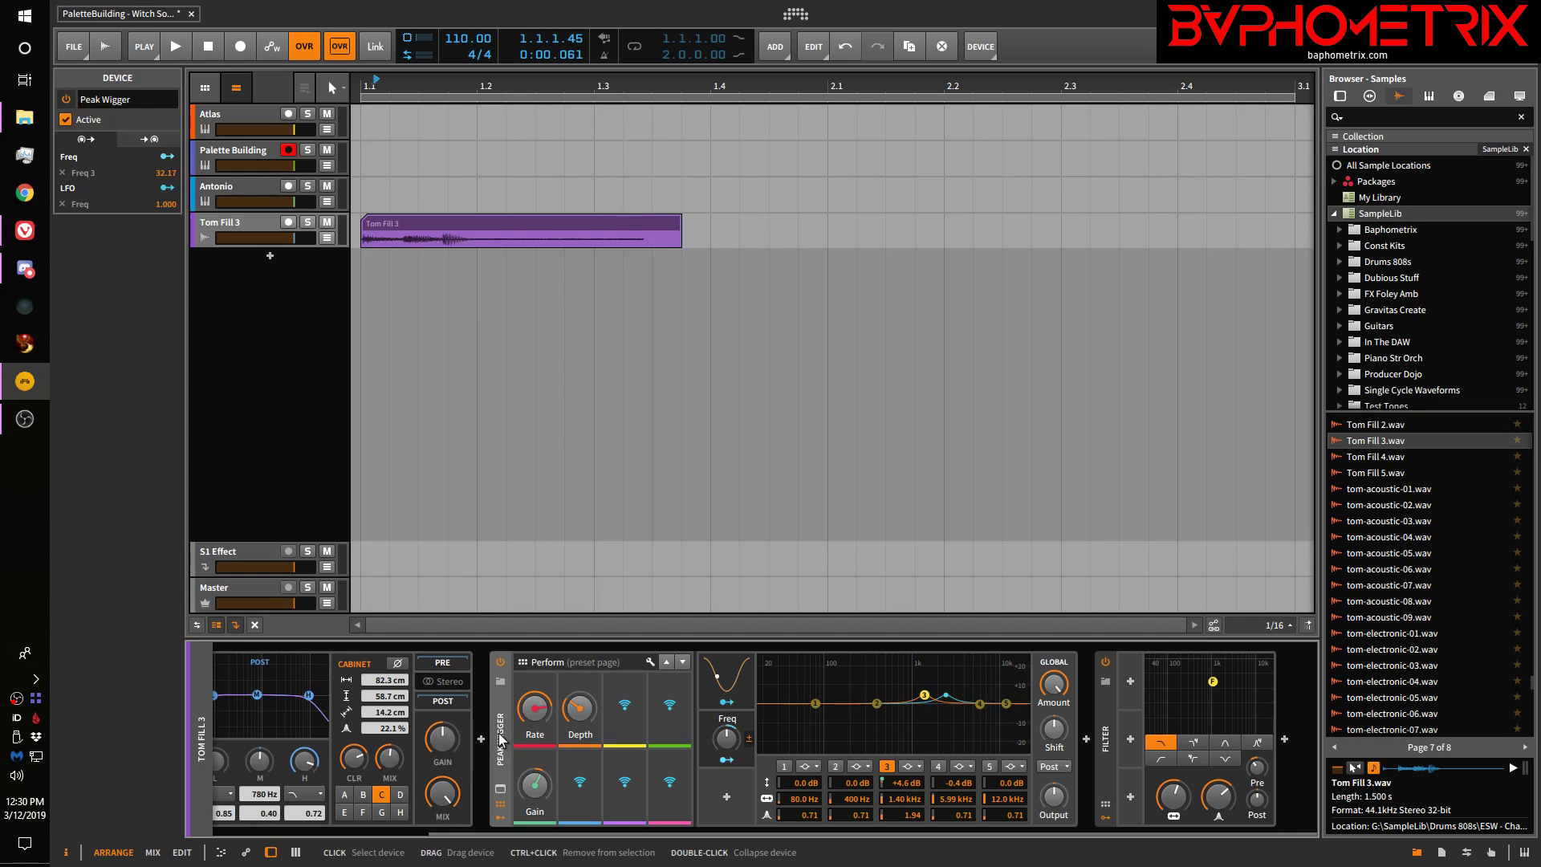
{"action": "key", "text": "Delete"}
{"action": "key", "text": "Delete"}
{"action": "key", "text": "Delete"}
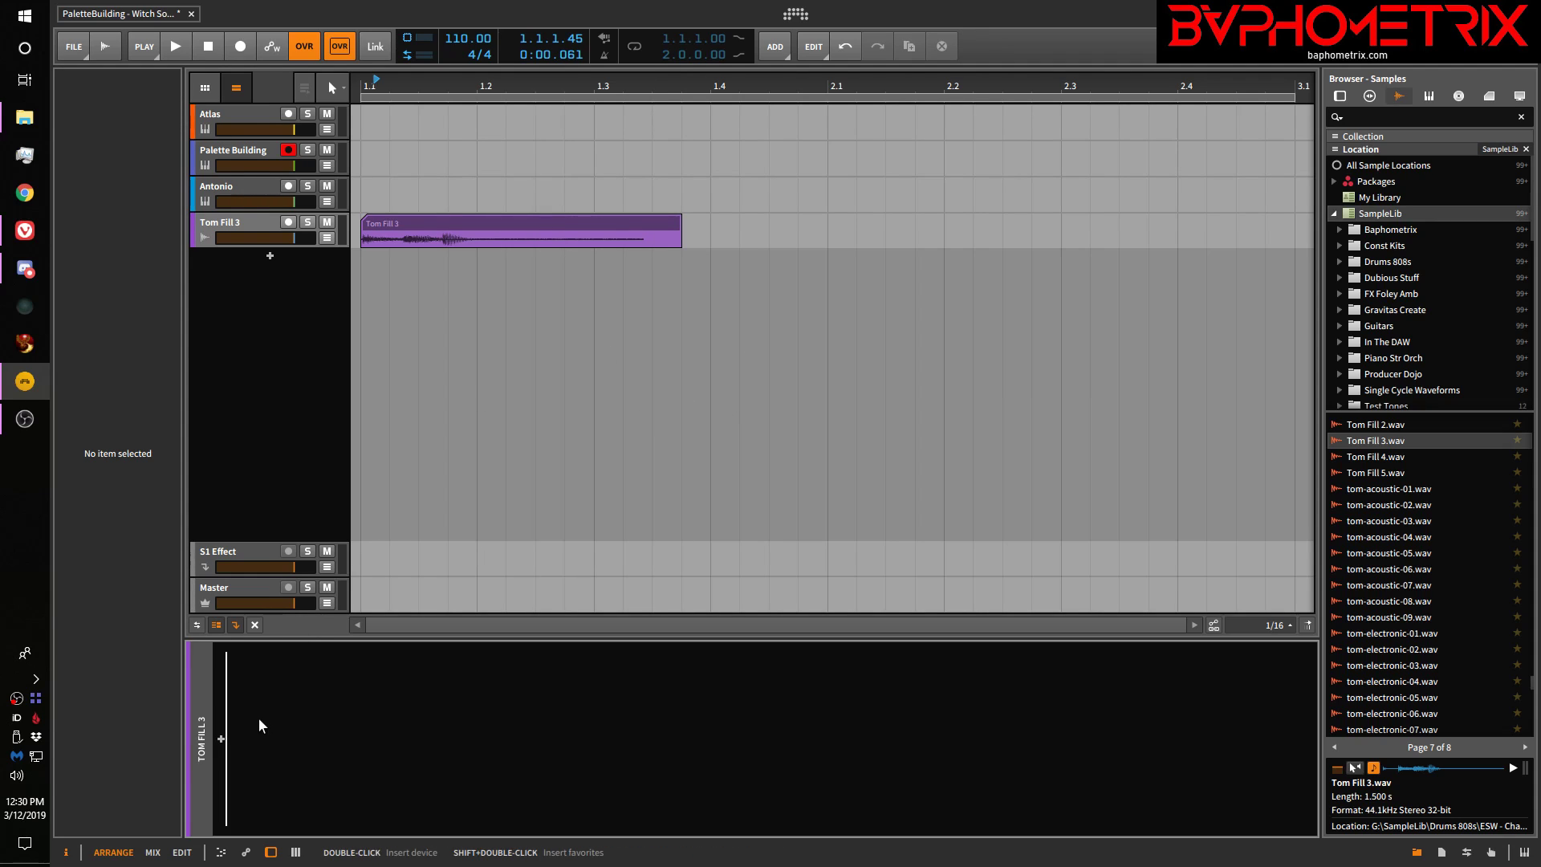
Open the device browser for the empty Tom Fill 3 chain and filter the devices by the creator Cableguys
{"action": "left_click", "coordinate": [220, 739]}
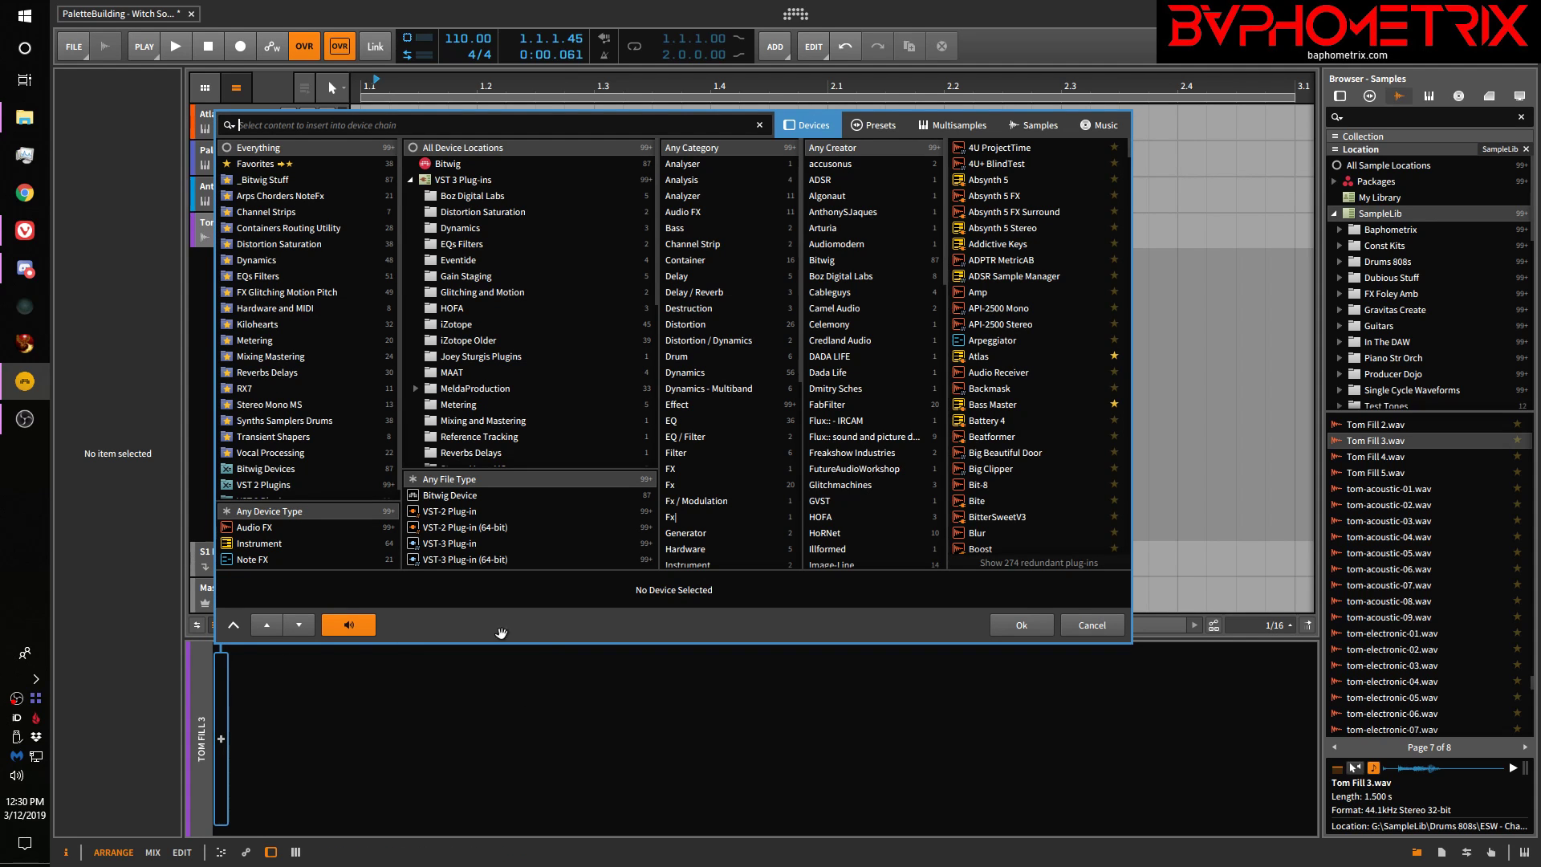
{"action": "scroll", "coordinate": [1047, 255], "scroll_direction": "down", "scroll_amount": 10}
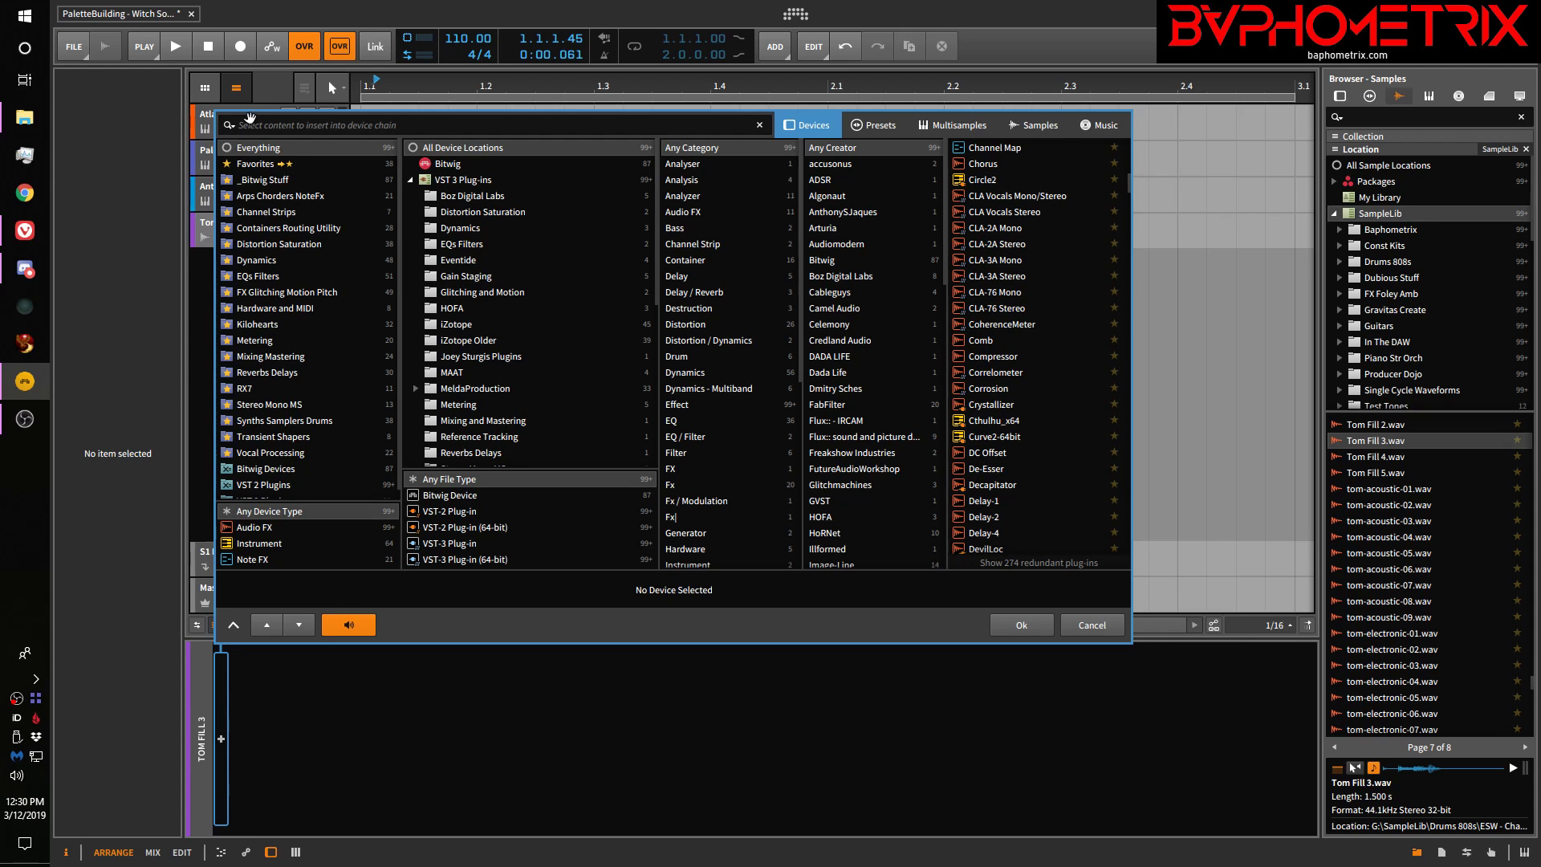
{"action": "left_click", "coordinate": [849, 244]}
{"action": "left_click", "coordinate": [848, 294]}
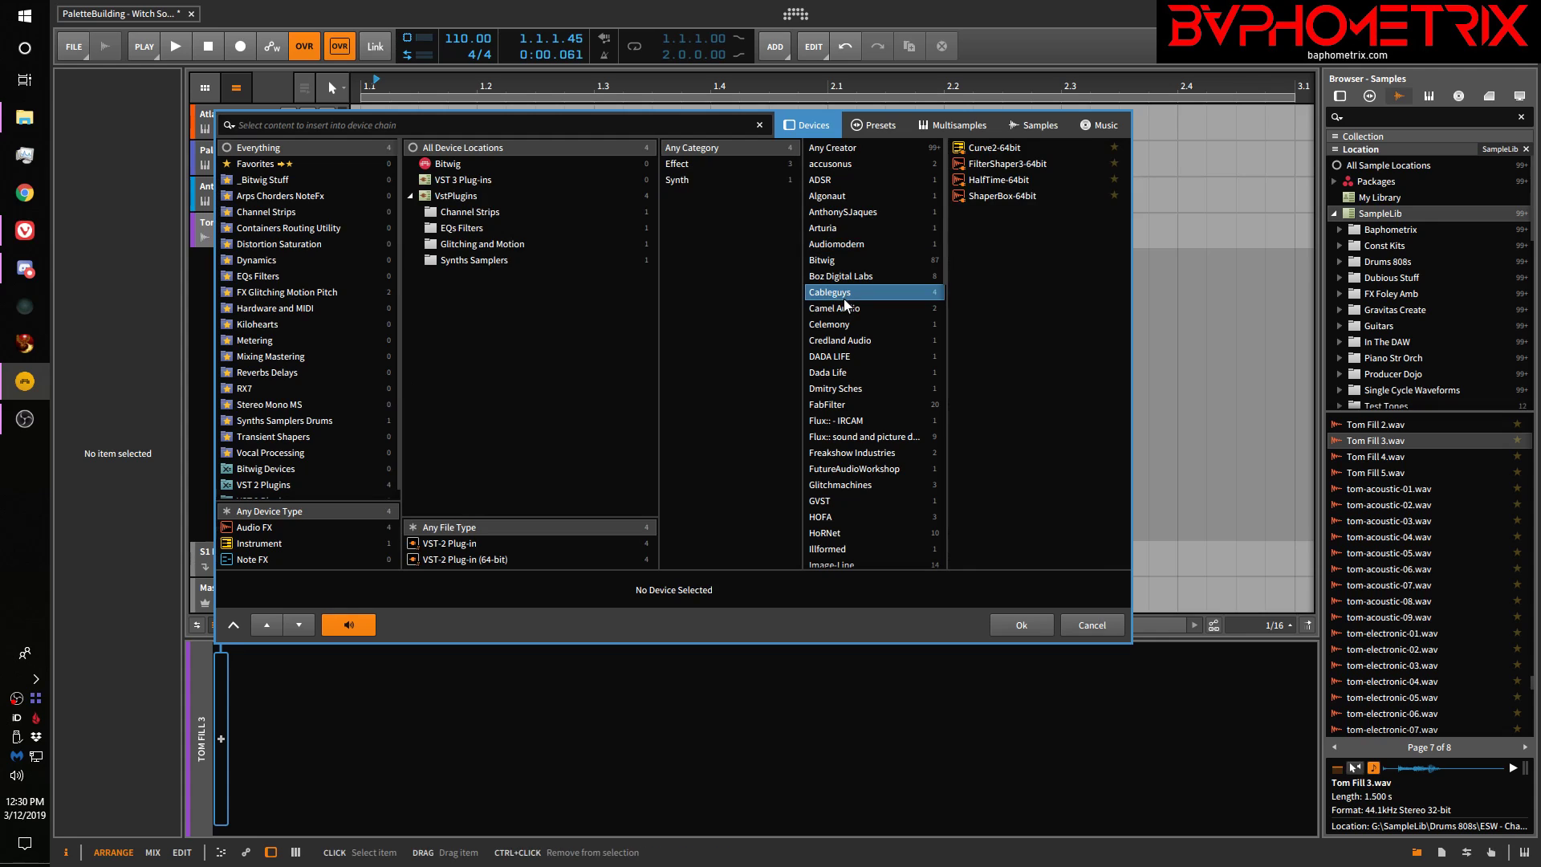
Insert the HalfTime-64bit plug-in into the empty Tom Fill 3 device chain and close its plug-in window
{"action": "left_click", "coordinate": [1017, 182]}
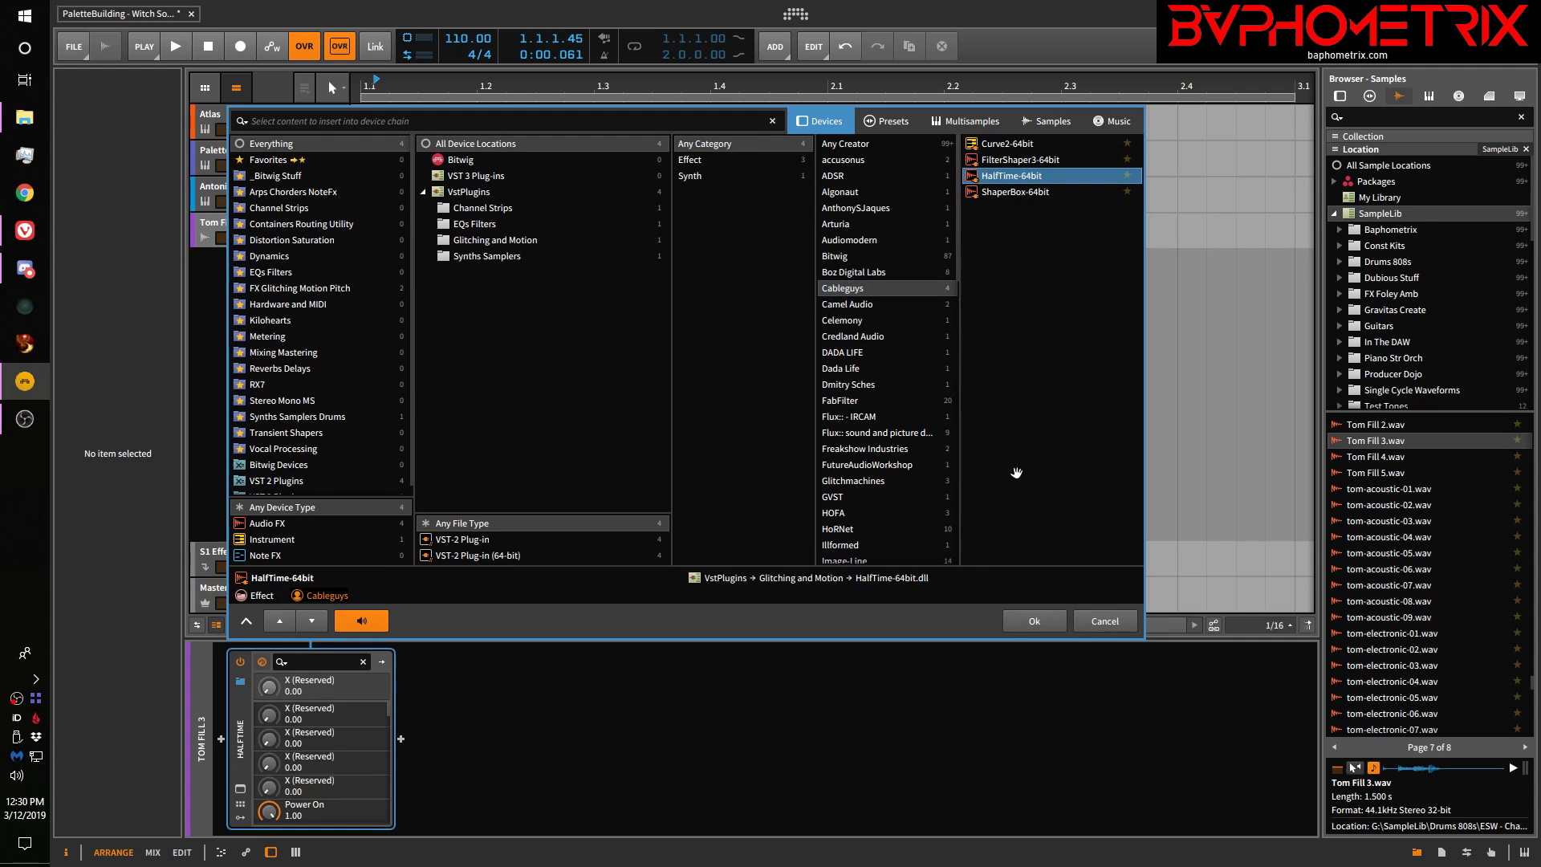
{"action": "left_click", "coordinate": [1019, 624]}
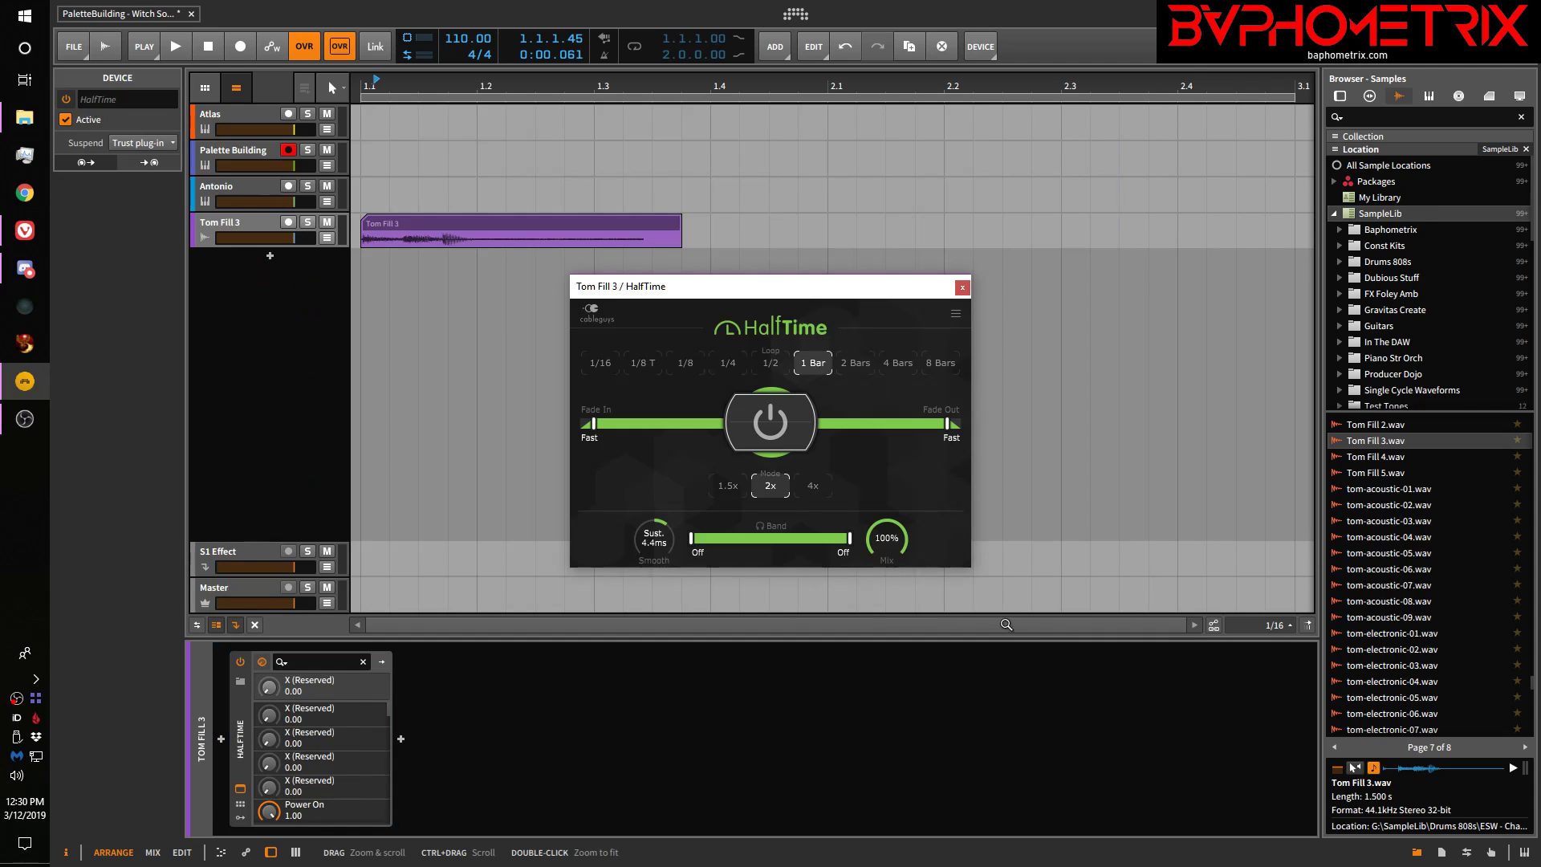
{"action": "left_click", "coordinate": [962, 286]}
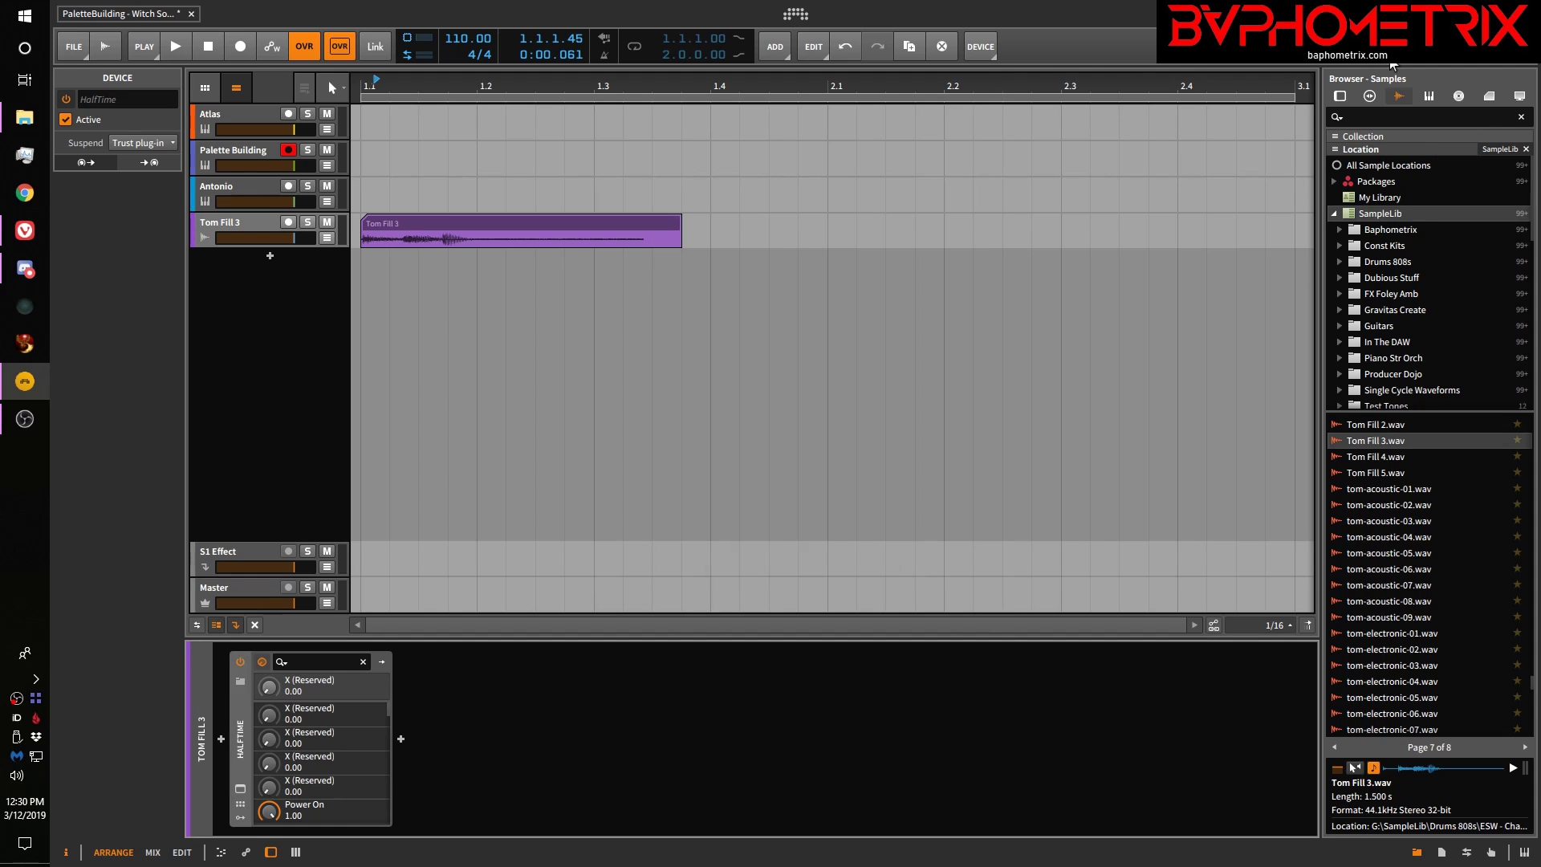
Show devices in the side browser and clear the _Bitwig Stuff collection filter
{"action": "left_click", "coordinate": [1337, 97]}
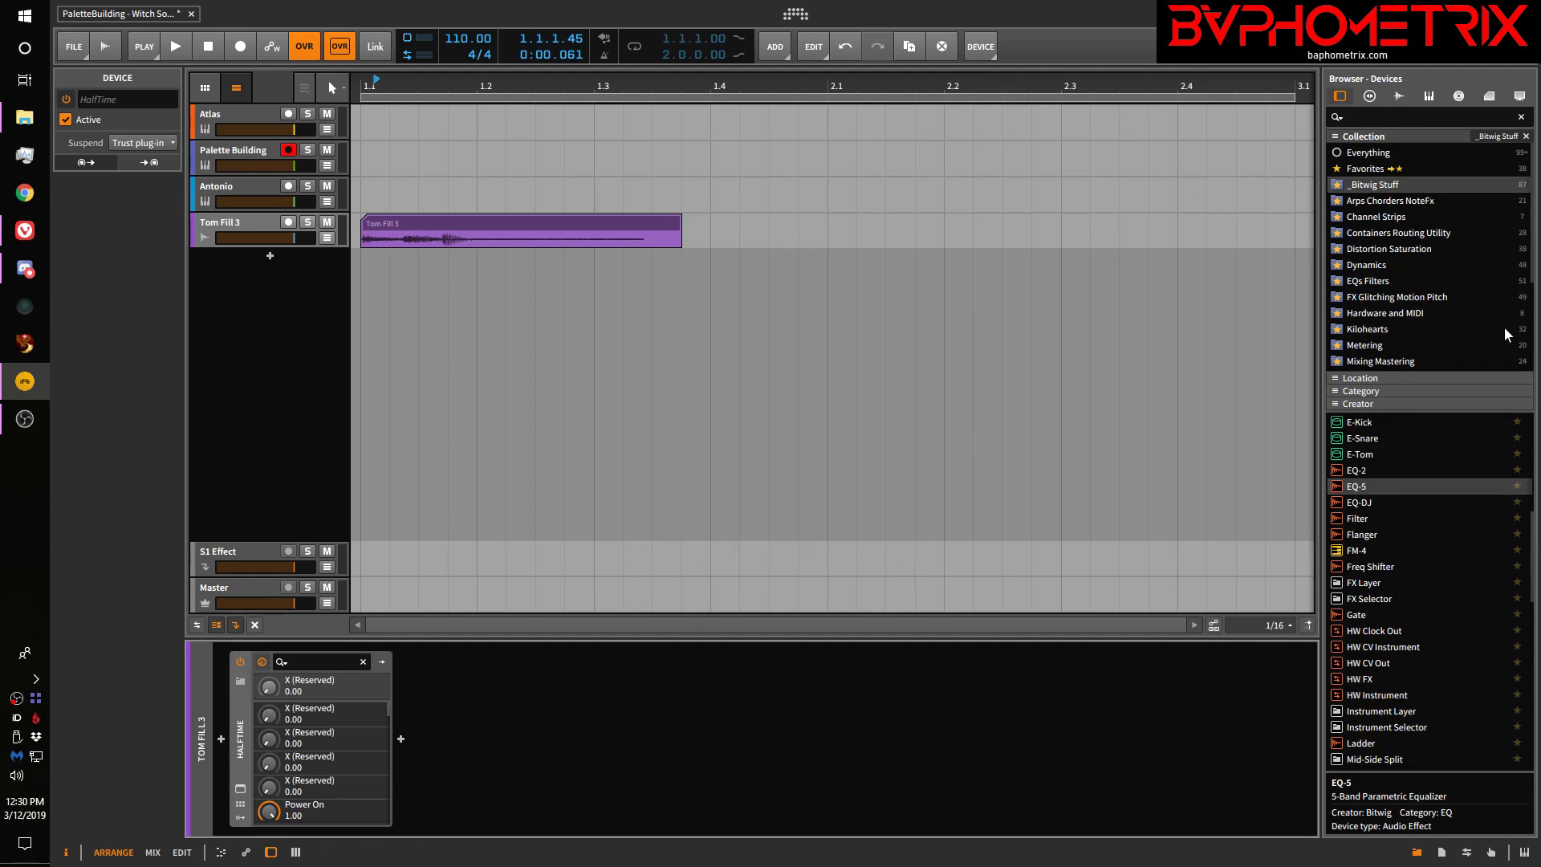
{"action": "scroll", "coordinate": [1384, 547], "scroll_direction": "down", "scroll_amount": 10}
{"action": "scroll", "coordinate": [1383, 548], "scroll_direction": "up", "scroll_amount": 10}
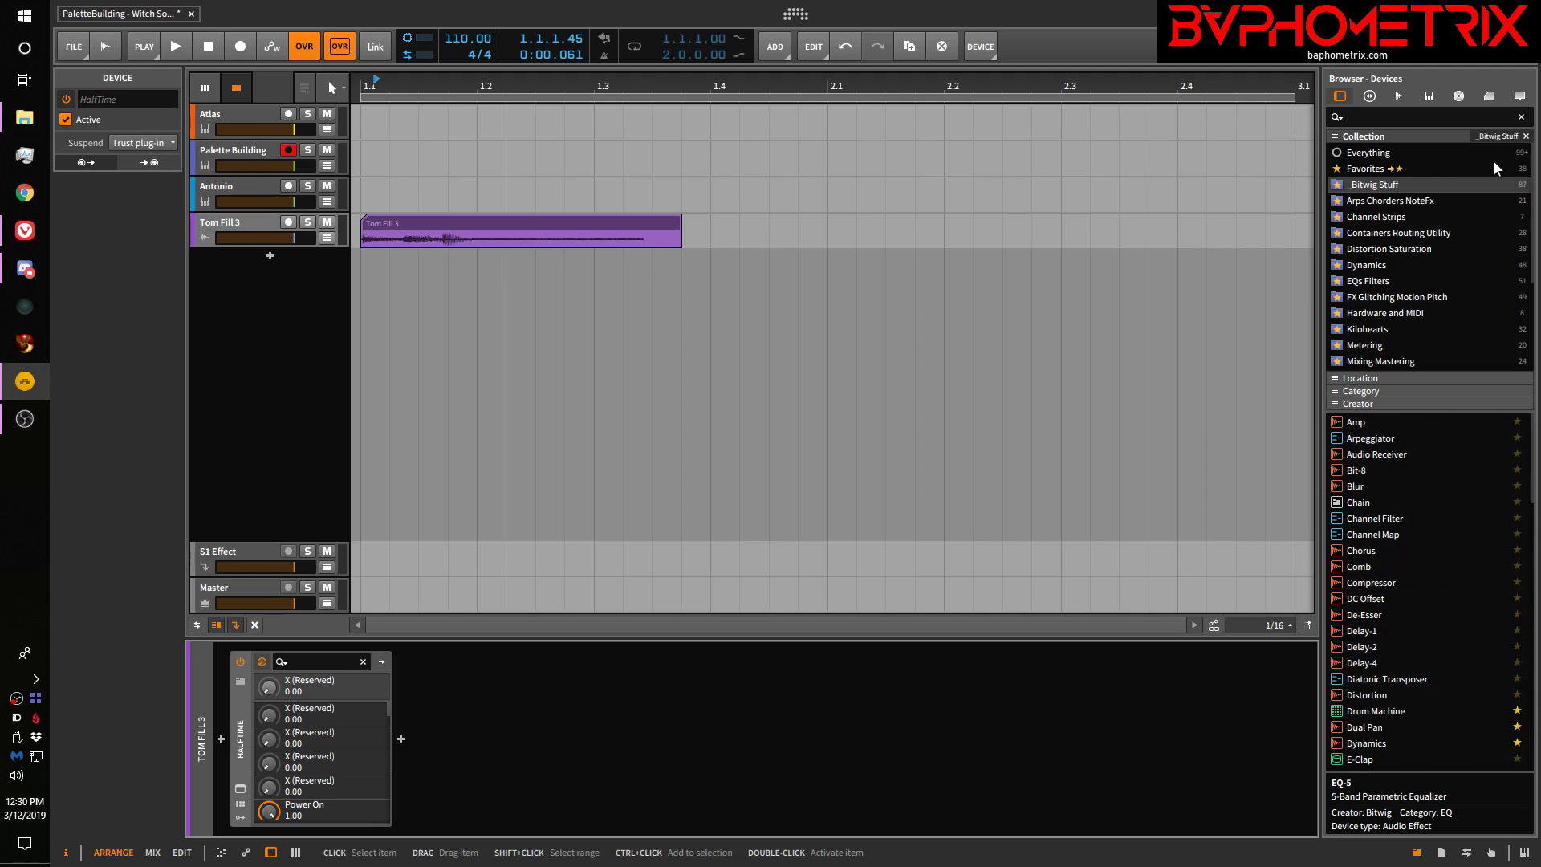
{"action": "left_click", "coordinate": [1525, 136]}
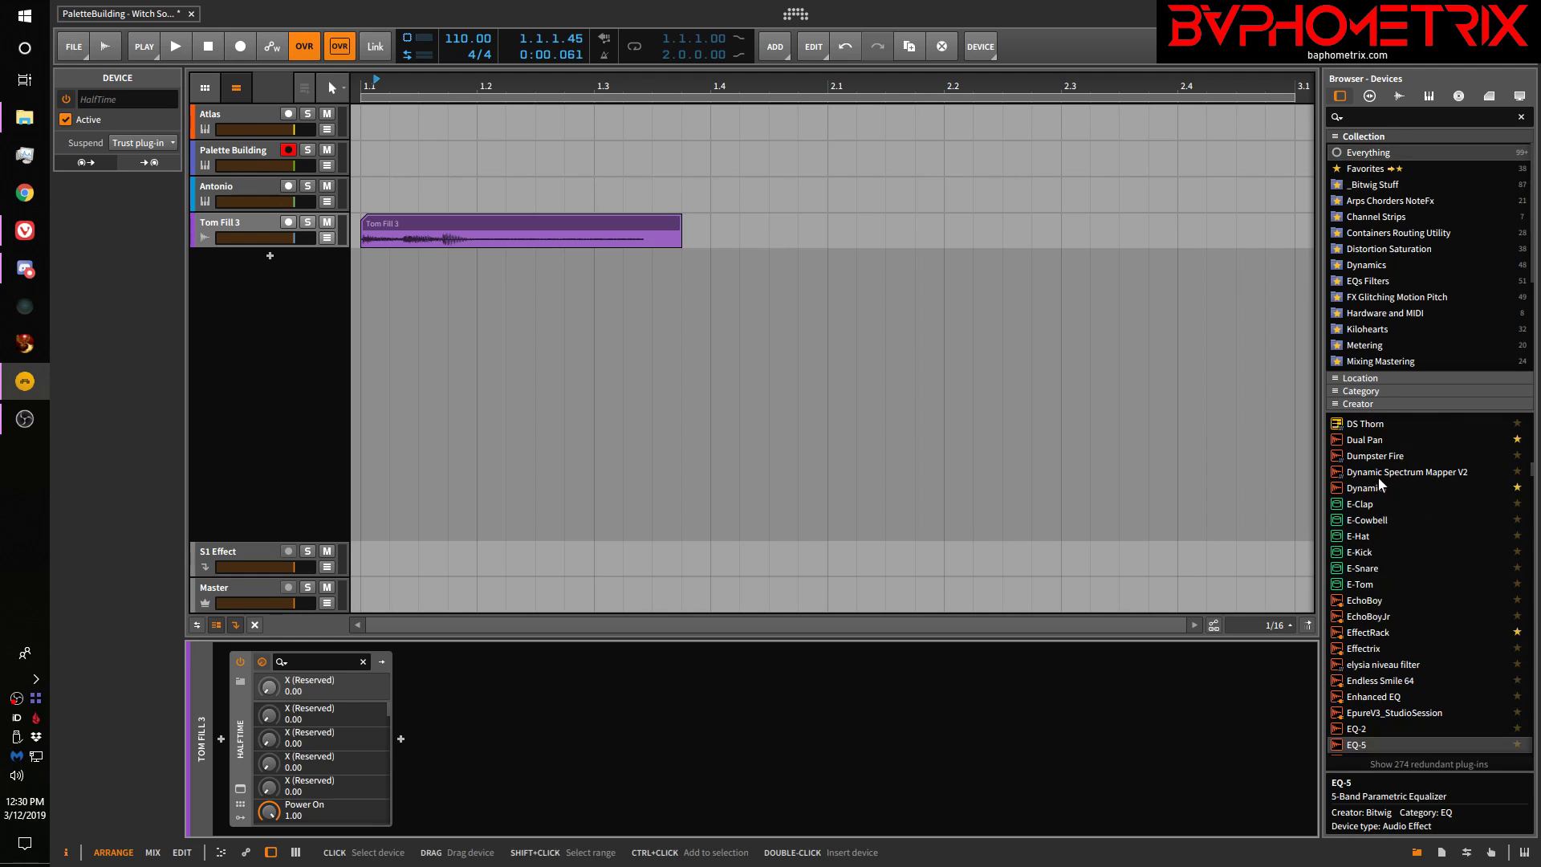
Add IL Parametric EQ 2 from the side browser after HalfTime on the Tom Fill 3 track and close its plug-in window
{"action": "scroll", "coordinate": [1378, 481], "scroll_direction": "down", "scroll_amount": 10}
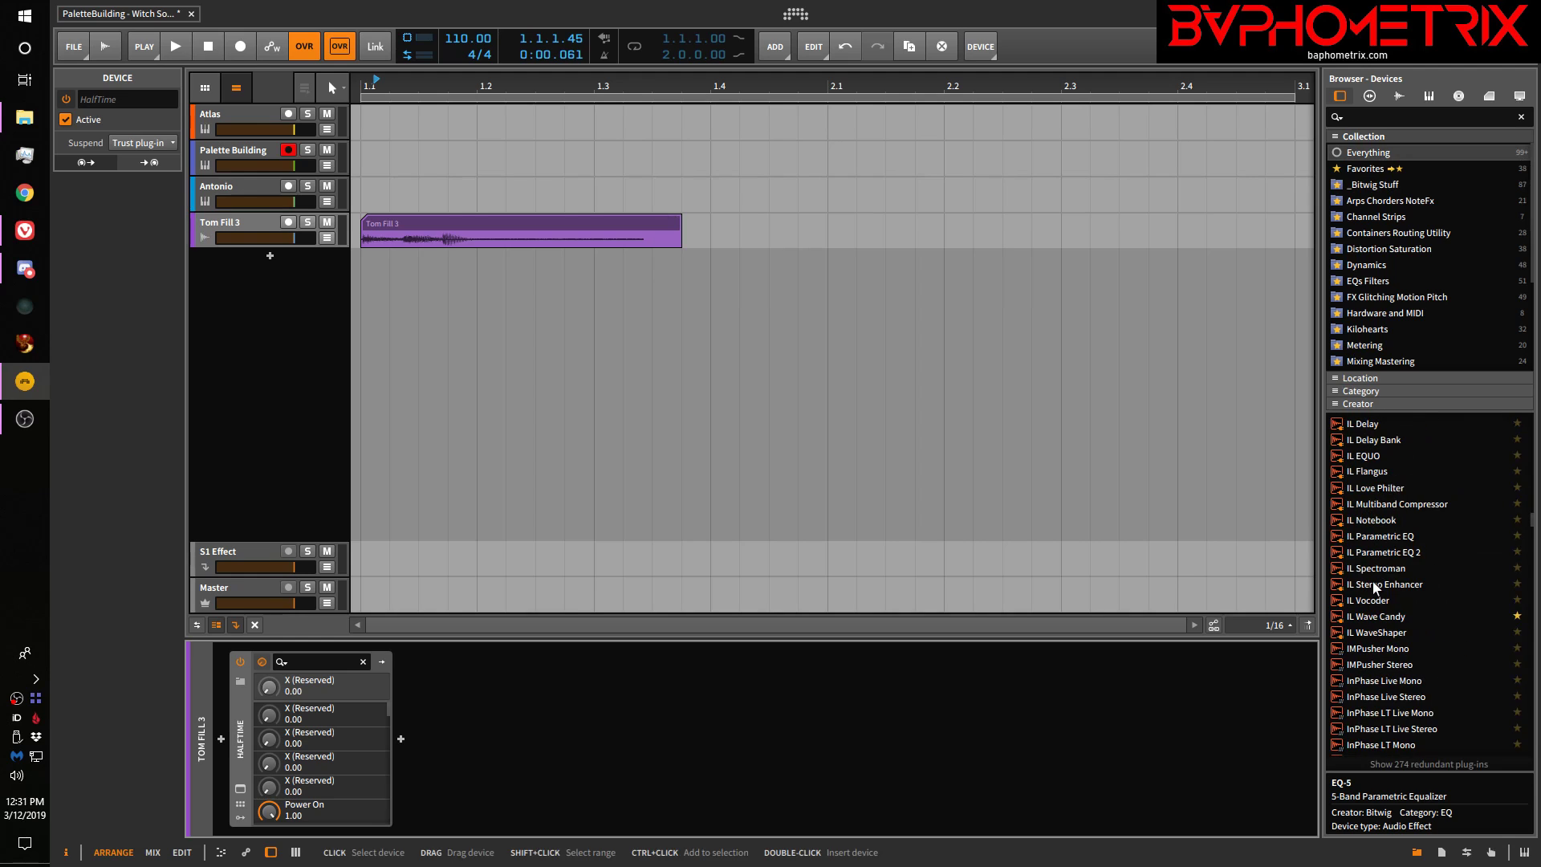
{"action": "left_click_drag", "start_coordinate": [1368, 553], "coordinate": [1090, 685]}
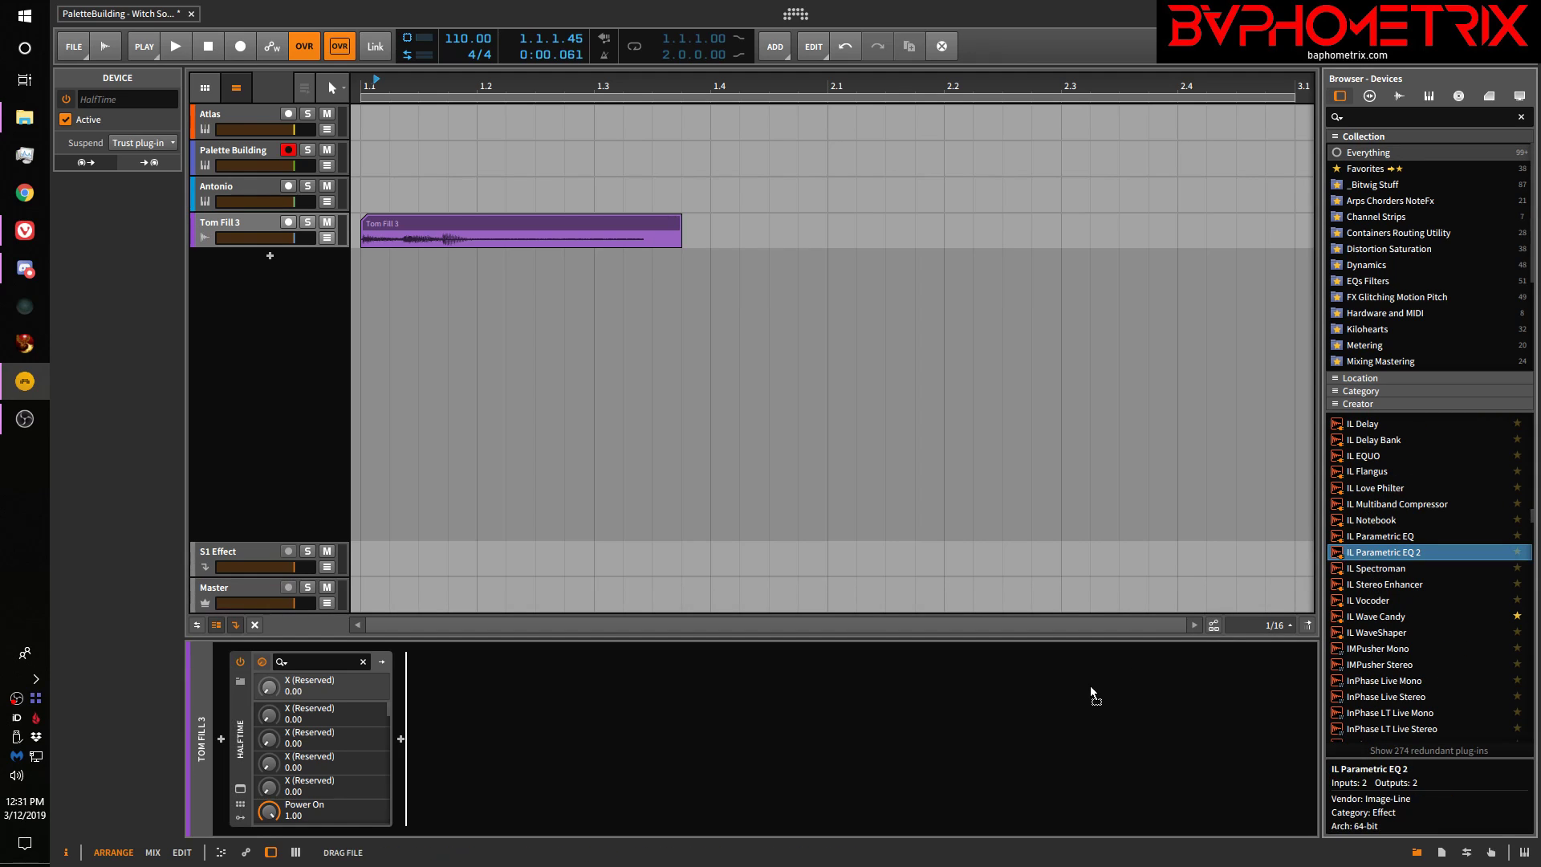
{"action": "left_click_drag", "start_coordinate": [693, 716], "coordinate": [693, 716]}
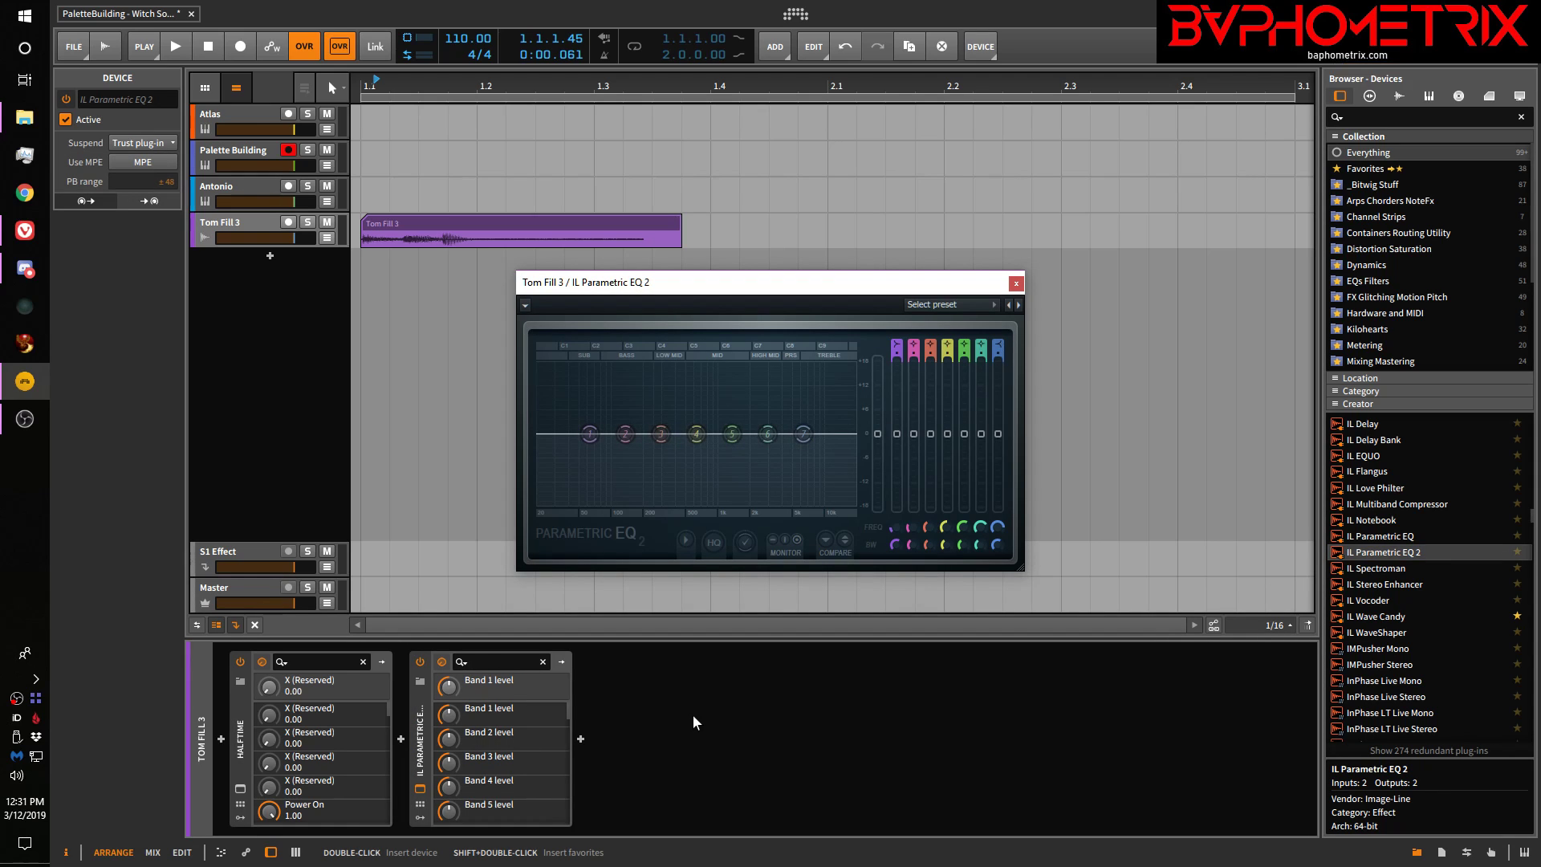
{"action": "left_click", "coordinate": [1015, 284]}
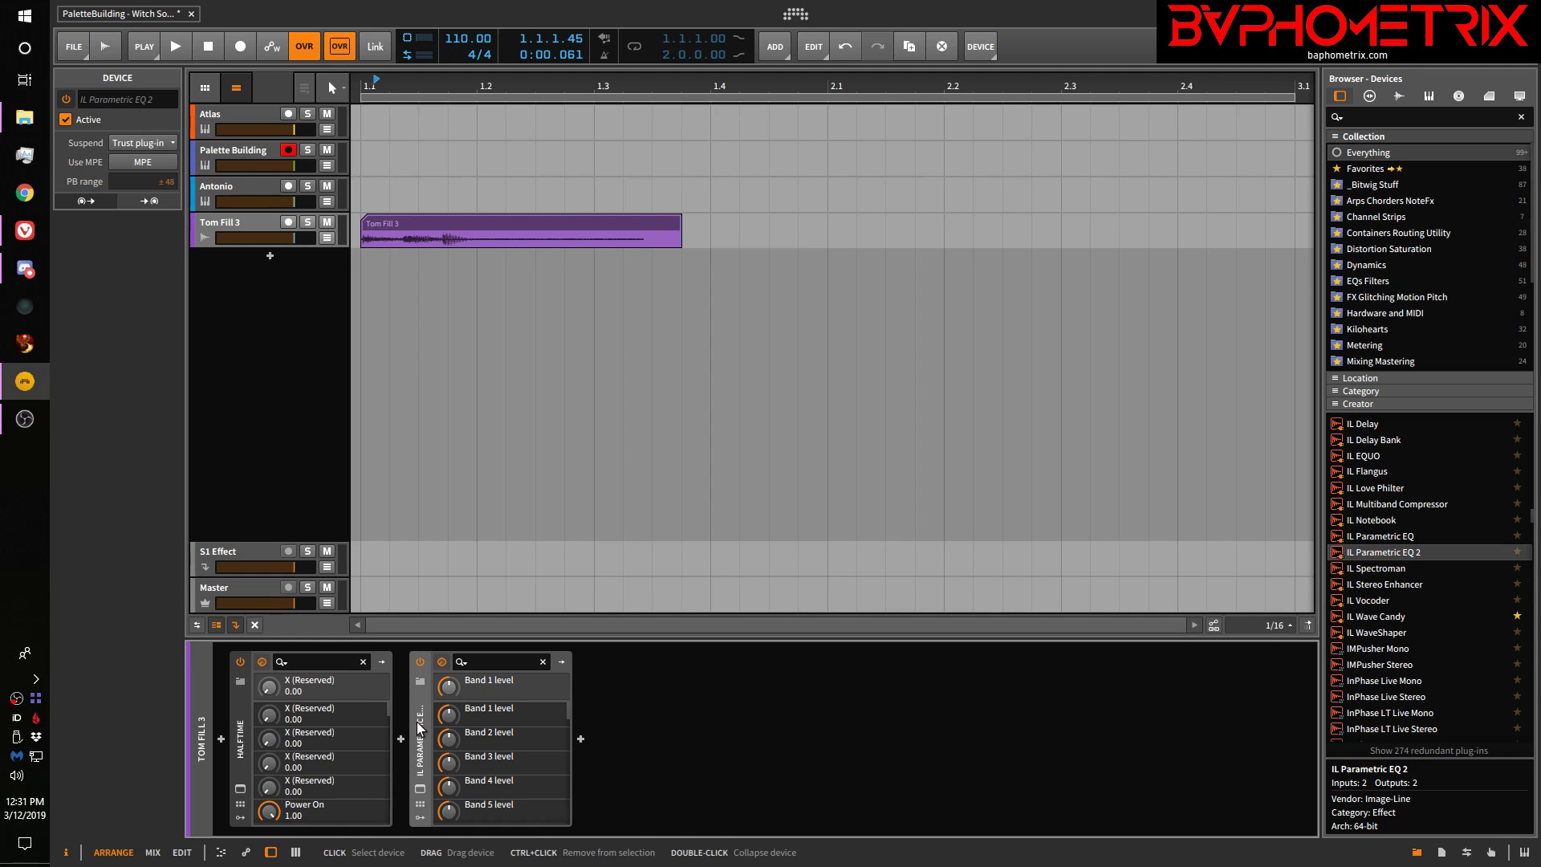
Delete IL Parametric EQ 2 and HalfTime from the Tom Fill 3 device chain
{"action": "key", "text": "Delete"}
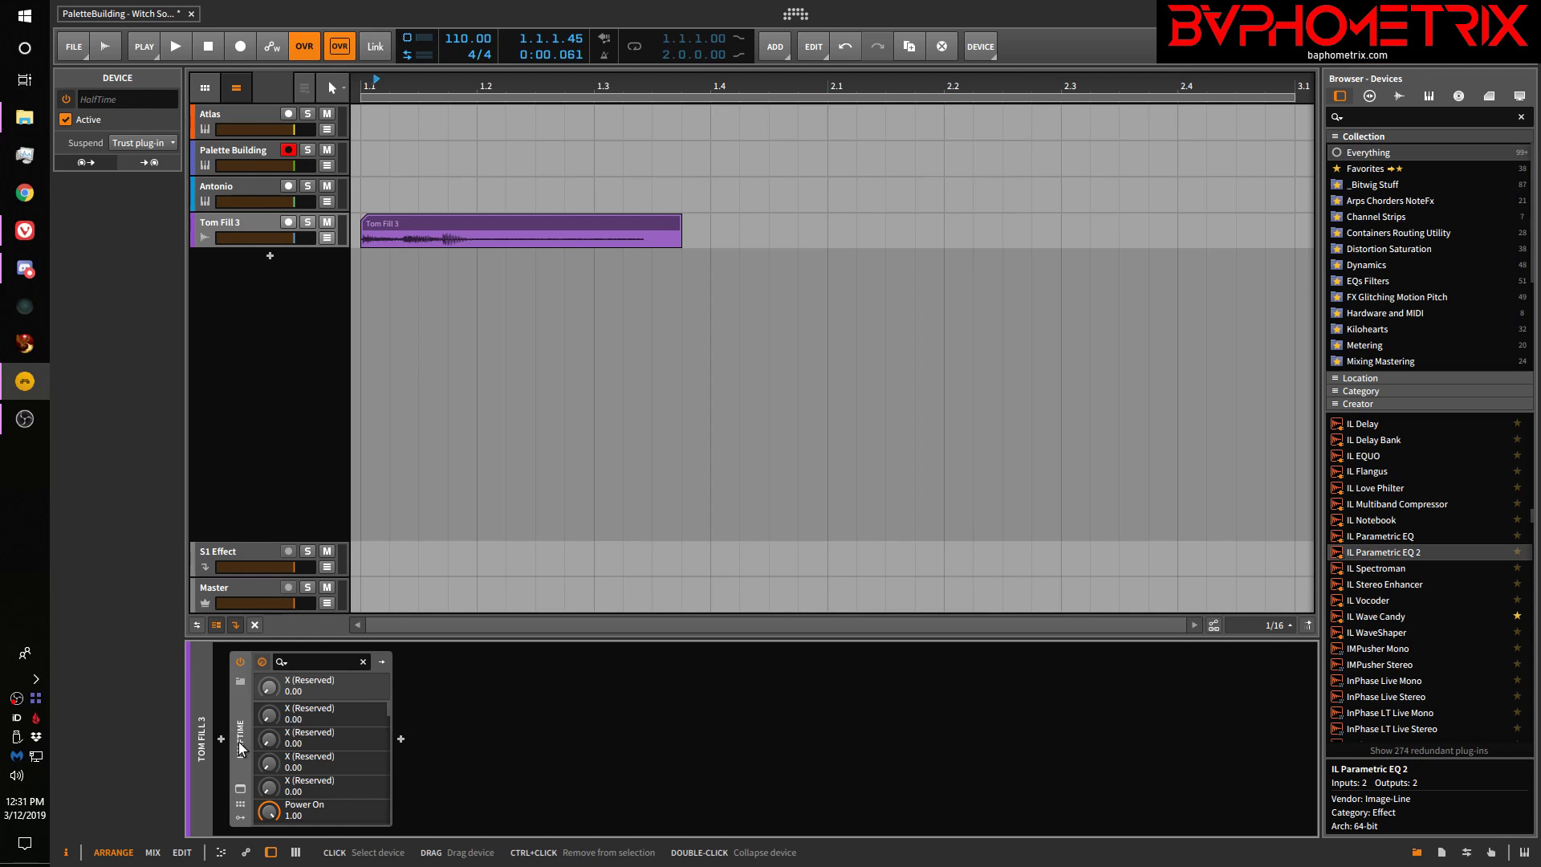
{"action": "key", "text": "Delete"}
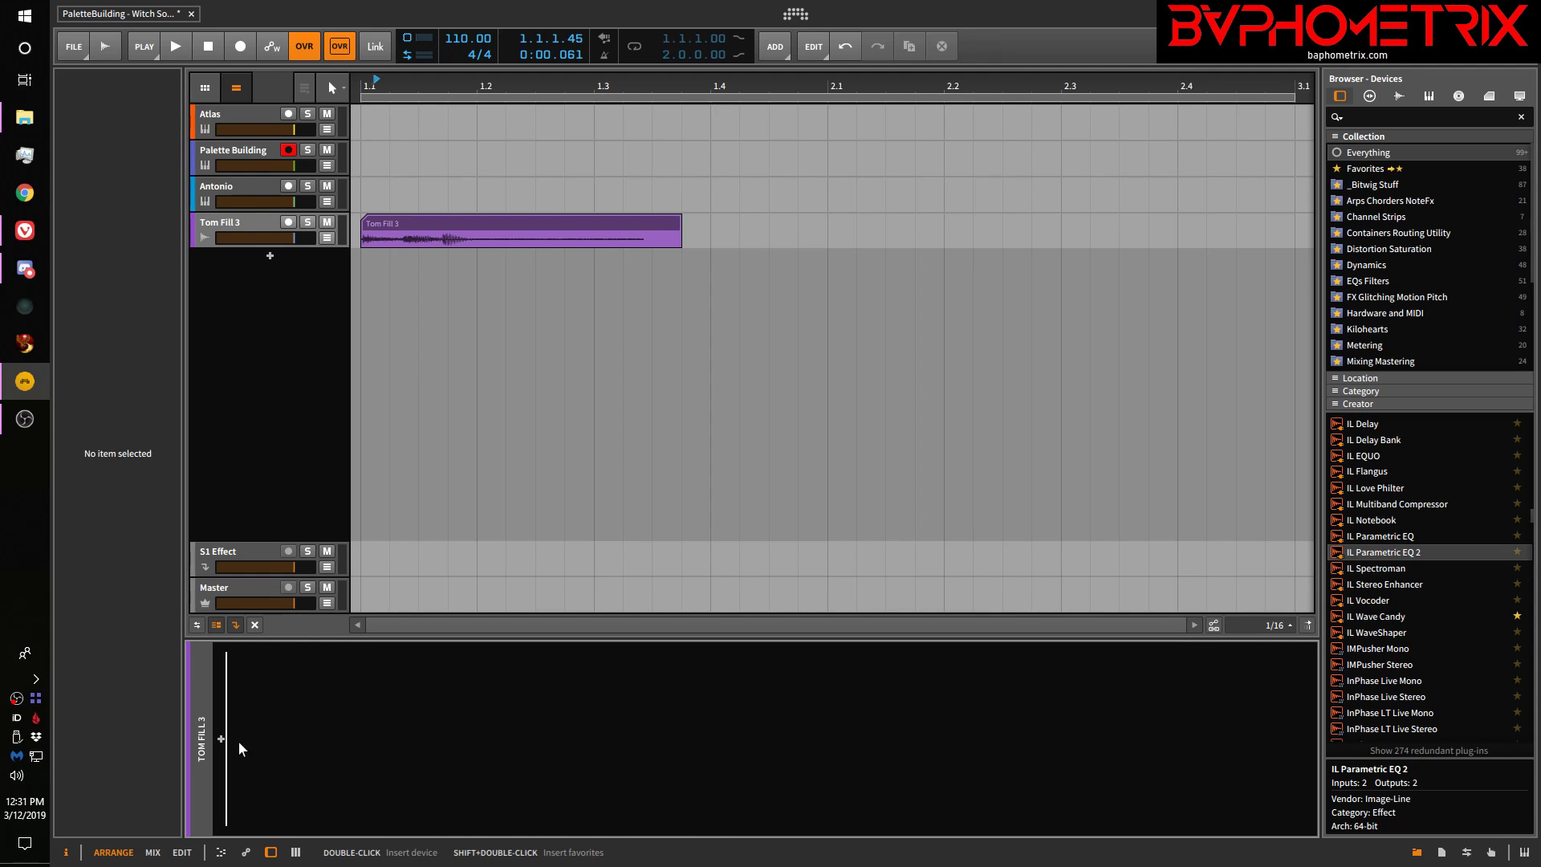
Duplicate the Tom Fill 3 audio clip twice so that three copies run back to back
{"action": "left_click", "coordinate": [537, 226]}
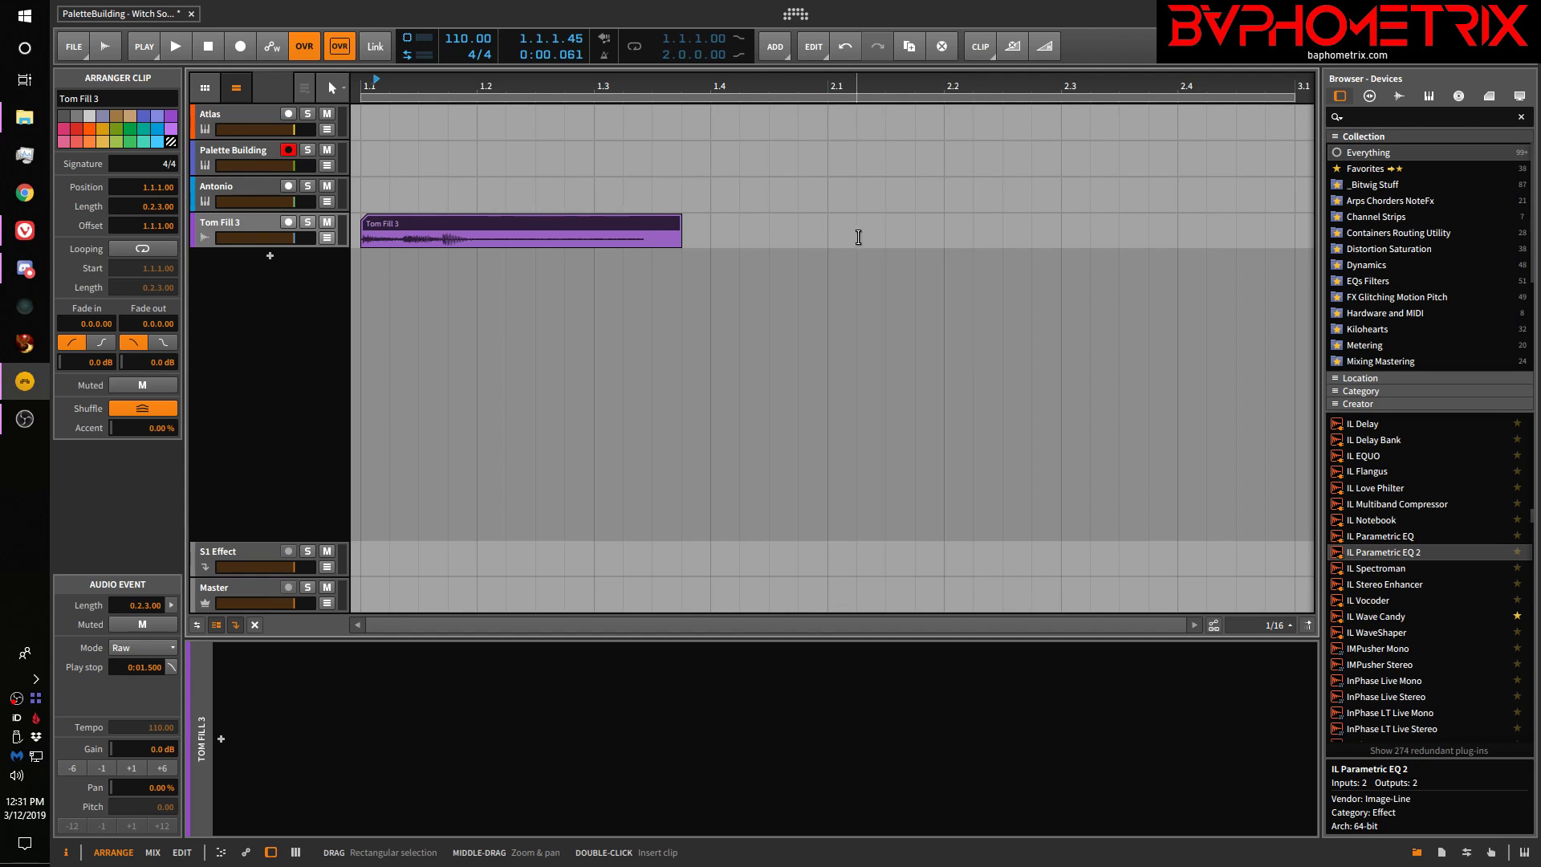
{"action": "left_click", "coordinate": [613, 220]}
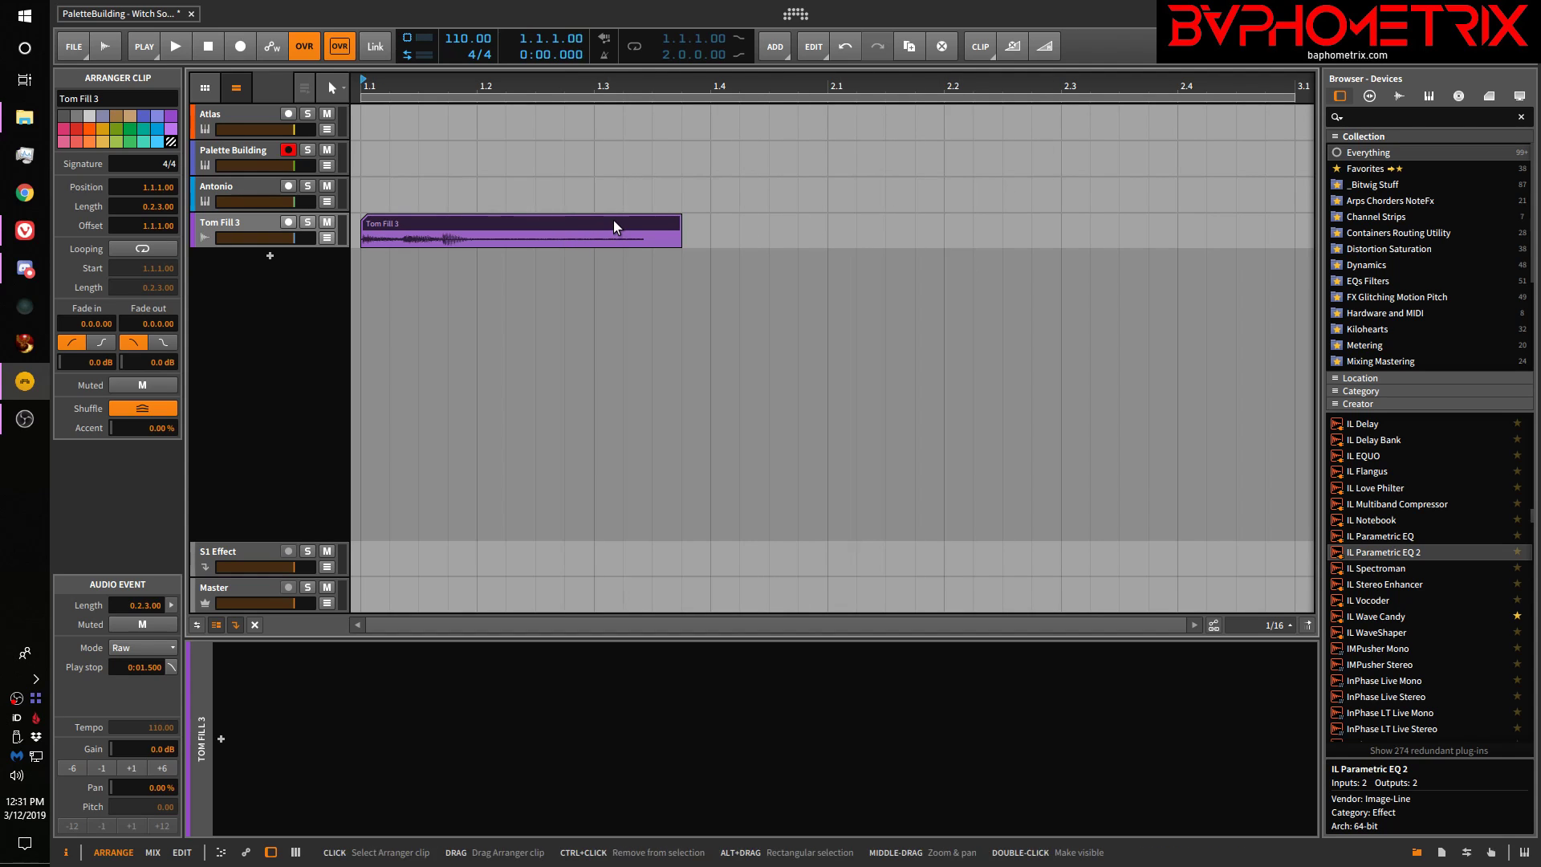
{"action": "key", "text": "ctrl+d"}
{"action": "key", "text": "ctrl+d"}
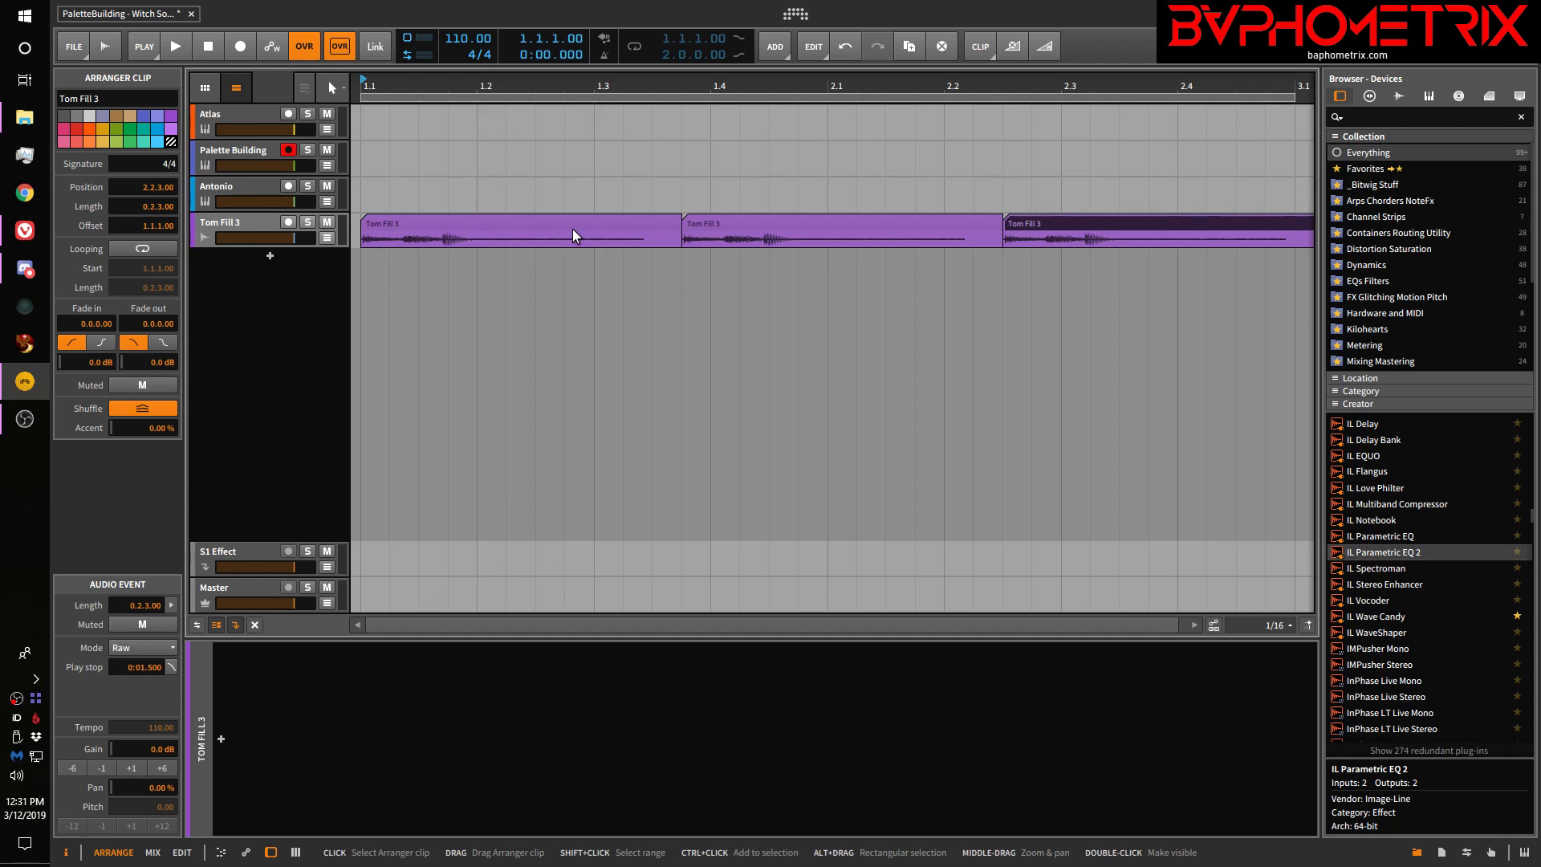
Open the keyboard shortcut settings, filter the actions by "focu" and expand the matching categories to review the focus commands
{"action": "left_click", "coordinate": [796, 17]}
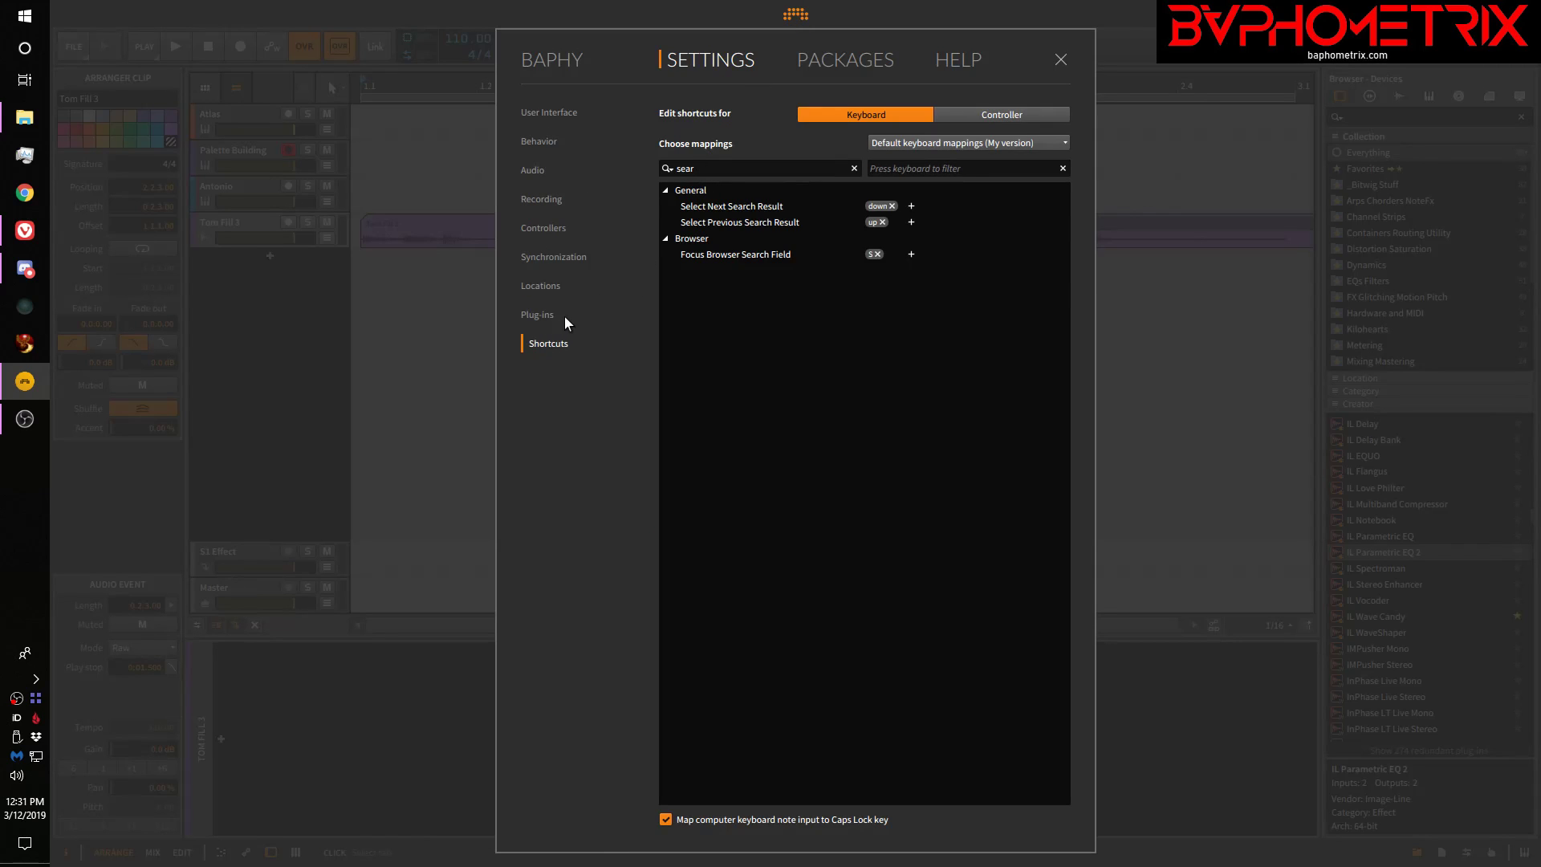
{"action": "left_click", "coordinate": [854, 167]}
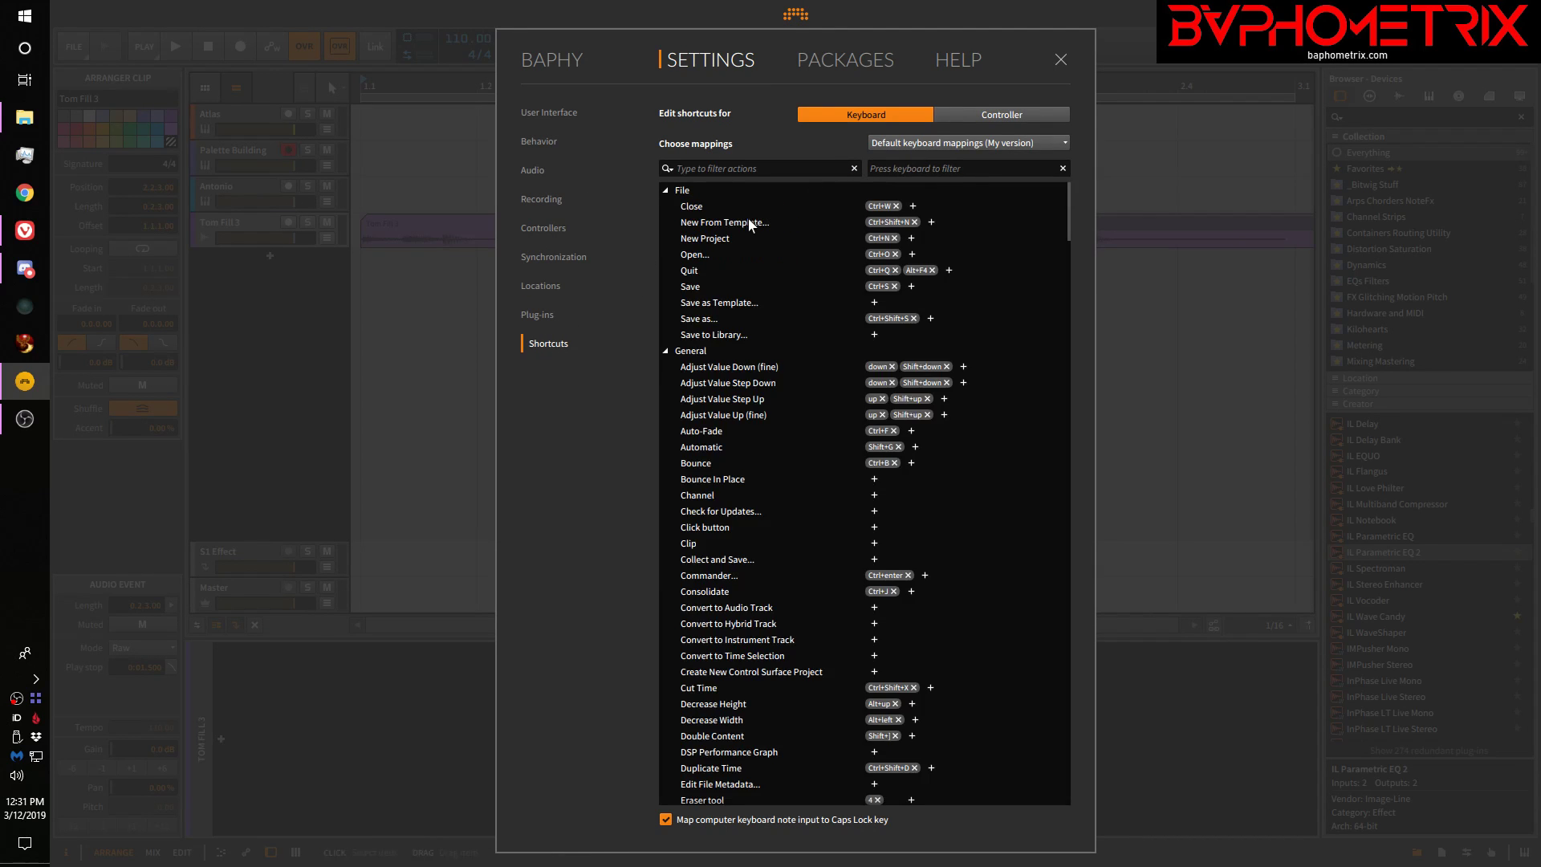
{"action": "left_click", "coordinate": [665, 193]}
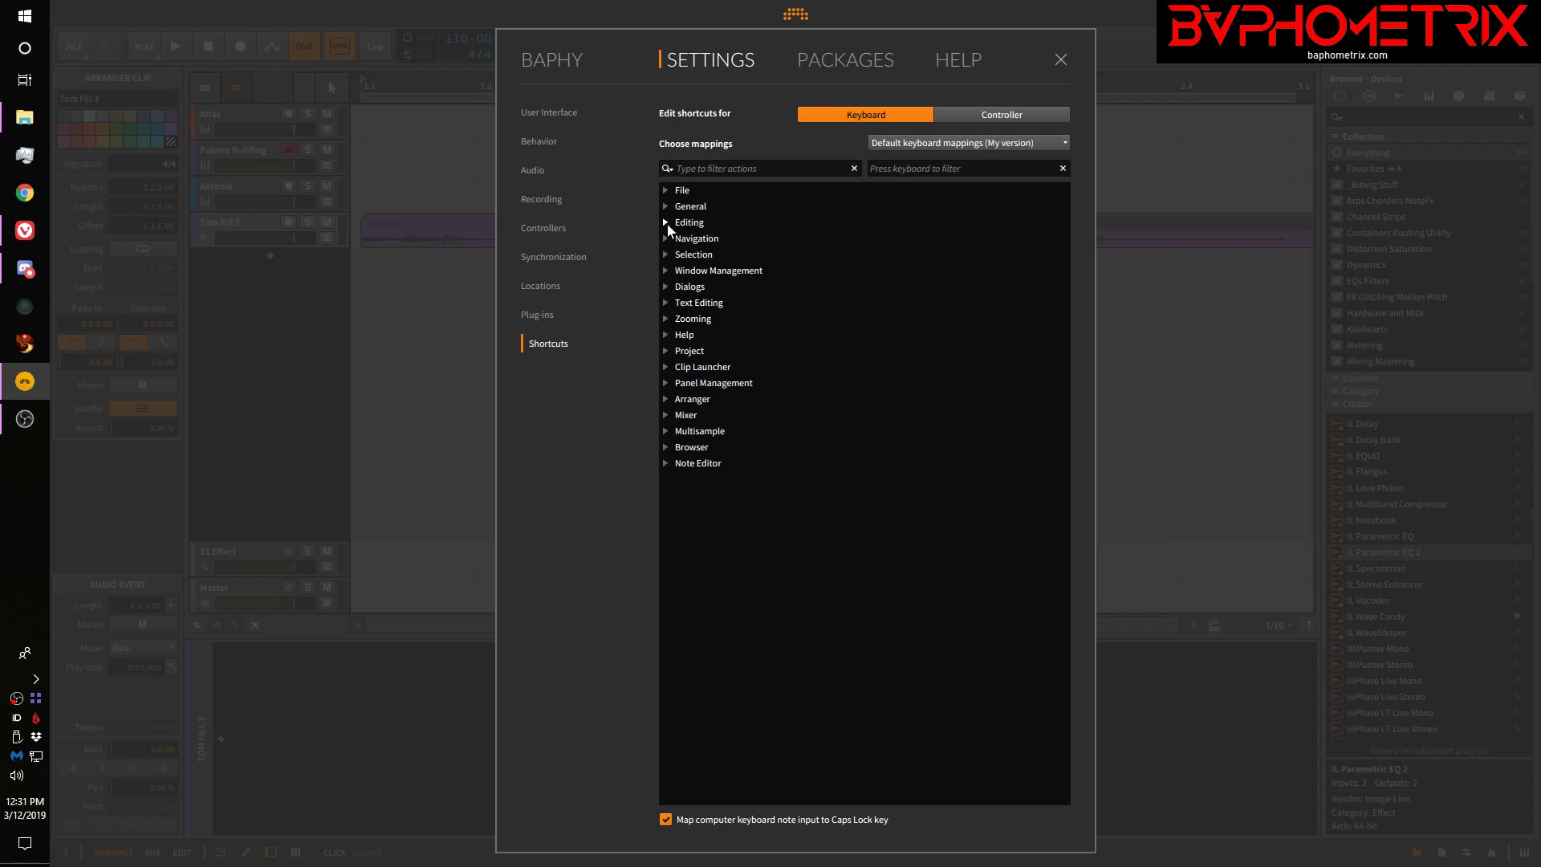
{"action": "left_click", "coordinate": [724, 166]}
{"action": "type", "text": "focu"}
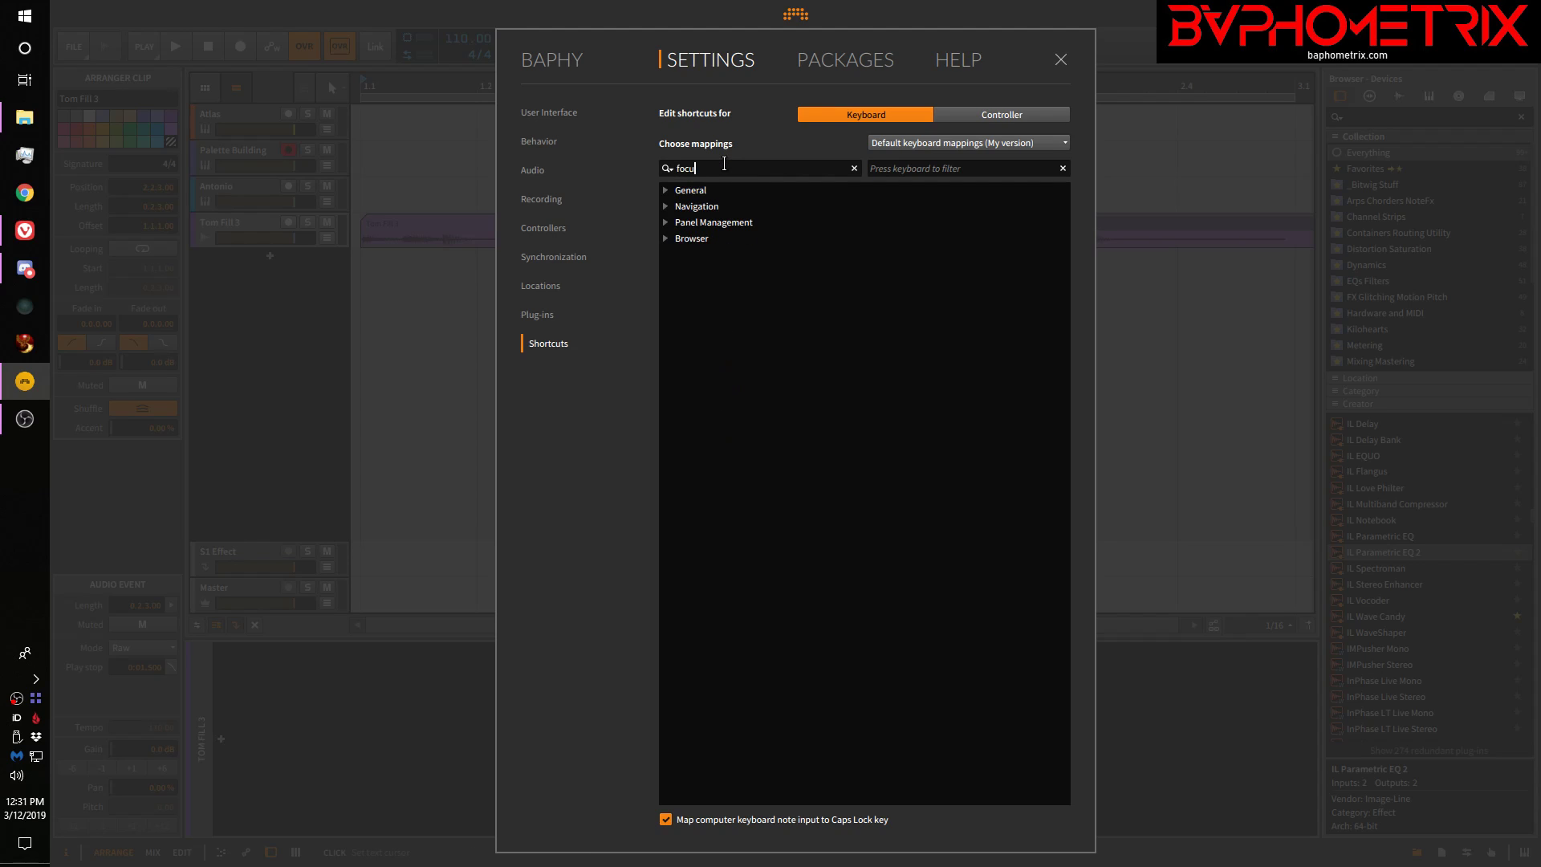
{"action": "left_click", "coordinate": [665, 191]}
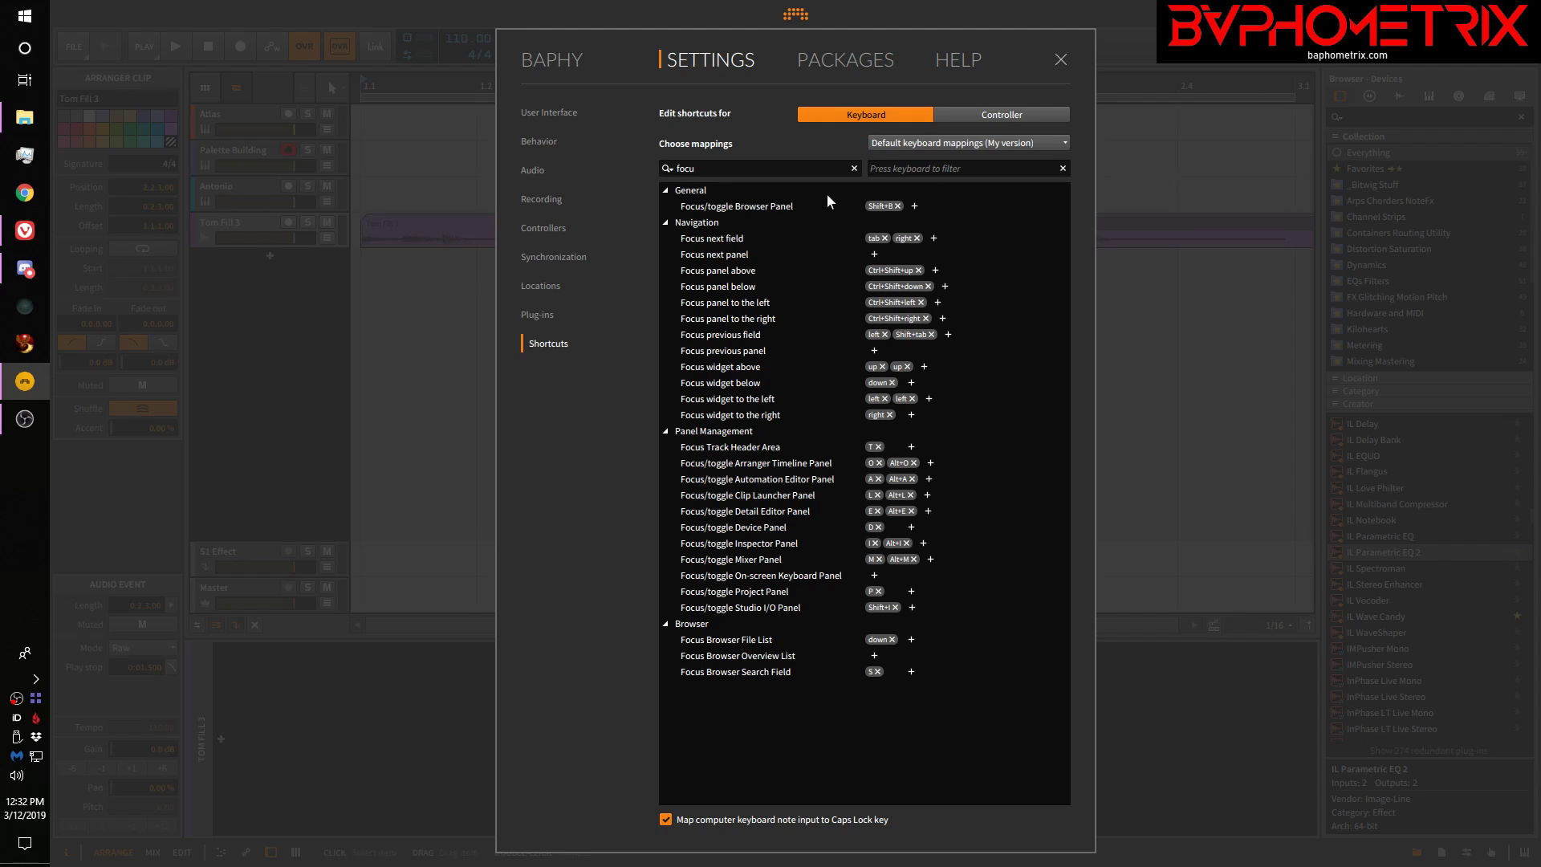
Look up which actions are mapped to Shift+B, I and Enter, clear the filter and close the settings
{"action": "left_click", "coordinate": [855, 168]}
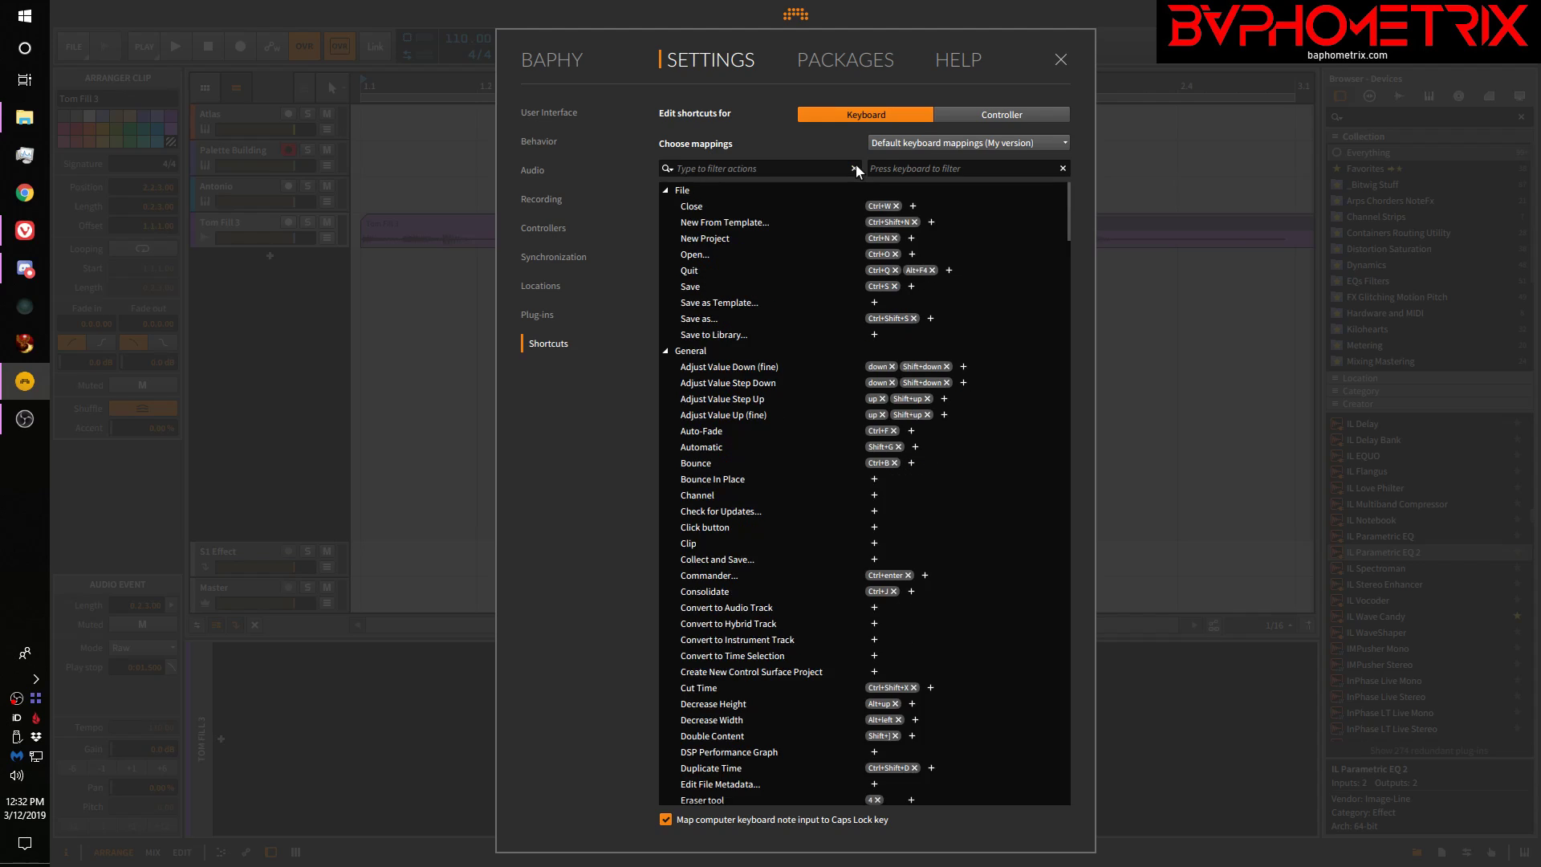
{"action": "left_click", "coordinate": [908, 166]}
{"action": "key", "text": "shift+b"}
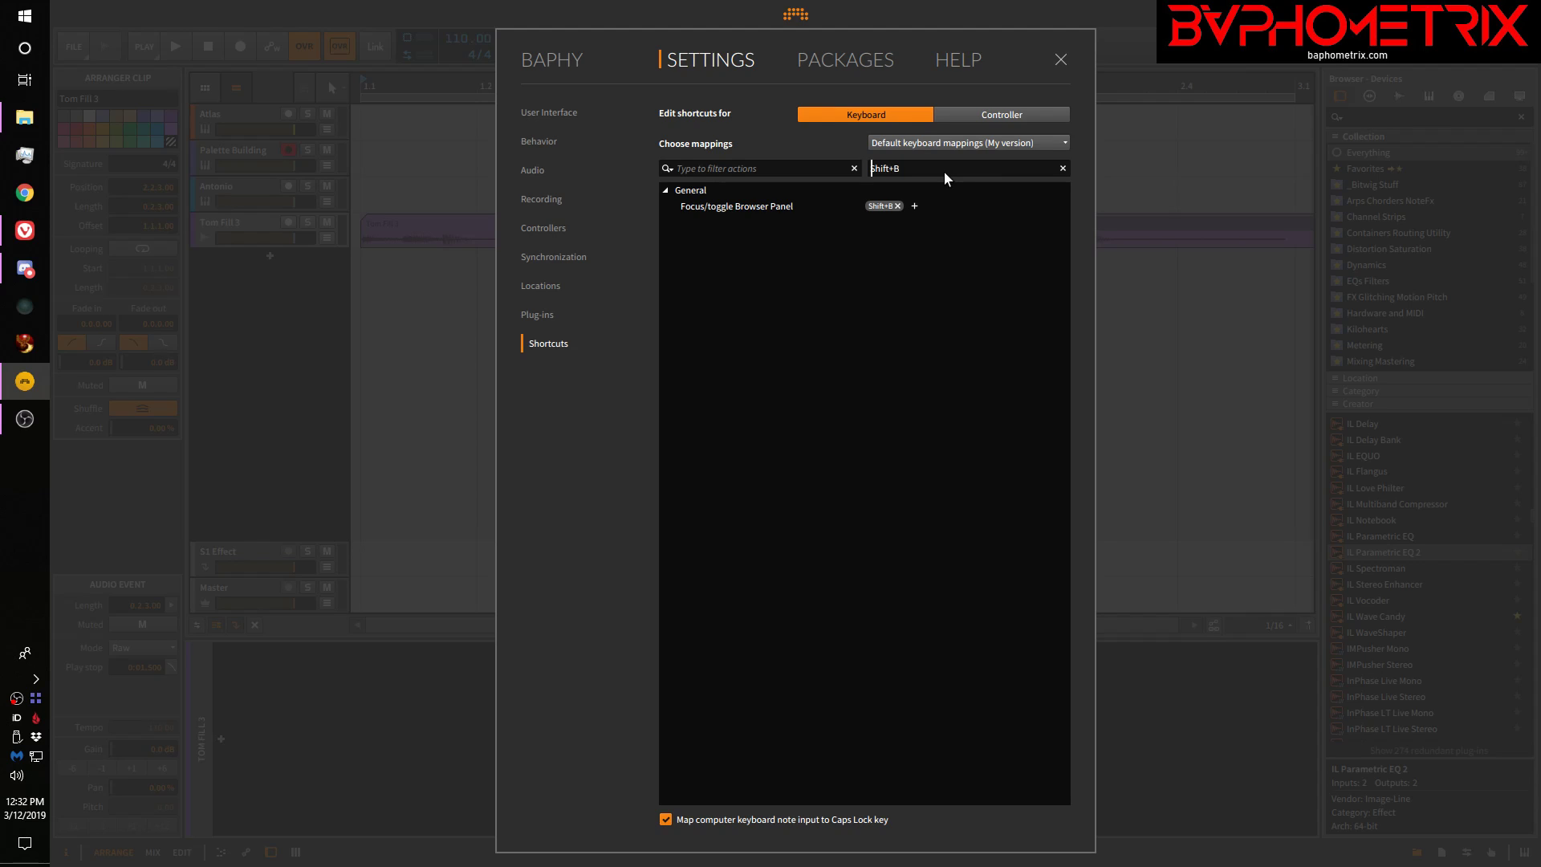
{"action": "key", "text": "i"}
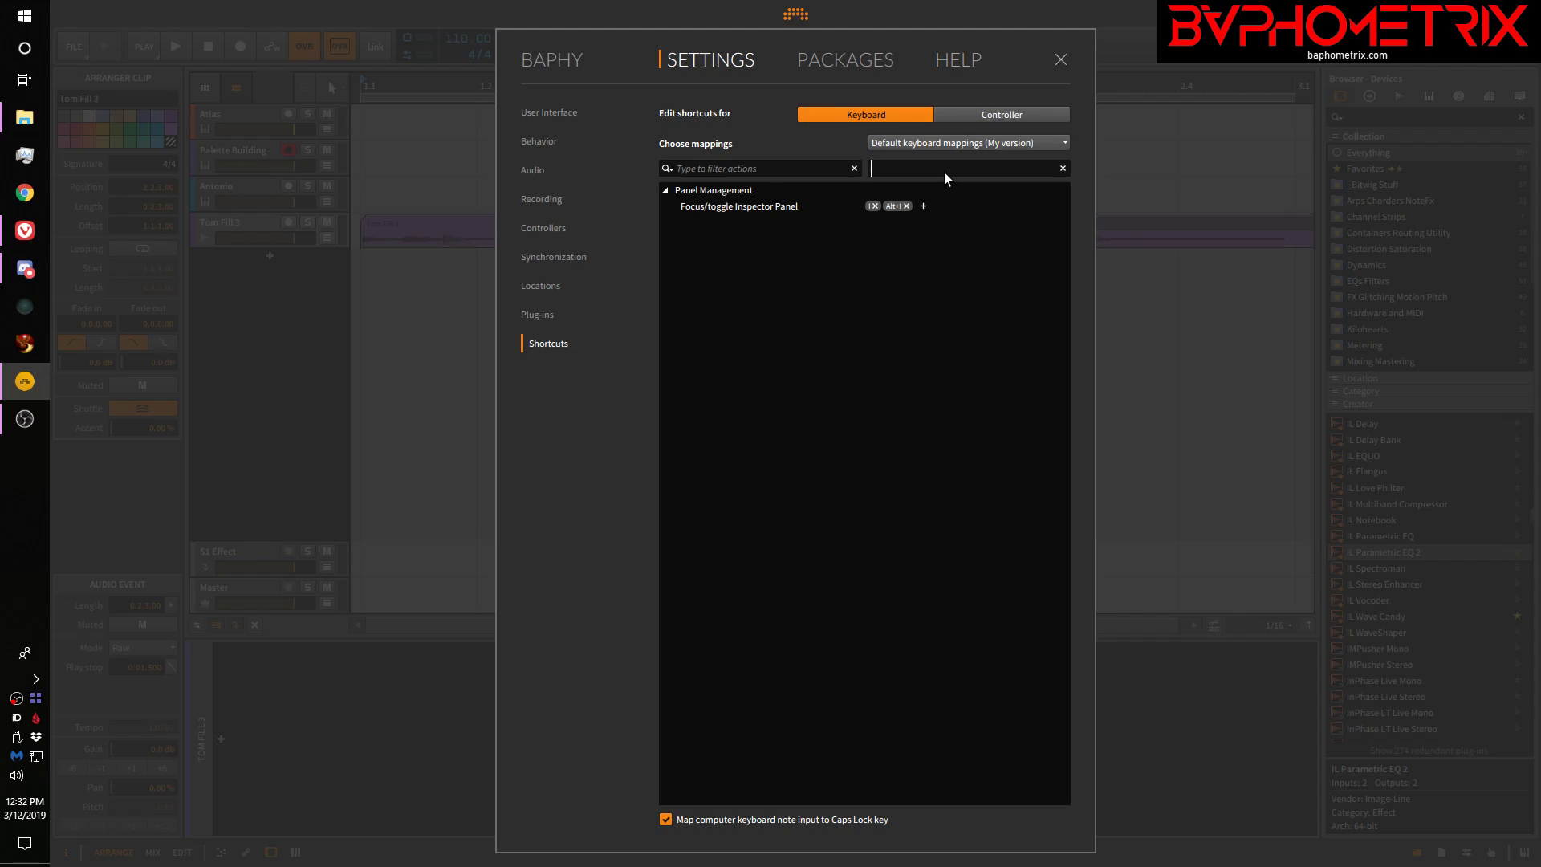
{"action": "key", "text": "Return"}
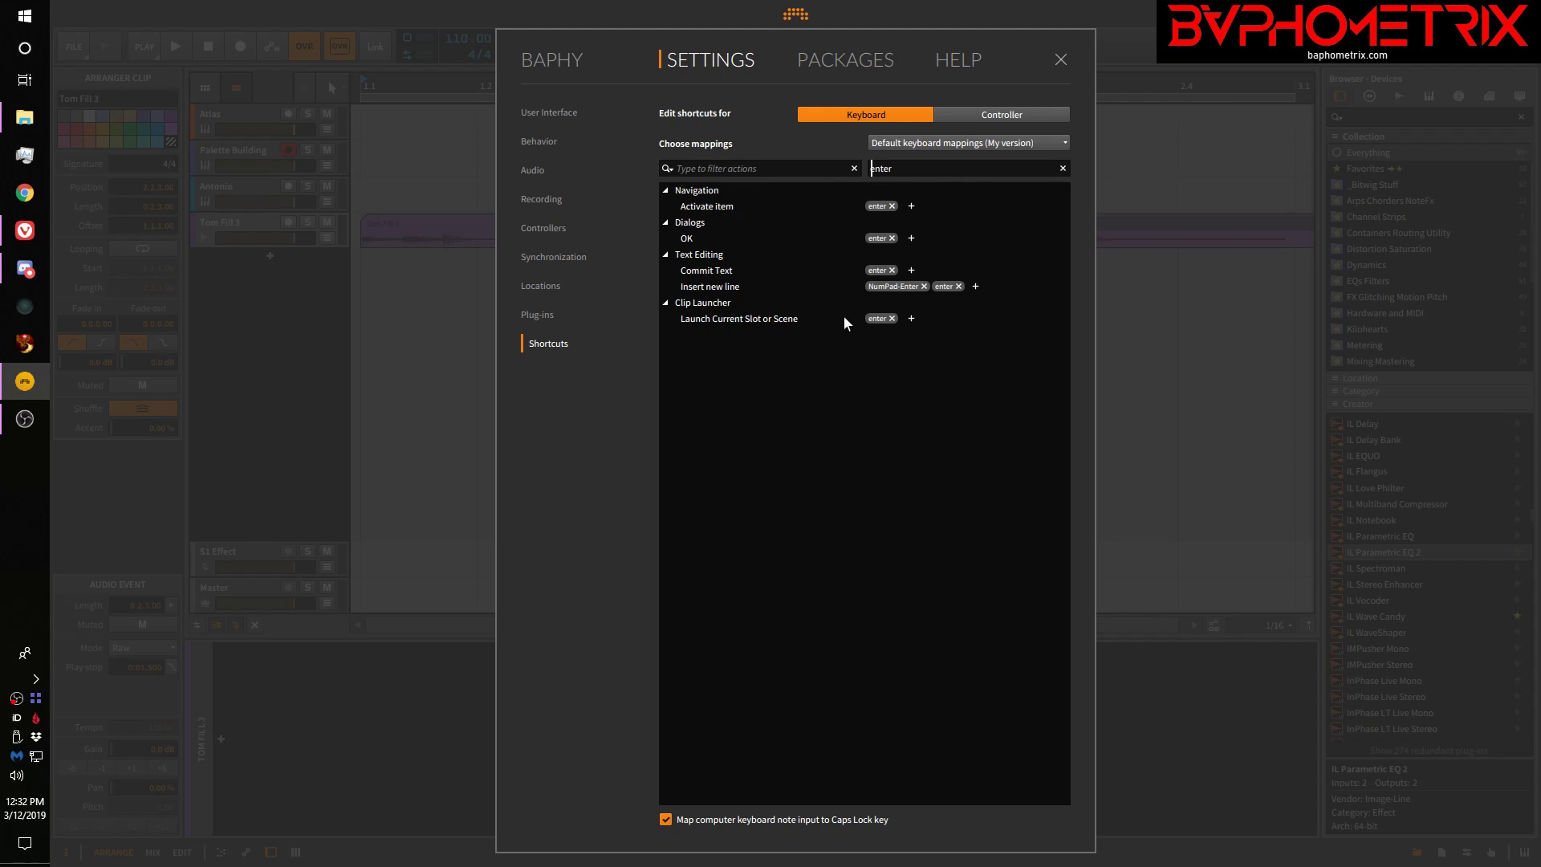
{"action": "left_click", "coordinate": [1062, 168]}
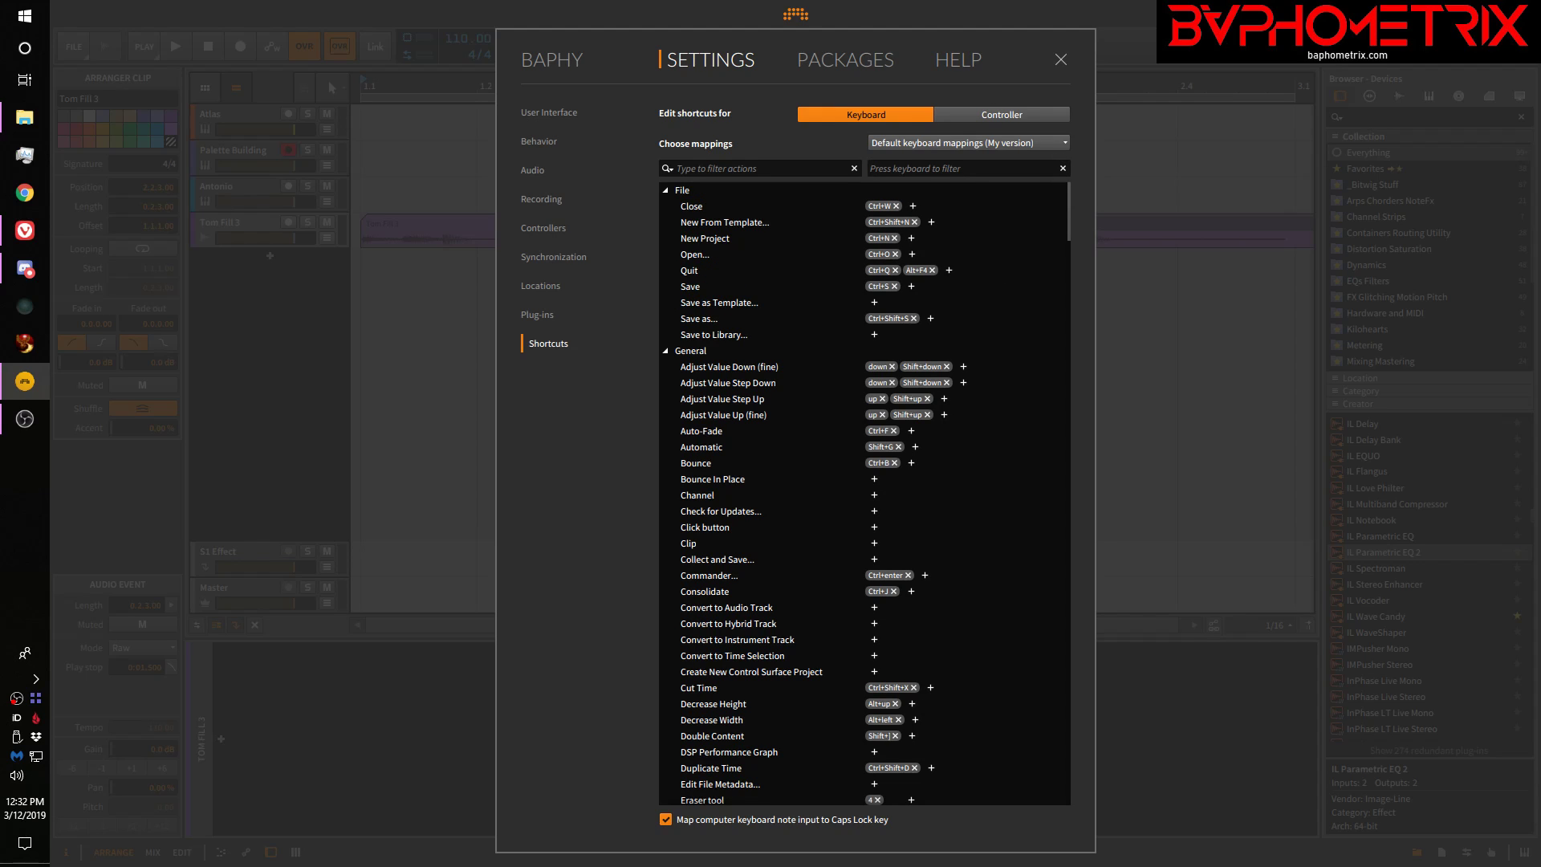
{"action": "left_click", "coordinate": [797, 13]}
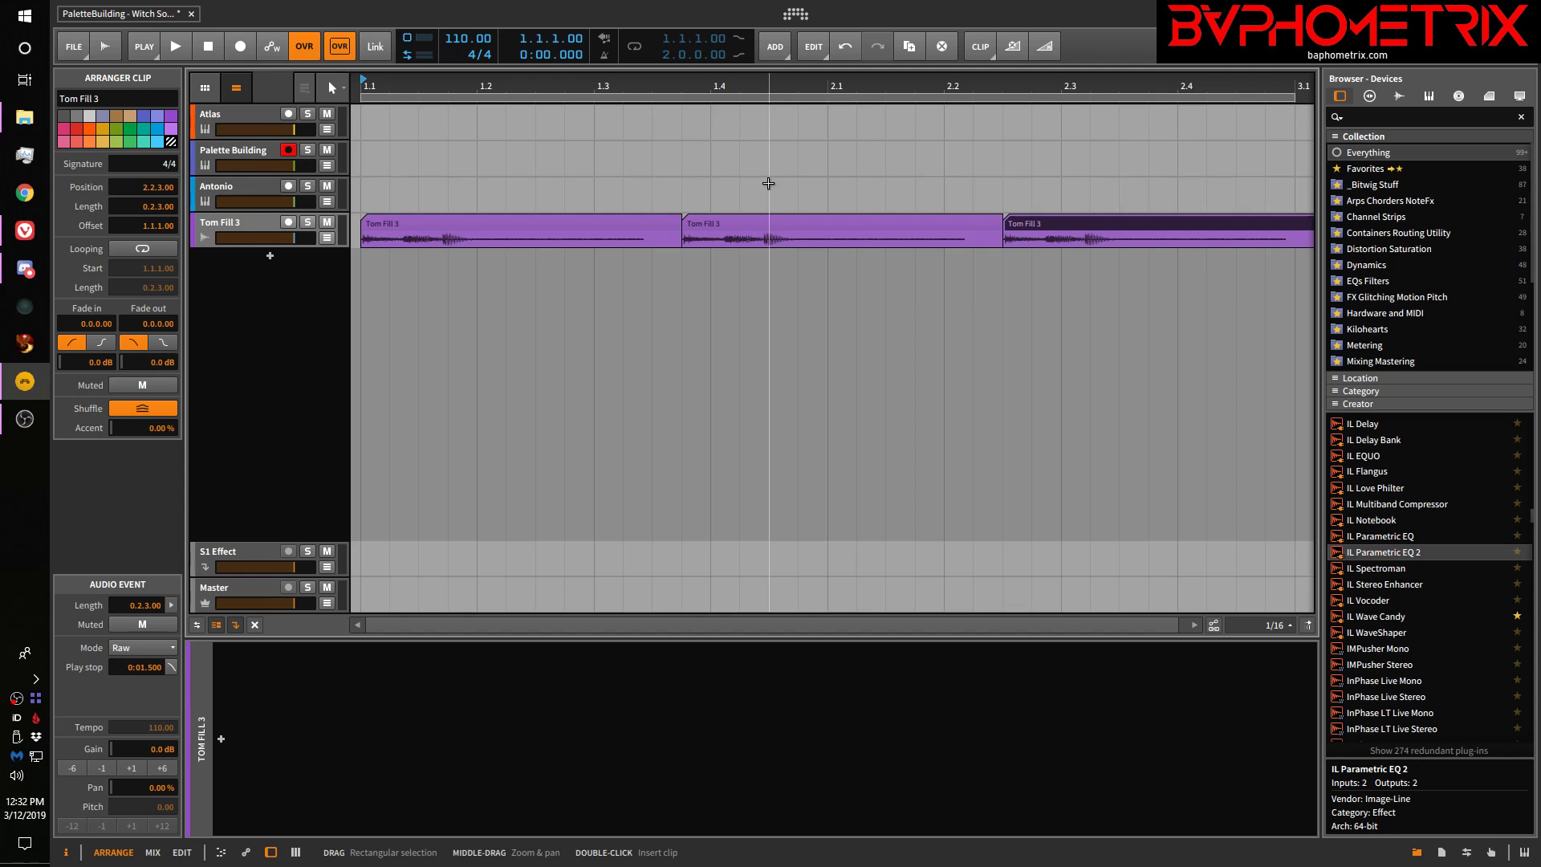
Open the second Tom Fill 3 clip in the detail editor and select the time range from 1.4.3 to 1.4.4
{"action": "double_click", "coordinate": [770, 219]}
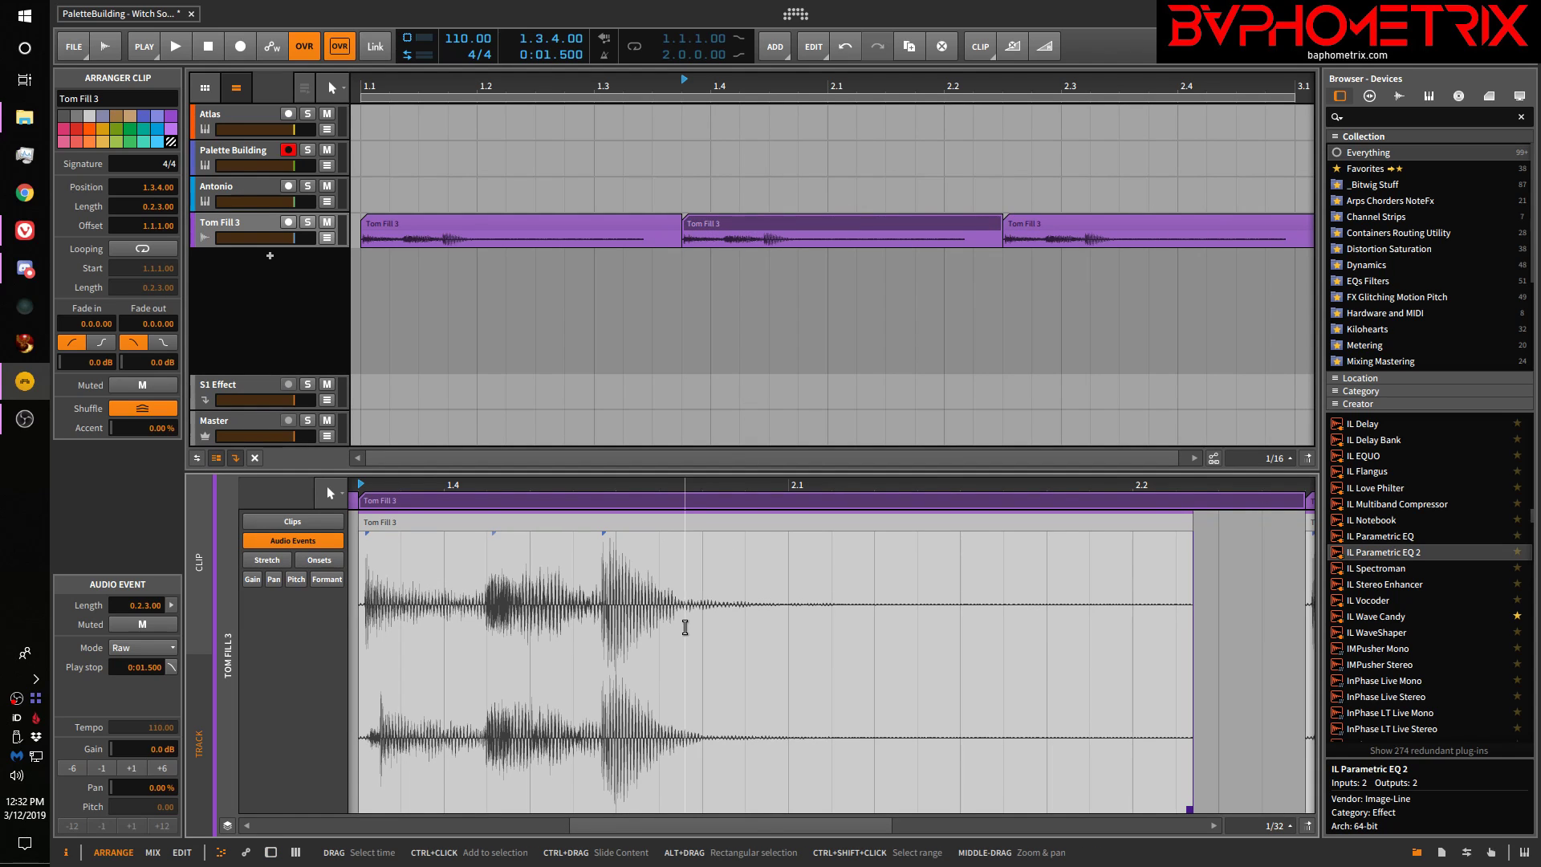
{"action": "left_click_drag", "start_coordinate": [616, 629], "coordinate": [703, 642]}
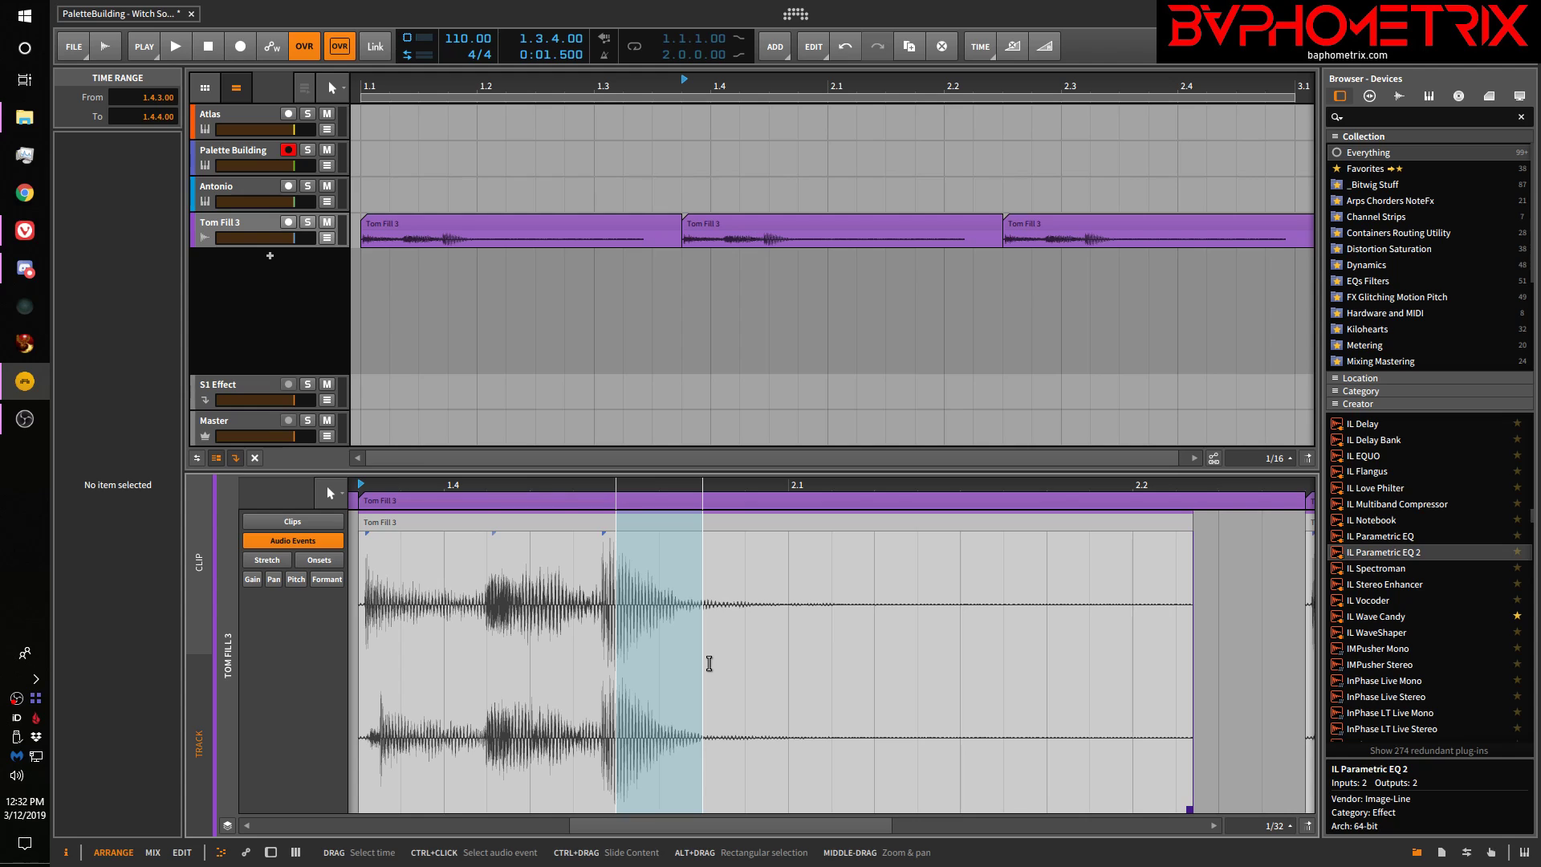
Return to the Tom Fill 3 device chain, search the pop-up device browser for "rece" and insert the Audio Receiver
{"action": "key", "text": "d"}
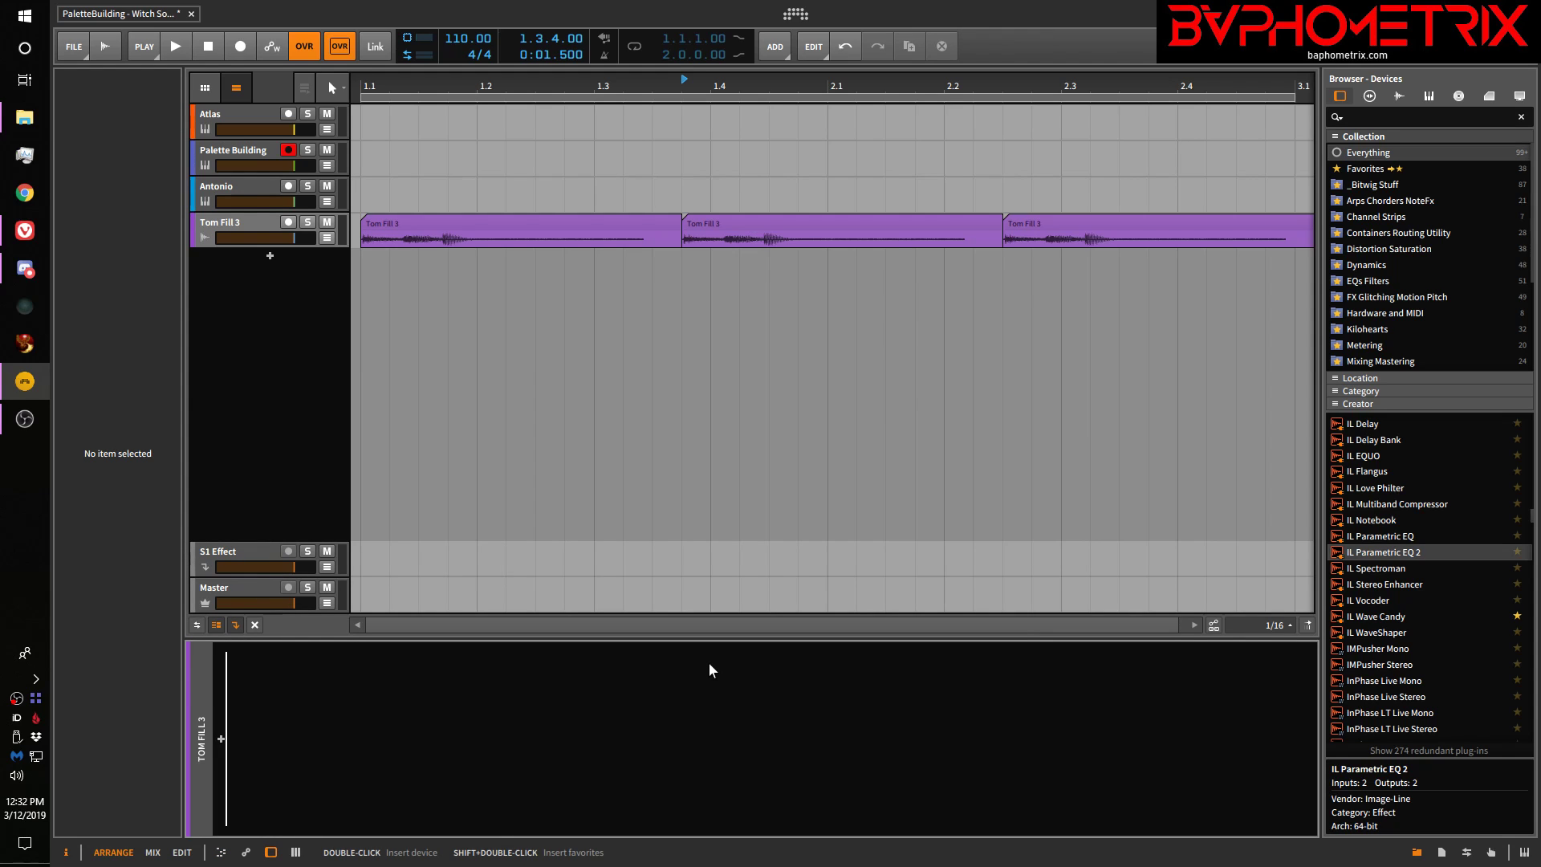
{"action": "double_click", "coordinate": [709, 662]}
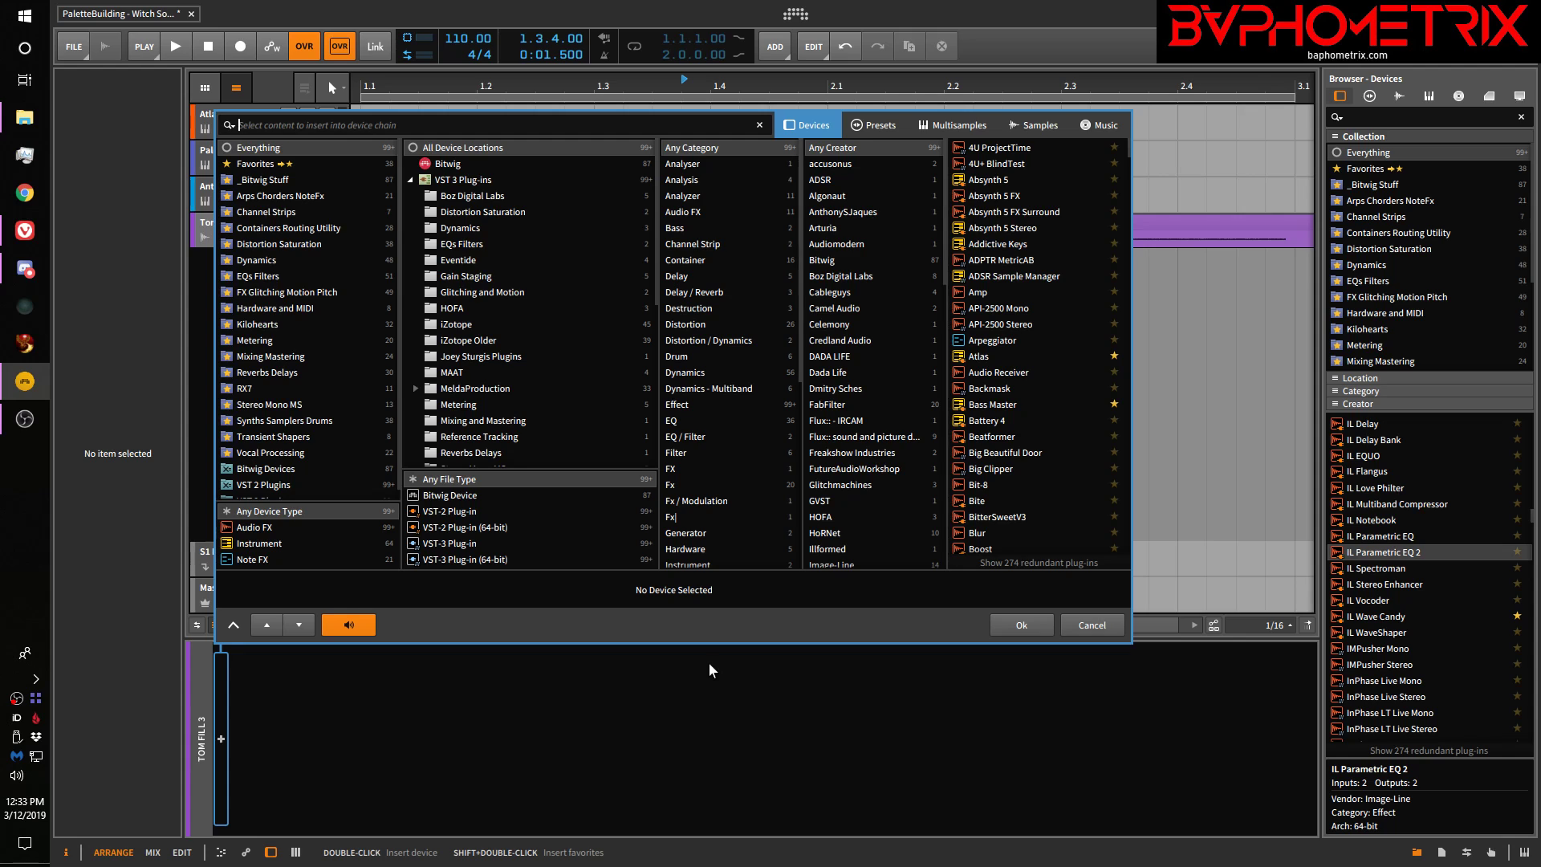
{"action": "type", "text": "rece"}
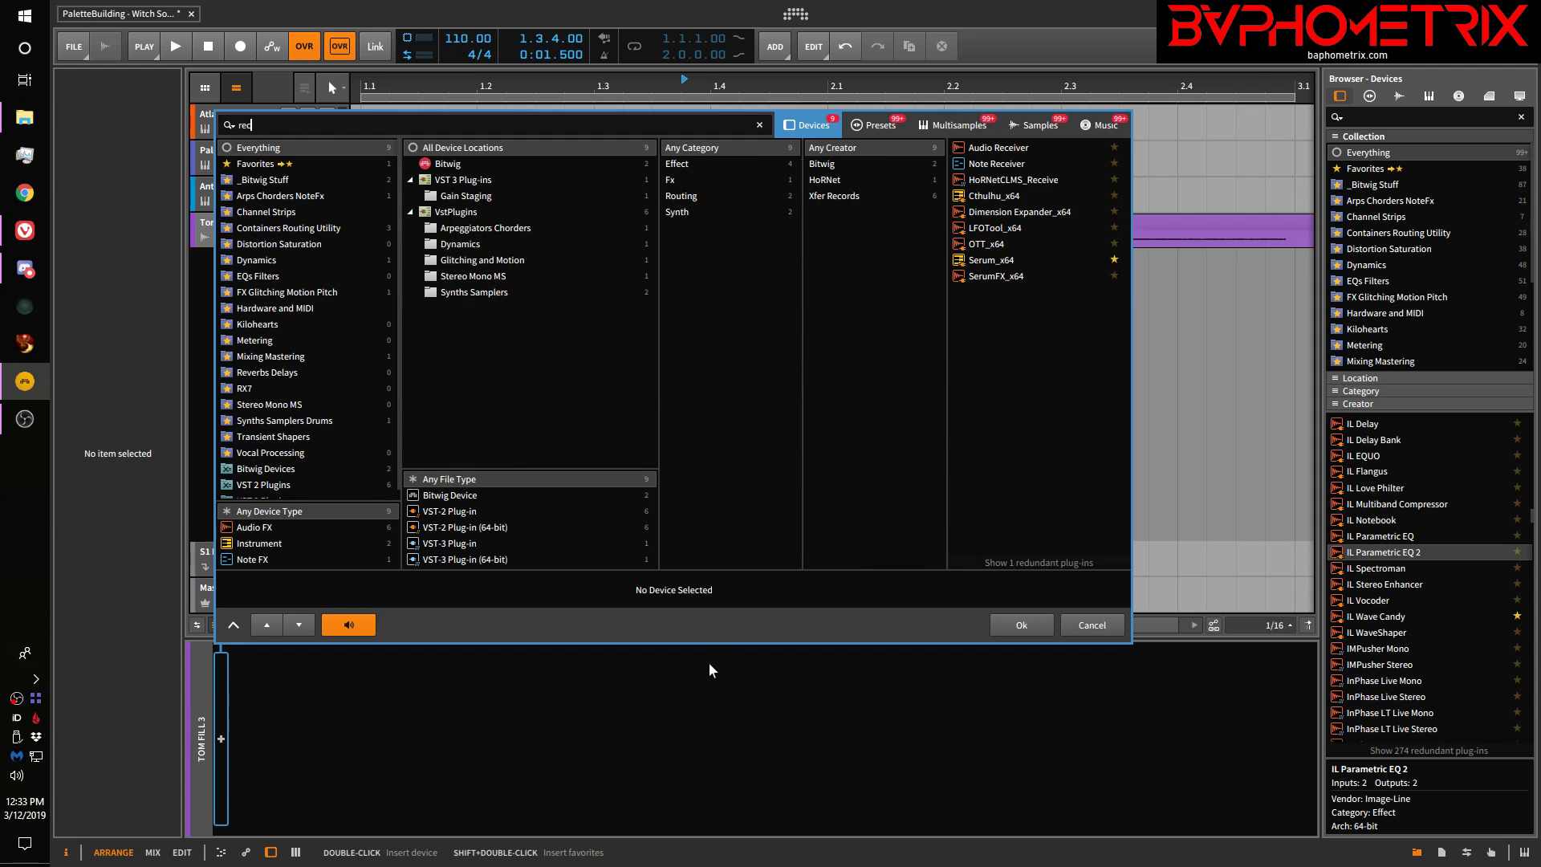
{"action": "key", "text": "Down"}
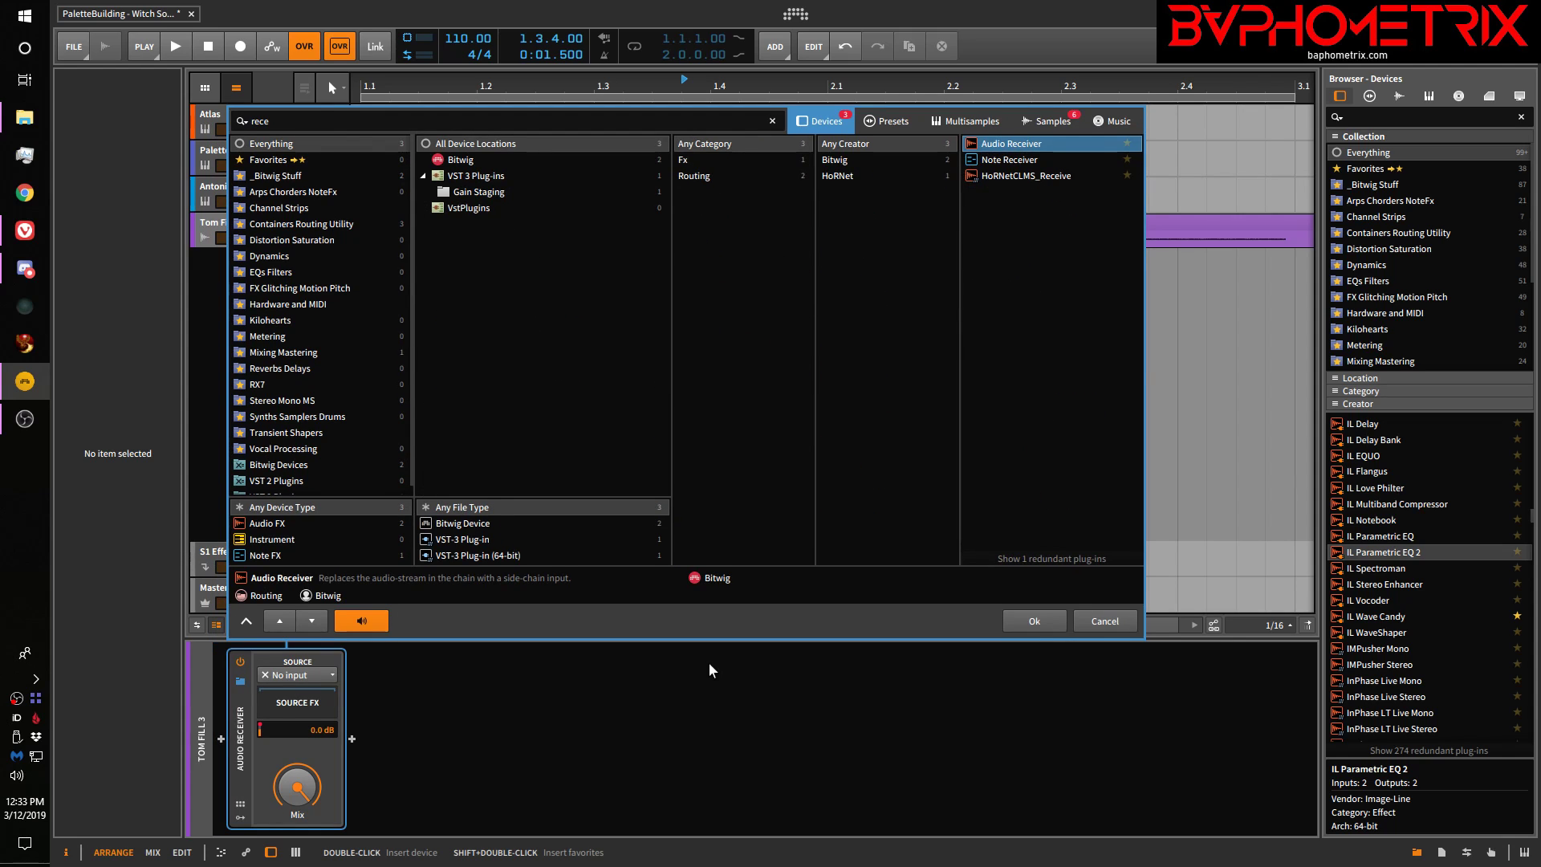
{"action": "key", "text": "Return"}
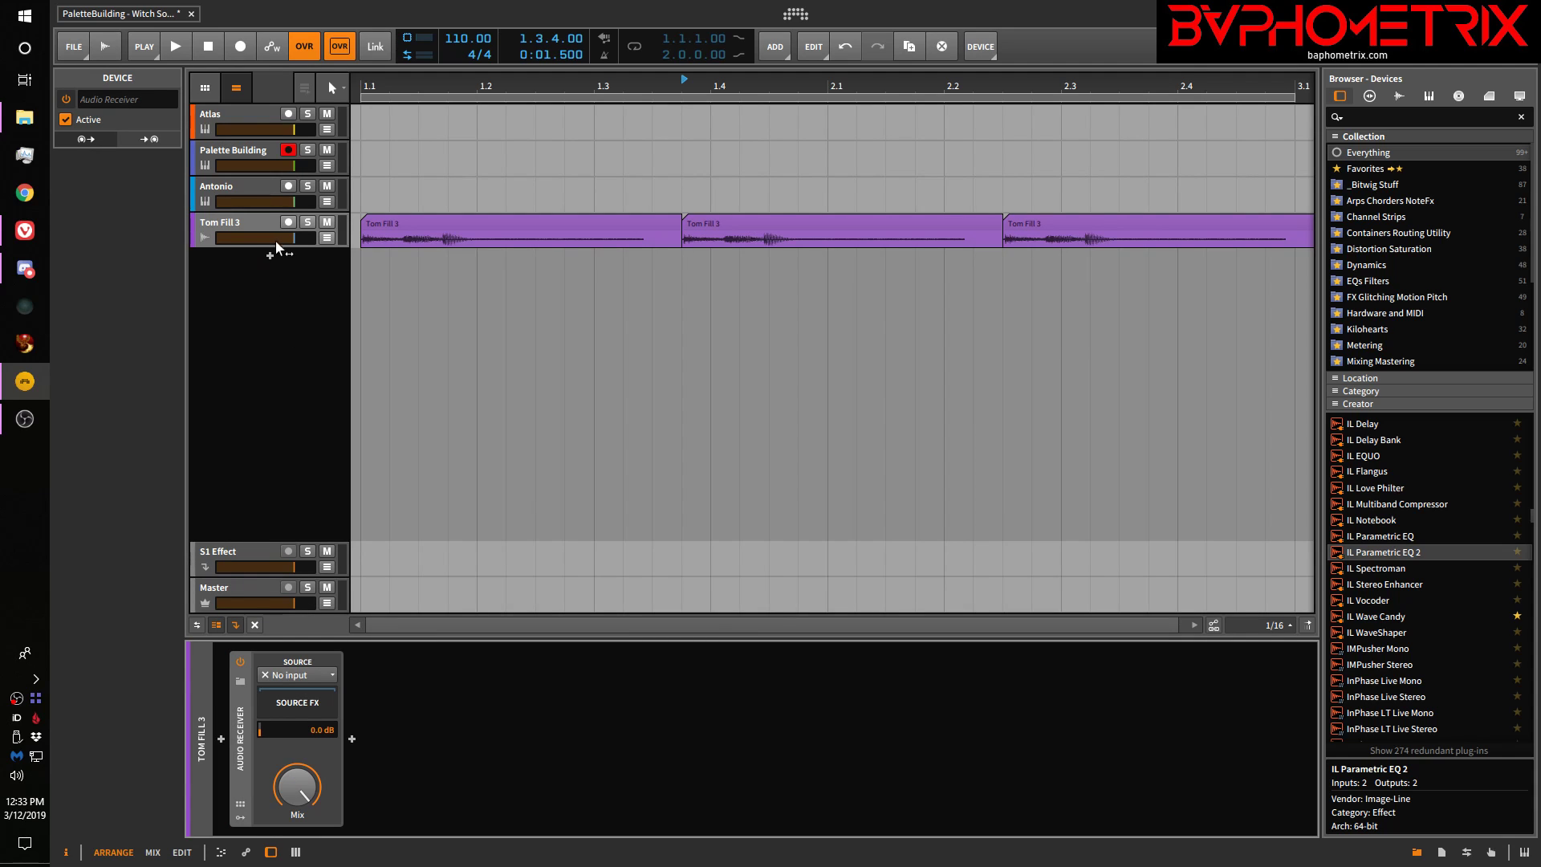
Convert the Tom Fill 3 audio track to a hybrid track
{"action": "right_click", "coordinate": [250, 219]}
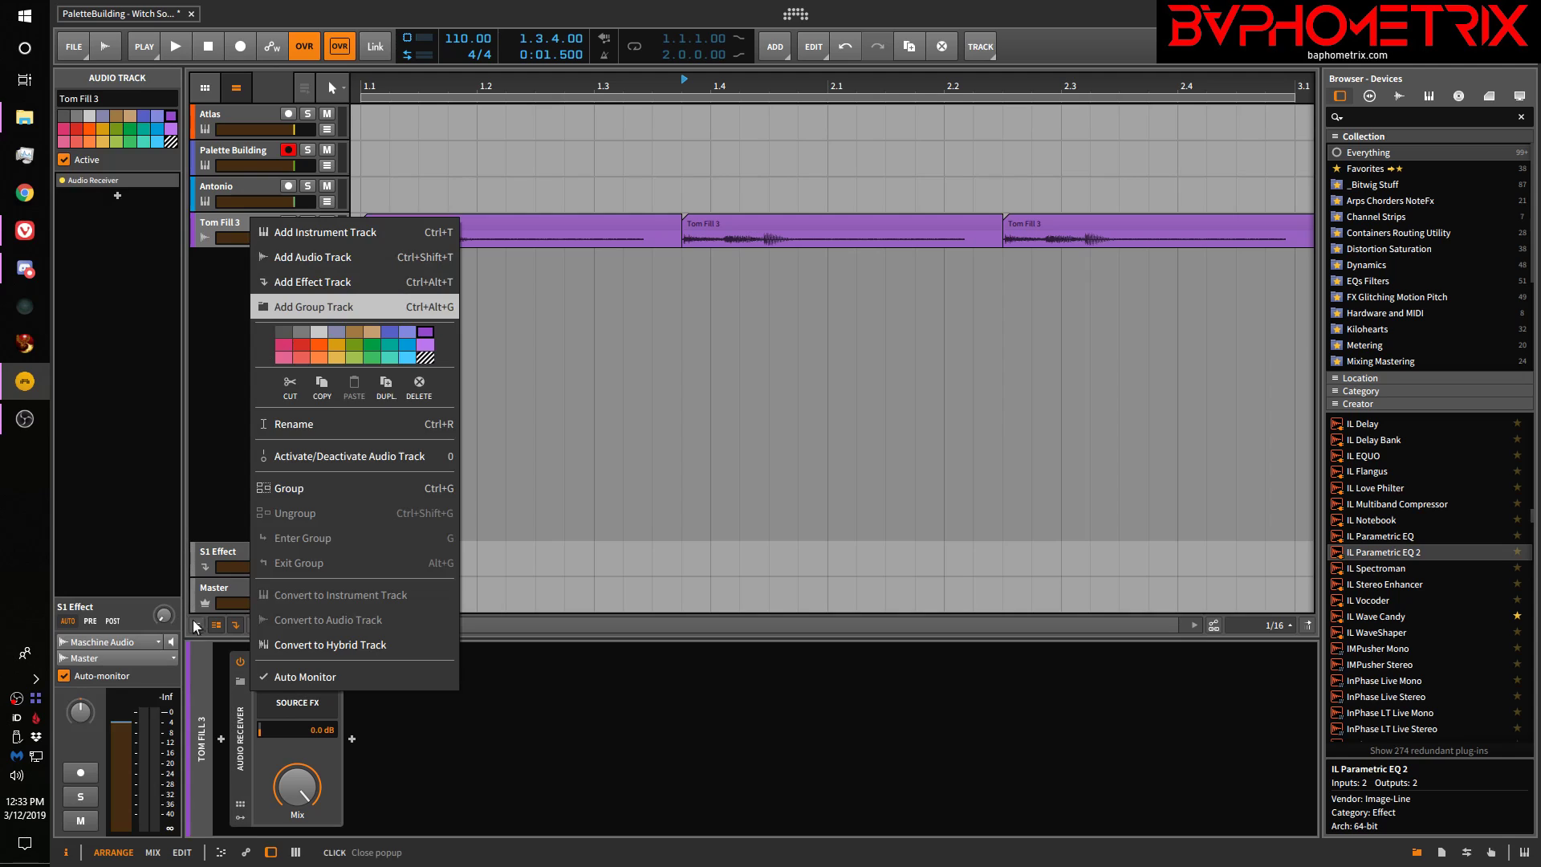
{"action": "left_click", "coordinate": [263, 644]}
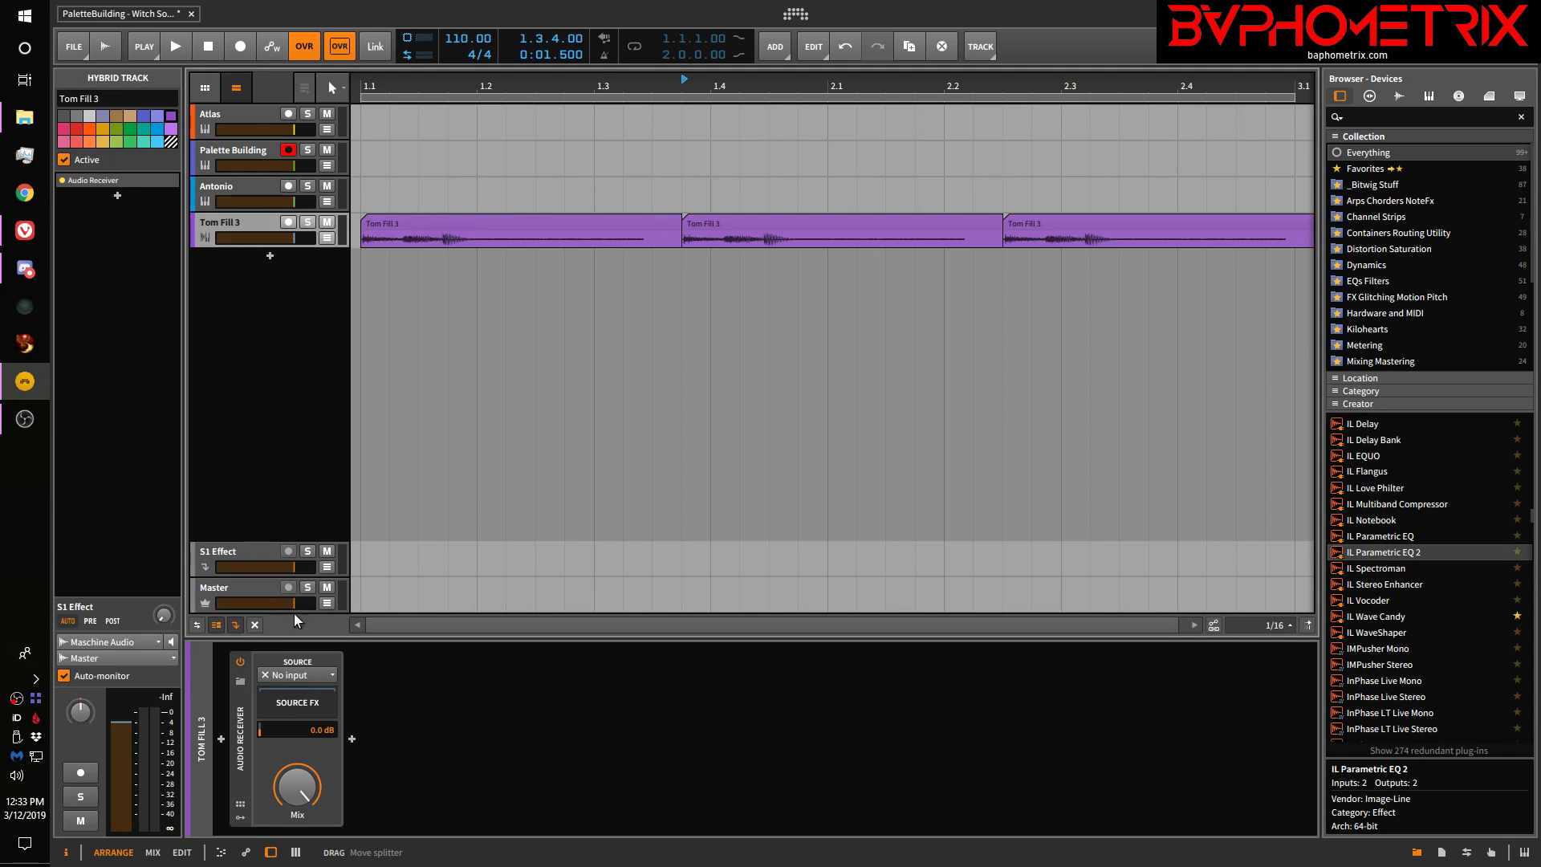
Search the pop-up device browser for "rece" and insert the Note Receiver ahead of the Audio Receiver on Tom Fill 3
{"action": "left_click", "coordinate": [494, 543]}
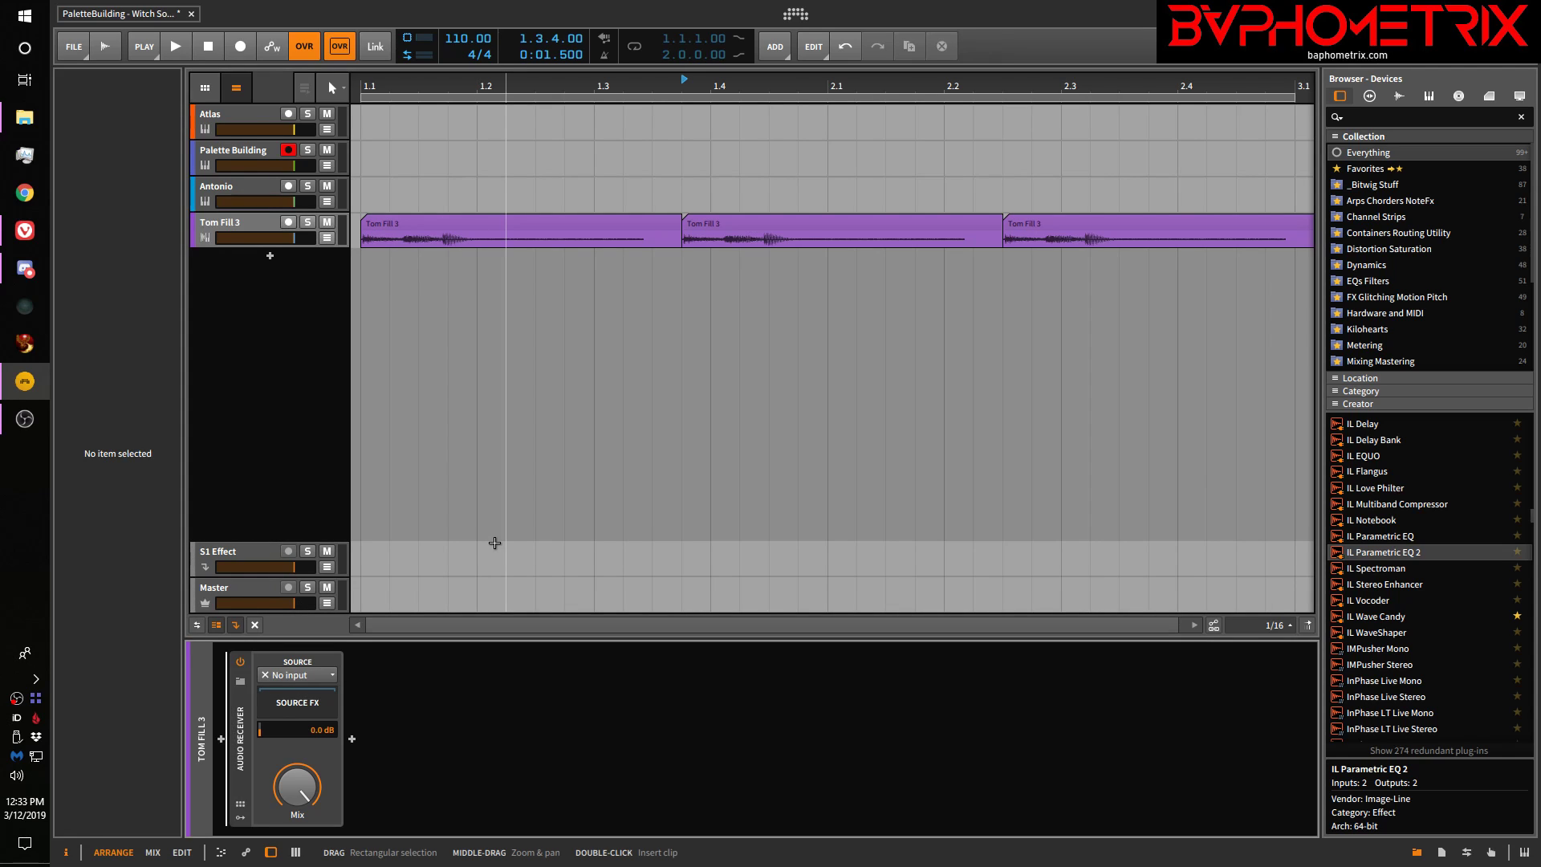
{"action": "type", "text": "brece"}
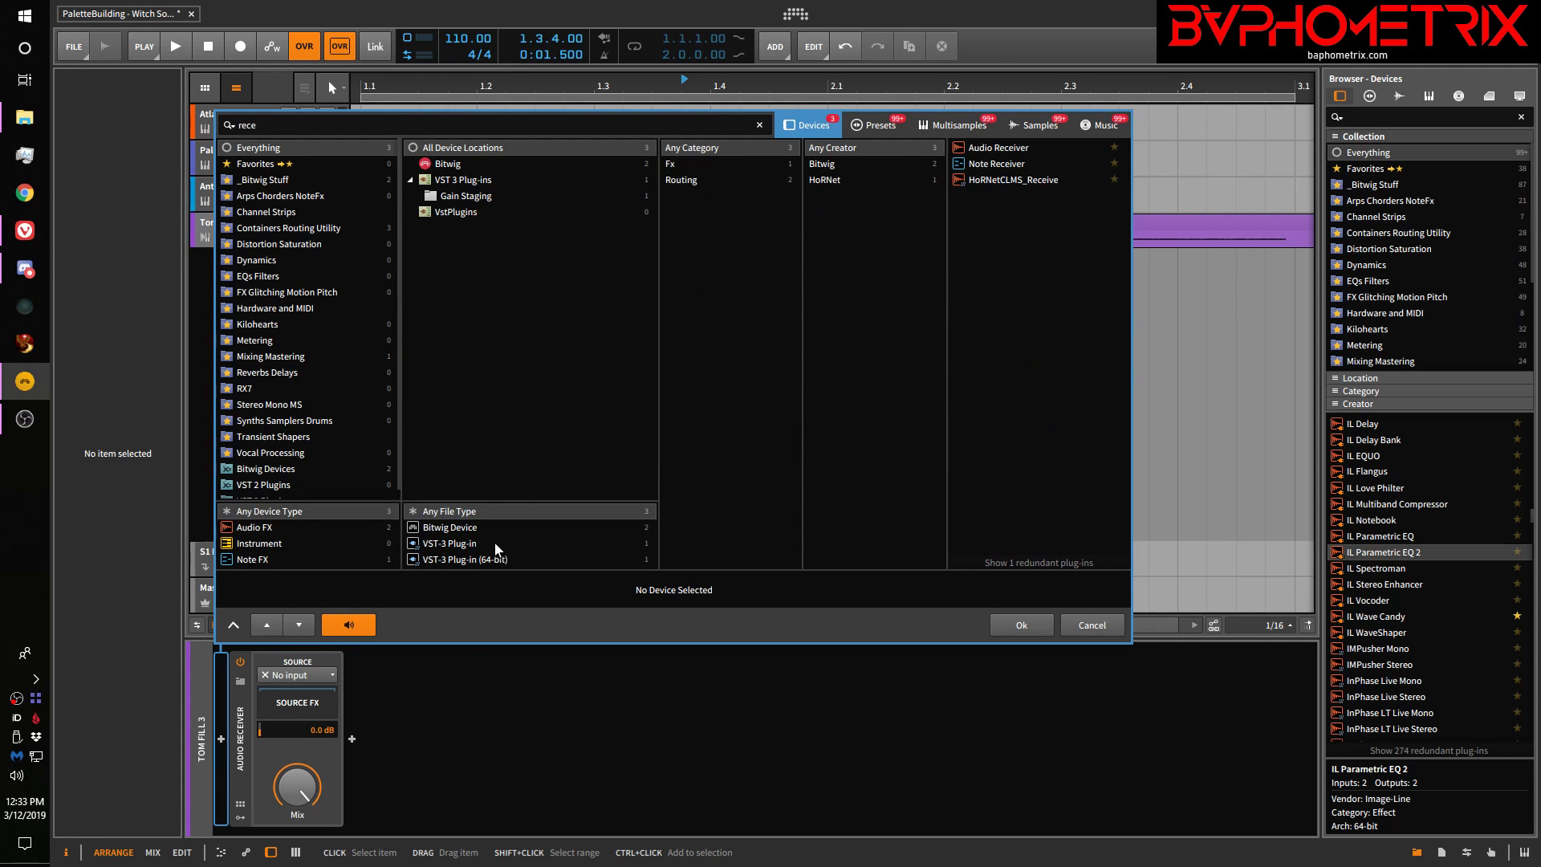
{"action": "key", "text": "Down"}
{"action": "key", "text": "Return"}
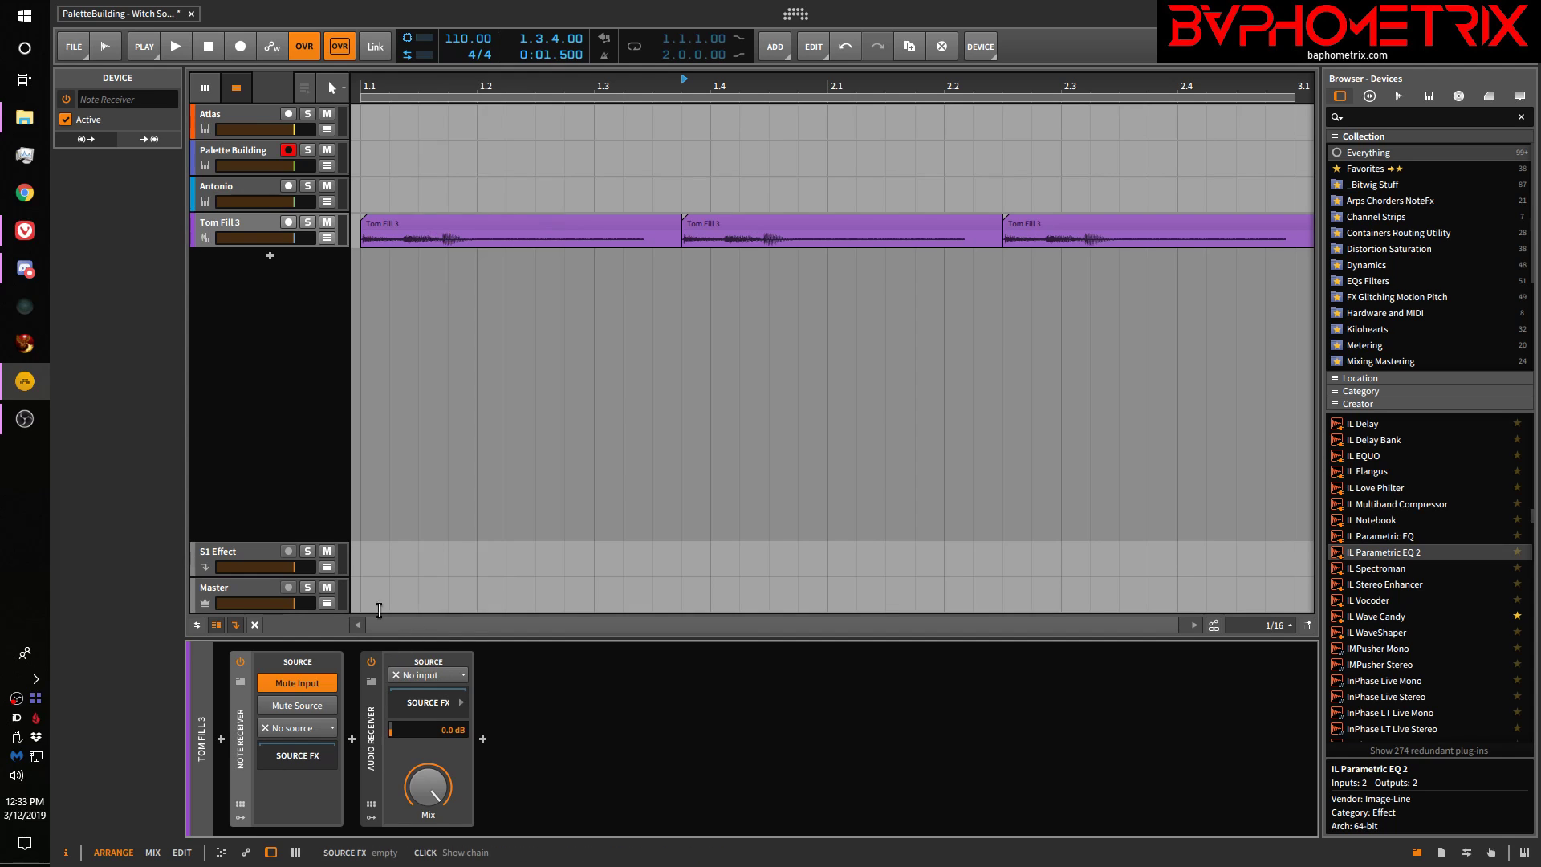
Delete the Tom Fill 3 and Antonio tracks from the project
{"action": "left_click", "coordinate": [239, 221]}
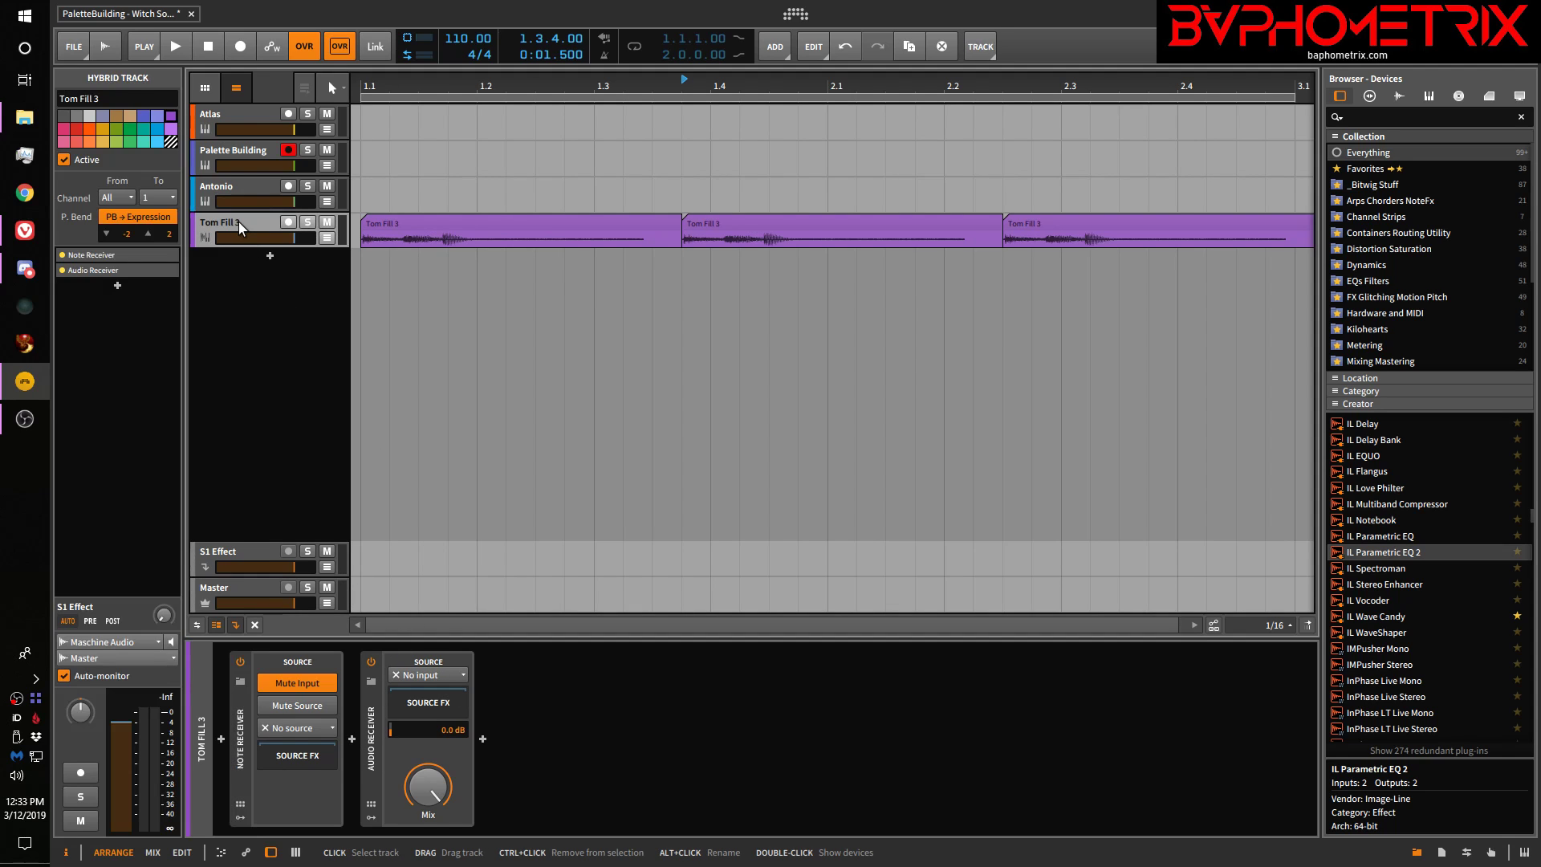
{"action": "key", "text": "Delete"}
{"action": "key", "text": "Delete"}
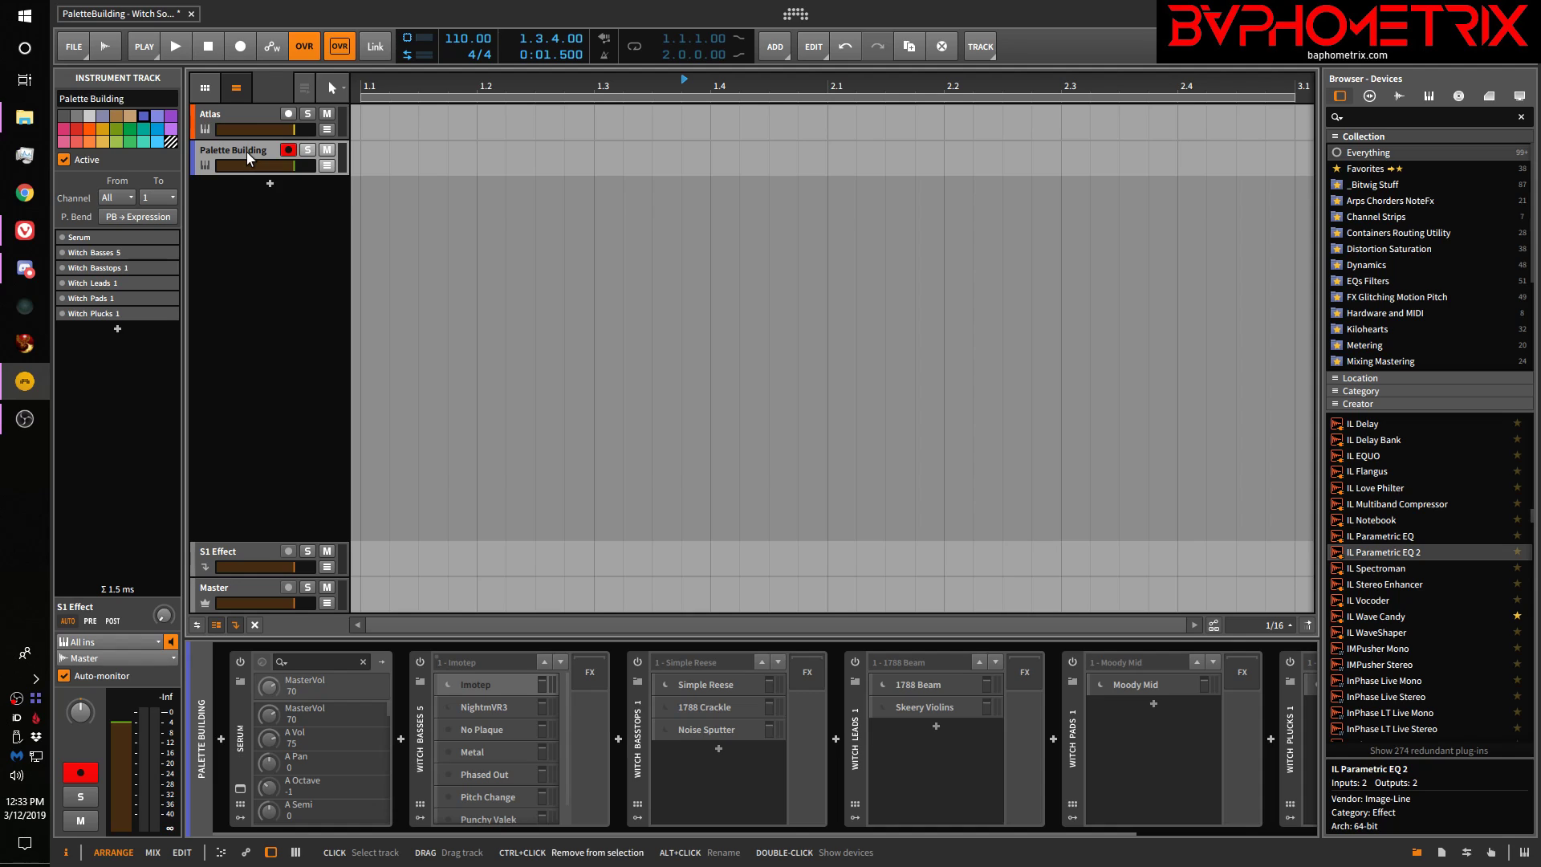
Below Palette Building, add an instrument track and two audio tracks, and convert the last audio track to a hybrid track
{"action": "key", "text": "ctrl+t"}
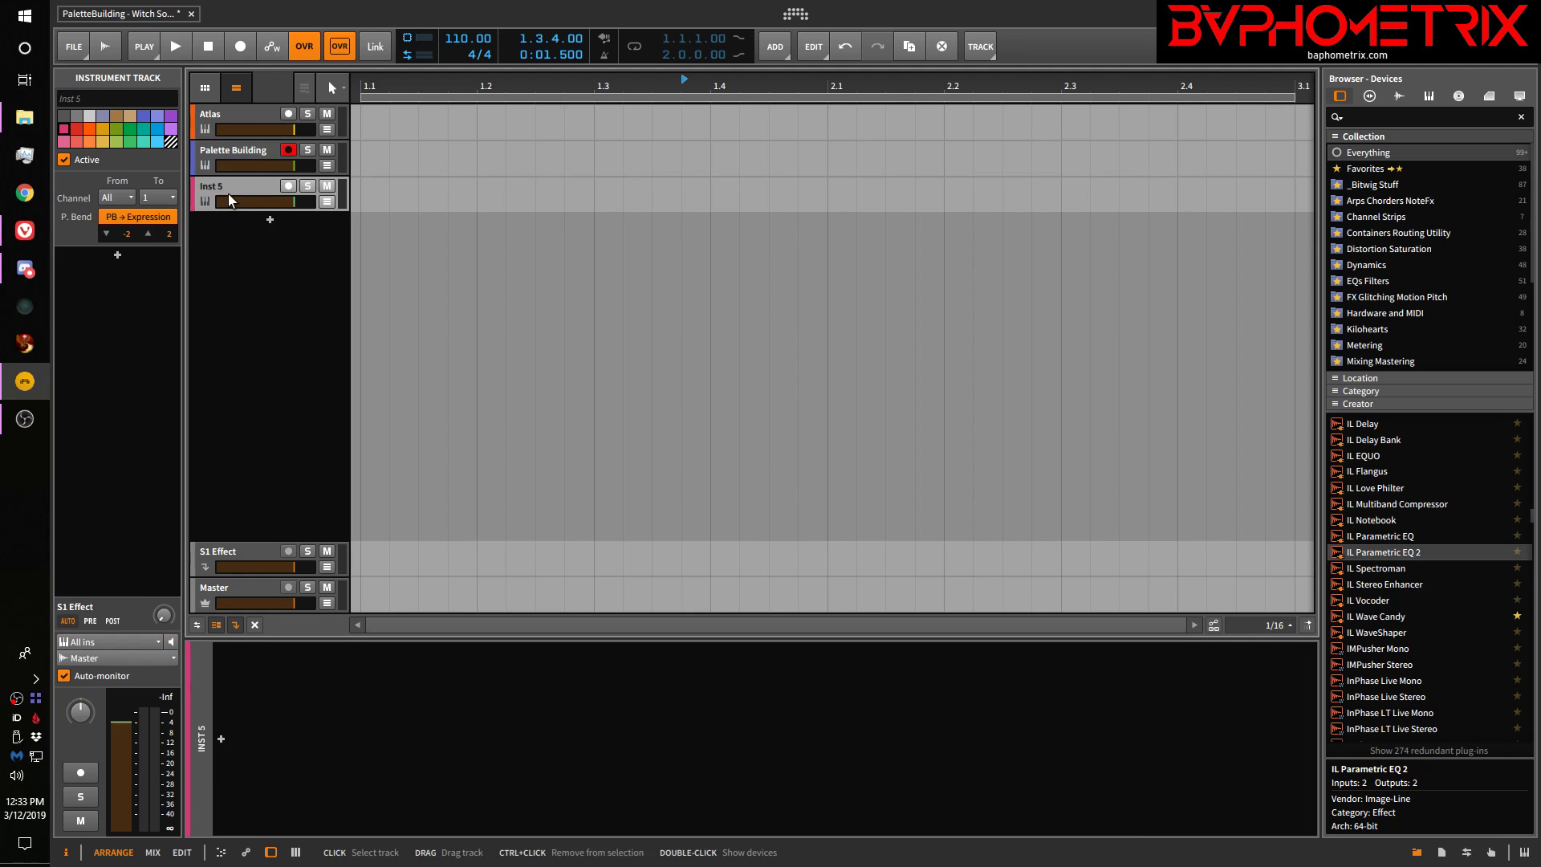
{"action": "key", "text": "ctrl+shift+t"}
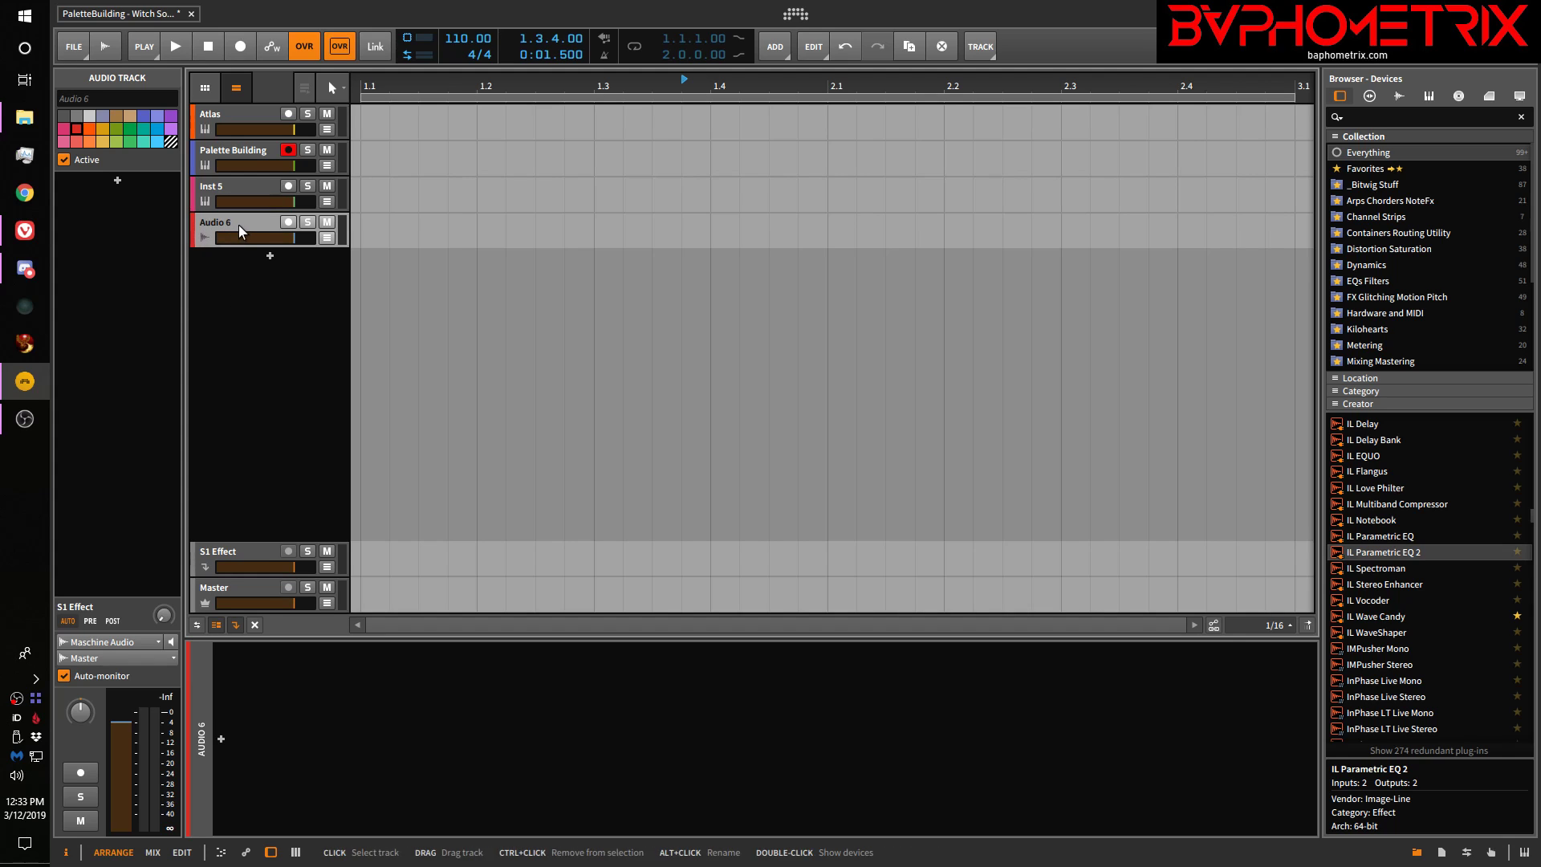
{"action": "key", "text": "ctrl+shift+t"}
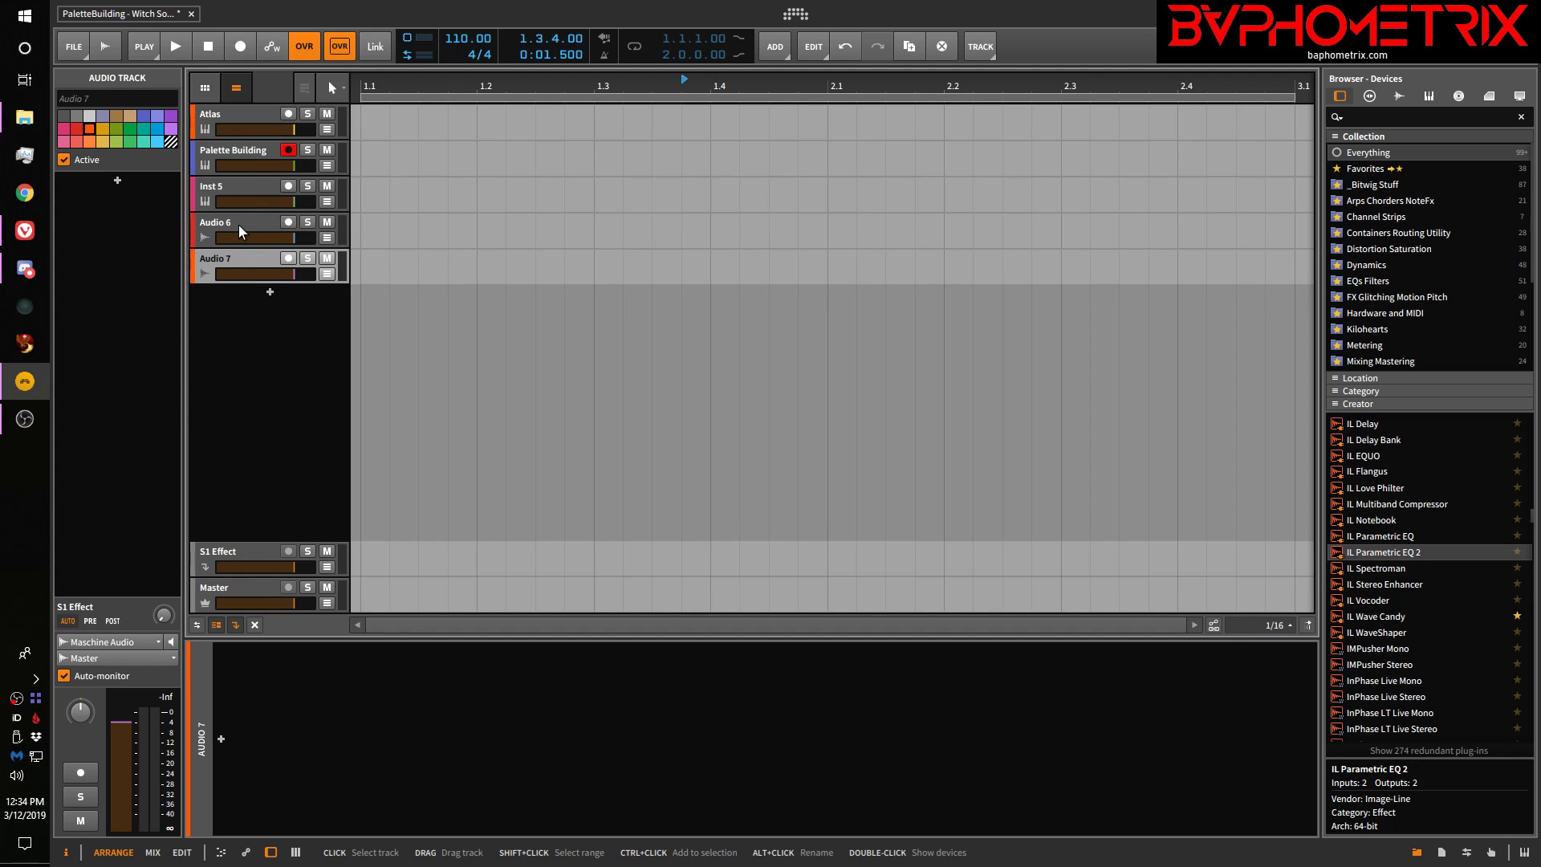
{"action": "right_click", "coordinate": [243, 252]}
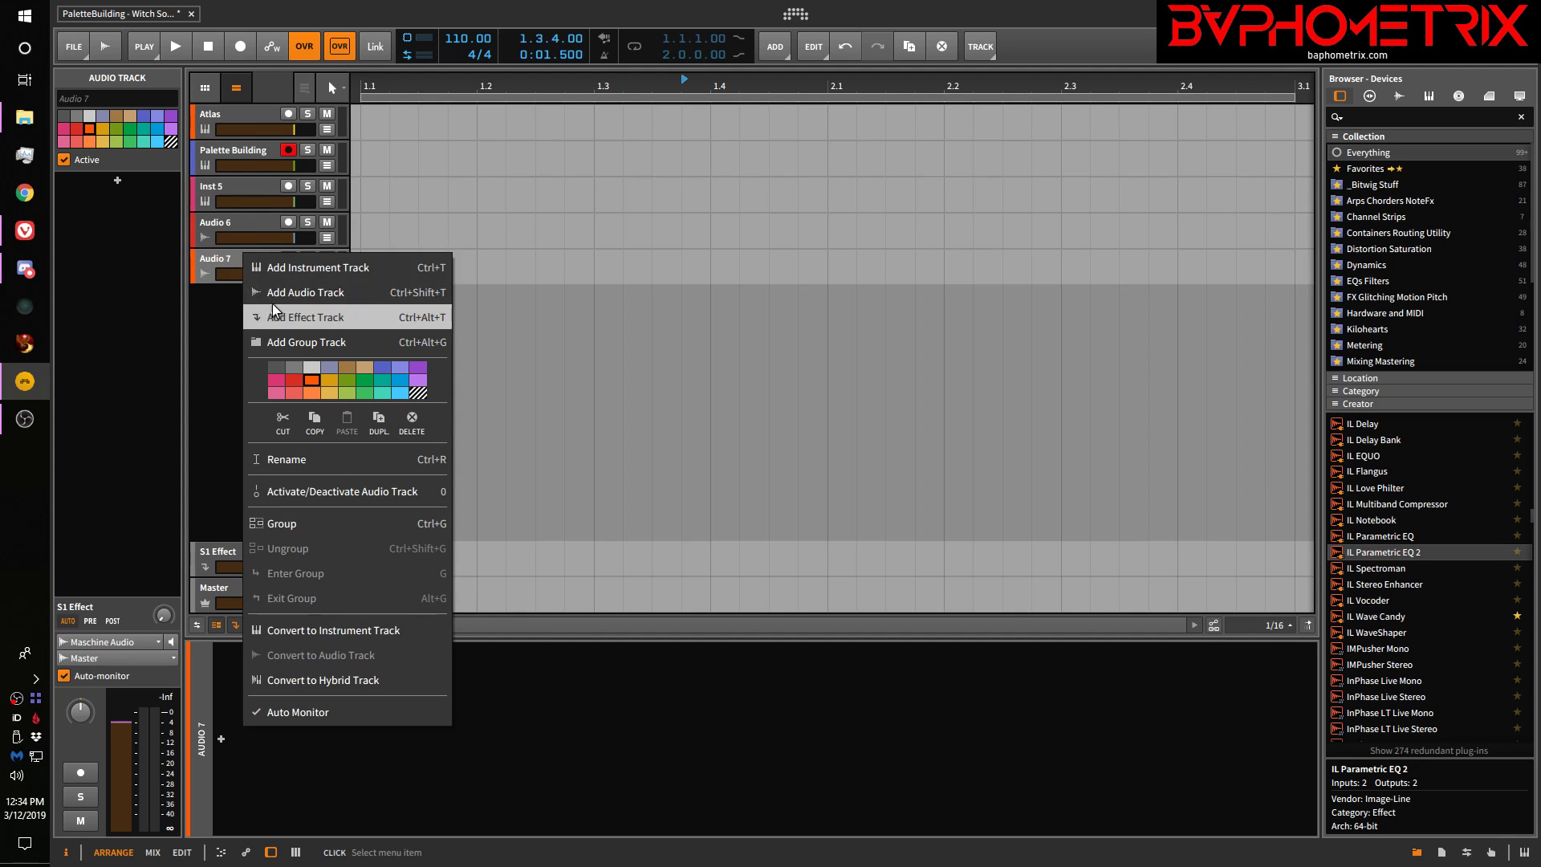
{"action": "left_click", "coordinate": [293, 680]}
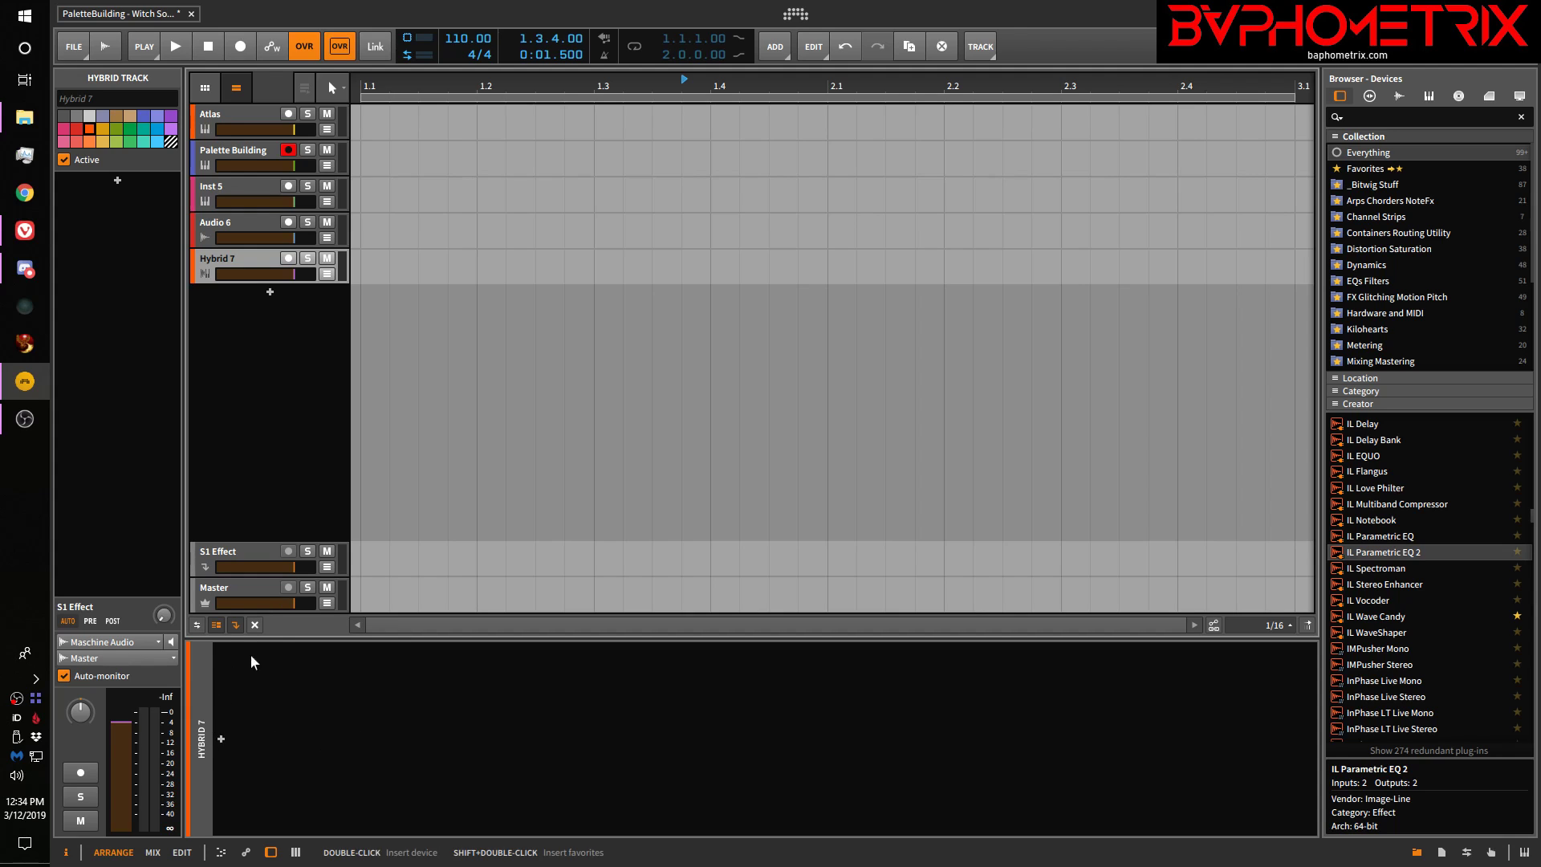
Switch to the web browser and read the Bitwig Handbook section on default "context states" for the Popup Browser, highlighting its heading
{"action": "left_click", "coordinate": [245, 189]}
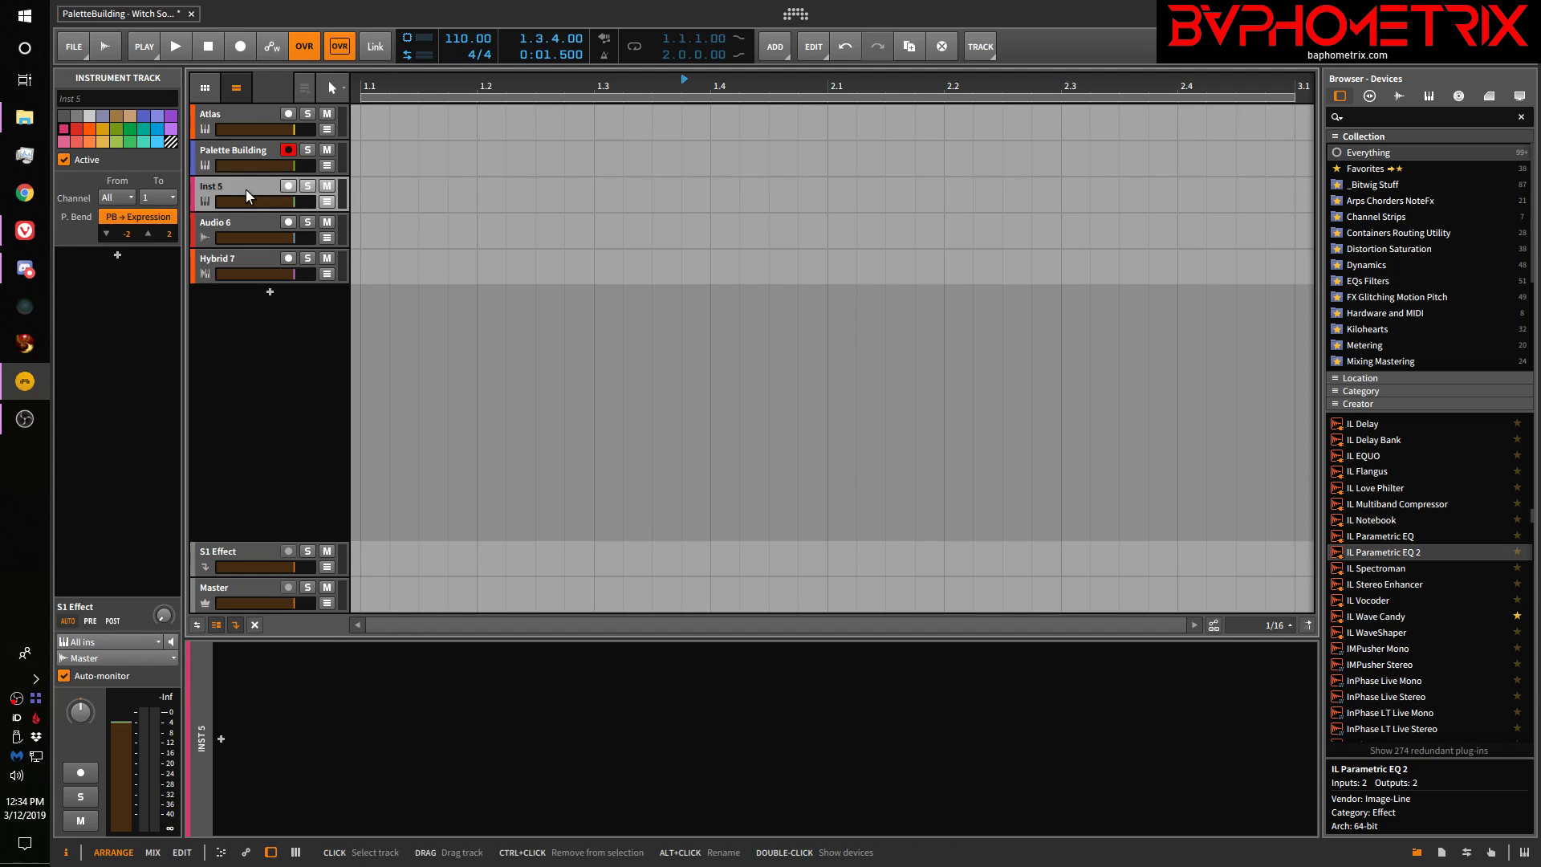
{"action": "left_click", "coordinate": [25, 231]}
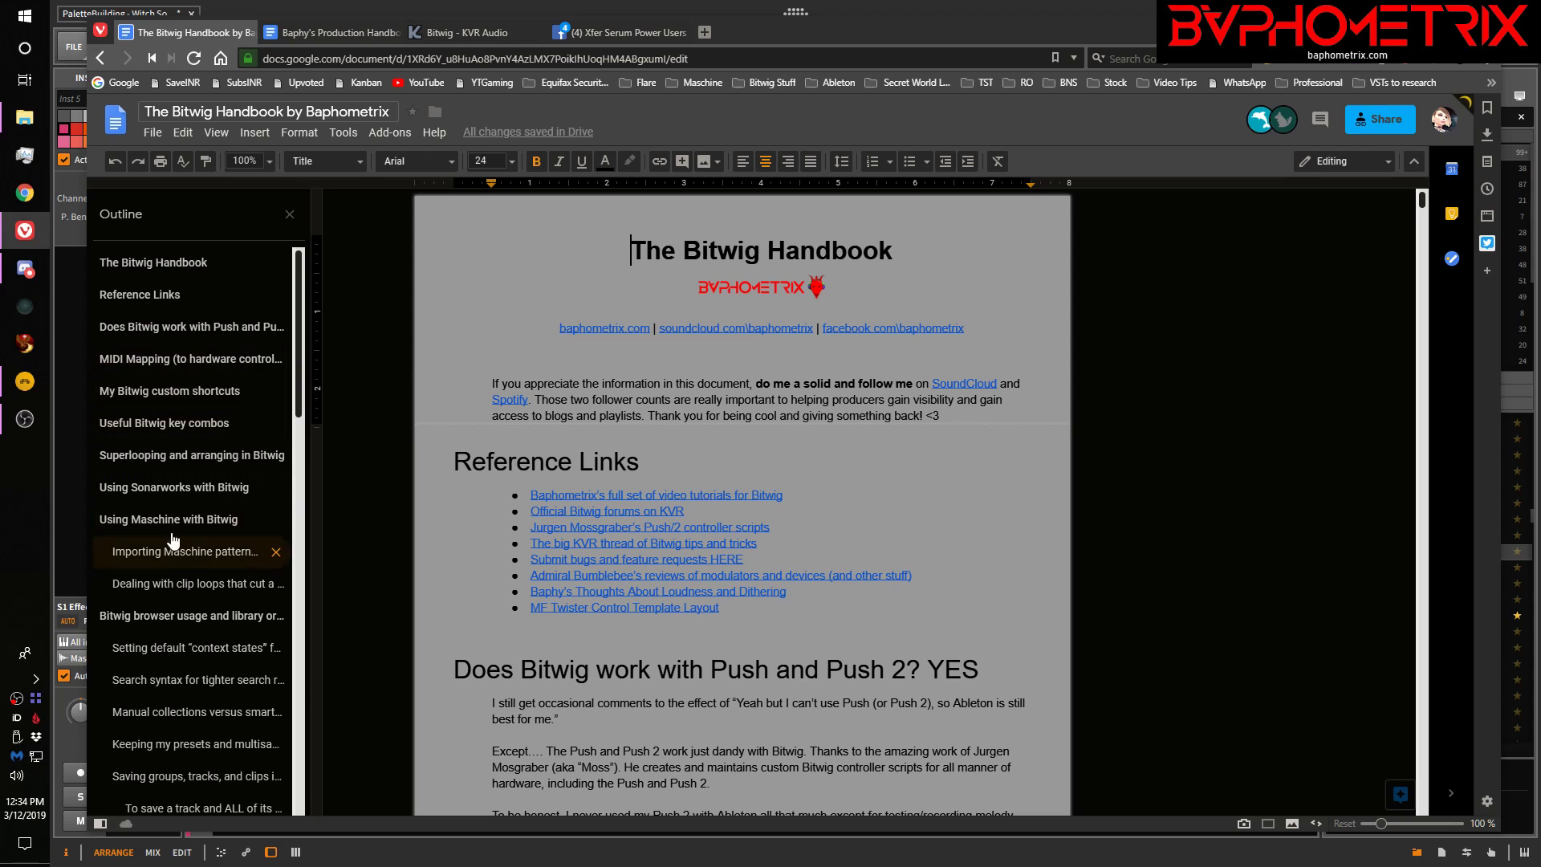
{"action": "left_click", "coordinate": [151, 654]}
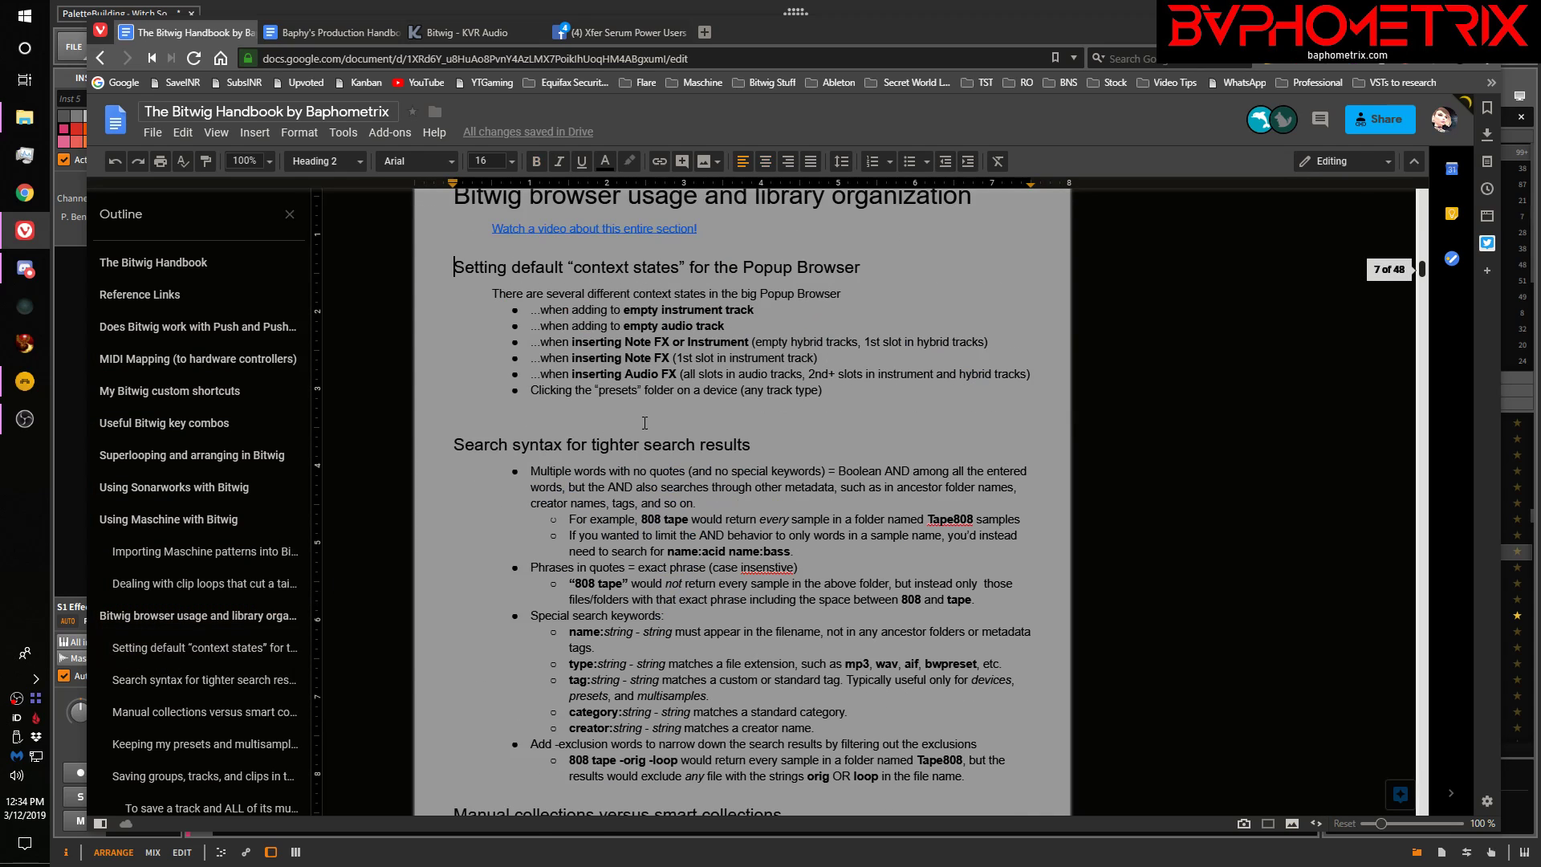
{"action": "left_click_drag", "start_coordinate": [454, 267], "coordinate": [638, 265]}
{"action": "left_click_drag", "start_coordinate": [856, 282], "coordinate": [861, 278]}
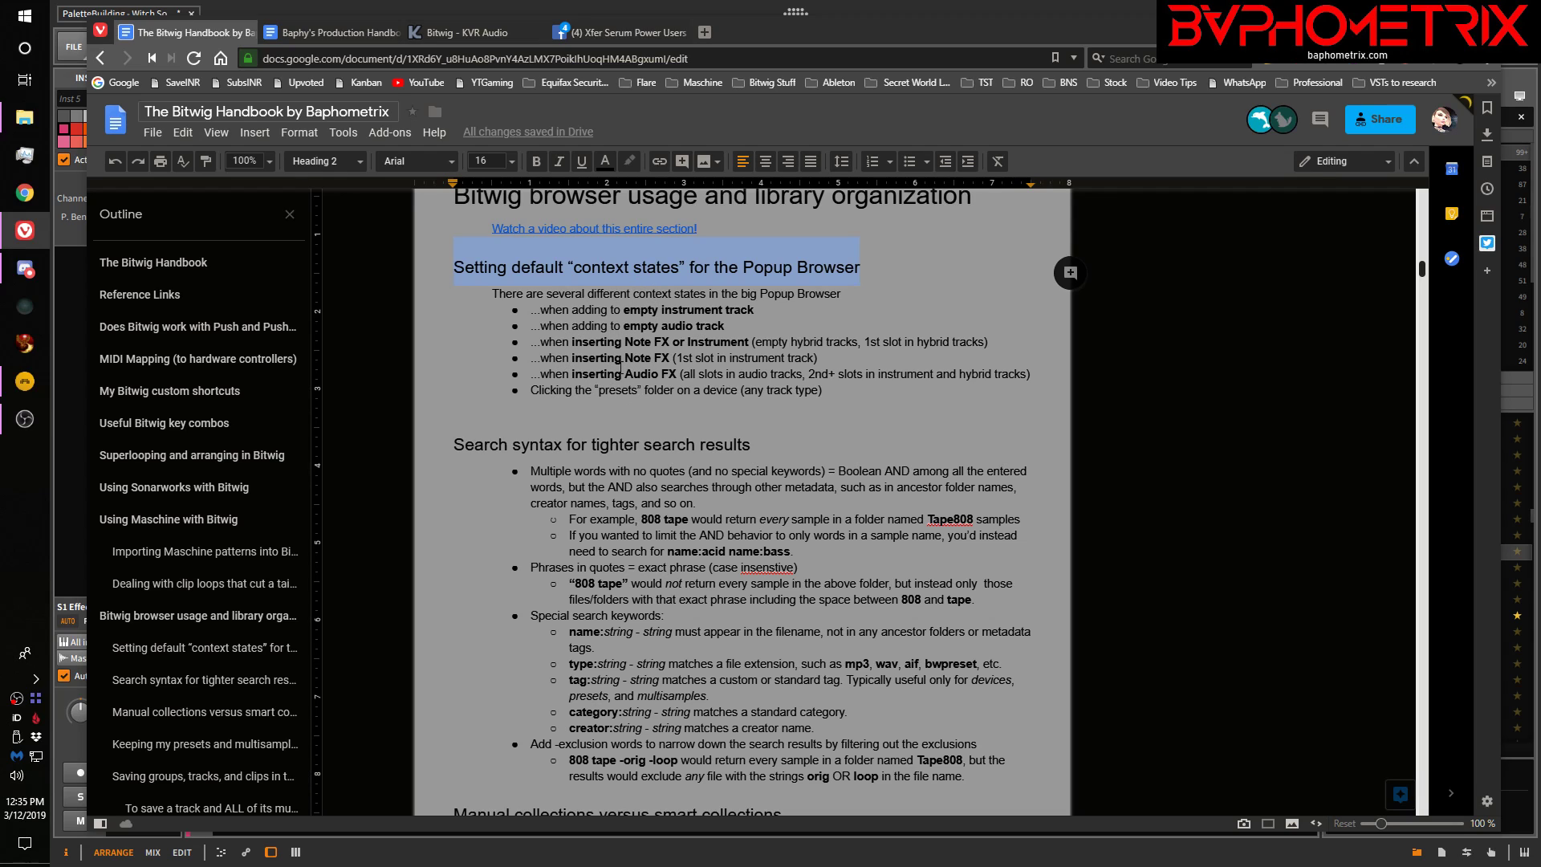
{"action": "left_click", "coordinate": [862, 4]}
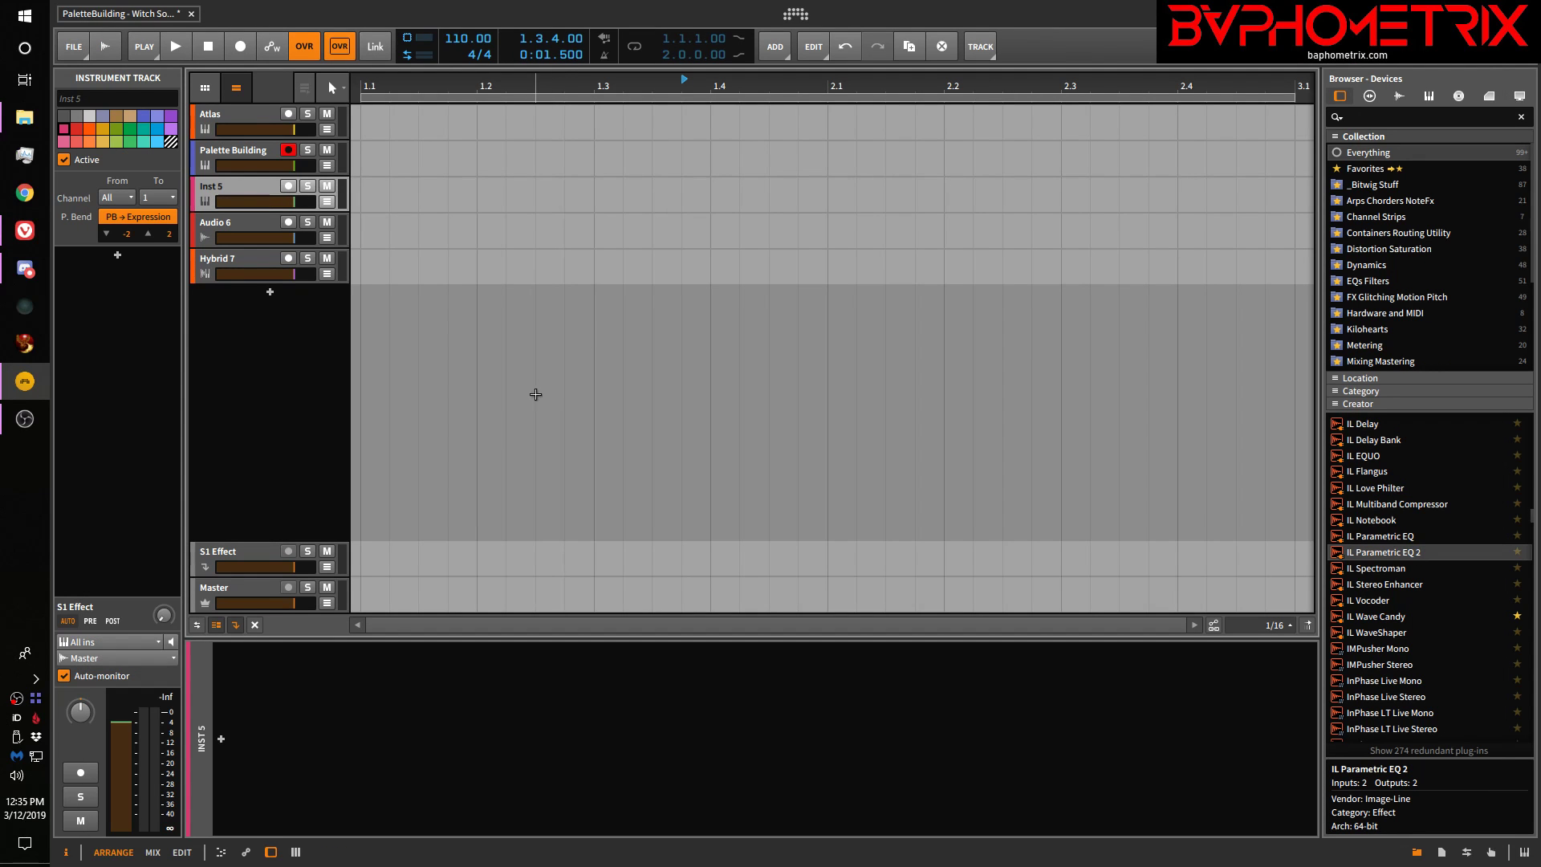
View the pop-up device browser for the empty Inst 5 track, close it without inserting anything and reselect the track
{"action": "left_click", "coordinate": [223, 738]}
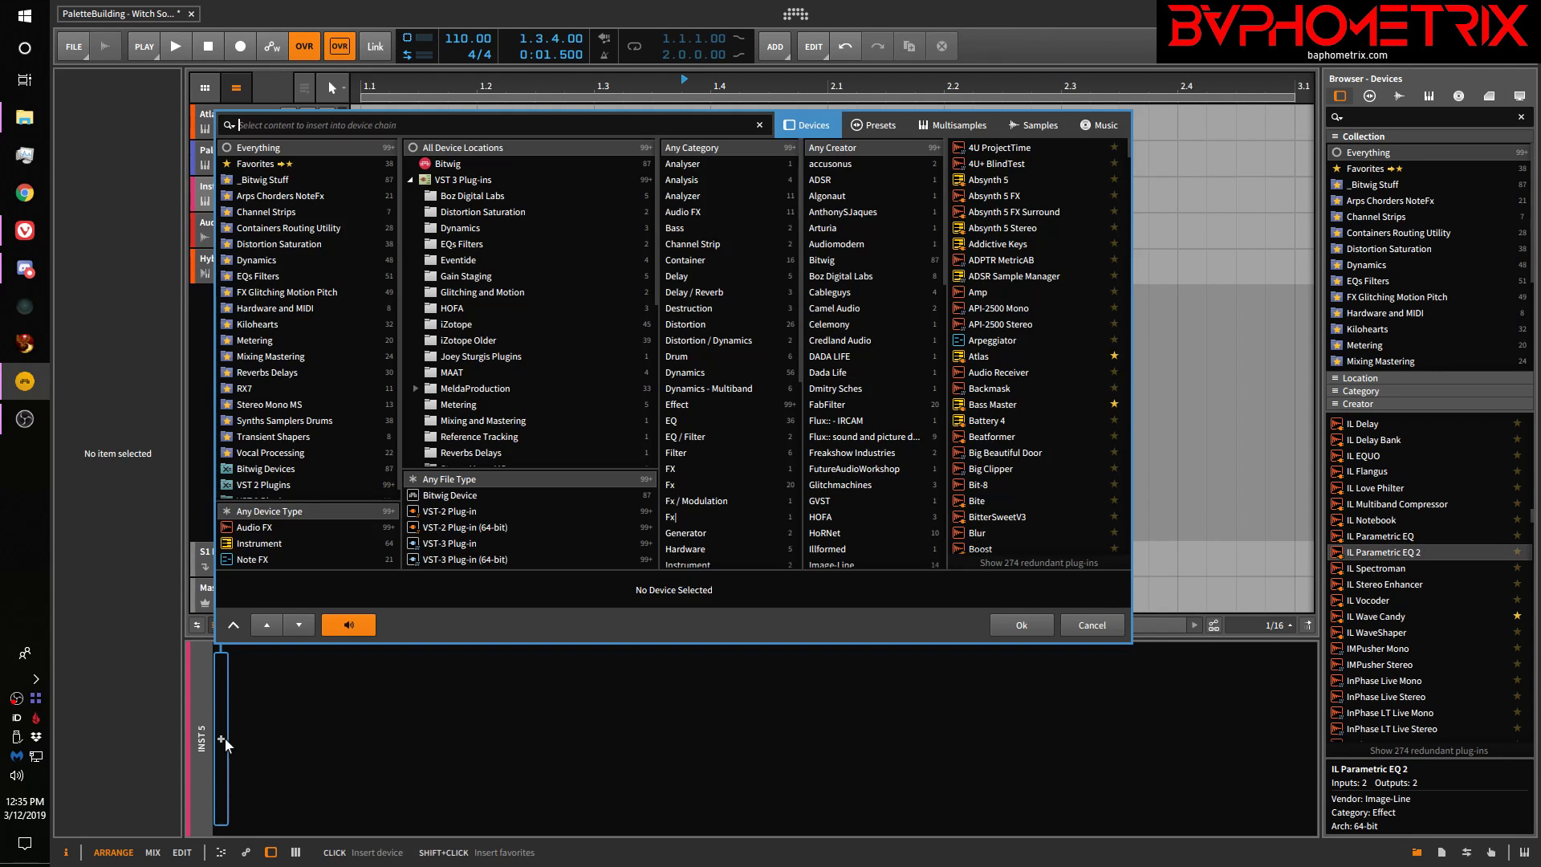
{"action": "left_click", "coordinate": [1079, 625]}
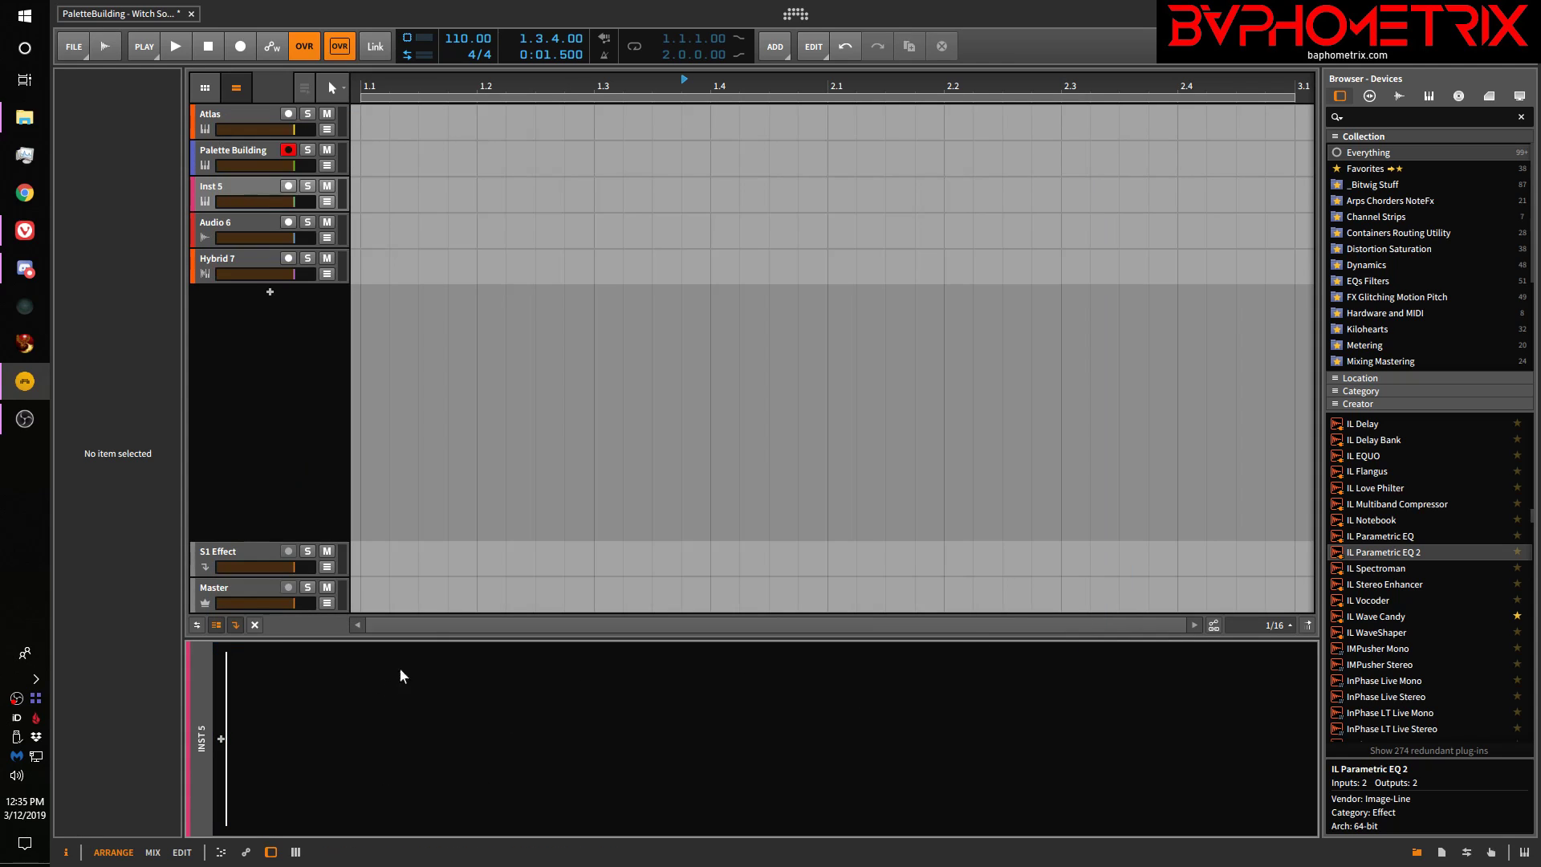
{"action": "left_click", "coordinate": [230, 188]}
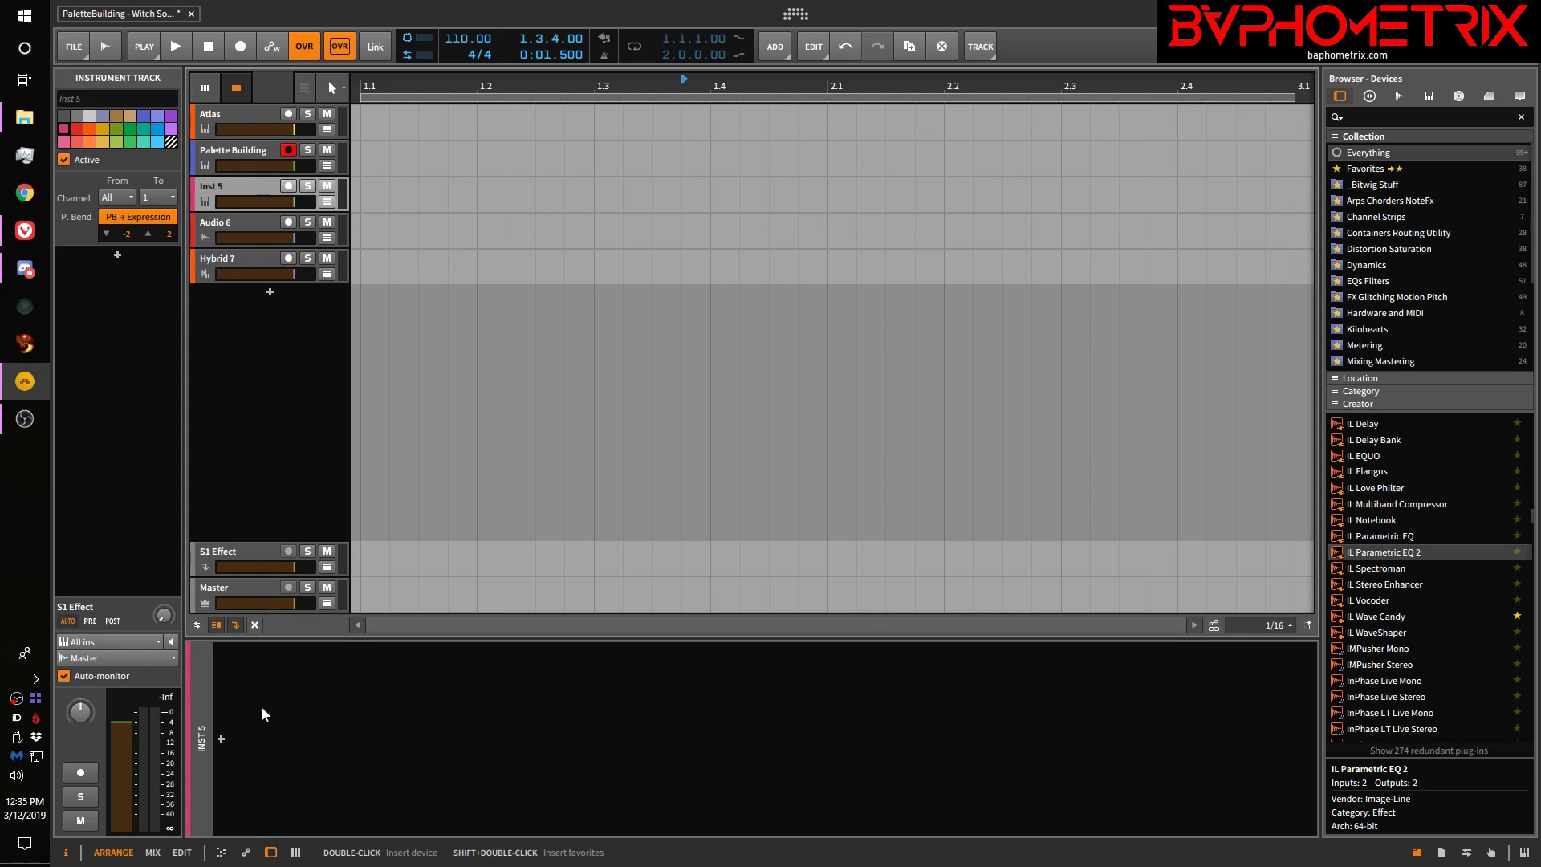
Recheck the handbook's context-state list and inspect the pop-up browser's option for remembering filters on the empty Inst 5 track
{"action": "left_click", "coordinate": [24, 230]}
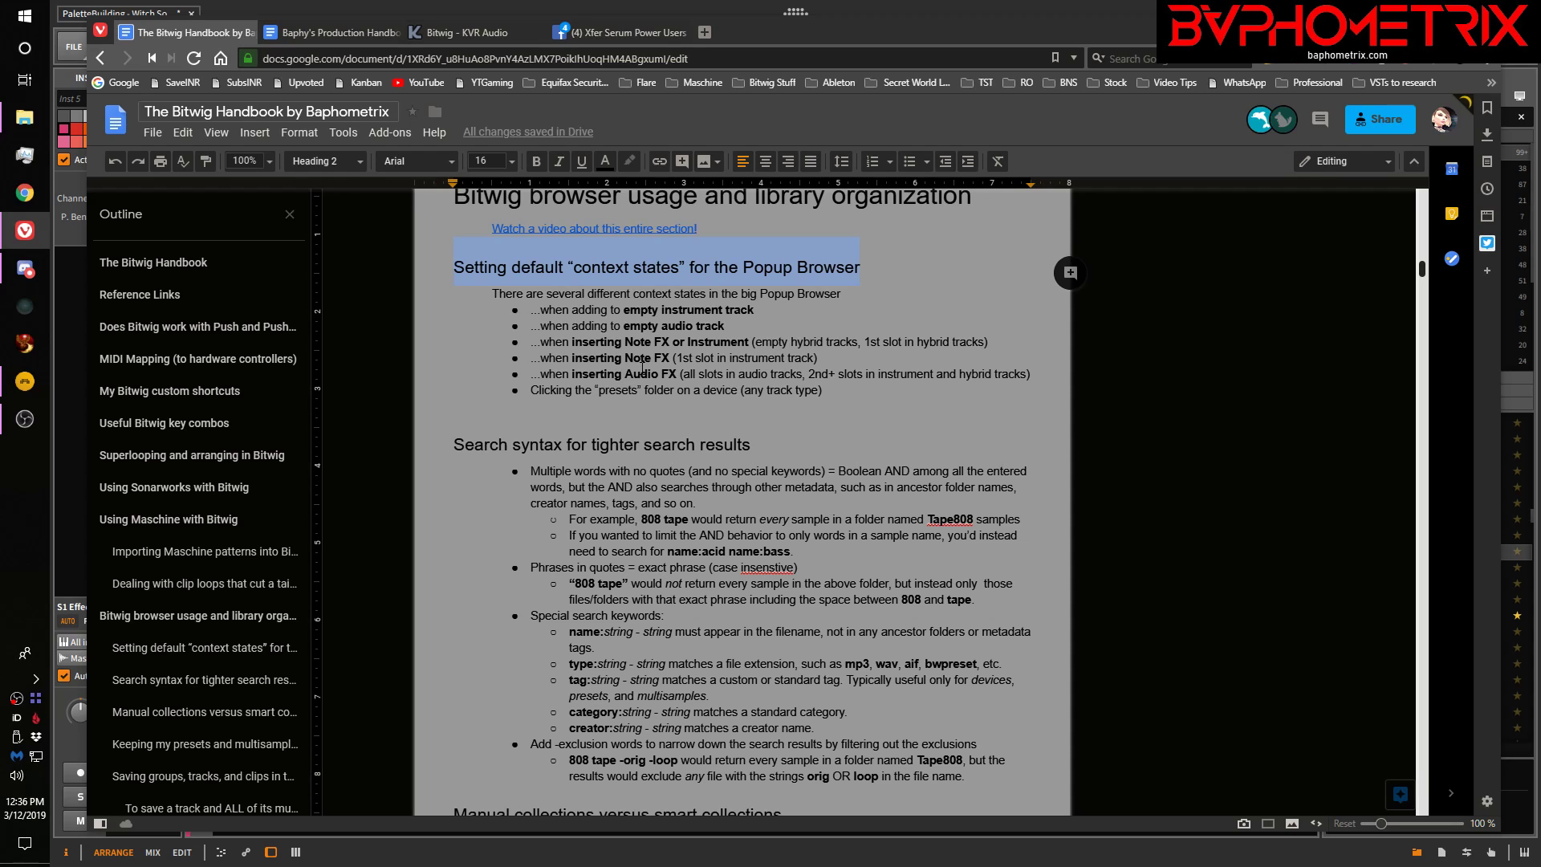
{"action": "left_click", "coordinate": [902, 10]}
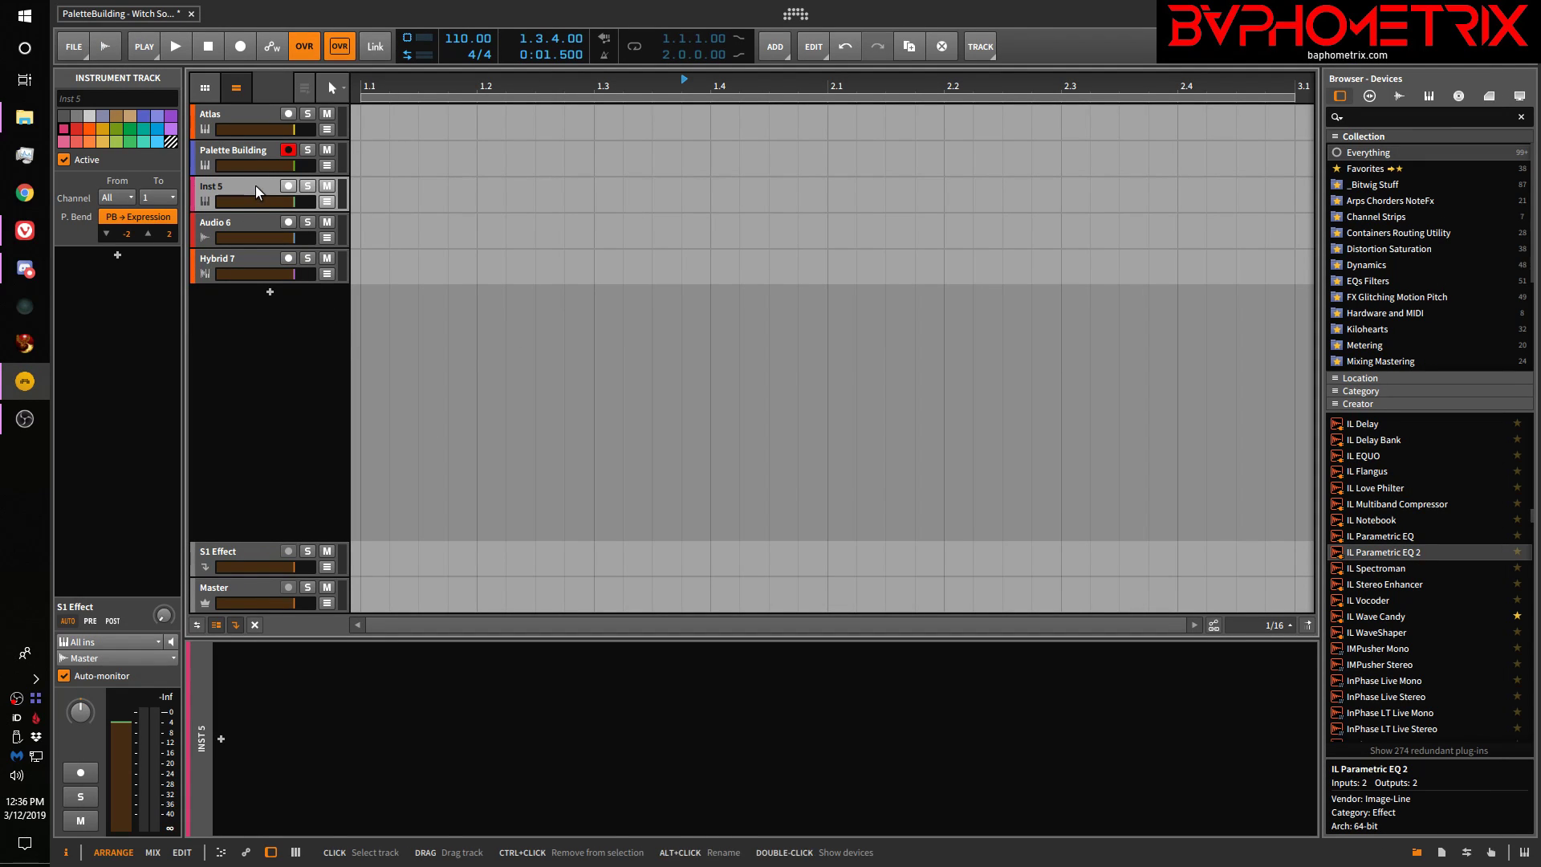
{"action": "left_click", "coordinate": [223, 740]}
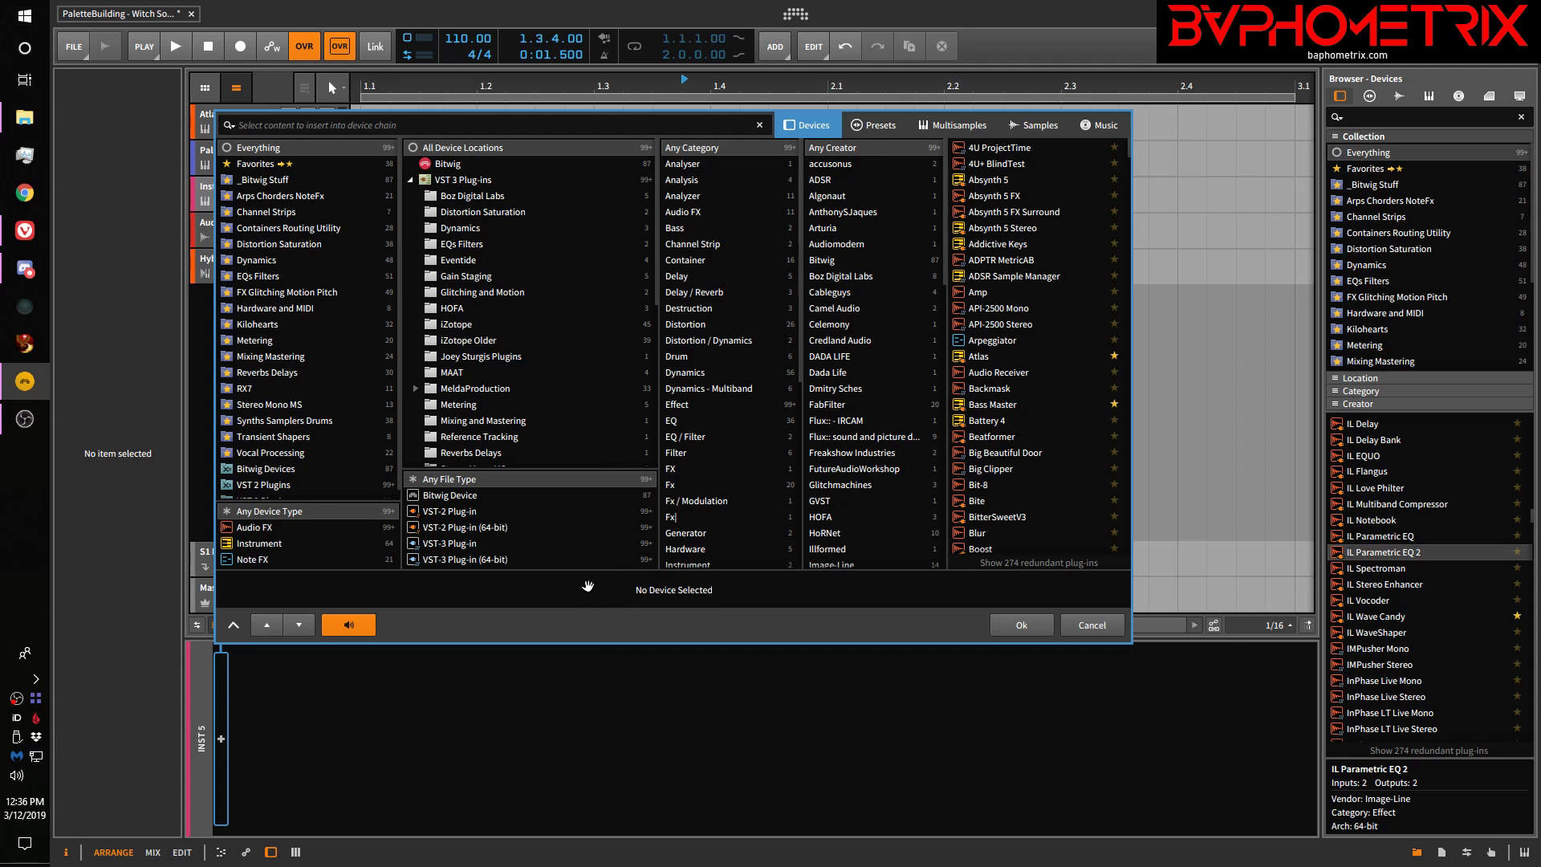
{"action": "right_click", "coordinate": [587, 585]}
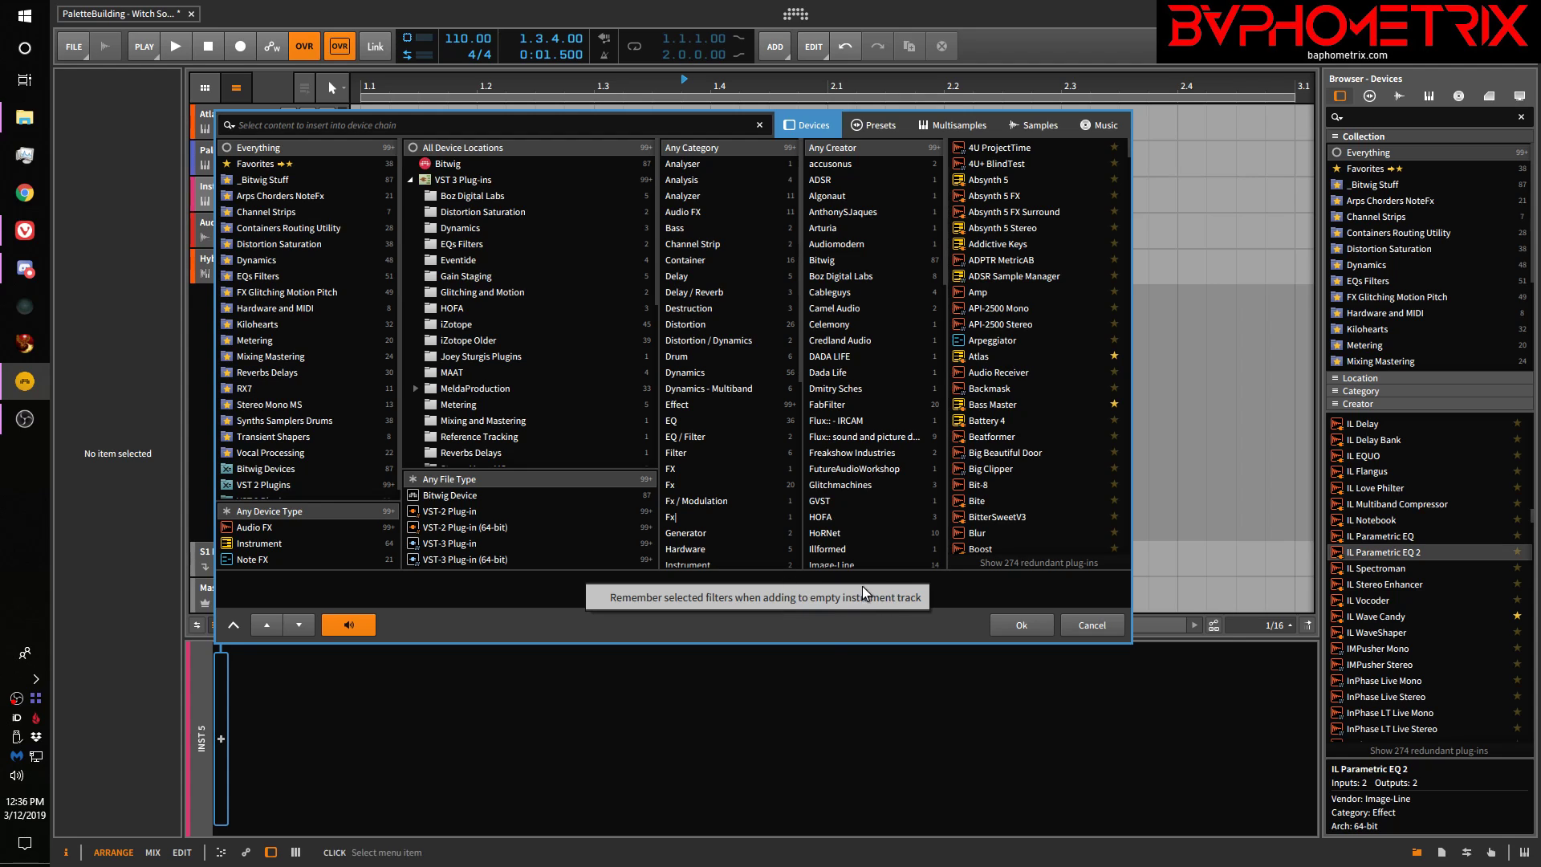
{"action": "left_click", "coordinate": [1084, 630]}
{"action": "left_click", "coordinate": [1092, 625]}
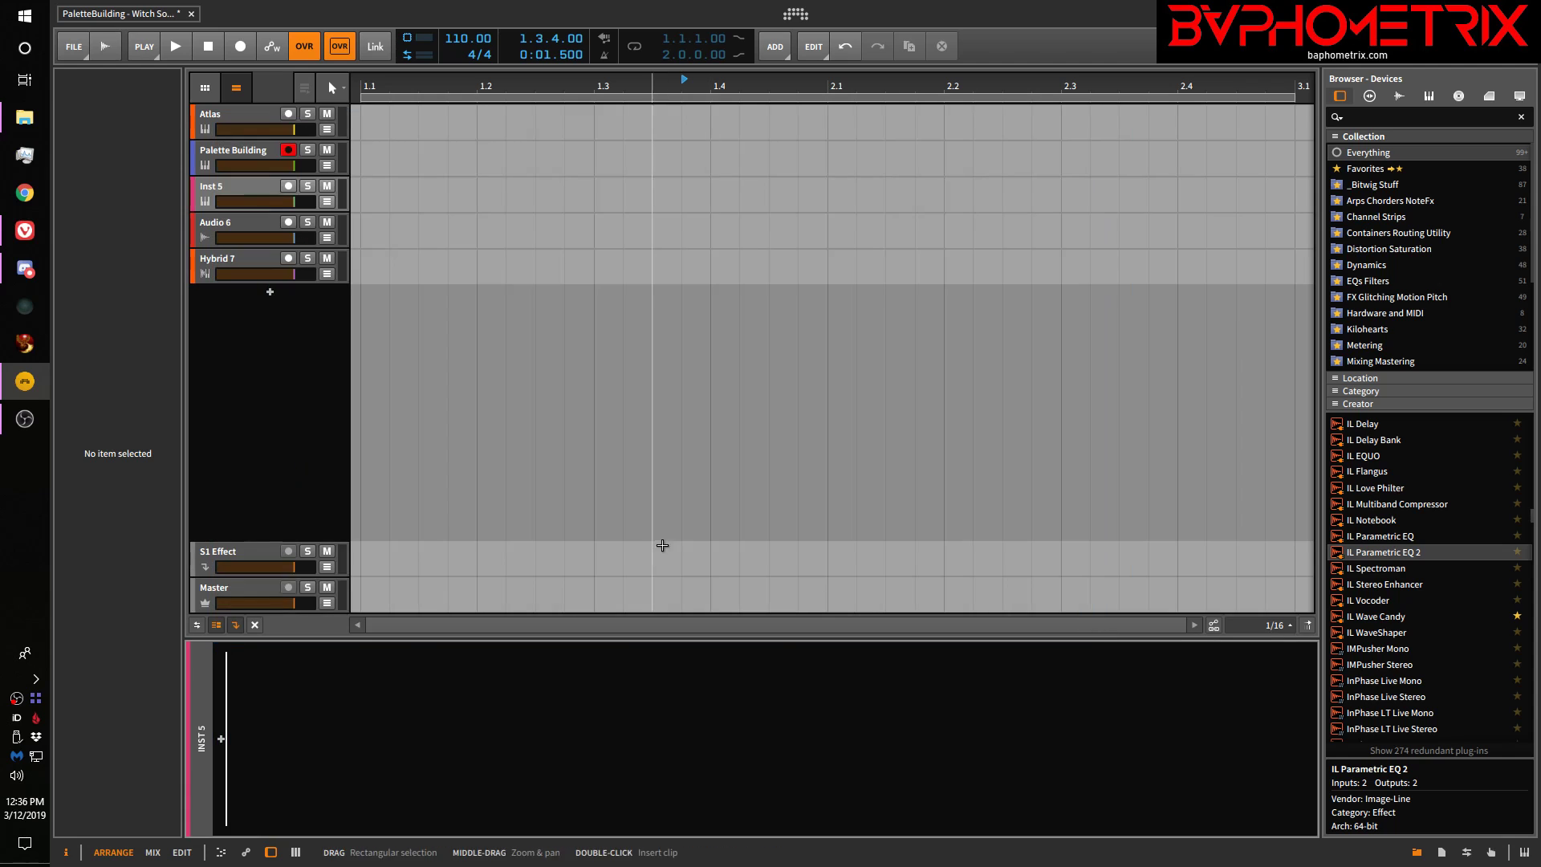
Inspect the pop-up browser's option for remembering filters on the empty Audio 6 track and close it without inserting anything
{"action": "left_click", "coordinate": [268, 220]}
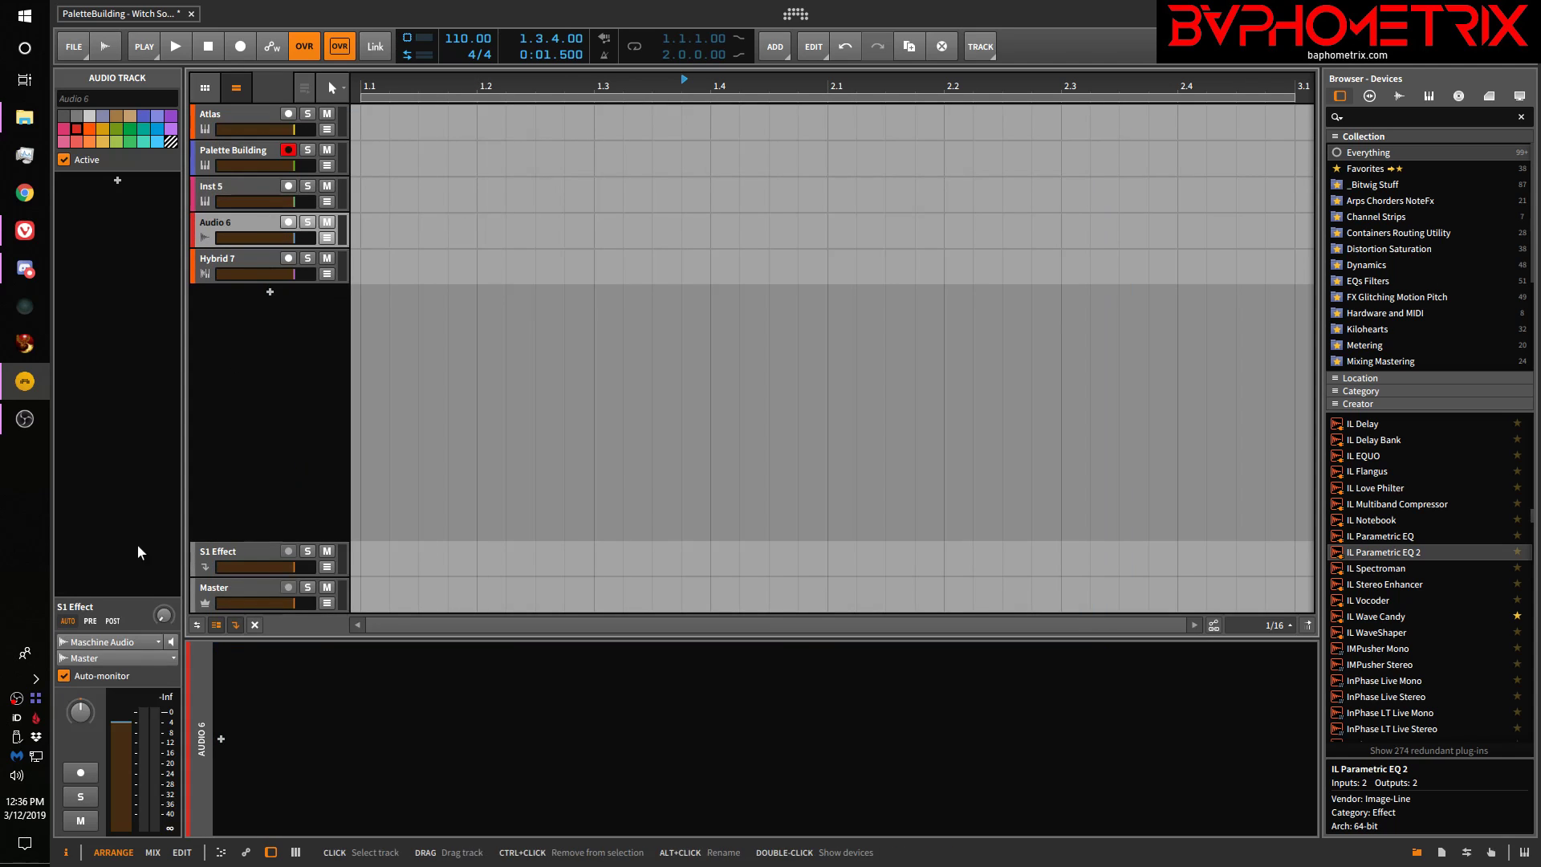
{"action": "left_click", "coordinate": [221, 738]}
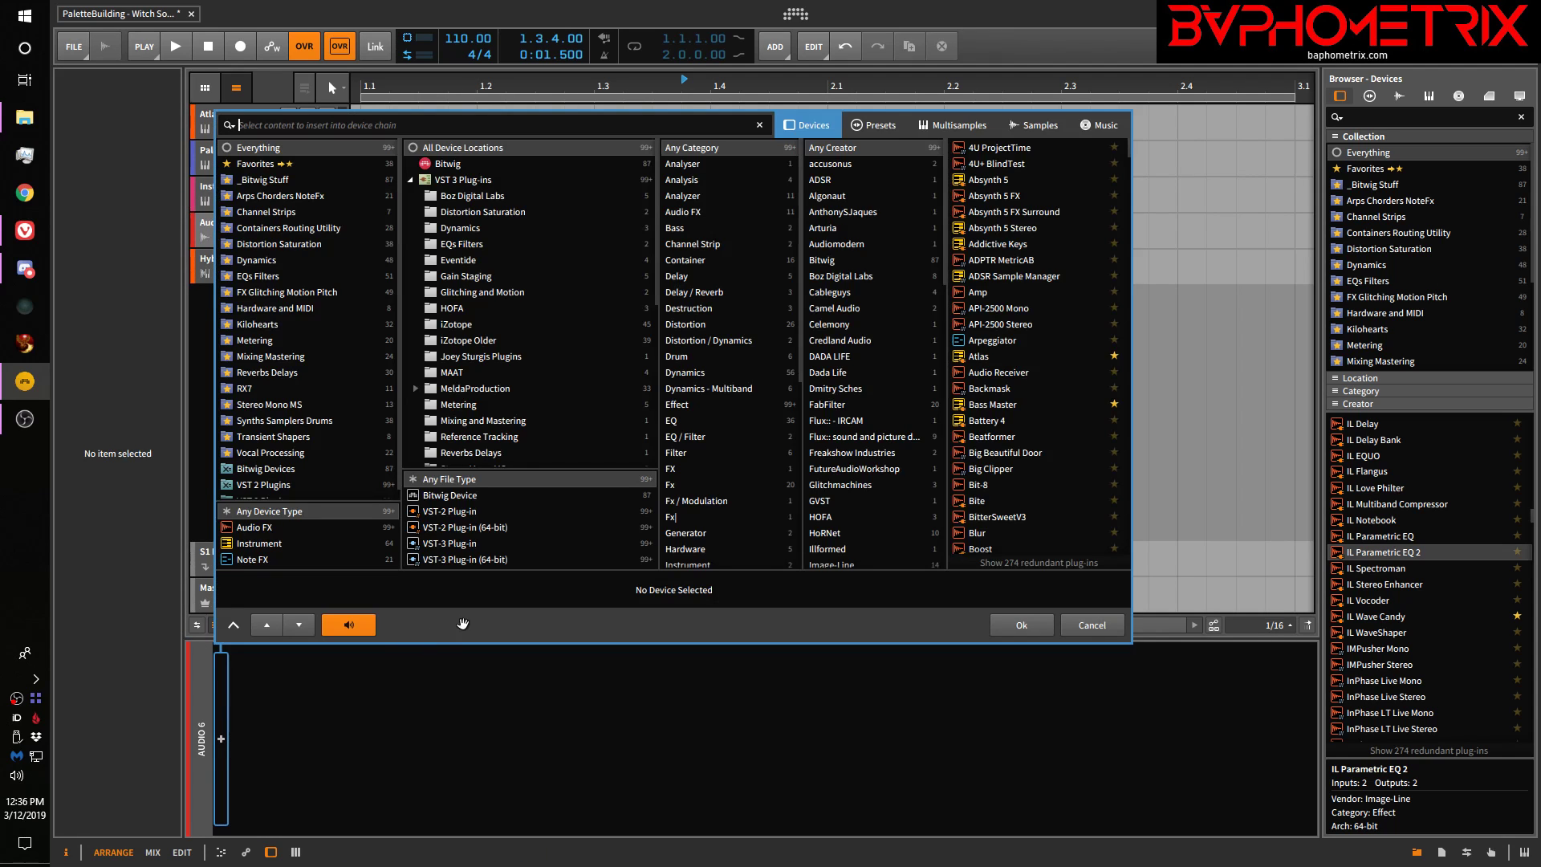
{"action": "right_click", "coordinate": [509, 597]}
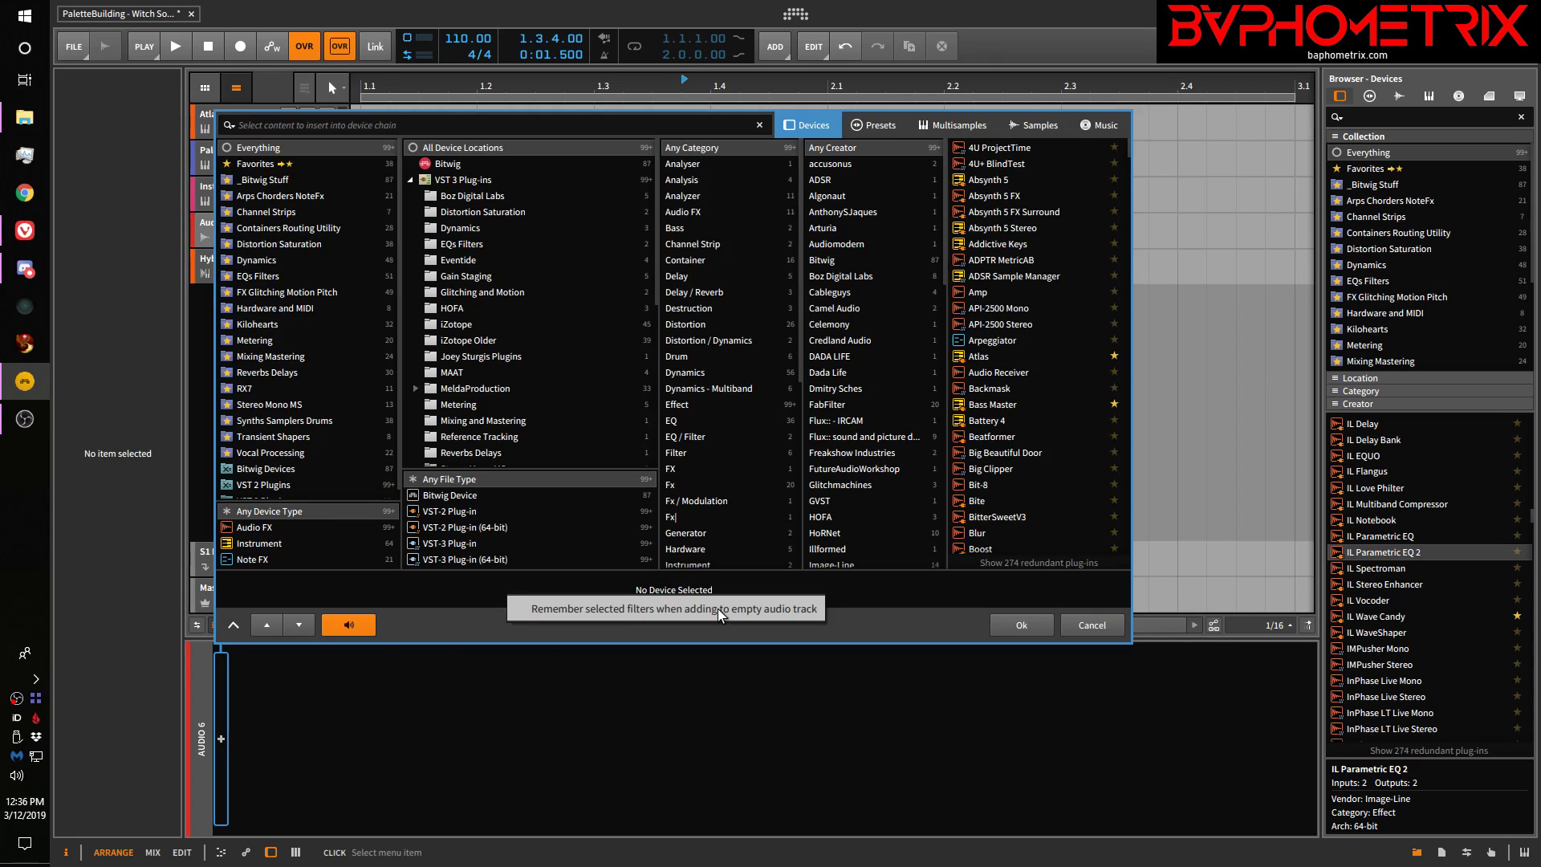
{"action": "left_click", "coordinate": [1087, 627]}
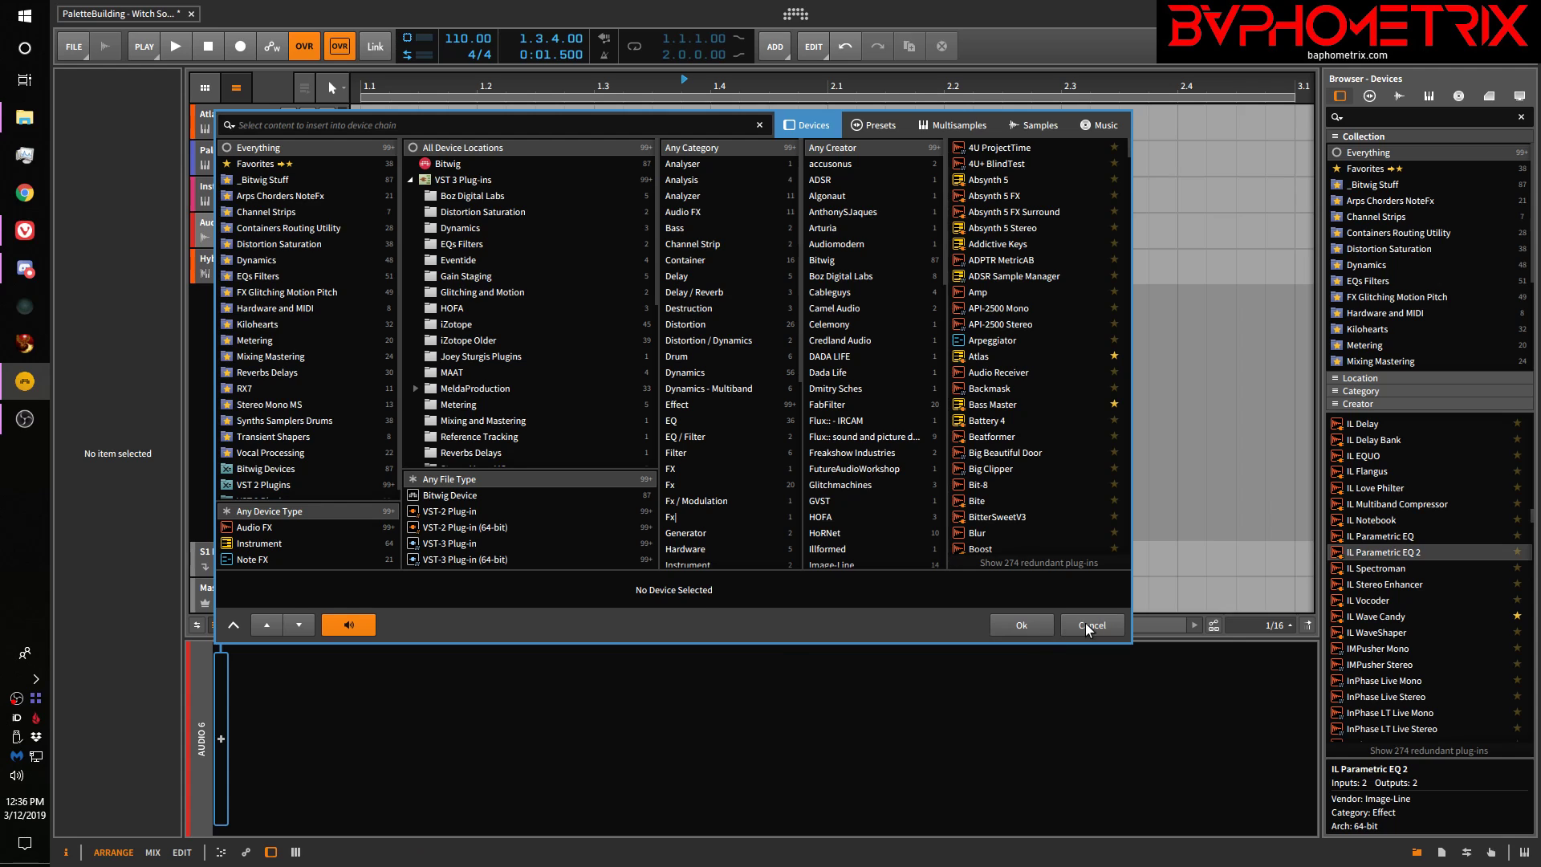
{"action": "left_click", "coordinate": [1089, 628]}
Inspect the pop-up browser's option for remembering filters on the empty Hybrid 7 track and cancel the browser
{"action": "left_click", "coordinate": [223, 255]}
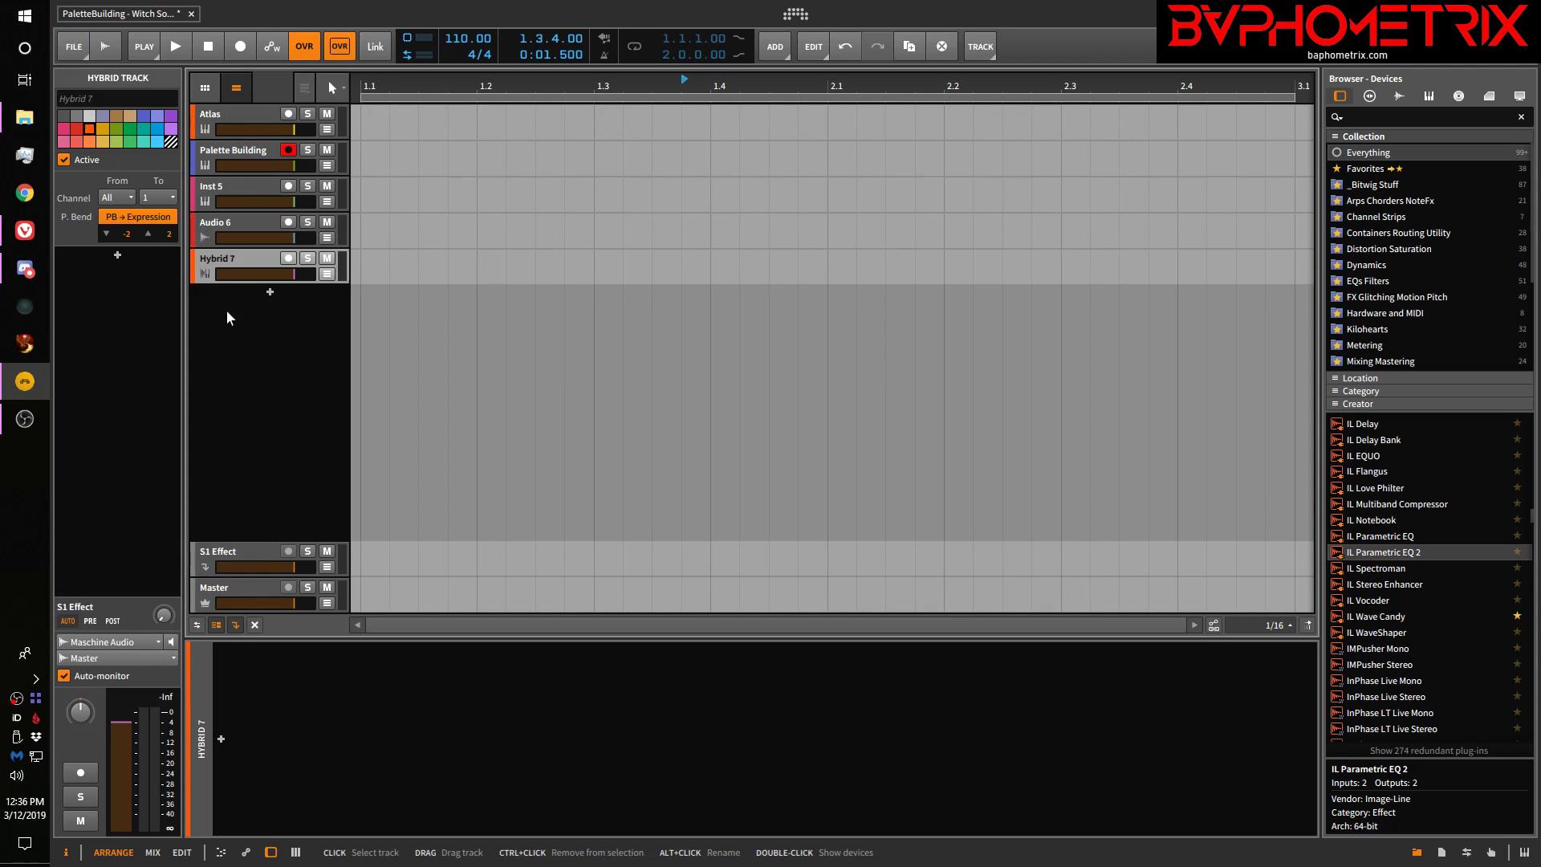
{"action": "left_click", "coordinate": [225, 737]}
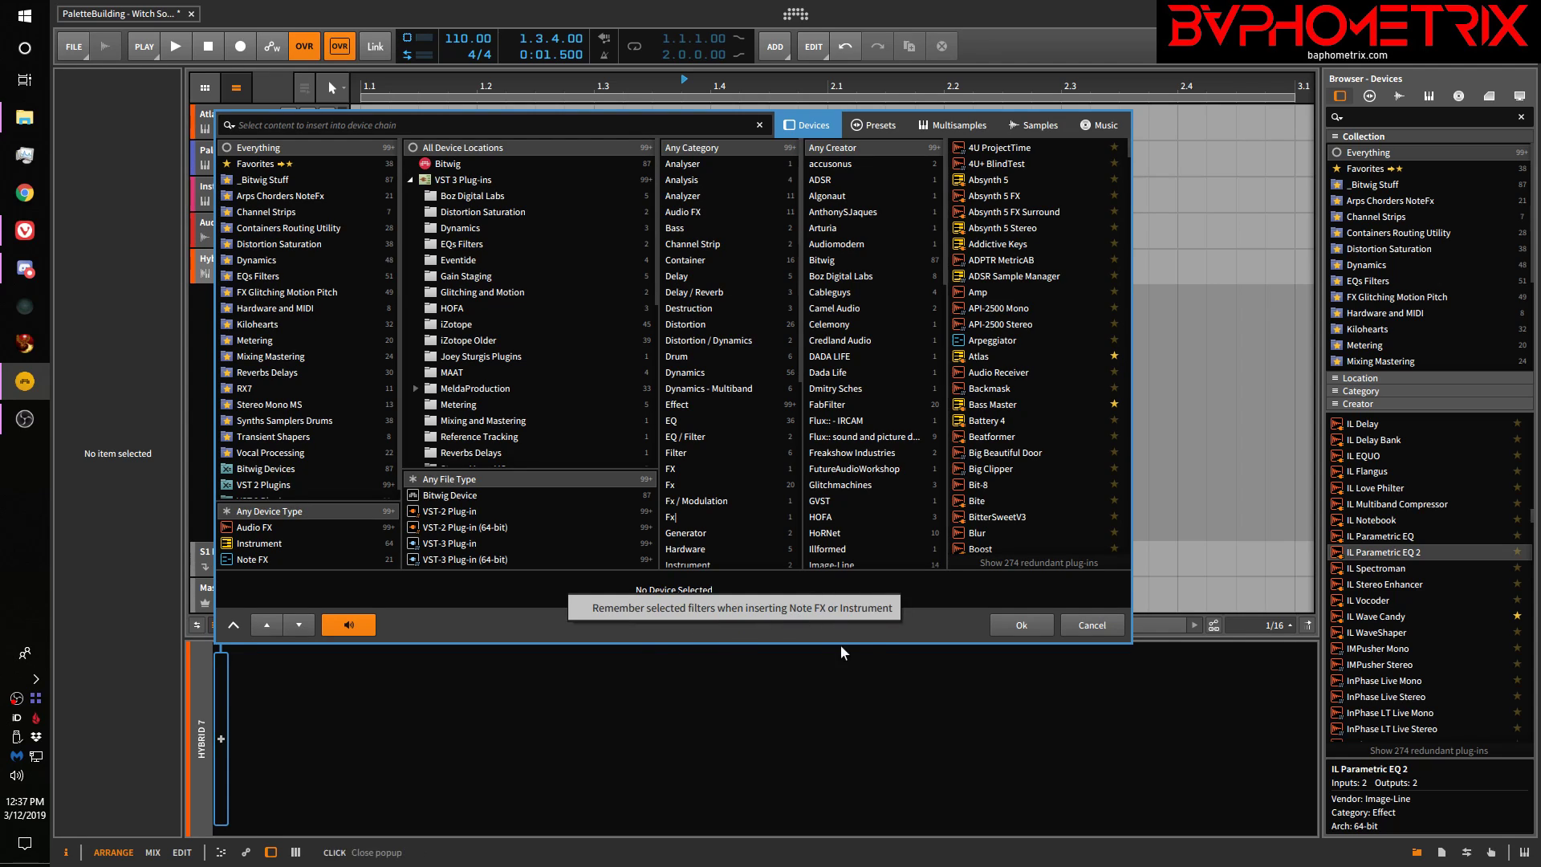
{"action": "left_click", "coordinate": [1091, 625]}
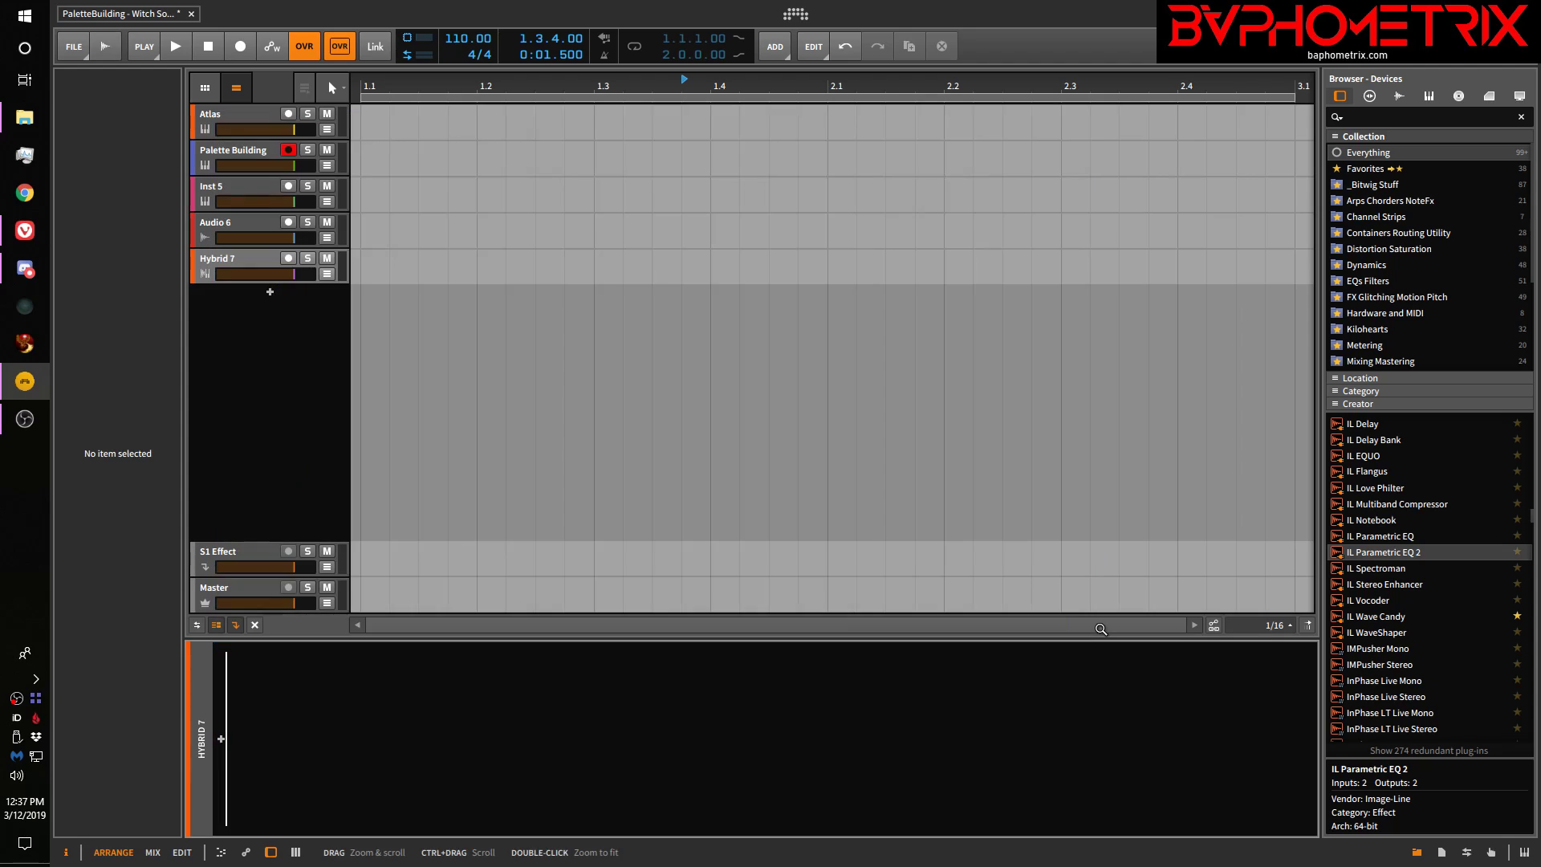
Search the pop-up device browser for "poly" and insert Polysynth on the Inst 5 track
{"action": "left_click", "coordinate": [239, 186]}
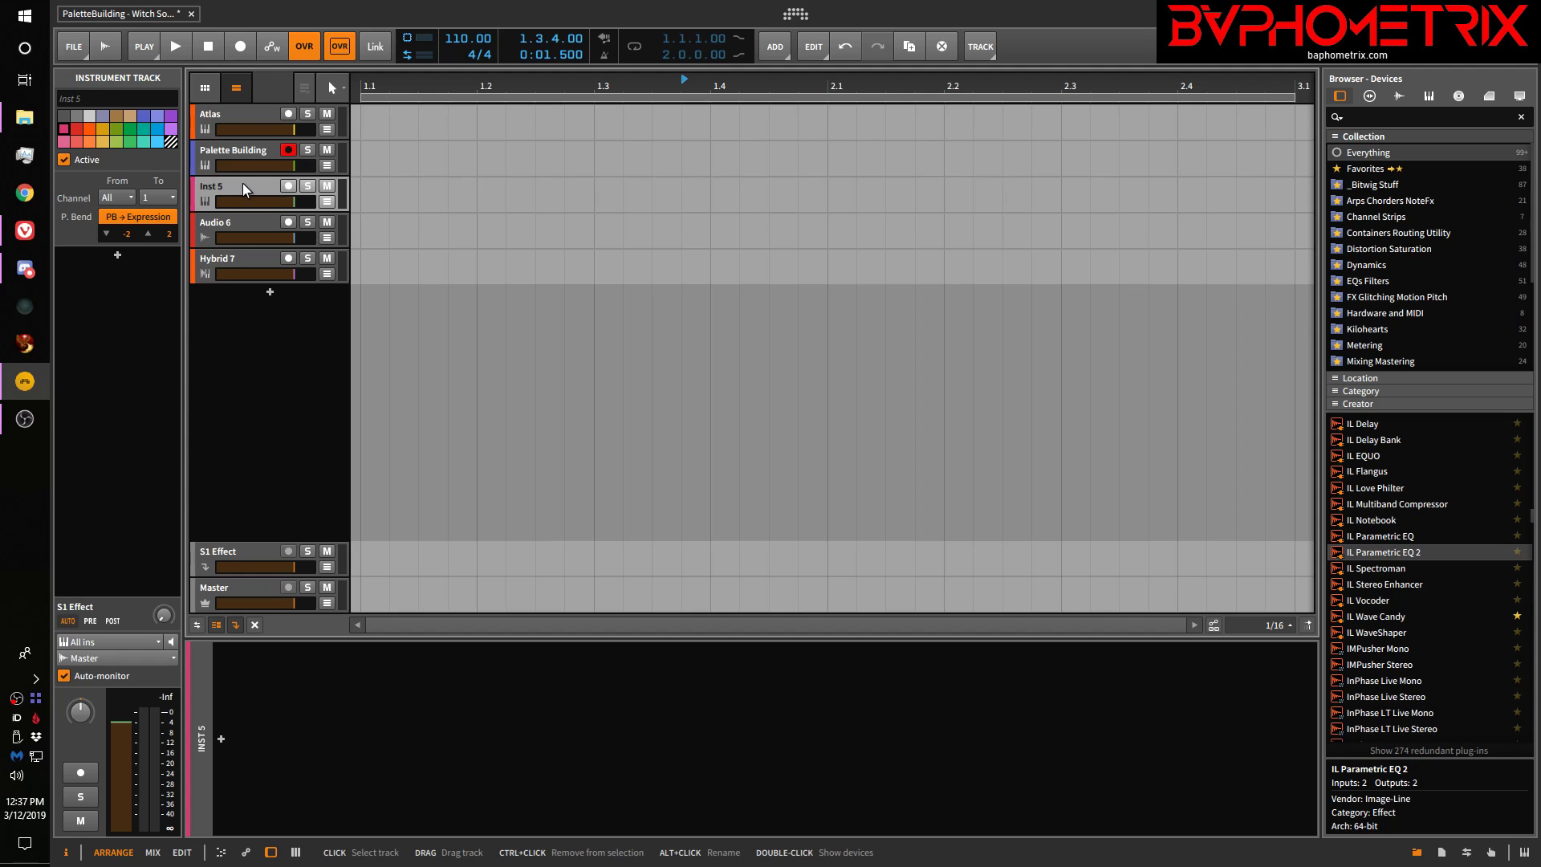
{"action": "type", "text": "bpoly"}
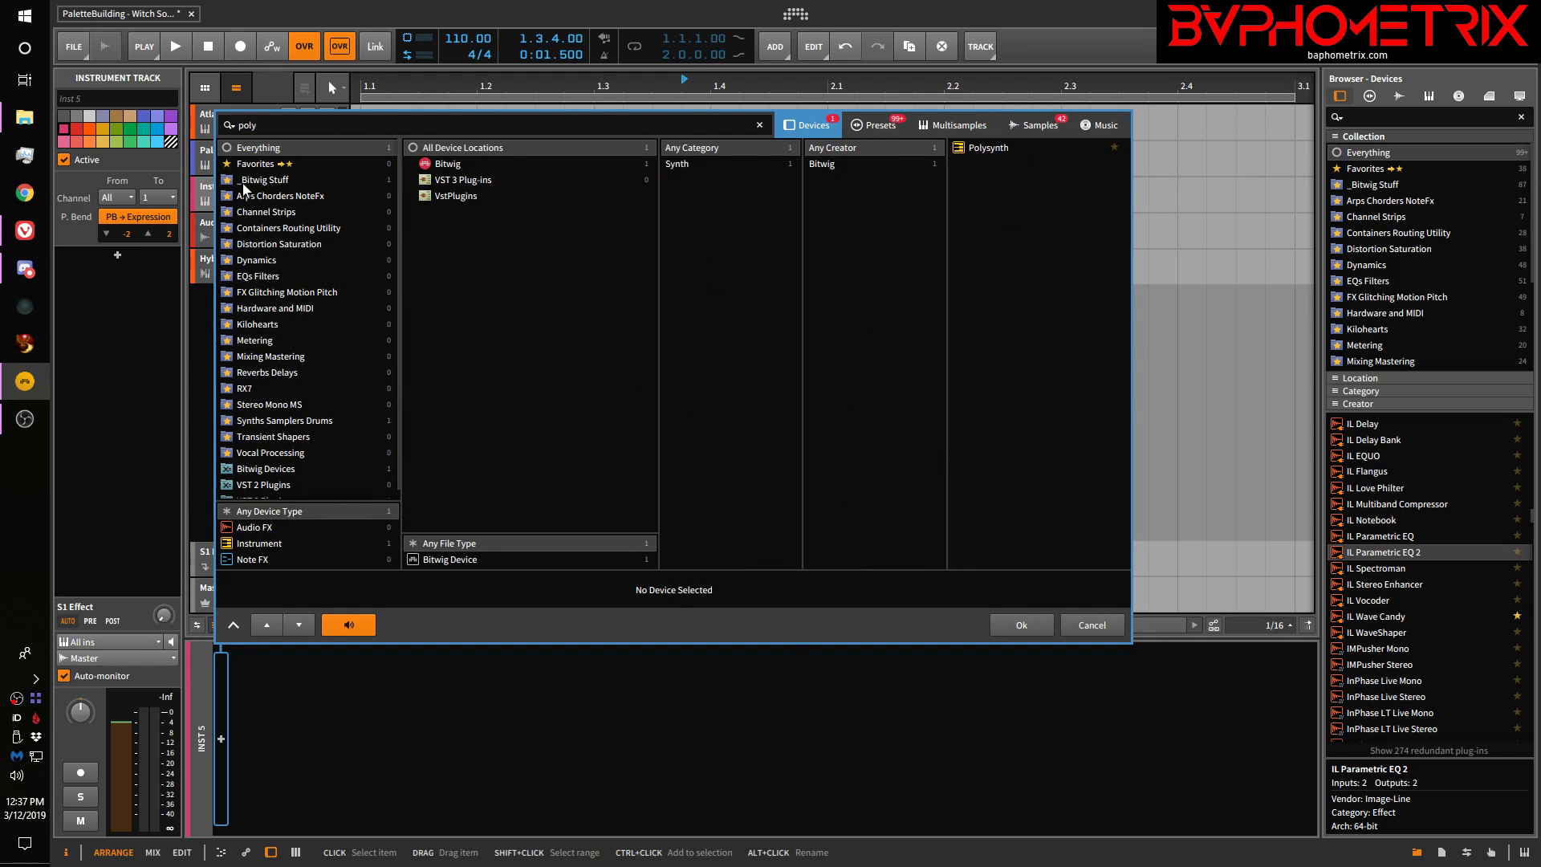
{"action": "key", "text": "Return"}
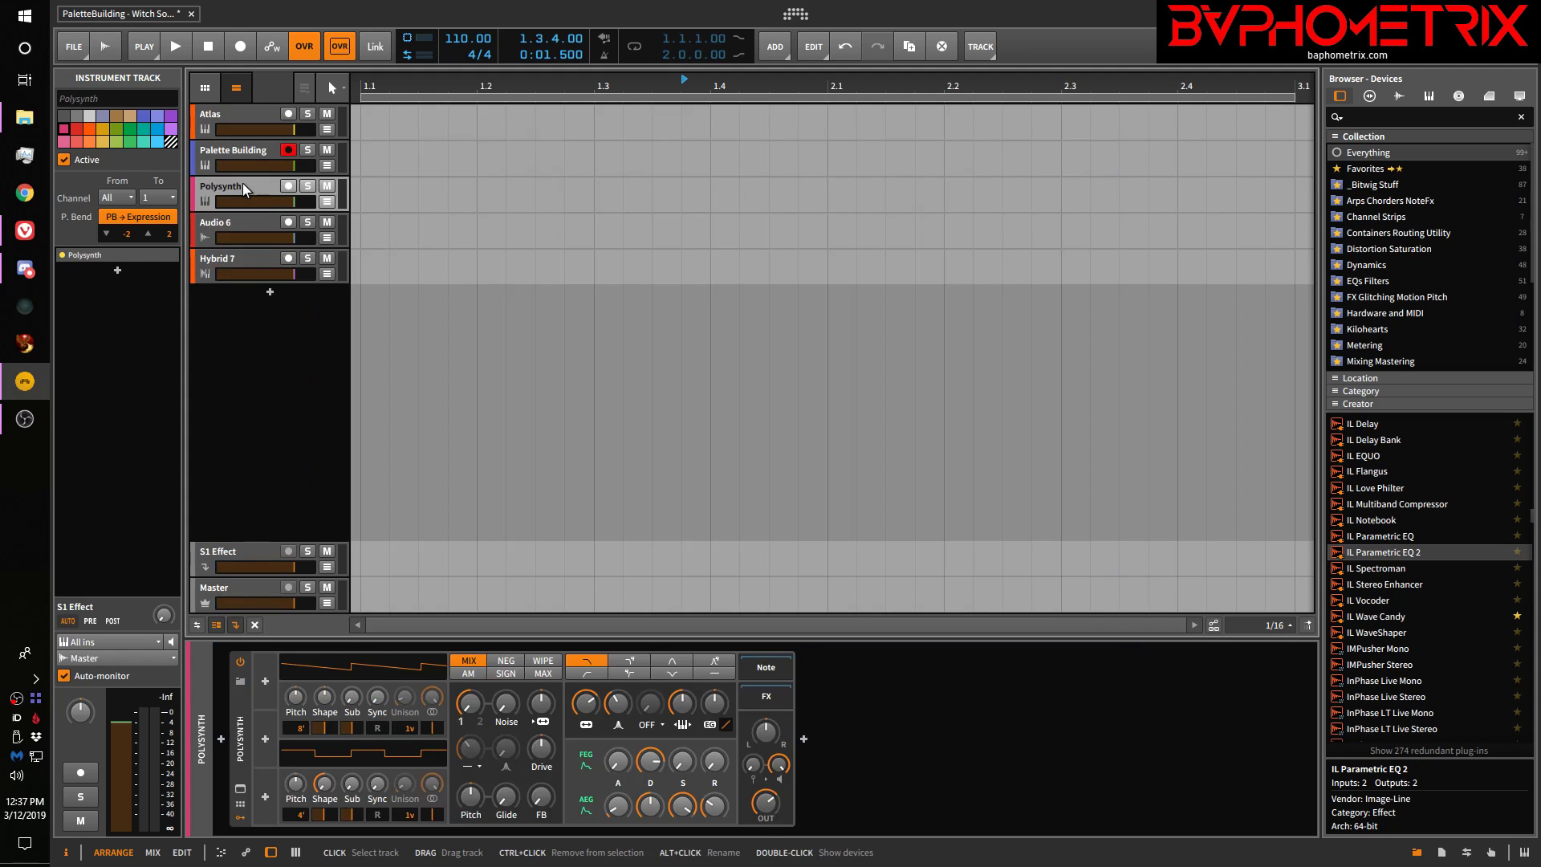
View the Note FX devices offered for the slot before Polysynth and close the pop-up browser without inserting one
{"action": "left_click", "coordinate": [221, 738]}
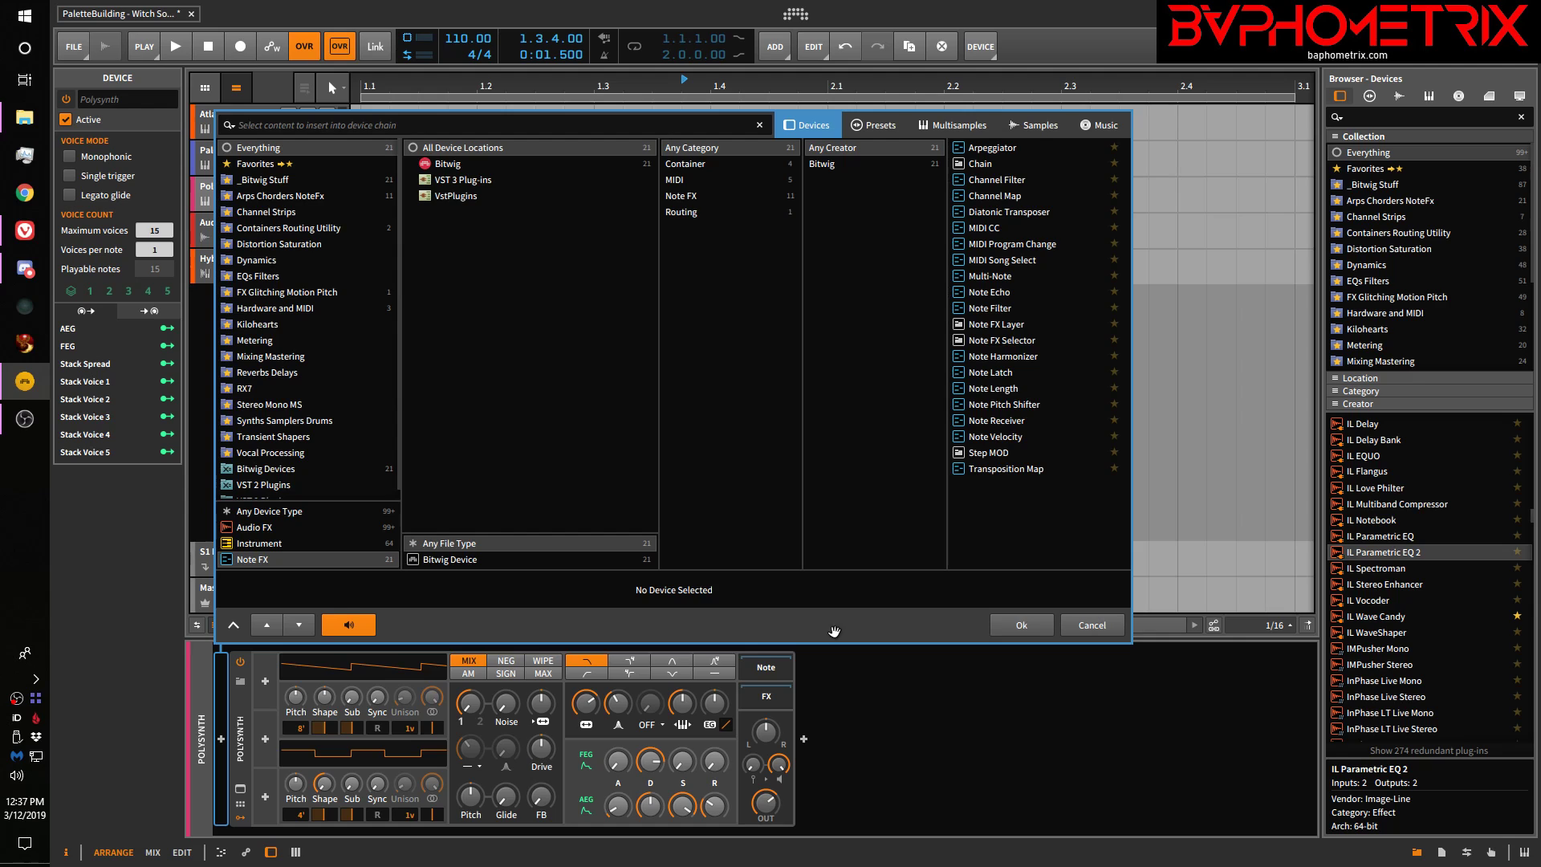
{"action": "left_click", "coordinate": [1112, 629]}
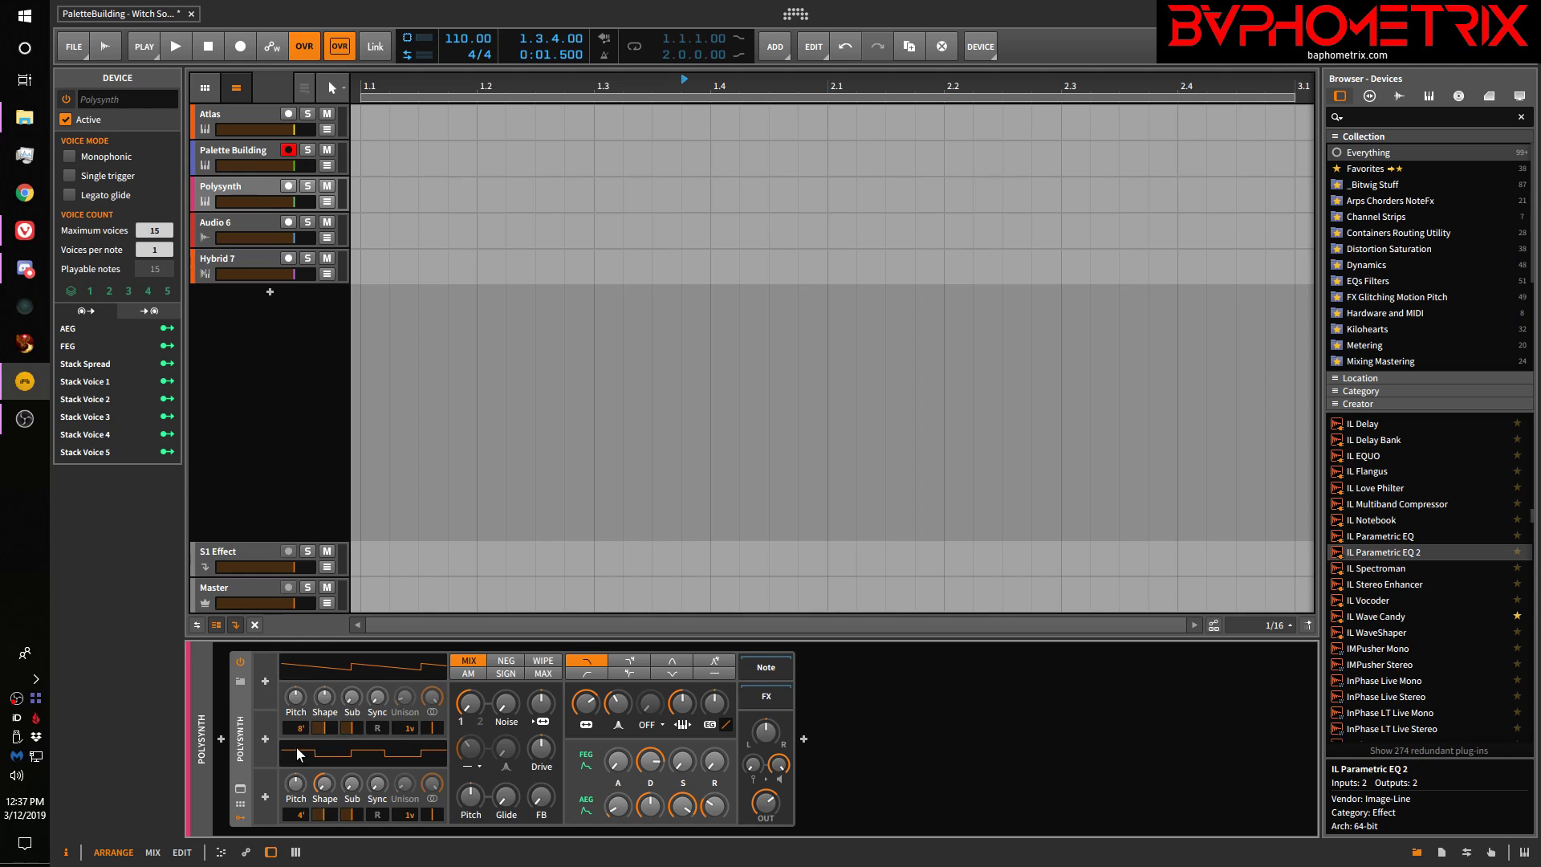
View the devices offered for the slot after Polysynth and the Polysynth replacement presets, cancelling both pop-up browsers
{"action": "left_click", "coordinate": [239, 194]}
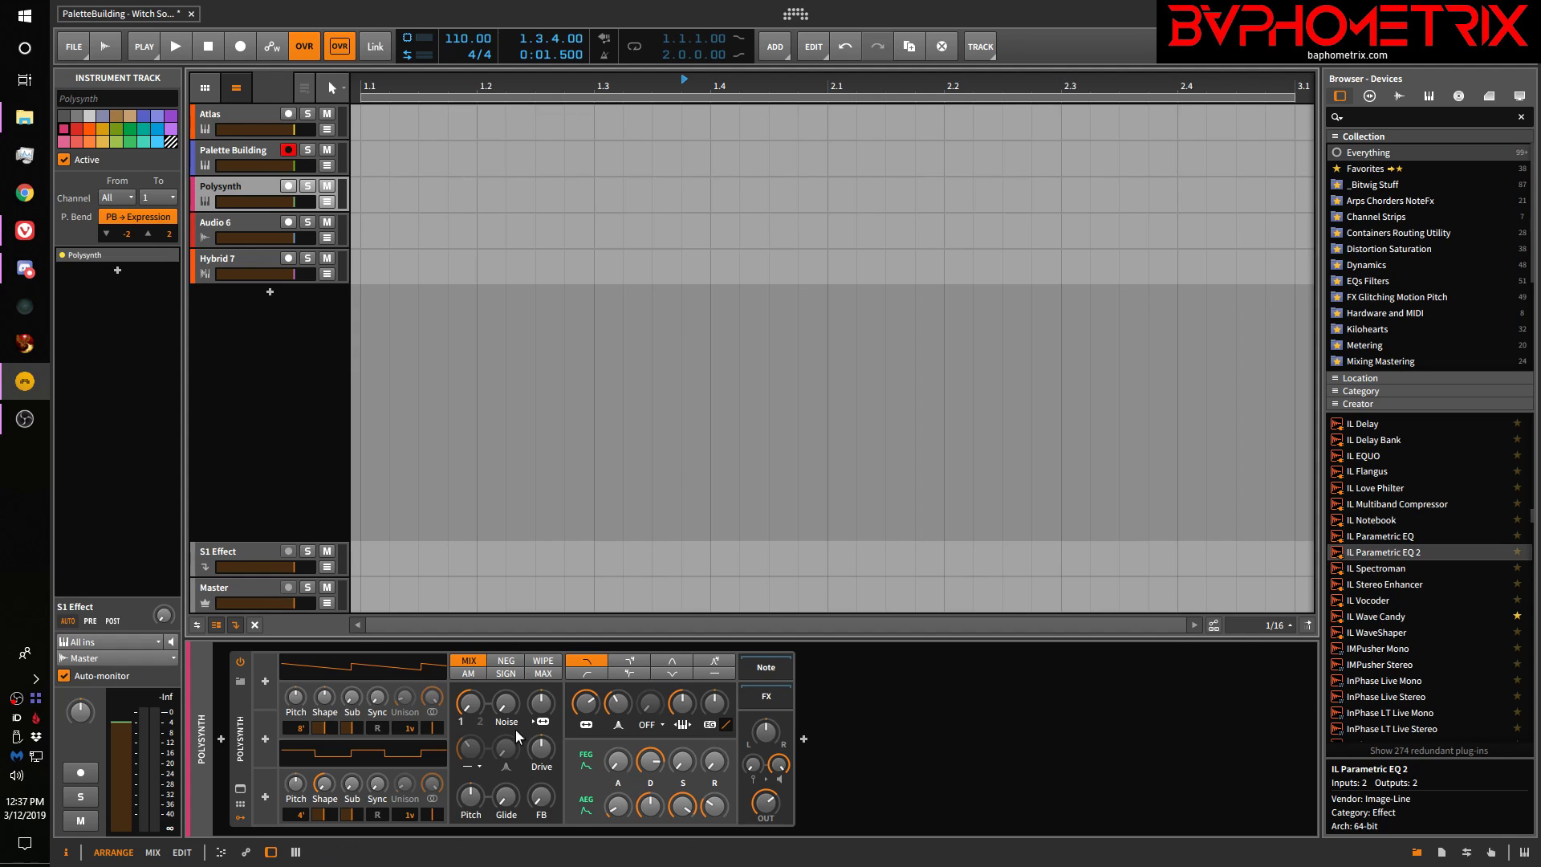
{"action": "double_click", "coordinate": [804, 738]}
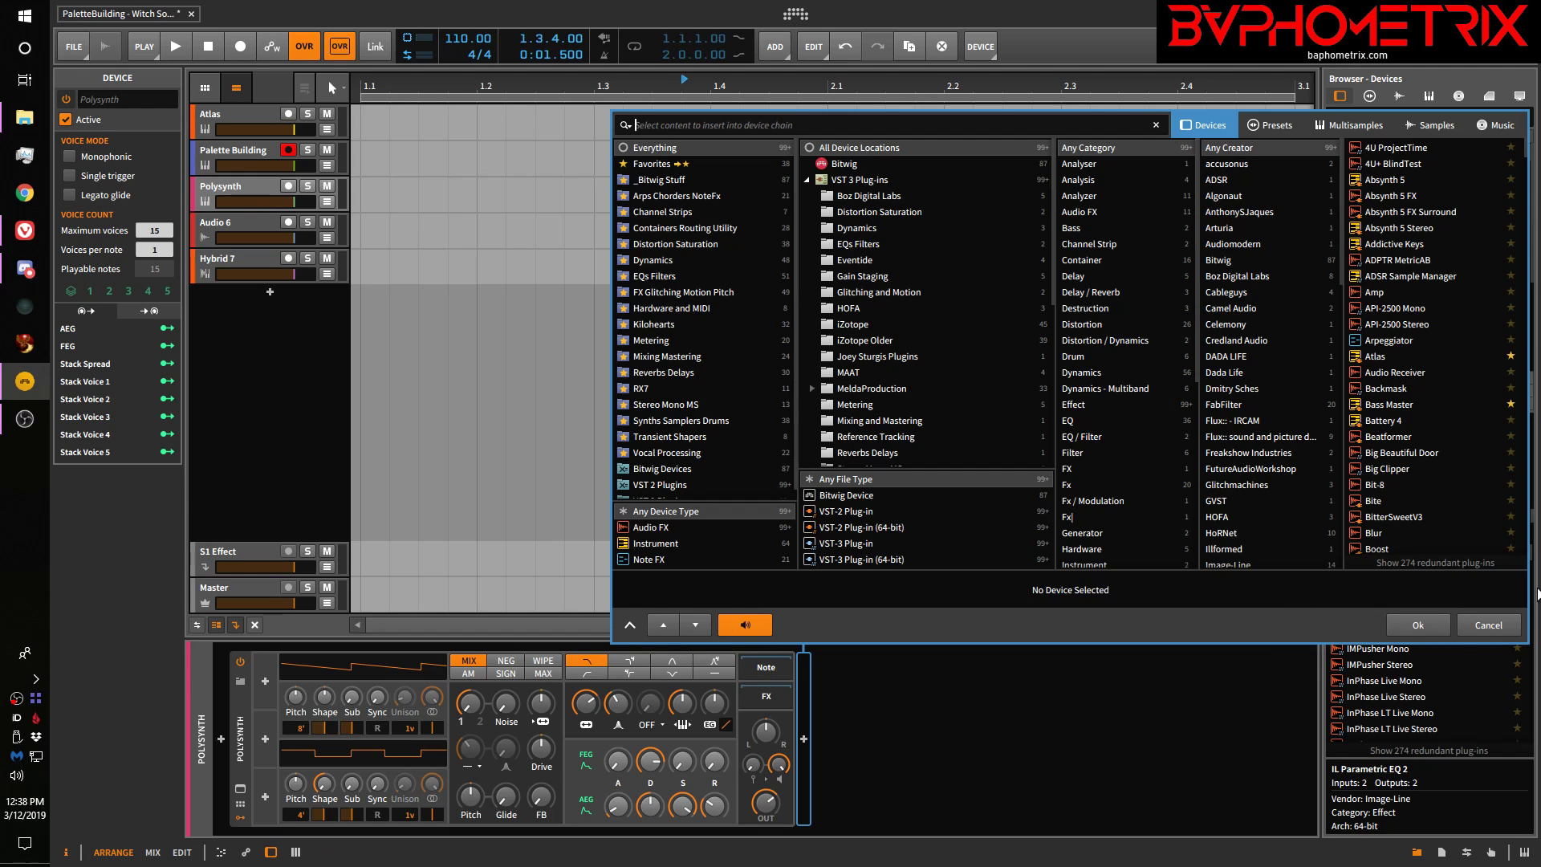
{"action": "left_click", "coordinate": [1483, 624]}
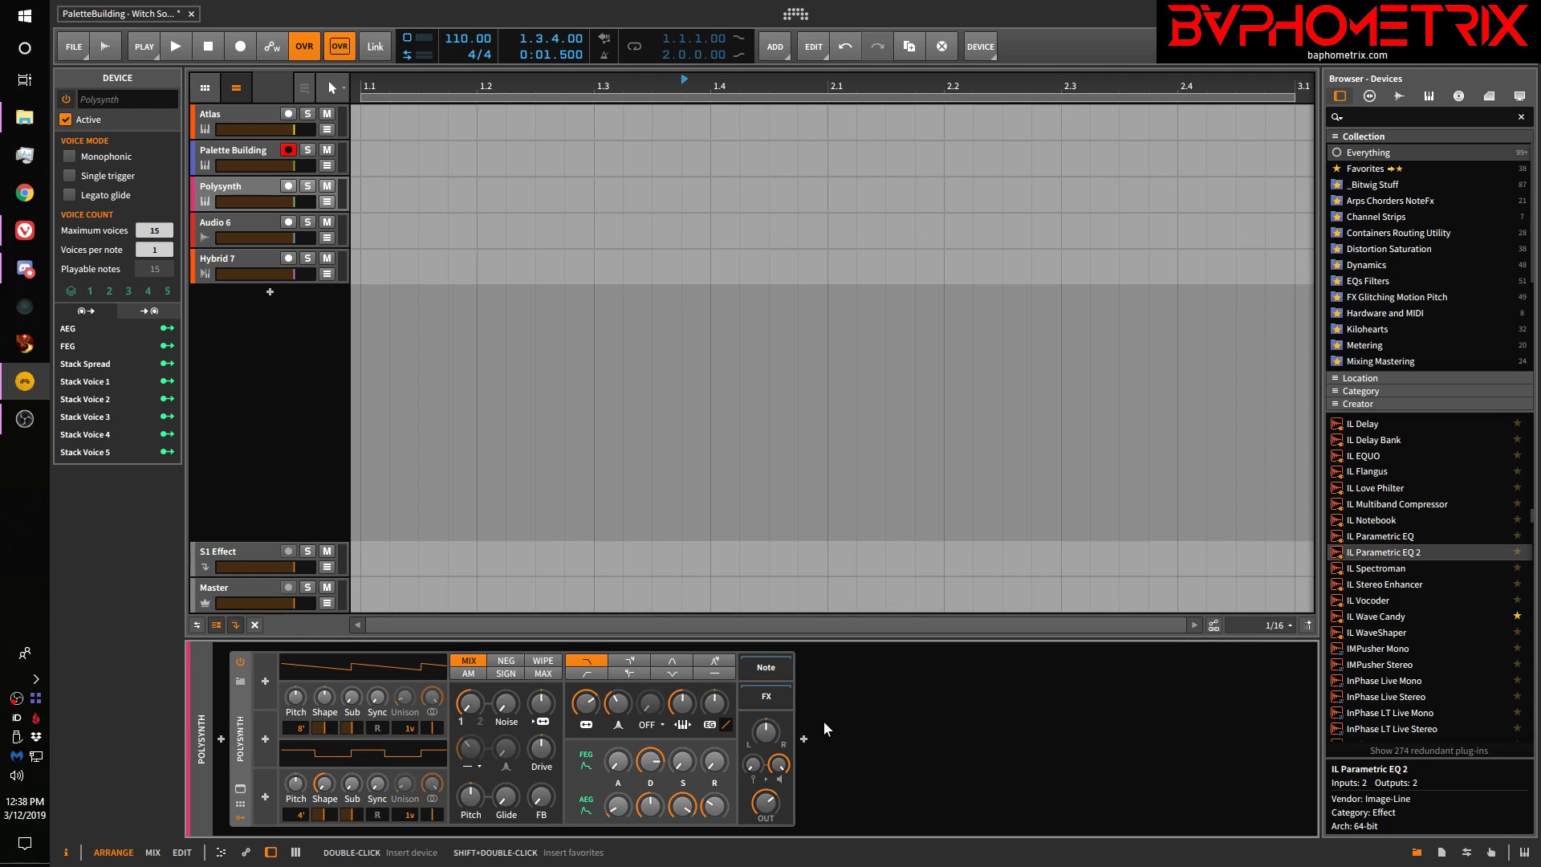
{"action": "left_click", "coordinate": [240, 681]}
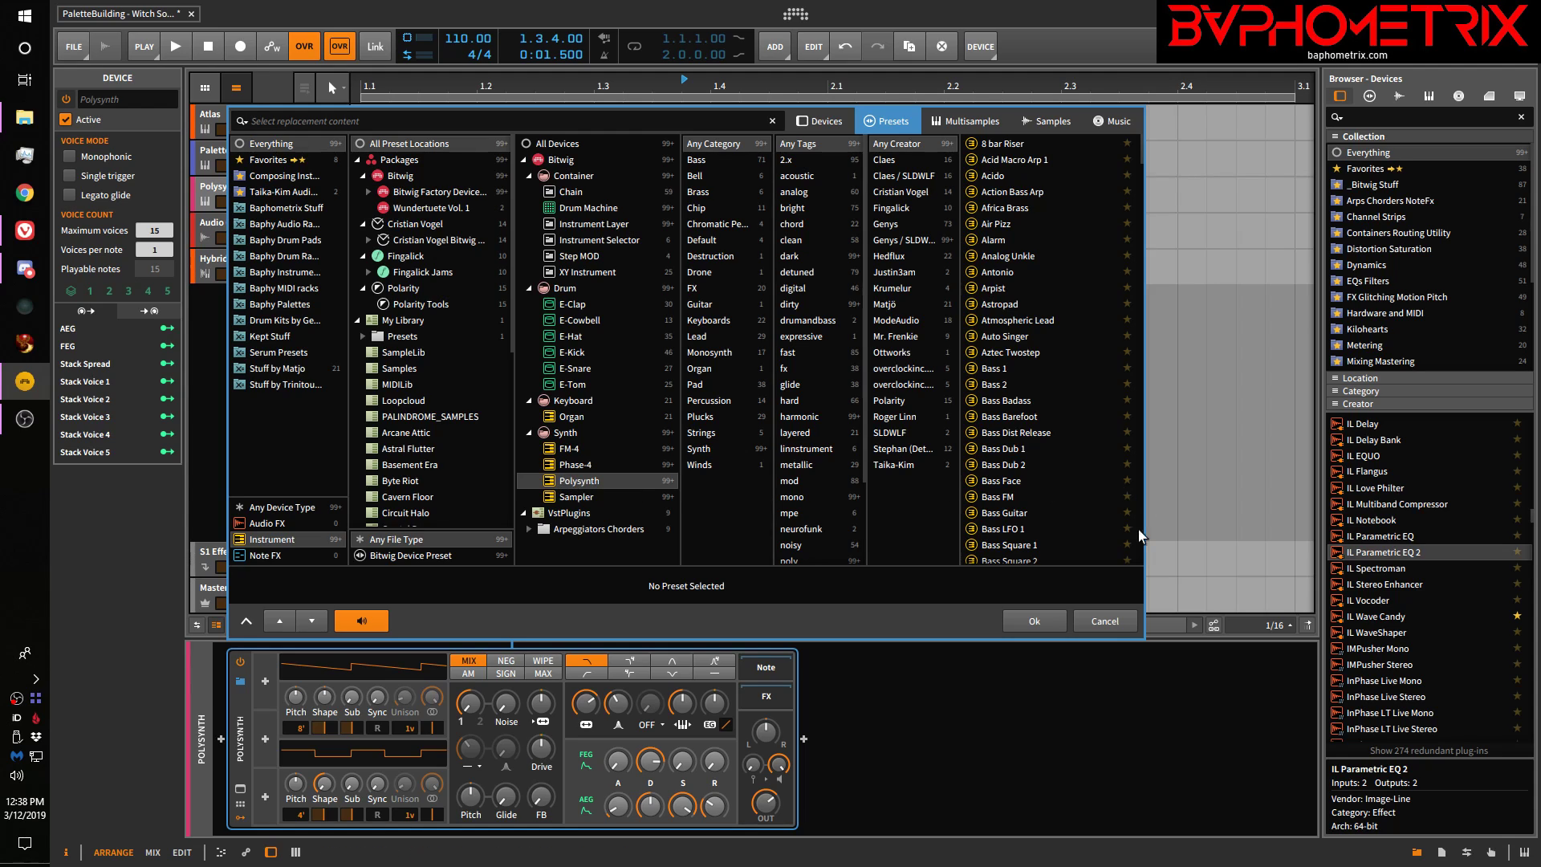
{"action": "left_click", "coordinate": [1105, 622]}
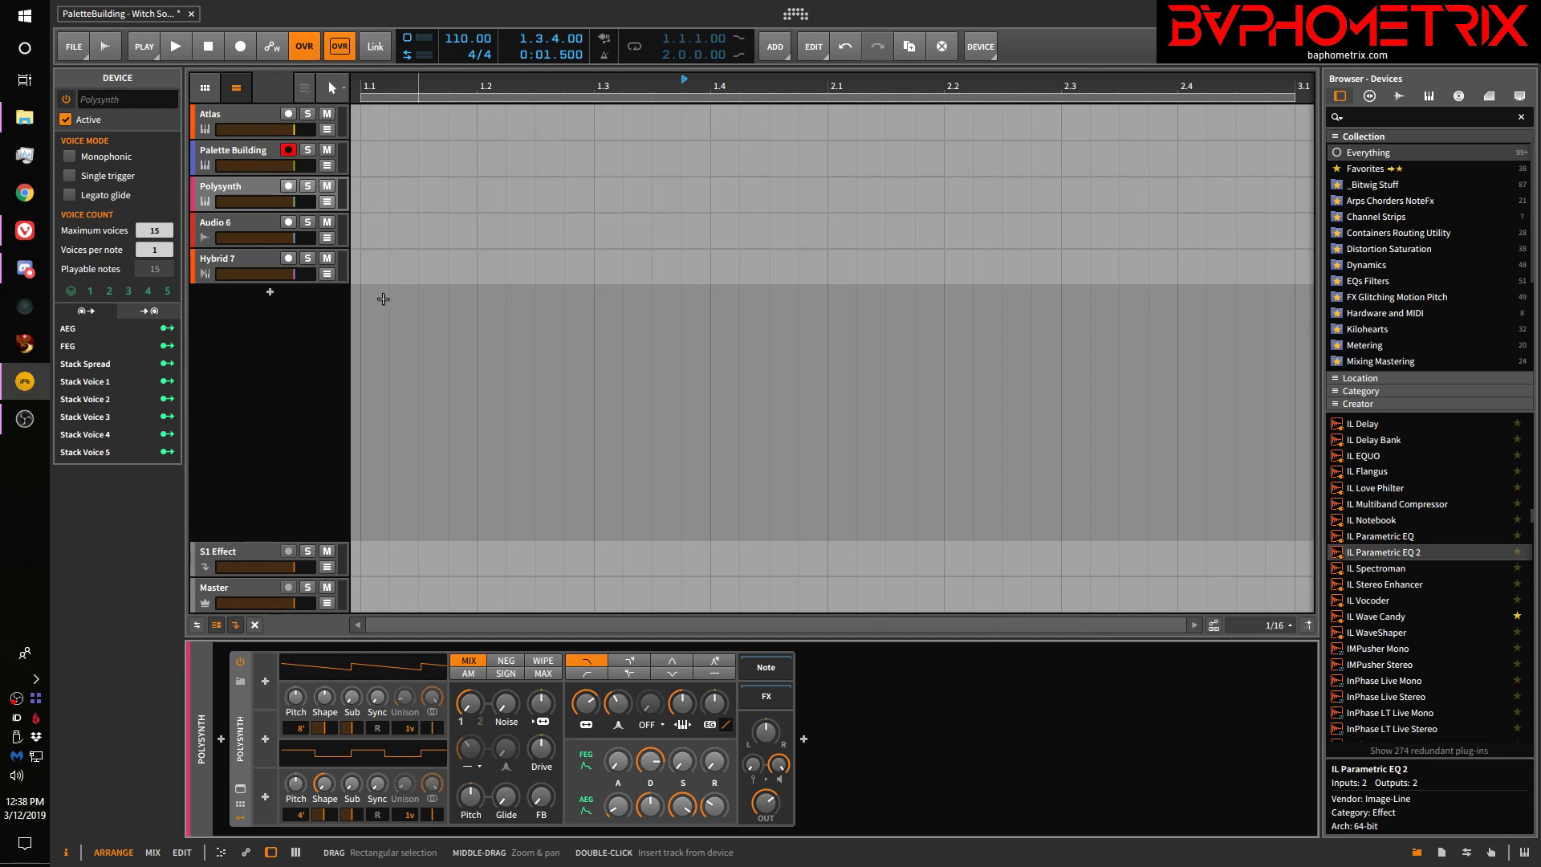
Check the remember-filters option for the empty Audio 6 track in the pop-up browser and insert the Amp device on it
{"action": "left_click", "coordinate": [267, 223]}
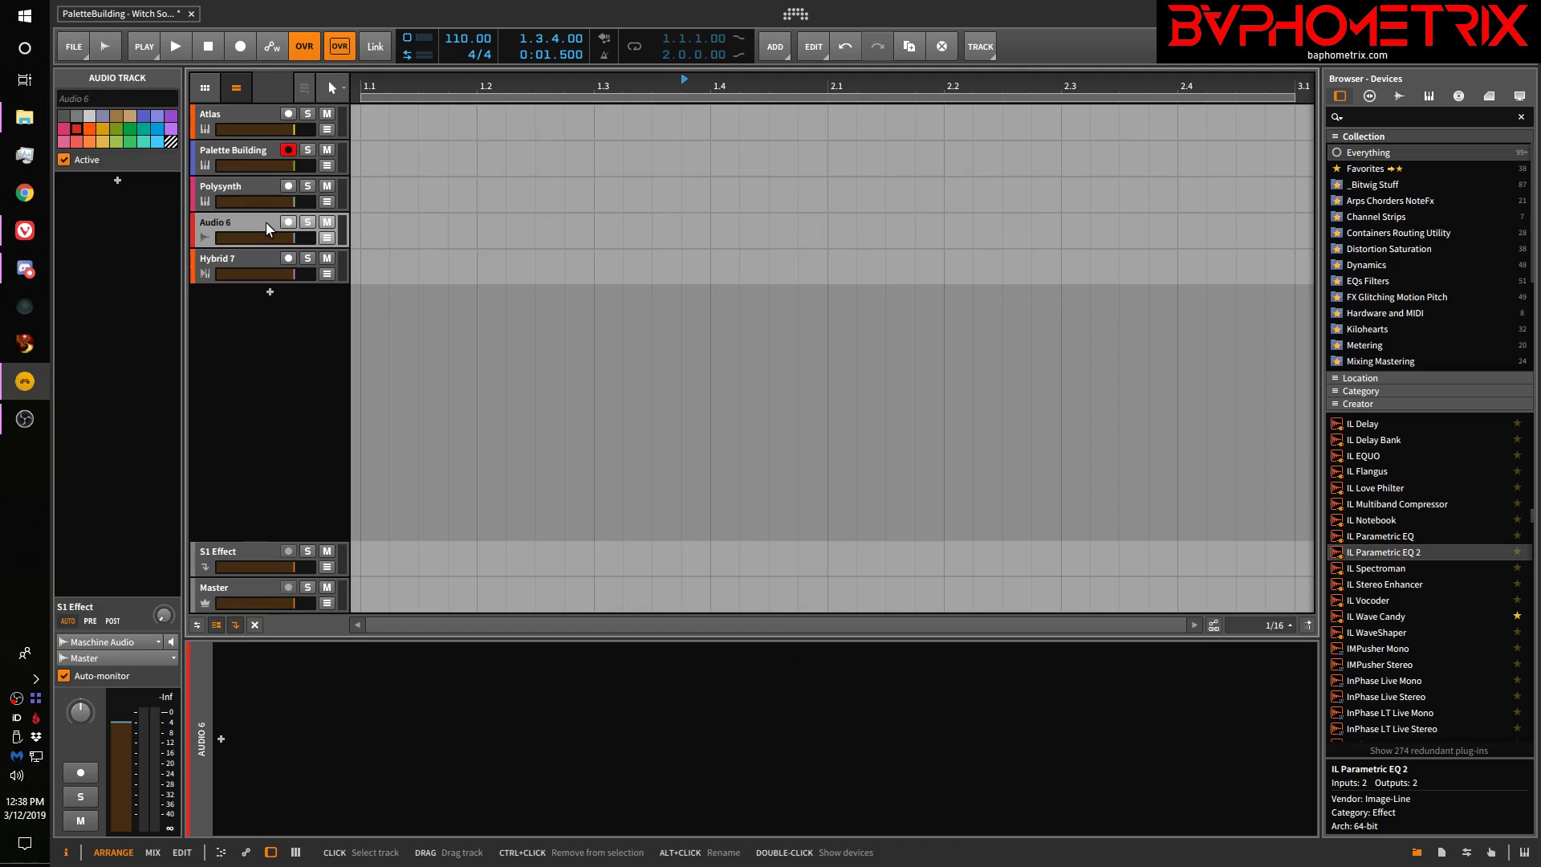
{"action": "left_click", "coordinate": [221, 738]}
{"action": "right_click", "coordinate": [586, 586]}
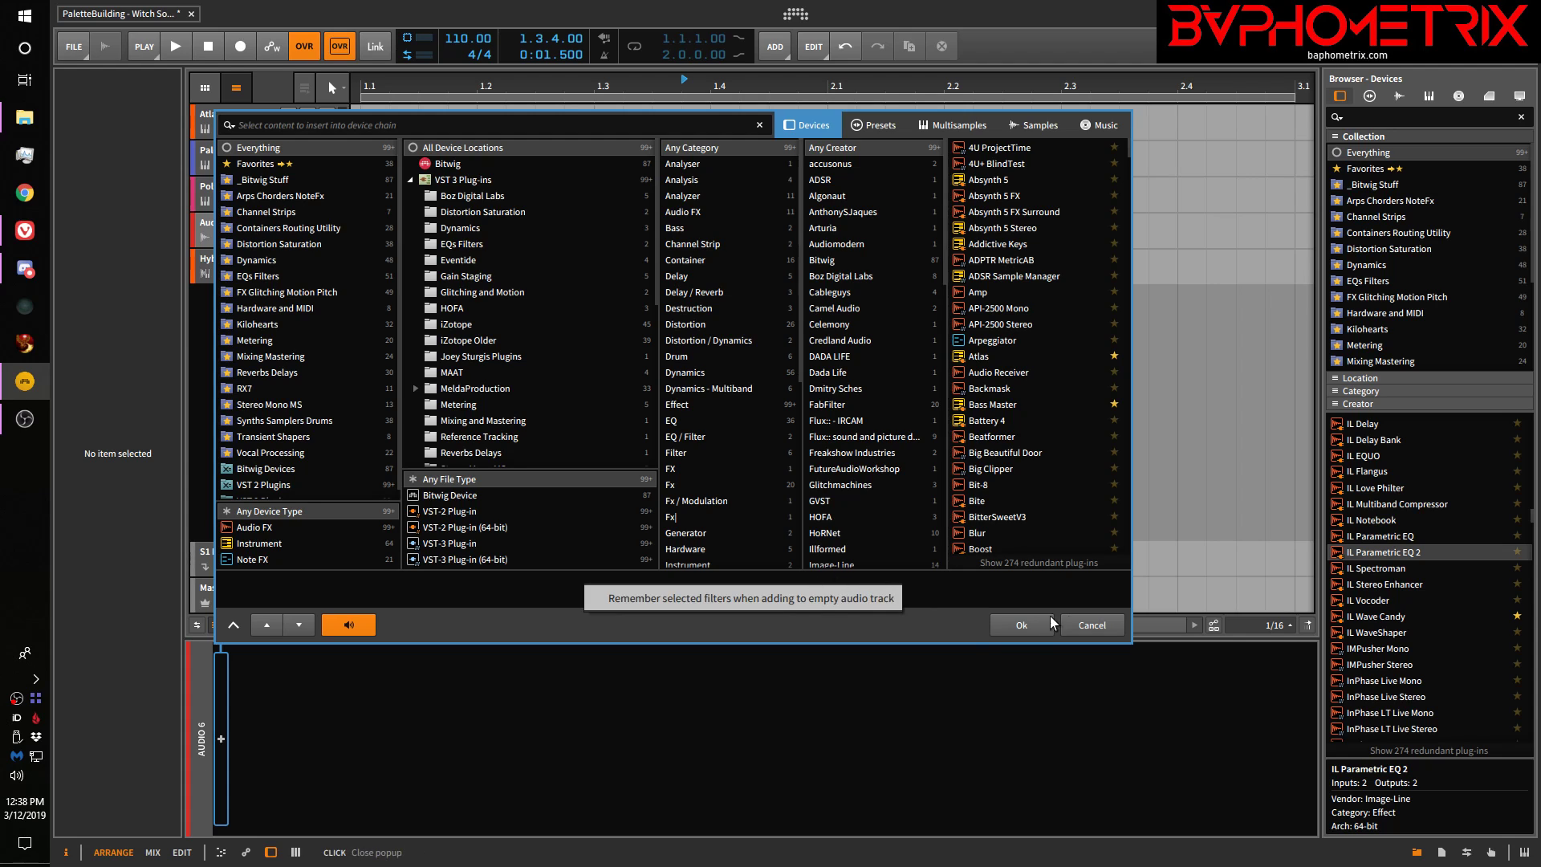
{"action": "left_click", "coordinate": [1093, 628]}
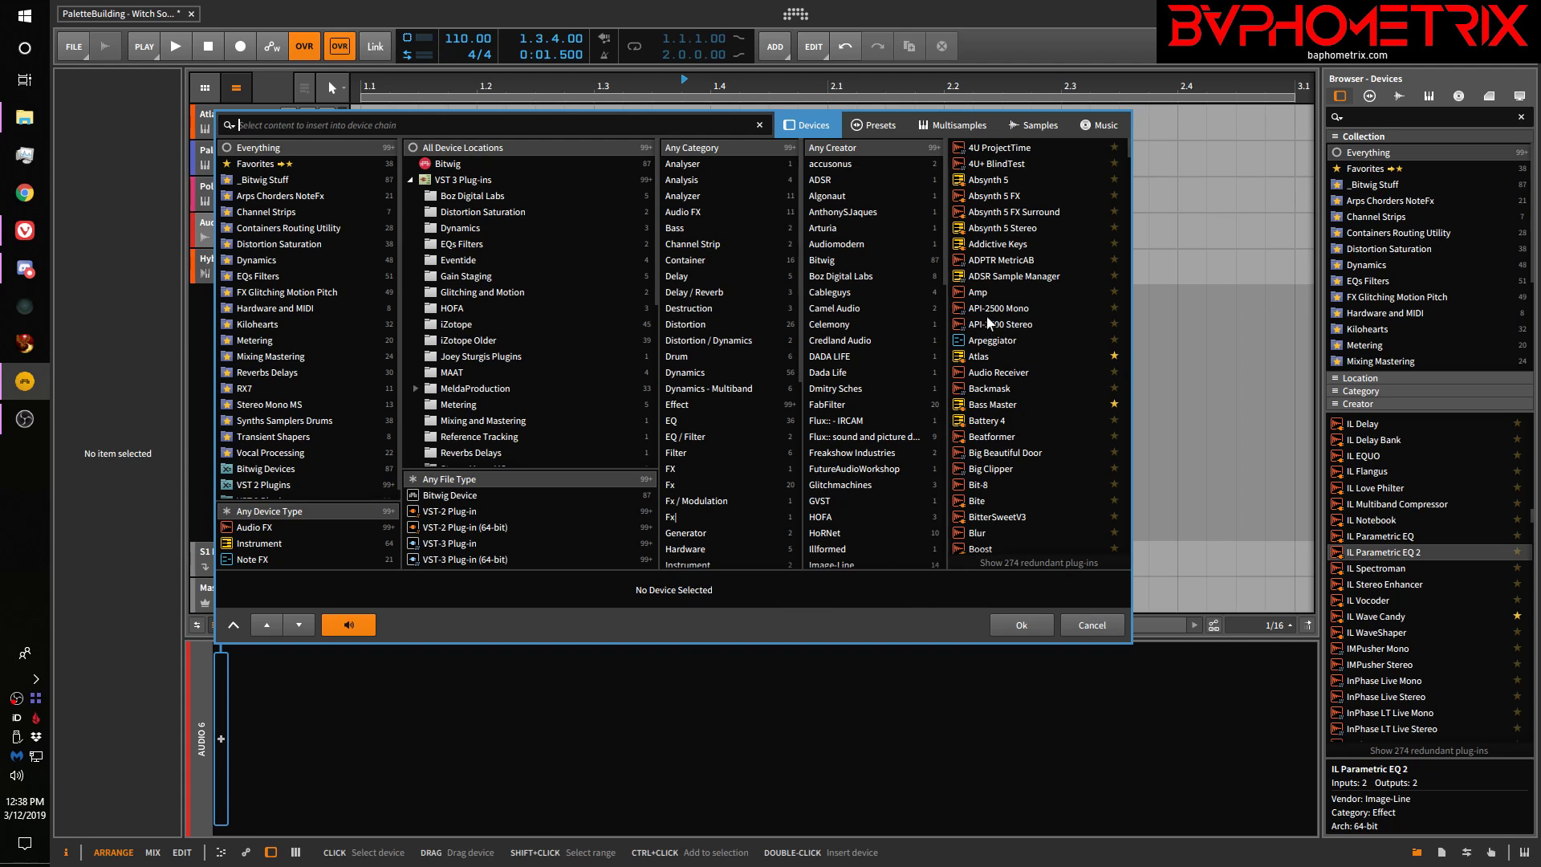
{"action": "left_click", "coordinate": [992, 292]}
{"action": "left_click", "coordinate": [1037, 620]}
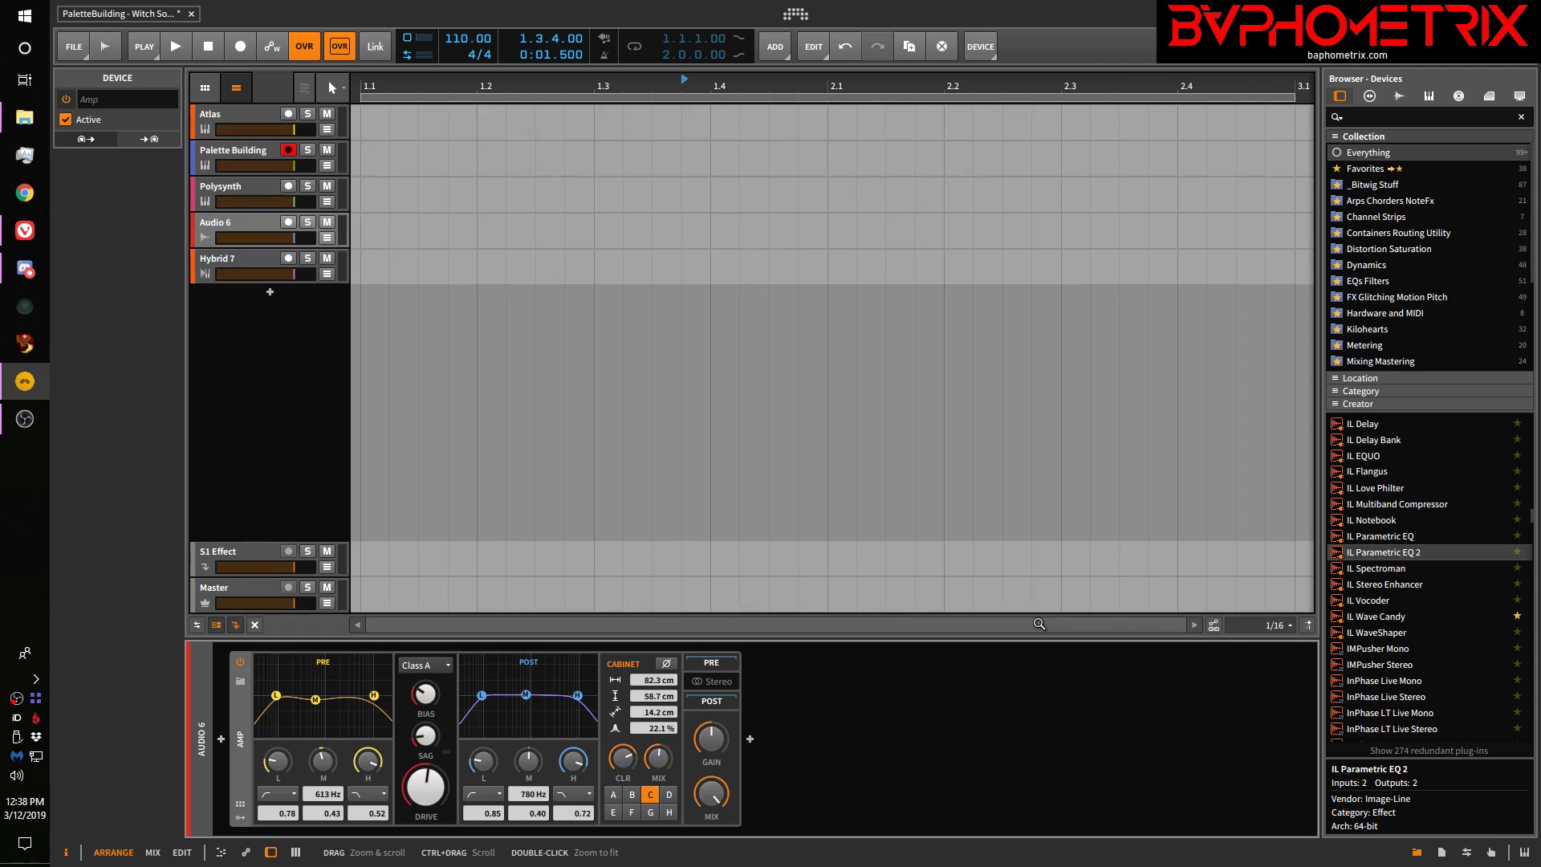
View the pop-up browser content for the slots before and after Amp and for Amp's replacement presets, cancelling each time
{"action": "left_click", "coordinate": [222, 739]}
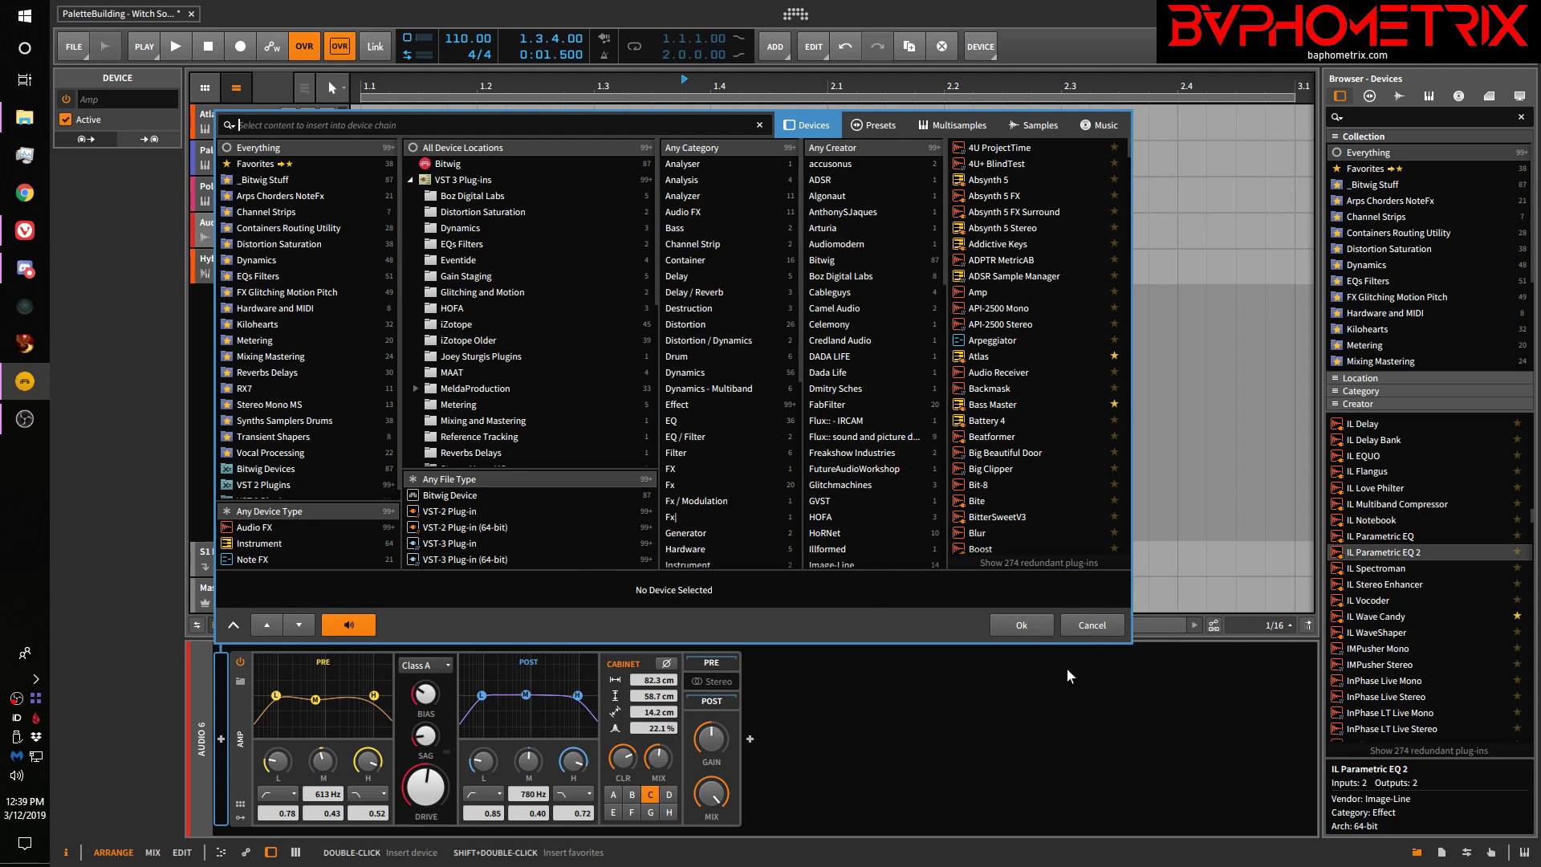
{"action": "left_click", "coordinate": [1094, 624]}
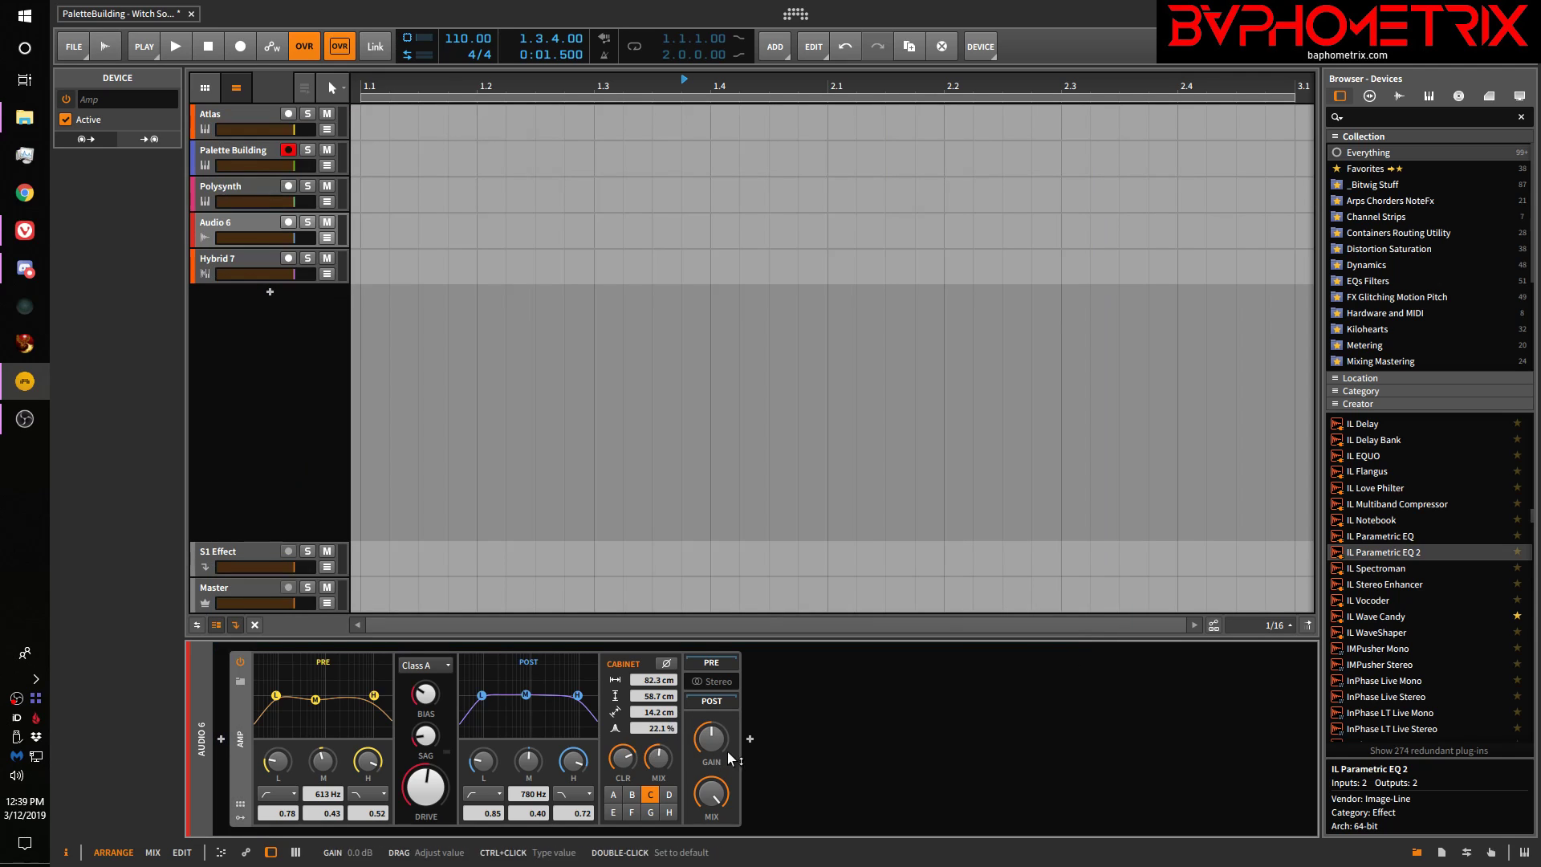
{"action": "left_click", "coordinate": [750, 739]}
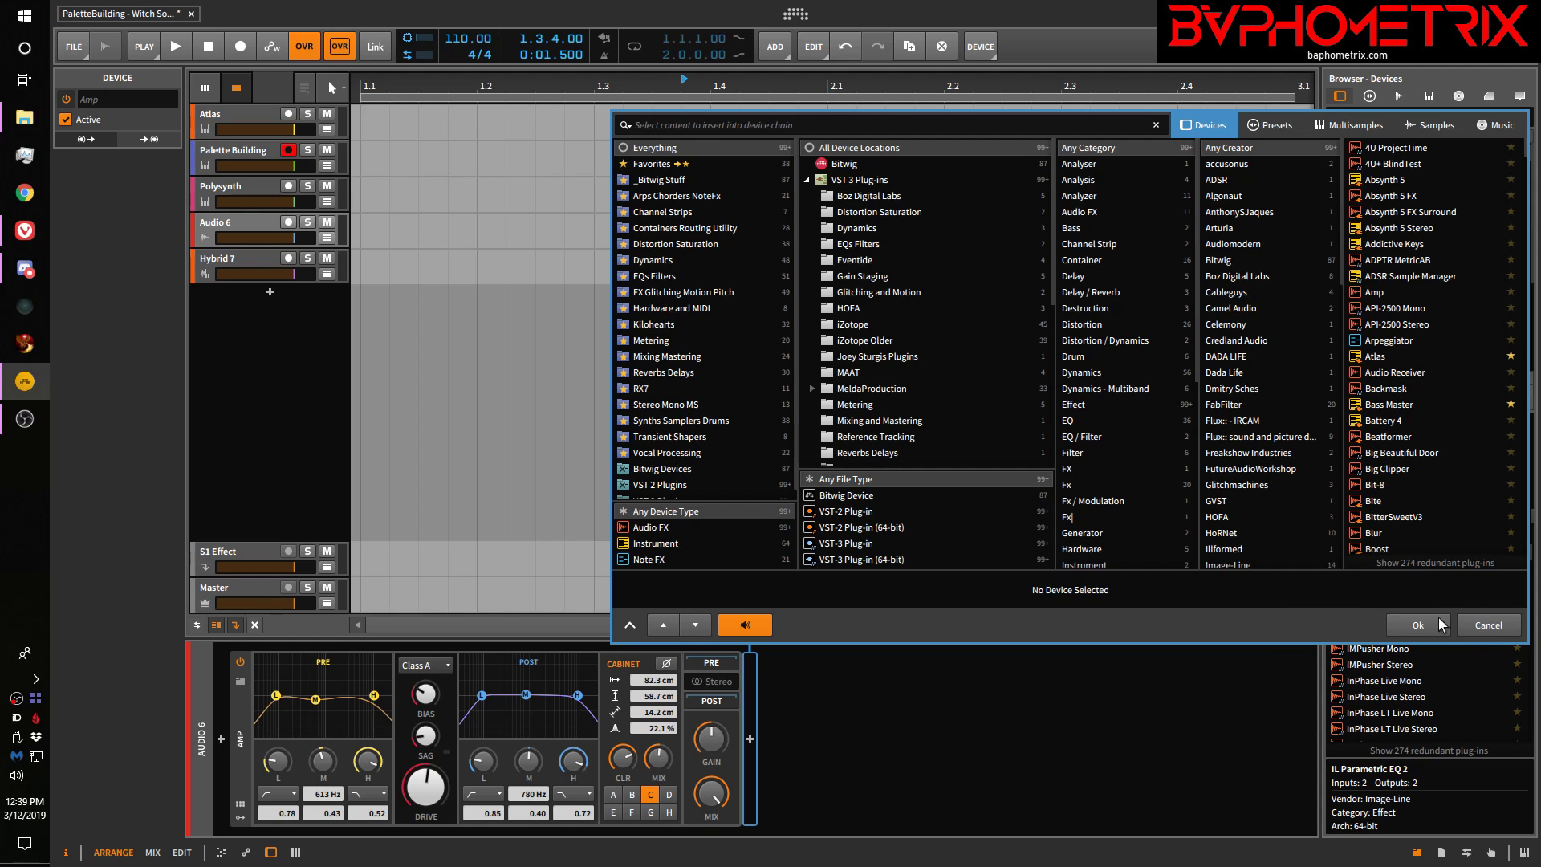
{"action": "left_click", "coordinate": [1481, 622]}
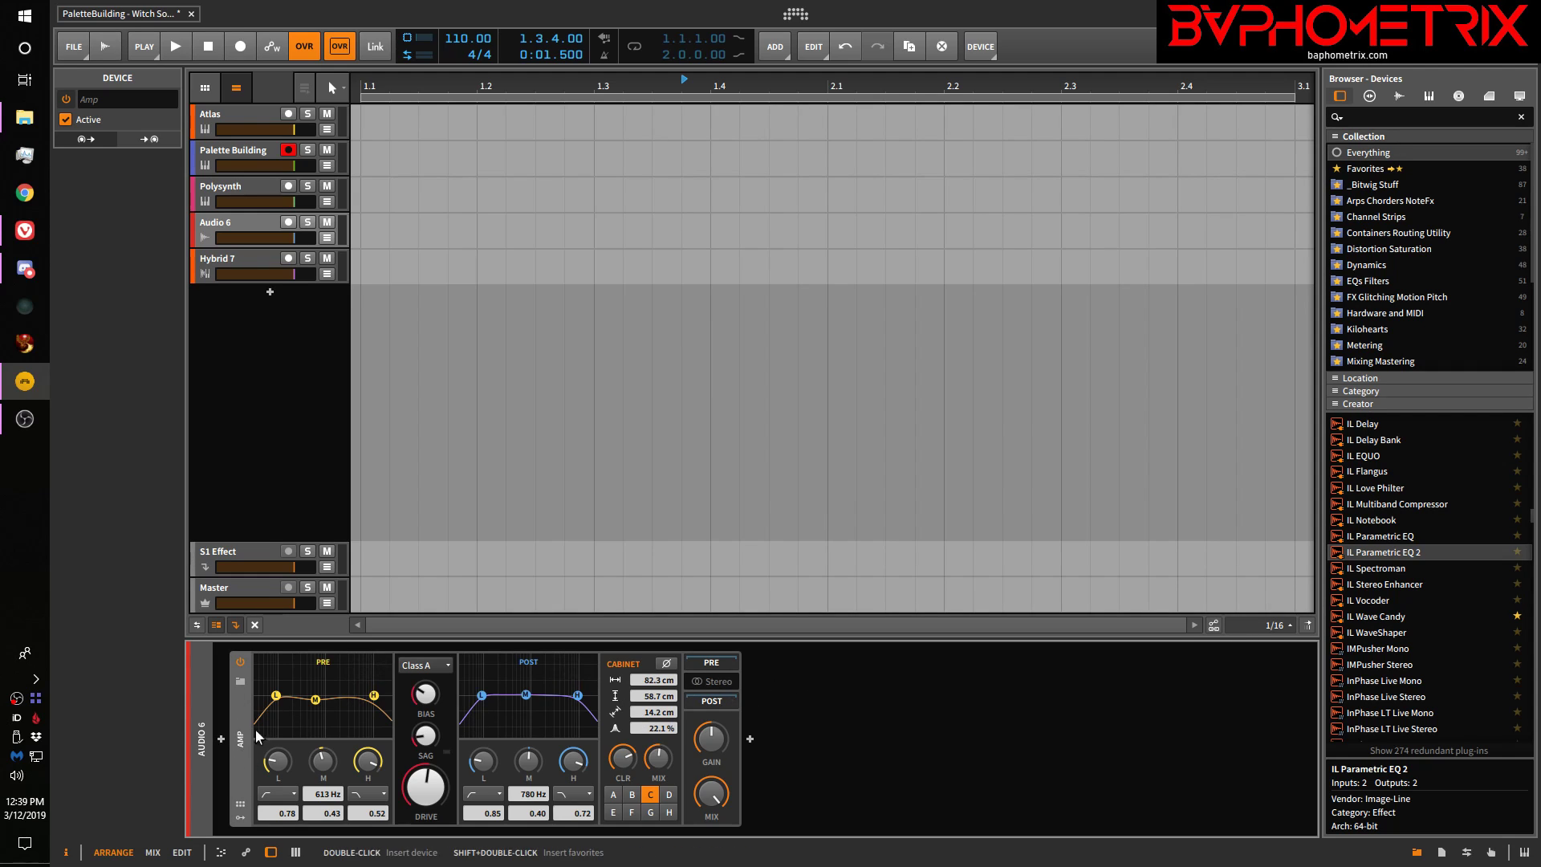
{"action": "left_click", "coordinate": [241, 680]}
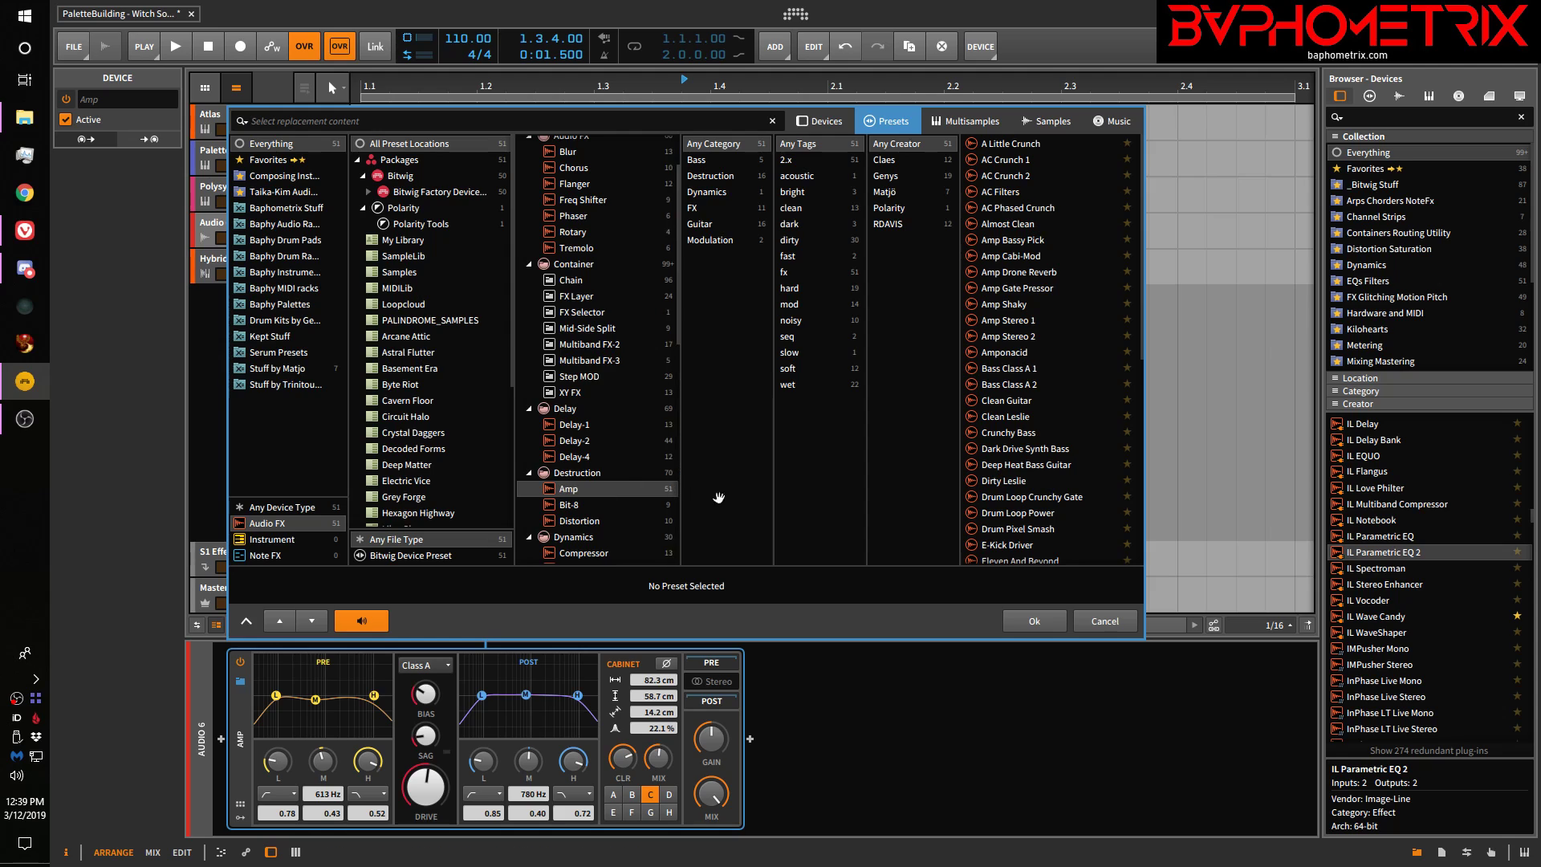
{"action": "left_click", "coordinate": [1123, 622]}
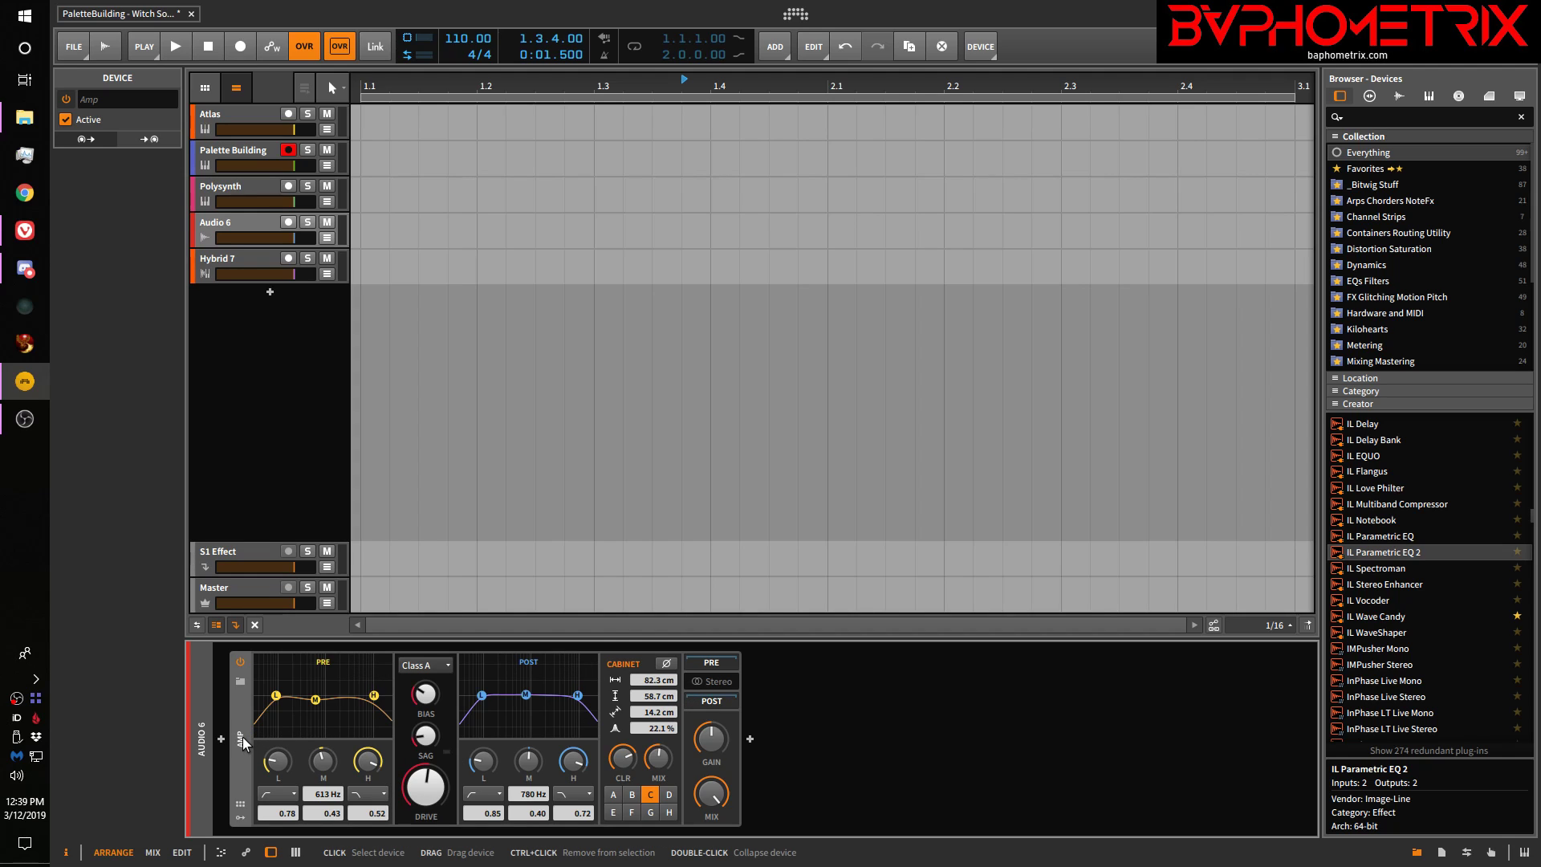
Delete the Amp device from the Audio 6 track and Polysynth from its instrument track
{"action": "key", "text": "Delete"}
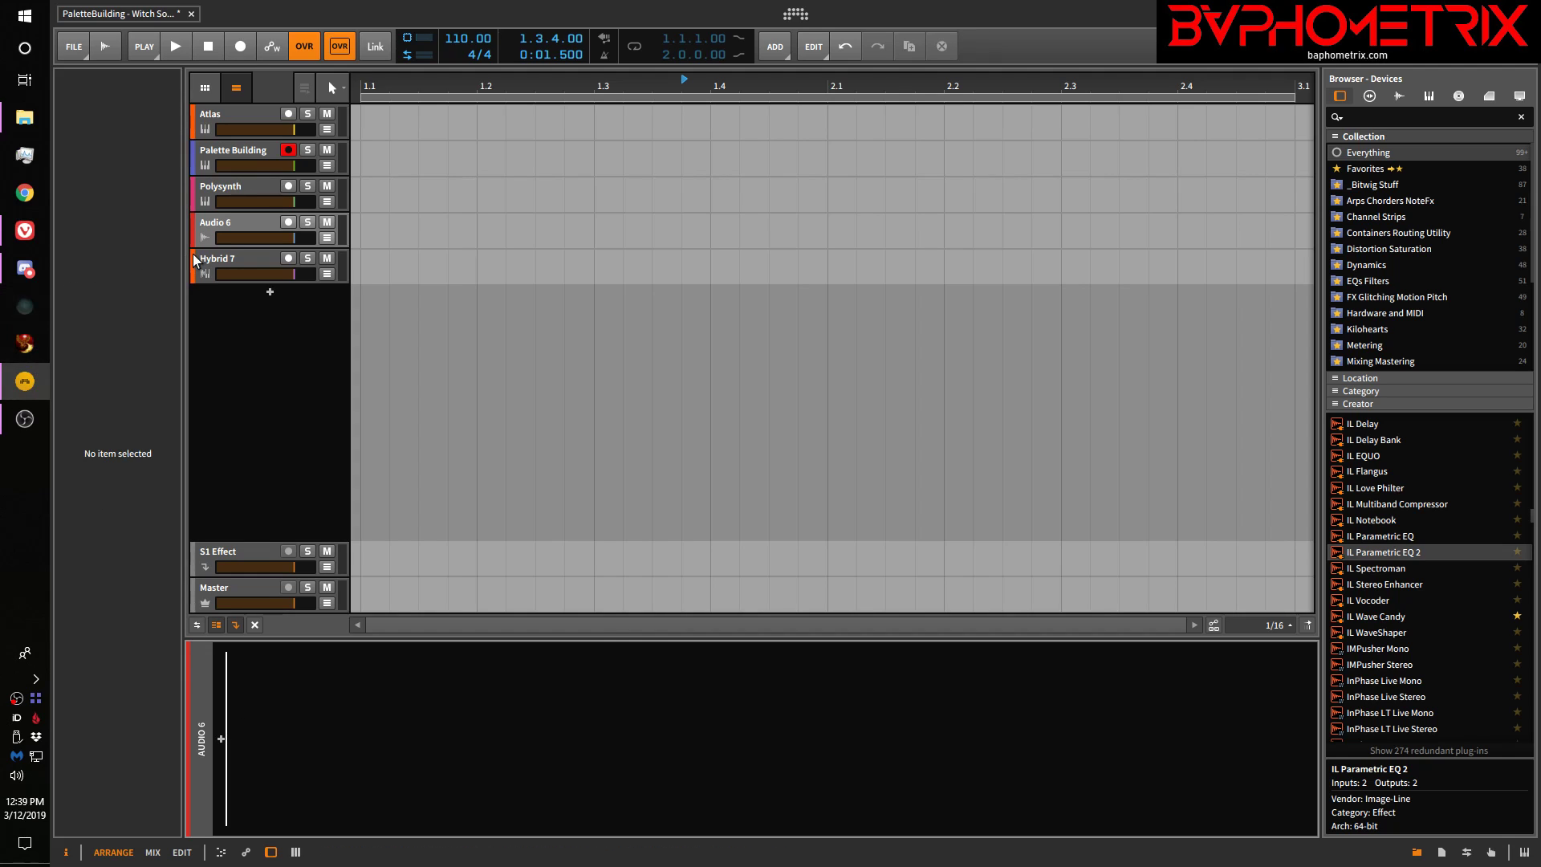
{"action": "left_click", "coordinate": [254, 193]}
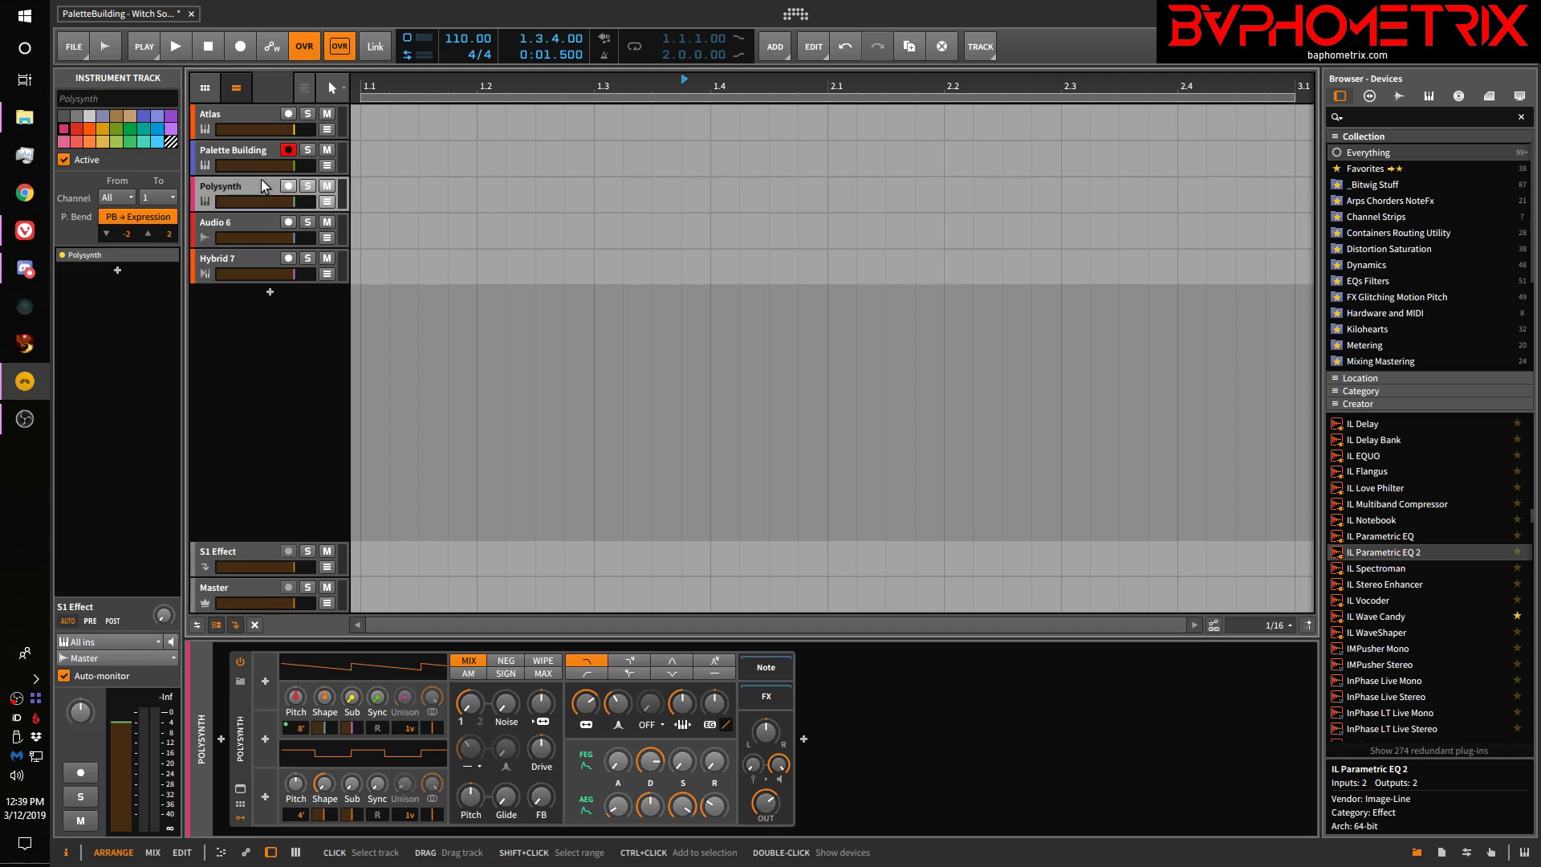
{"action": "left_click", "coordinate": [239, 742]}
{"action": "key", "text": "Delete"}
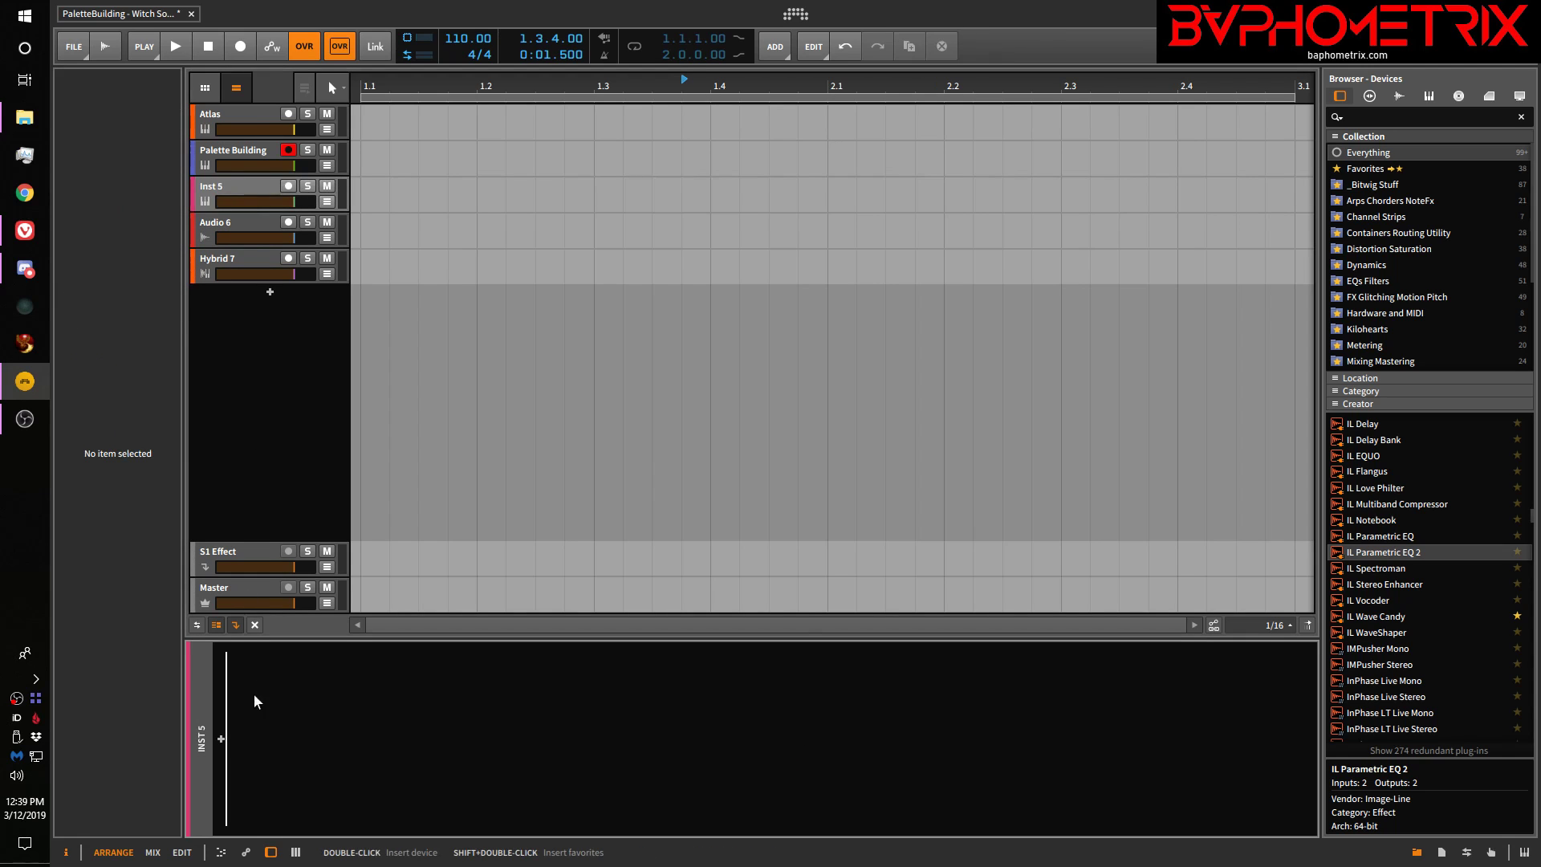
Examine the Instrument devices offered for the empty Inst 5 track, and reset the filter to Any Device Type
{"action": "left_click", "coordinate": [257, 187]}
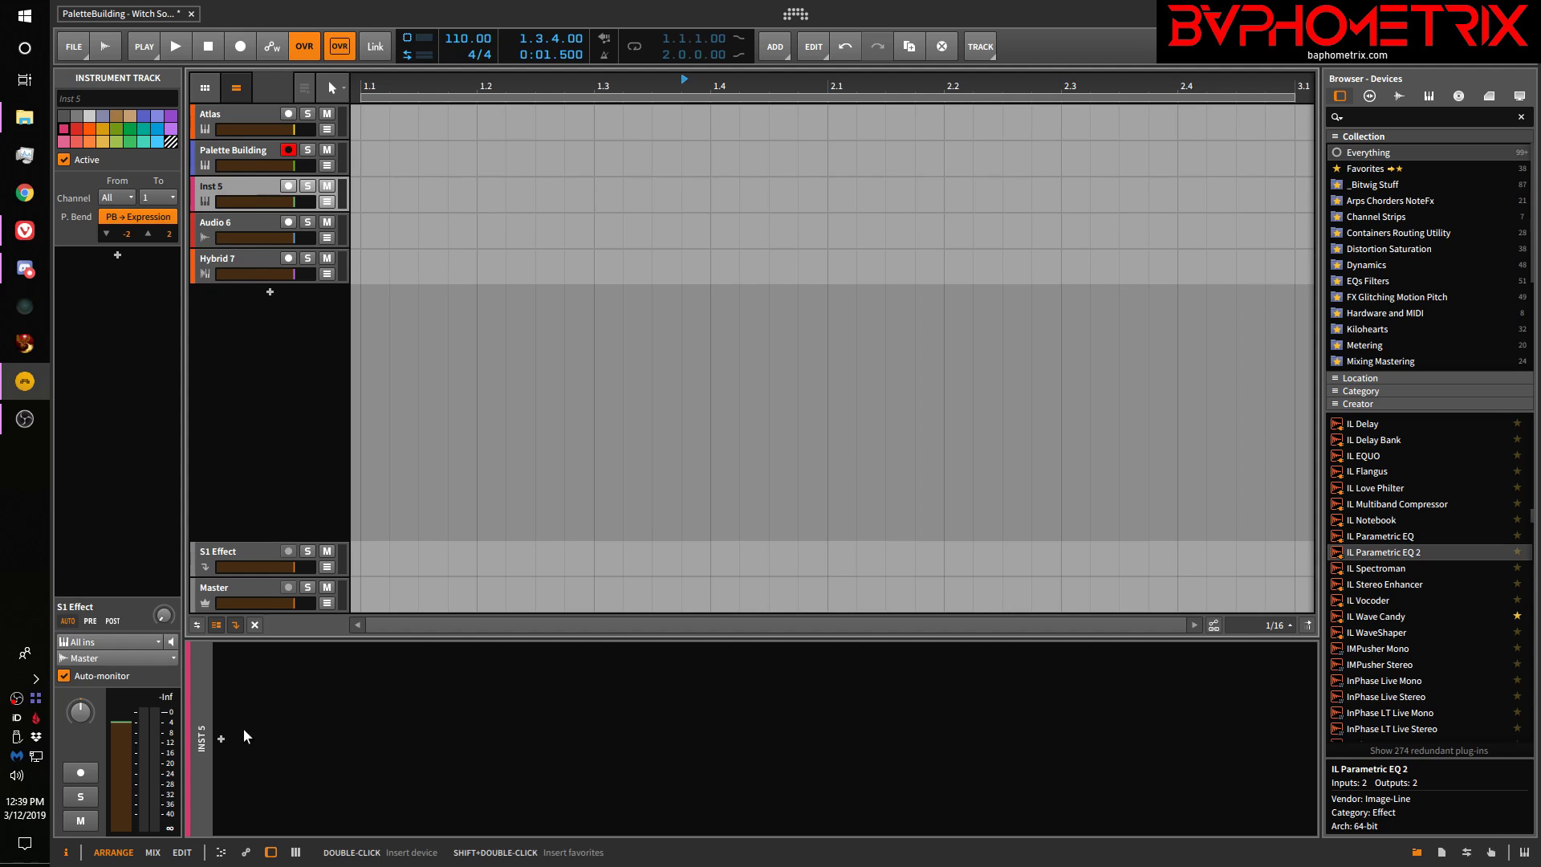
{"action": "left_click", "coordinate": [221, 736]}
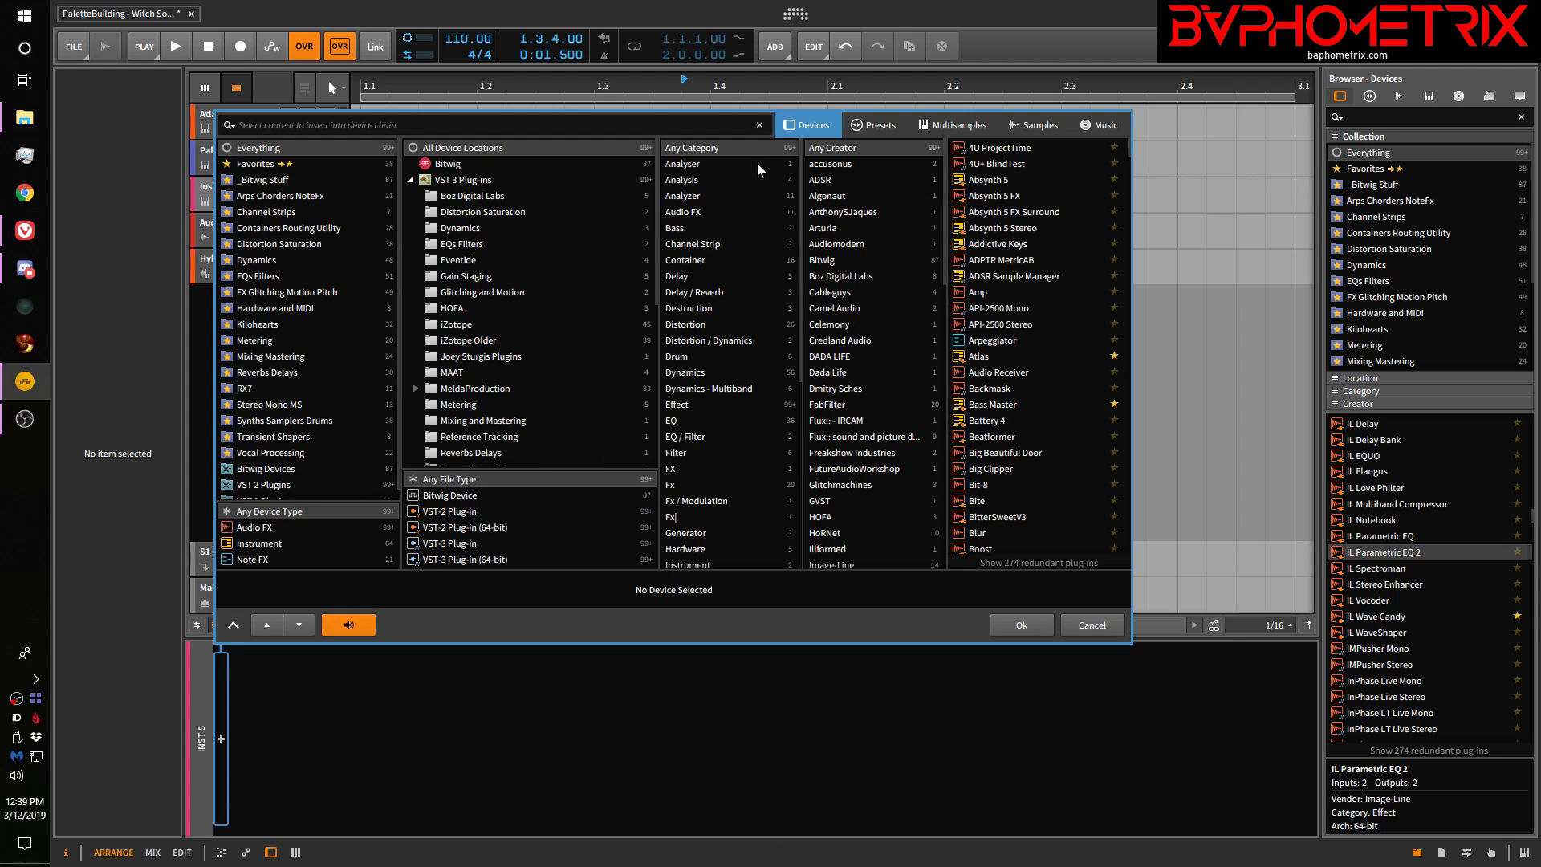
{"action": "left_click", "coordinate": [255, 544]}
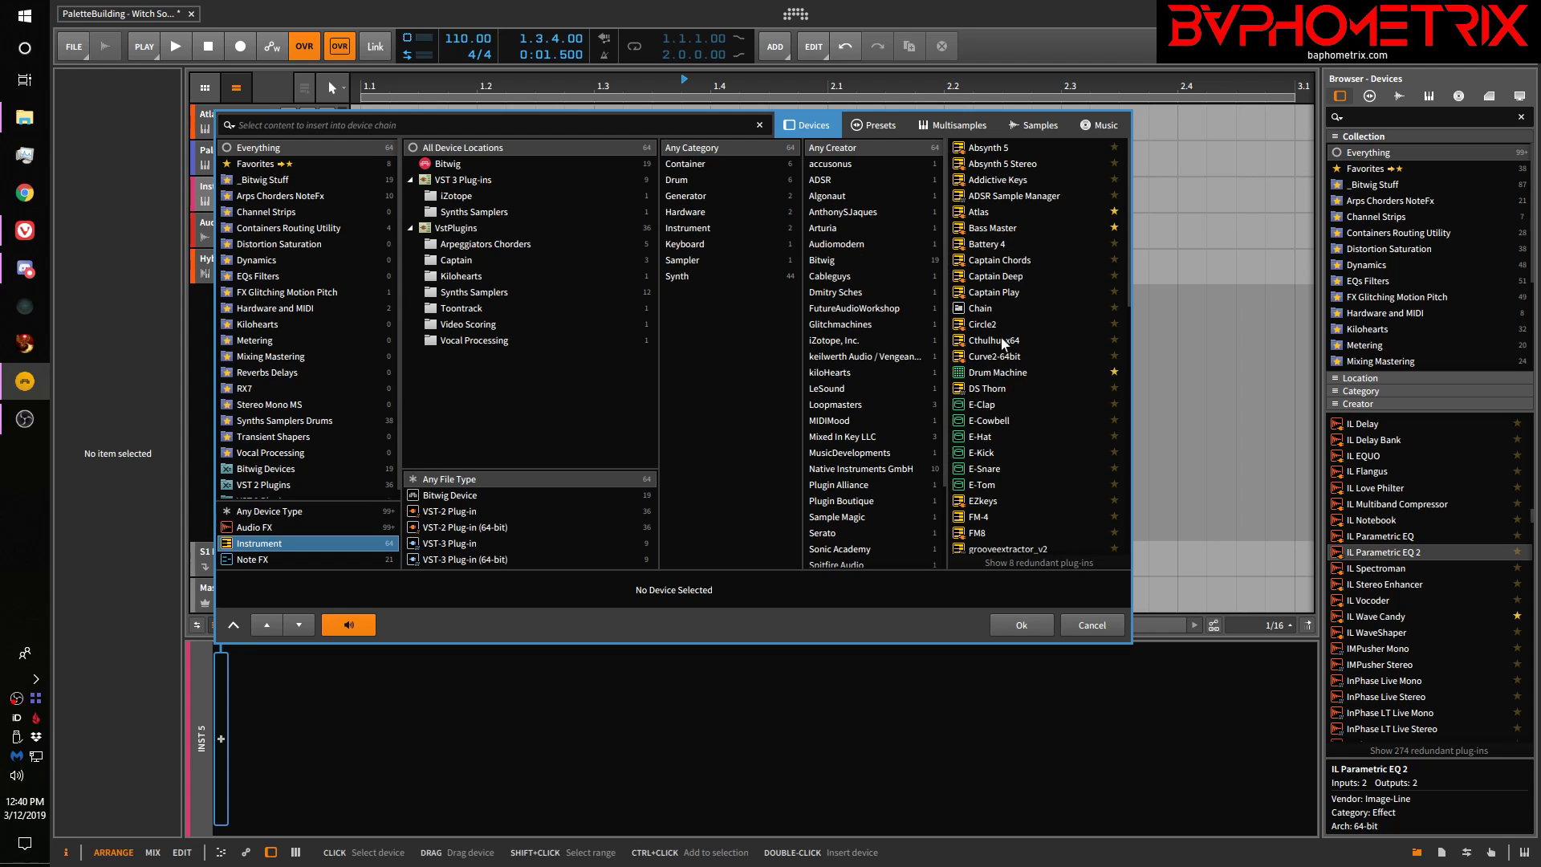
{"action": "scroll", "coordinate": [1021, 347], "scroll_direction": "down", "scroll_amount": 10}
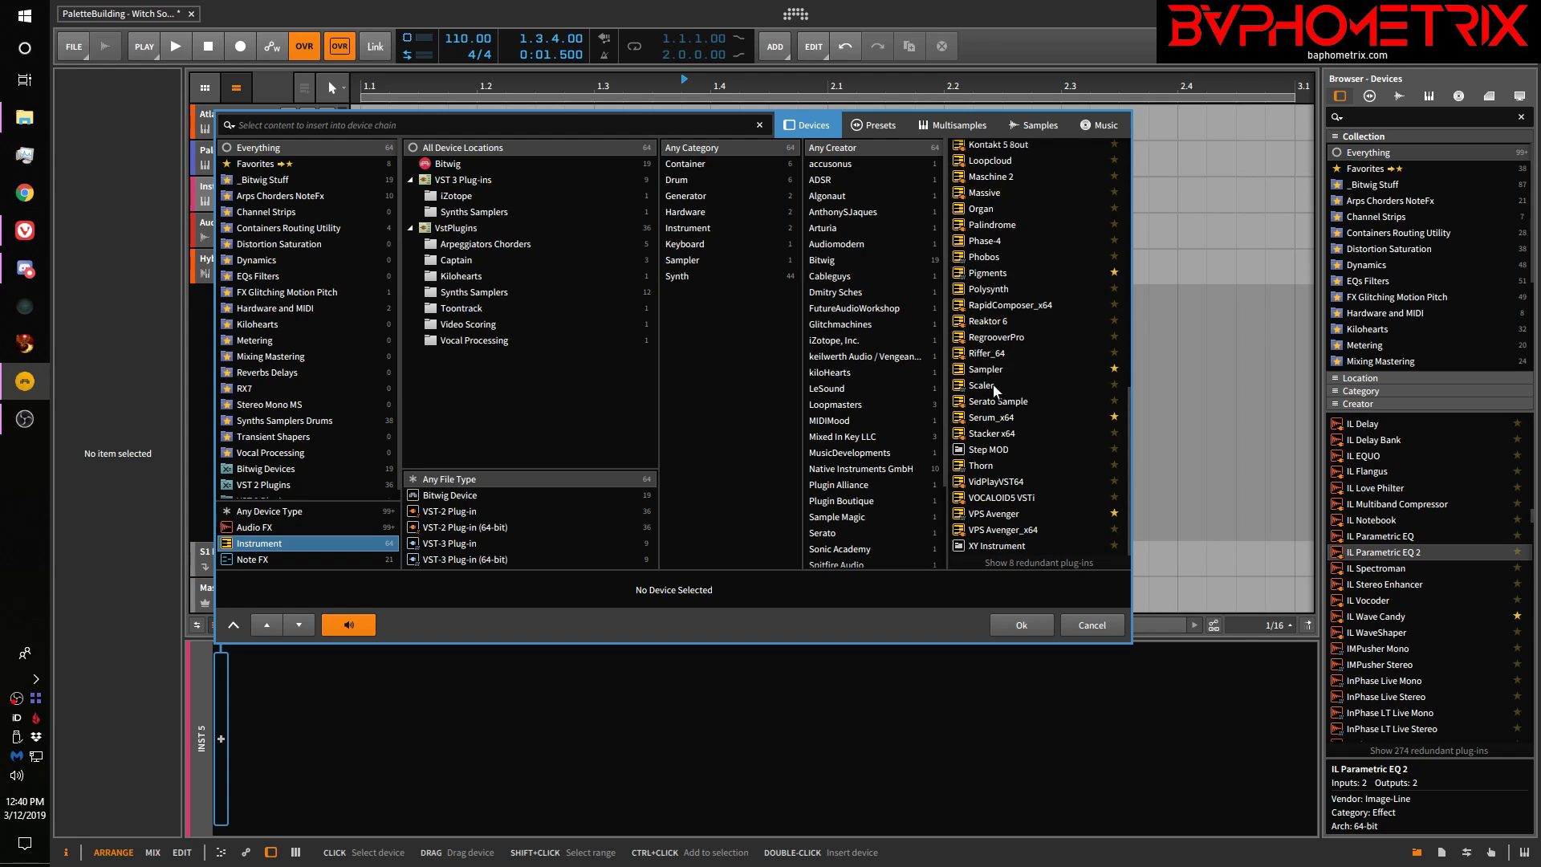
{"action": "scroll", "coordinate": [995, 391], "scroll_direction": "up", "scroll_amount": 10}
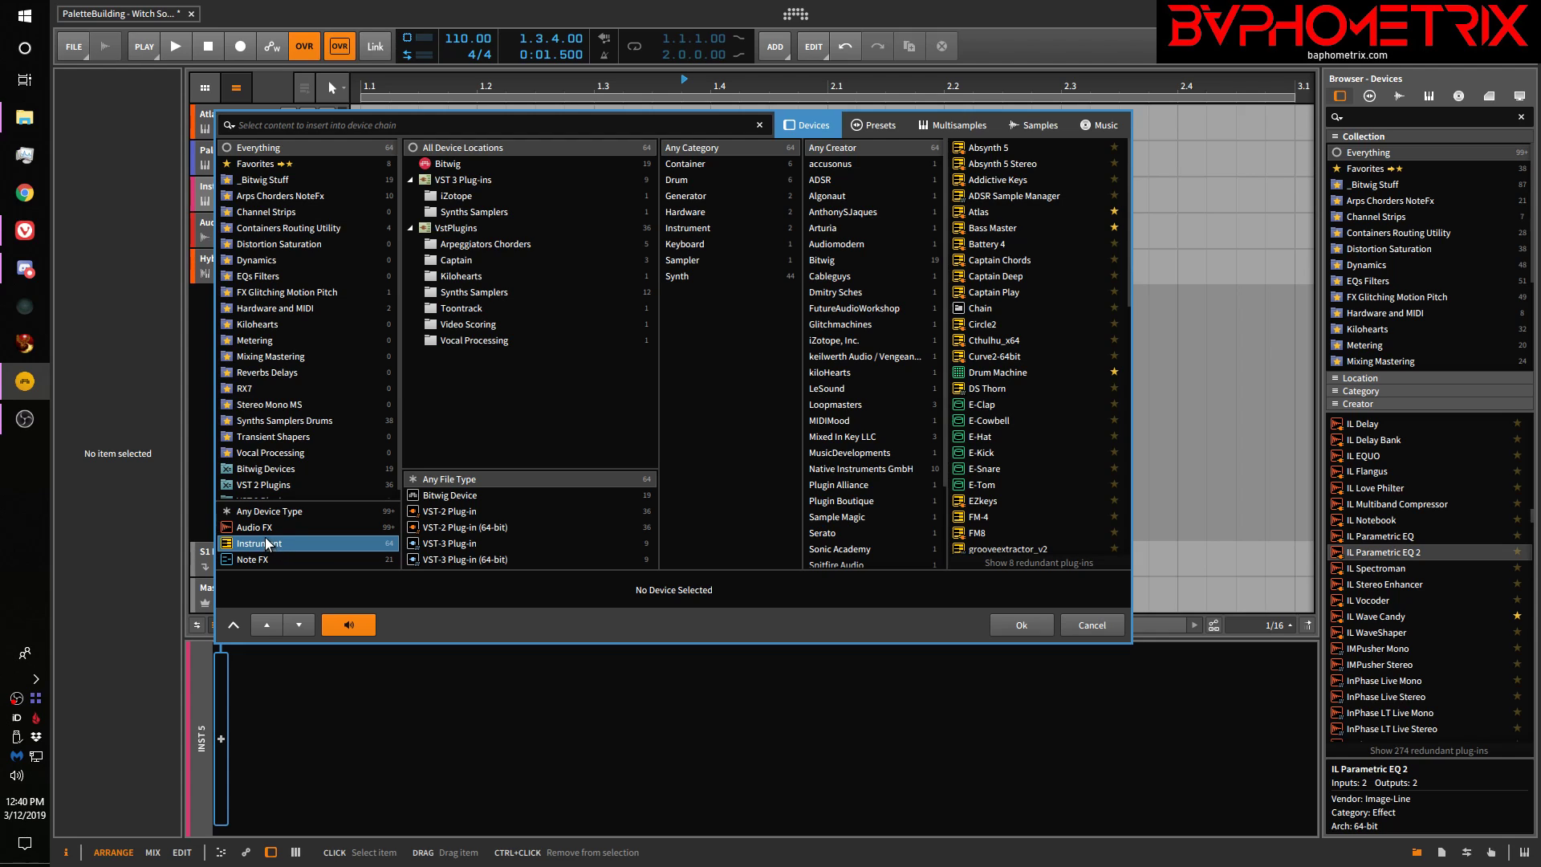
{"action": "left_click", "coordinate": [266, 512]}
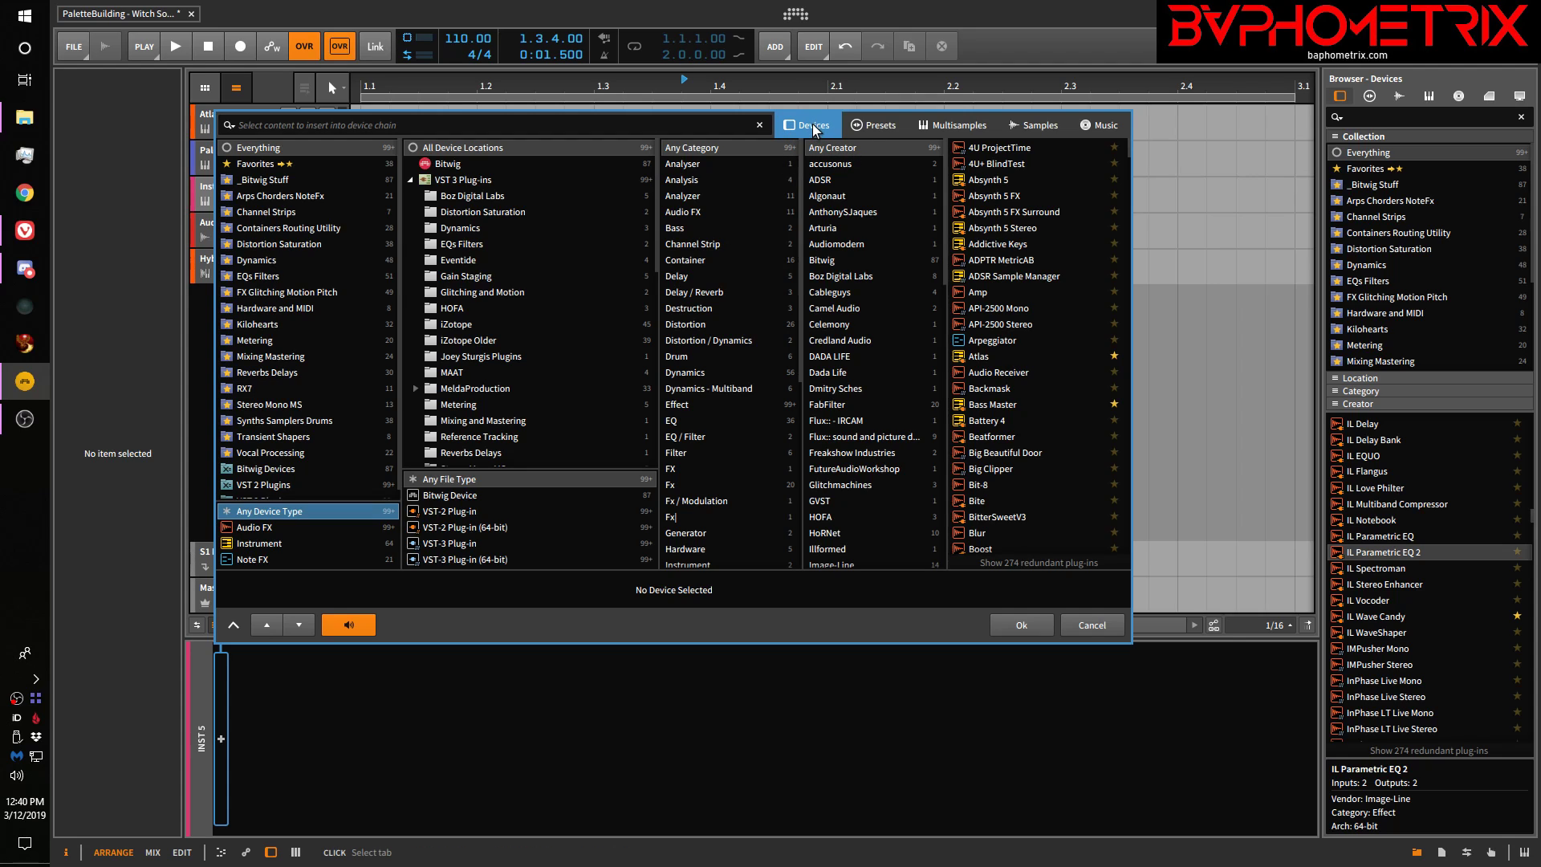
View the presets, multisamples and samples offered in the pop-up browser for the Inst 5 track
{"action": "left_click", "coordinate": [887, 127]}
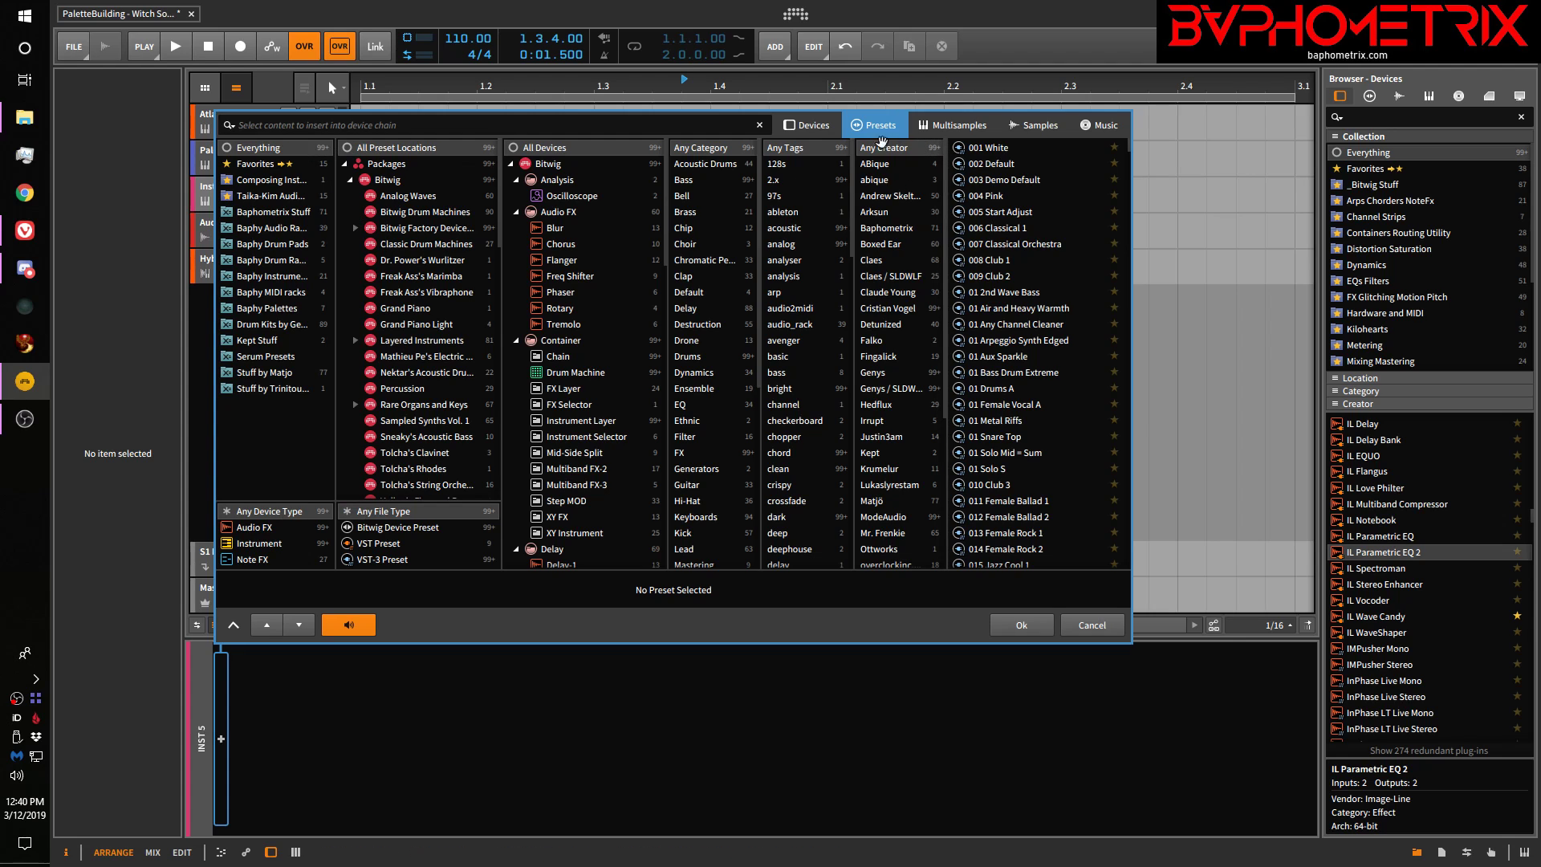
{"action": "left_click", "coordinate": [939, 129]}
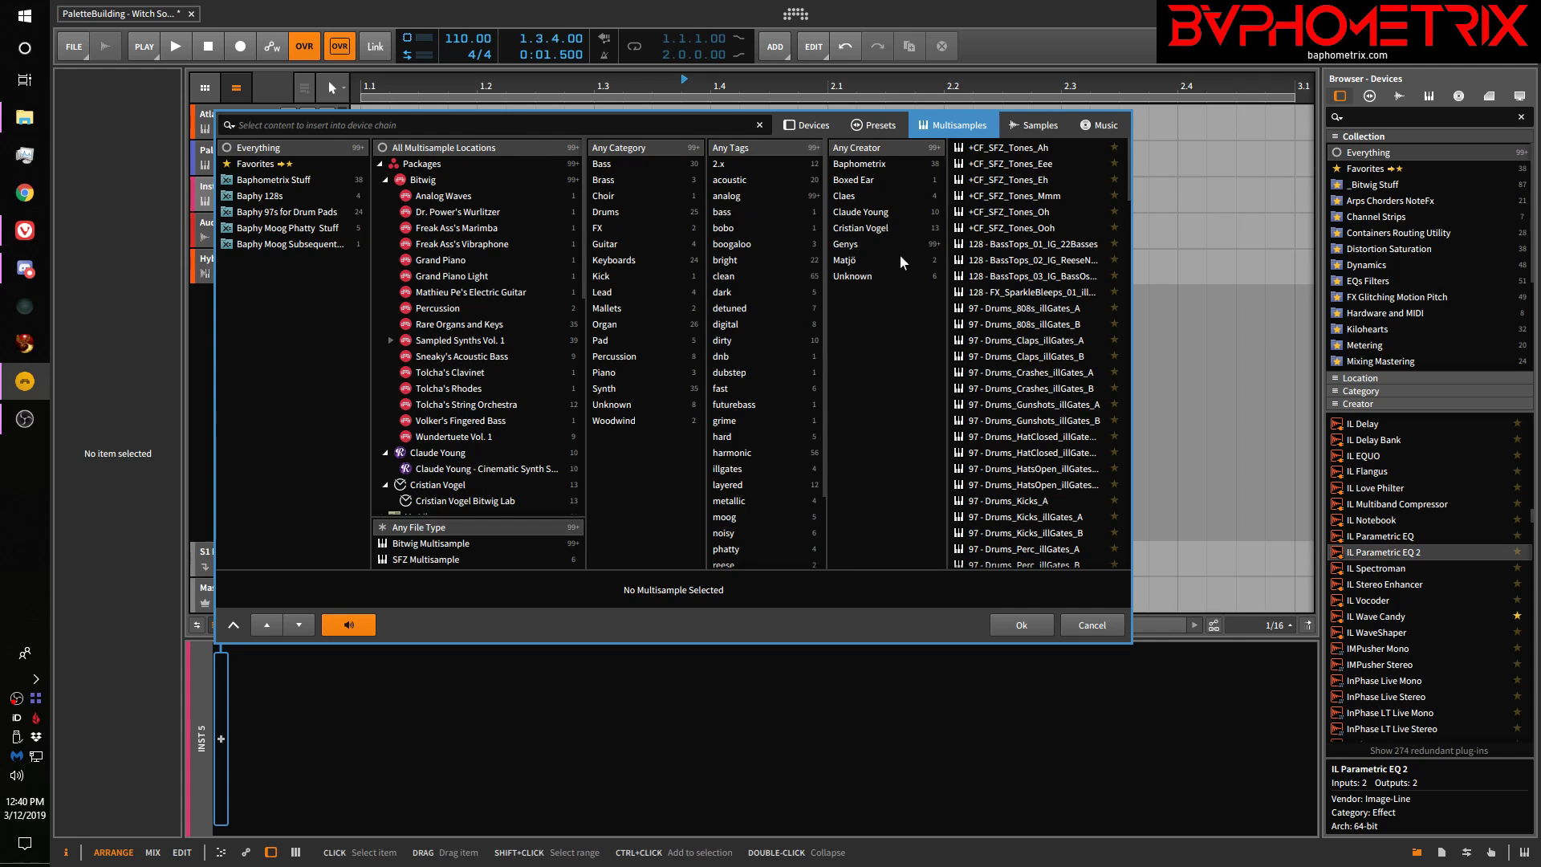
{"action": "left_click", "coordinate": [1042, 125]}
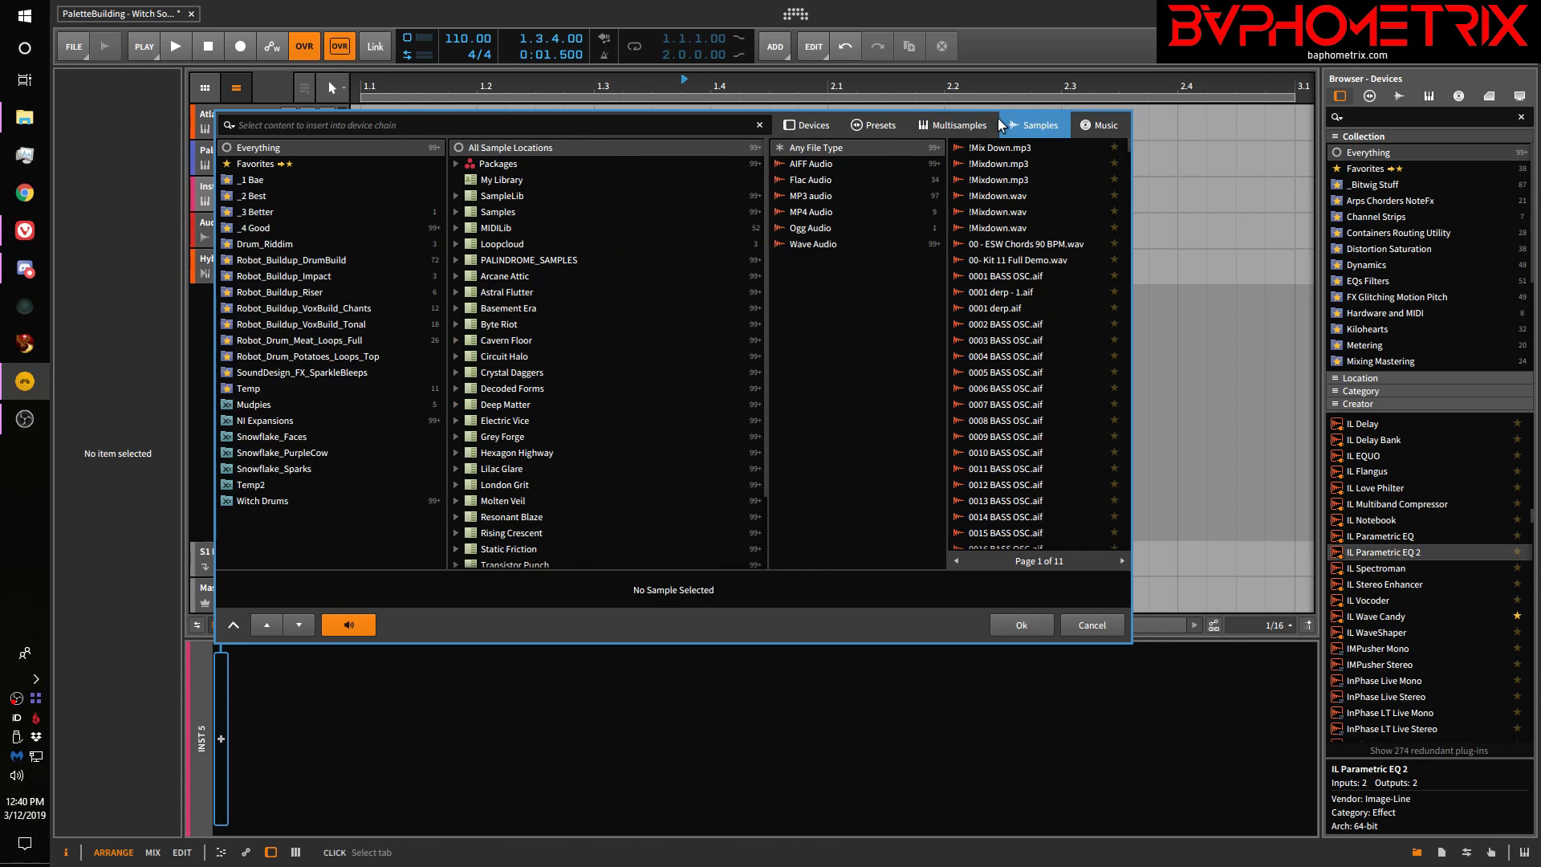
Examine the Packages sample locations and the Electric Vice samples, and reset the filter to All Sample Locations
{"action": "left_click", "coordinate": [456, 164]}
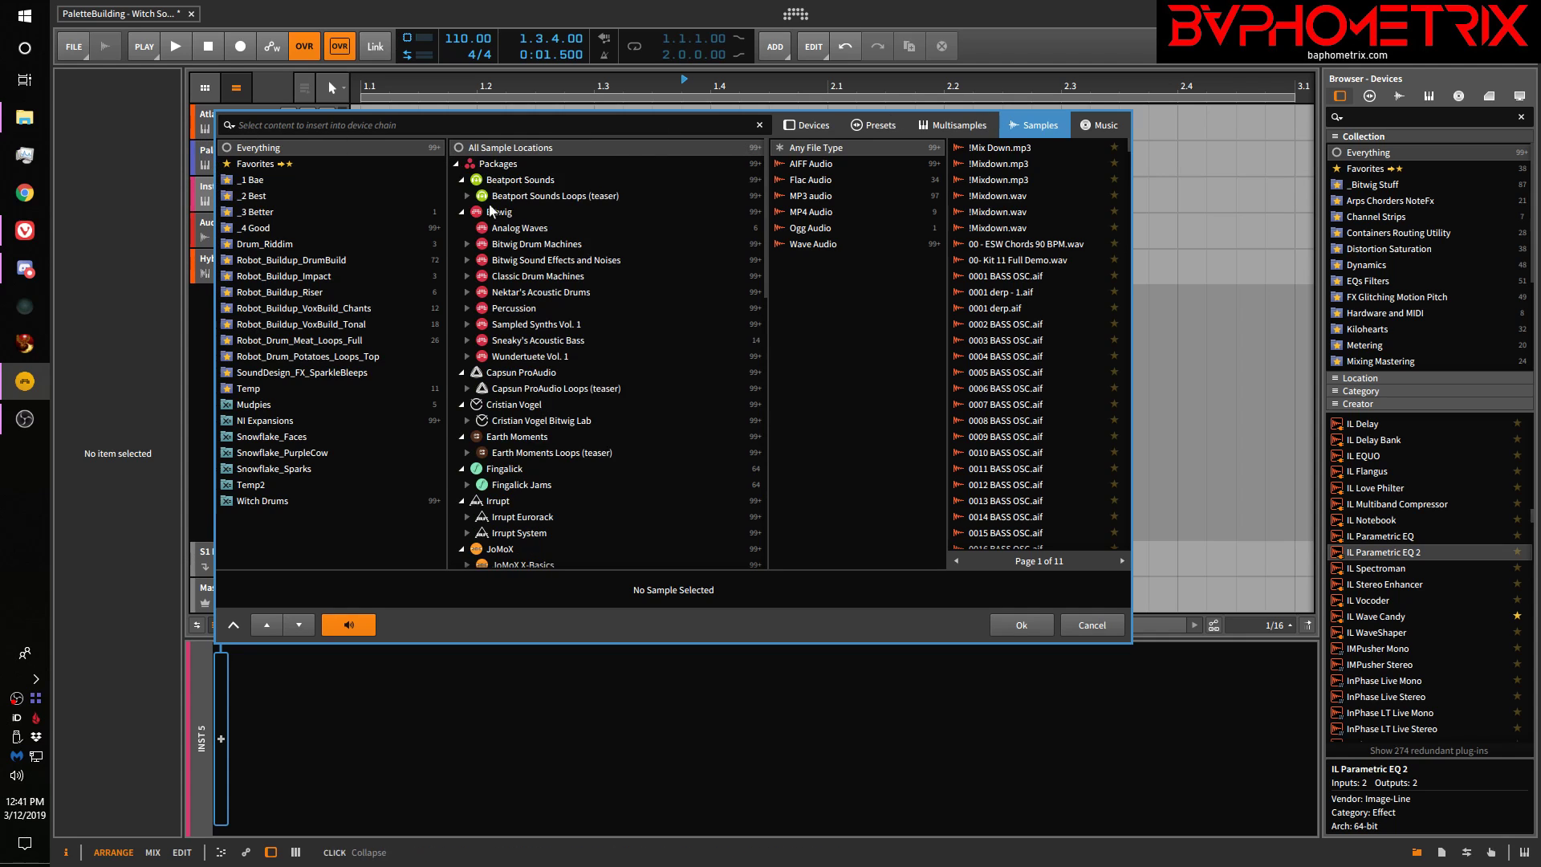
{"action": "scroll", "coordinate": [500, 220], "scroll_direction": "down", "scroll_amount": 10}
{"action": "scroll", "coordinate": [499, 220], "scroll_direction": "up", "scroll_amount": 10}
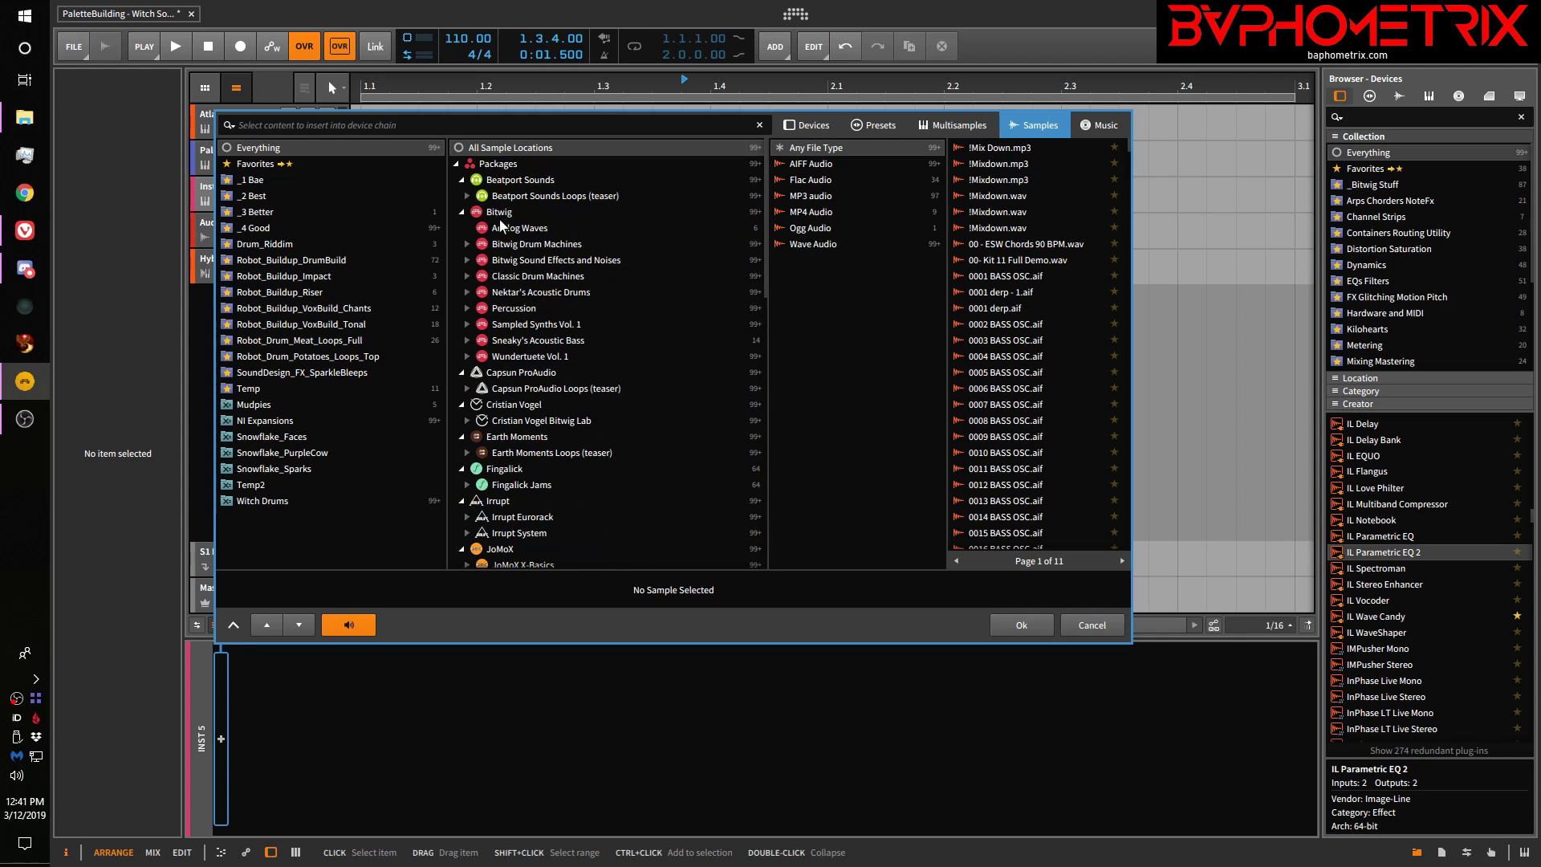
{"action": "left_click", "coordinate": [456, 165]}
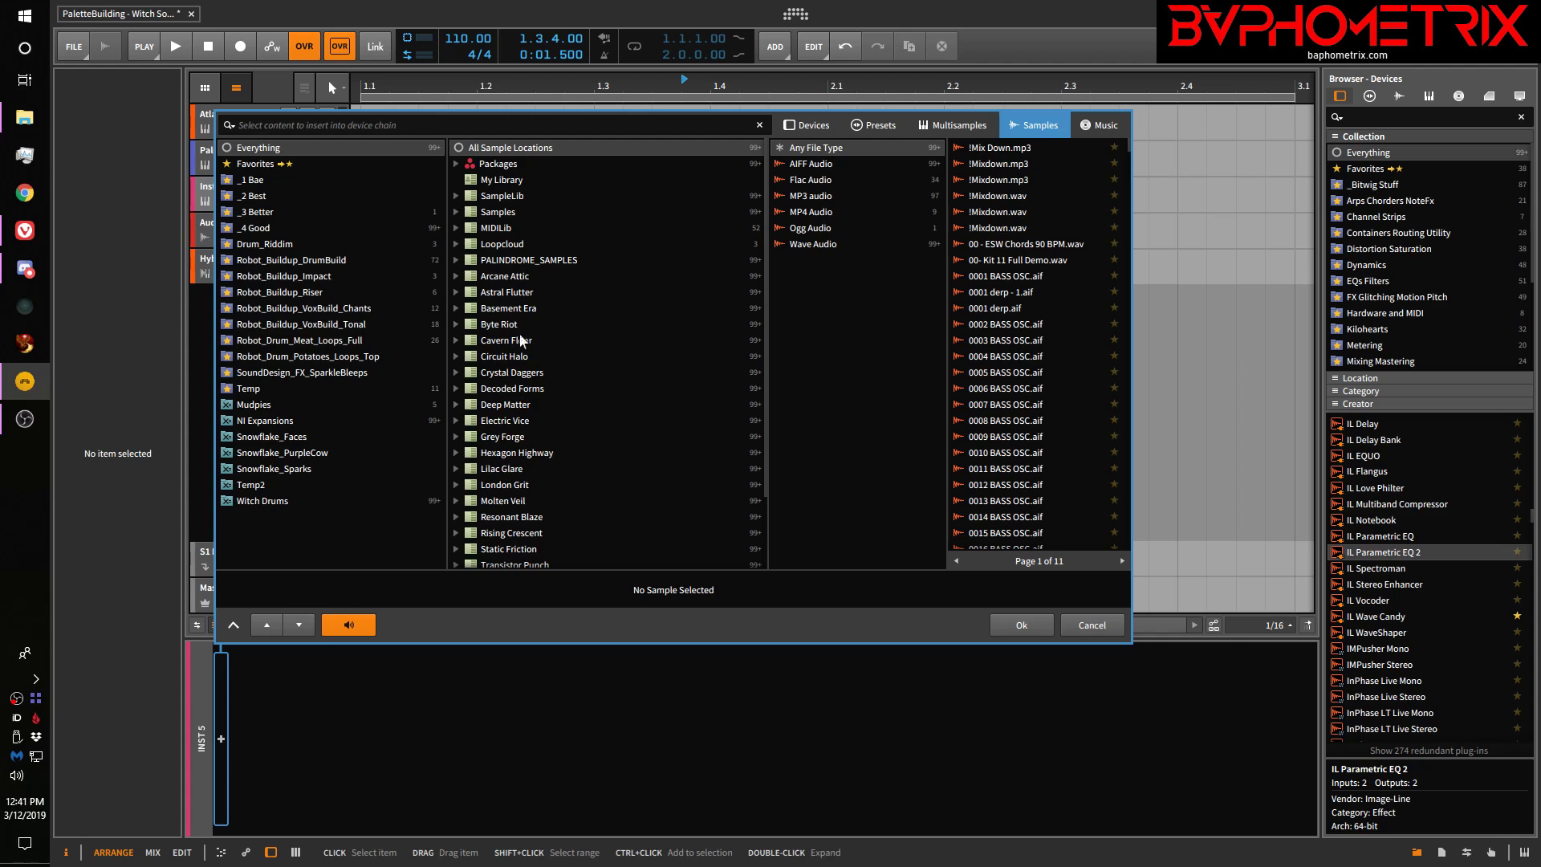
{"action": "left_click", "coordinate": [472, 421]}
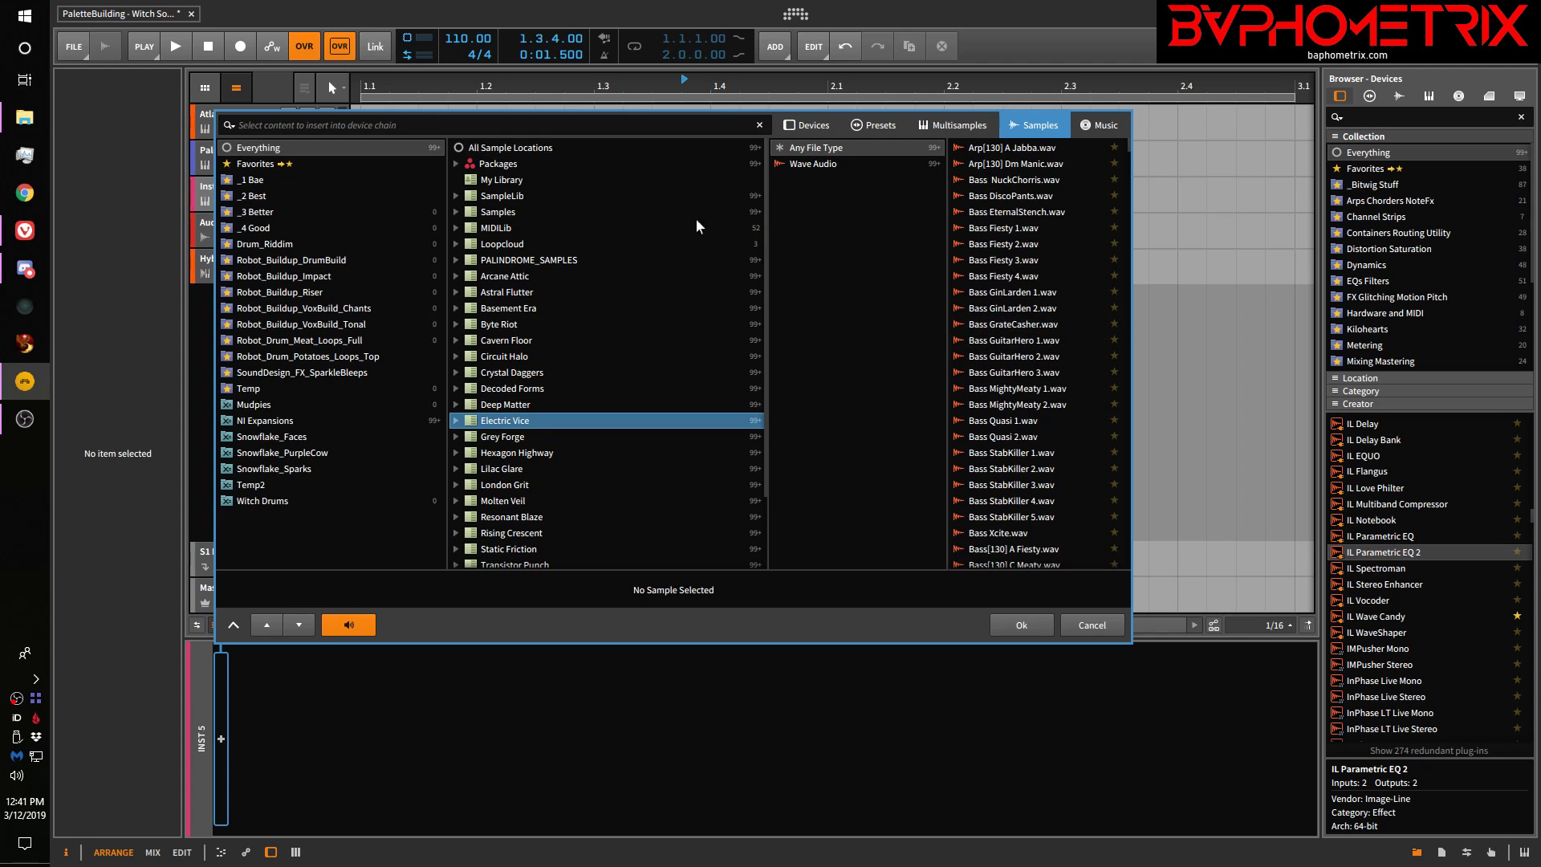
{"action": "left_click", "coordinate": [537, 145]}
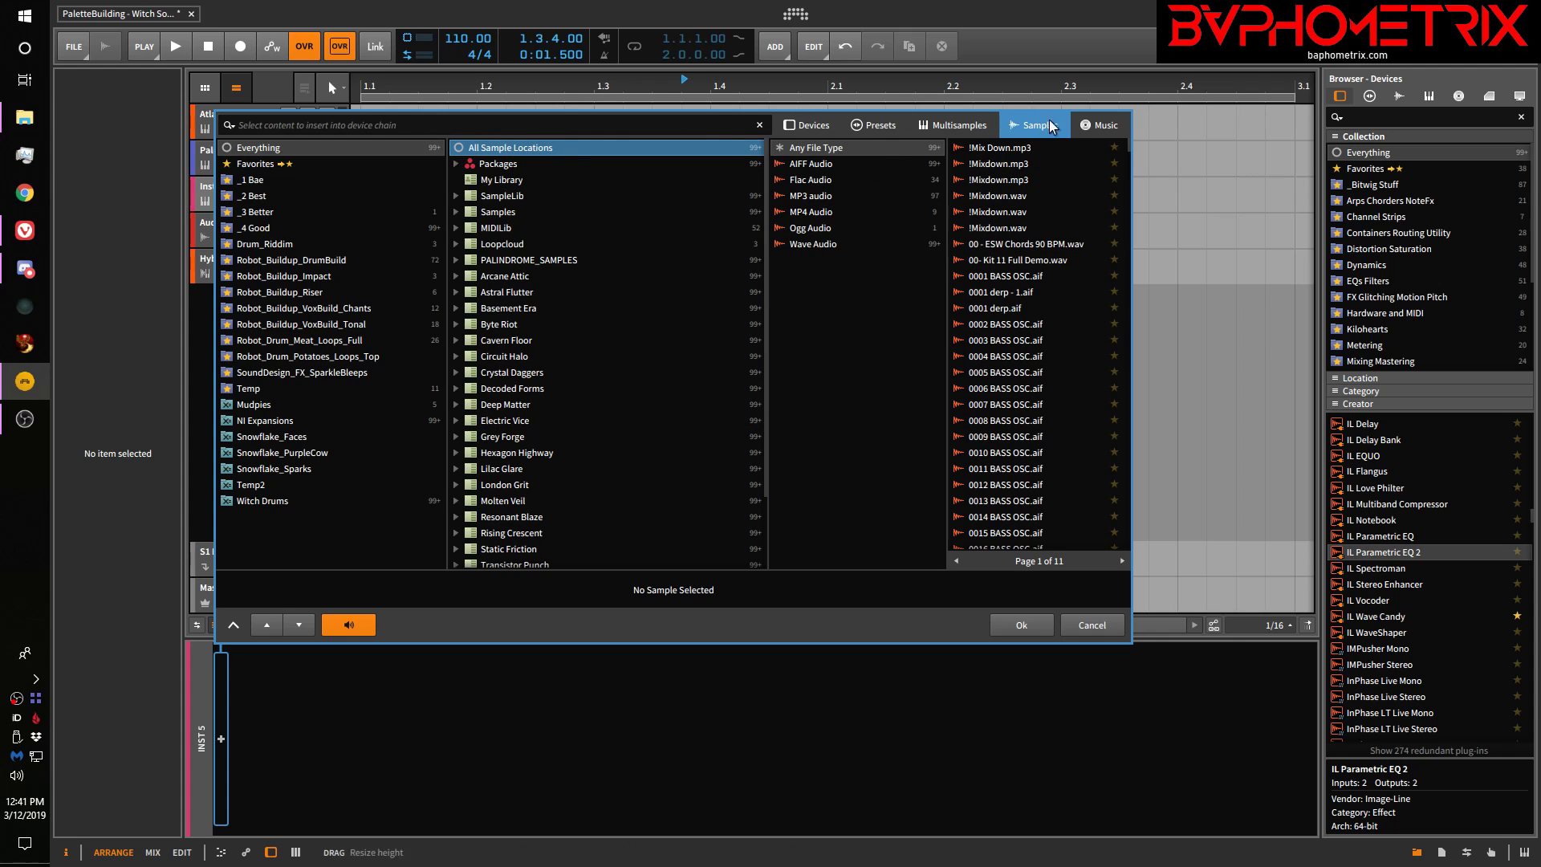
View the music content in the pop-up browser and return through the other content types to the devices
{"action": "left_click", "coordinate": [1090, 125]}
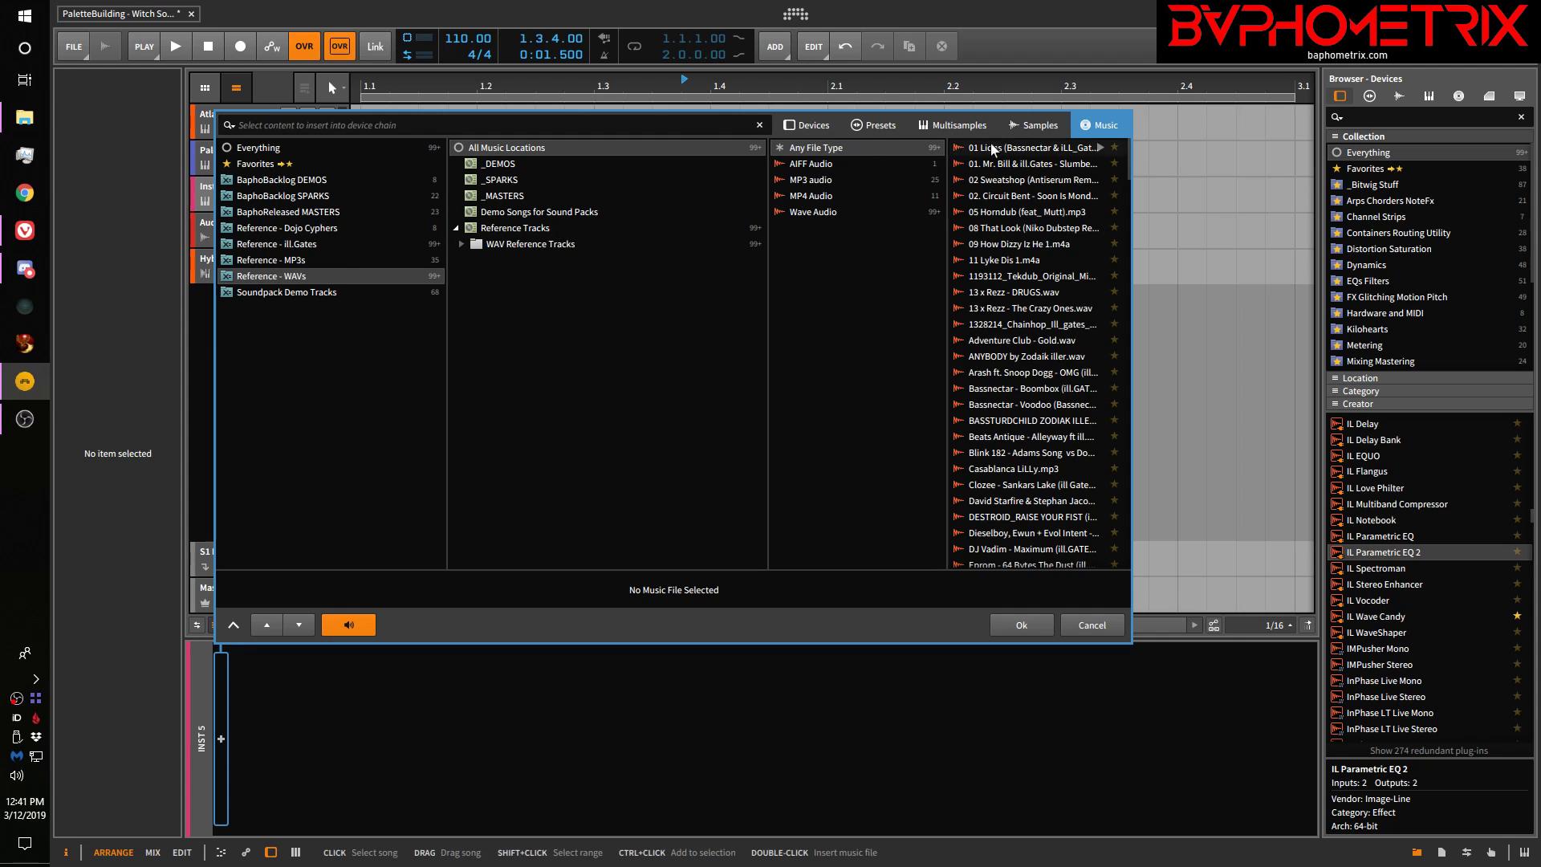
{"action": "left_click", "coordinate": [1036, 126]}
{"action": "left_click", "coordinate": [917, 125]}
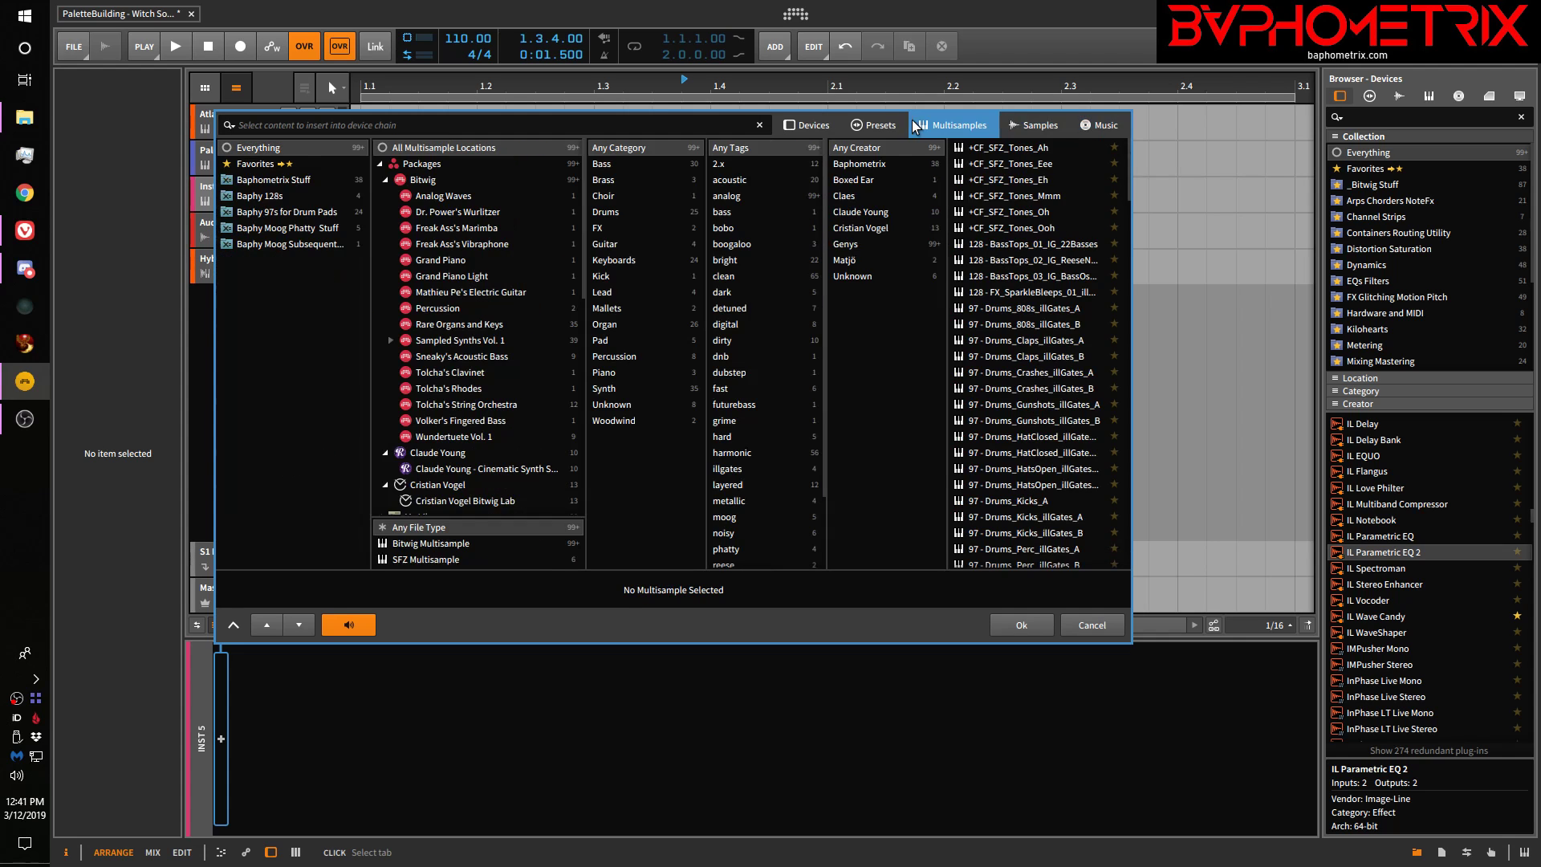
{"action": "left_click", "coordinate": [897, 121]}
{"action": "left_click", "coordinate": [817, 125]}
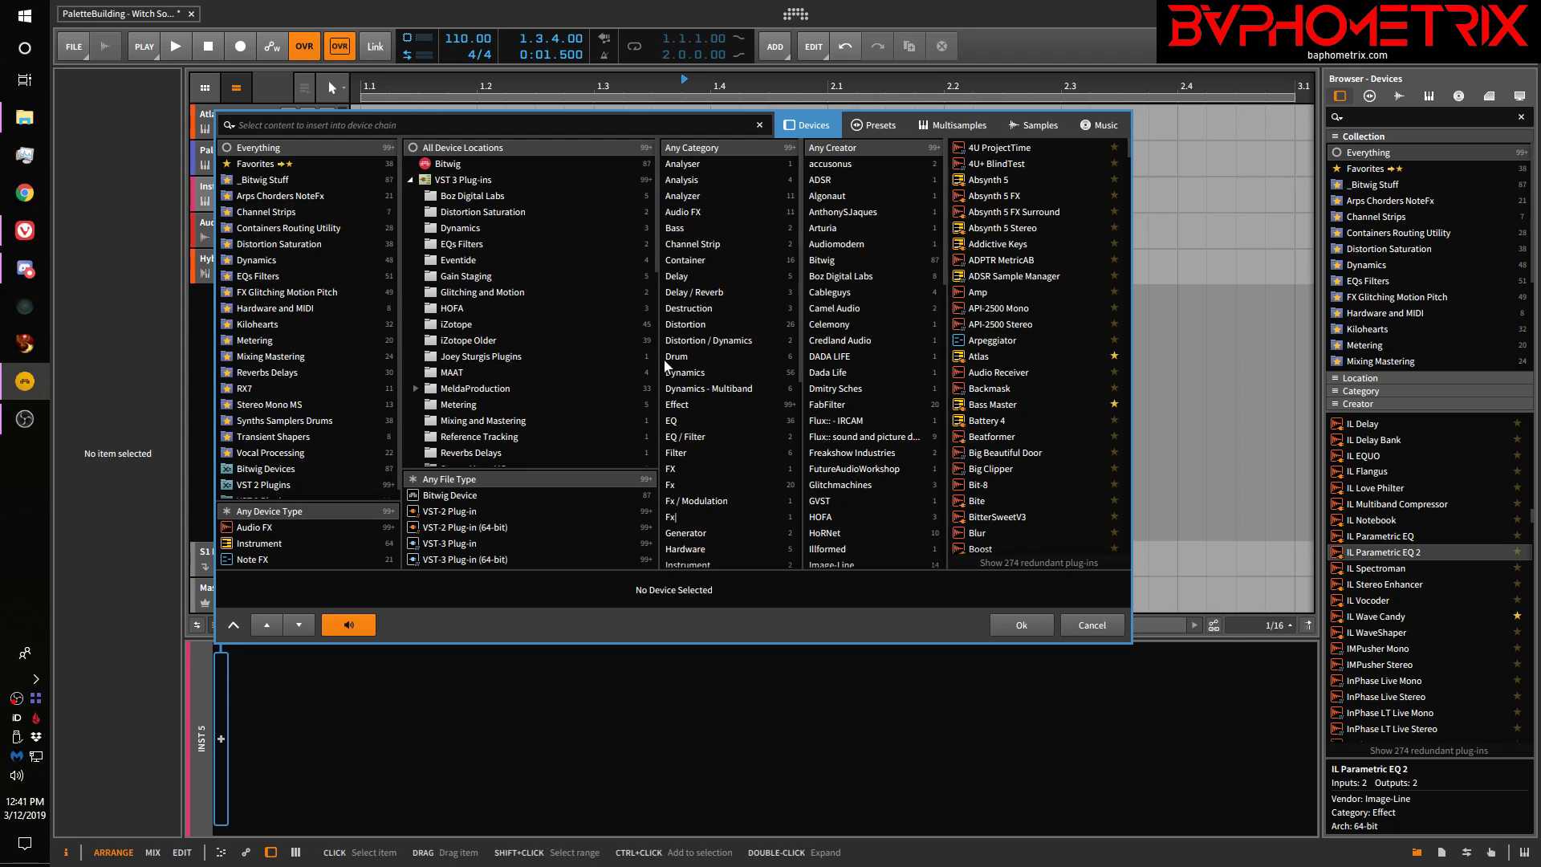
Check the remember-filters option for adding to the empty Inst 5 track, and close the pop-up browser without inserting anything
{"action": "right_click", "coordinate": [526, 592]}
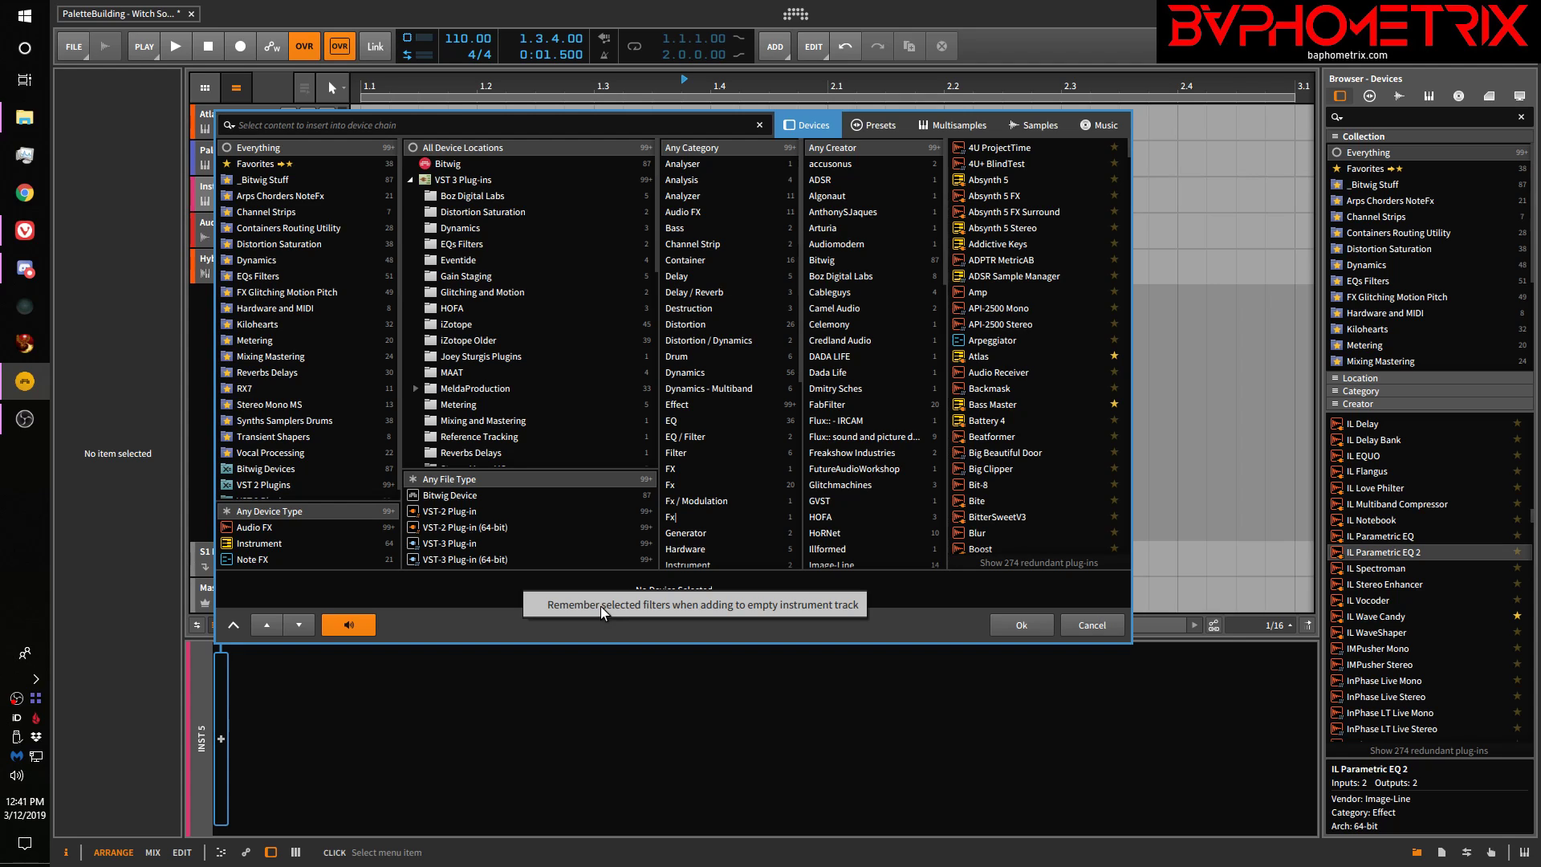
{"action": "left_click", "coordinate": [1093, 624]}
{"action": "left_click", "coordinate": [1093, 624]}
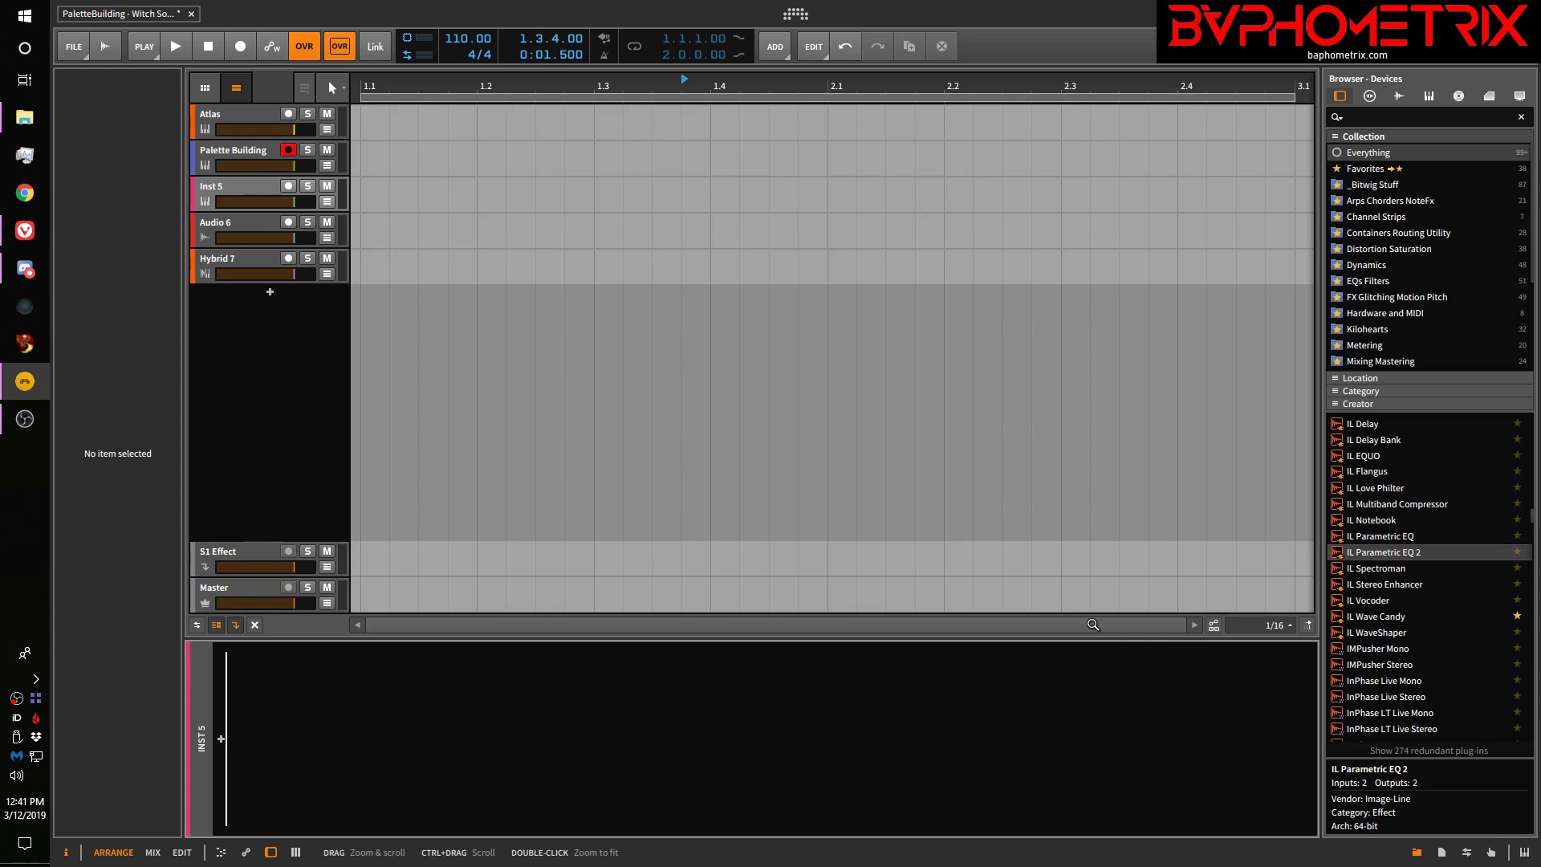
Search the pop-up browser for "poly" and insert the Polysynth device on the Inst 5 track
{"action": "key", "text": "b"}
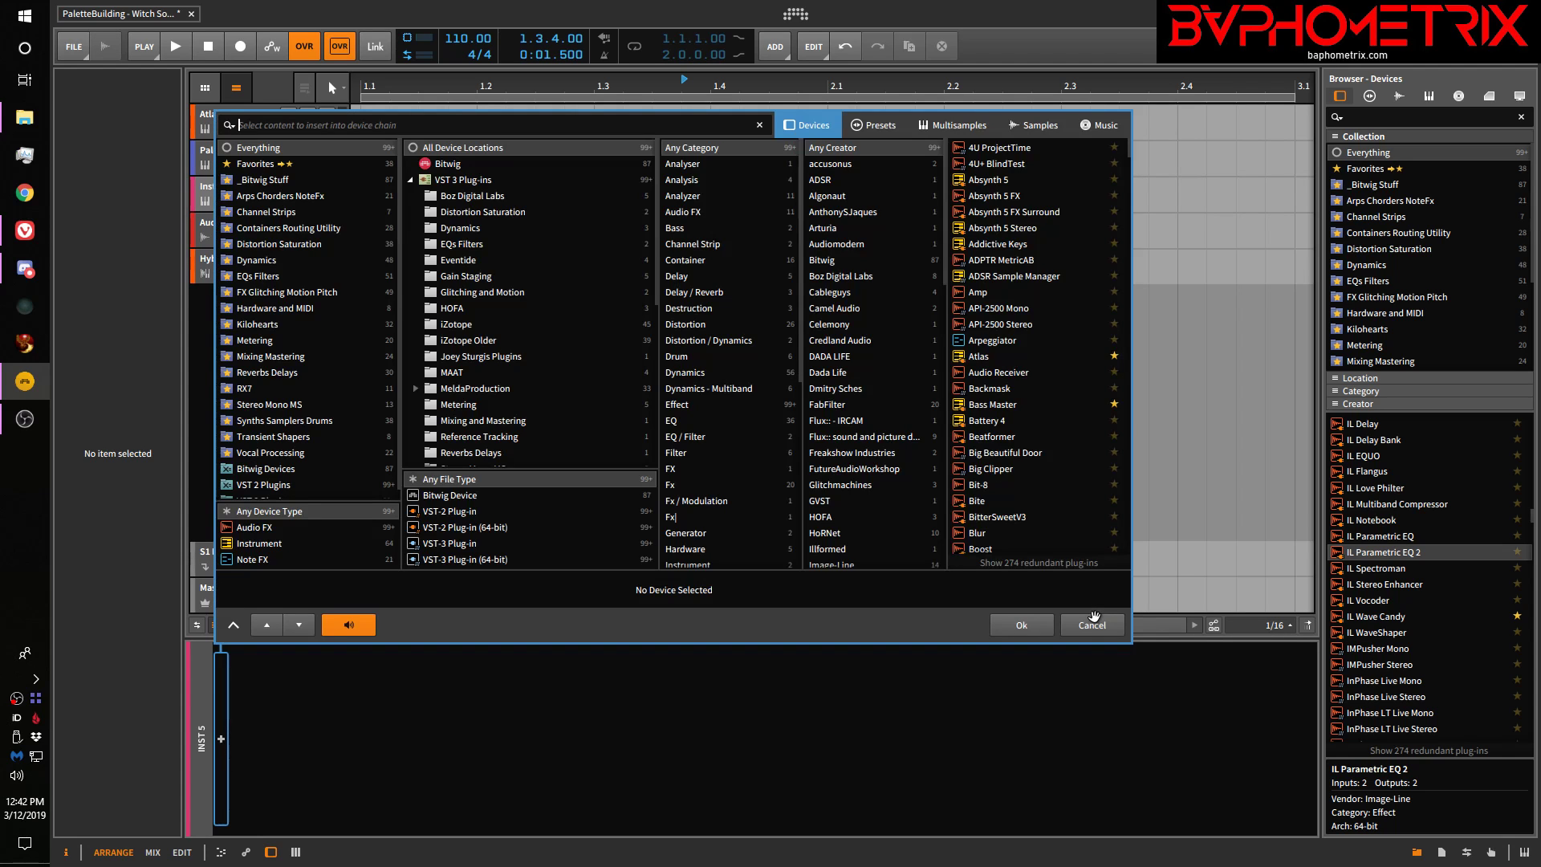
{"action": "type", "text": "poly"}
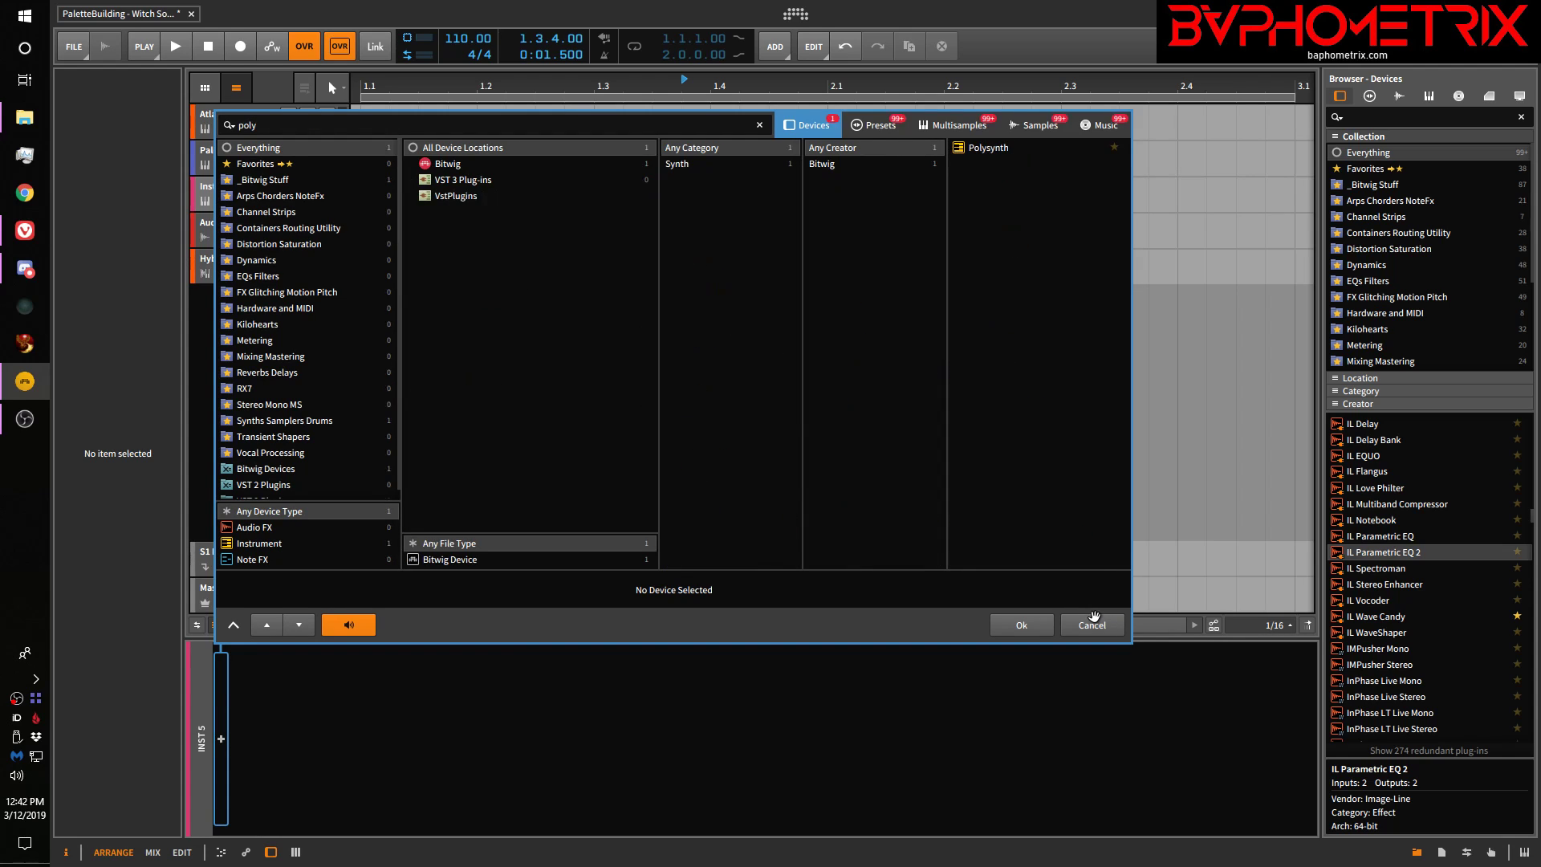
{"action": "key", "text": "Down"}
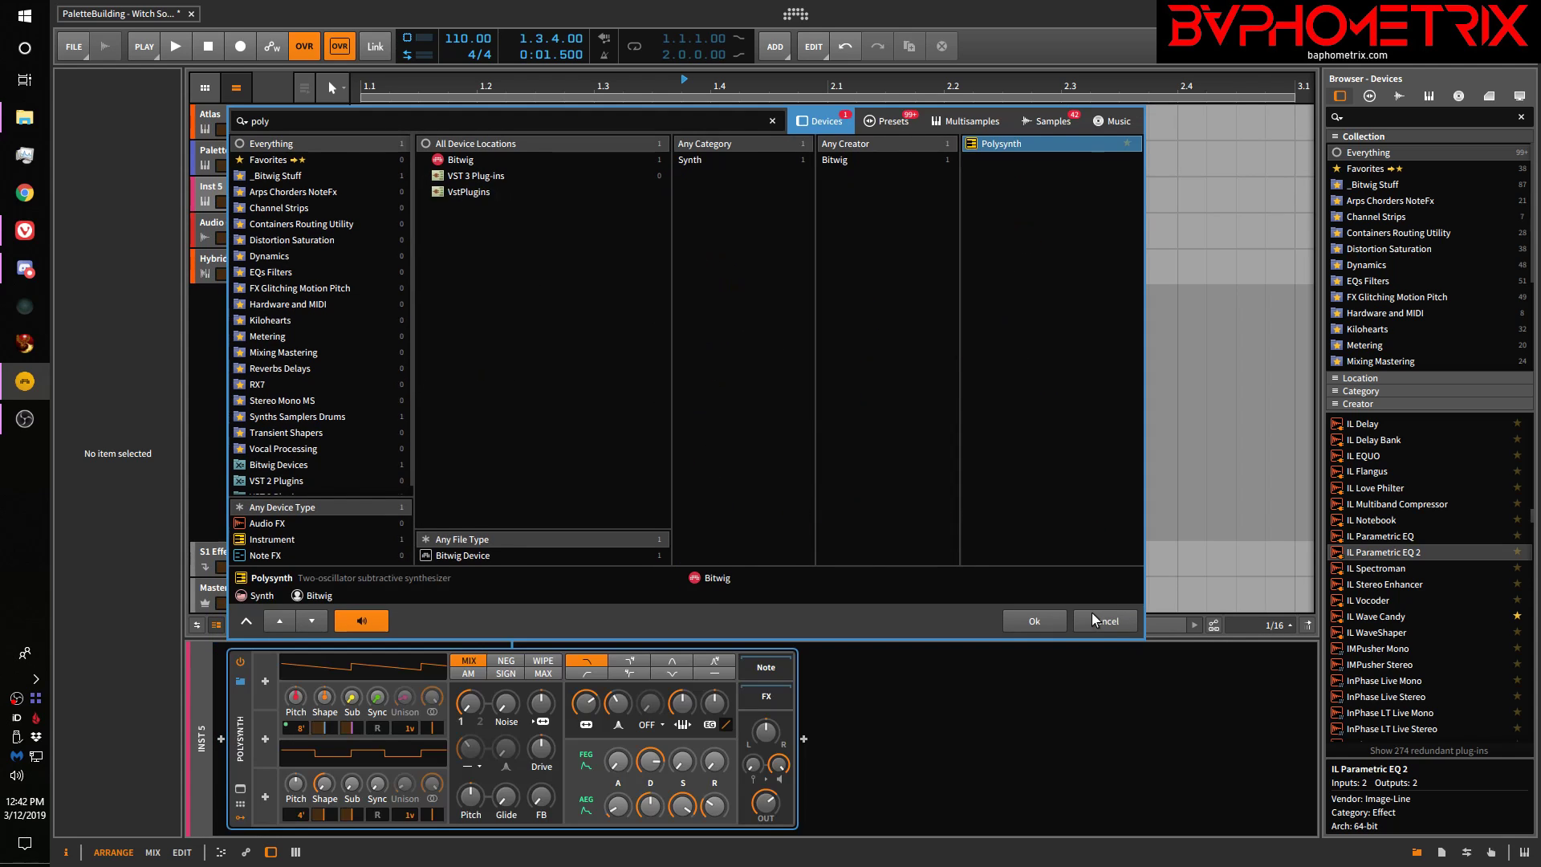
{"action": "key", "text": "Return"}
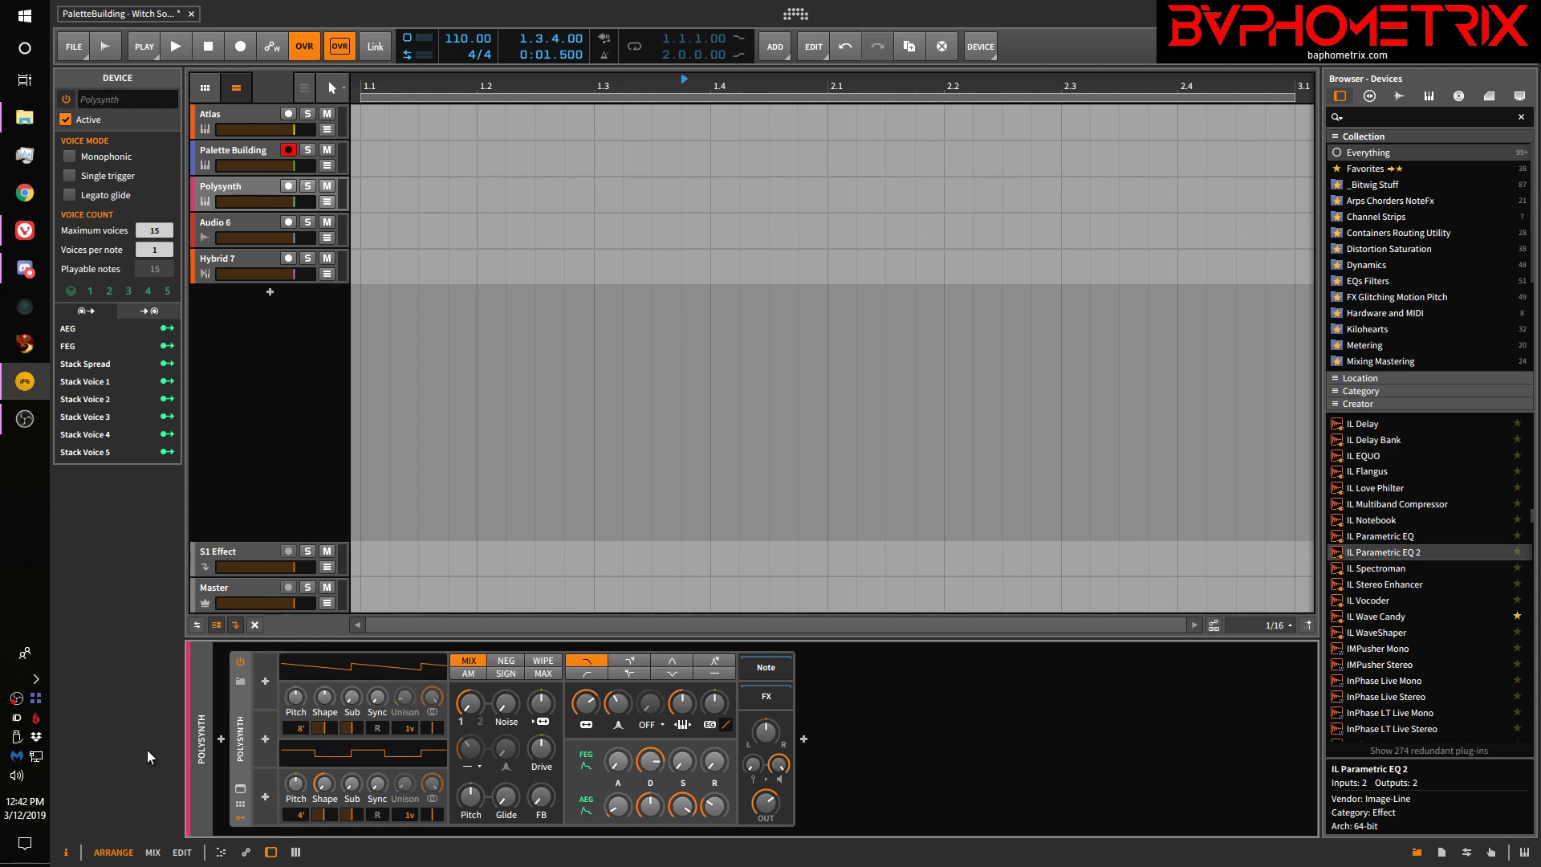
View the devices, presets, multisamples, samples and music offered for the slot before Polysynth, including the Packages sample locations
{"action": "left_click", "coordinate": [221, 740]}
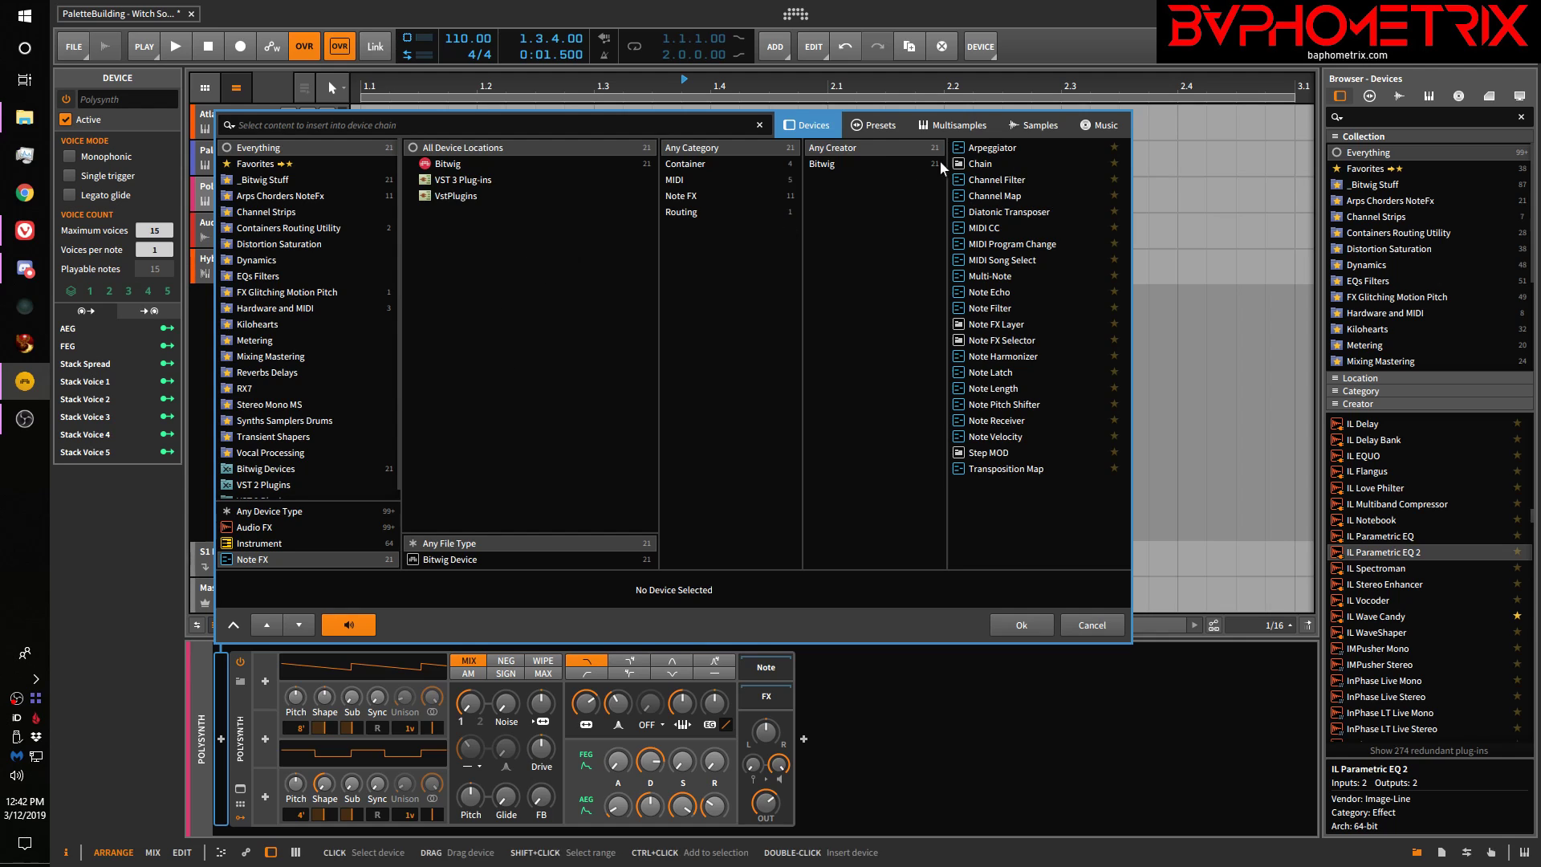
{"action": "left_click", "coordinate": [882, 127]}
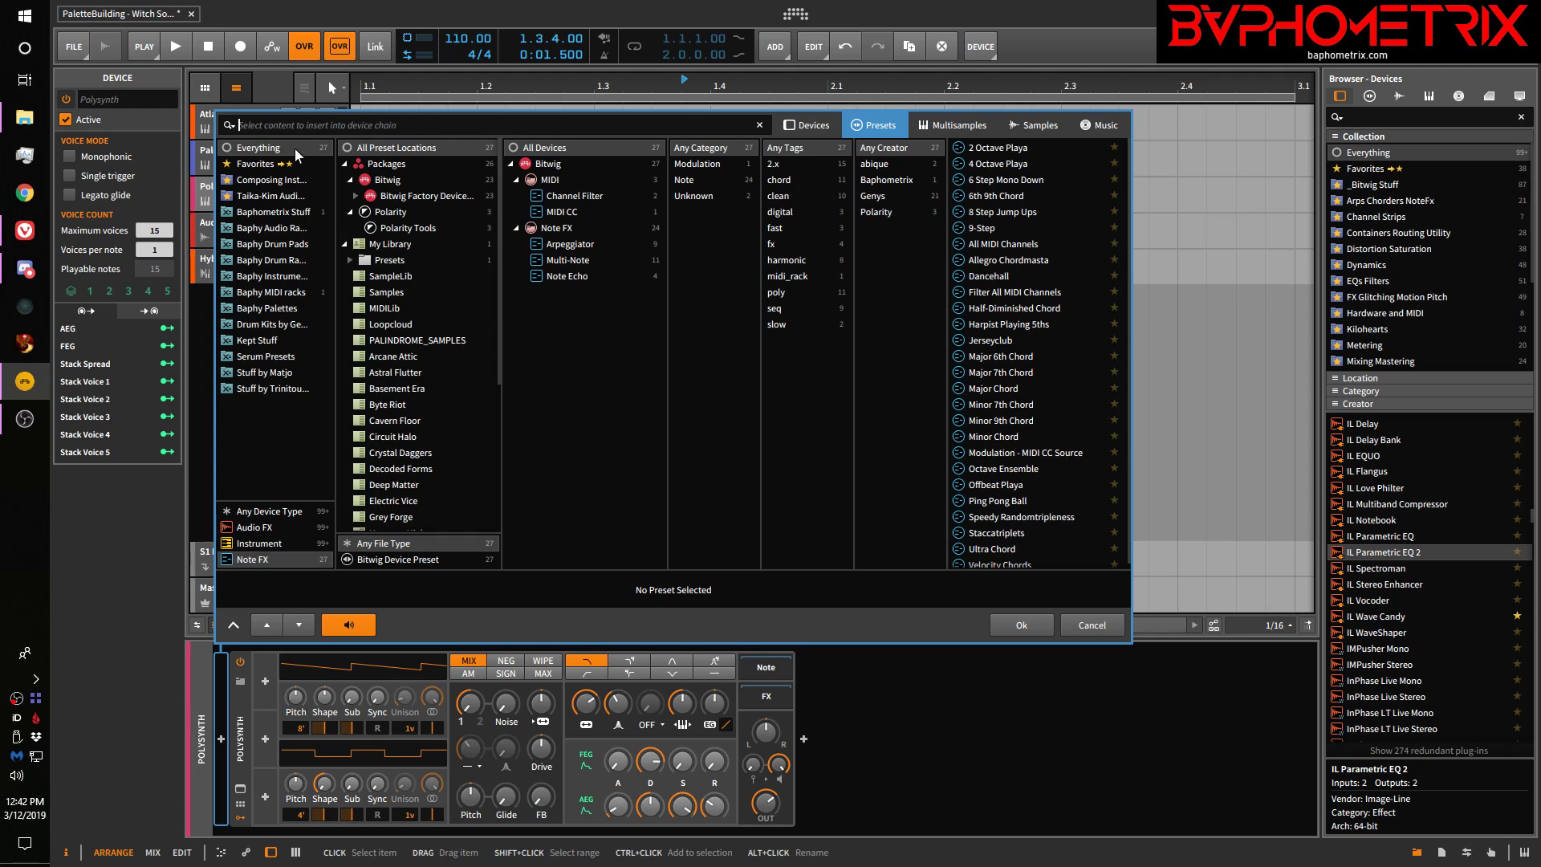
{"action": "left_click", "coordinate": [949, 126]}
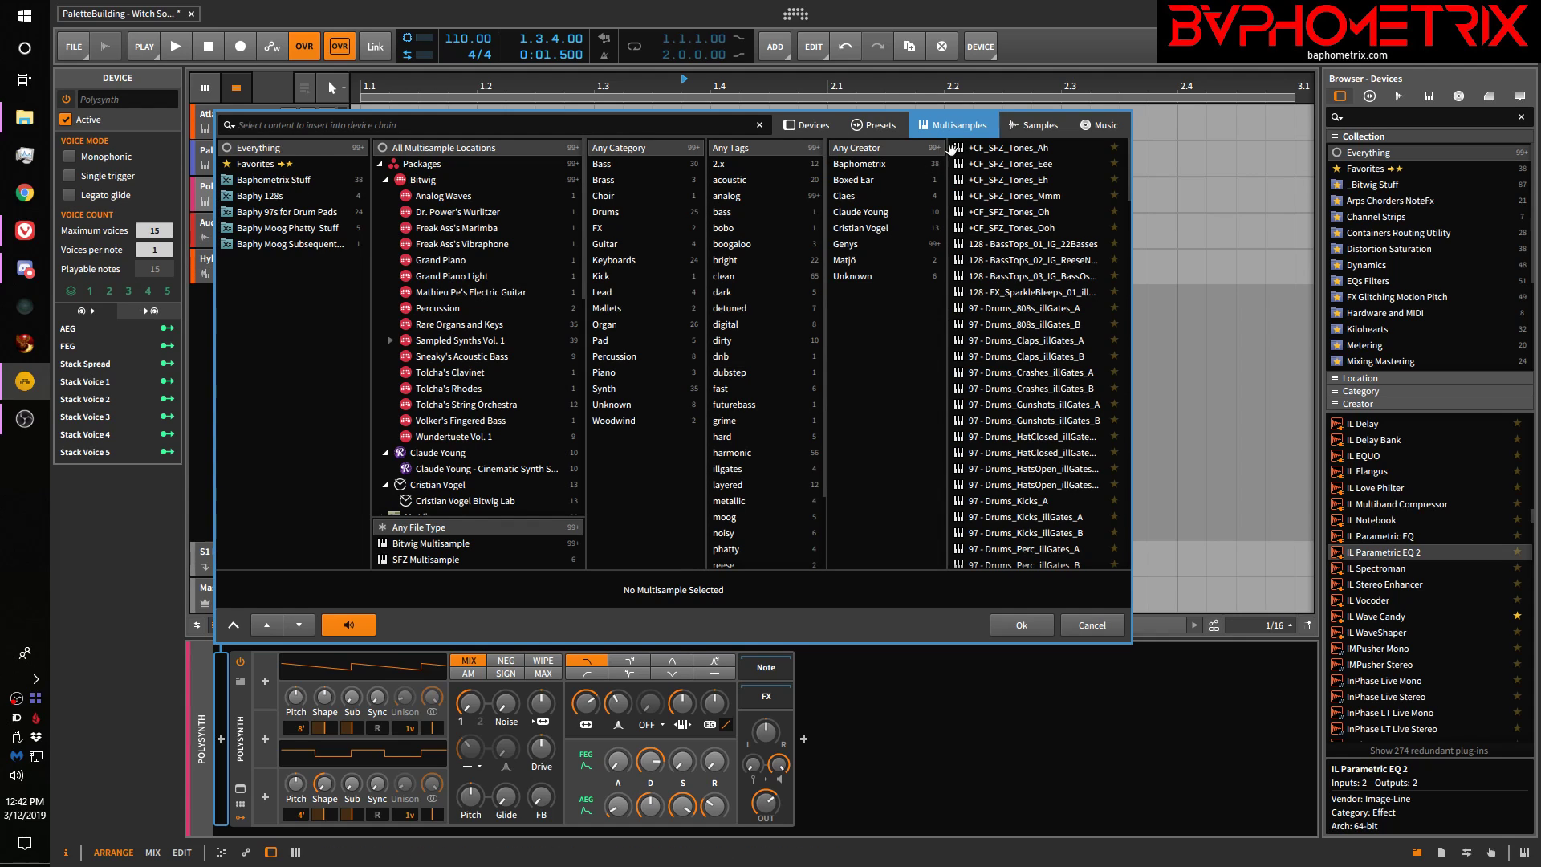
{"action": "left_click", "coordinate": [1027, 128]}
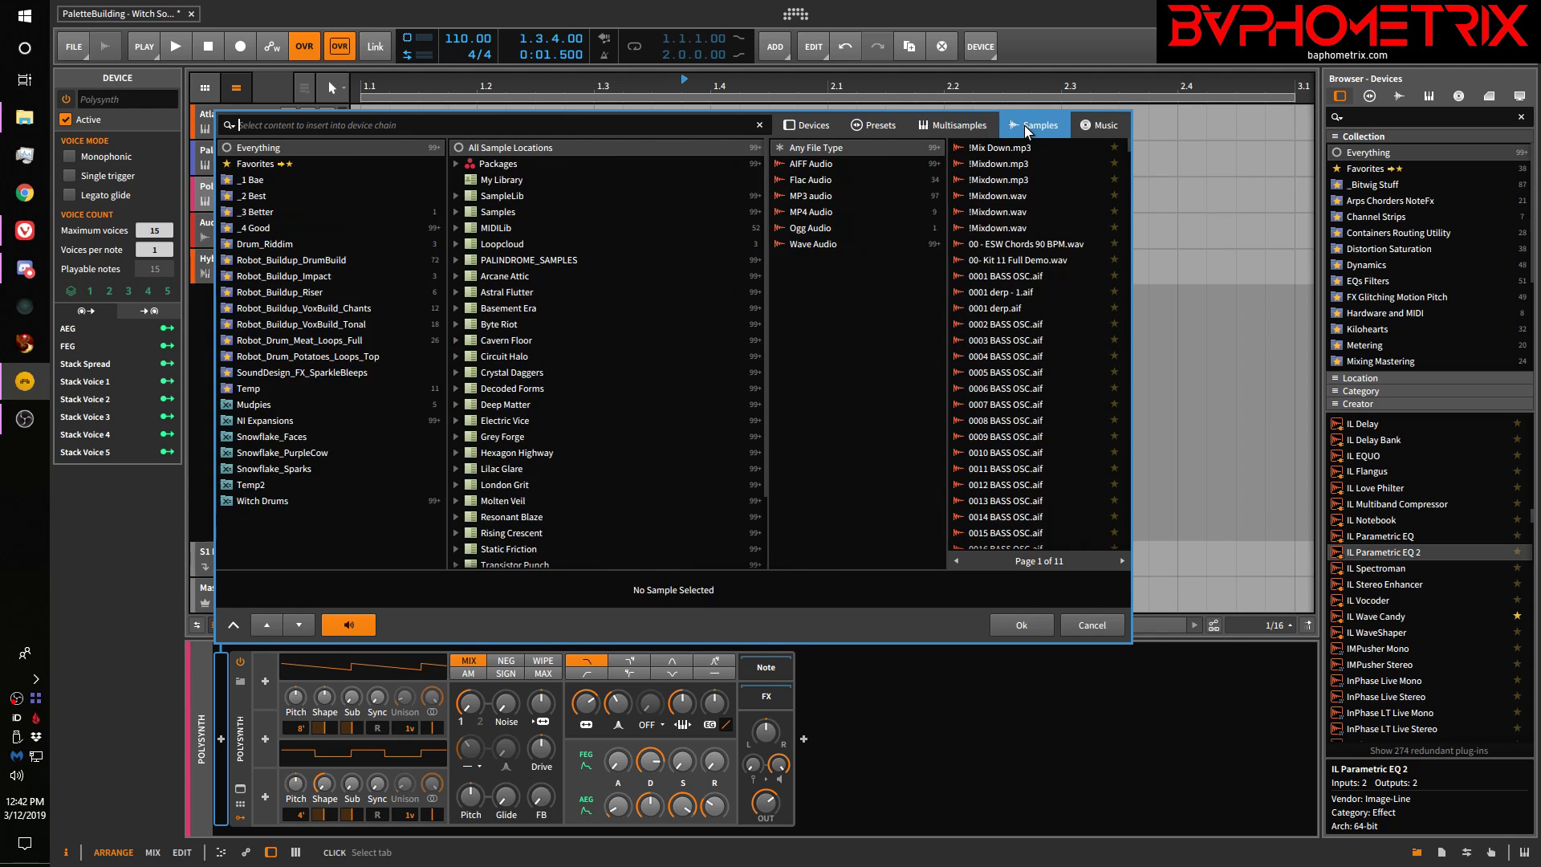
{"action": "left_click", "coordinate": [456, 165]}
{"action": "left_click", "coordinate": [457, 164]}
{"action": "left_click", "coordinate": [1105, 126]}
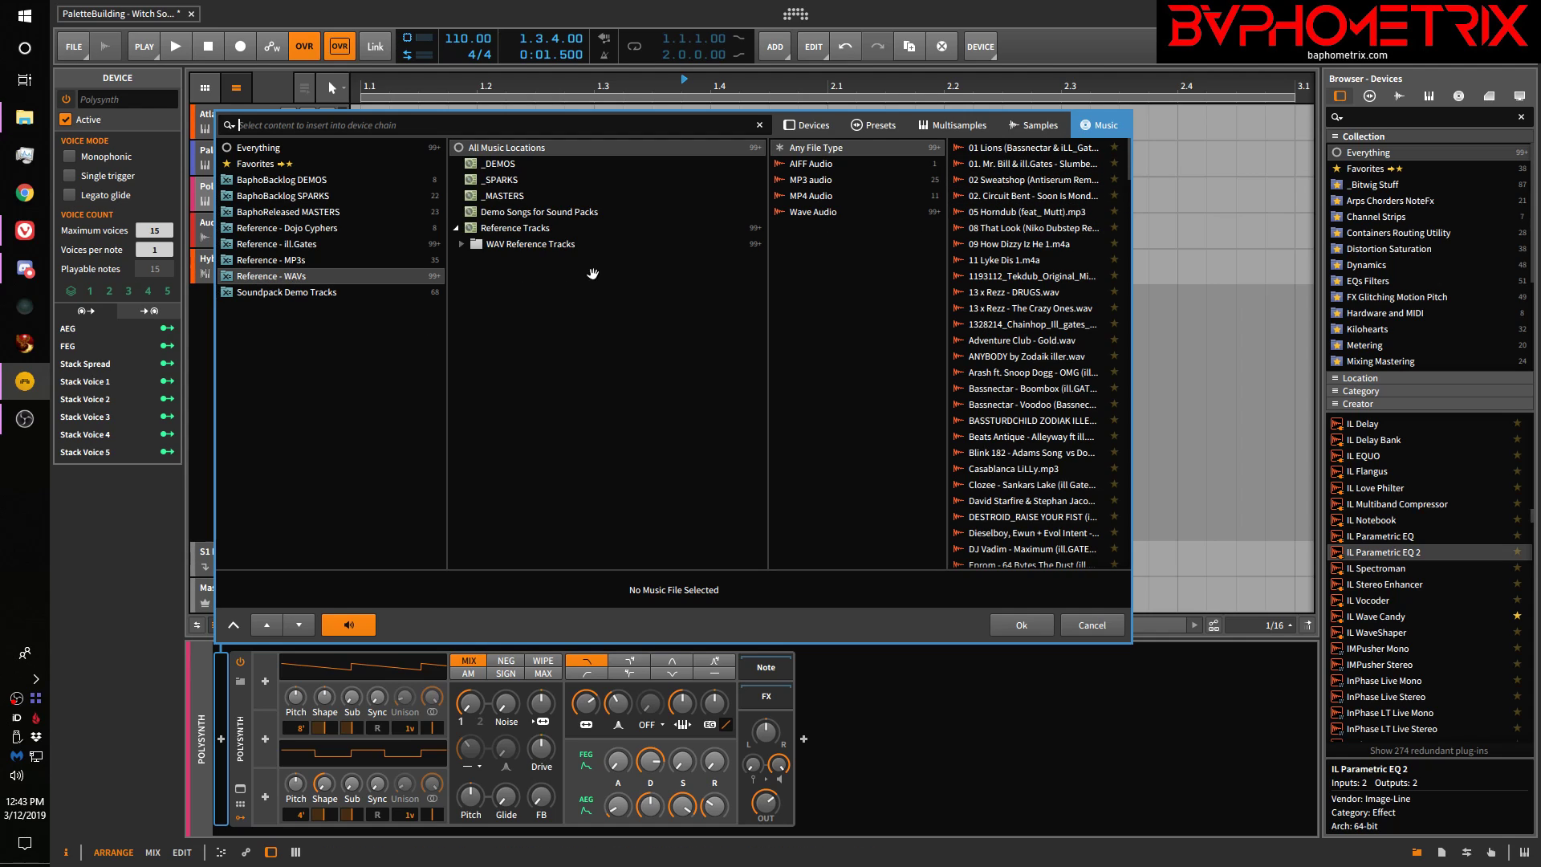
Return to the Note FX devices, check the remember-filters option for this slot, and close the browser without inserting anything
{"action": "left_click", "coordinate": [812, 126]}
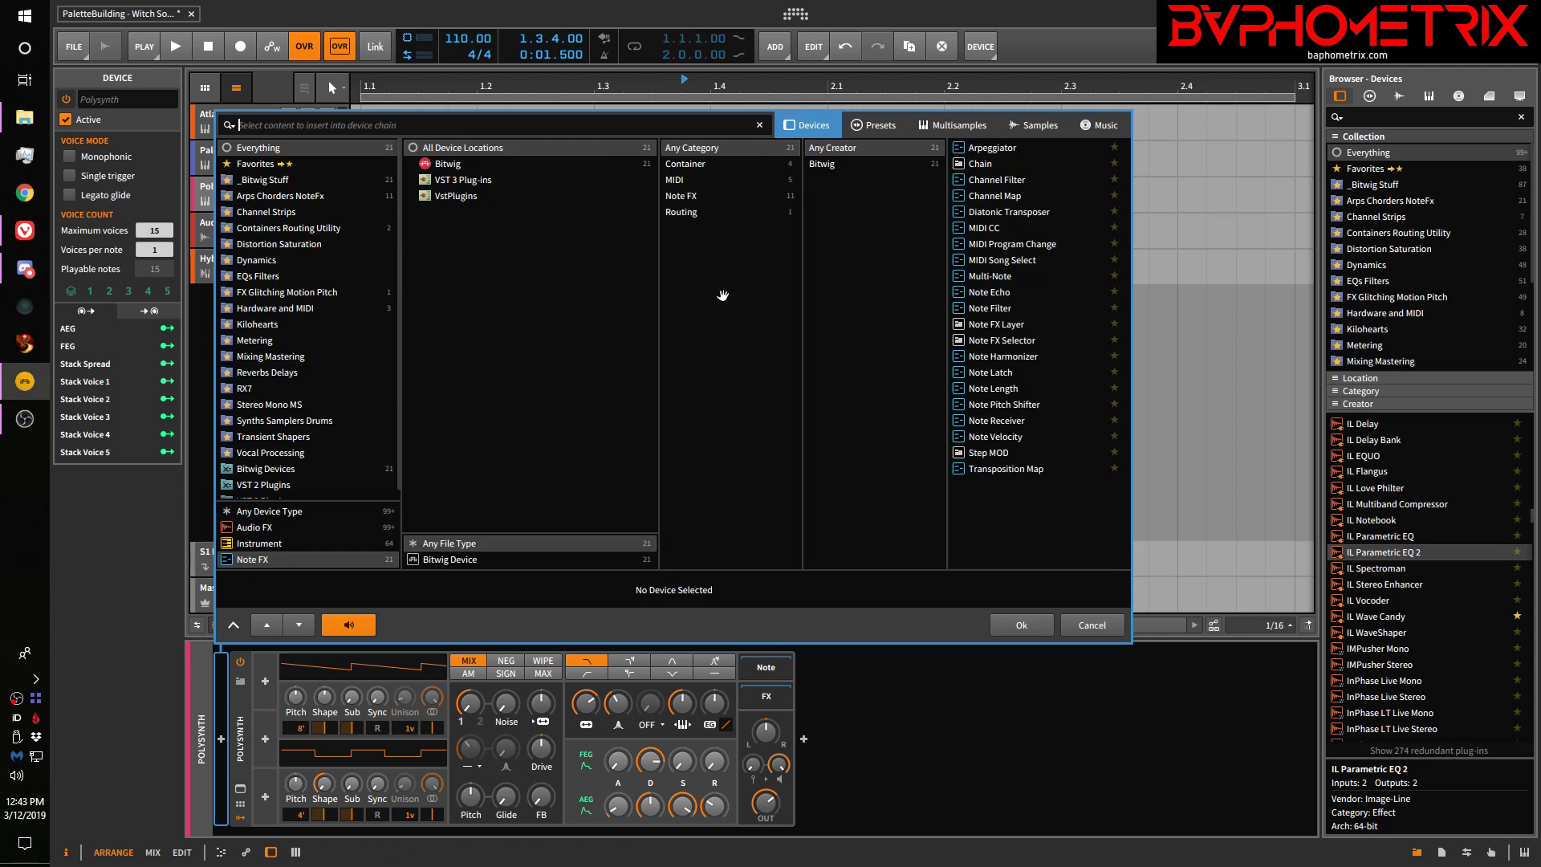
{"action": "right_click", "coordinate": [550, 584]}
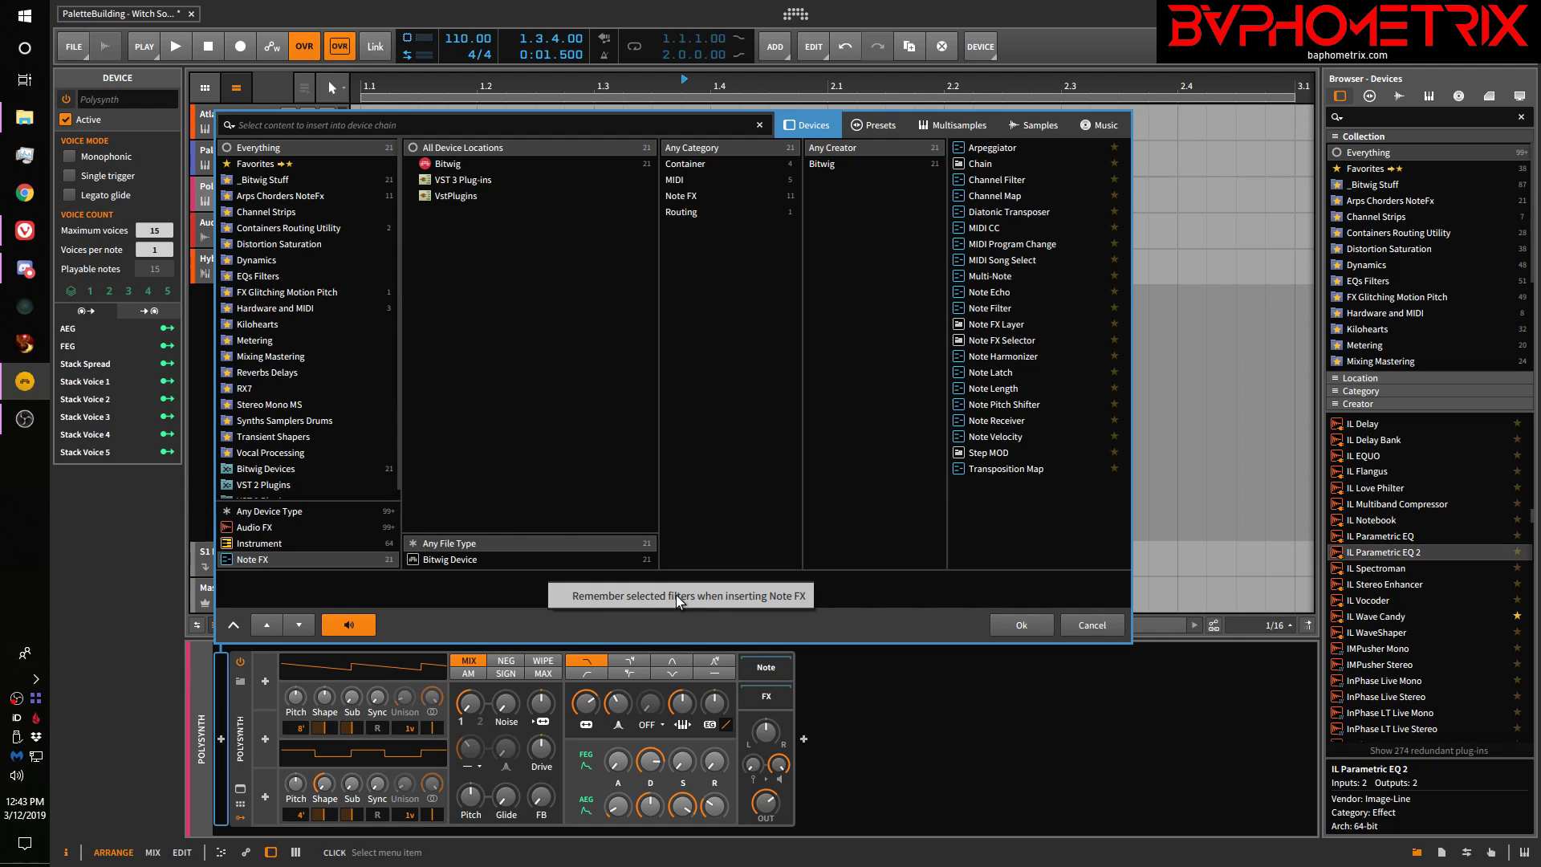
{"action": "left_click", "coordinate": [1116, 629]}
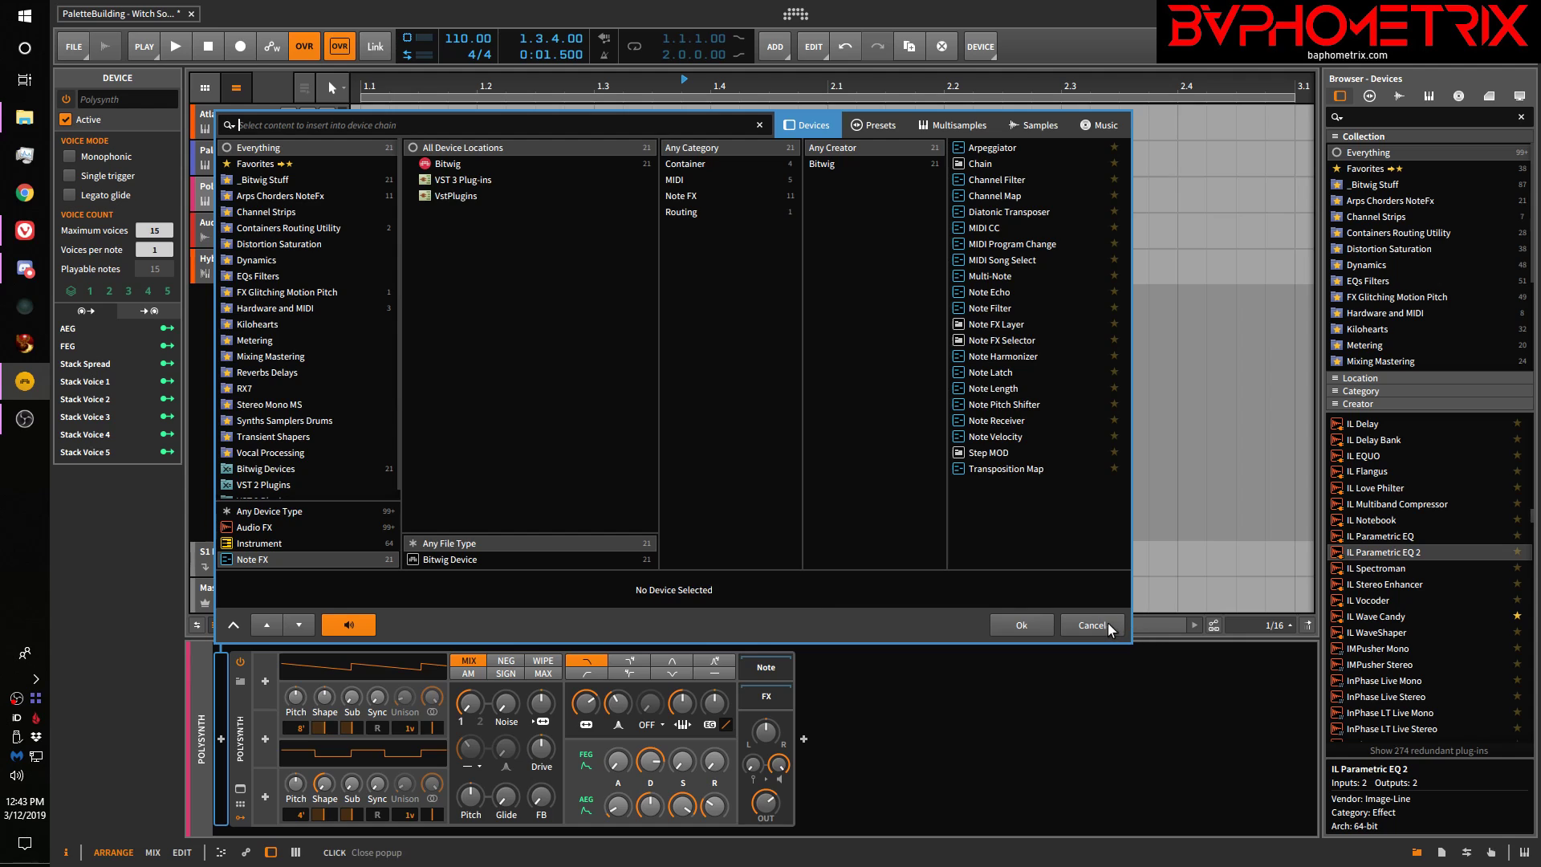
{"action": "left_click", "coordinate": [1104, 625]}
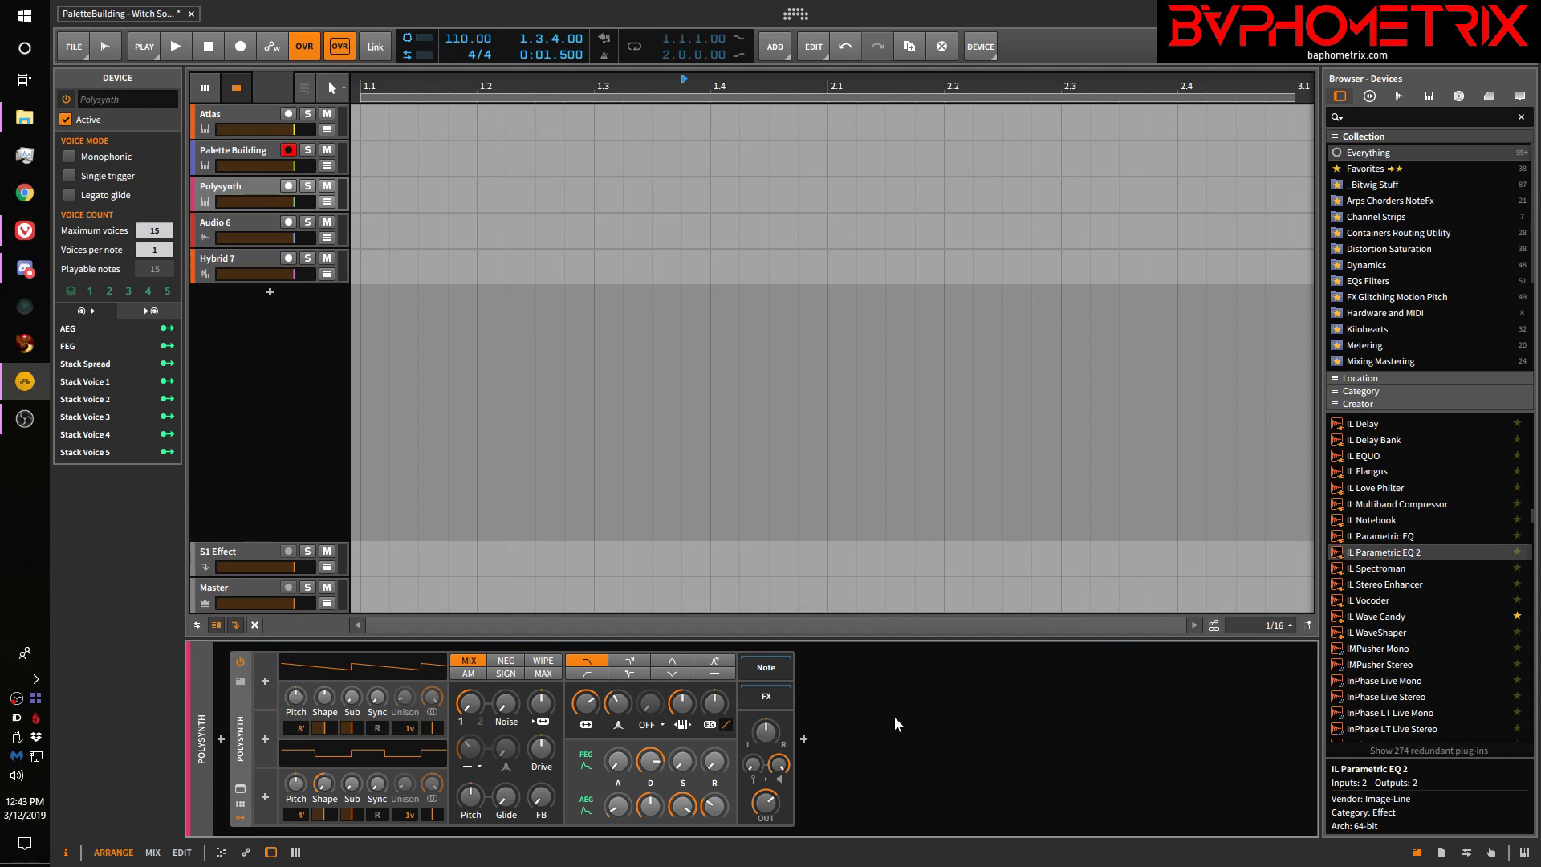
Examine the devices, presets and remember-filters option offered for the slot after Polysynth, and close the browser without inserting anything
{"action": "left_click", "coordinate": [804, 739]}
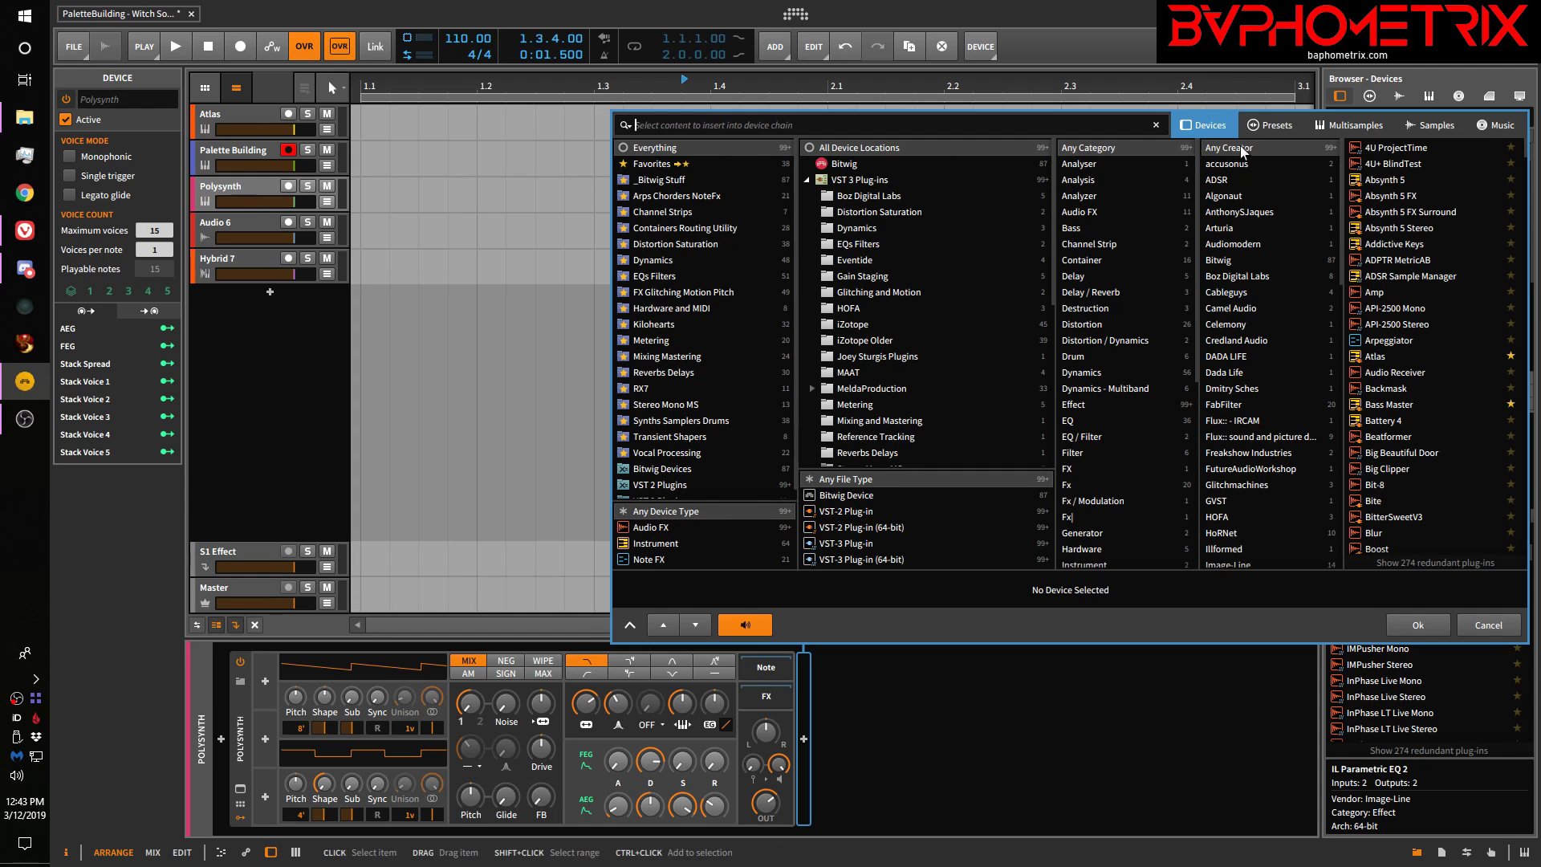
{"action": "left_click", "coordinate": [1274, 126]}
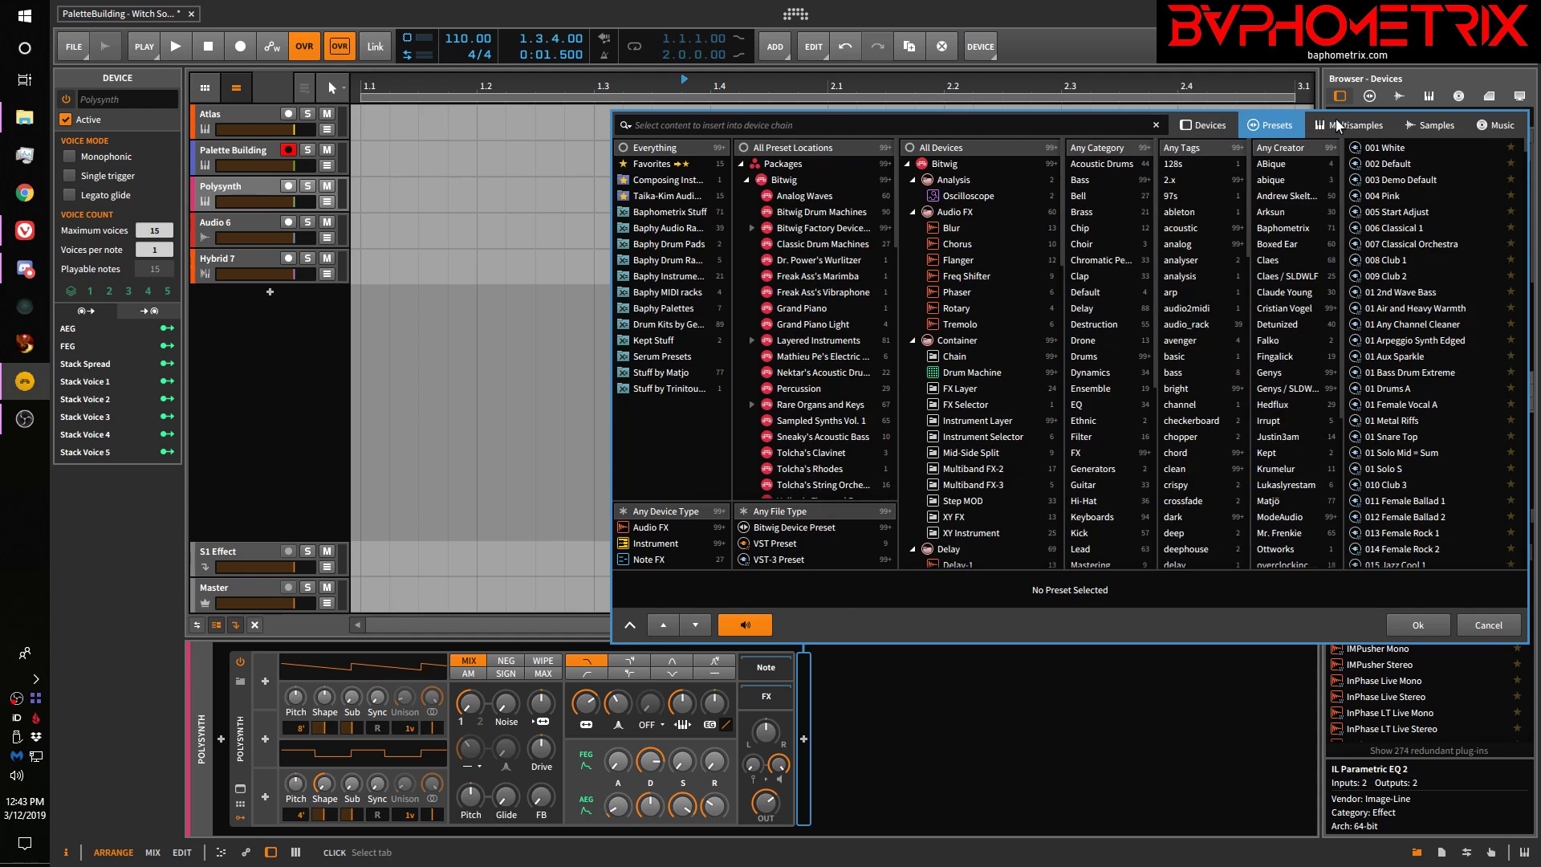
{"action": "left_click", "coordinate": [1215, 125]}
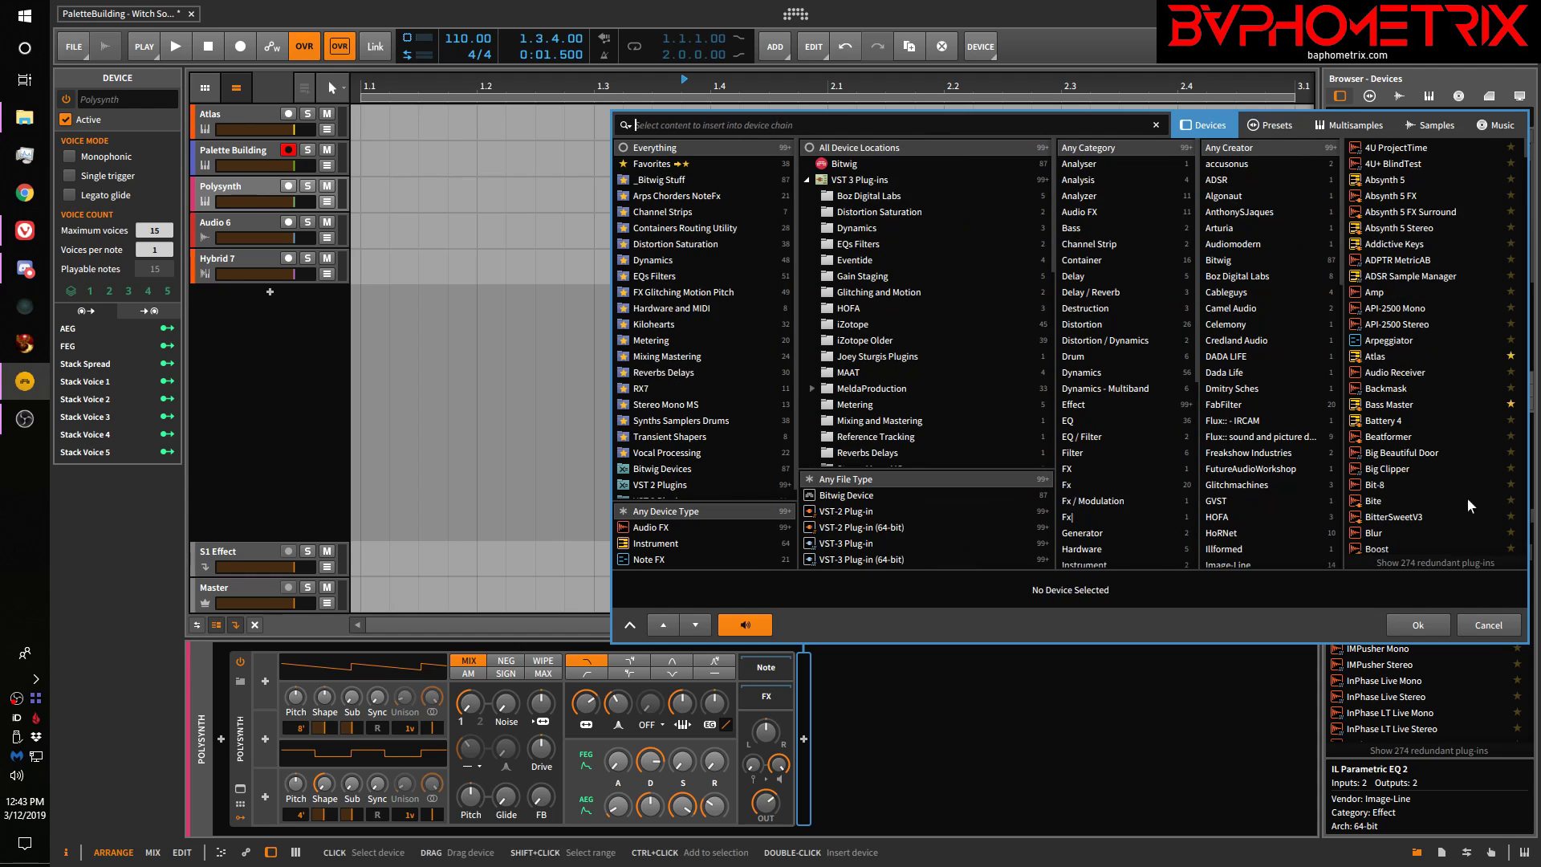
{"action": "right_click", "coordinate": [1242, 594]}
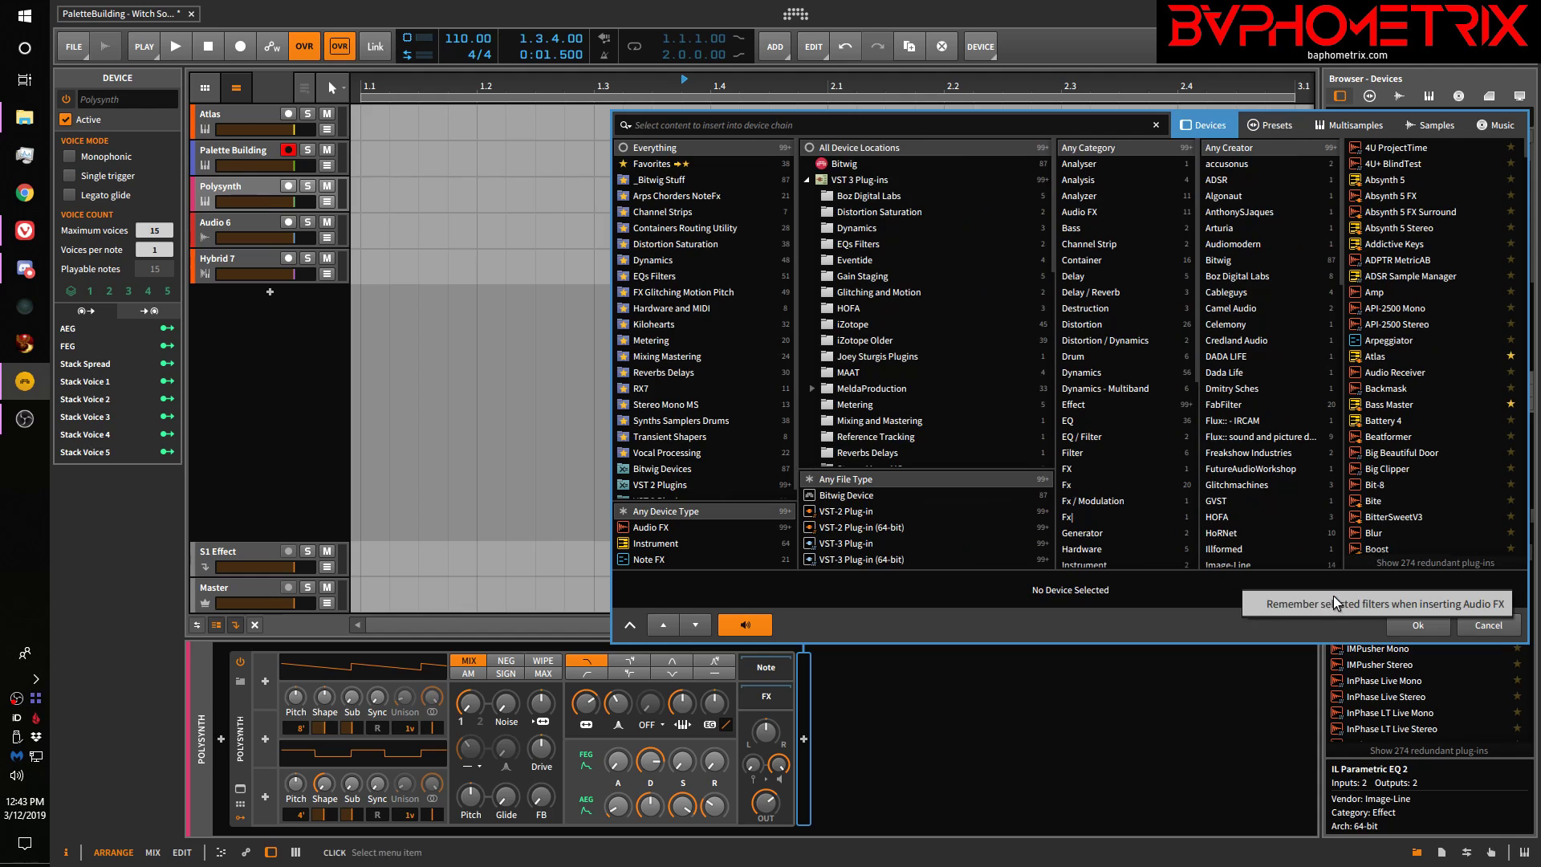
{"action": "left_click", "coordinate": [1487, 628]}
{"action": "left_click", "coordinate": [1472, 620]}
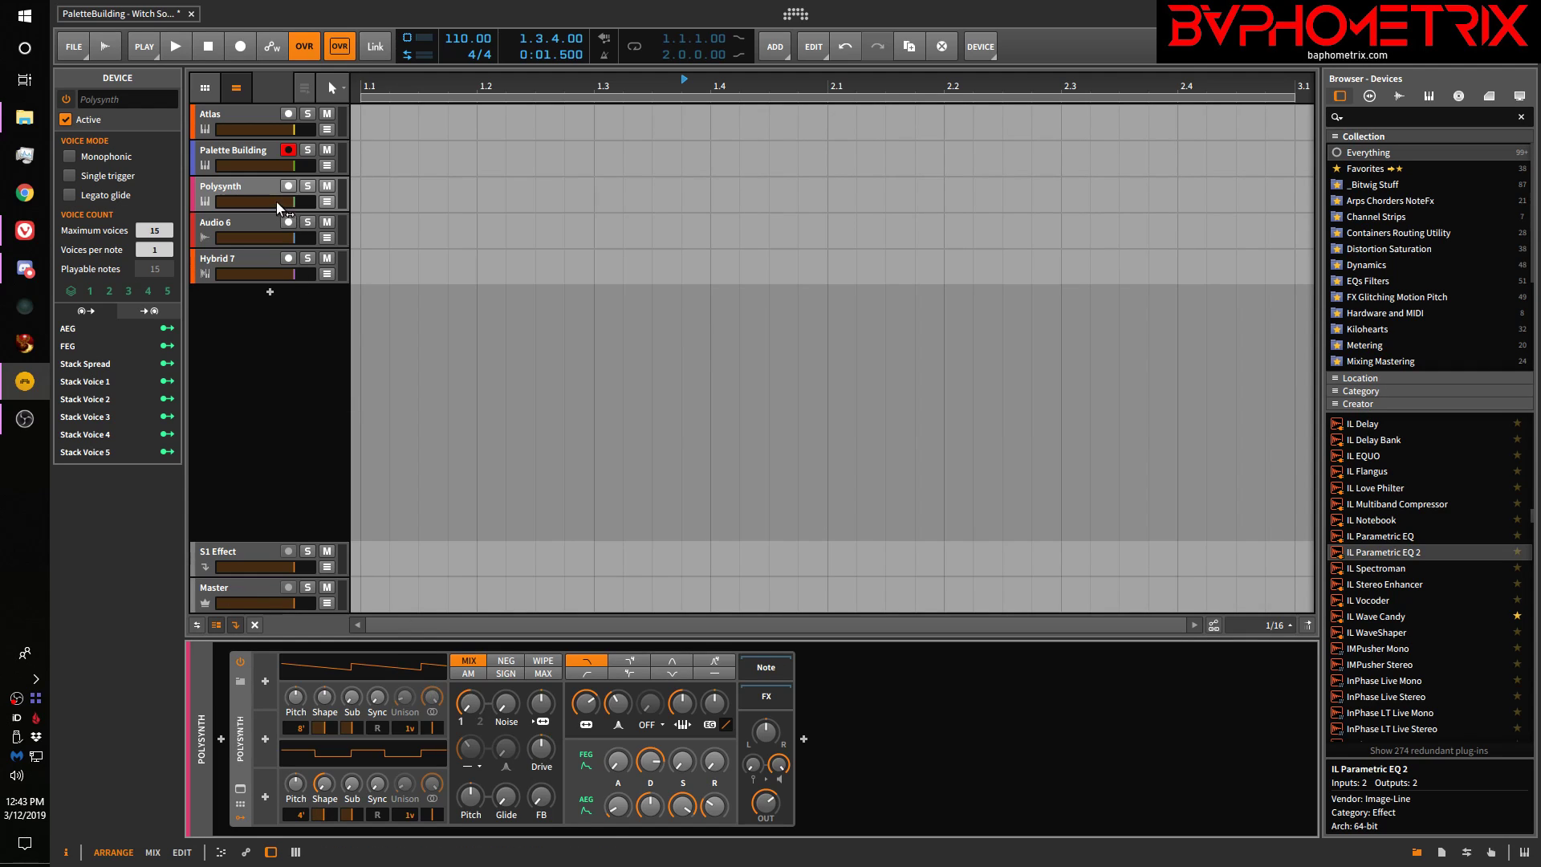
Insert the Amp device on the empty Audio 6 track
{"action": "left_click", "coordinate": [268, 222]}
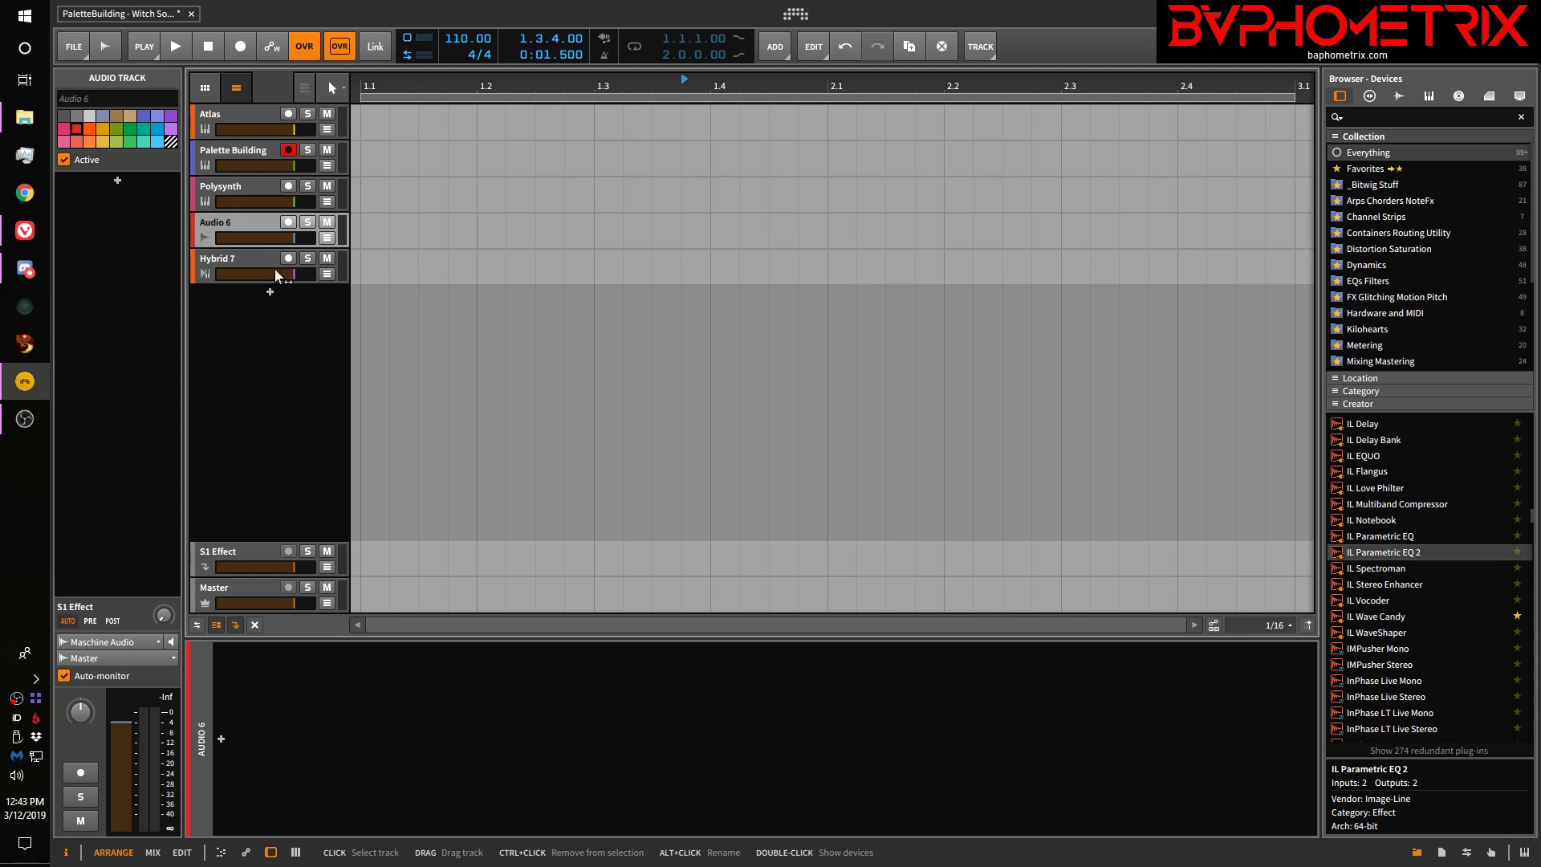
{"action": "left_click", "coordinate": [221, 738]}
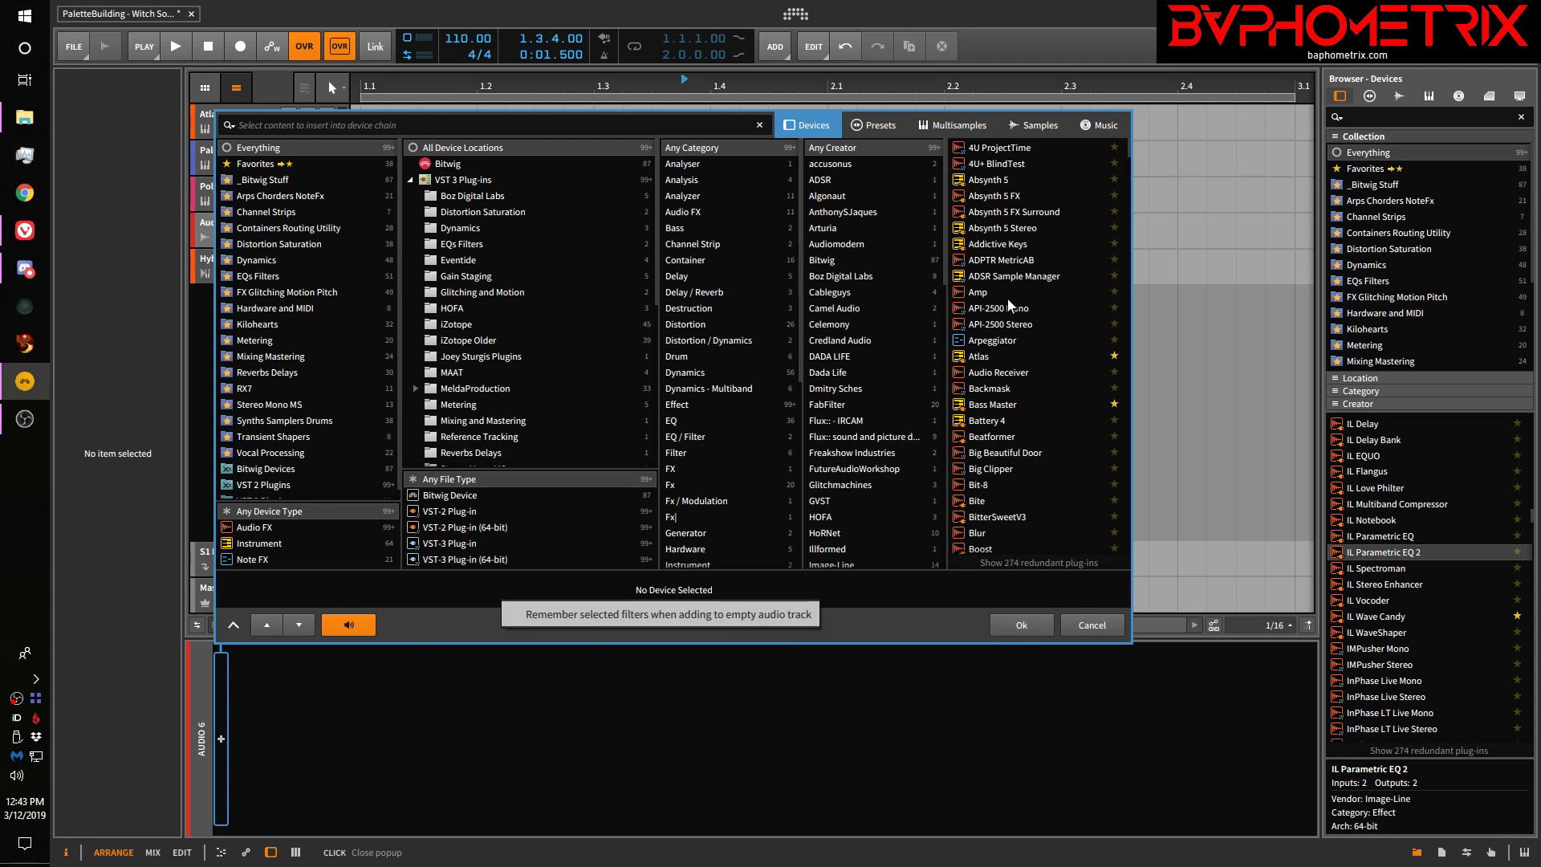
{"action": "left_click", "coordinate": [985, 294]}
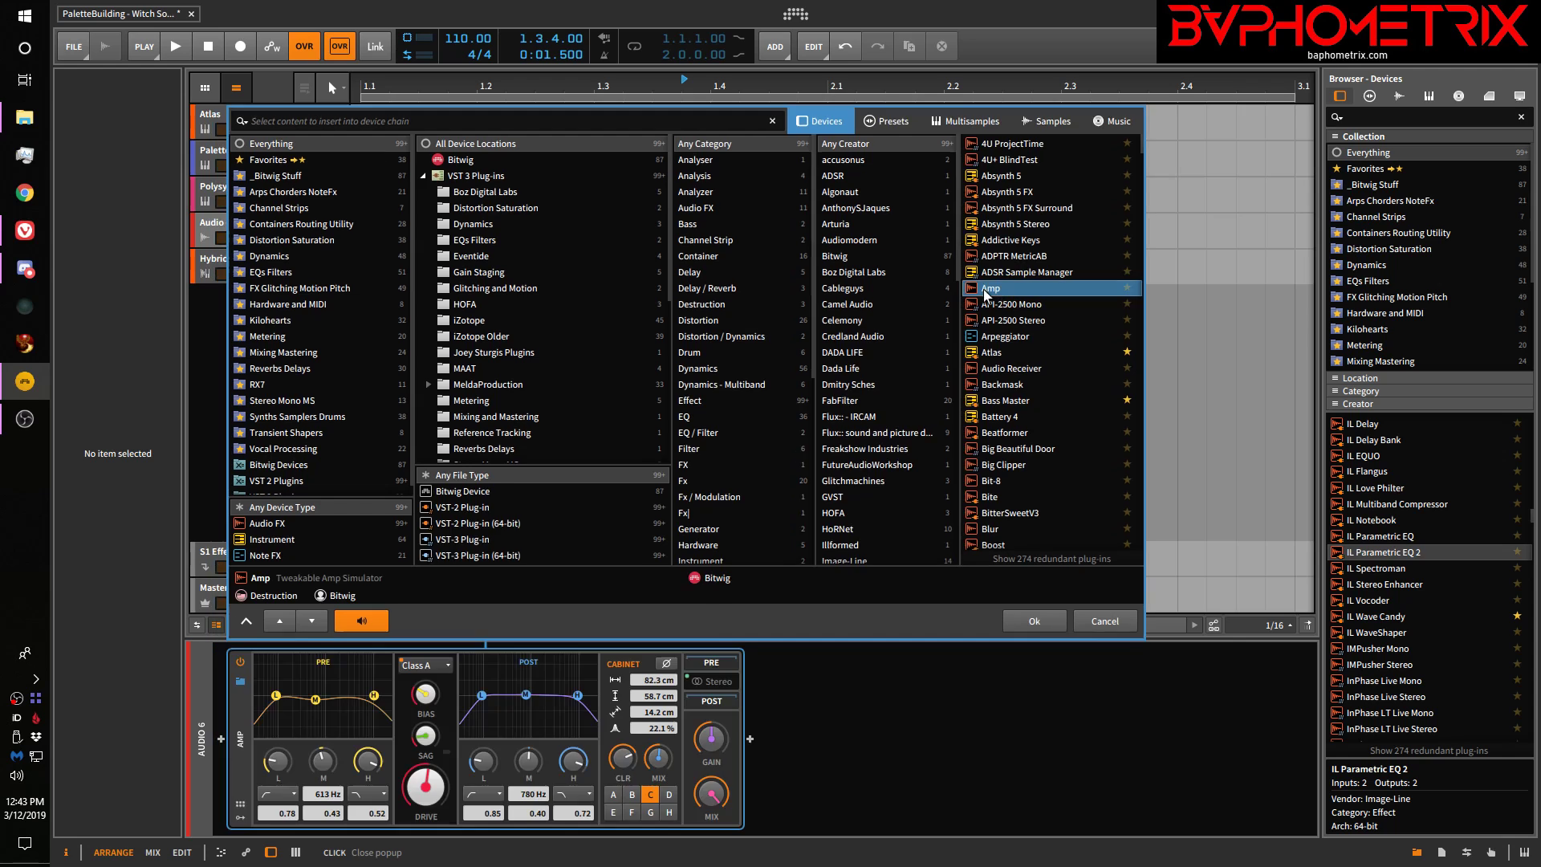
{"action": "left_click", "coordinate": [1035, 621]}
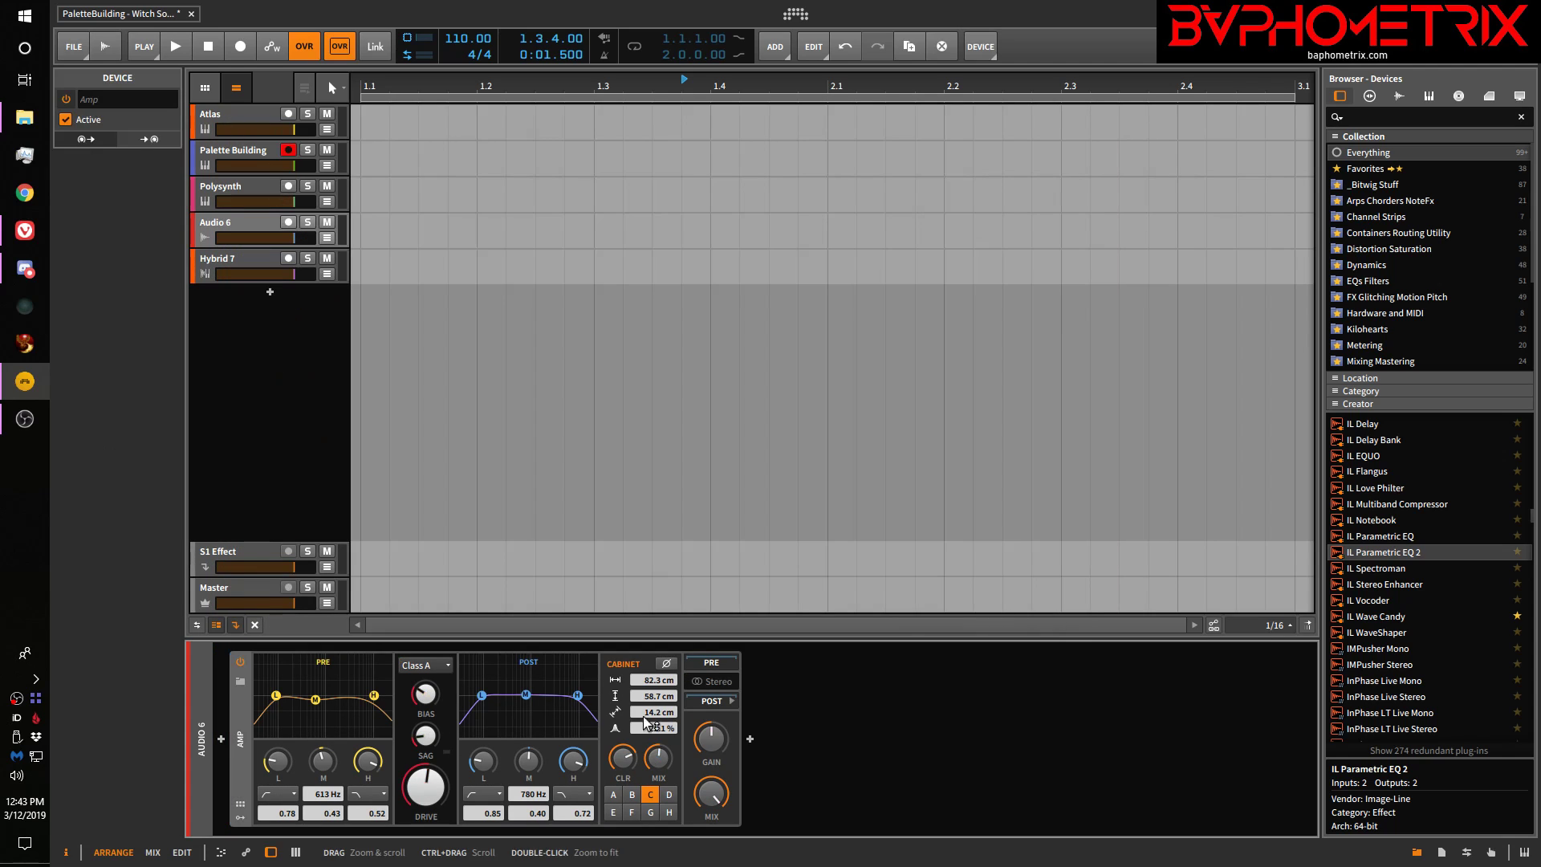
Examine the pop-up browser for the slots before and after Amp on the Audio 6 track, without inserting anything
{"action": "left_click", "coordinate": [221, 739]}
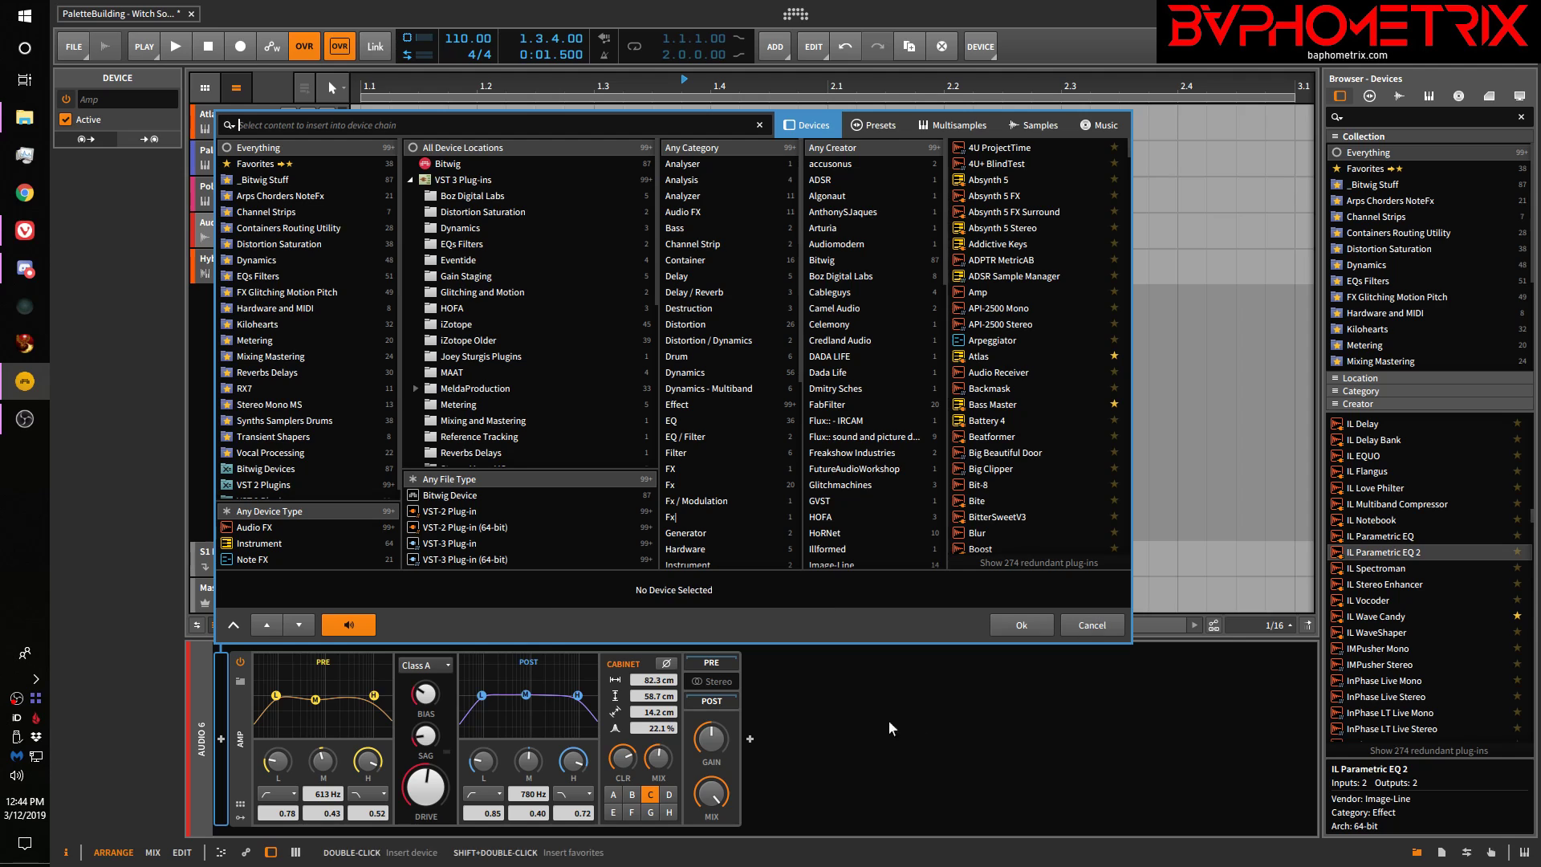
{"action": "left_click", "coordinate": [1091, 625]}
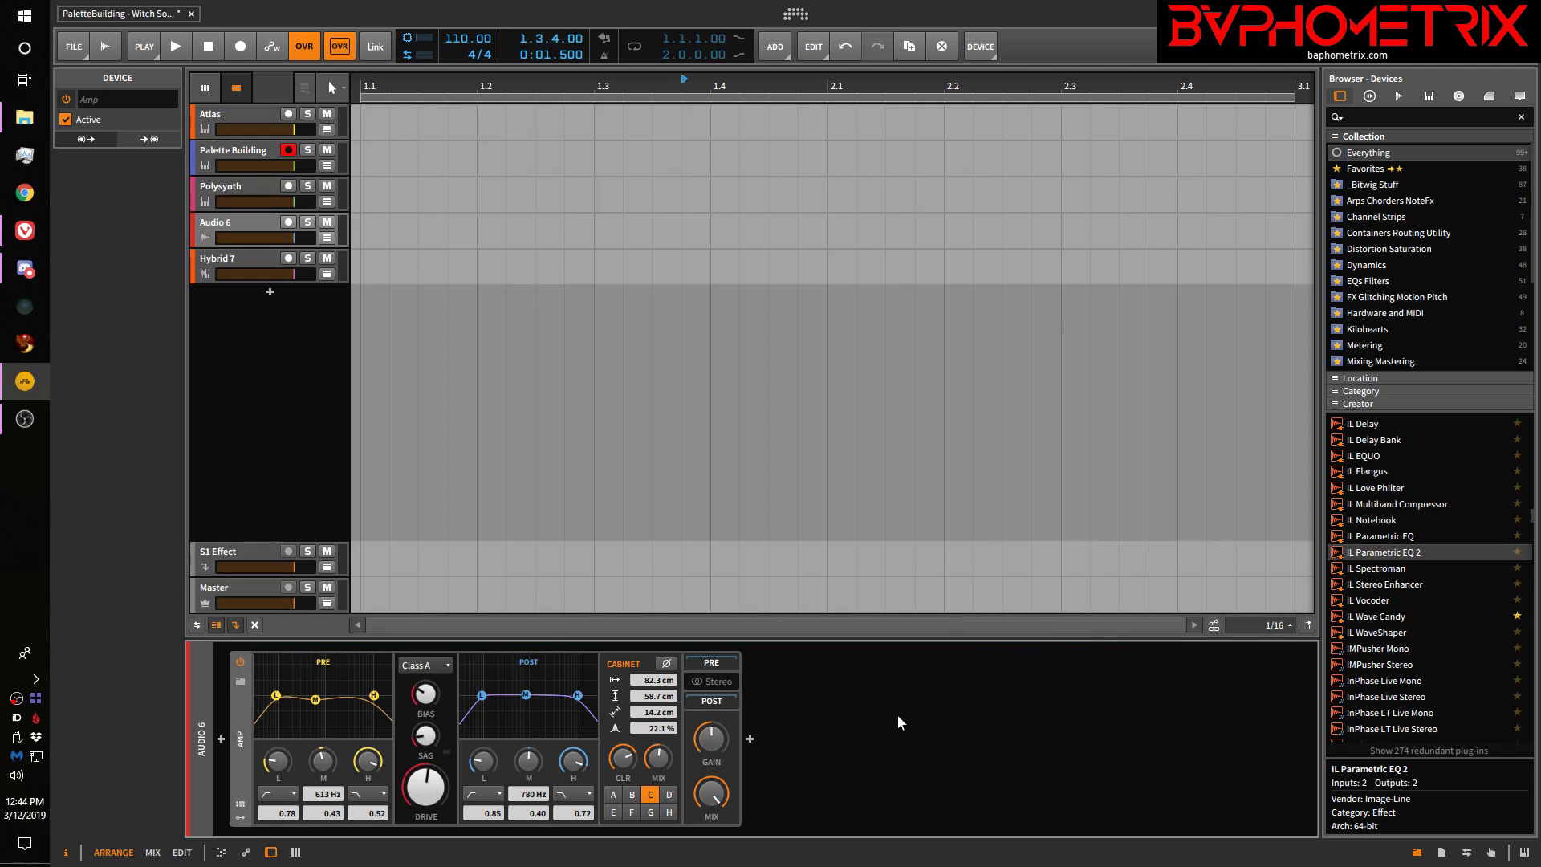
{"action": "left_click", "coordinate": [749, 739]}
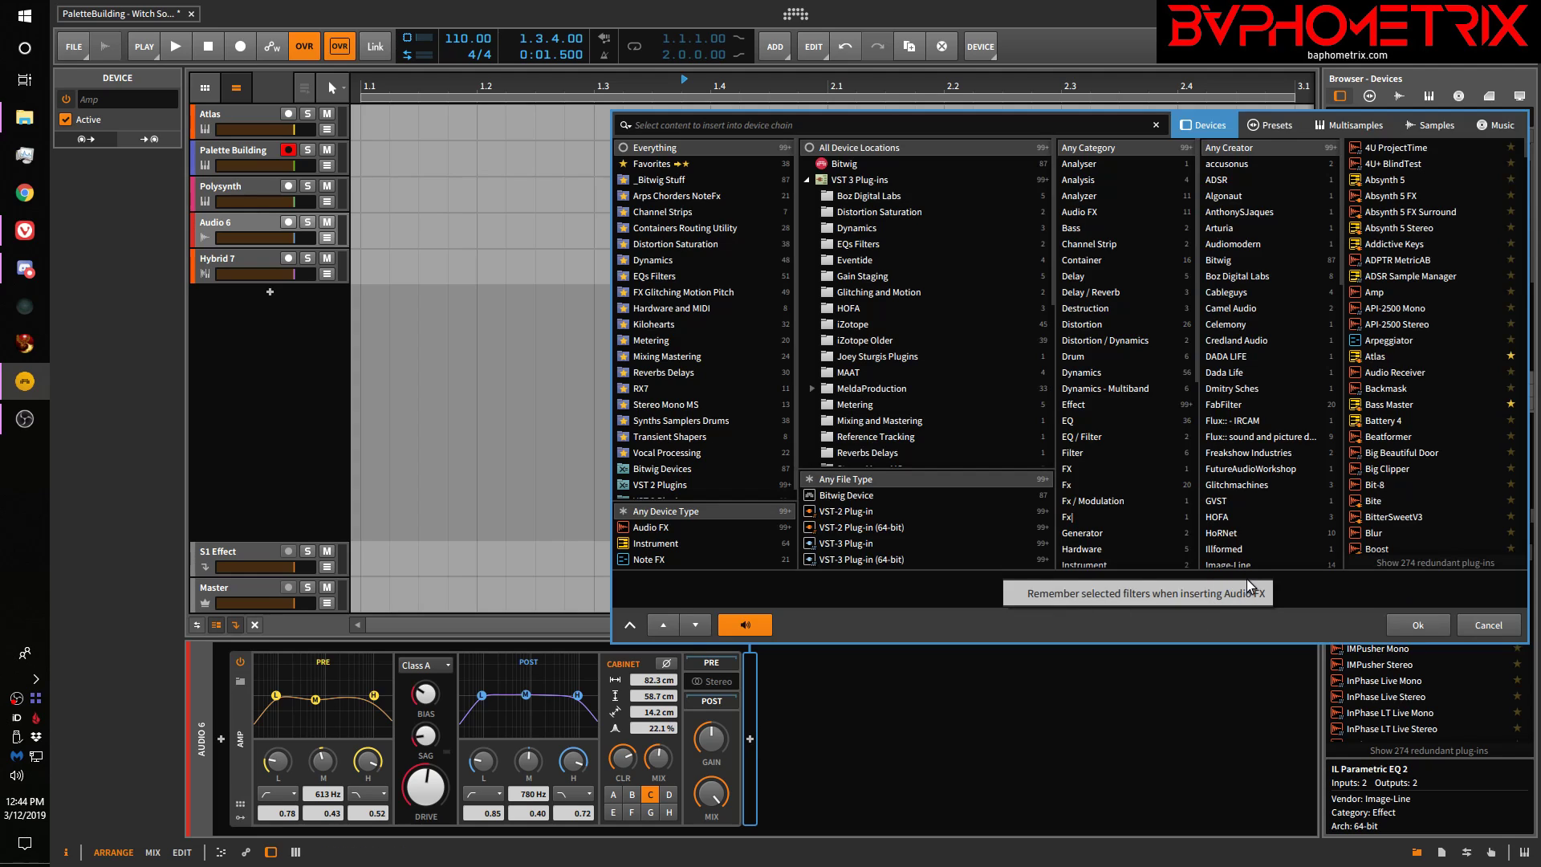
{"action": "left_click", "coordinate": [1481, 619]}
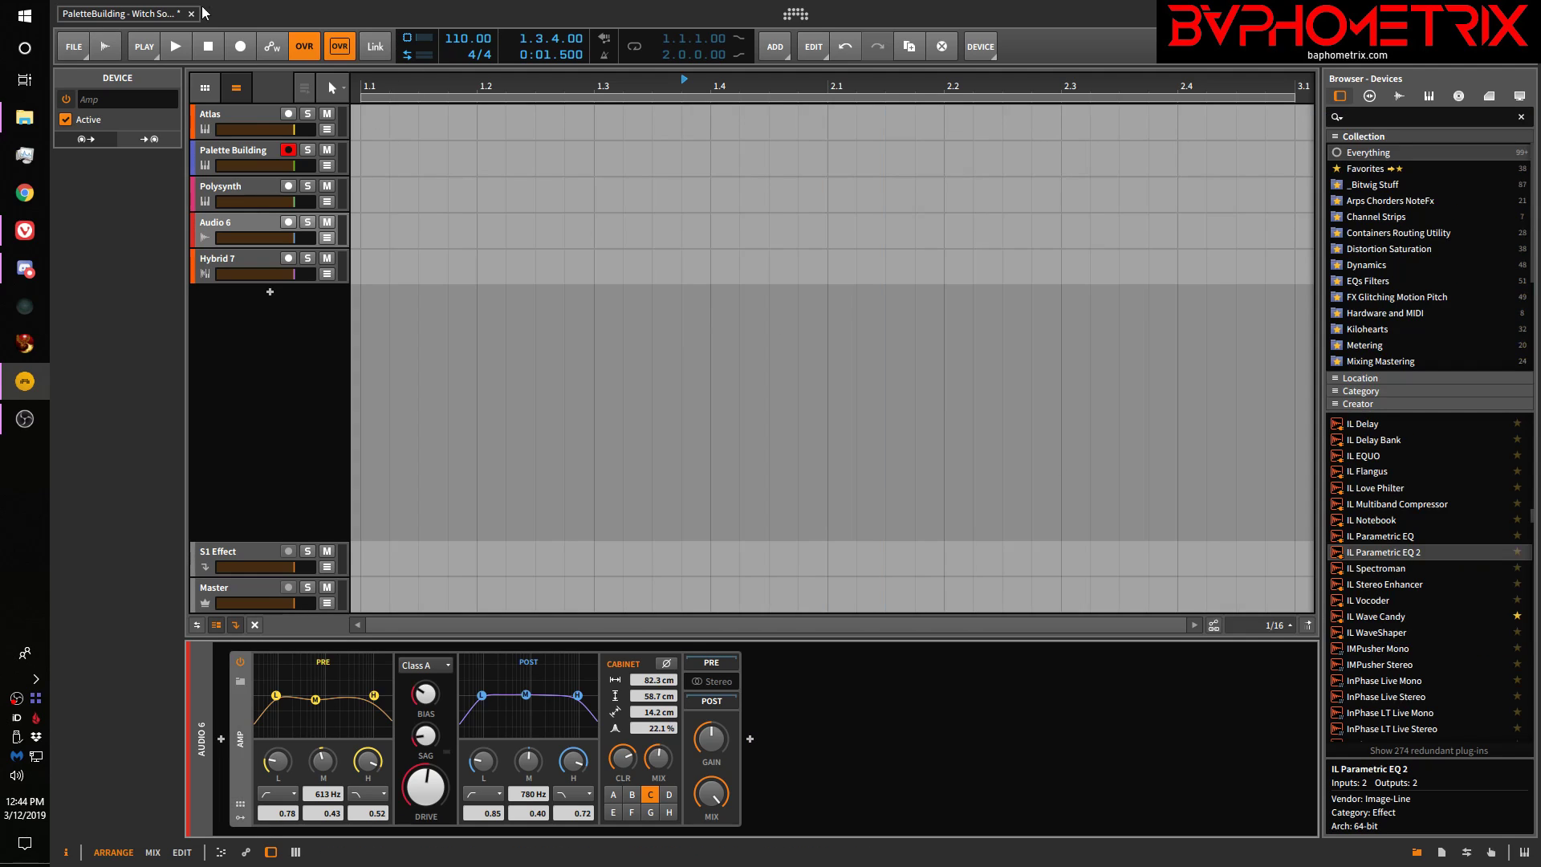
Examine the content types and remember-filters option offered for the empty Hybrid 7 track, and close the browser without inserting anything
{"action": "left_click", "coordinate": [220, 255]}
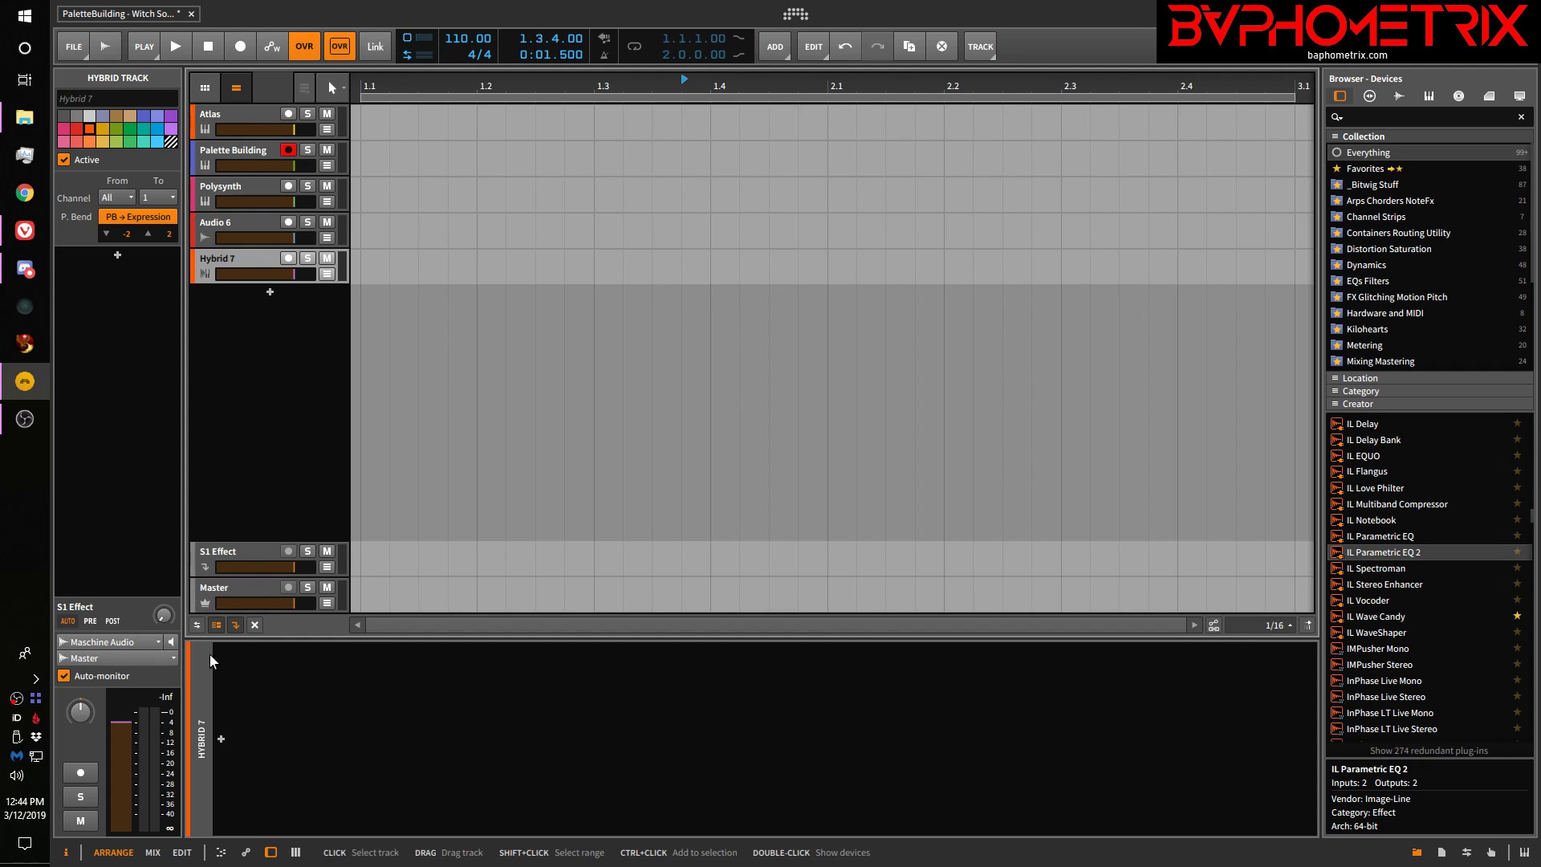
{"action": "left_click", "coordinate": [221, 738]}
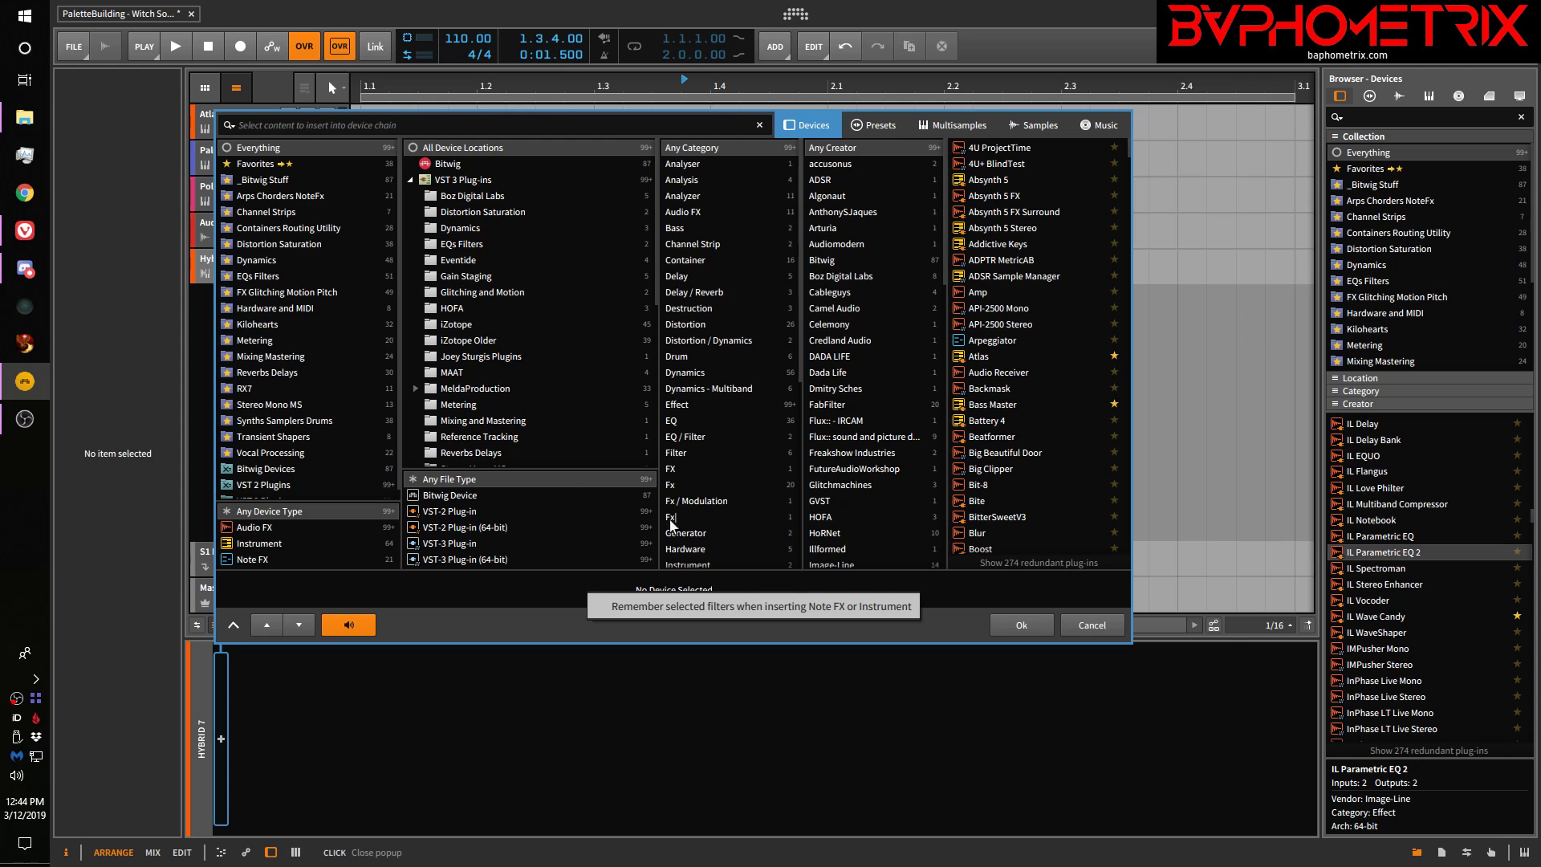
{"action": "left_click", "coordinate": [960, 127]}
{"action": "left_click", "coordinate": [881, 125]}
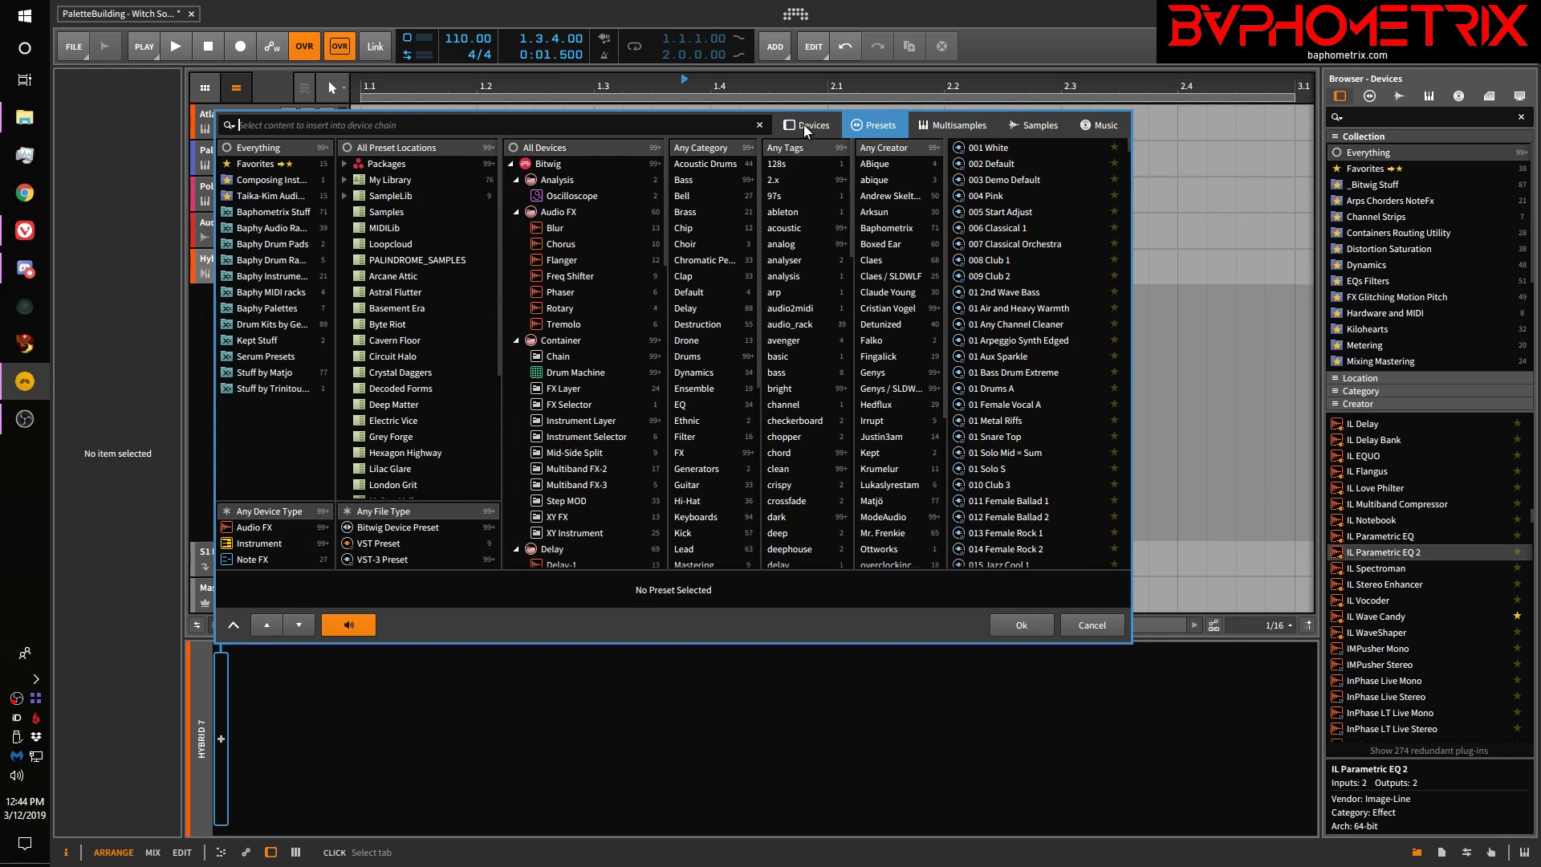
{"action": "left_click", "coordinate": [803, 124]}
{"action": "right_click", "coordinate": [625, 594]}
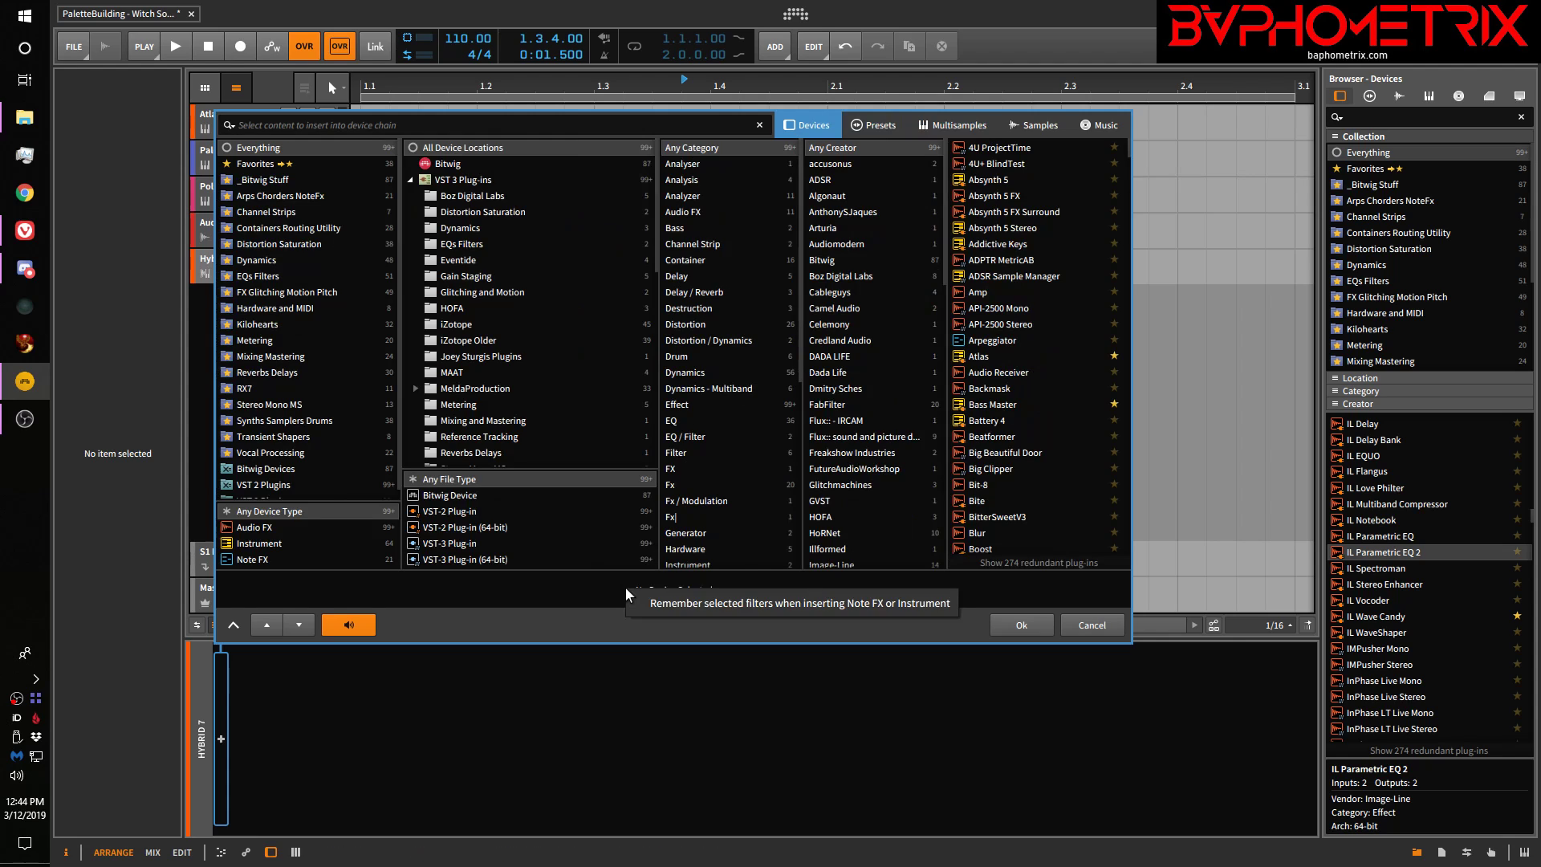
{"action": "left_click", "coordinate": [1089, 625]}
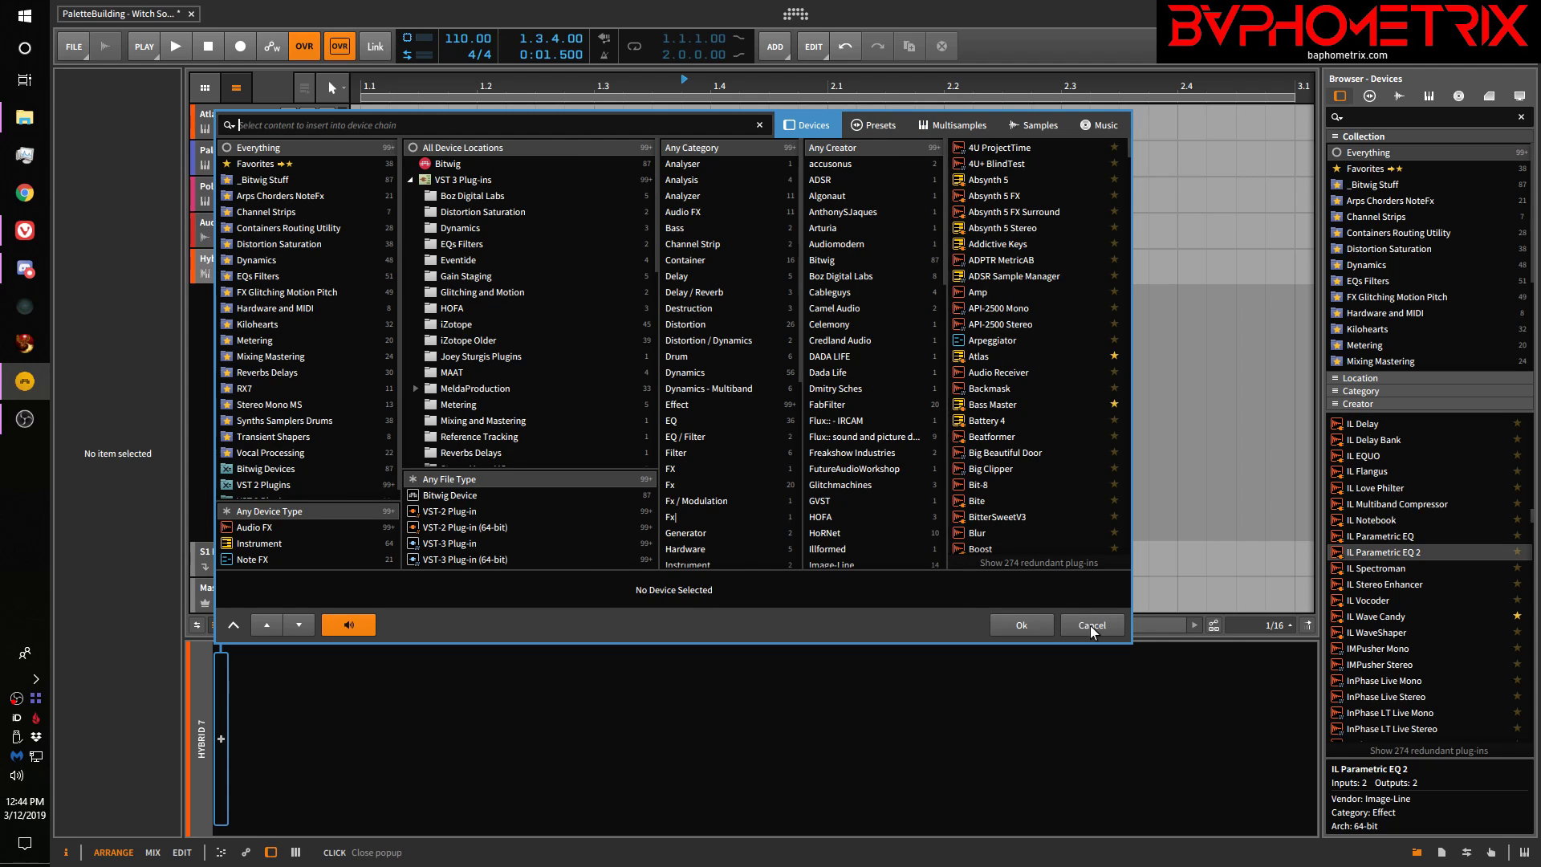
{"action": "left_click", "coordinate": [1089, 625]}
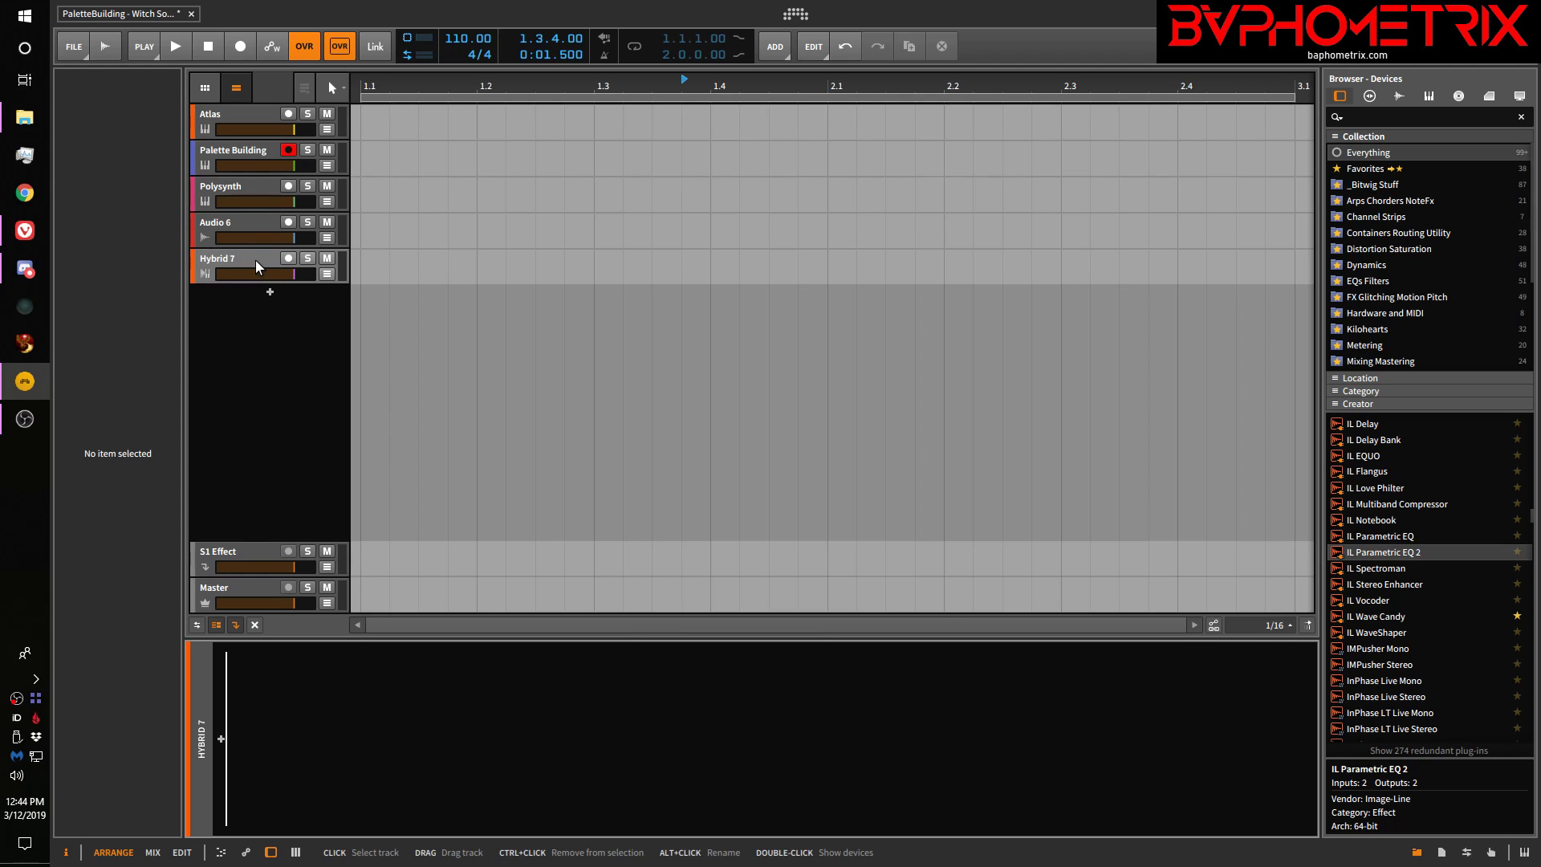
Examine the replacement presets offered for the Polysynth device on the Polysynth track, and close the browser without replacing anything
{"action": "left_click", "coordinate": [234, 187]}
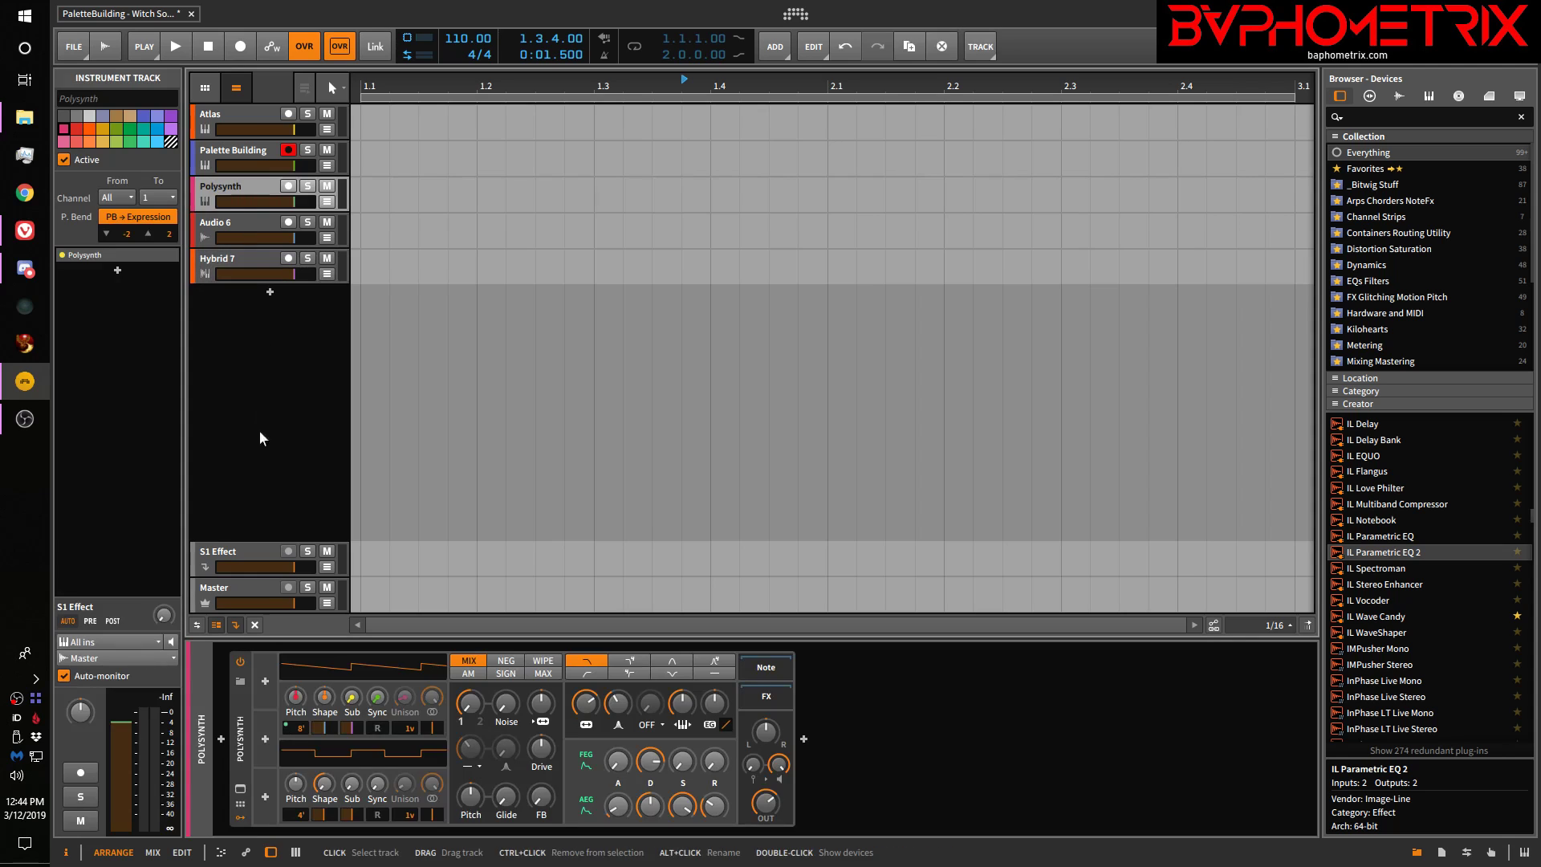
{"action": "left_click", "coordinate": [242, 680]}
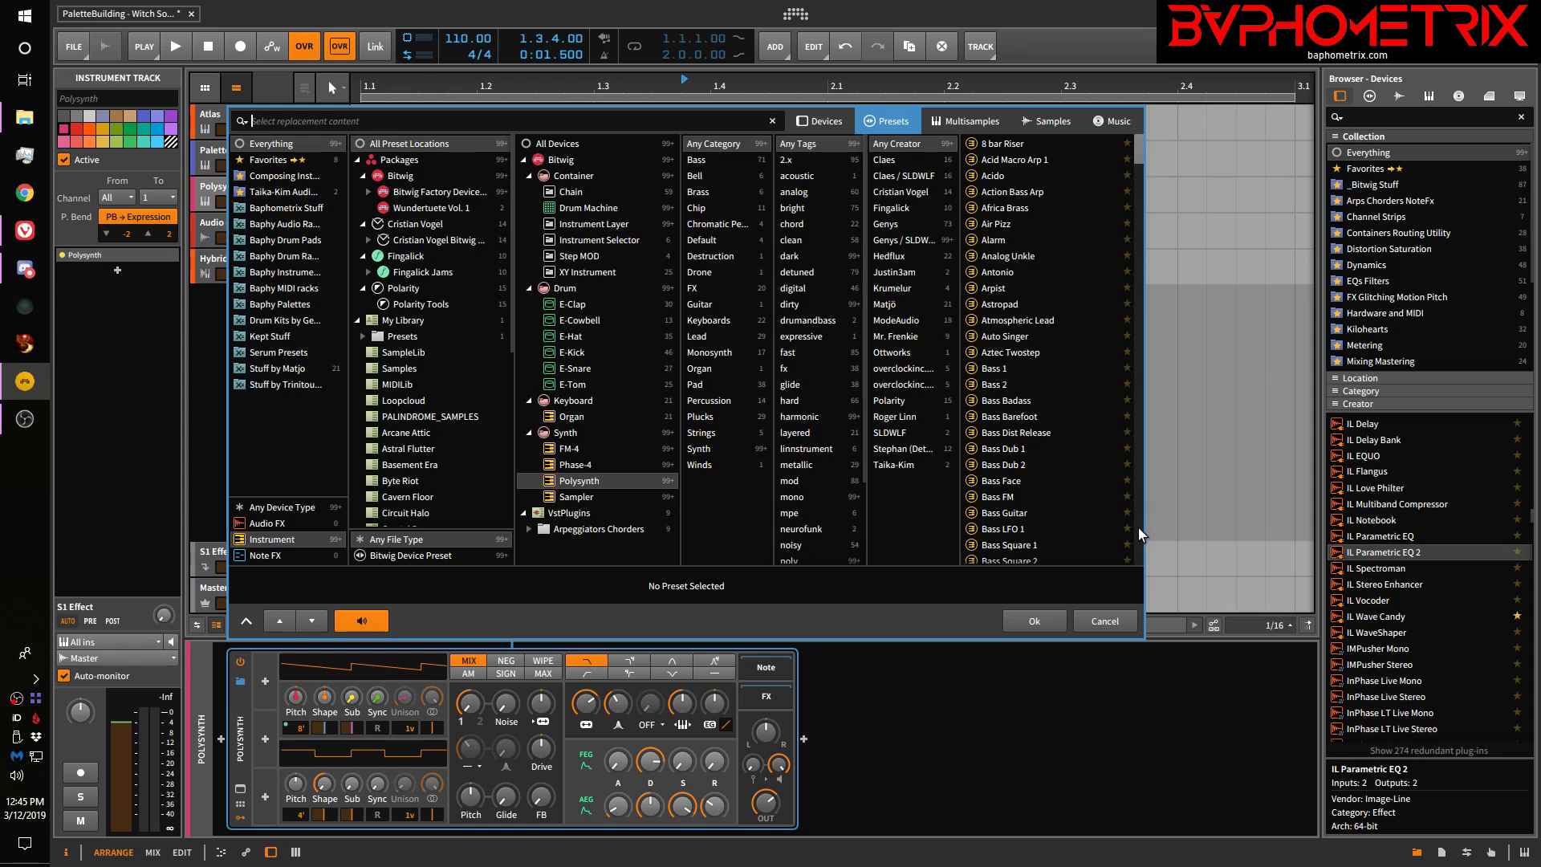
{"action": "left_click", "coordinate": [1091, 621]}
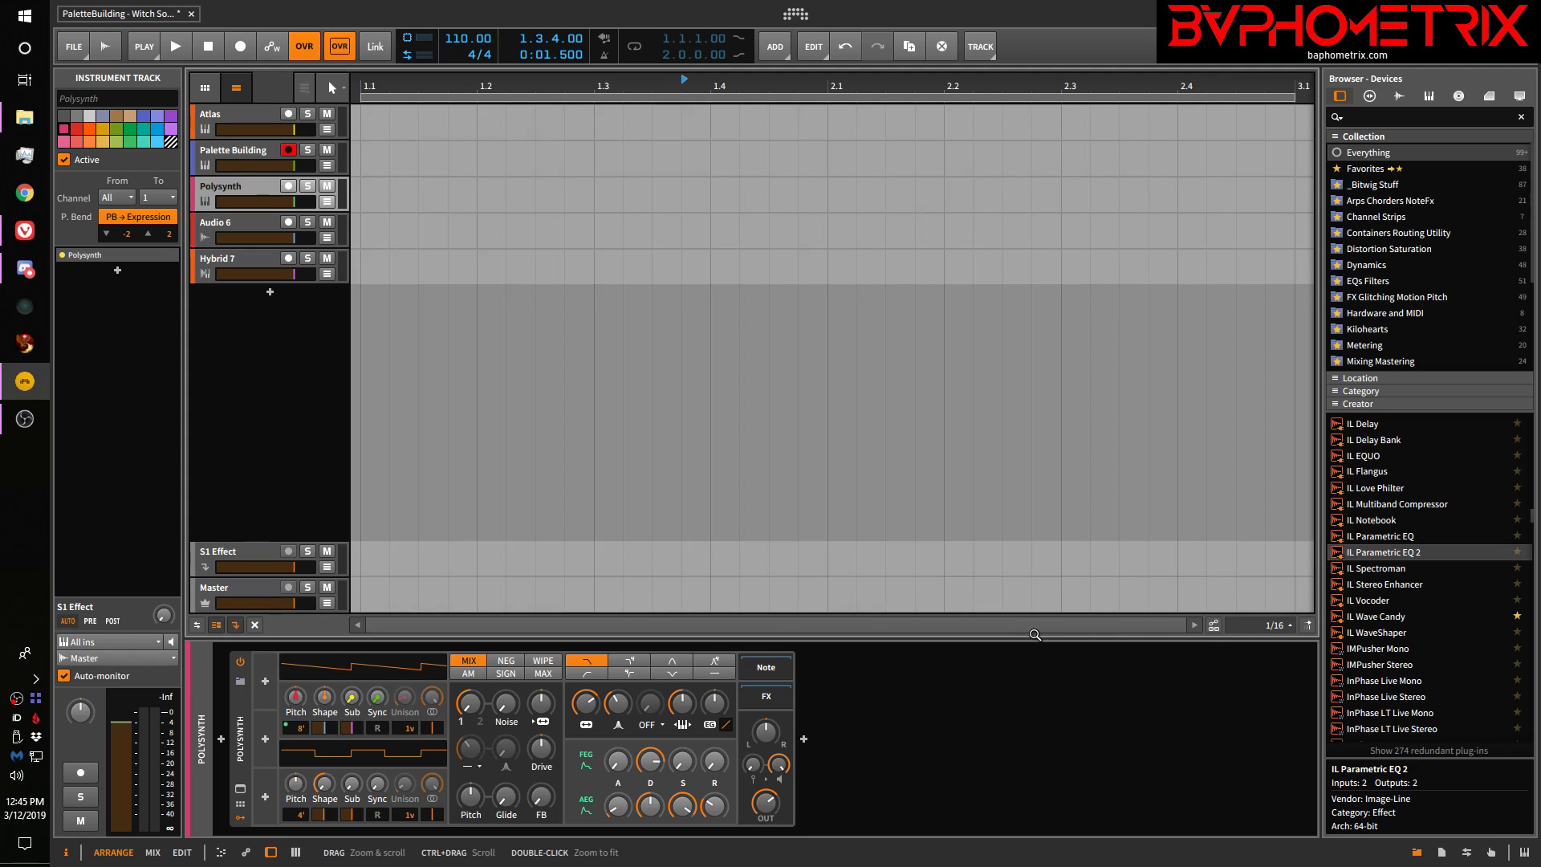
Insert the Note Echo device before Polysynth and examine its replacement presets without replacing it
{"action": "key", "text": "d"}
{"action": "key", "text": "Left"}
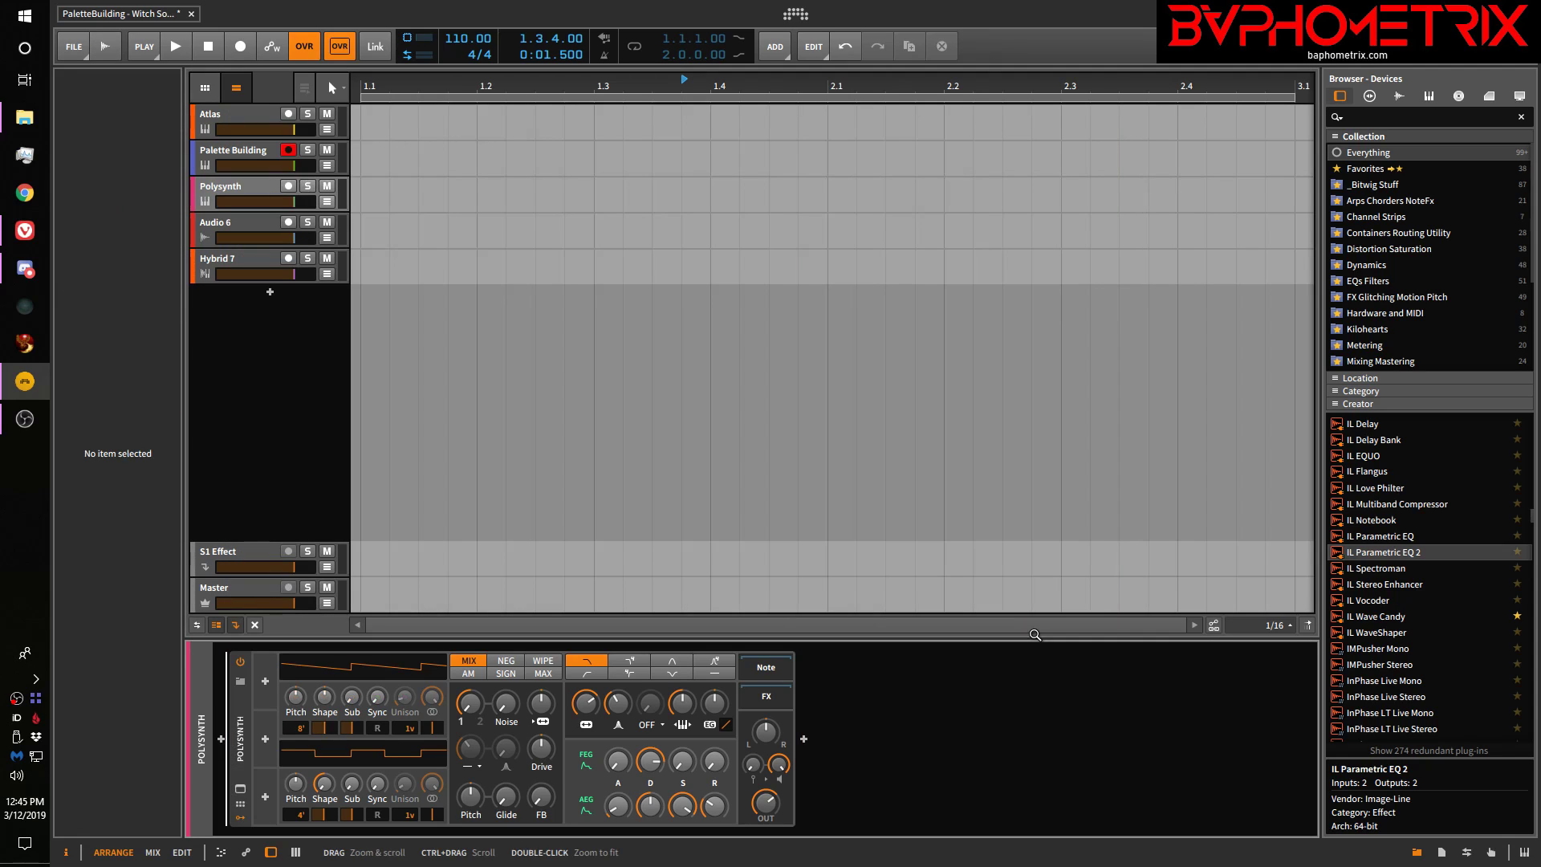
{"action": "key", "text": "b"}
{"action": "key", "text": "Down"}
{"action": "key", "text": "Down"}
{"action": "key", "text": "Down"}
{"action": "key", "text": "Down"}
{"action": "key", "text": "Down"}
{"action": "key", "text": "Down"}
{"action": "key", "text": "Down"}
{"action": "key", "text": "Down"}
{"action": "key", "text": "Down"}
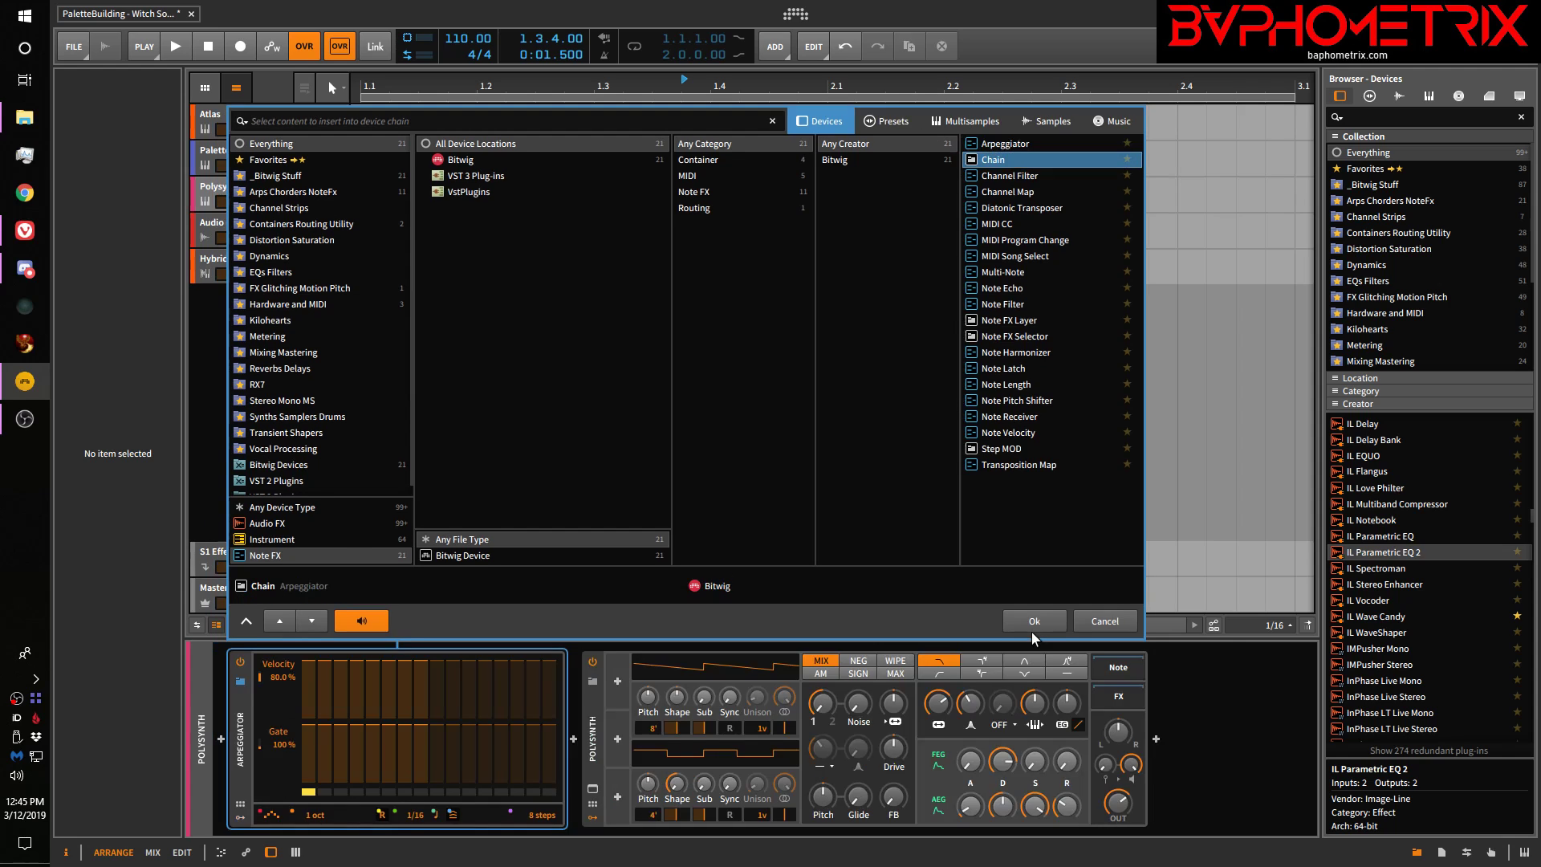
{"action": "key", "text": "Down"}
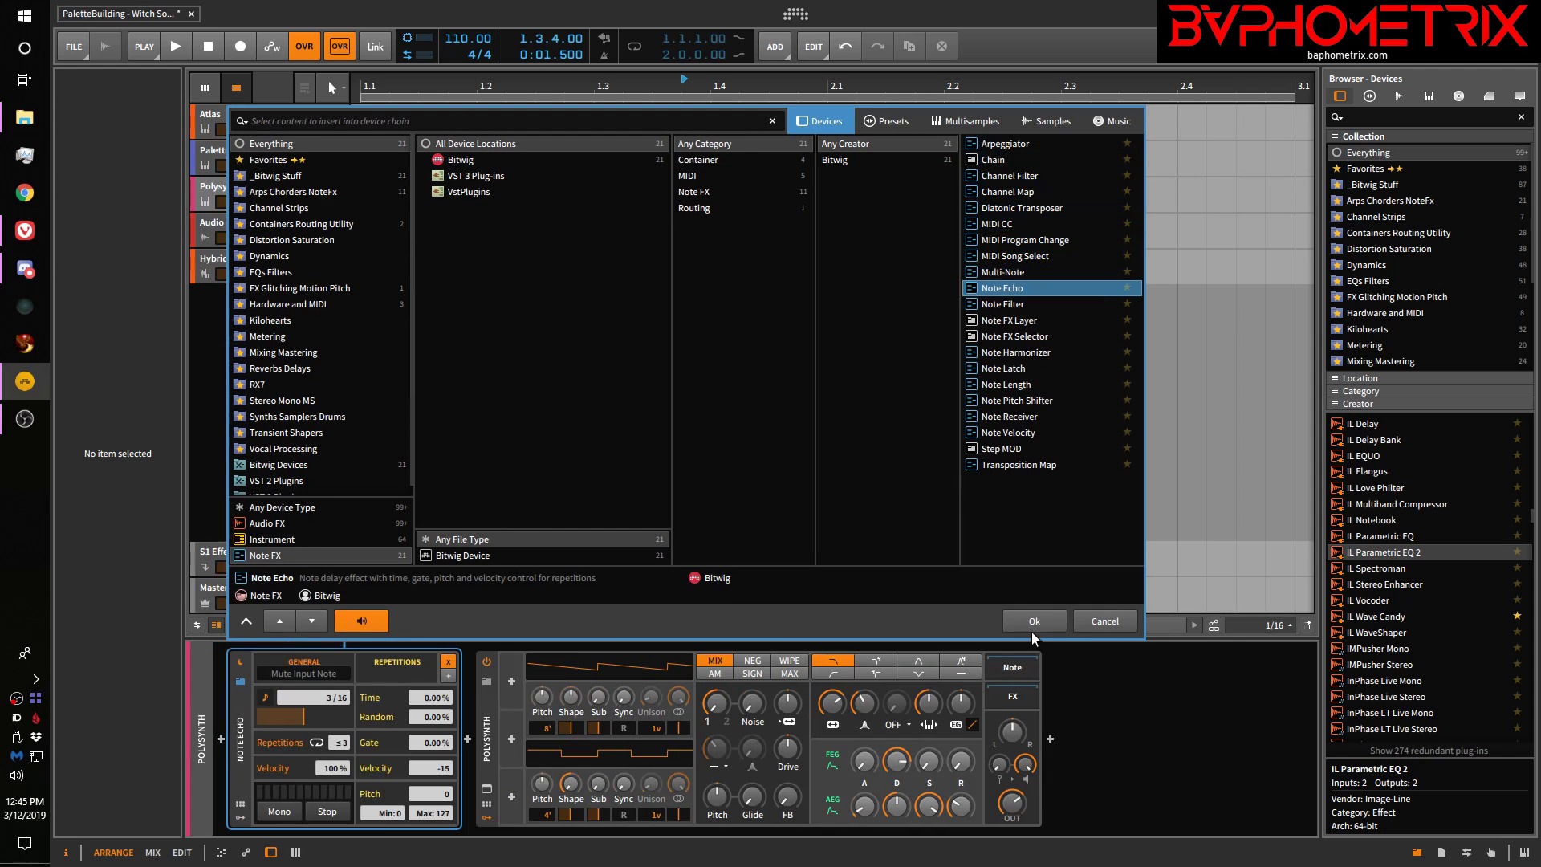
{"action": "key", "text": "Return"}
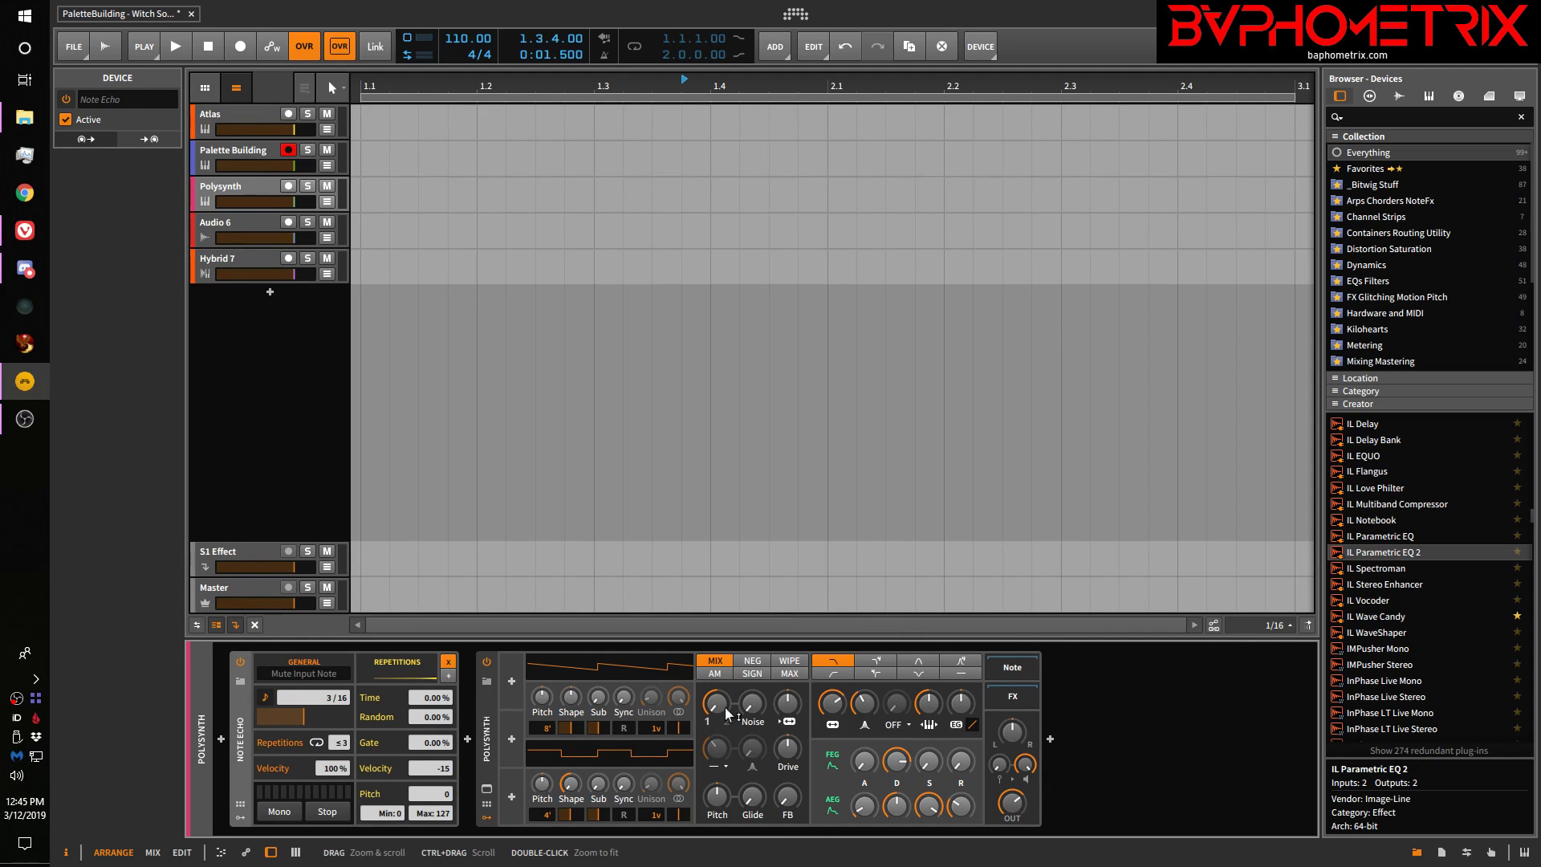
{"action": "left_click", "coordinate": [238, 682]}
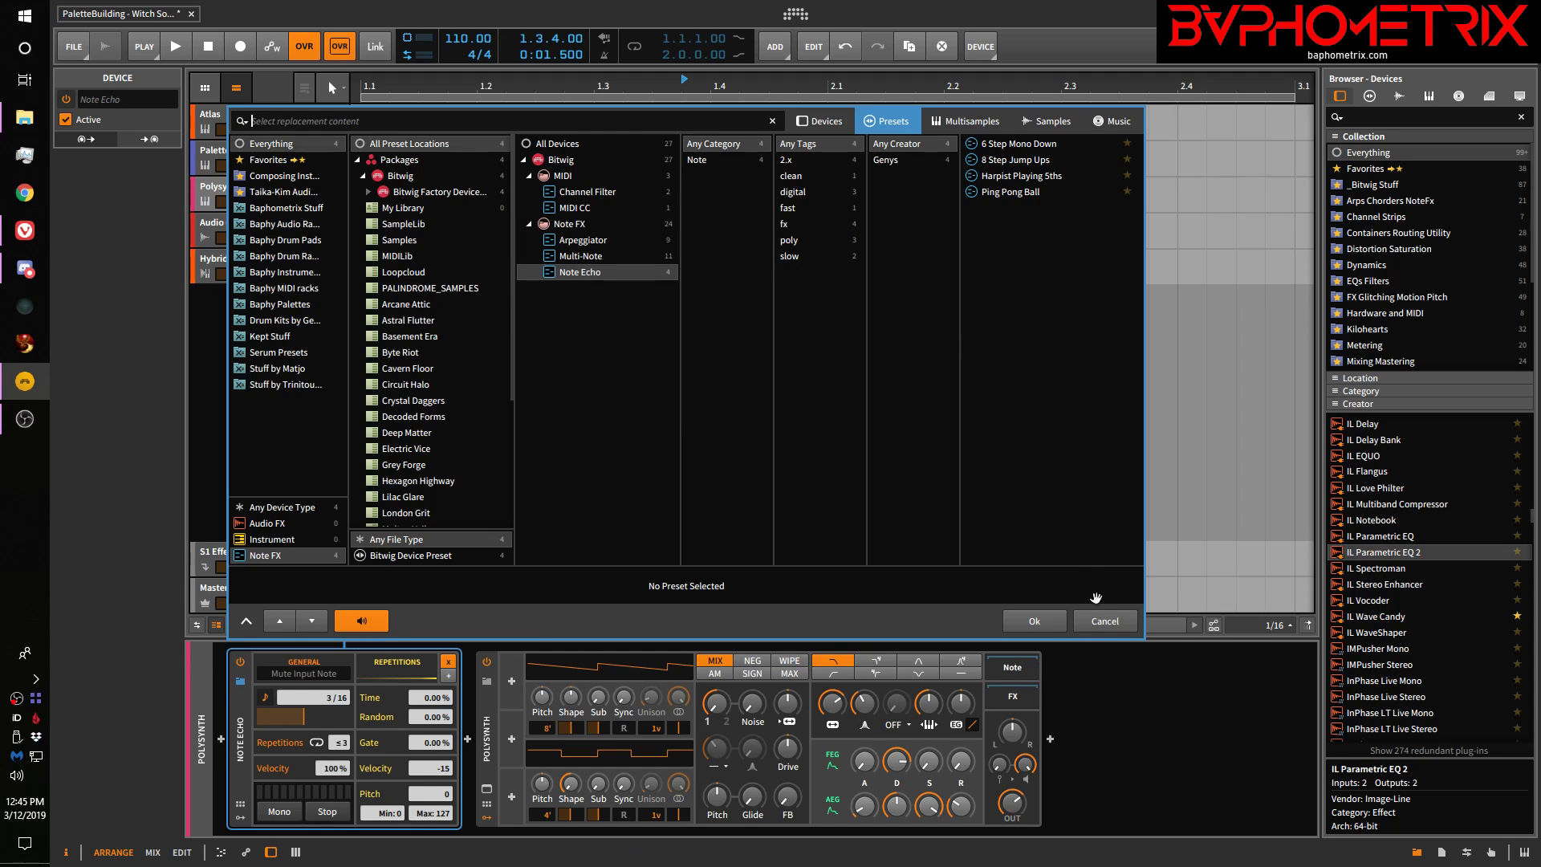
{"action": "left_click", "coordinate": [1103, 620]}
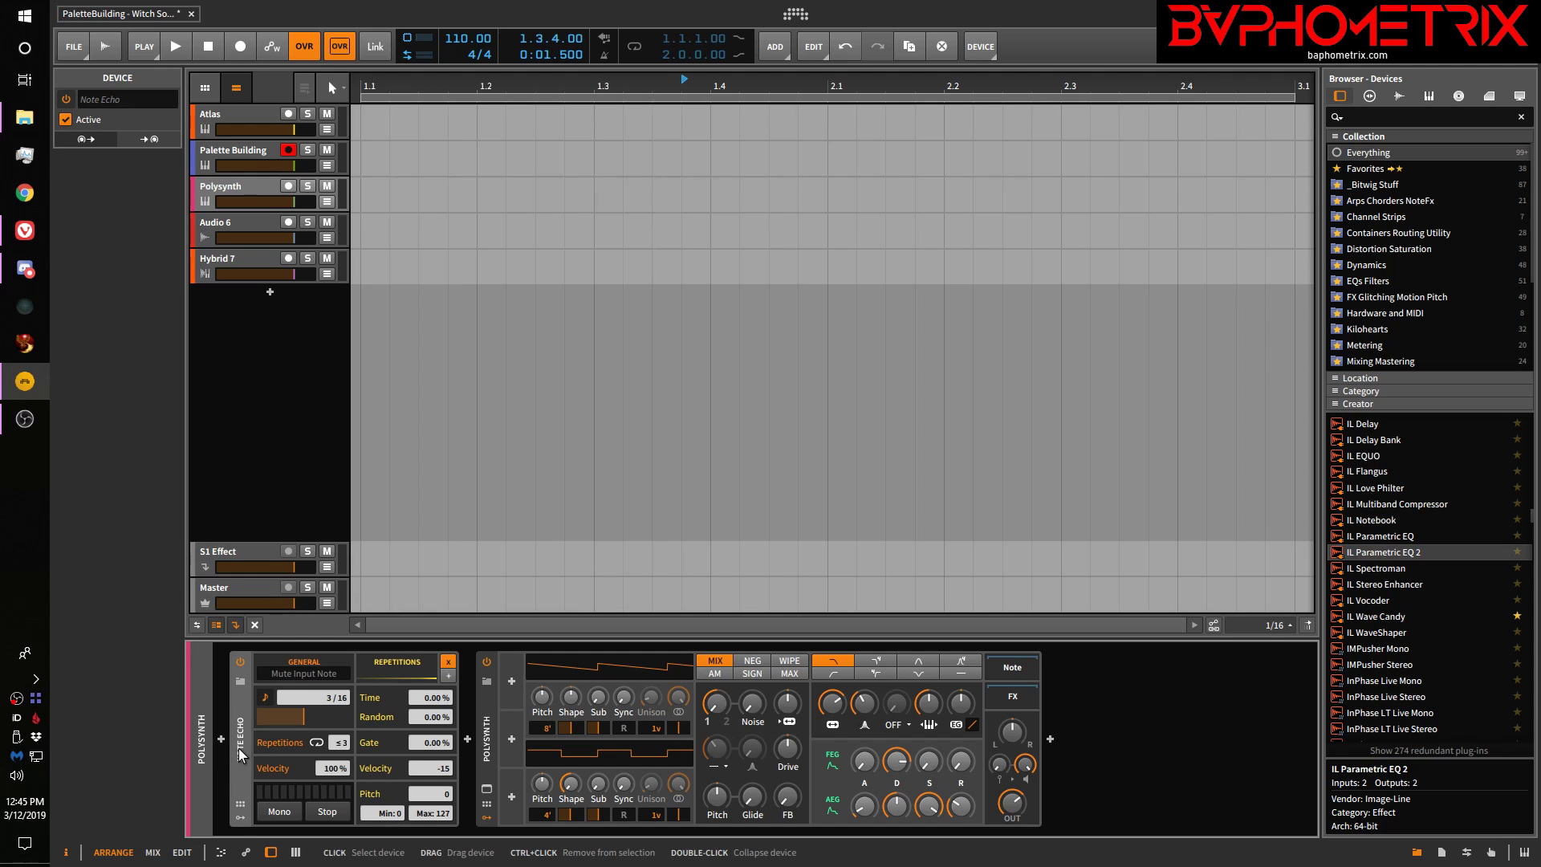
Delete the Note Echo and Polysynth devices, and remove the Hybrid 7, Audio 6 and emptied instrument tracks
{"action": "key", "text": "Delete"}
{"action": "key", "text": "Delete"}
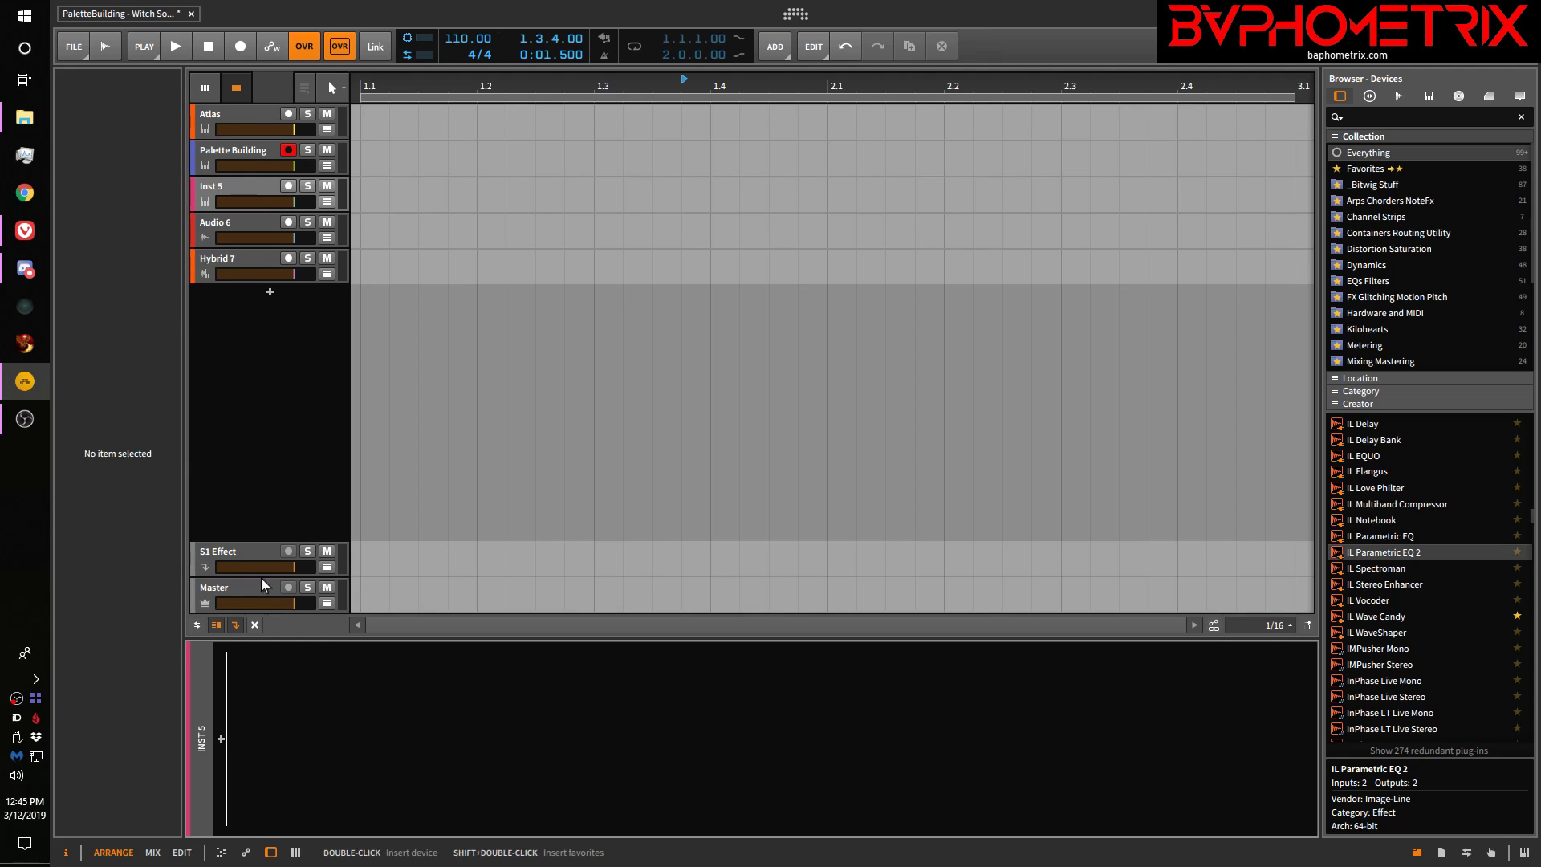
{"action": "left_click", "coordinate": [253, 263]}
{"action": "key", "text": "Delete"}
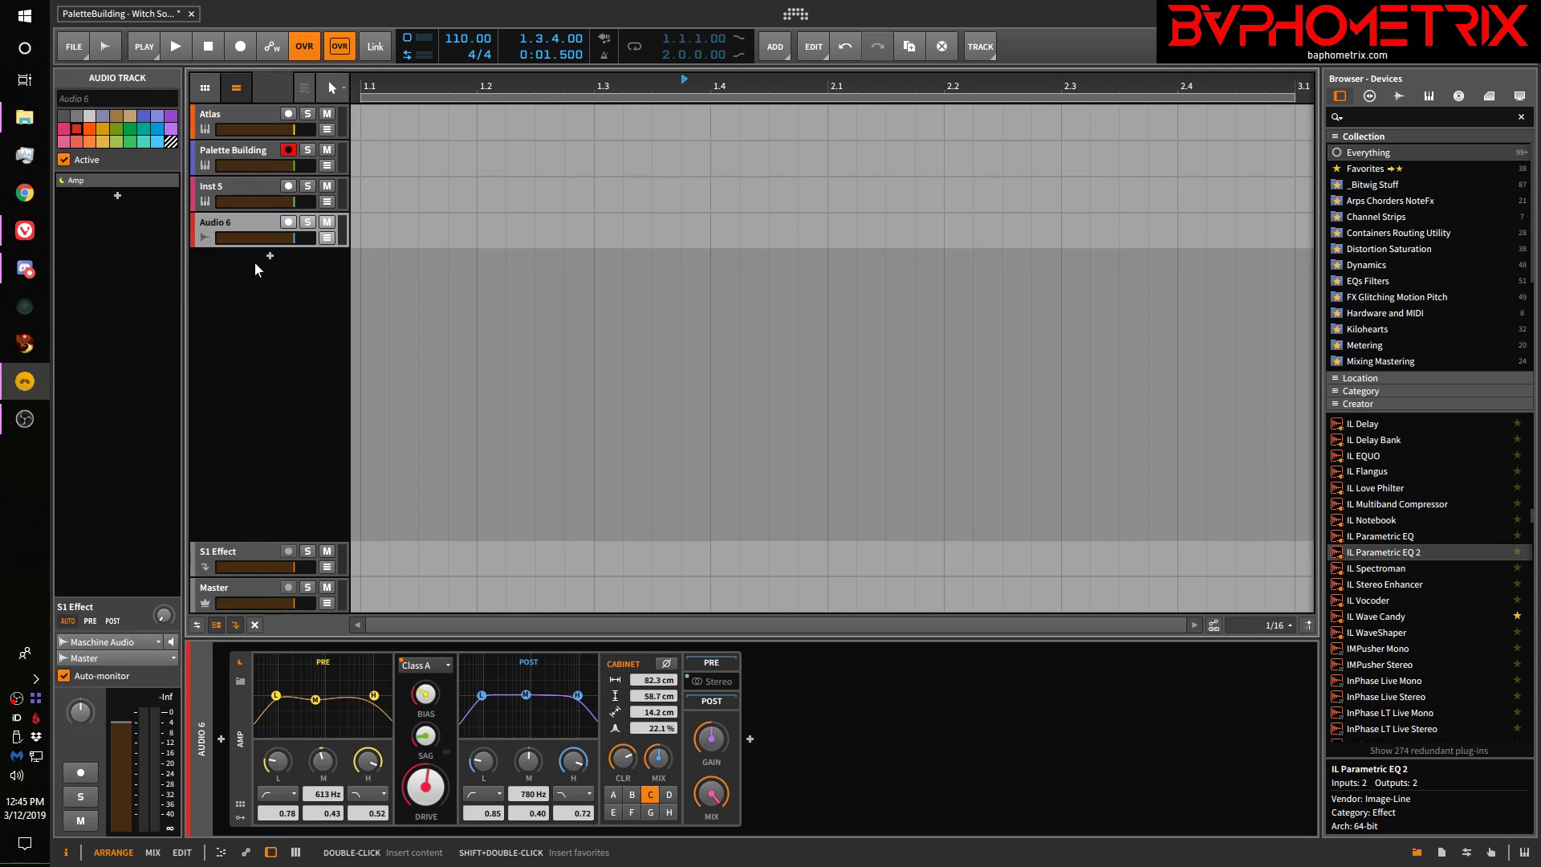
{"action": "key", "text": "Delete"}
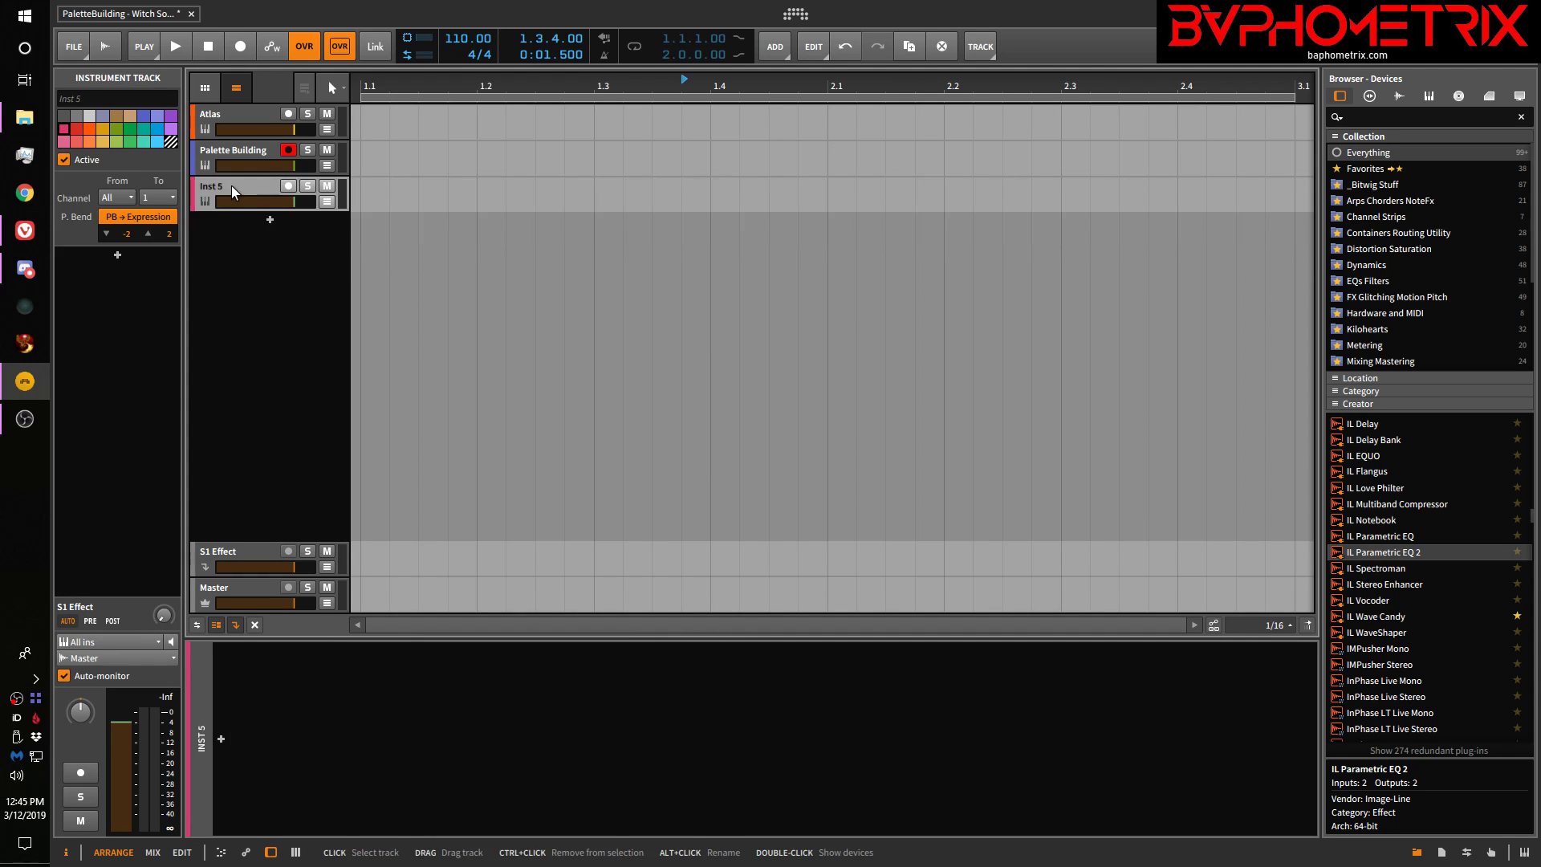
{"action": "key", "text": "Delete"}
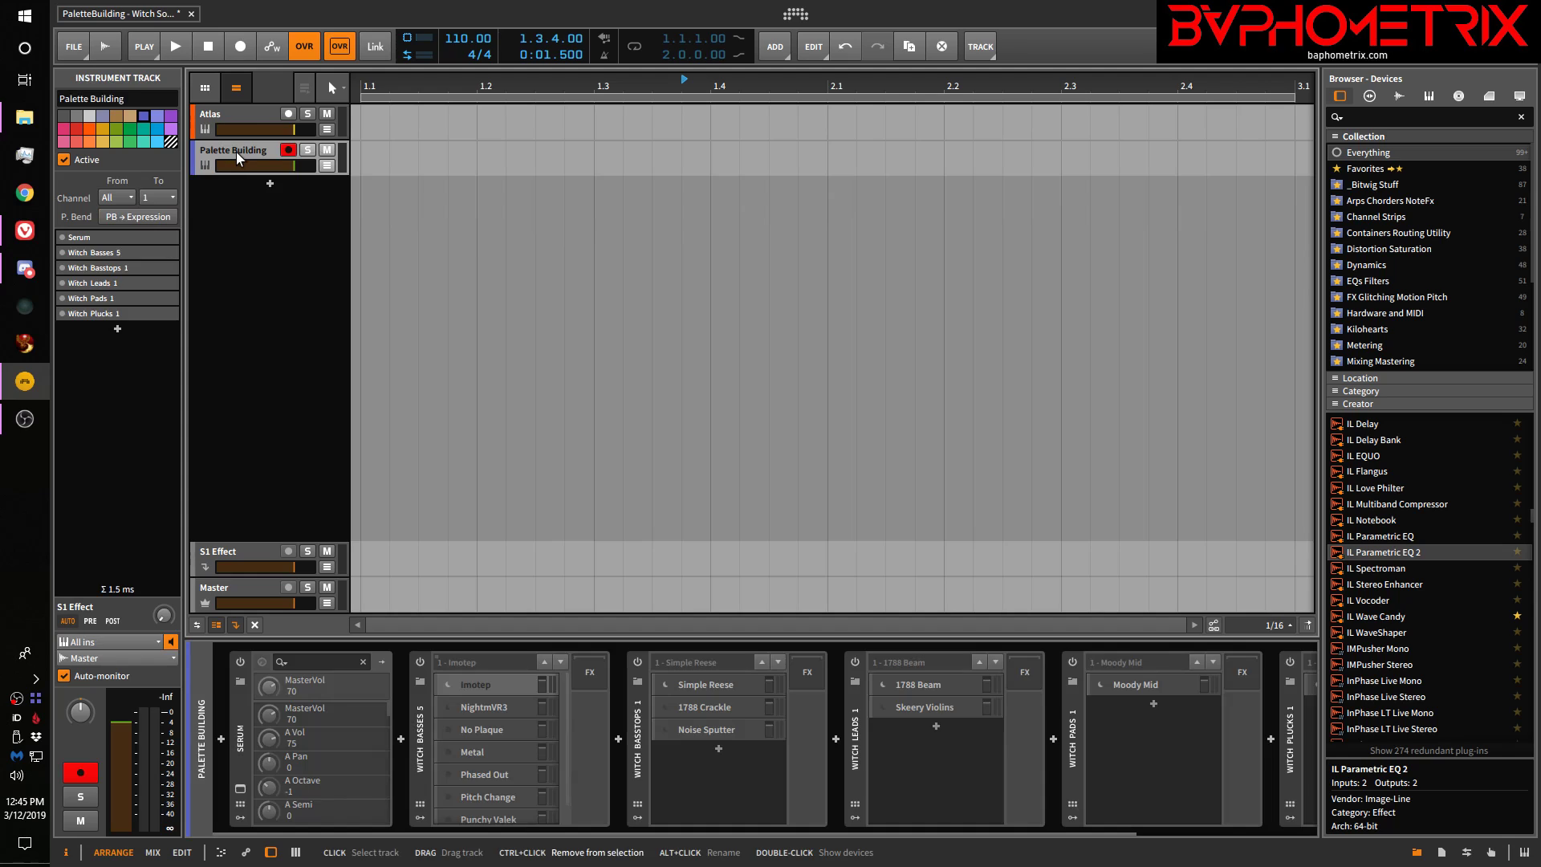
Add an audio track below Palette Building and switch the side browser to samples
{"action": "key", "text": "ctrl+shift+t"}
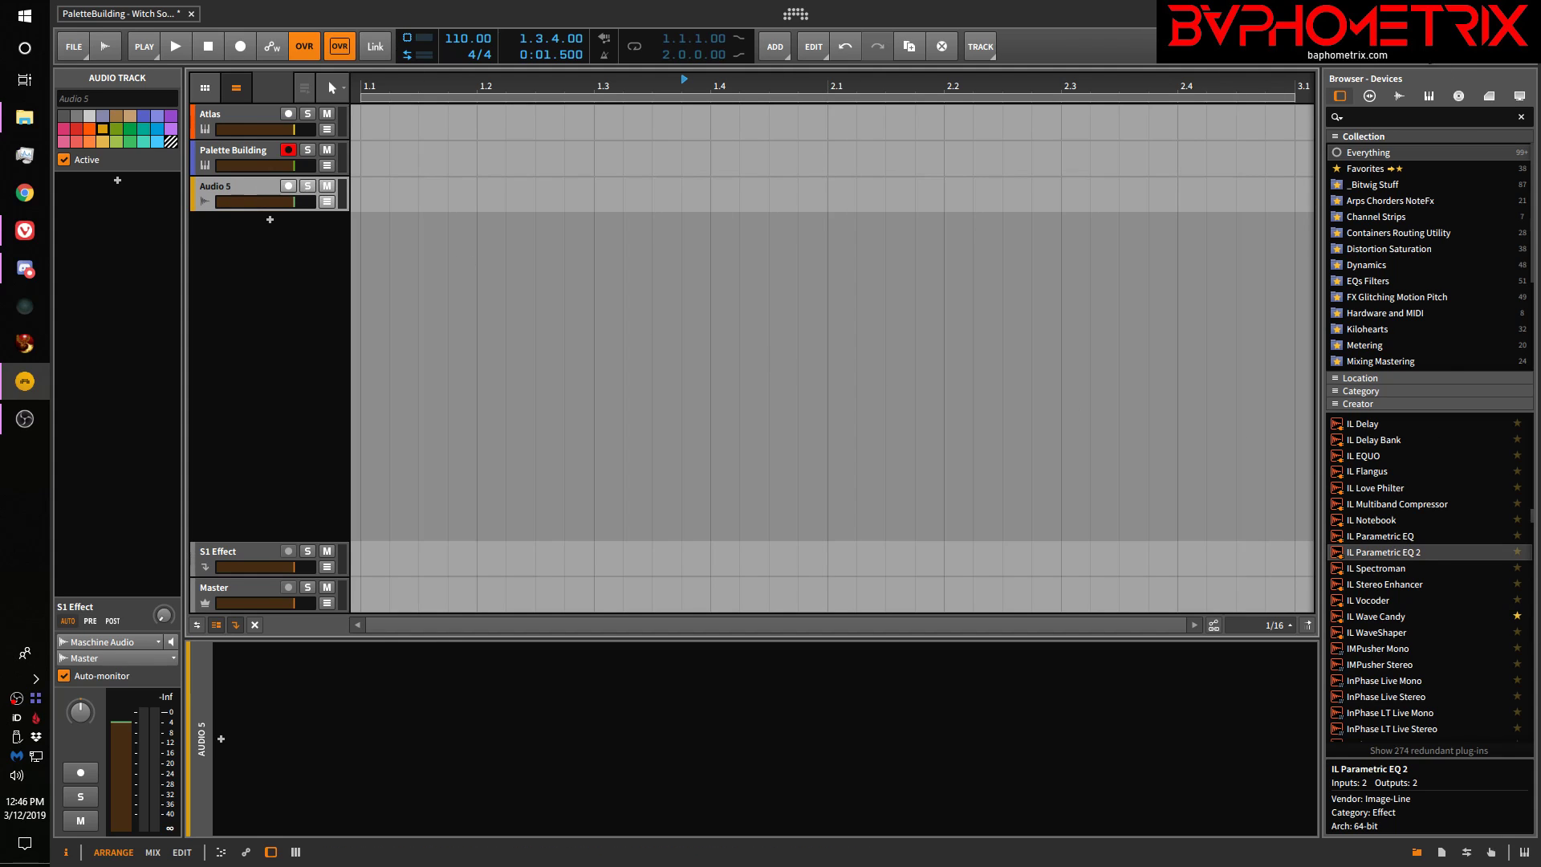
{"action": "left_click", "coordinate": [1398, 95]}
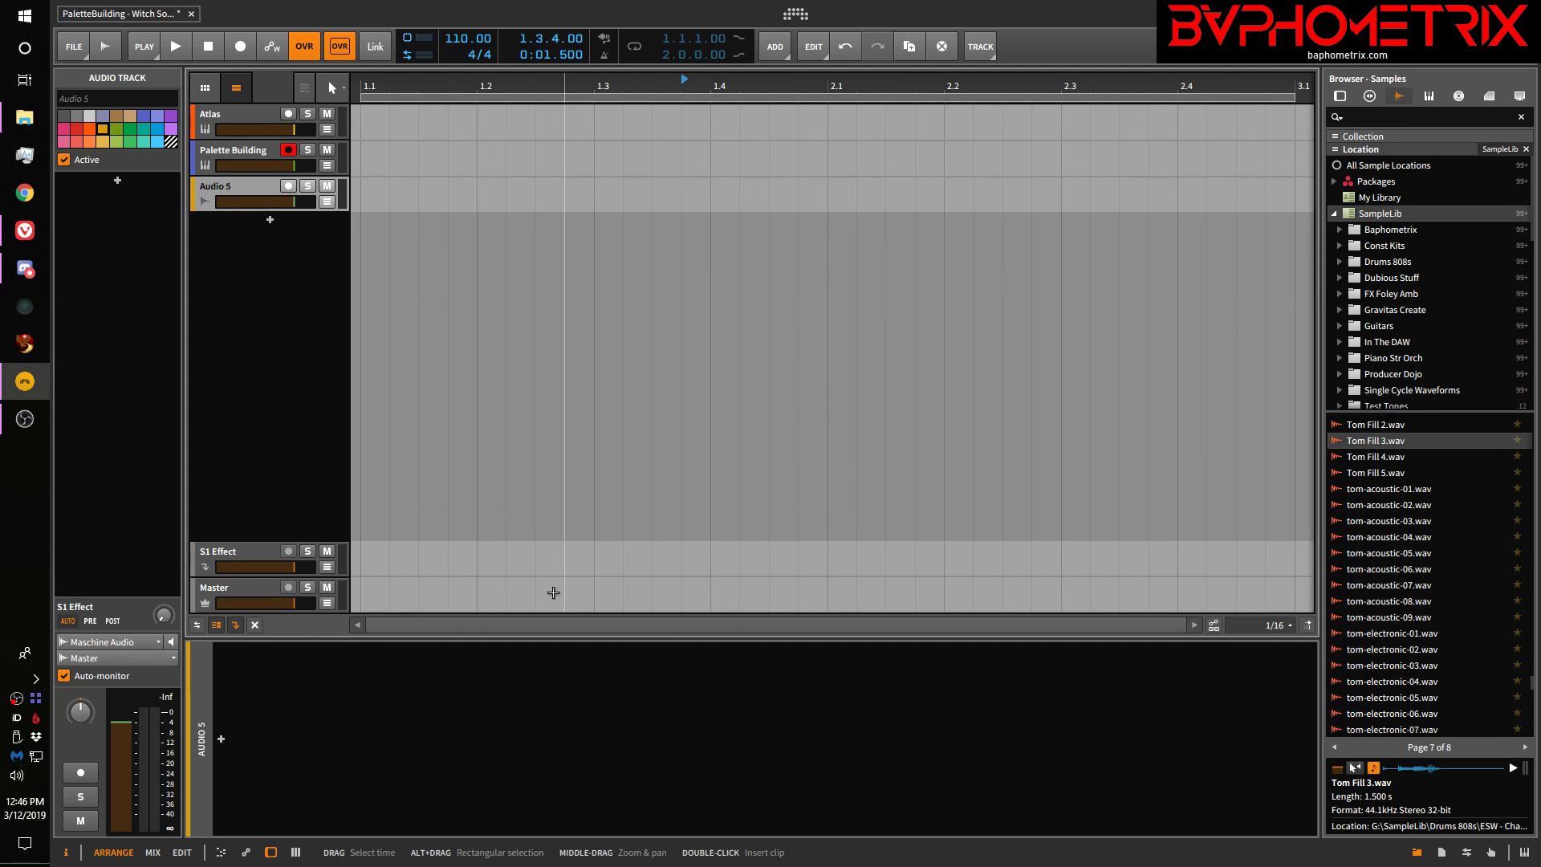
Examine the pop-up browser for the empty audio track twice, closing it each time without inserting anything
{"action": "key", "text": "b"}
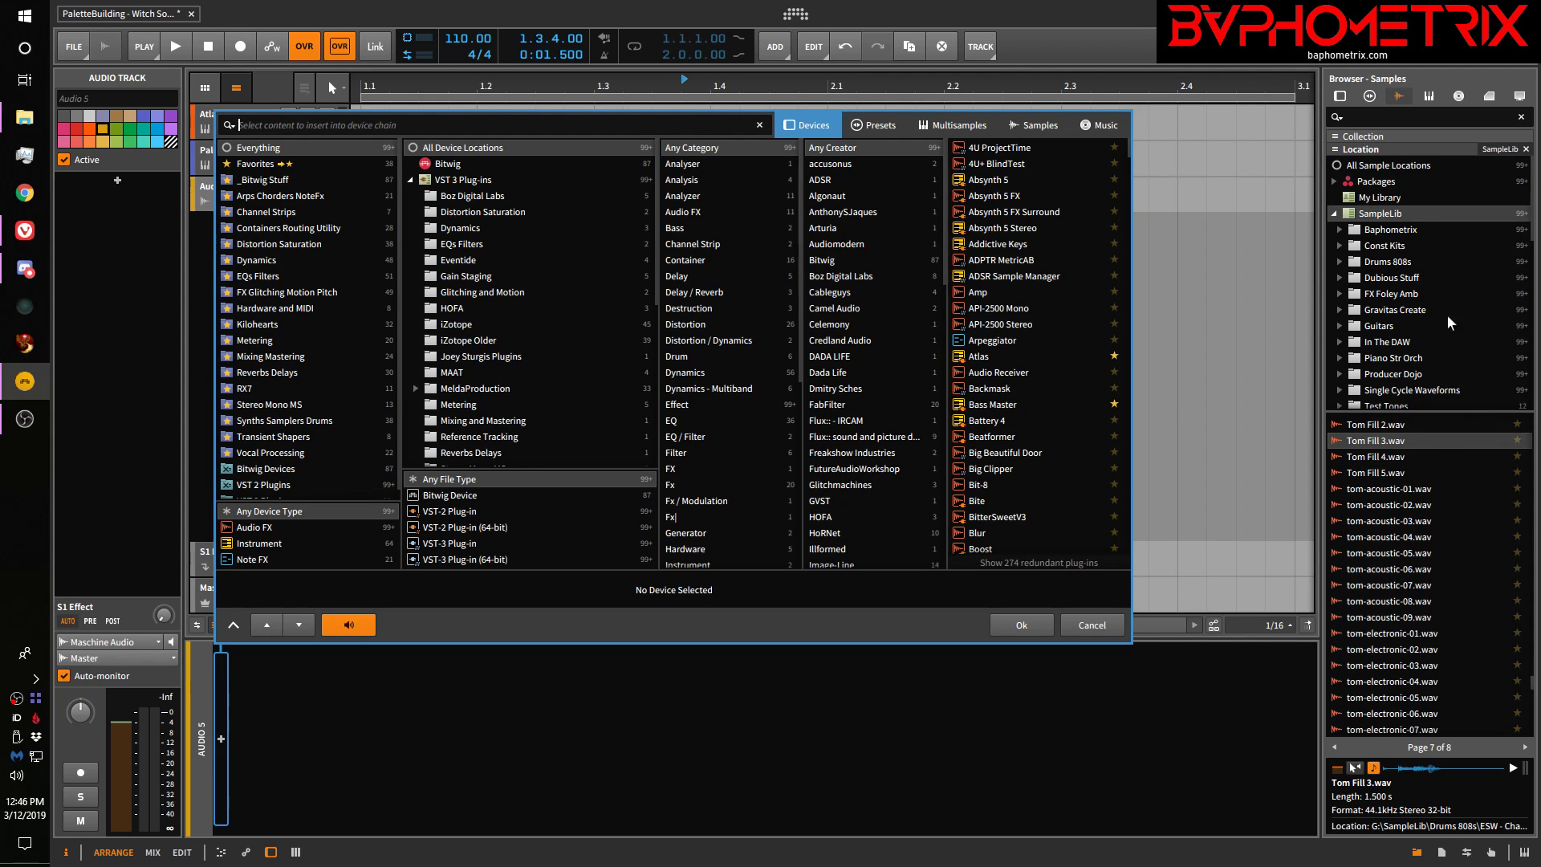
{"action": "left_click", "coordinate": [1078, 631]}
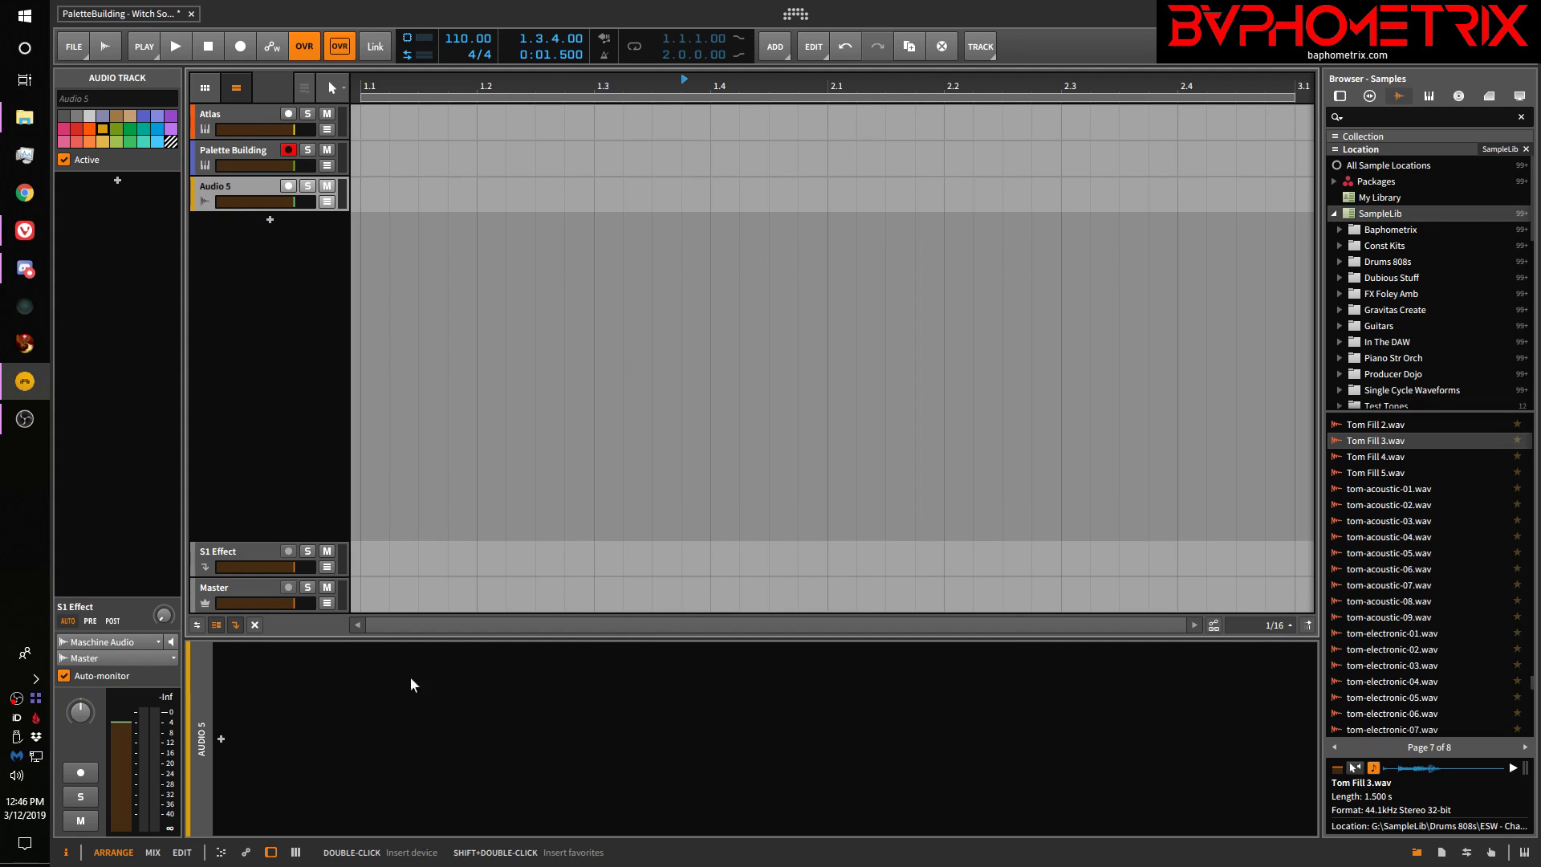
{"action": "double_click", "coordinate": [471, 676]}
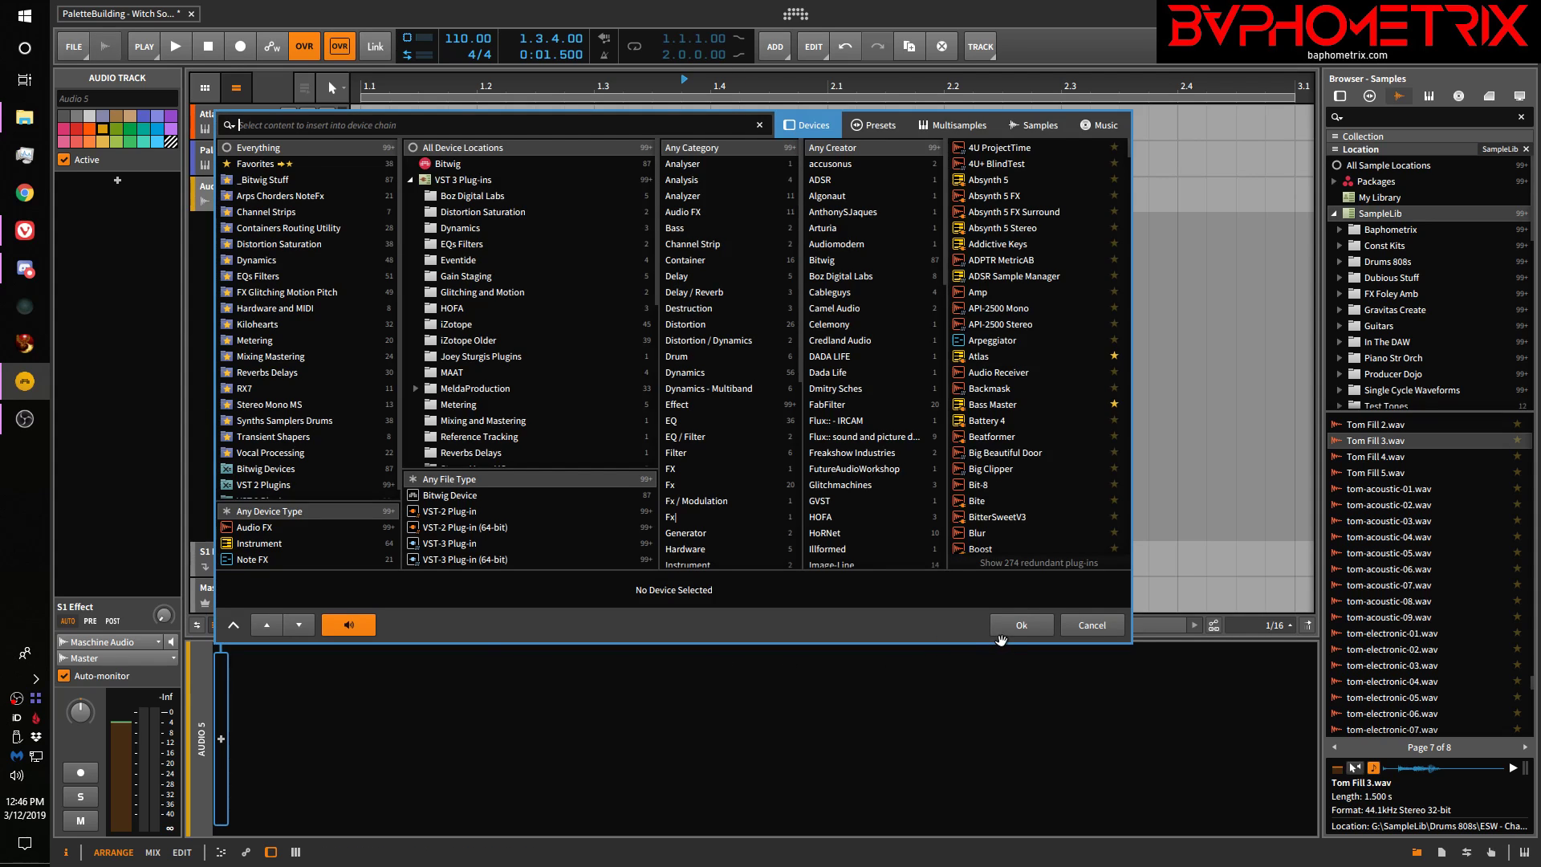
{"action": "left_click", "coordinate": [1087, 625]}
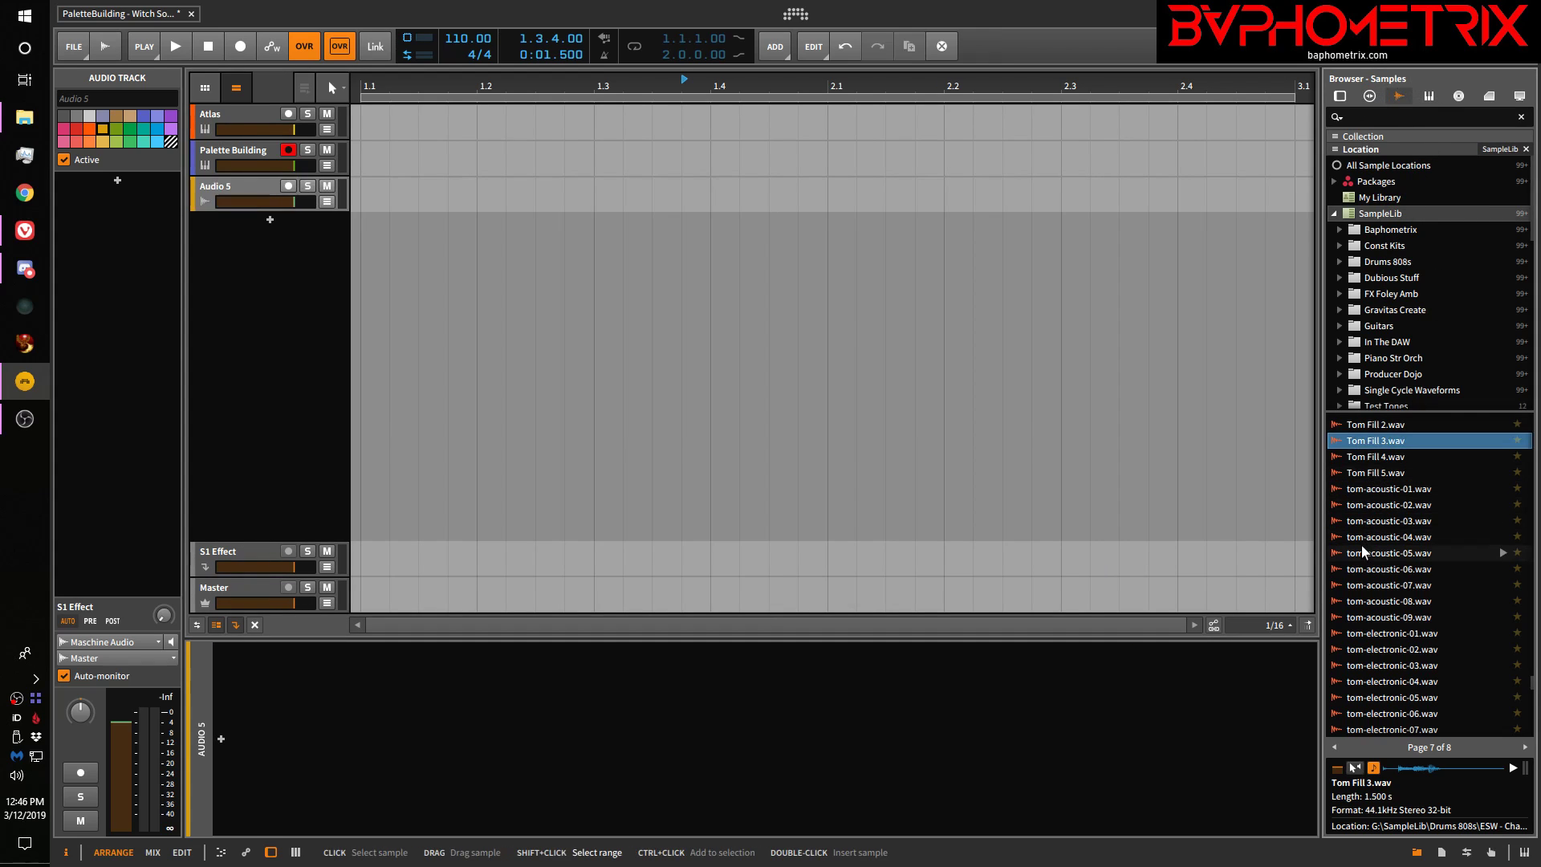
Hide the side browser, look at the Studio I/O panel in its place, and show the samples browser again
{"action": "key", "text": "b"}
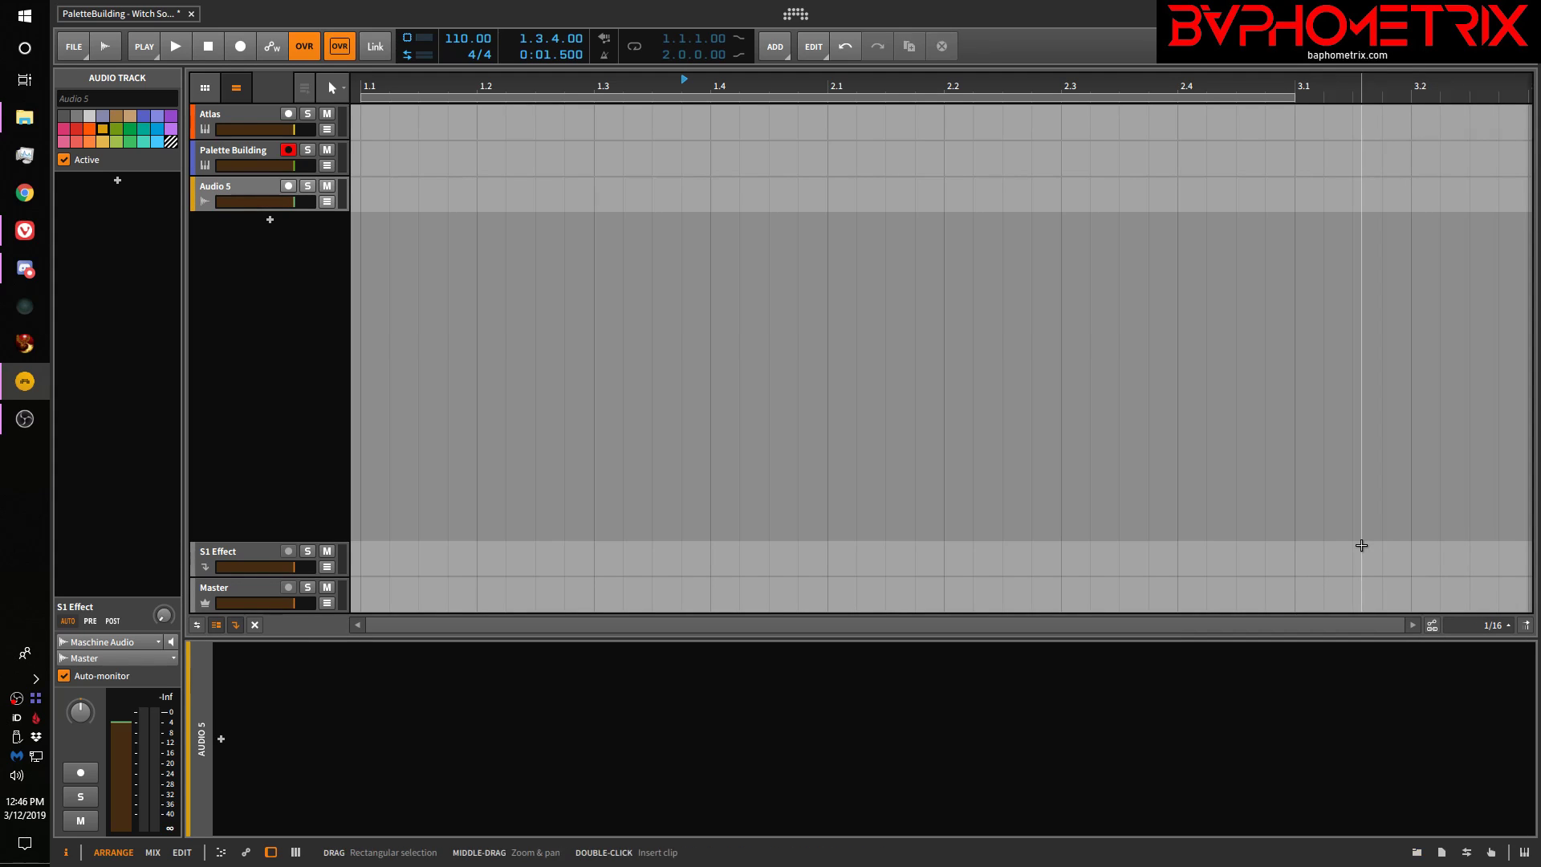
{"action": "key", "text": "o"}
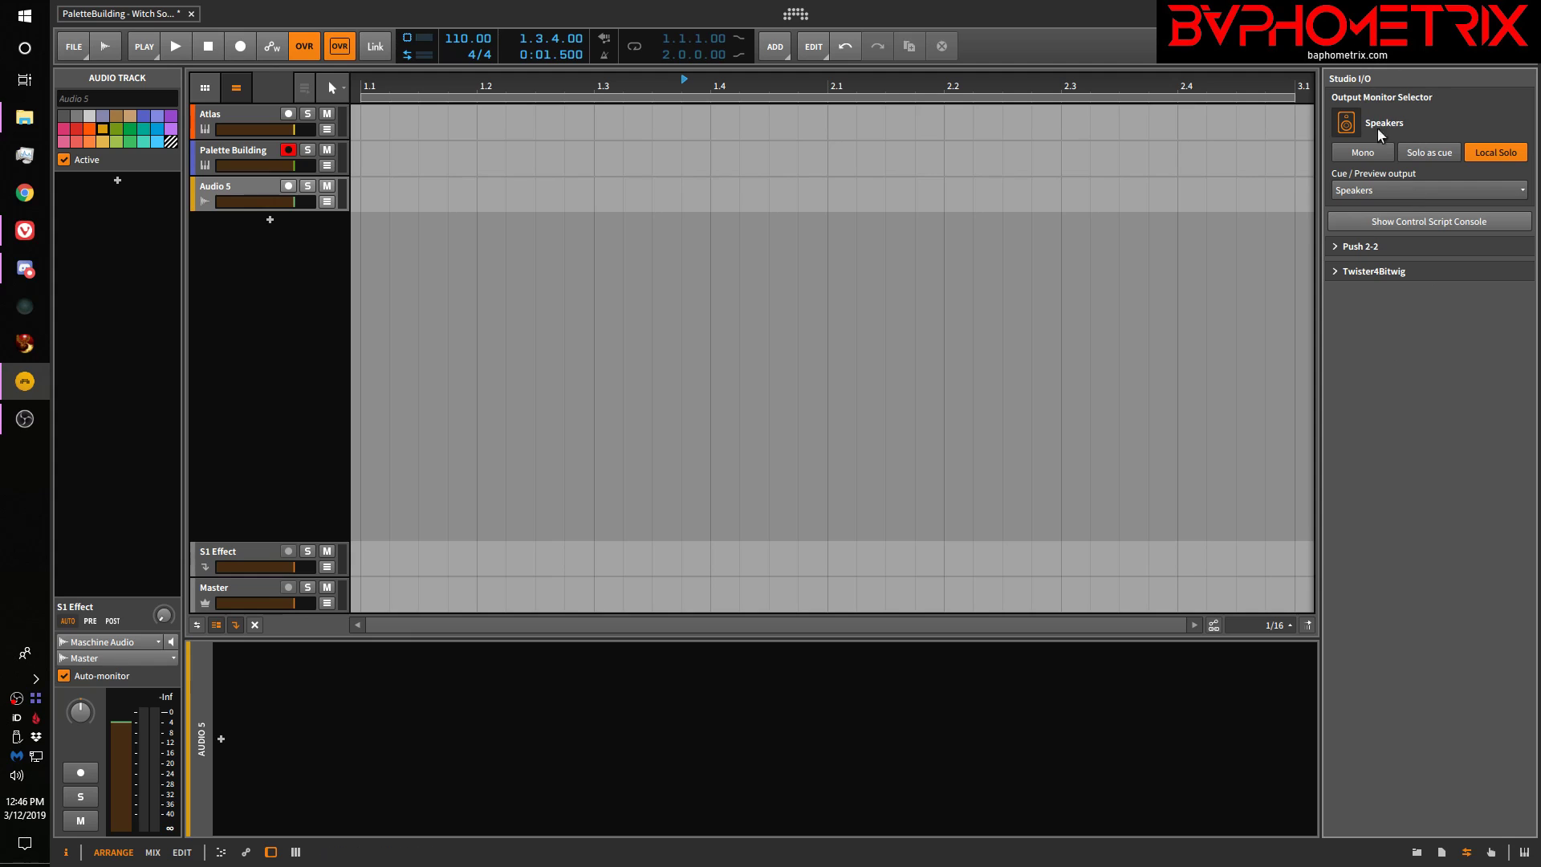
{"action": "left_click", "coordinate": [1362, 151]}
{"action": "key", "text": "o"}
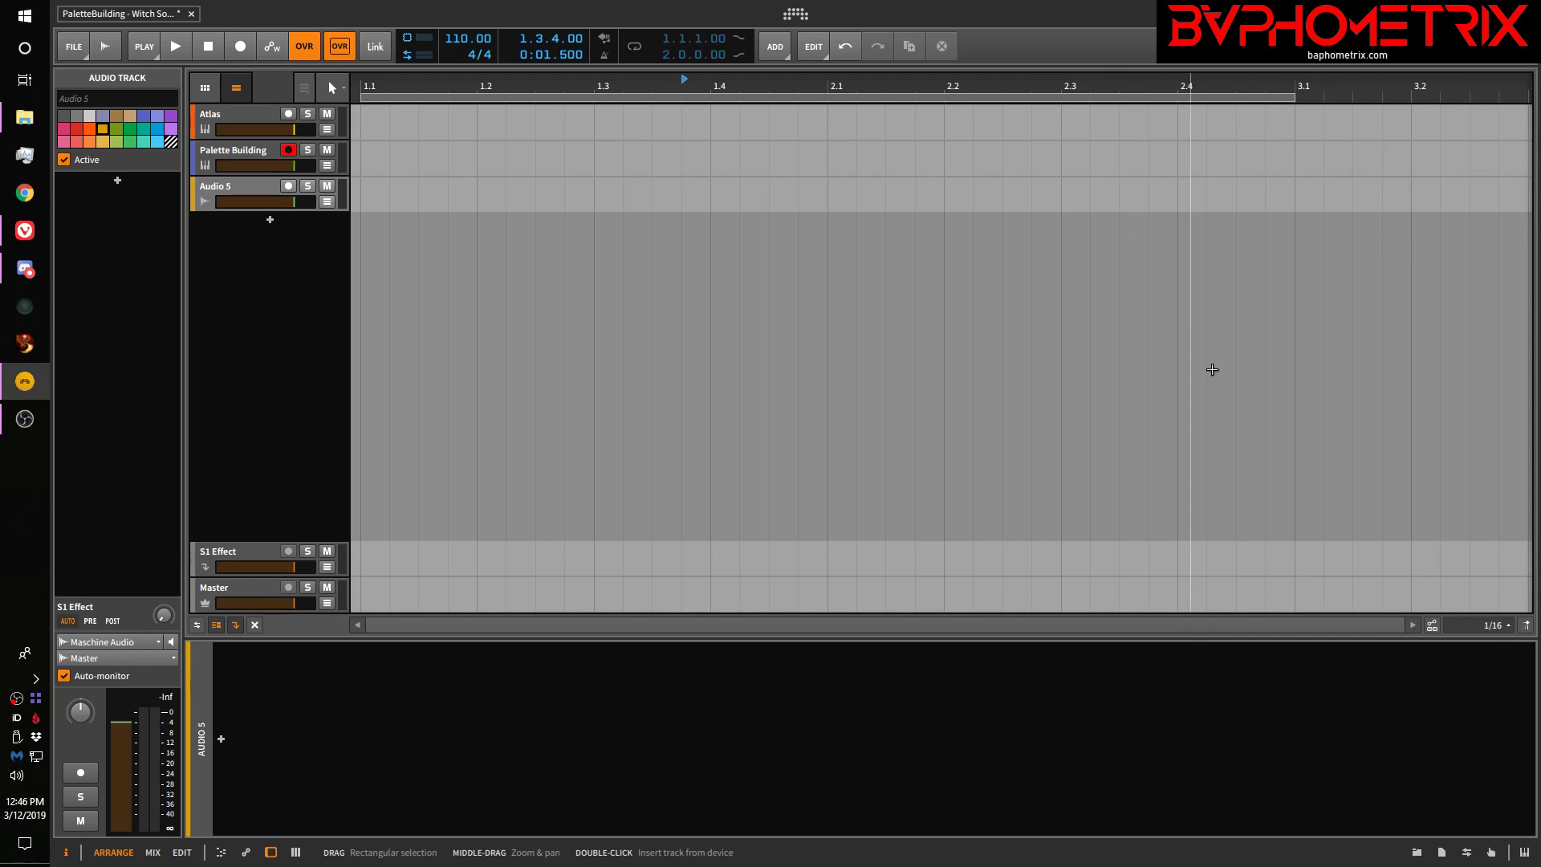
{"action": "key", "text": "b"}
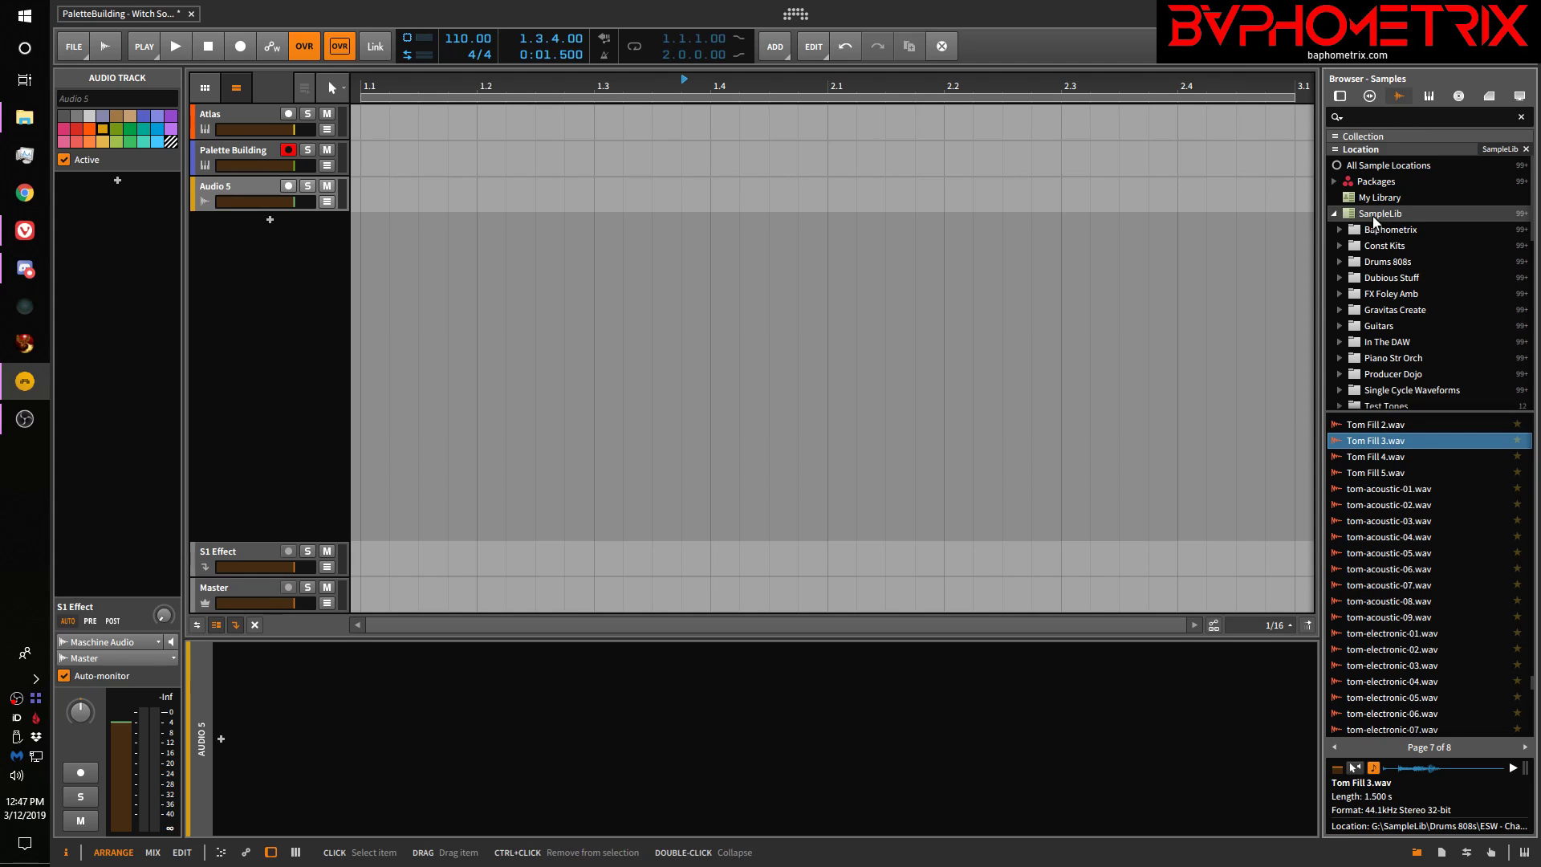
Browse the RRGDF_Drumfillfx samples under Drums 808s, BlackOct - Really Good Drum Fills, and collapse the SampleLib location
{"action": "left_click", "coordinate": [1338, 262]}
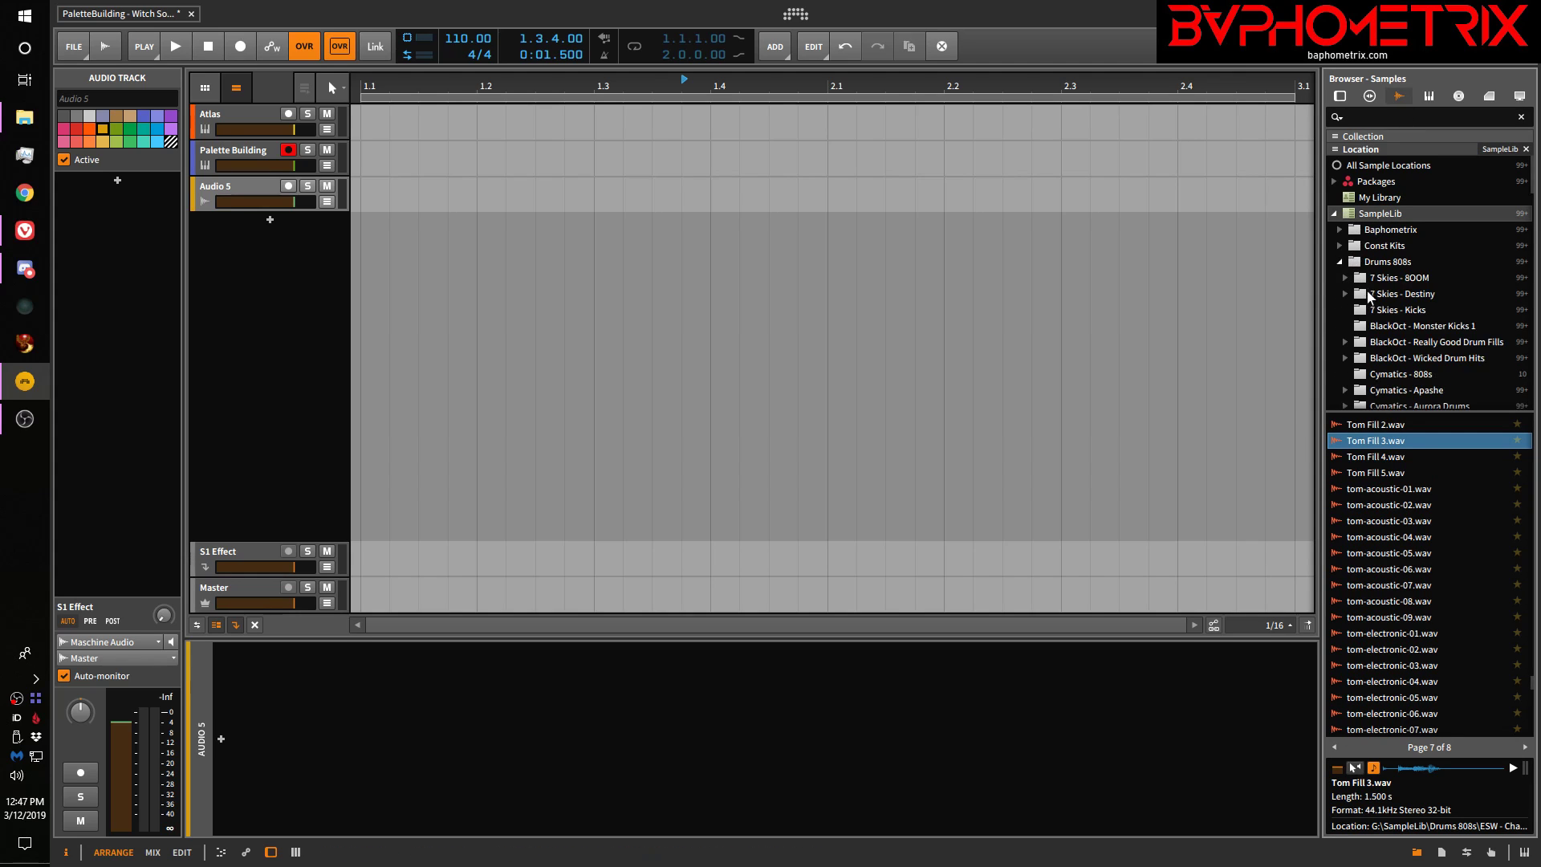
{"action": "left_click", "coordinate": [1346, 343]}
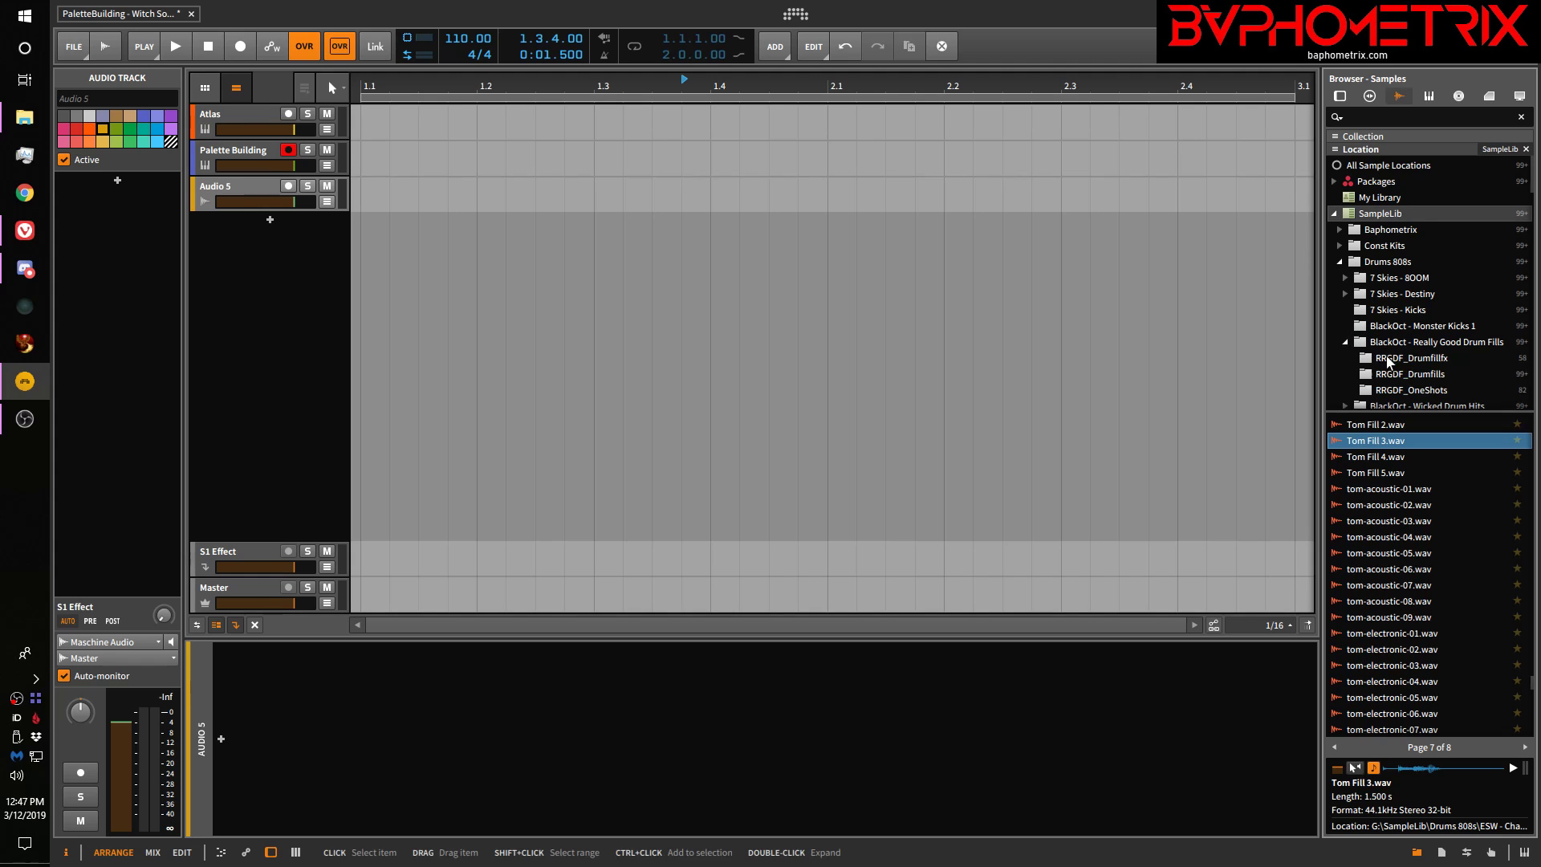
{"action": "left_click", "coordinate": [1378, 361]}
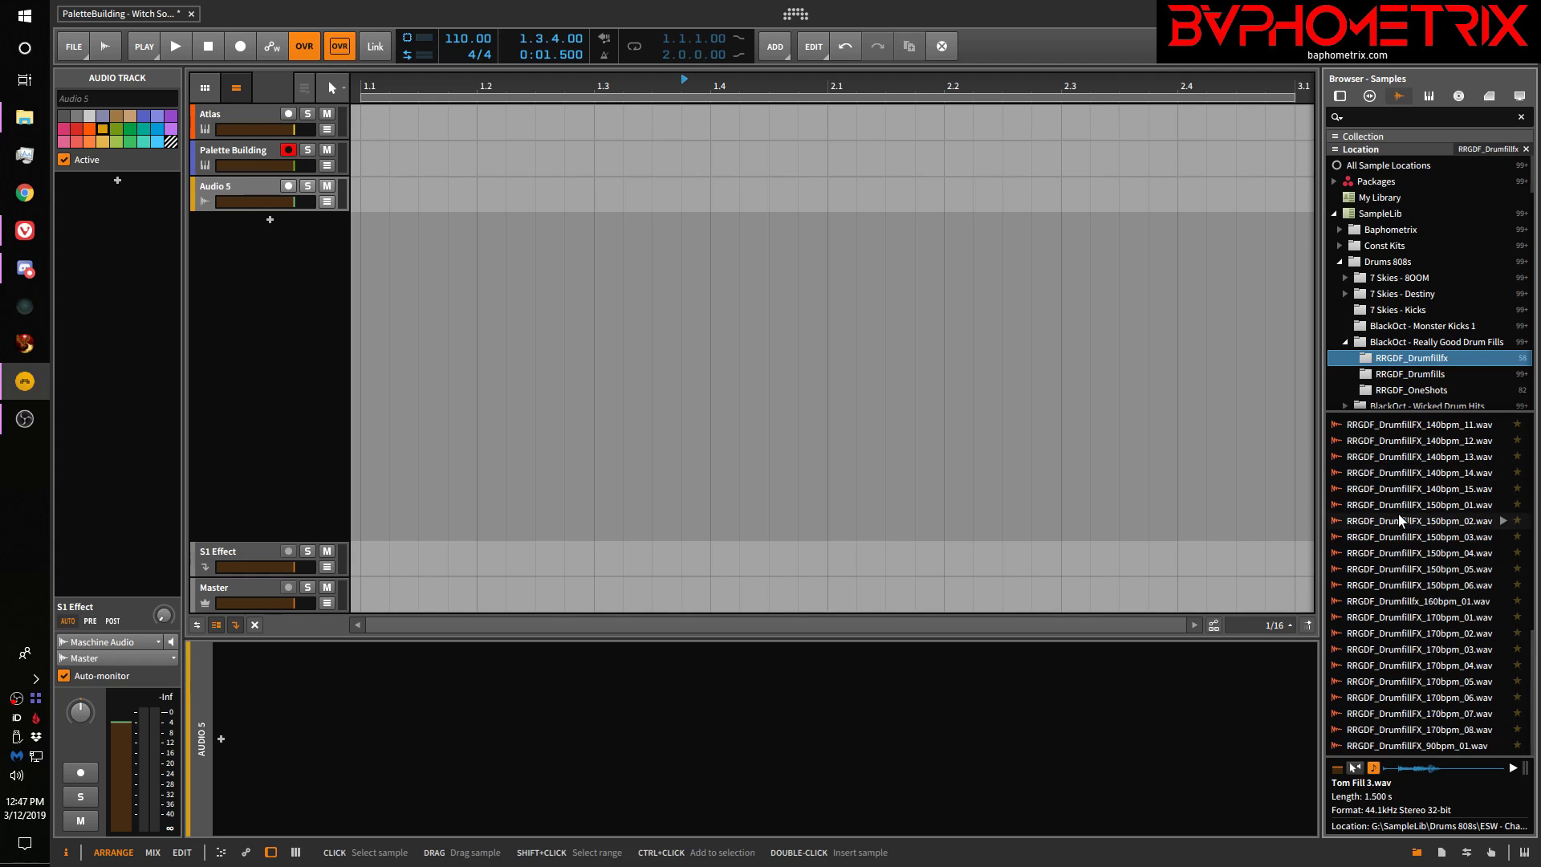
{"action": "scroll", "coordinate": [1398, 520], "scroll_direction": "up", "scroll_amount": 6}
{"action": "scroll", "coordinate": [1399, 520], "scroll_direction": "up", "scroll_amount": 3}
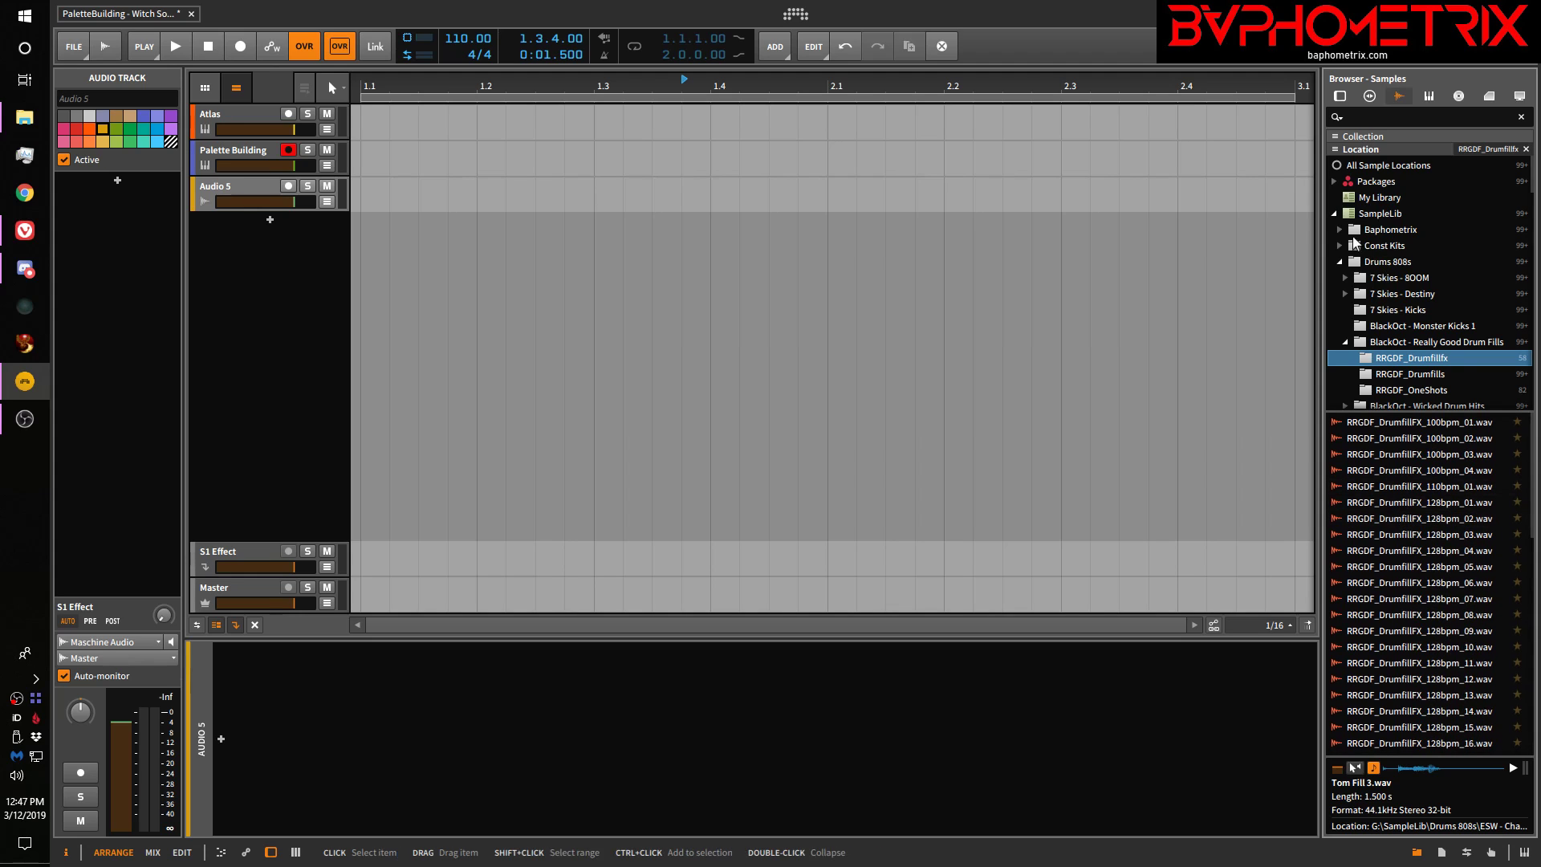
{"action": "left_click", "coordinate": [1333, 213]}
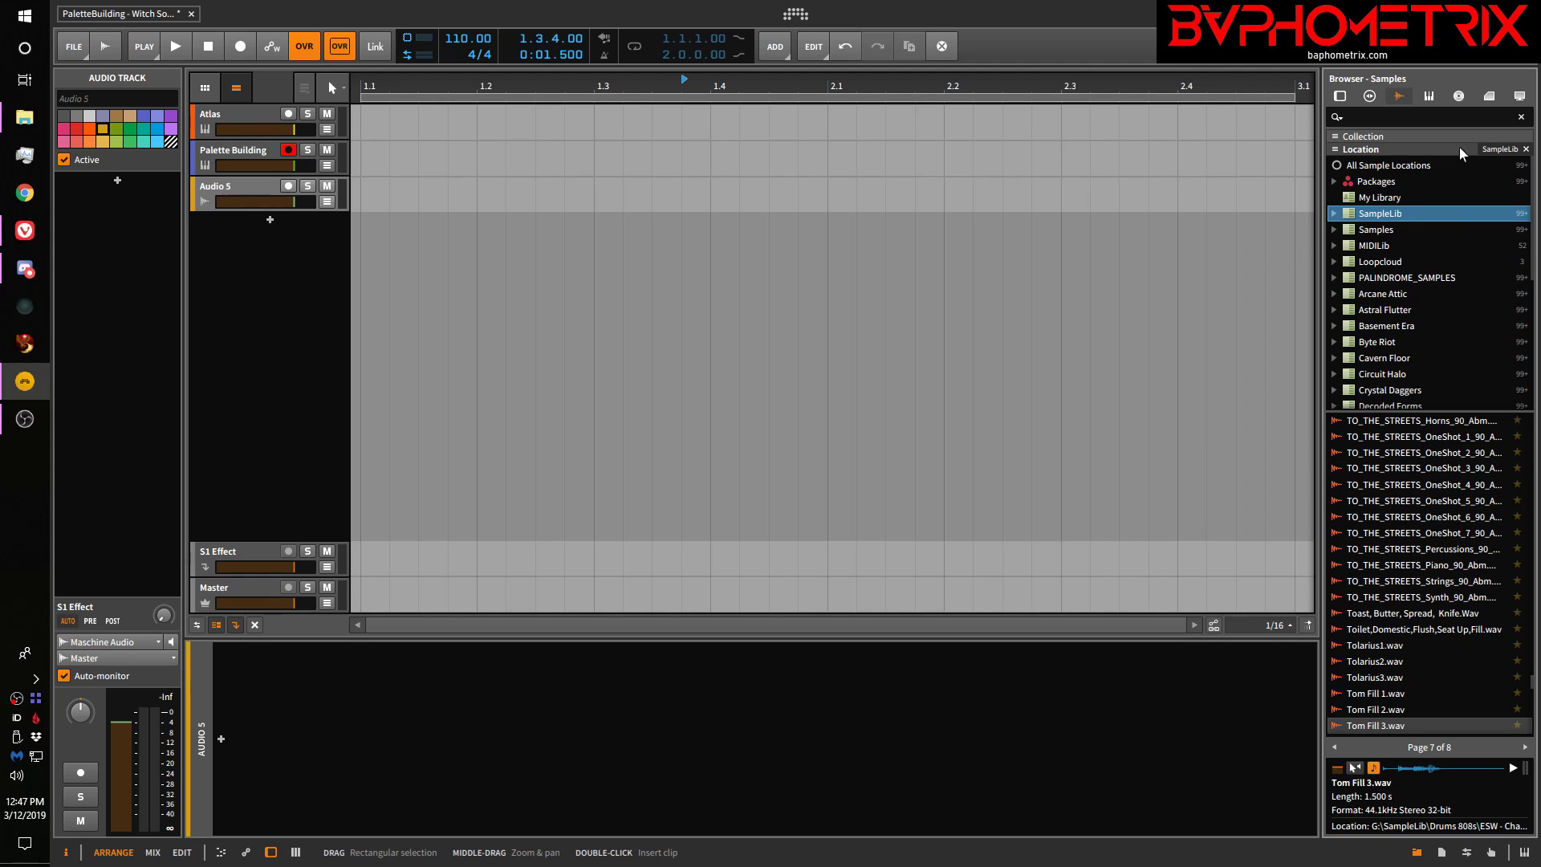
Insert the PhattyBass - AllYourBass multisample from the Baphometrix Stuff collection into the empty audio track's device chain
{"action": "left_click", "coordinate": [1420, 96]}
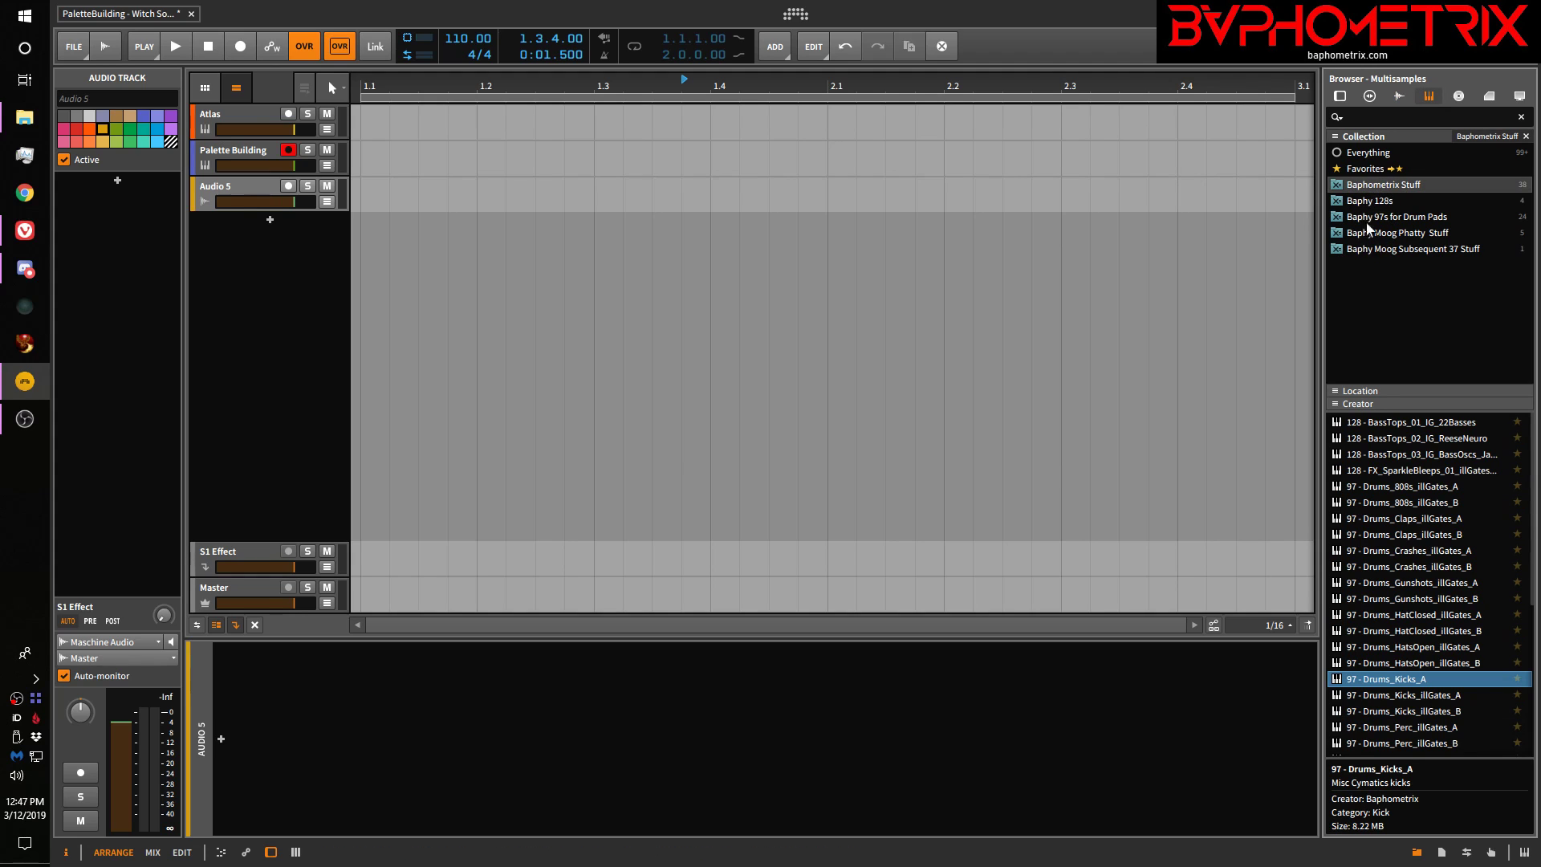
{"action": "scroll", "coordinate": [1441, 568], "scroll_direction": "down", "scroll_amount": 4}
{"action": "scroll", "coordinate": [1440, 561], "scroll_direction": "down", "scroll_amount": 2}
{"action": "scroll", "coordinate": [1439, 561], "scroll_direction": "up", "scroll_amount": 5}
{"action": "scroll", "coordinate": [1440, 561], "scroll_direction": "down", "scroll_amount": 5}
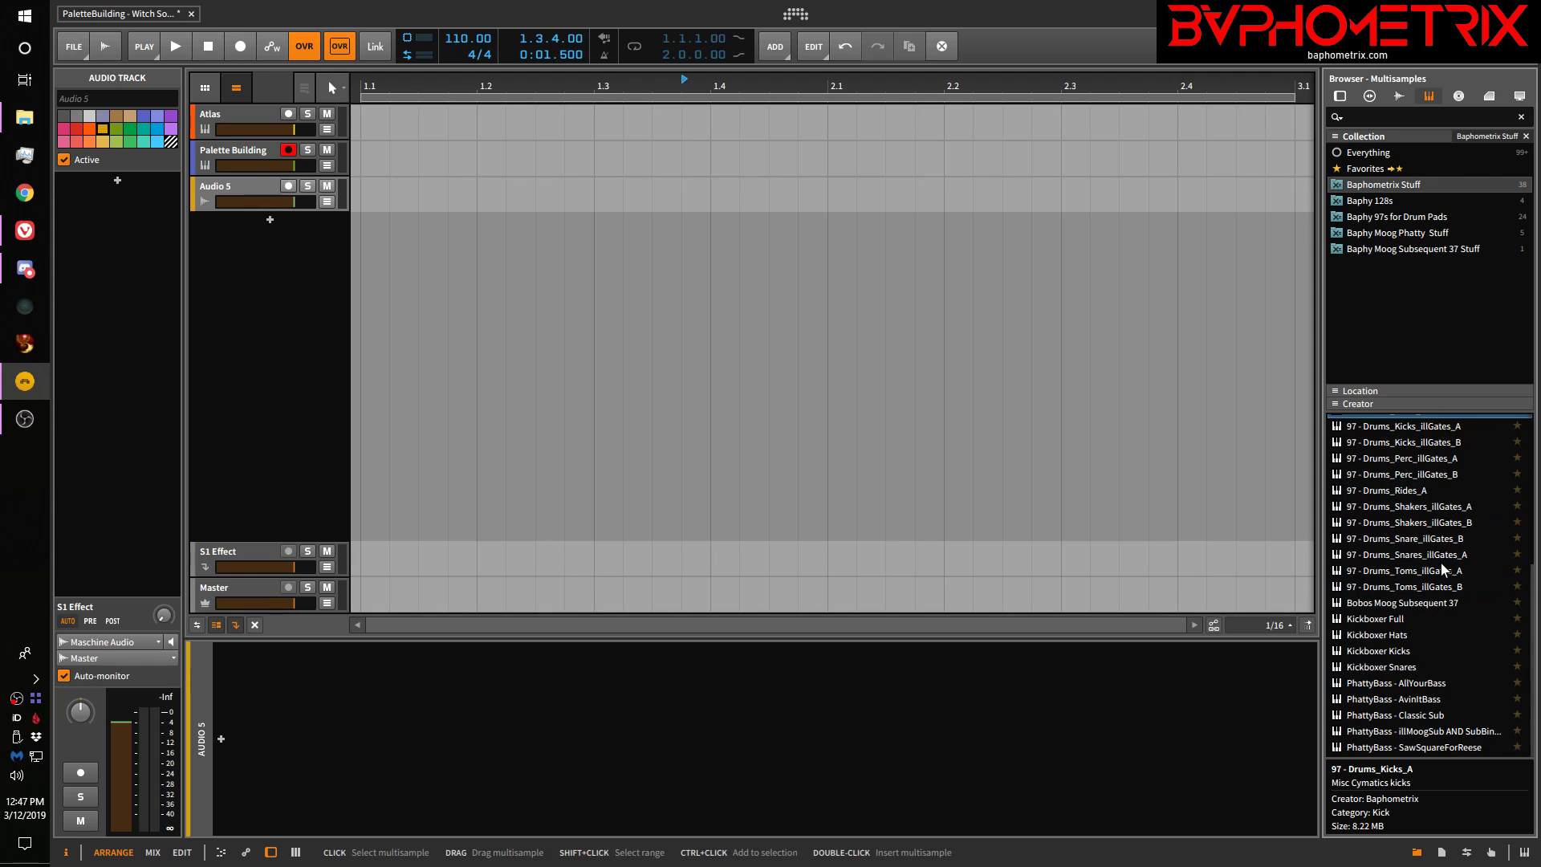
{"action": "left_click_drag", "start_coordinate": [1381, 684], "coordinate": [1244, 695]}
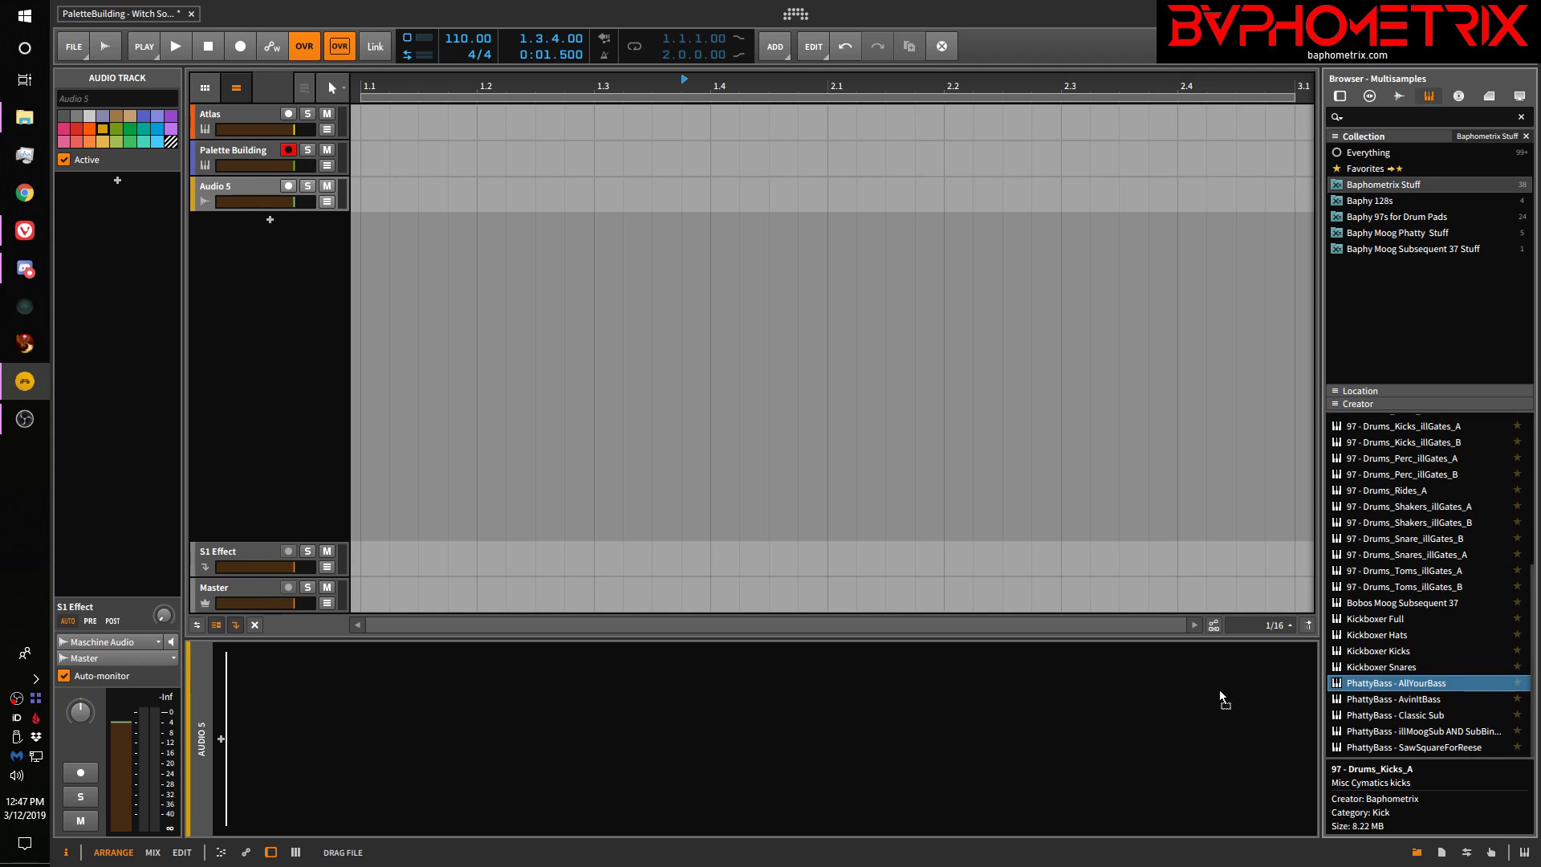
{"action": "left_click_drag", "start_coordinate": [1092, 687], "coordinate": [960, 695]}
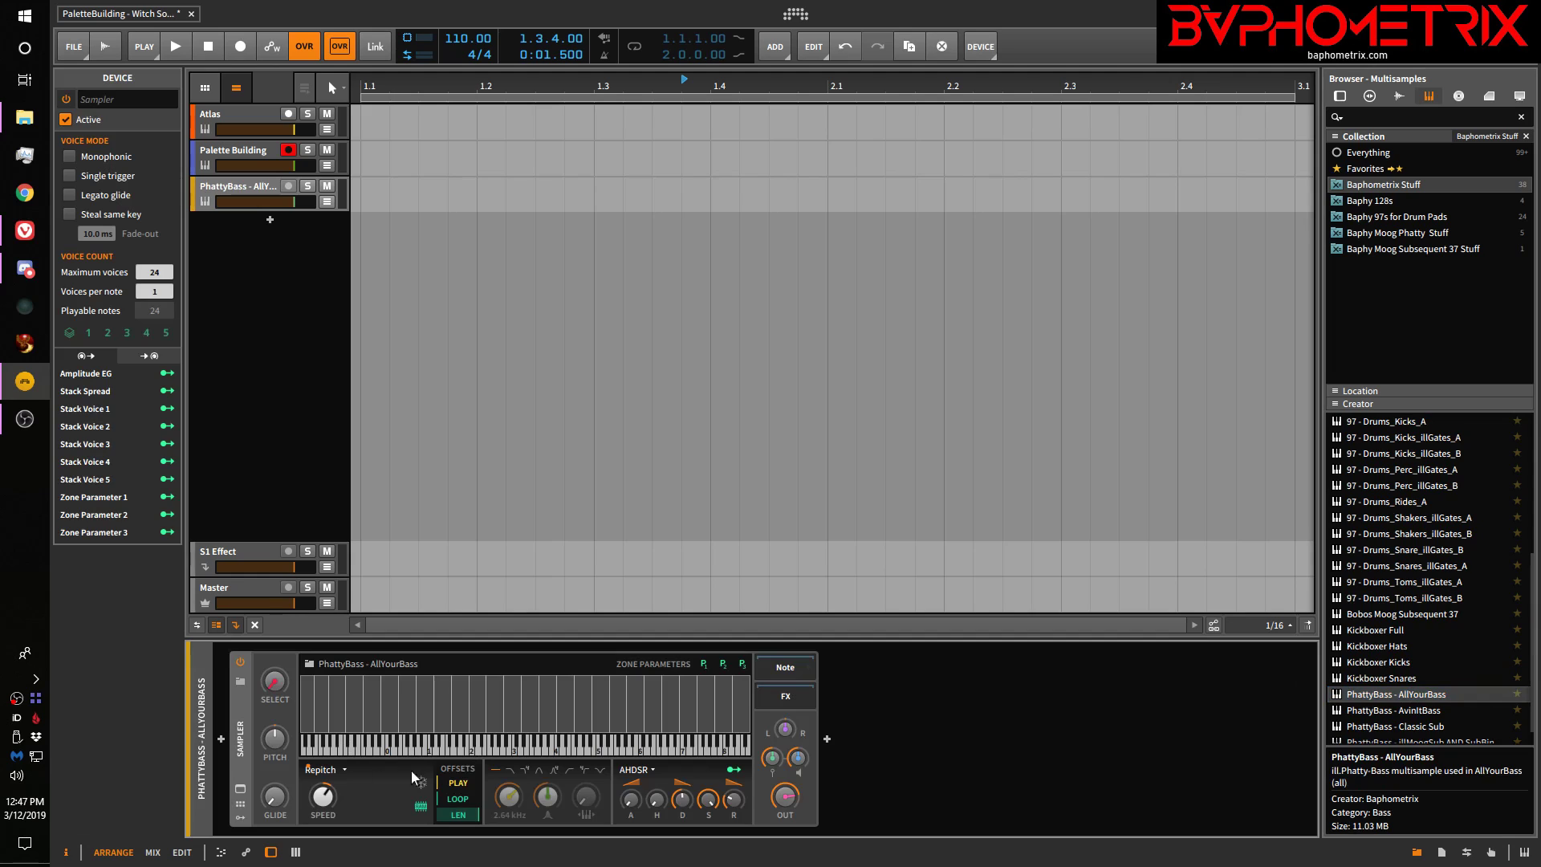
Examine the Sampler's zones in the expanded editor, switch them to the list view, and close the editor
{"action": "left_click", "coordinate": [240, 788]}
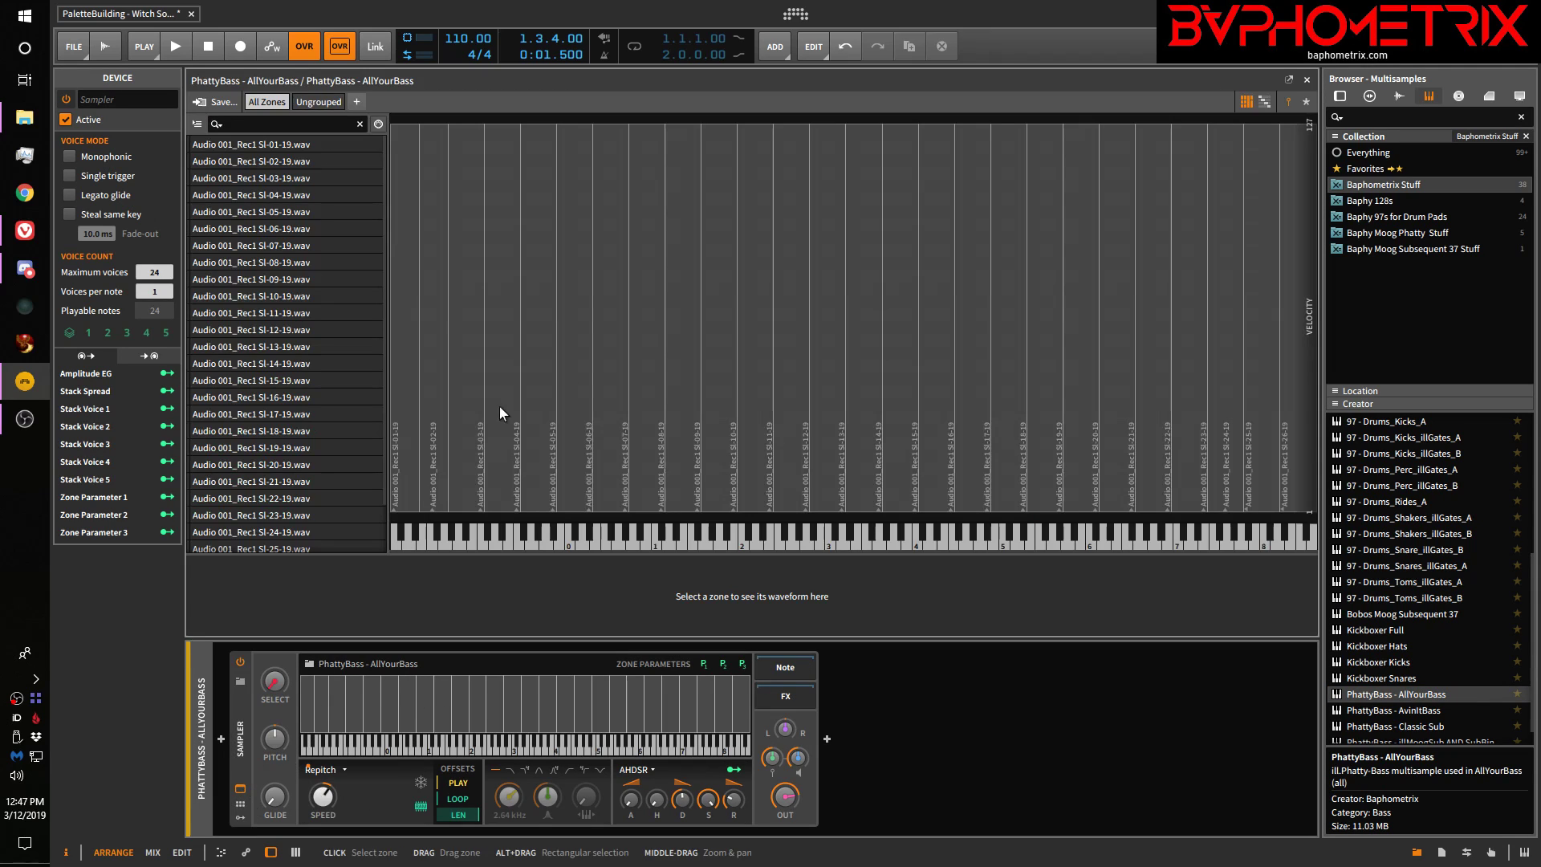
{"action": "left_click", "coordinate": [1265, 103]}
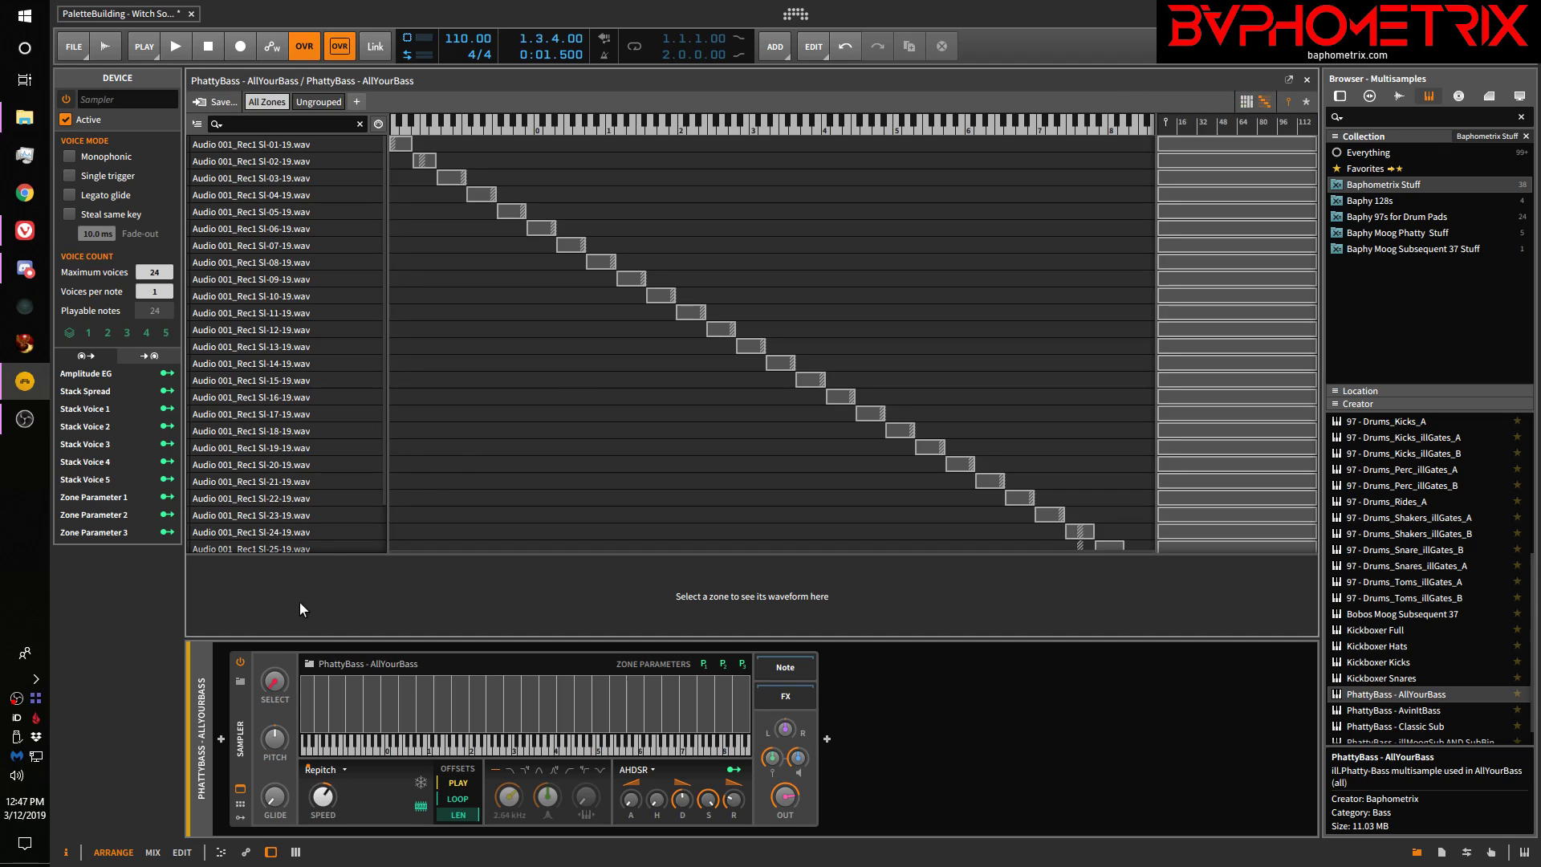
{"action": "left_click", "coordinate": [240, 787]}
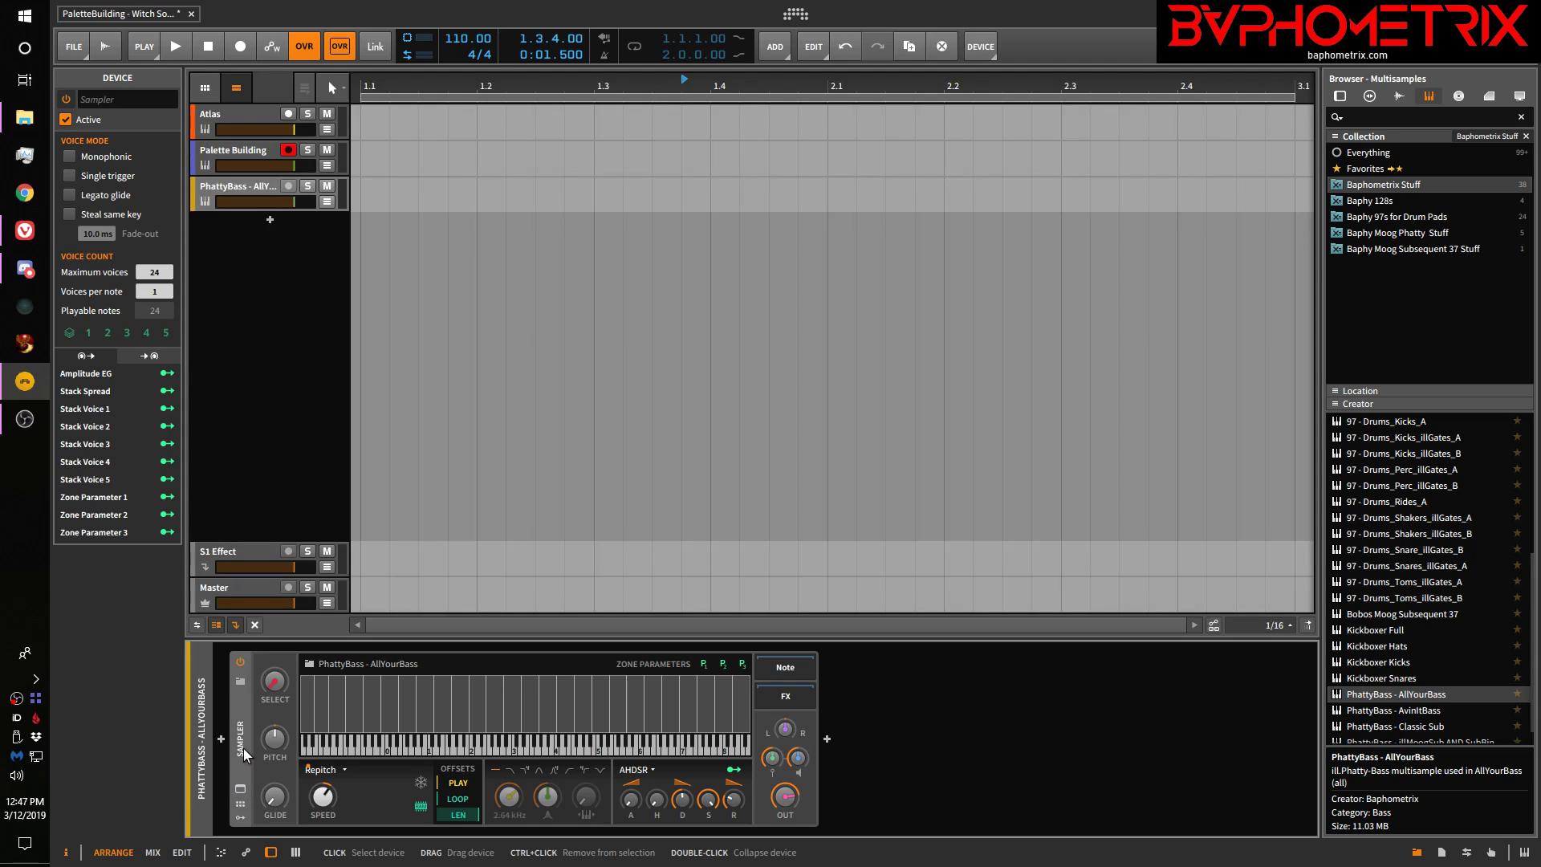
Delete the Sampler from the instrument track and browse the songs under WAV Reference Tracks in the Music browser
{"action": "key", "text": "Delete"}
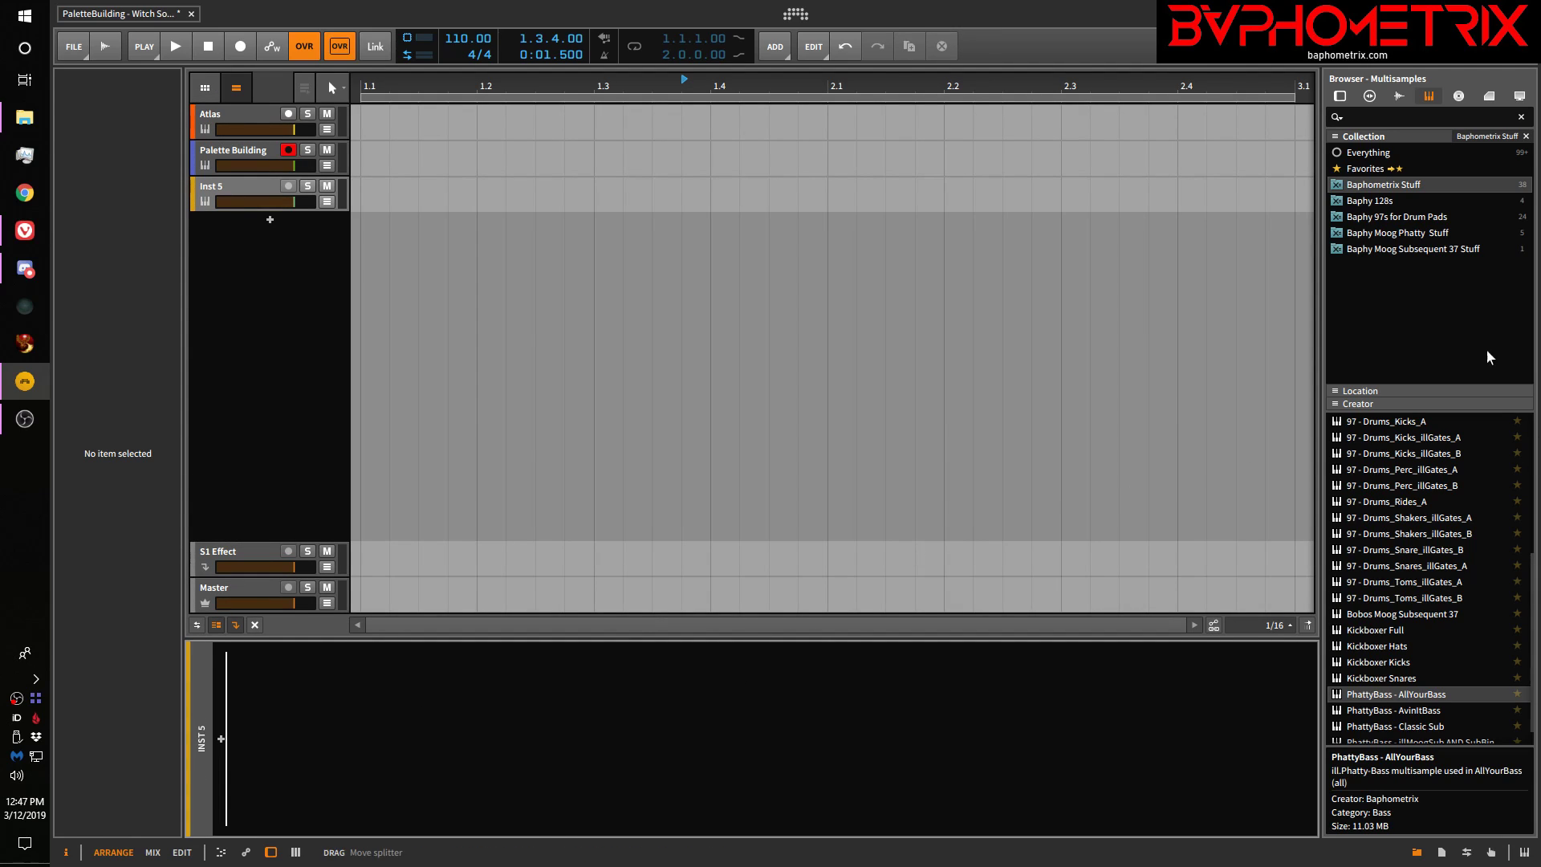
{"action": "left_click", "coordinate": [1458, 96]}
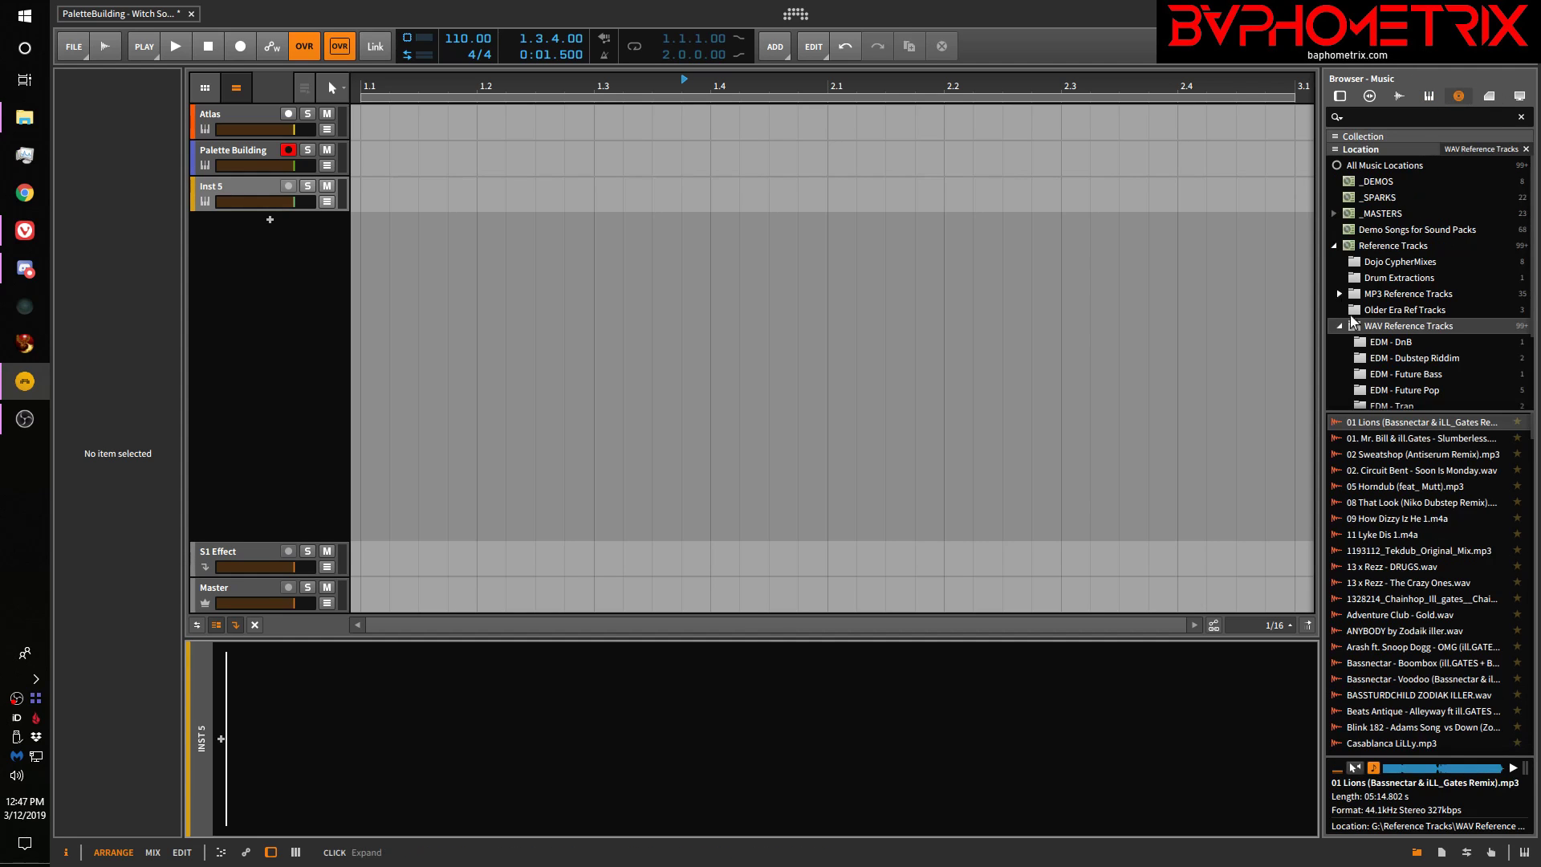
{"action": "scroll", "coordinate": [1452, 566], "scroll_direction": "down", "scroll_amount": 10}
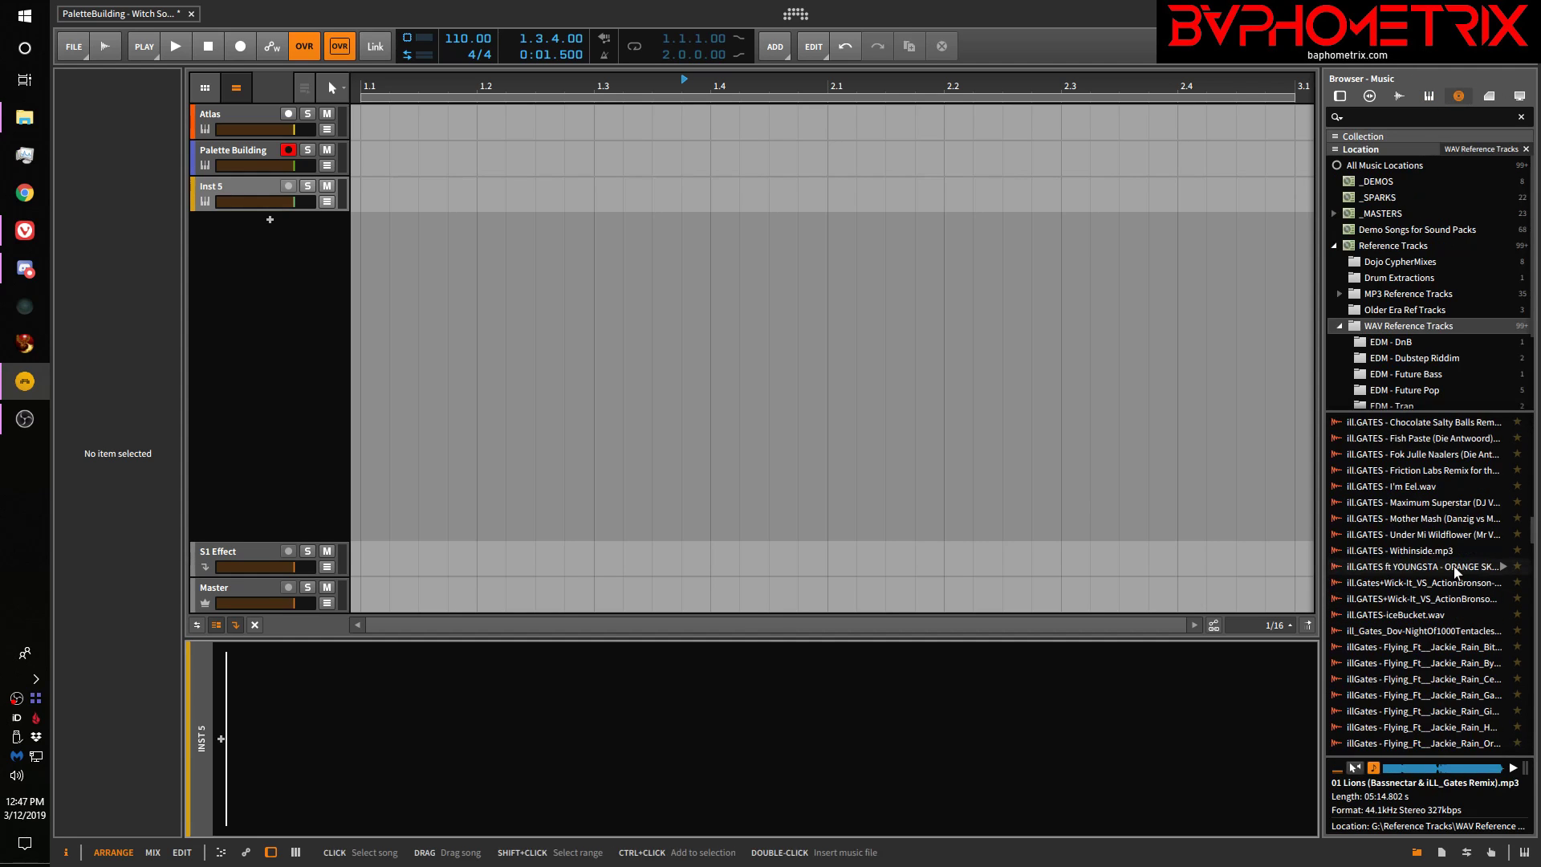
{"action": "scroll", "coordinate": [1454, 568], "scroll_direction": "down", "scroll_amount": 15}
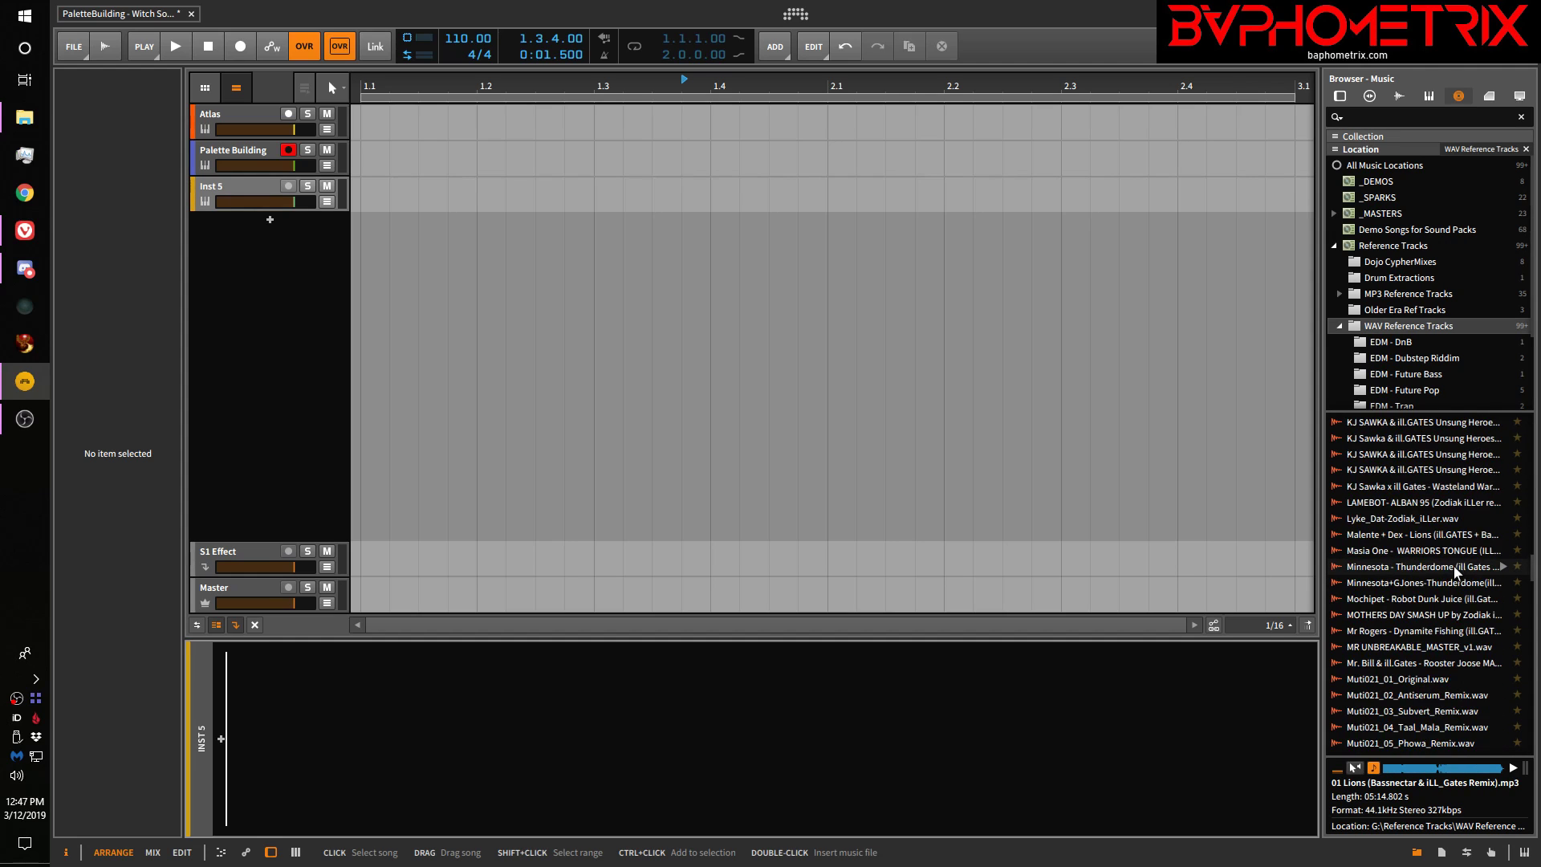
Insert the KJ SAWKA & ill.GATES Unsung Heroes Architekt Remix song from the Music browser at bar 1 on a new audio track
{"action": "left_click_drag", "start_coordinate": [1392, 531], "coordinate": [372, 230]}
{"action": "double_click", "coordinate": [505, 224]}
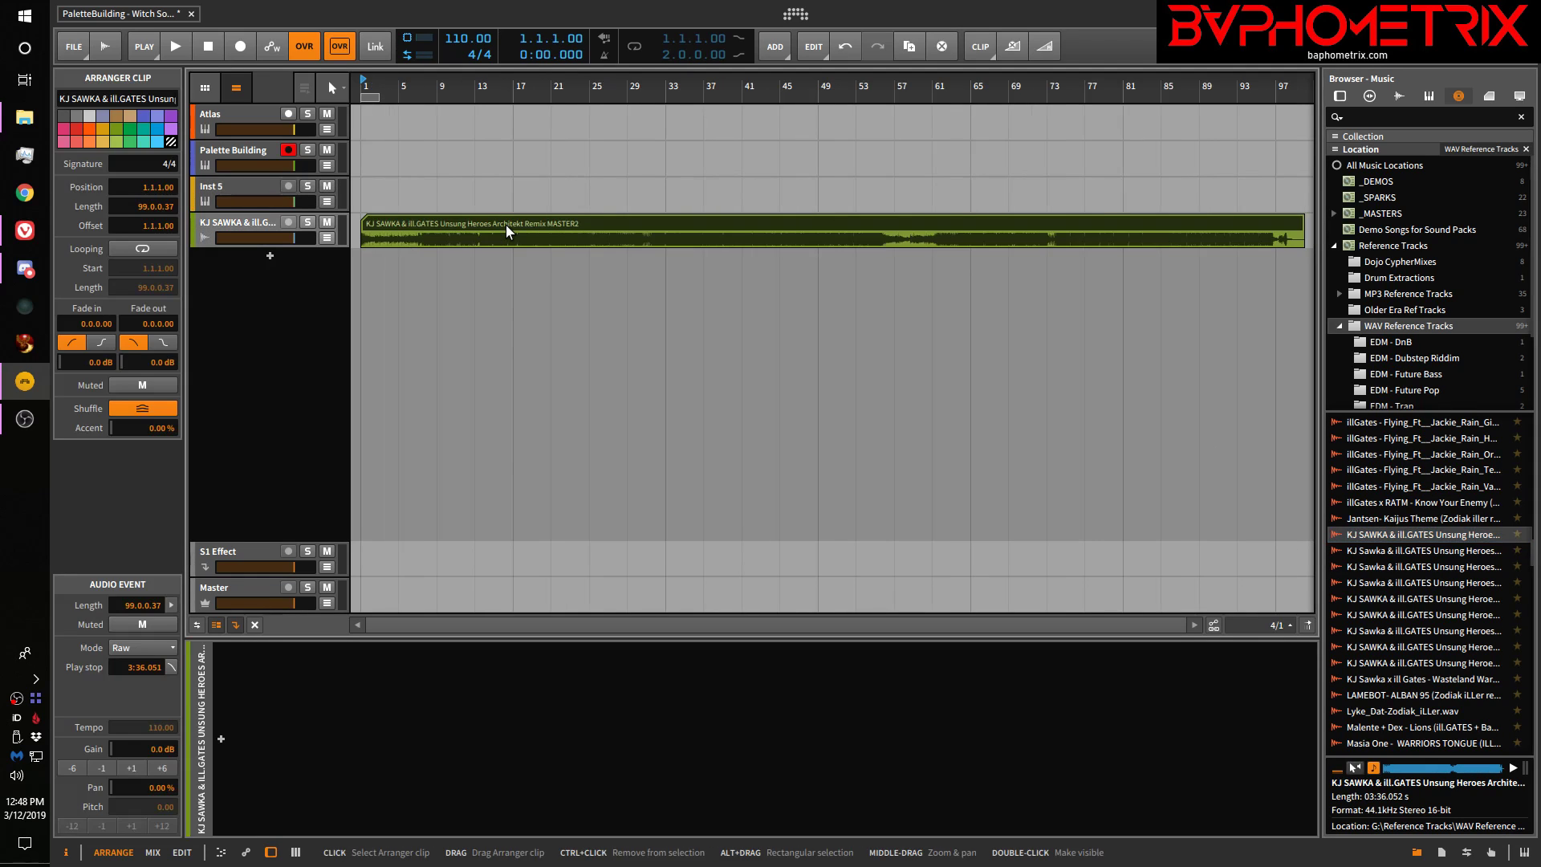
{"action": "left_click", "coordinate": [542, 308]}
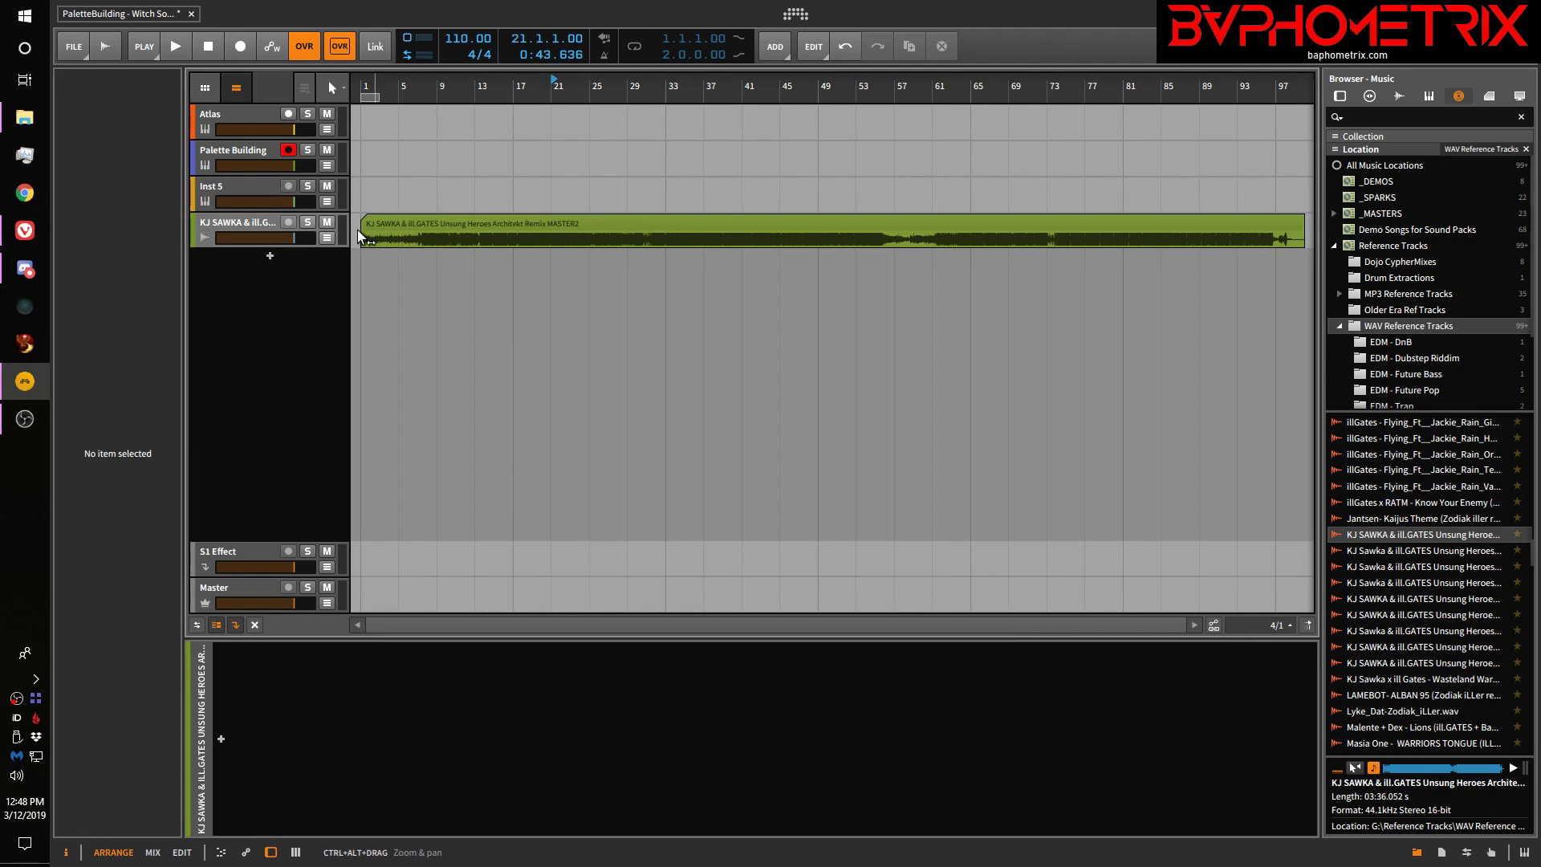
Delete the song's audio track and clear the WAV Reference Tracks location filter in the Music browser
{"action": "left_click", "coordinate": [257, 223]}
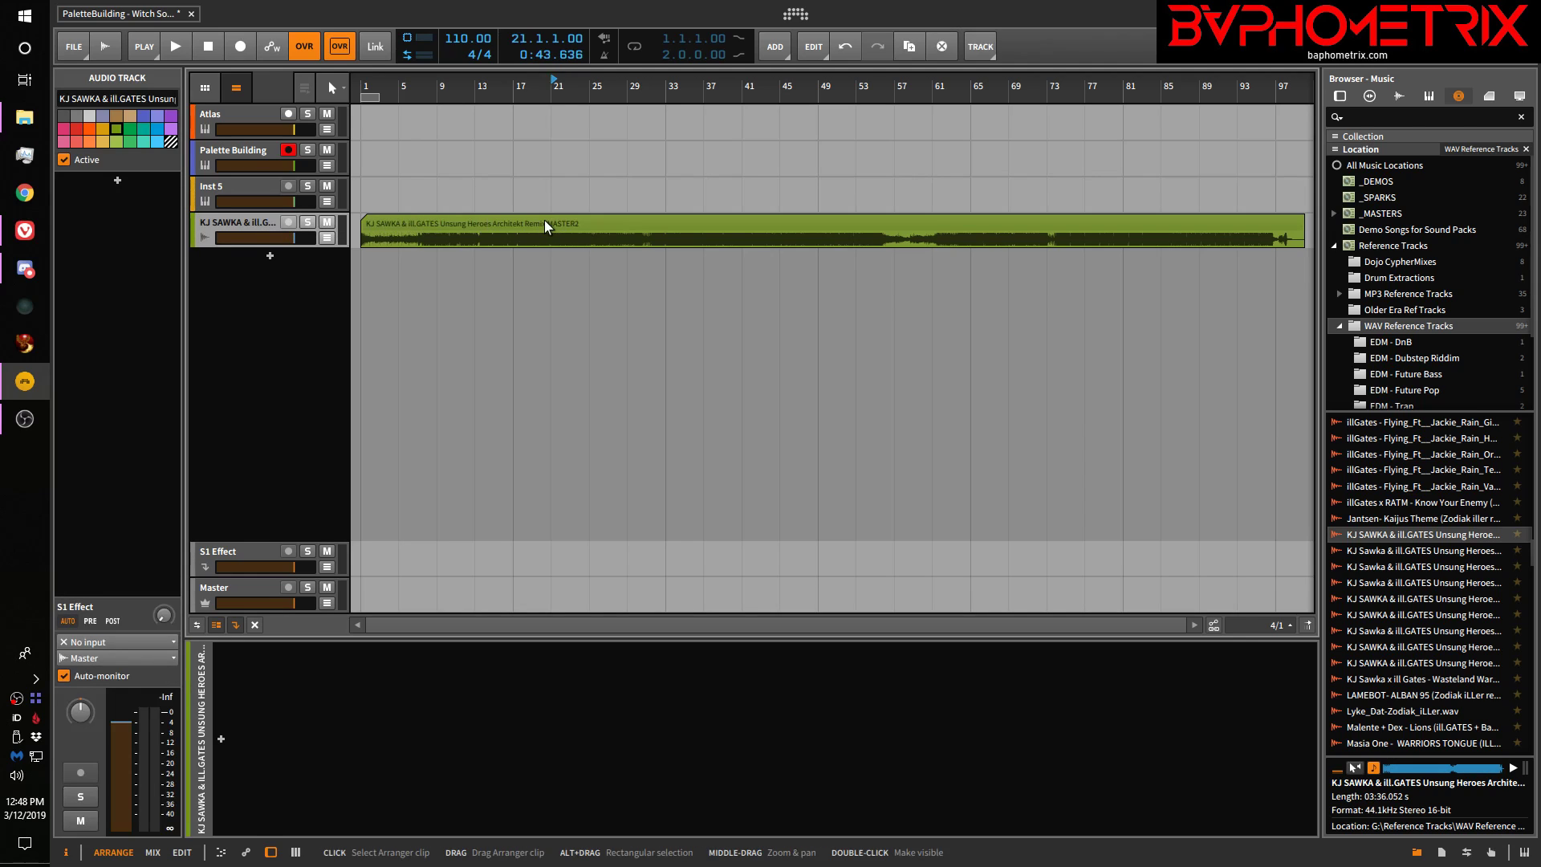
{"action": "key", "text": "Delete"}
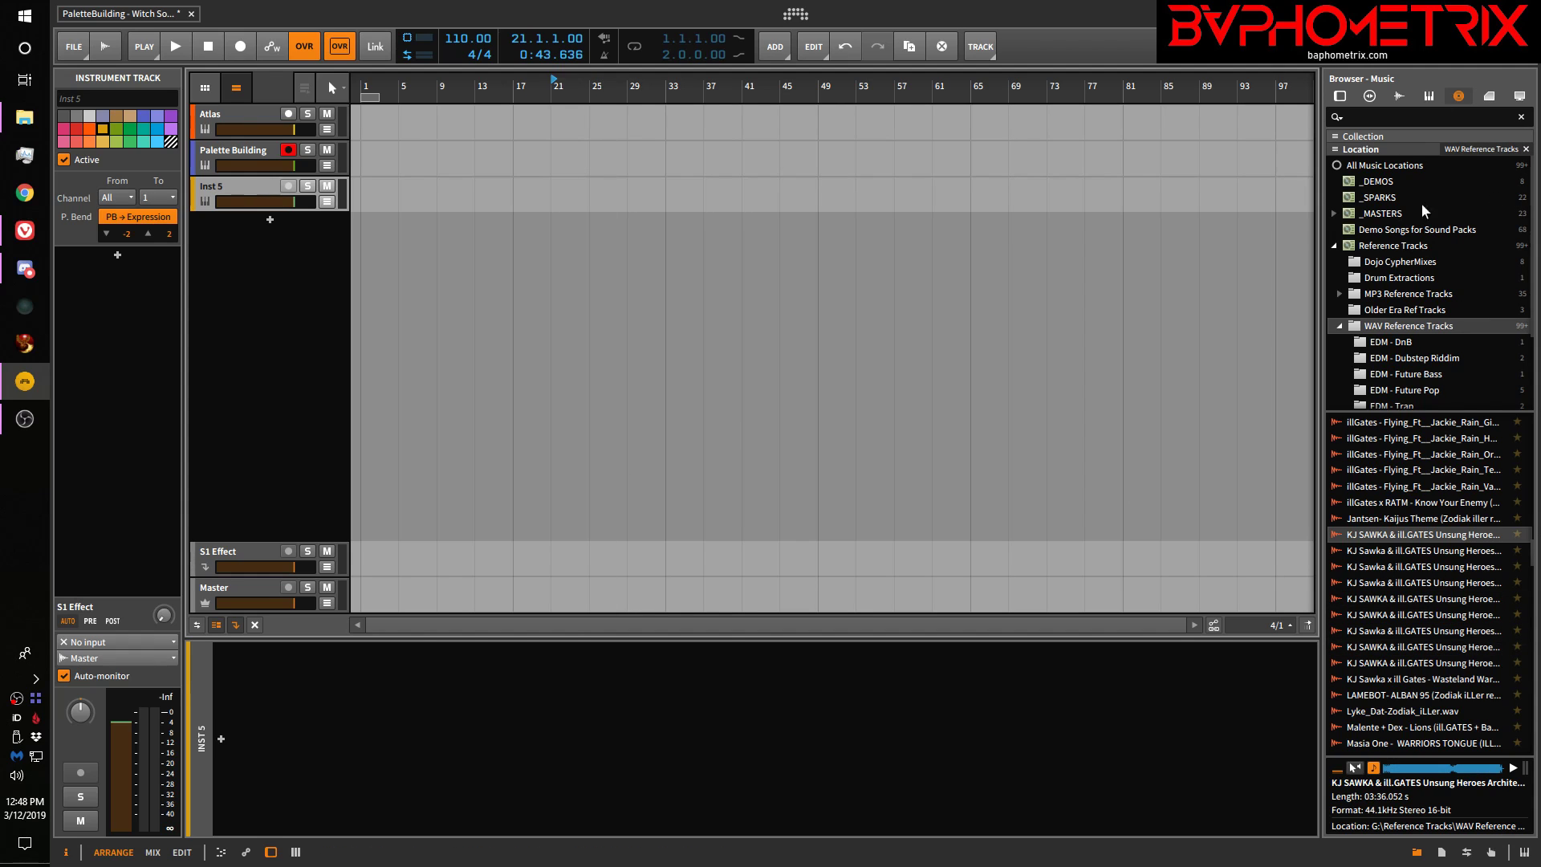
{"action": "left_click", "coordinate": [1524, 150]}
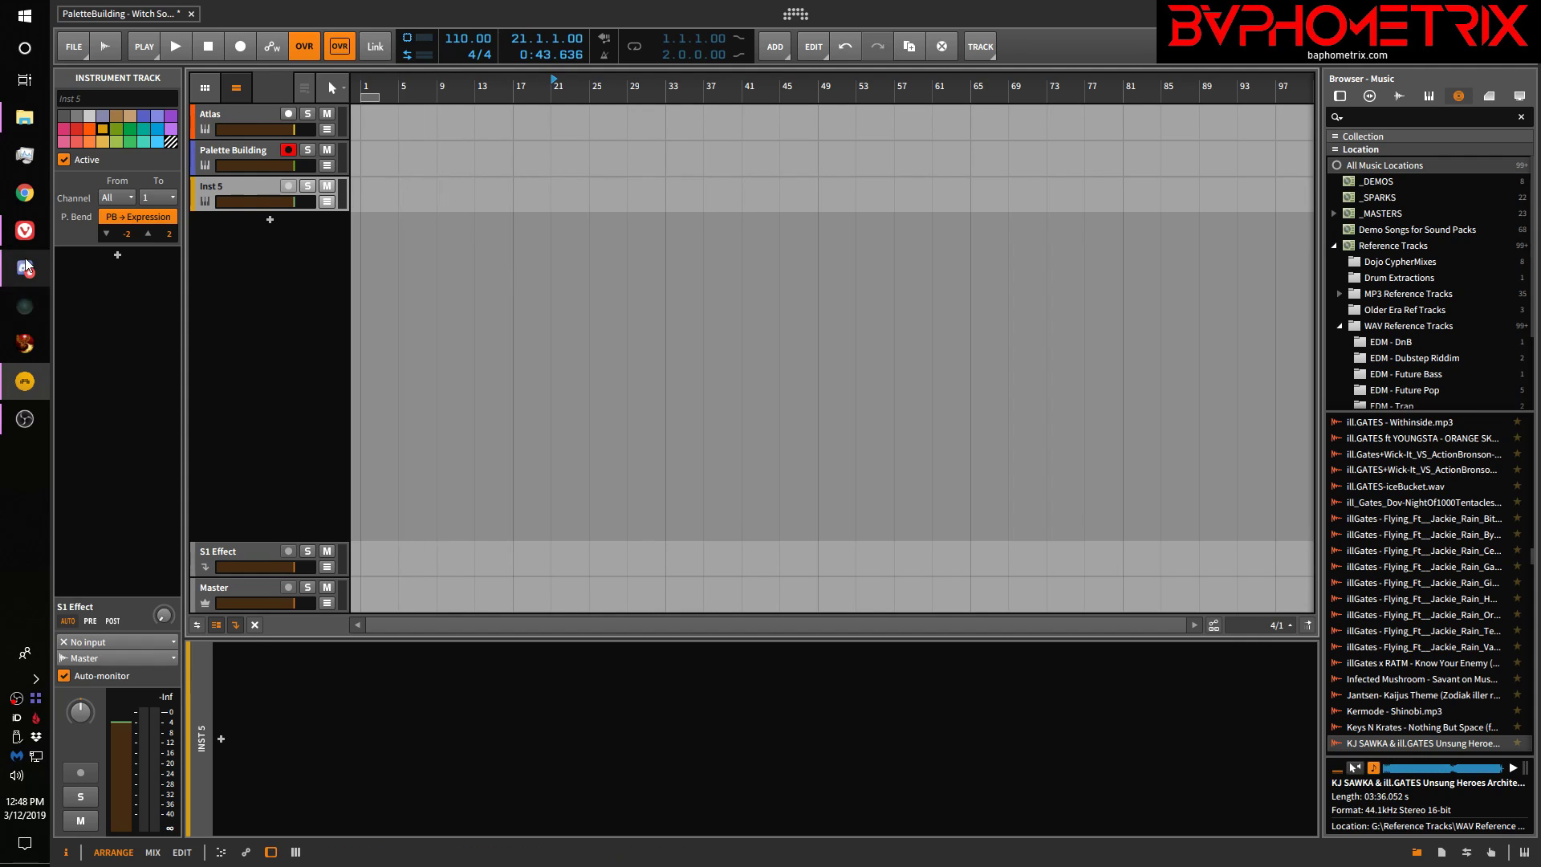
Switch to The Bitwig Handbook in the web browser and highlight Insert from Library in its My Bitwig custom shortcuts section
{"action": "left_click", "coordinate": [24, 230]}
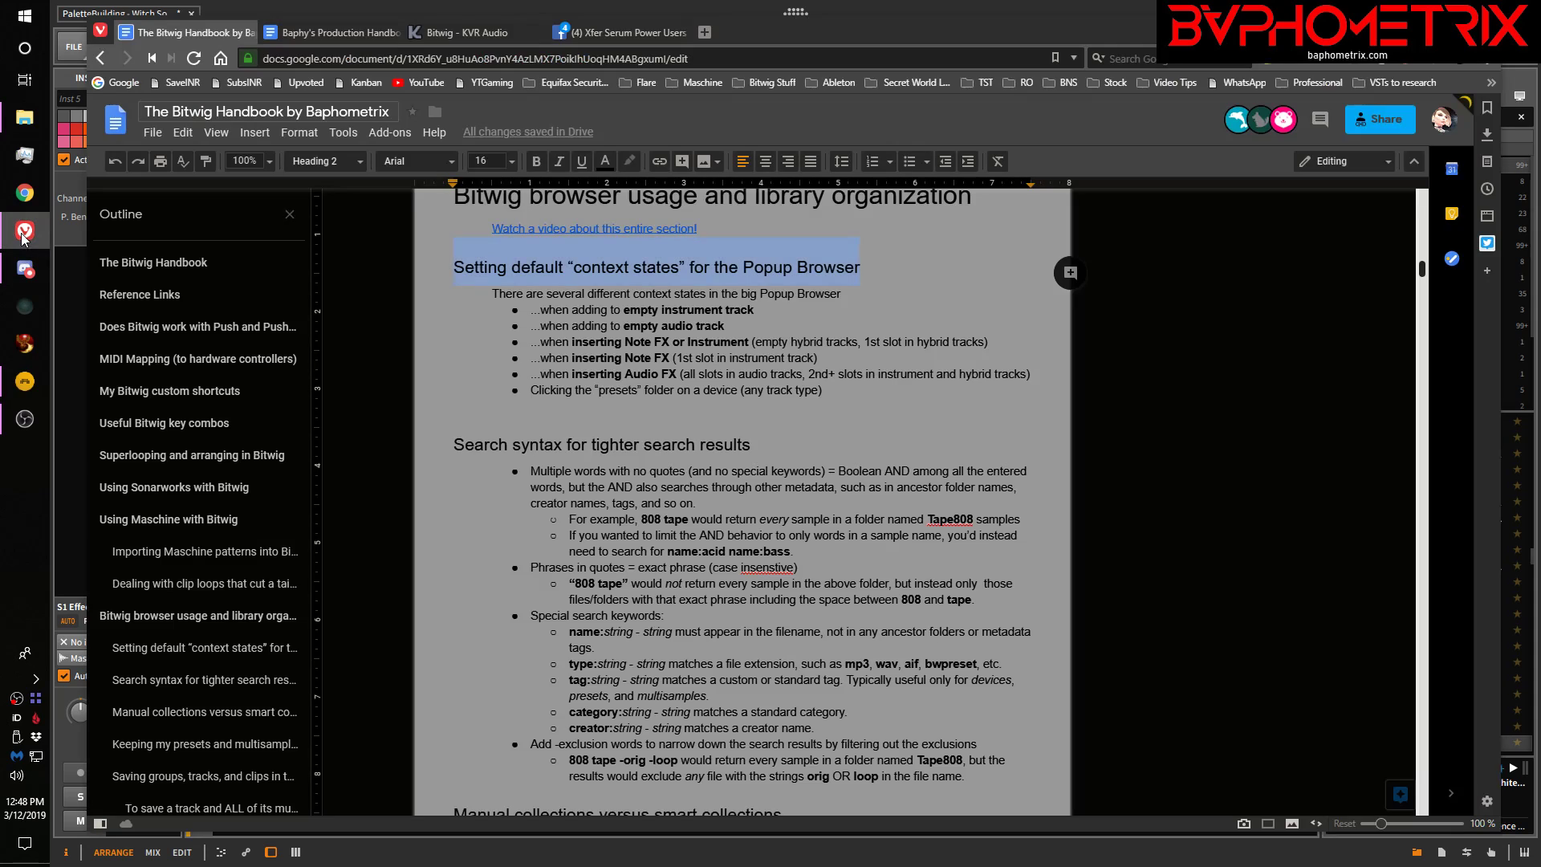
{"action": "left_click", "coordinate": [195, 262]}
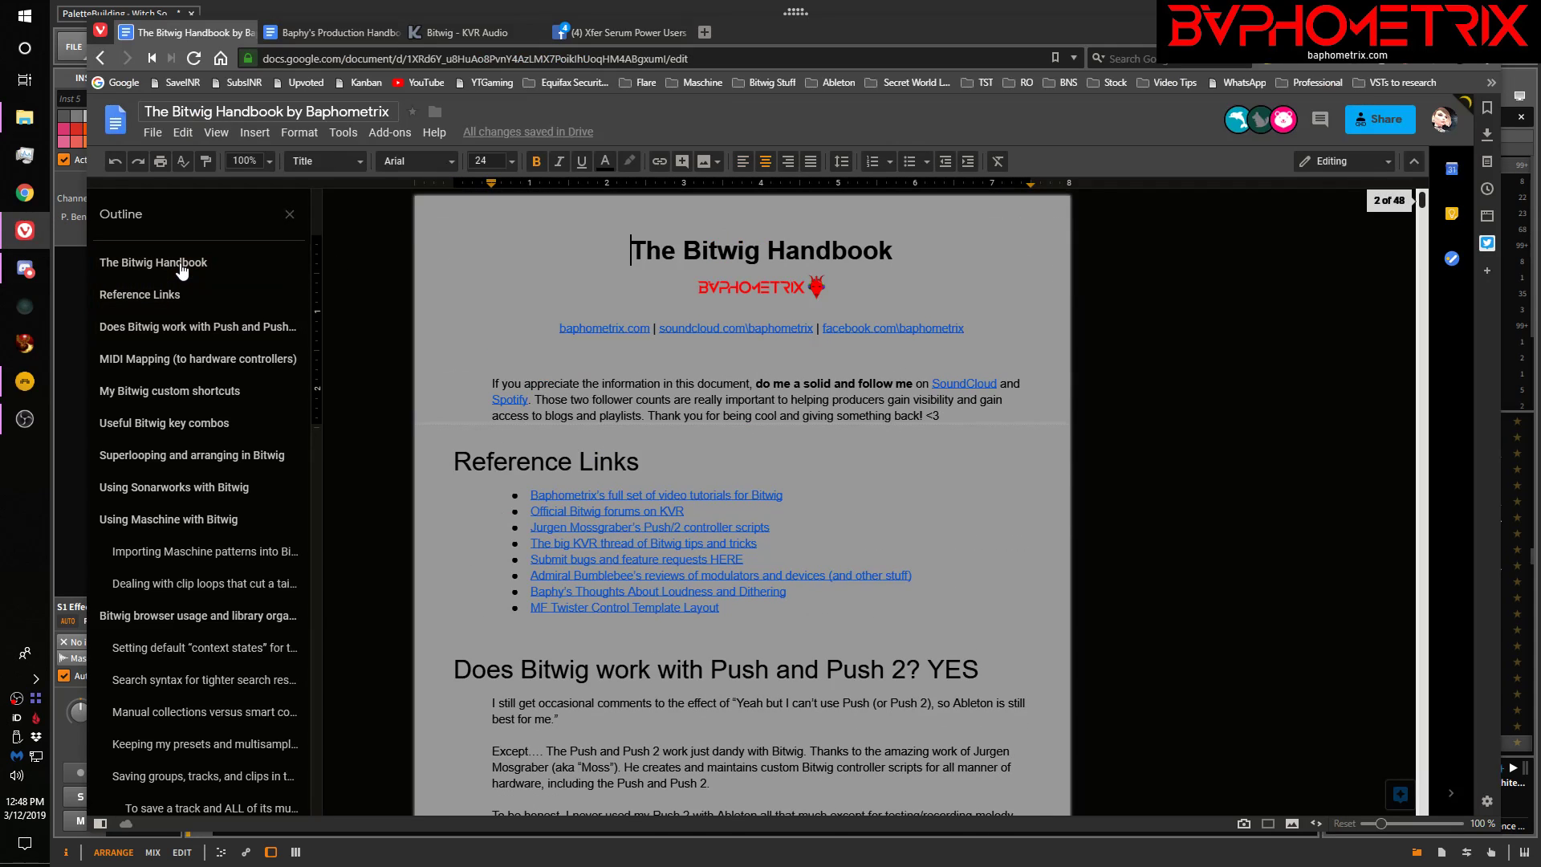
{"action": "left_click", "coordinate": [172, 391]}
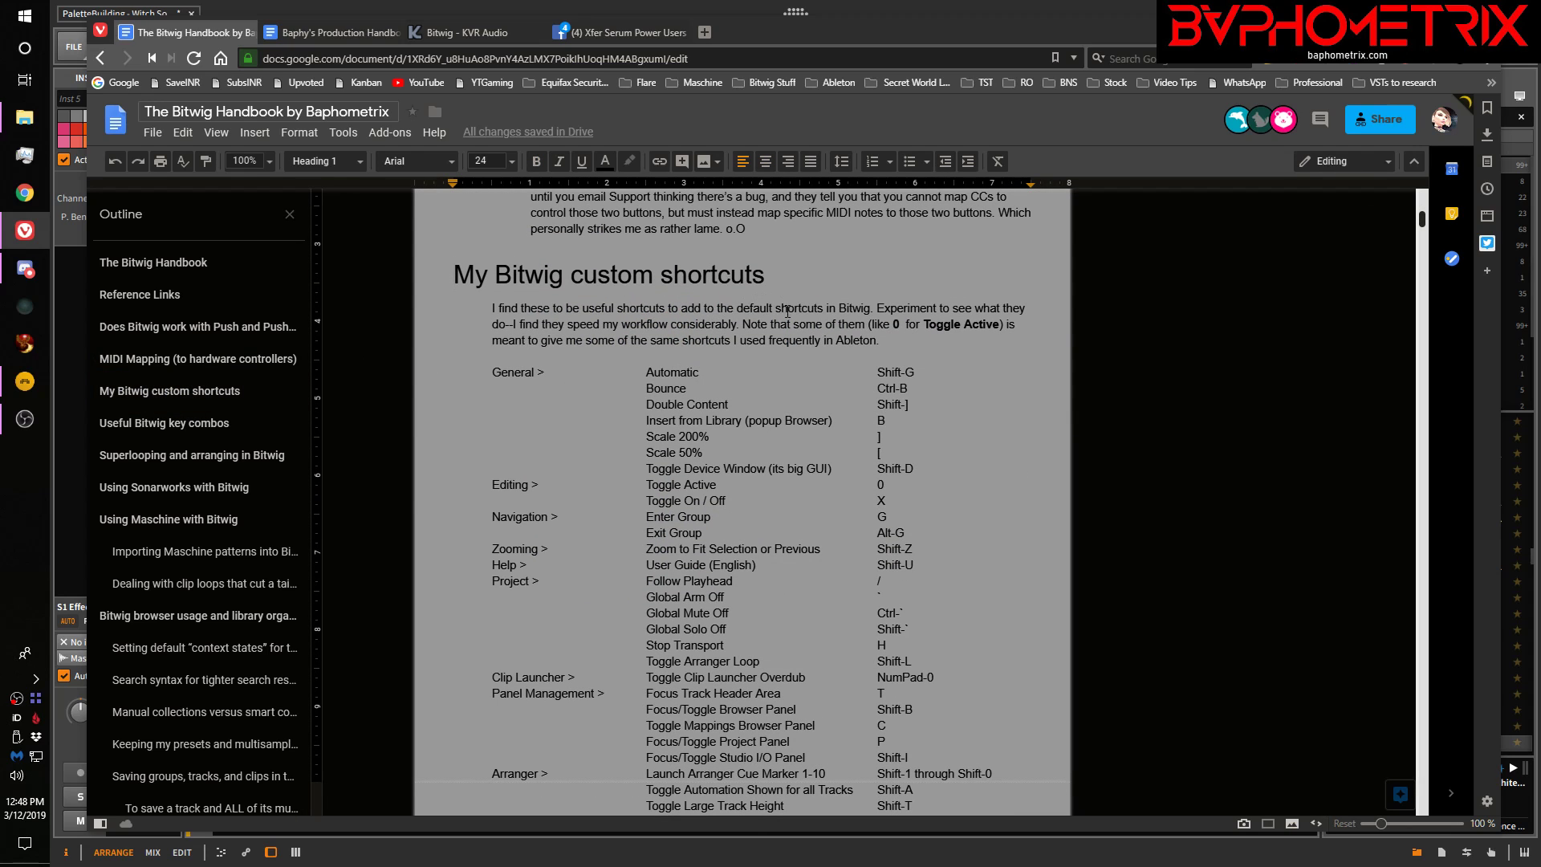
{"action": "scroll", "coordinate": [820, 373], "scroll_direction": "down", "scroll_amount": 2}
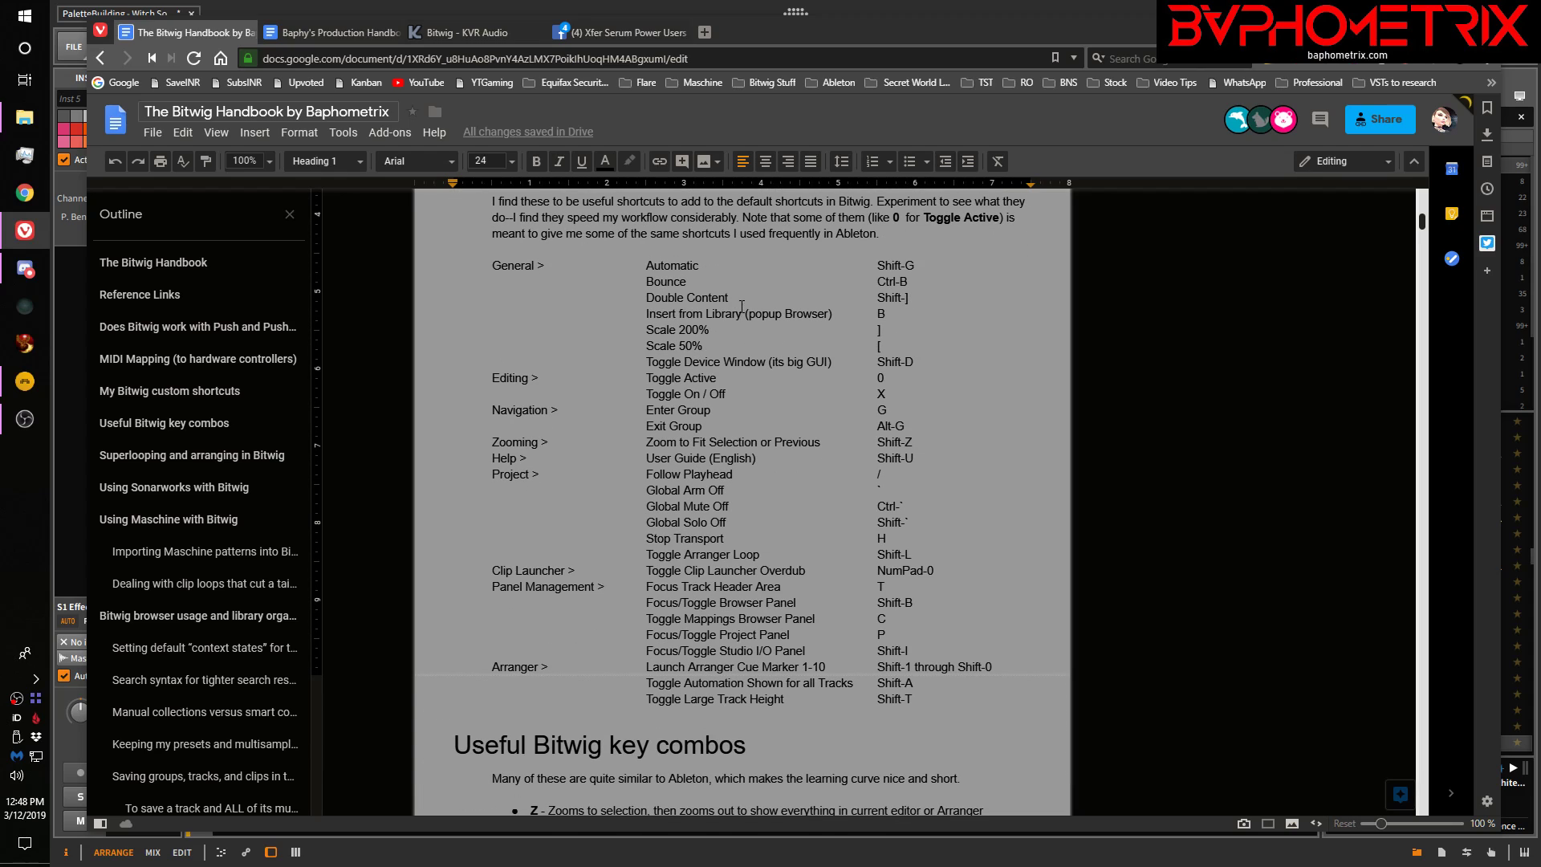
{"action": "left_click_drag", "start_coordinate": [645, 314], "coordinate": [698, 315]}
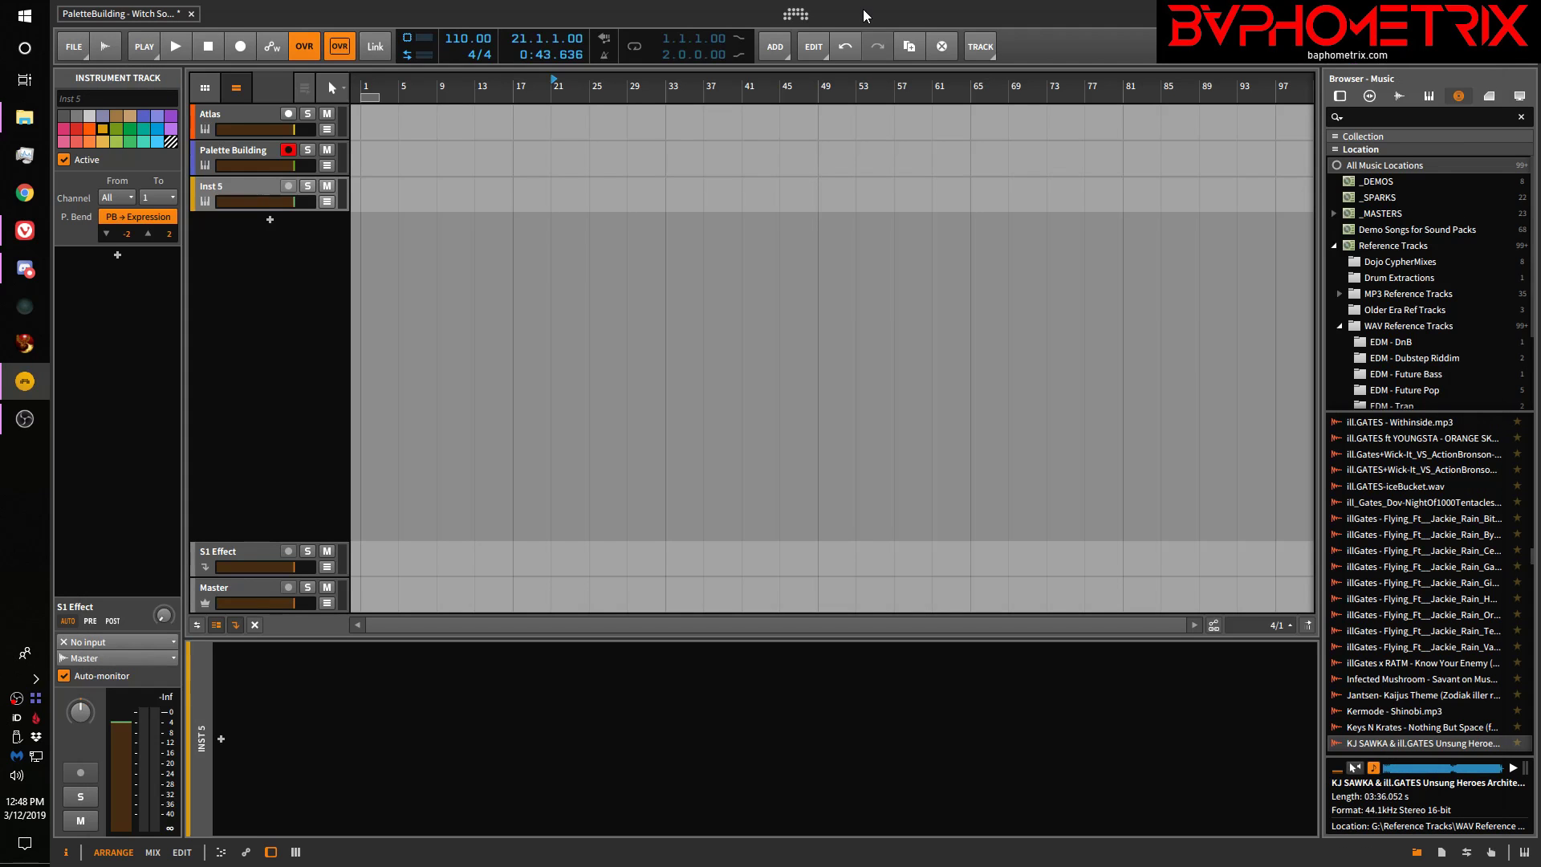
Switch back to Bitwig Studio, show the keyboard shortcut settings and collapse all action categories
{"action": "left_click", "coordinate": [863, 8]}
{"action": "left_click", "coordinate": [793, 15]}
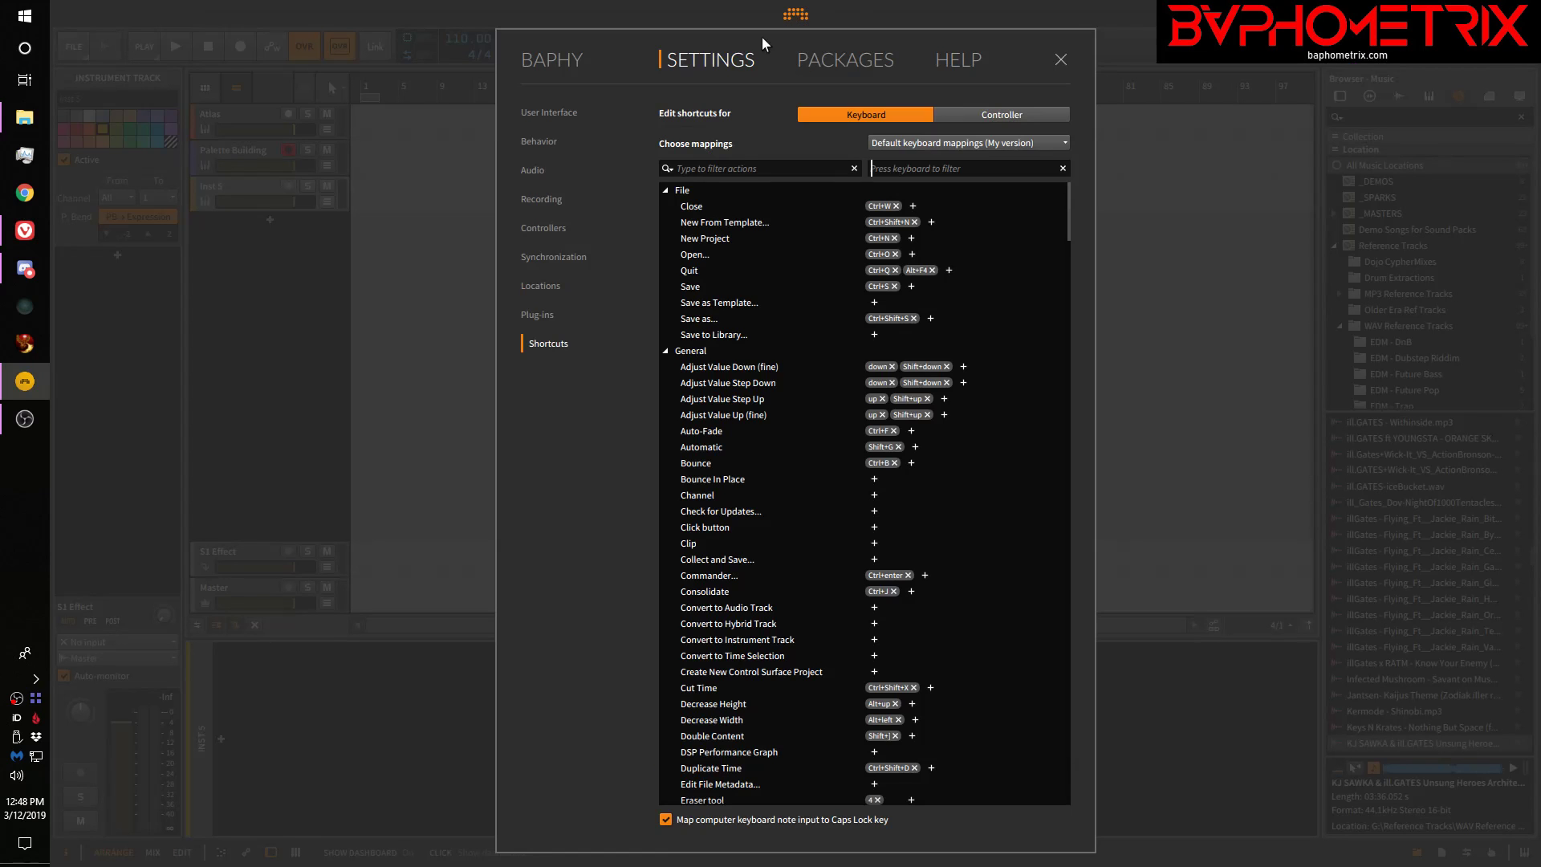
{"action": "left_click", "coordinate": [741, 166]}
{"action": "left_click", "coordinate": [667, 190]}
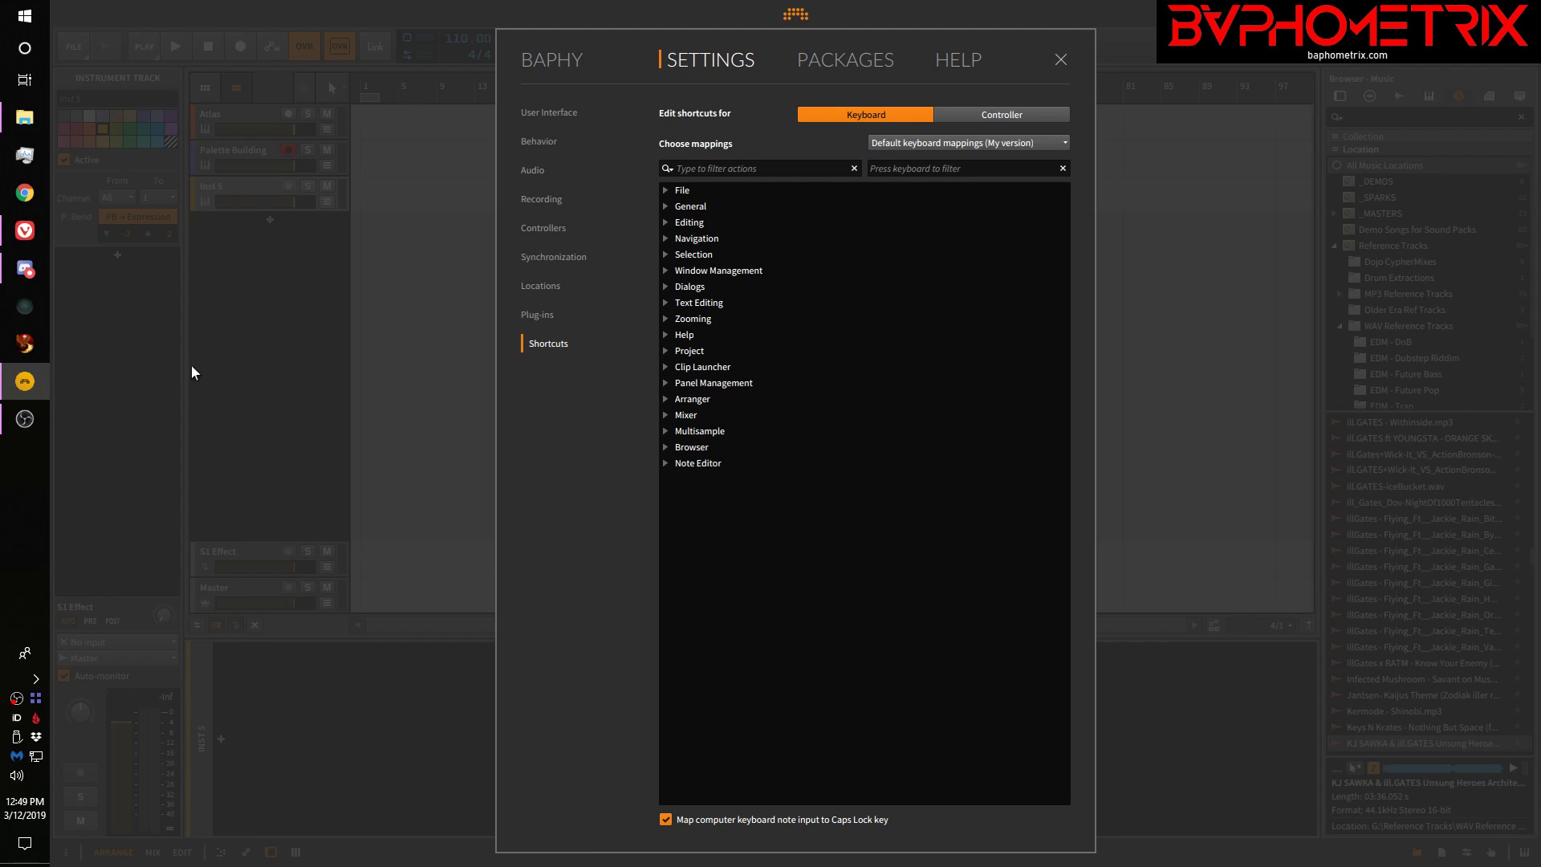
Check the command name in the handbook and locate Insert from Library among the General keyboard shortcuts in Bitwig Studio
{"action": "left_click", "coordinate": [25, 230]}
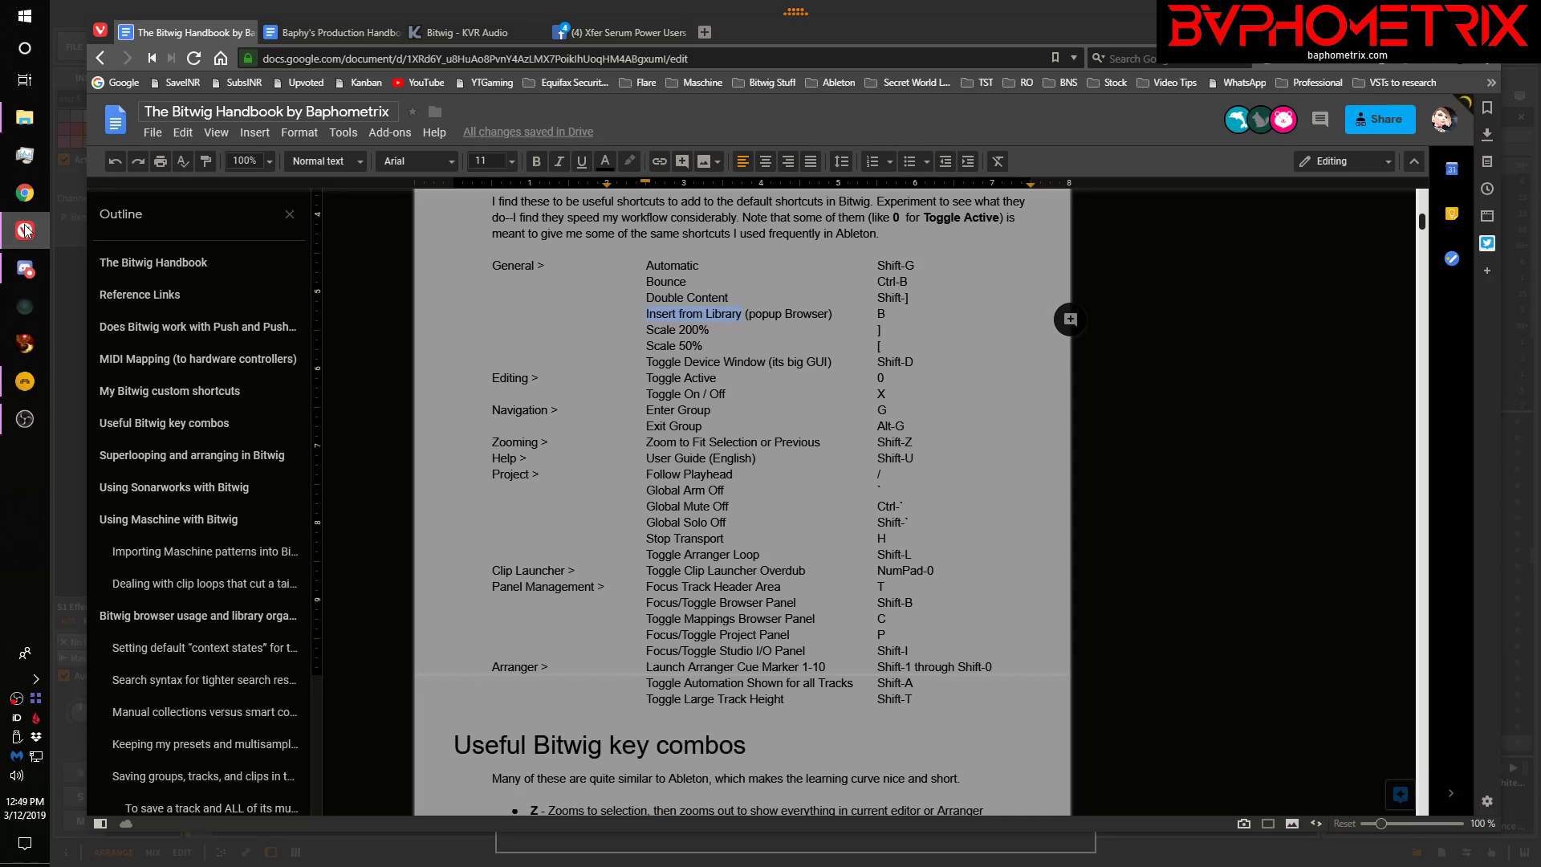
{"action": "left_click", "coordinate": [27, 390]}
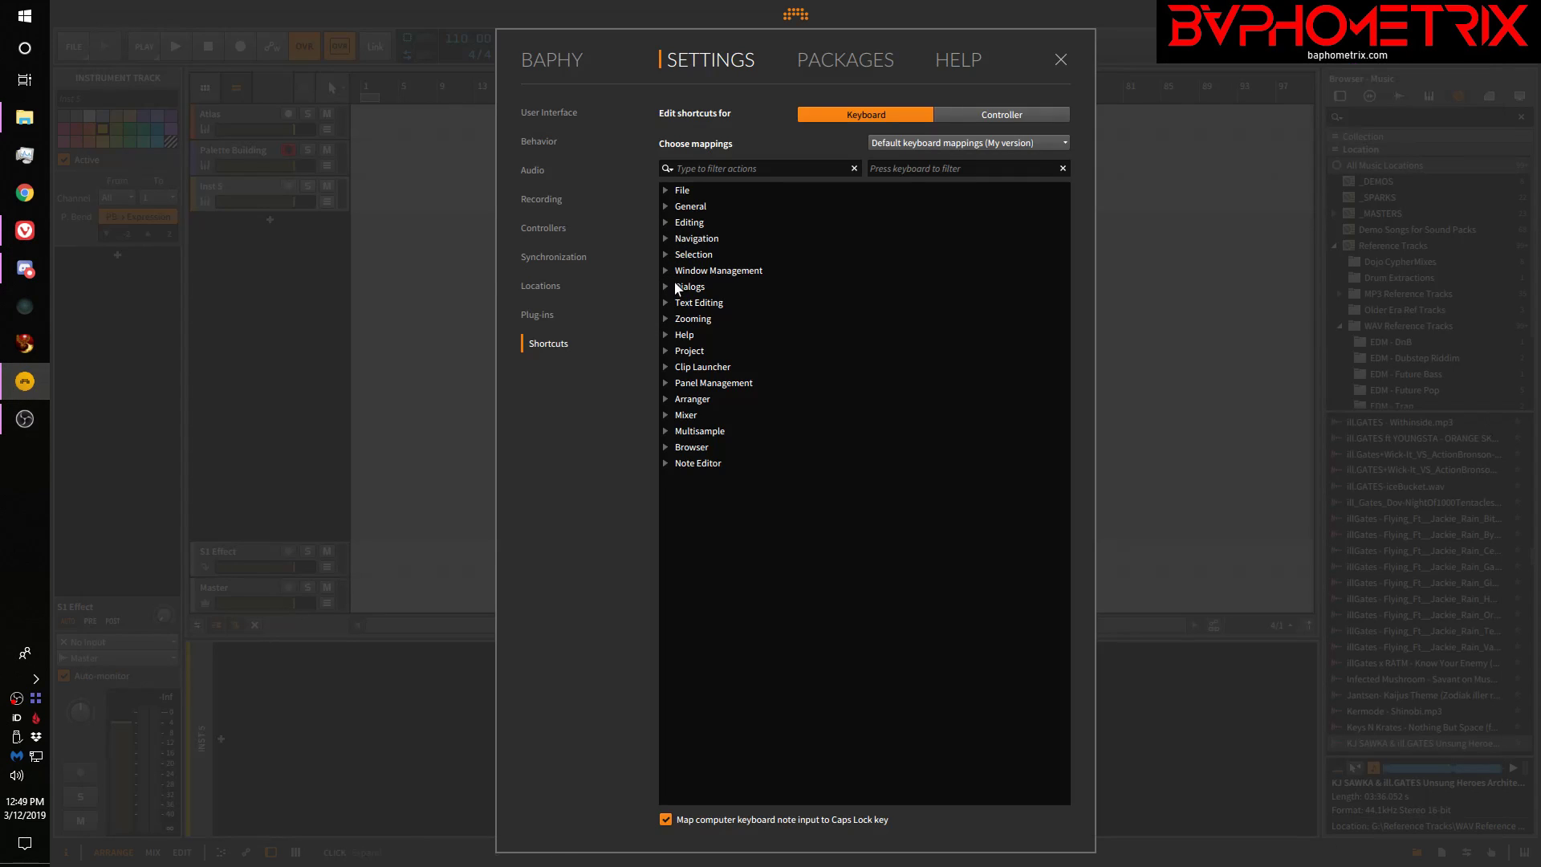
{"action": "left_click", "coordinate": [666, 206]}
{"action": "scroll", "coordinate": [755, 385], "scroll_direction": "down", "scroll_amount": 10}
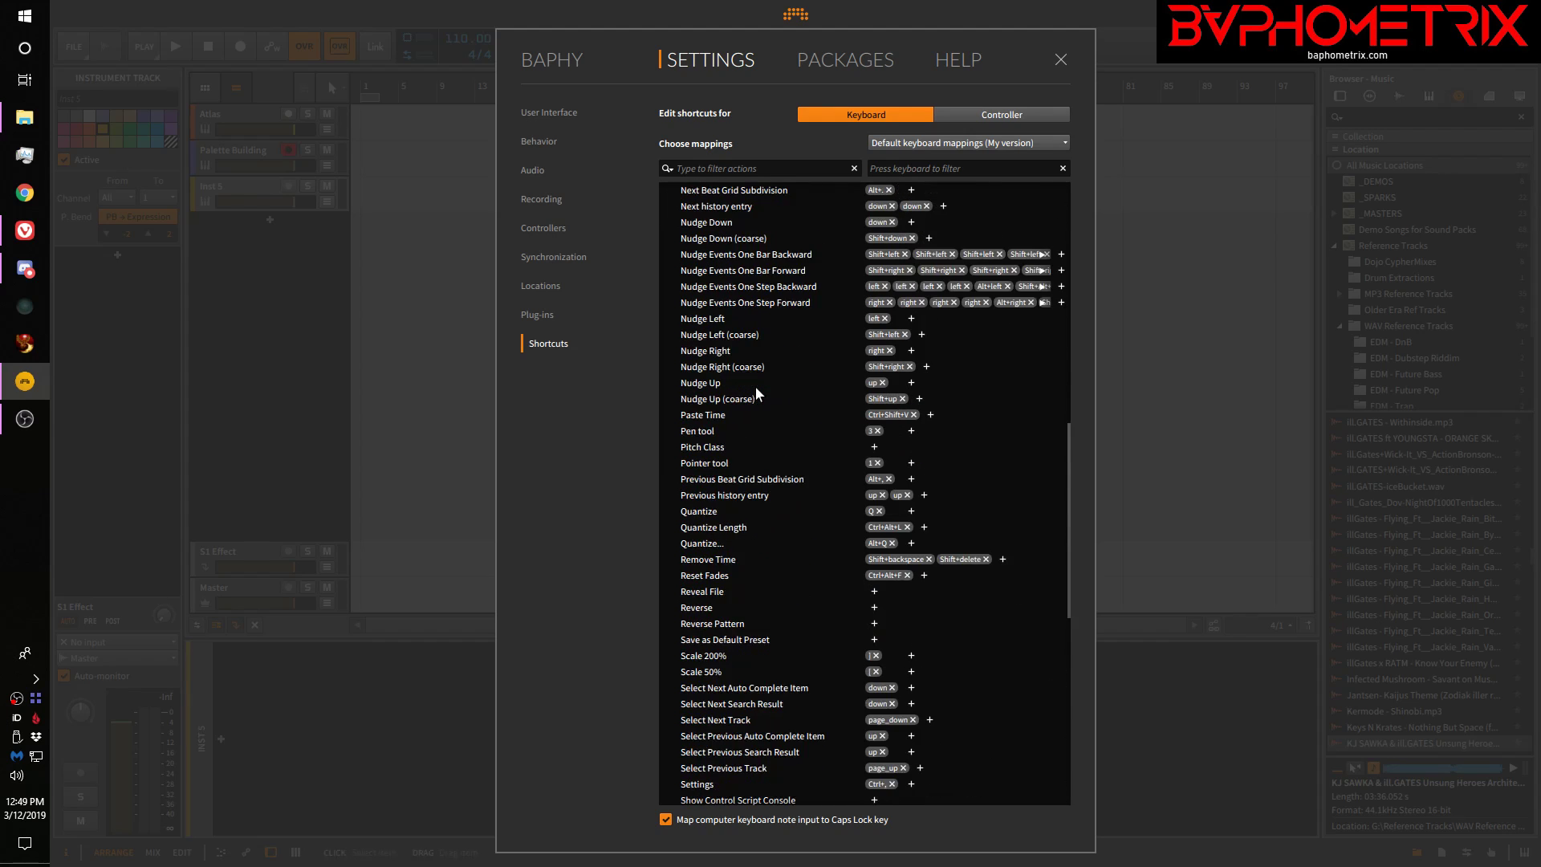
{"action": "scroll", "coordinate": [735, 352], "scroll_direction": "up", "scroll_amount": 2}
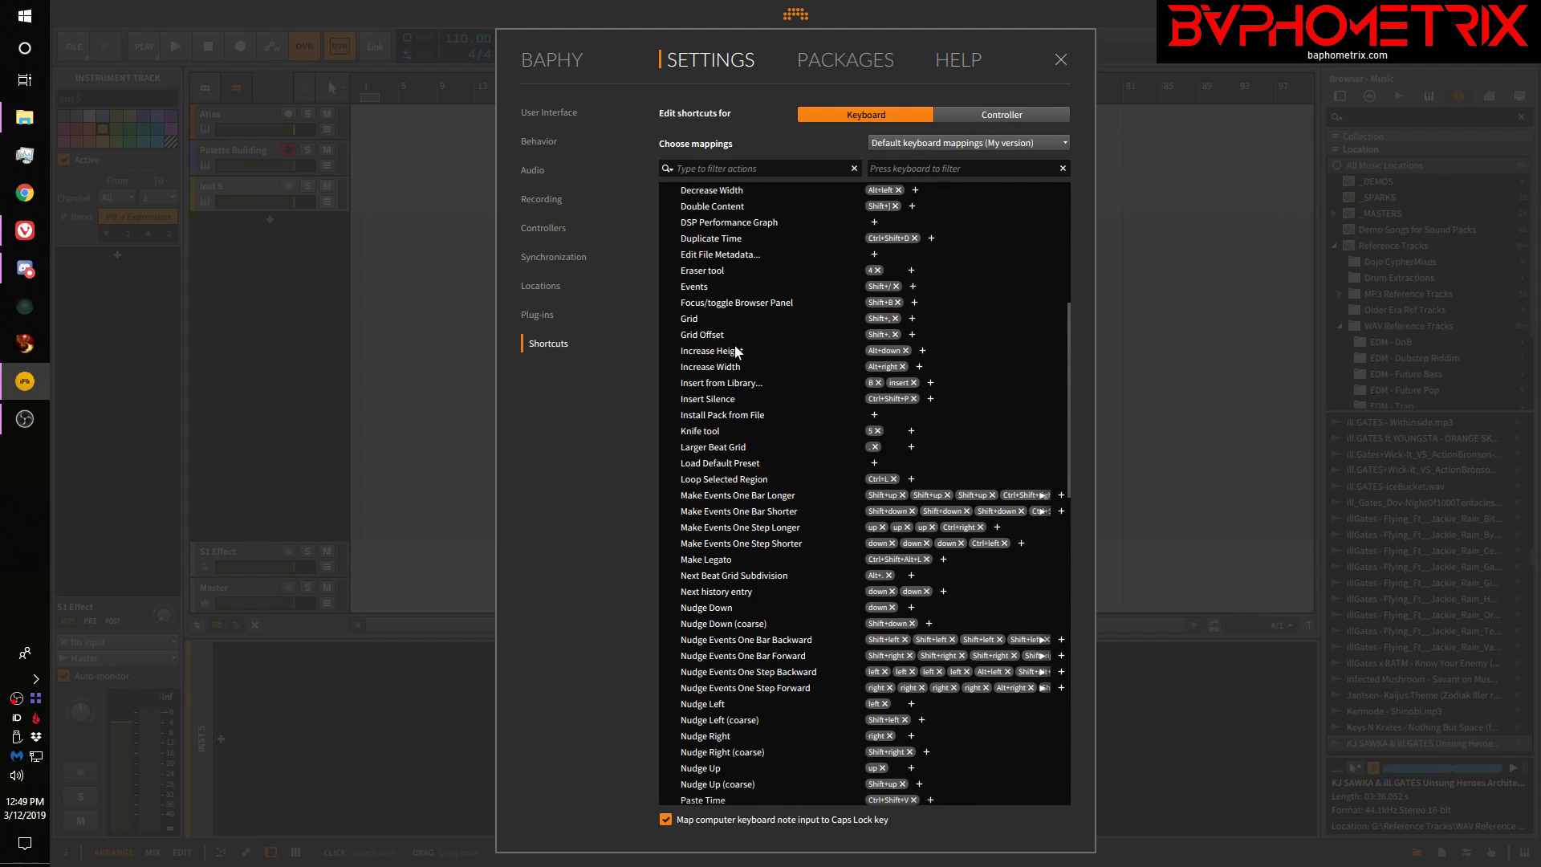
{"action": "left_click", "coordinate": [706, 383]}
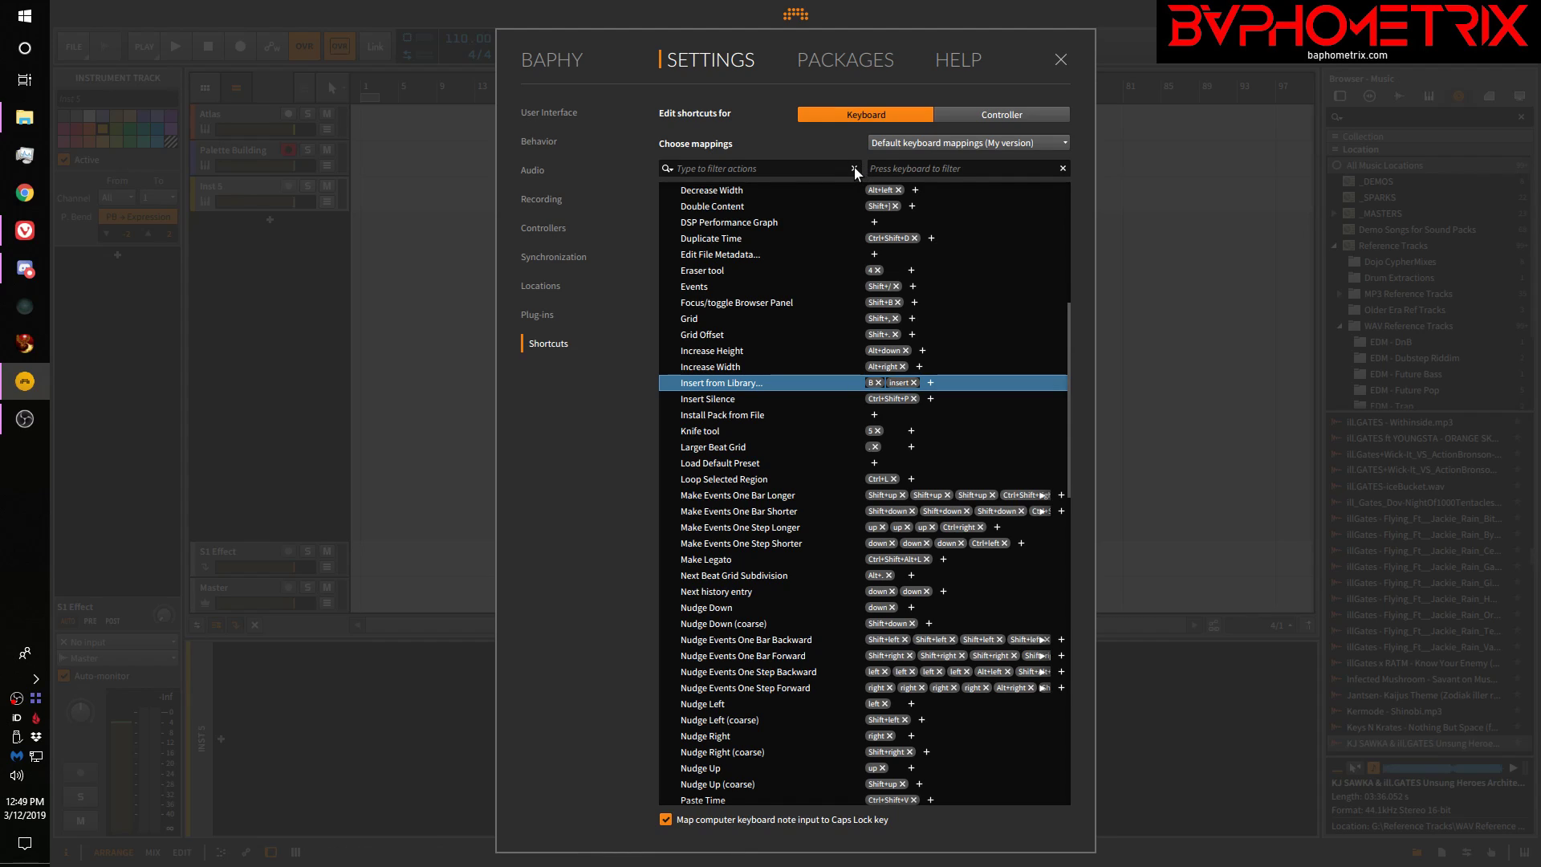
Filter the shortcut actions by "focu" to examine the Focus/toggle Browser Panel mapping, and clear the filter
{"action": "left_click", "coordinate": [782, 166]}
{"action": "type", "text": "focu"}
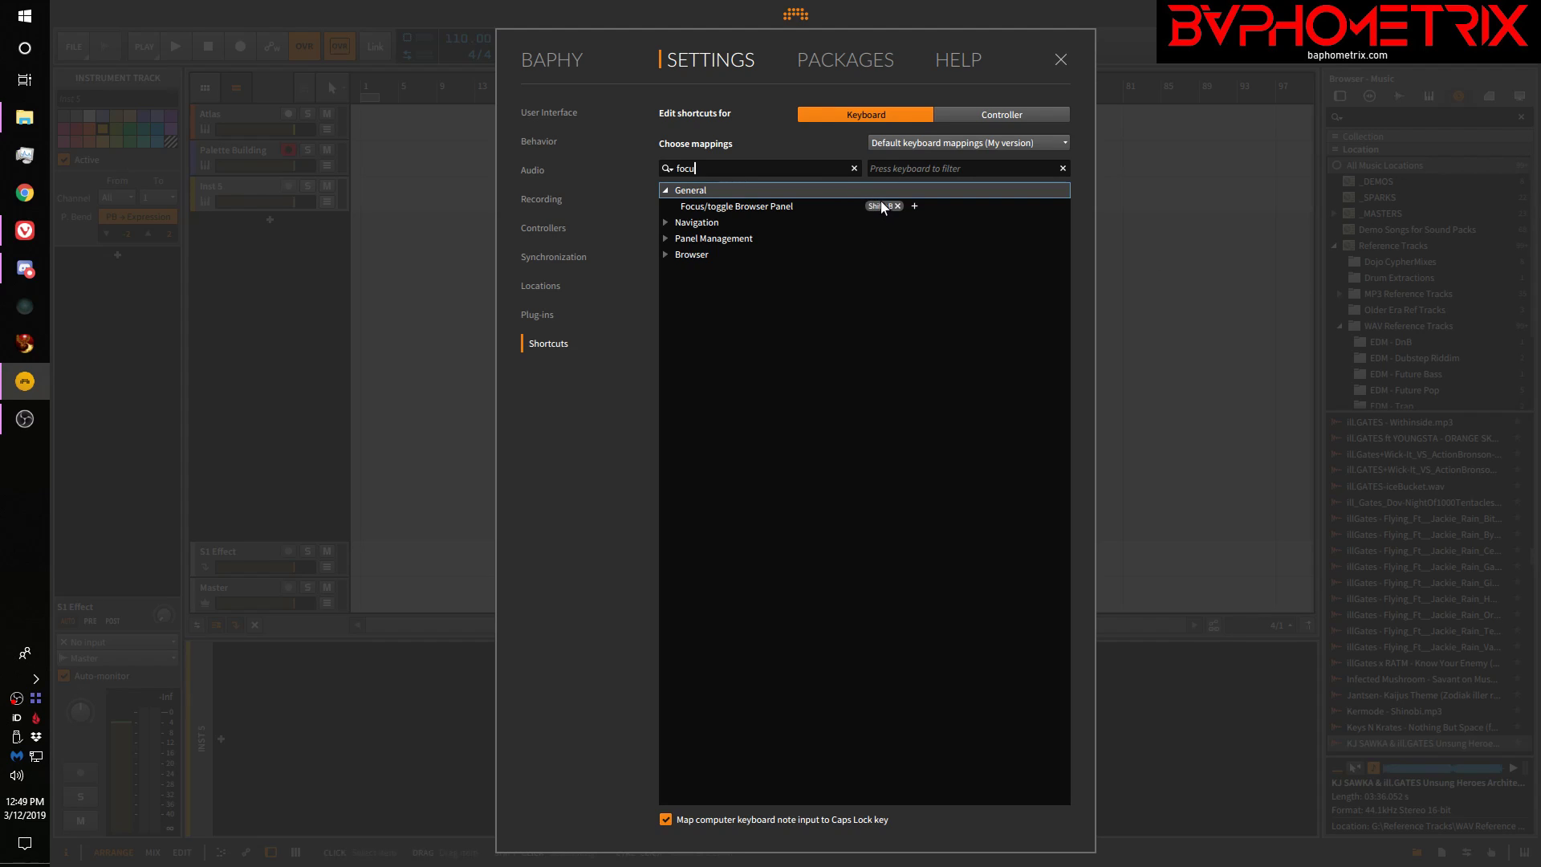
{"action": "left_click", "coordinate": [854, 168]}
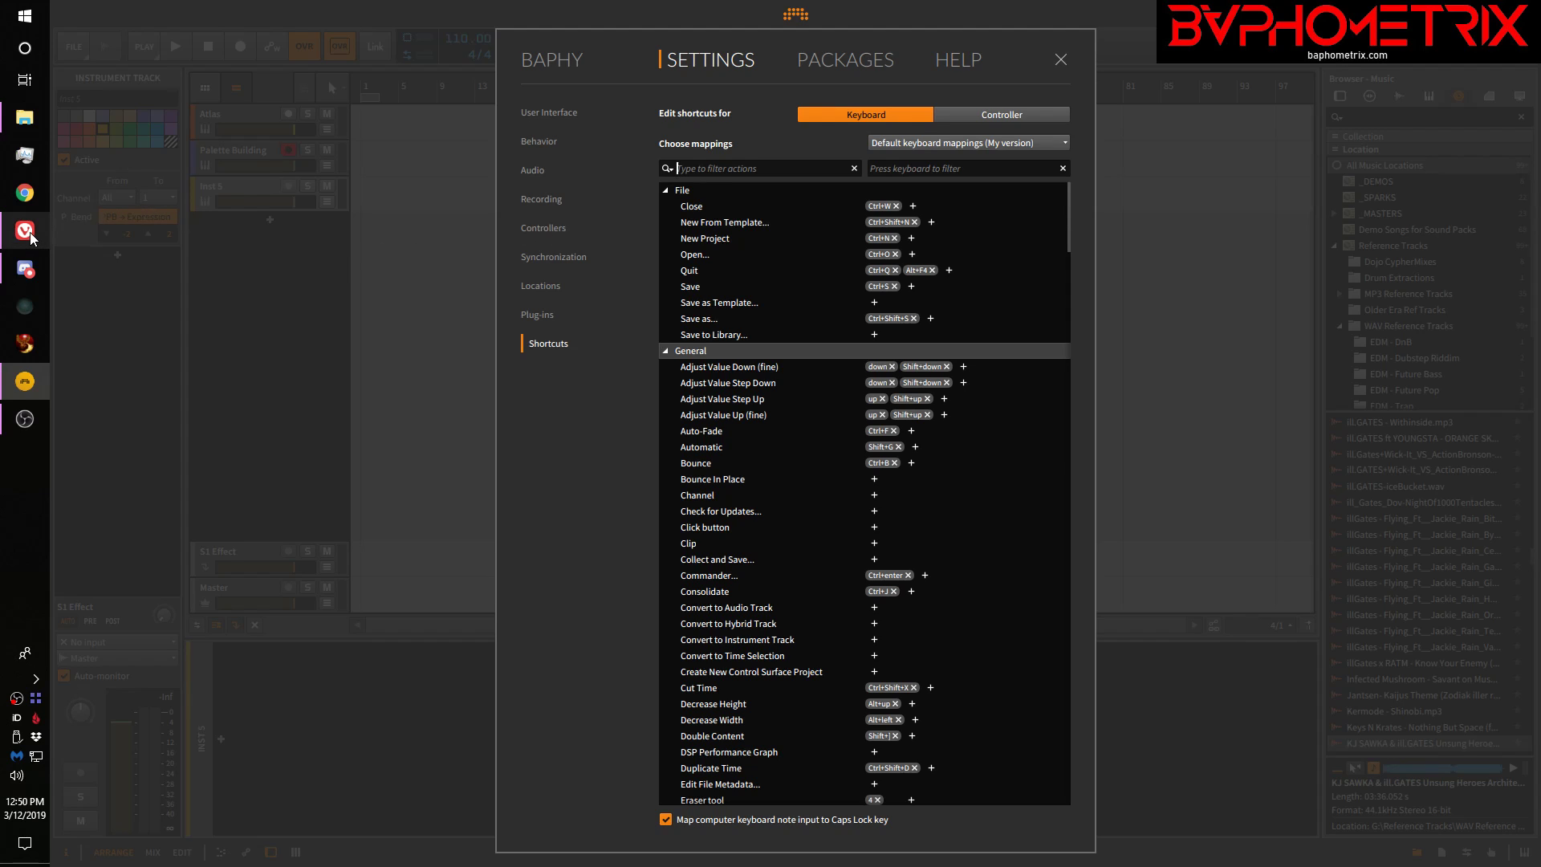
Switch to the handbook in the web browser and highlight the Focus Track Header Area entry under Panel Management
{"action": "mouse_move", "coordinate": [24, 230]}
{"action": "left_click", "coordinate": [136, 233]}
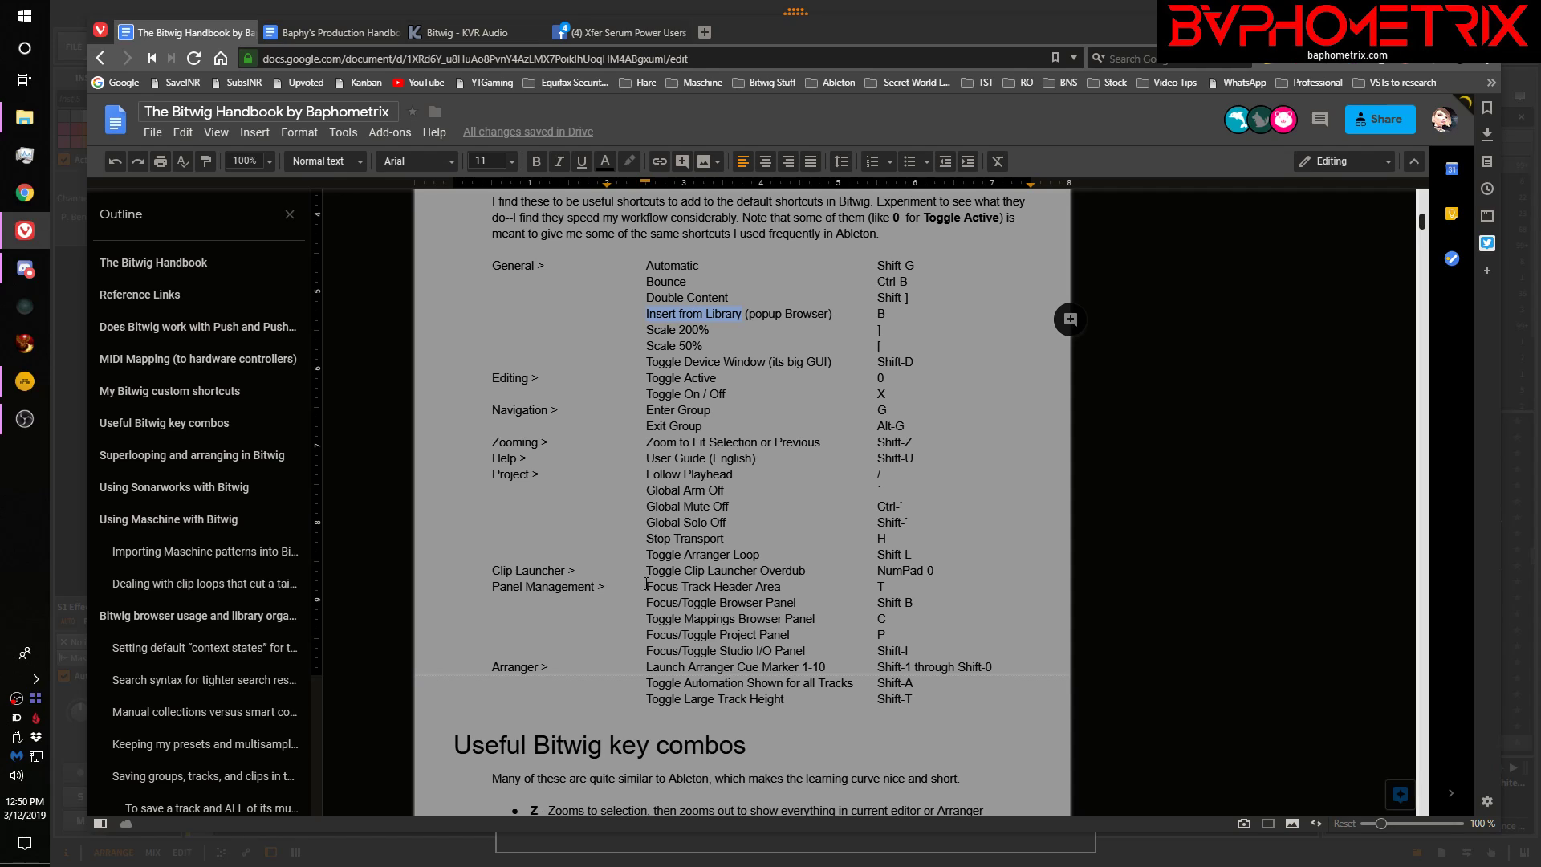
{"action": "left_click_drag", "start_coordinate": [647, 587], "coordinate": [787, 588]}
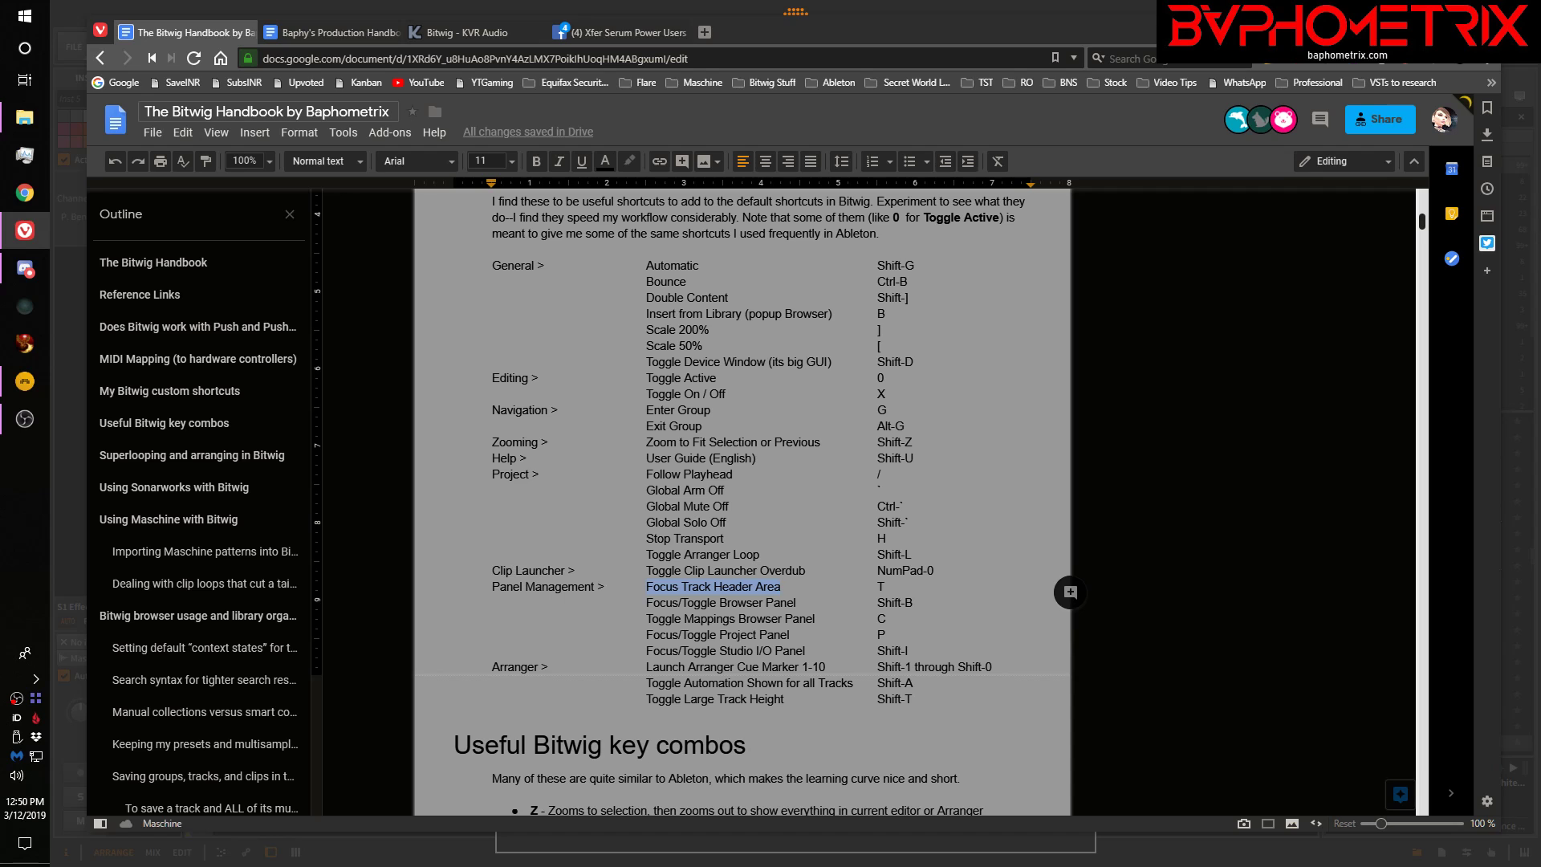
Return to Bitwig Studio, examine the Focus Track Header Area mapping in the Panel Management shortcuts, and close the settings
{"action": "left_click", "coordinate": [802, 16]}
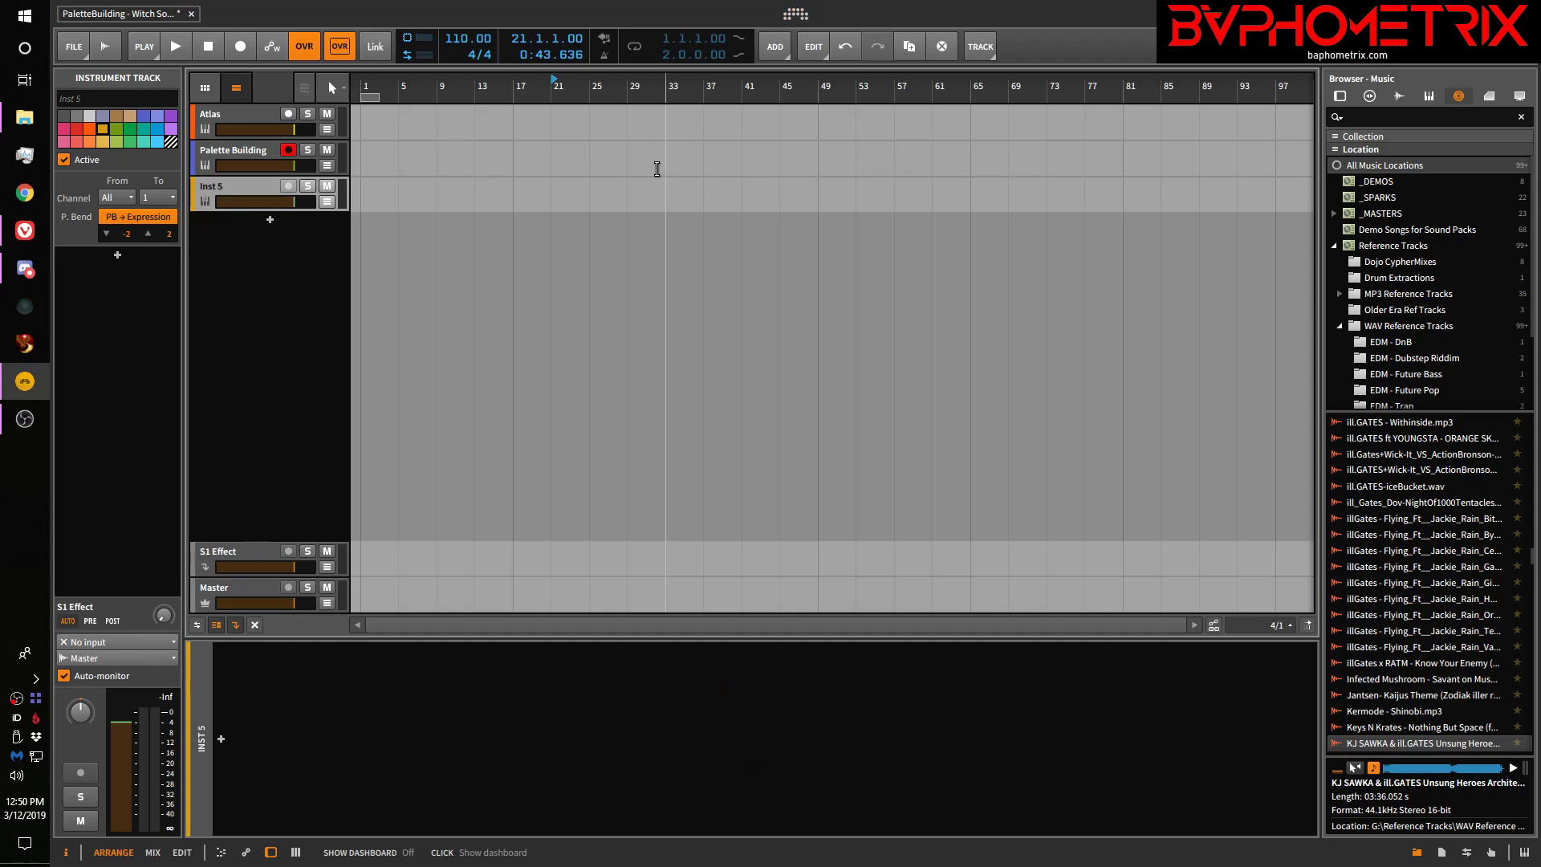
{"action": "left_click", "coordinate": [796, 14]}
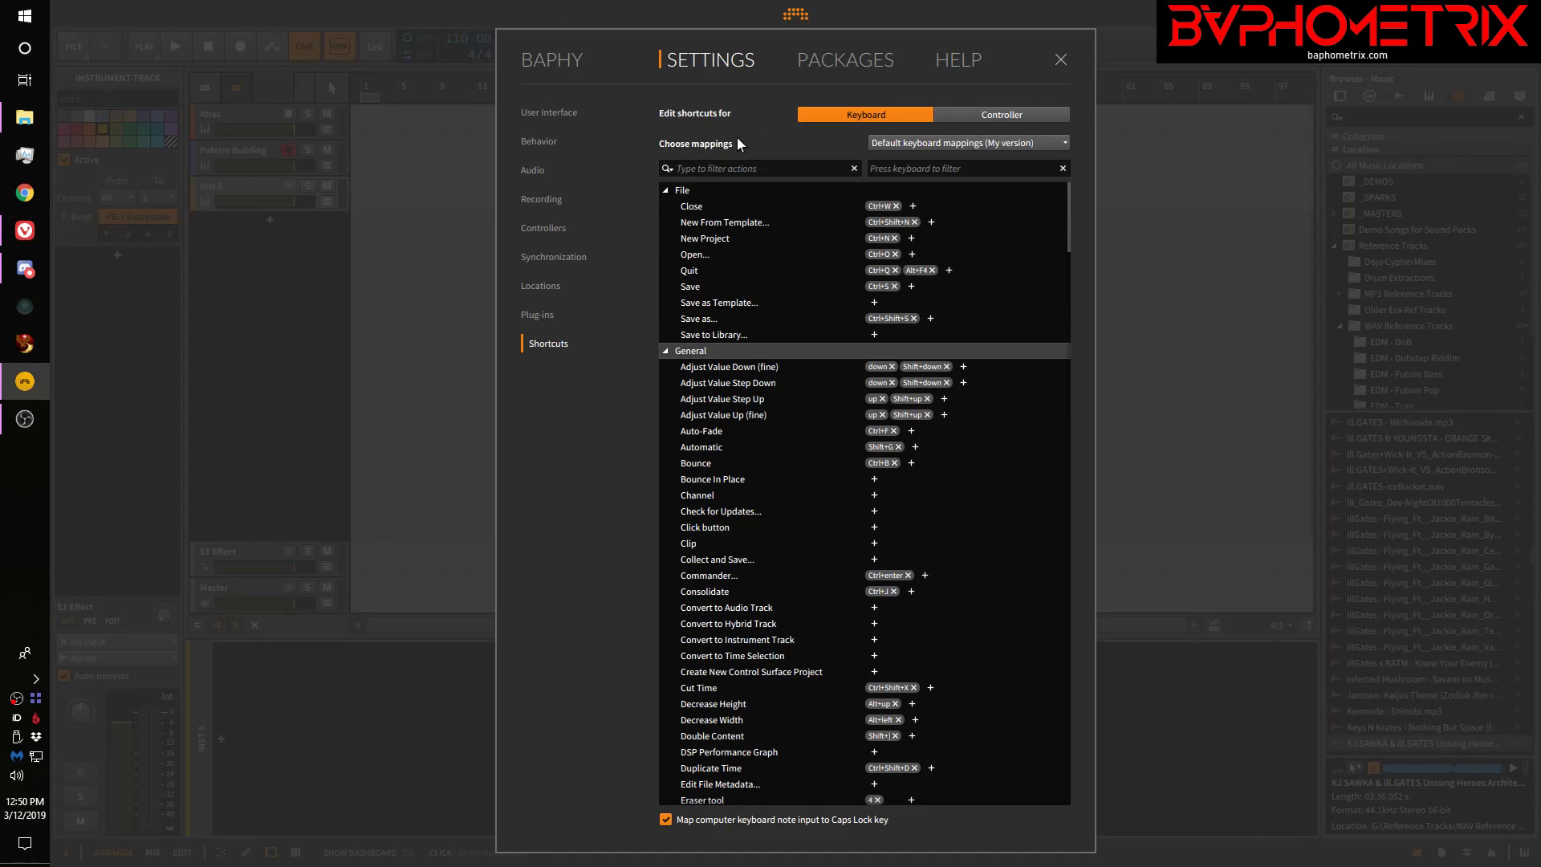
{"action": "left_click", "coordinate": [666, 191]}
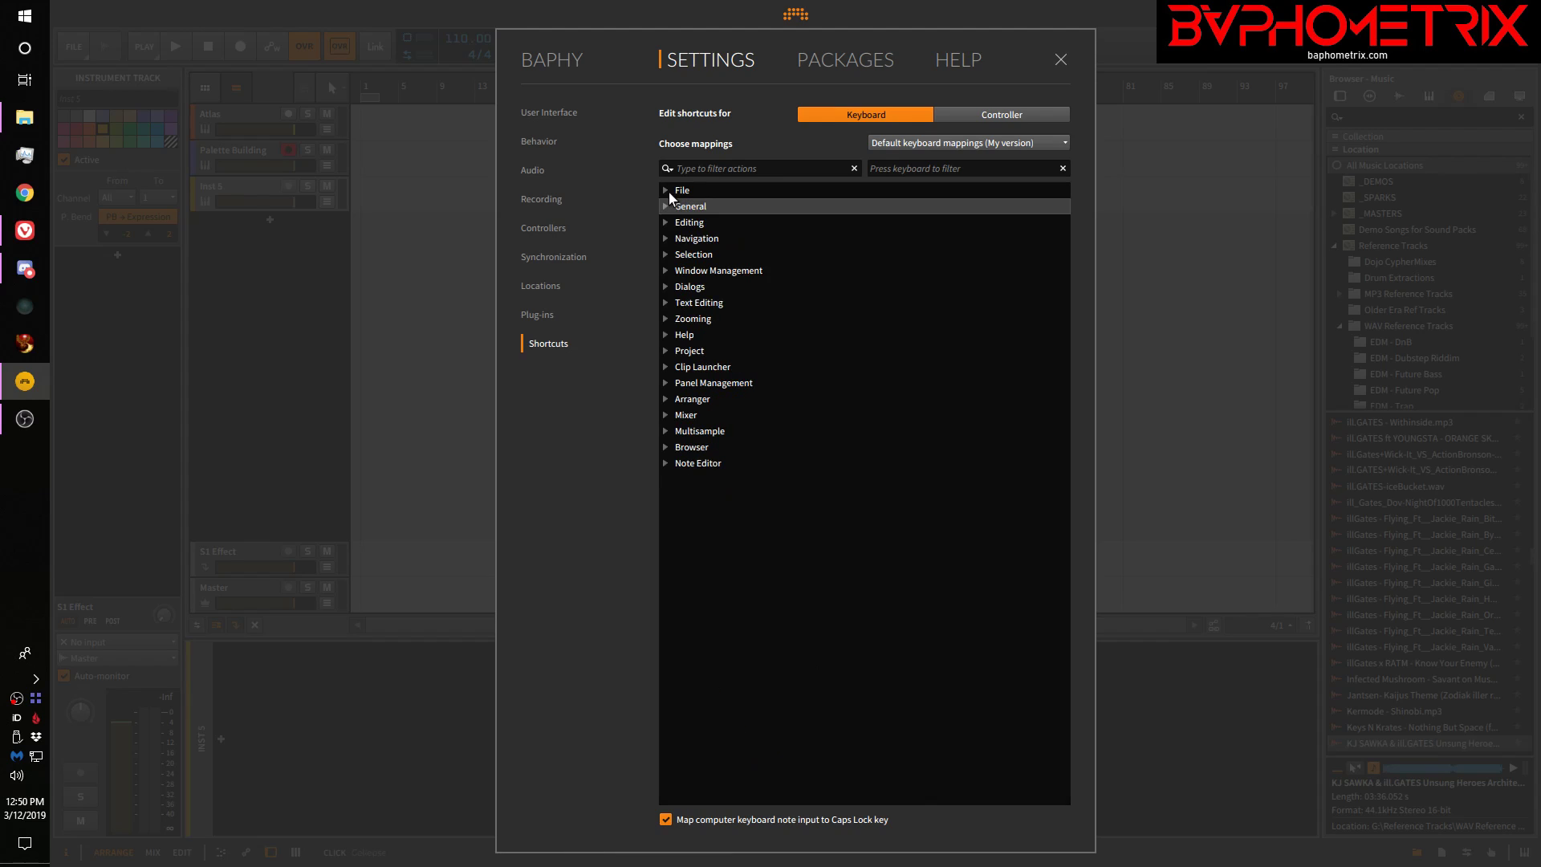
{"action": "left_click", "coordinate": [666, 384]}
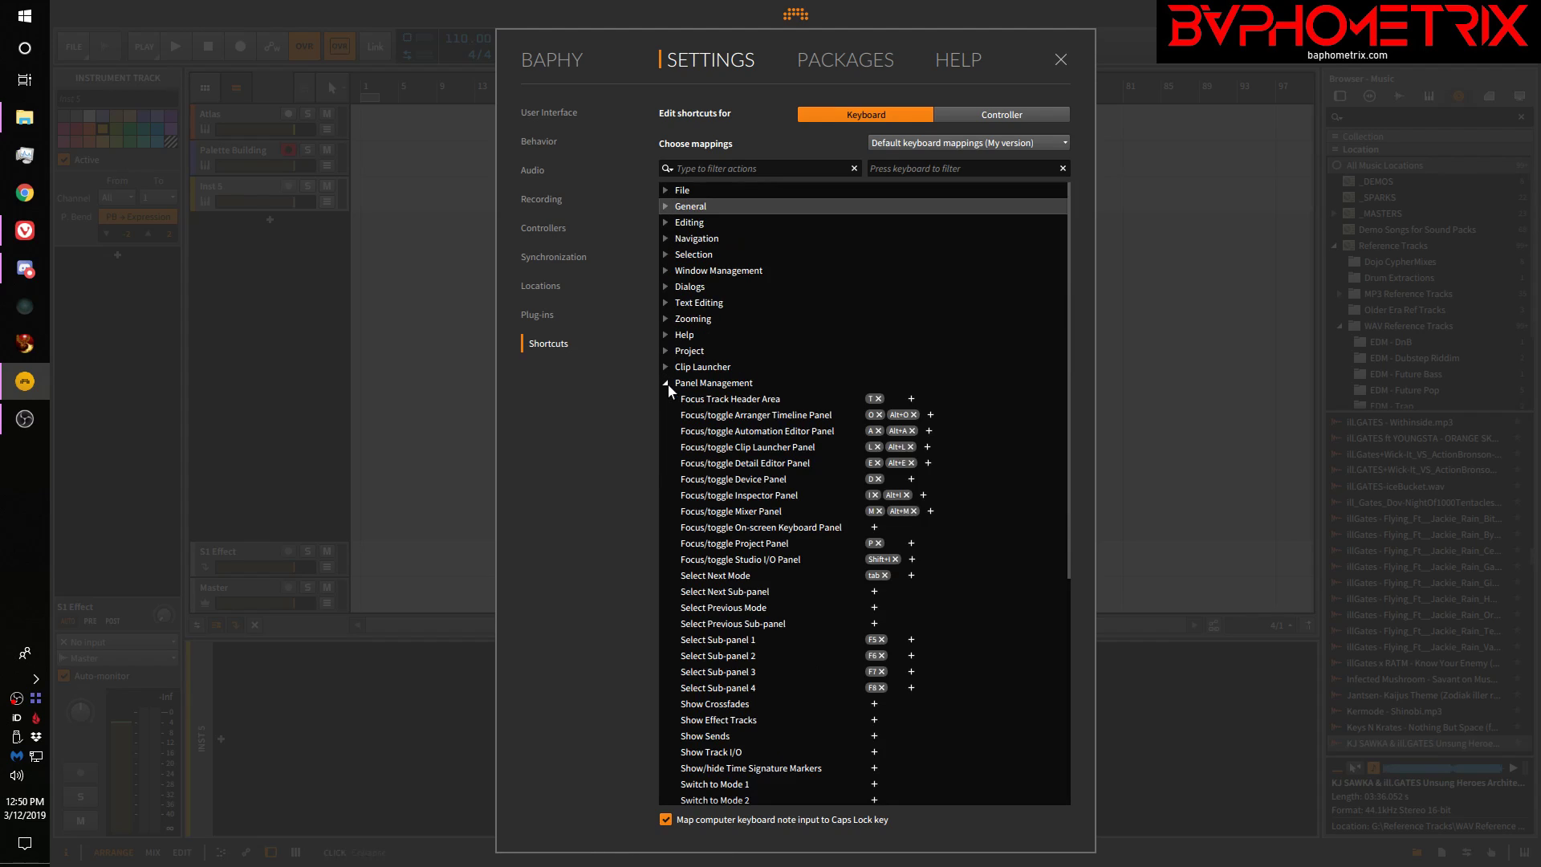
{"action": "left_click", "coordinate": [749, 403]}
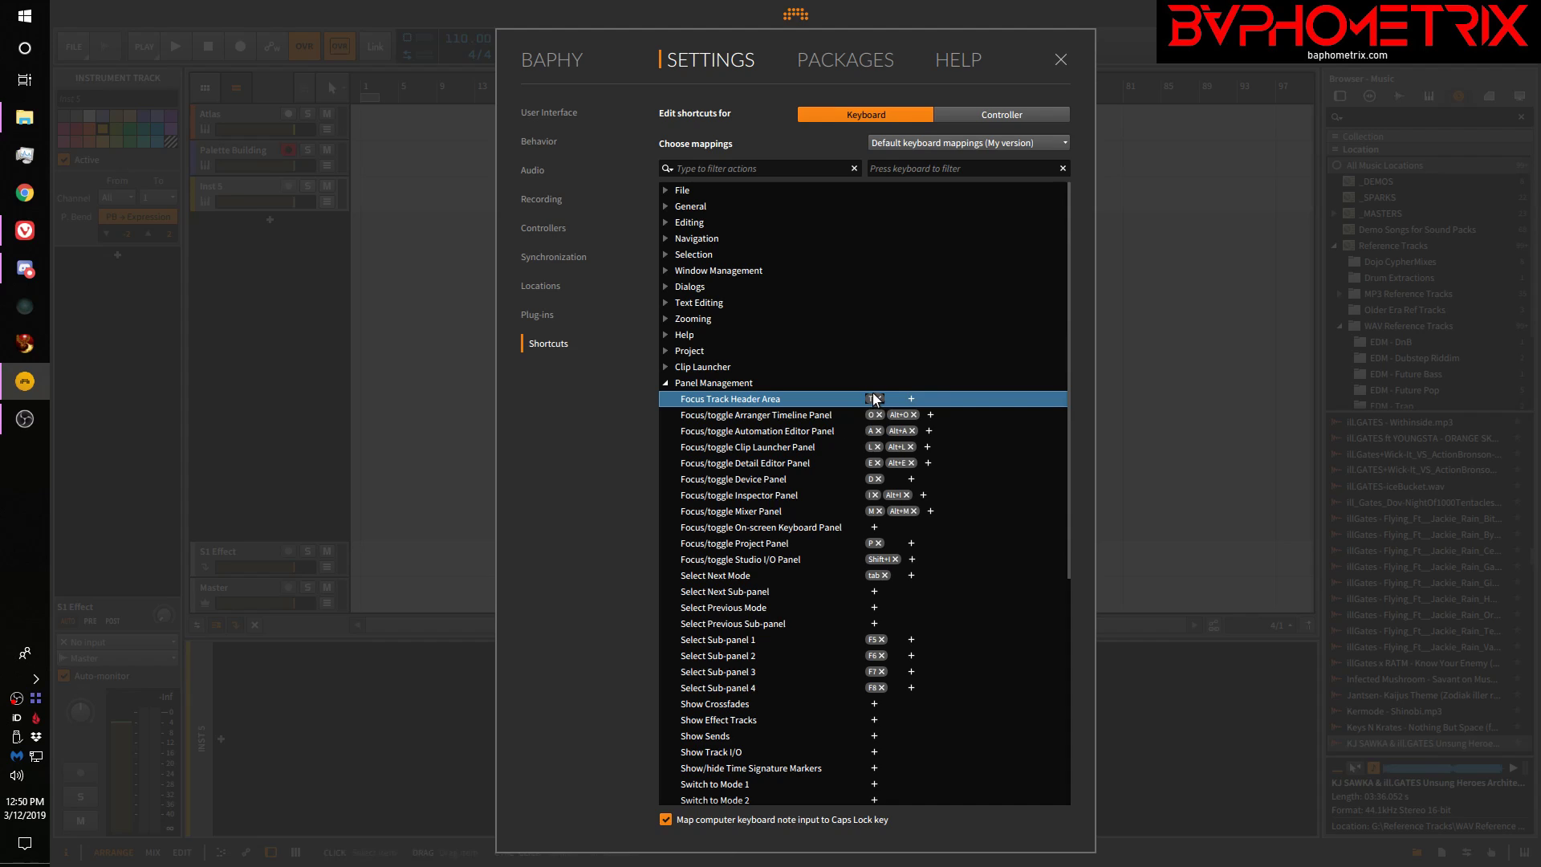
{"action": "left_click", "coordinate": [803, 14]}
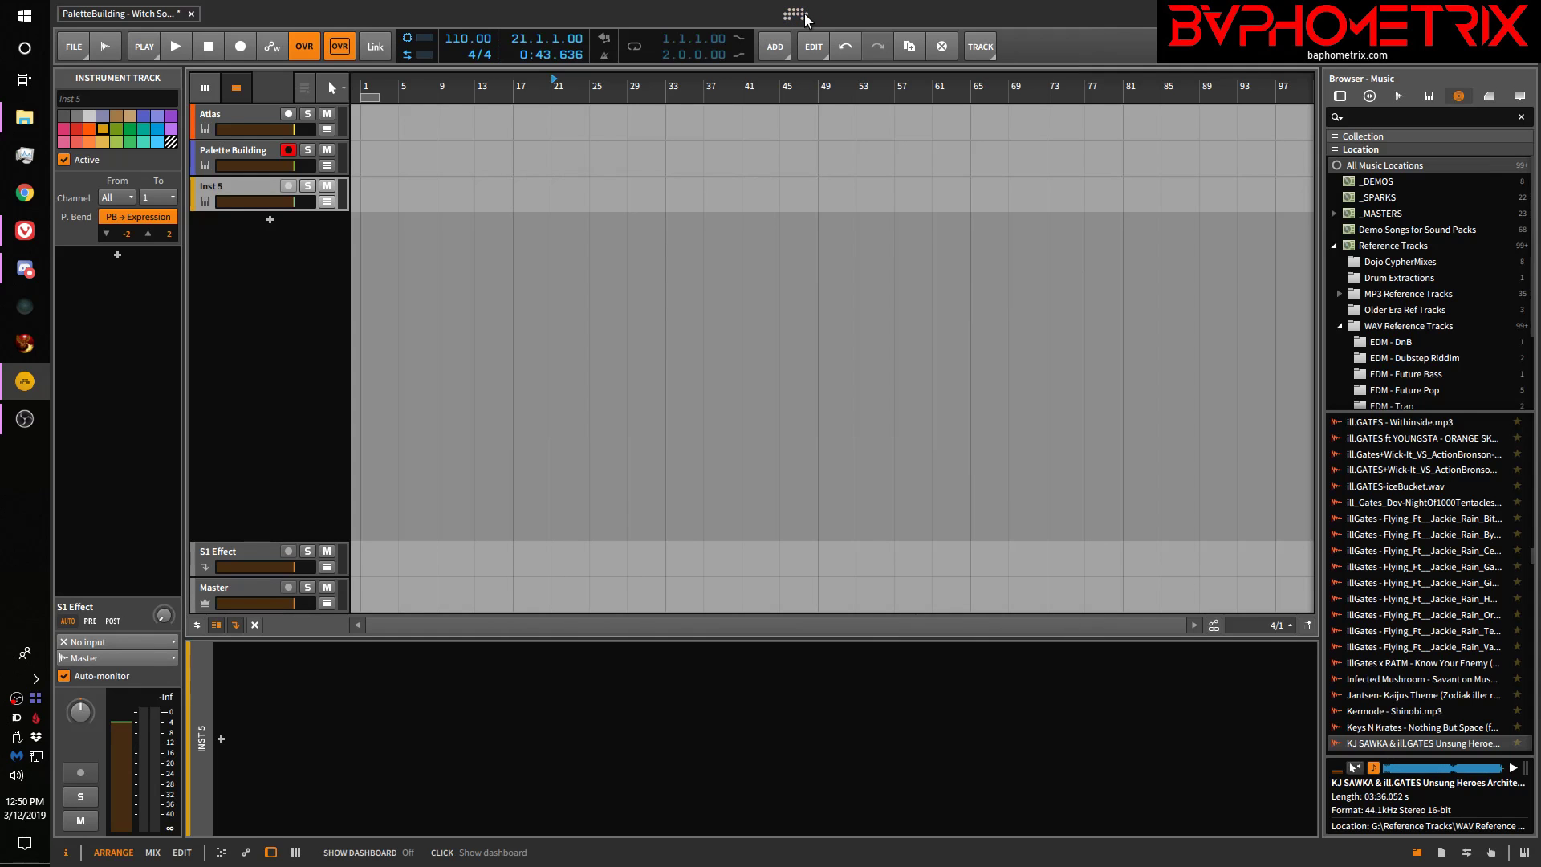
Toggle the arranger tracks repeatedly between compact and large height, ending on the large height
{"action": "key", "text": "t"}
{"action": "key", "text": "t"}
{"action": "key", "text": "t"}
{"action": "key", "text": "t"}
{"action": "key", "text": "t"}
{"action": "key", "text": "t"}
{"action": "key", "text": "t"}
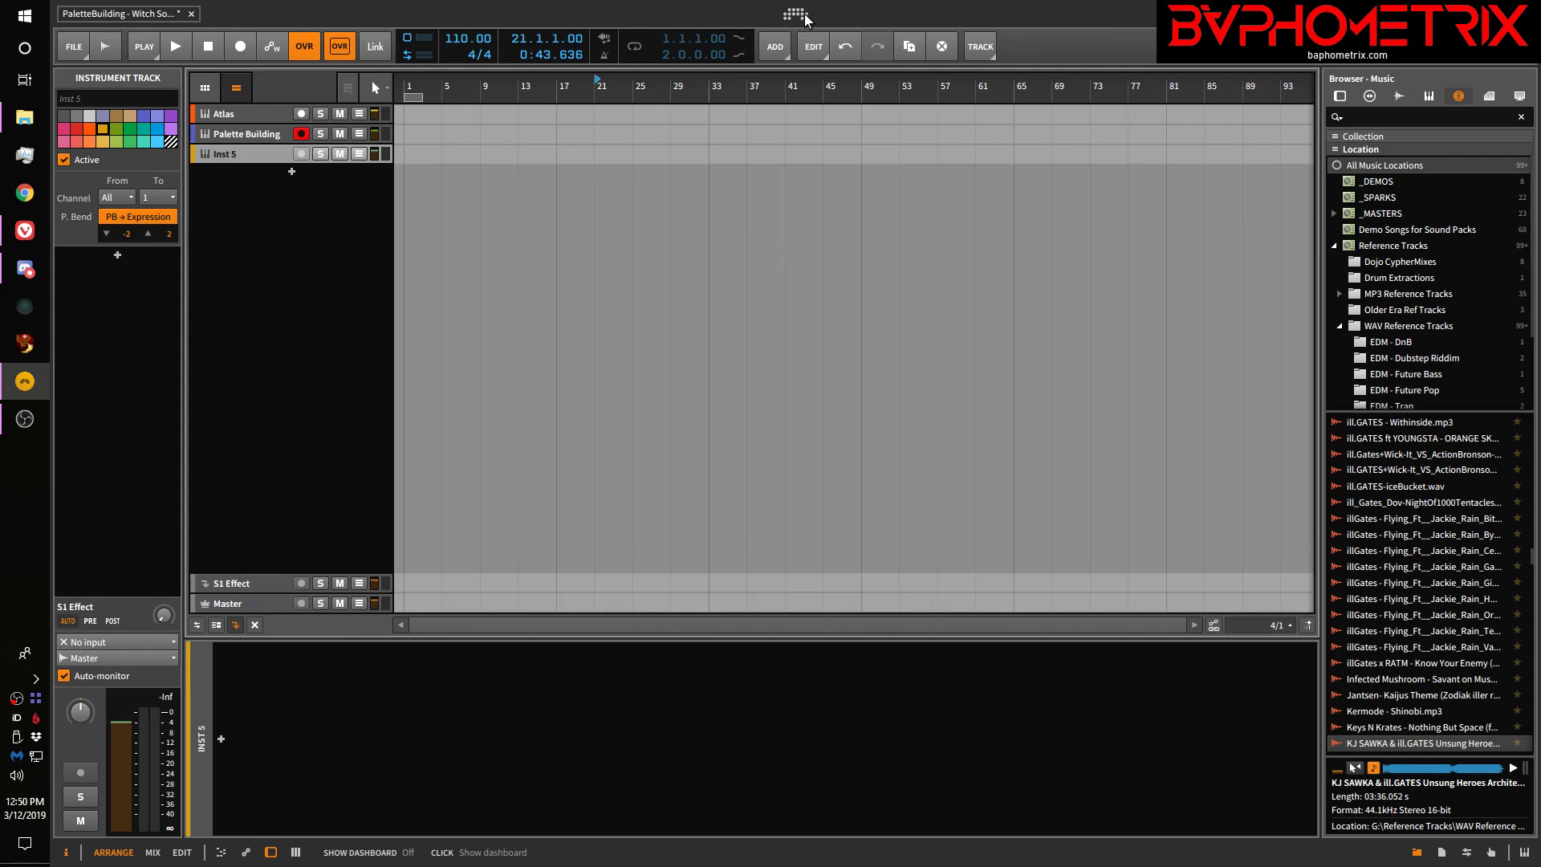
{"action": "key", "text": "t"}
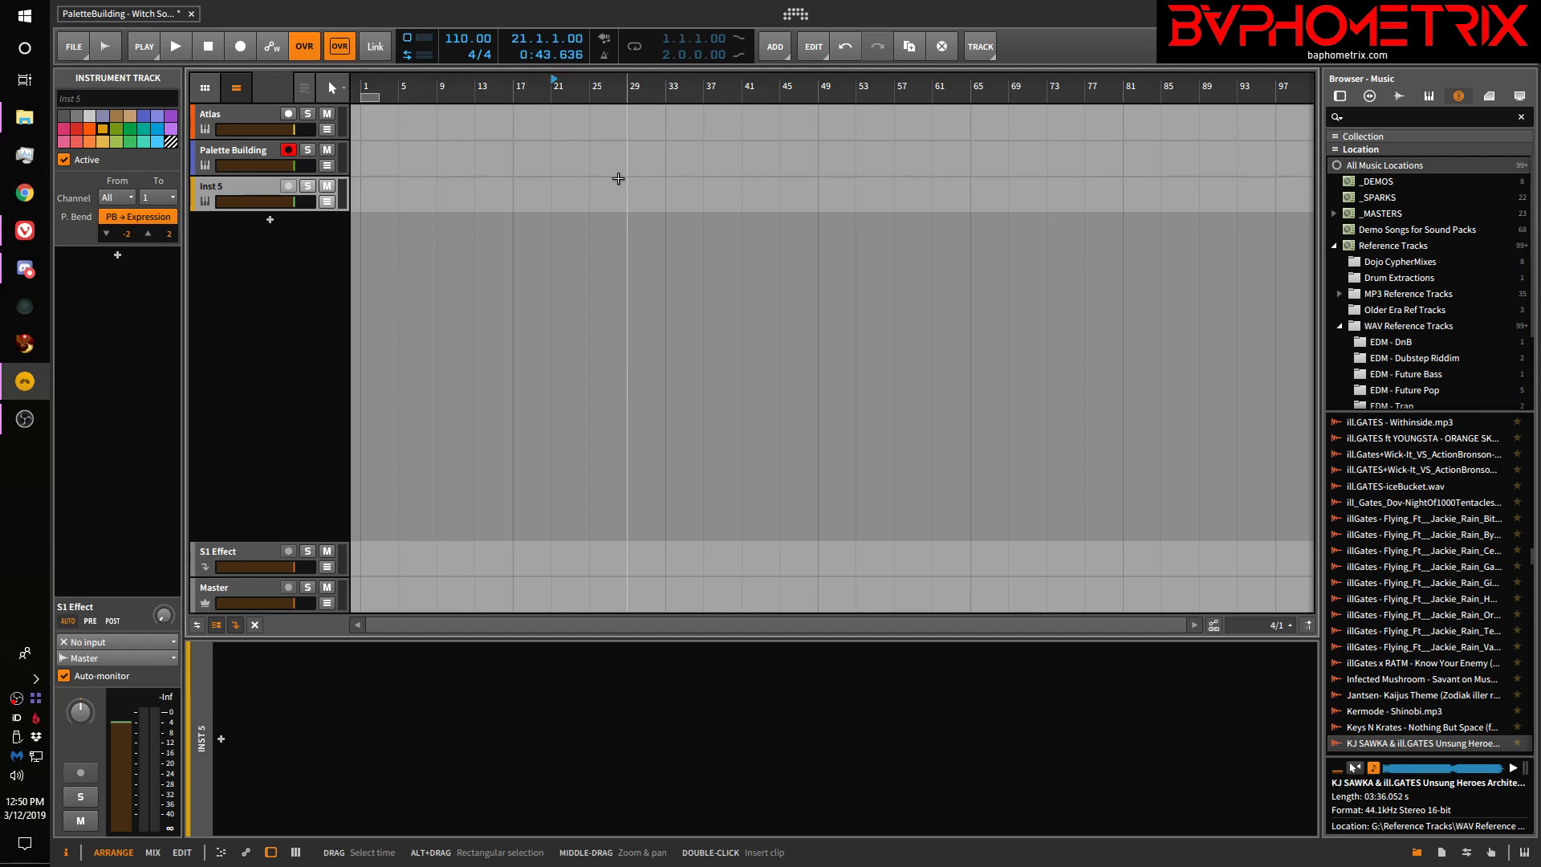
{"action": "left_click_drag", "start_coordinate": [326, 211], "coordinate": [325, 194]}
{"action": "key", "text": "slash"}
{"action": "key", "text": "slash"}
{"action": "key", "text": "slash"}
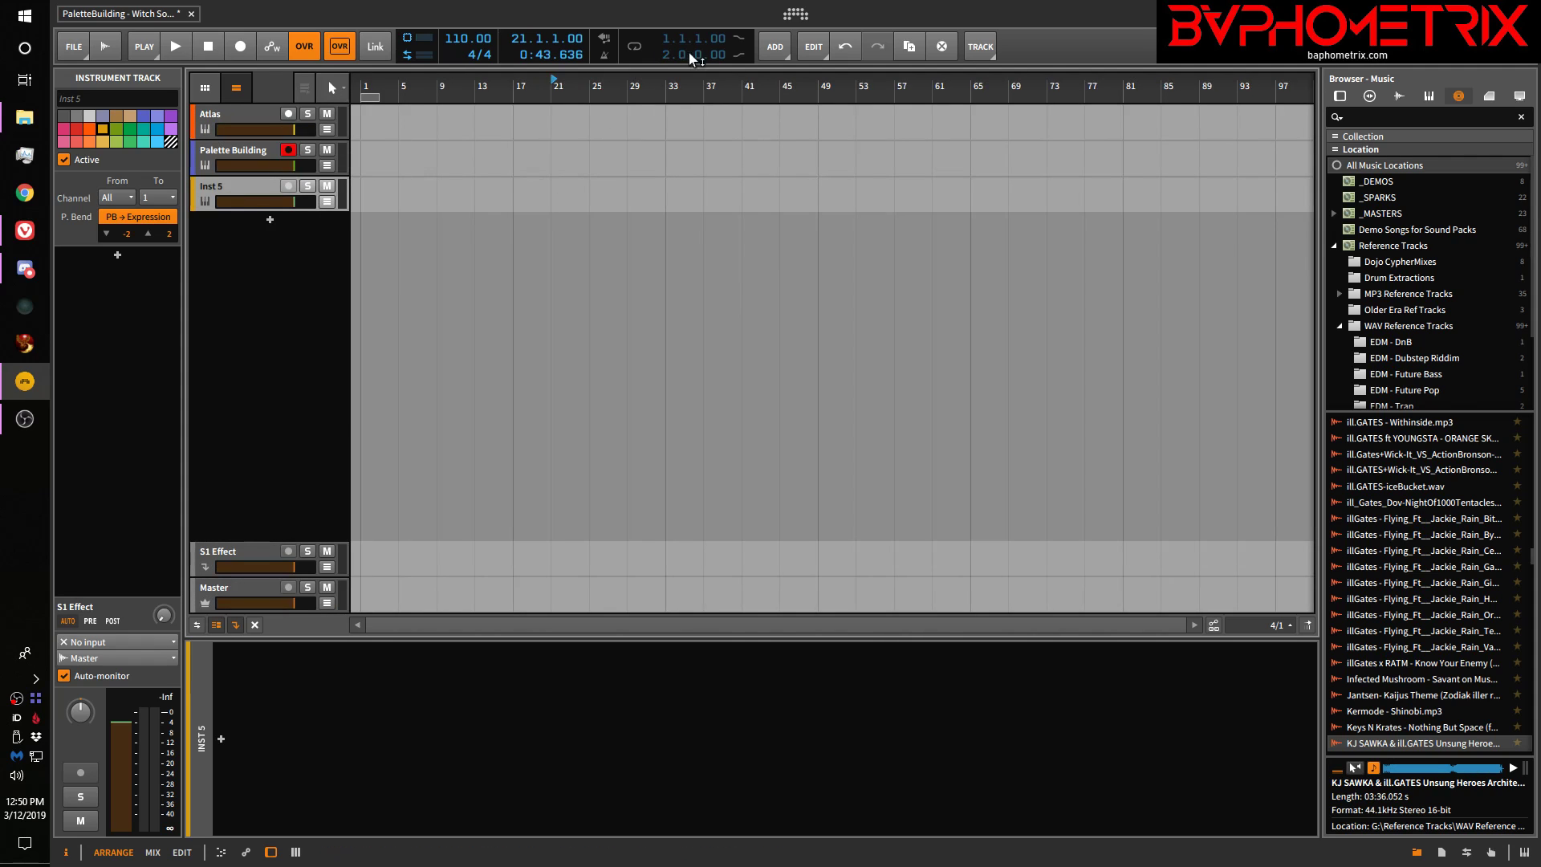
Switch to the handbook in the web browser and append "(gestures)" to the "Useful Bitwig key combos" heading
{"action": "left_click", "coordinate": [25, 231]}
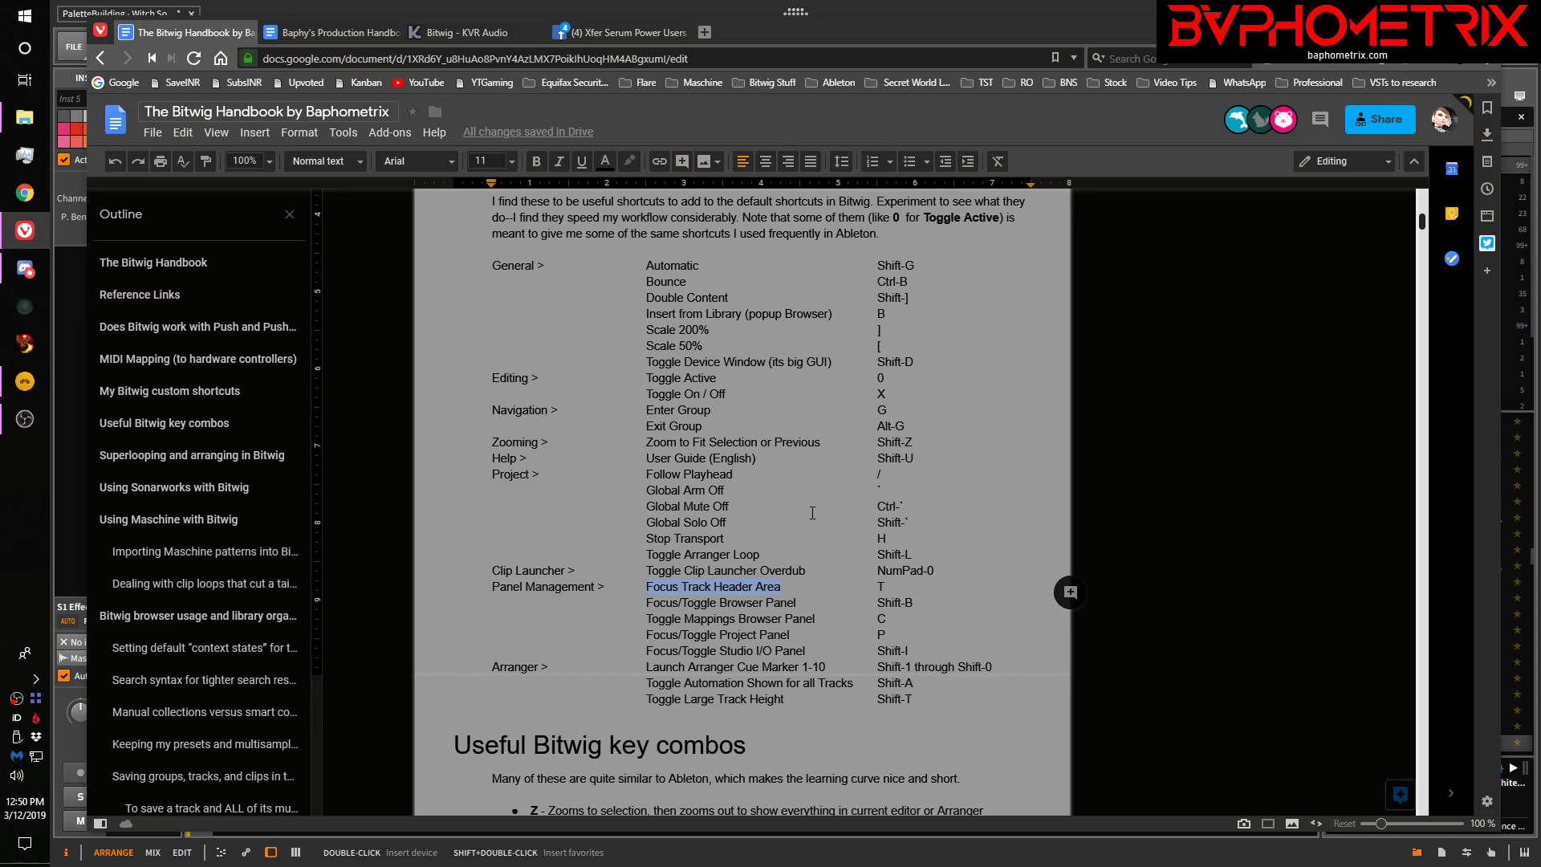
{"action": "scroll", "coordinate": [812, 512], "scroll_direction": "down", "scroll_amount": 4}
{"action": "scroll", "coordinate": [812, 512], "scroll_direction": "up", "scroll_amount": 3}
{"action": "scroll", "coordinate": [812, 512], "scroll_direction": "up", "scroll_amount": 1}
{"action": "scroll", "coordinate": [812, 512], "scroll_direction": "down", "scroll_amount": 4}
{"action": "scroll", "coordinate": [812, 512], "scroll_direction": "down", "scroll_amount": 3}
{"action": "scroll", "coordinate": [812, 512], "scroll_direction": "up", "scroll_amount": 2}
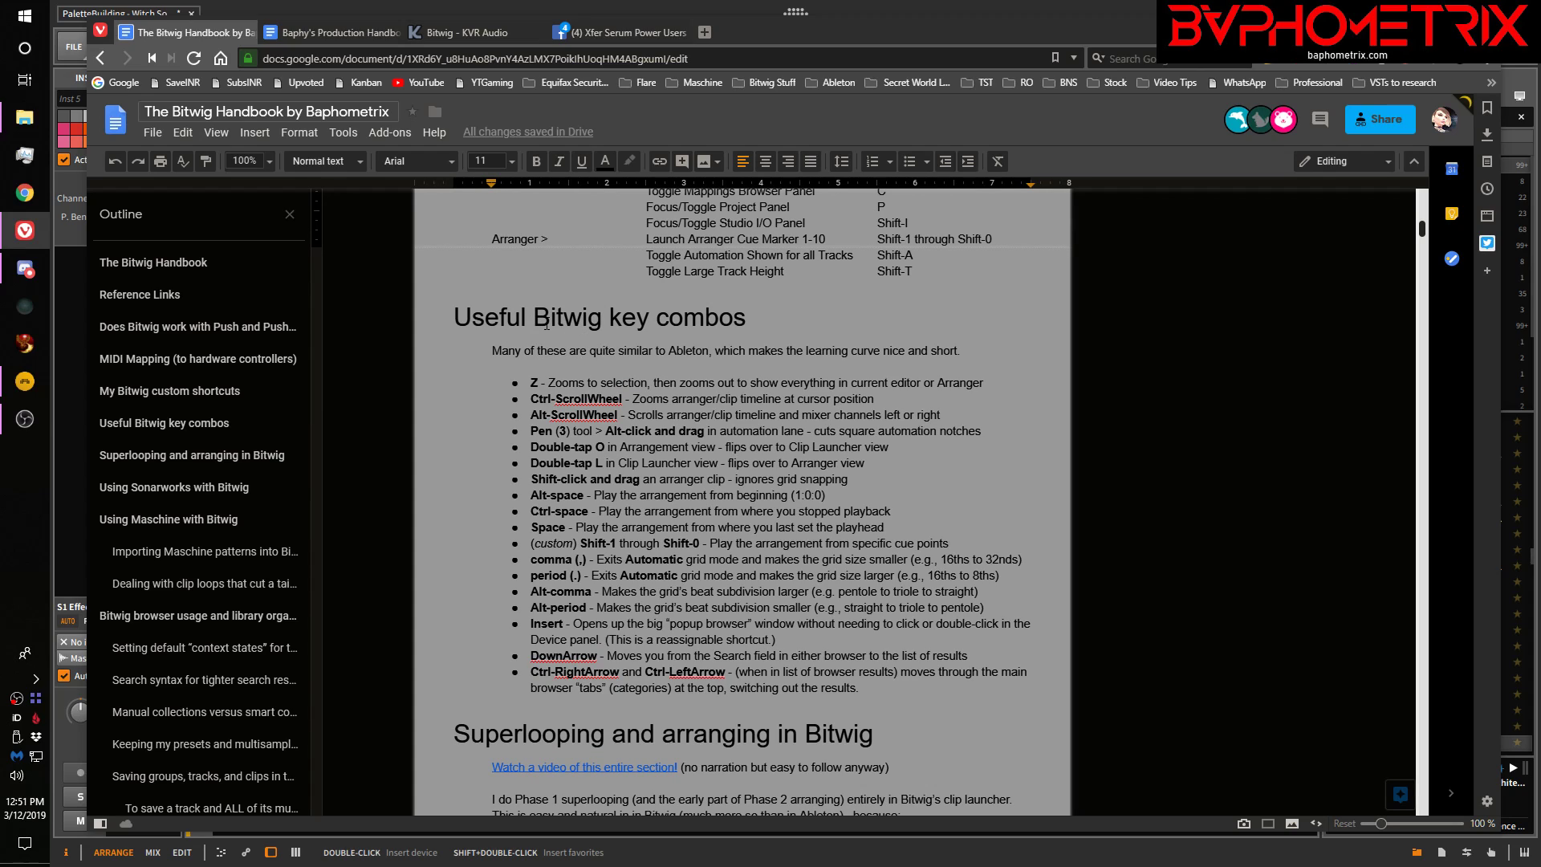
{"action": "left_click", "coordinate": [779, 319]}
{"action": "type", "text": "(gestures)"}
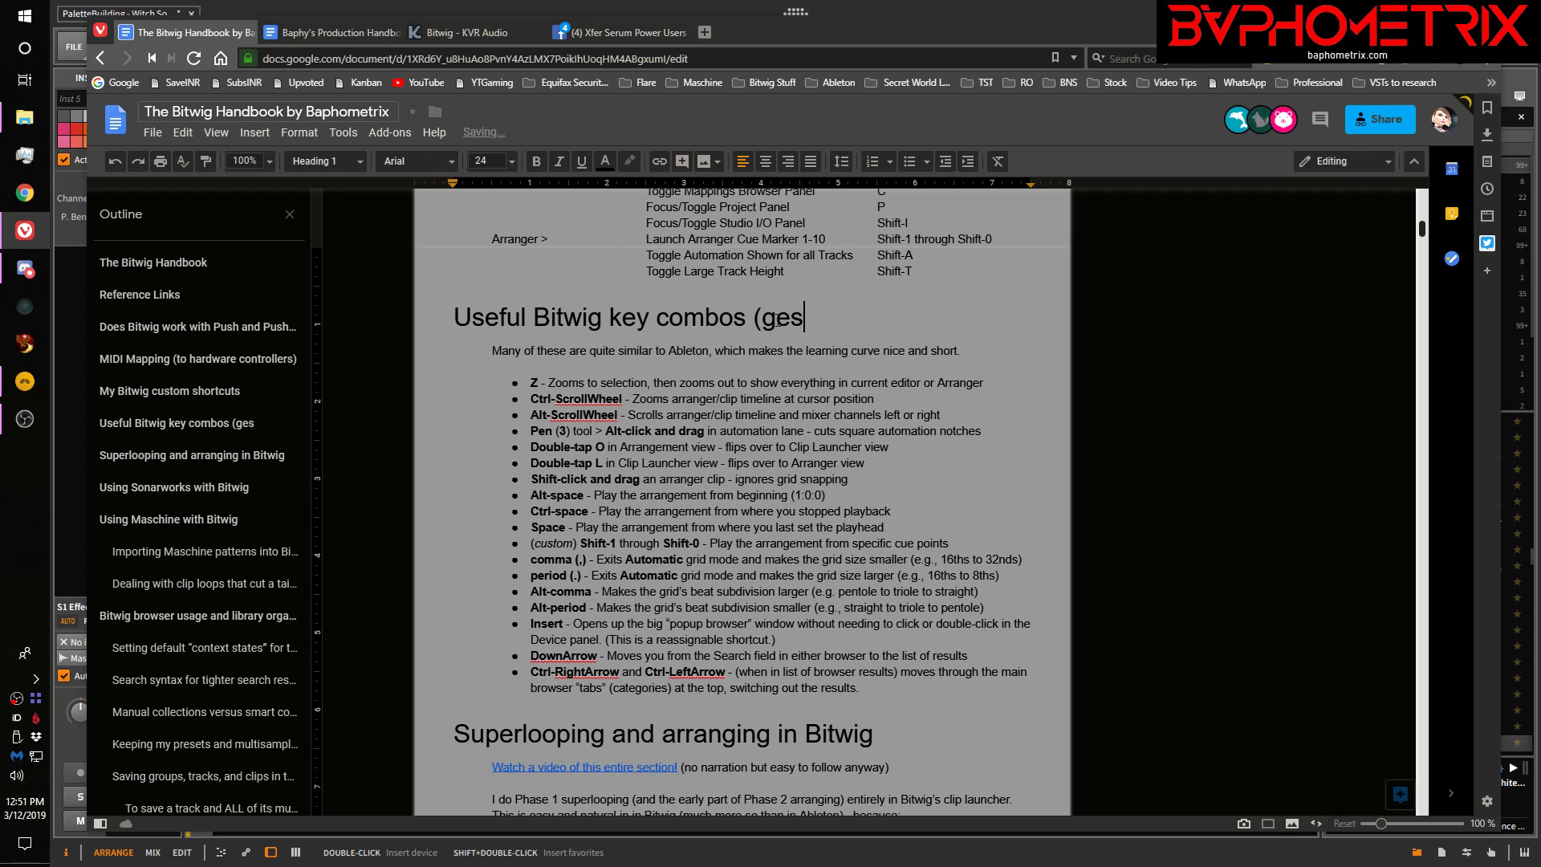
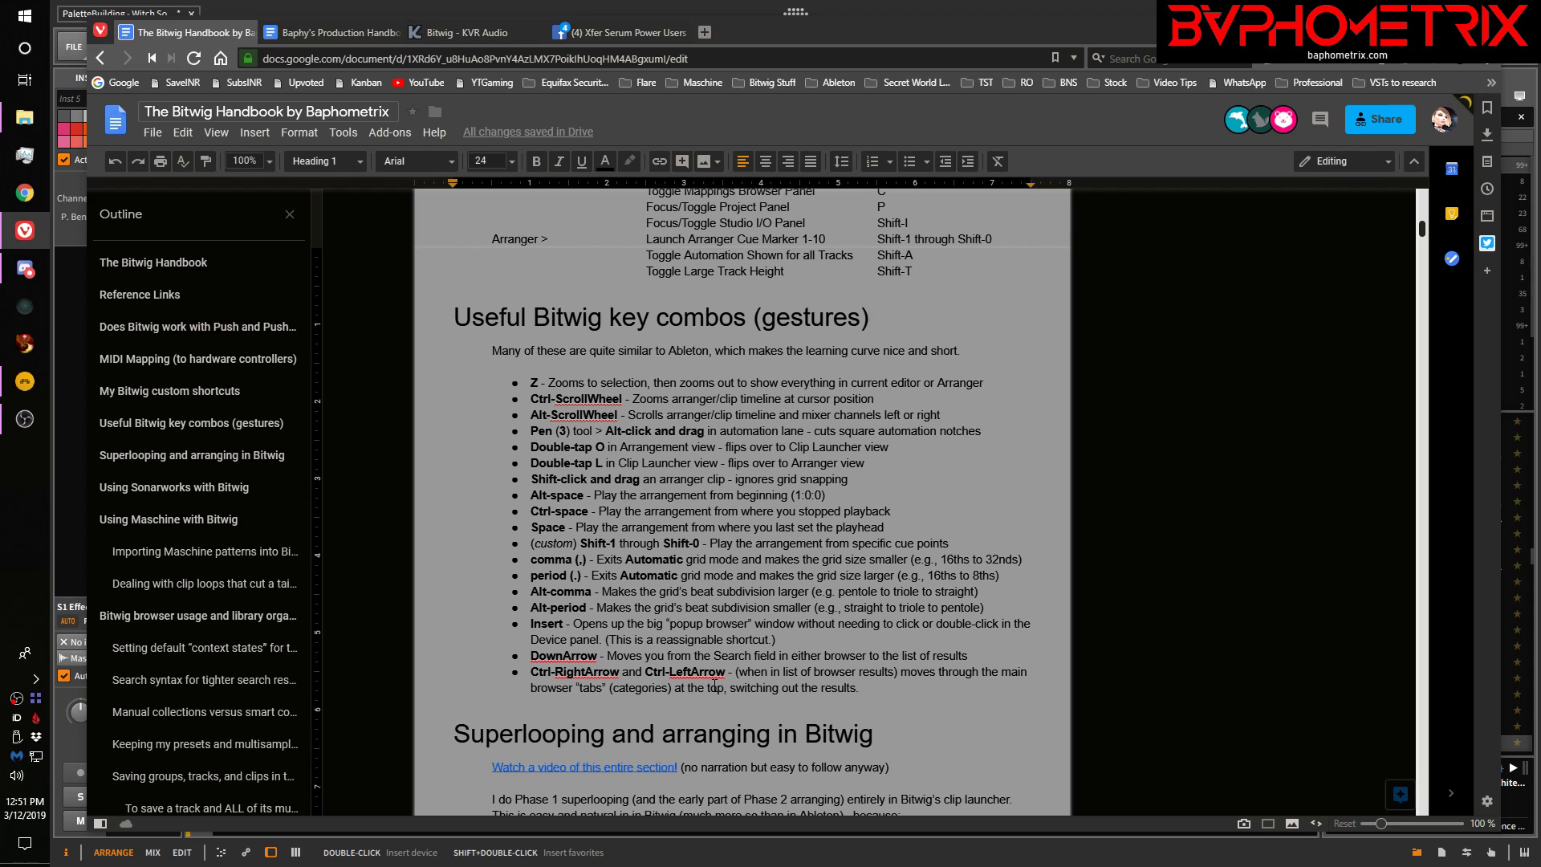
Return to Bitwig Studio and place the TO_THE_STREETS_OneShot_4_90_Abm.wav sample on the Inst 5 track at 5.1.1.00, zooming the arranger to the clip
{"action": "left_click", "coordinate": [879, 4]}
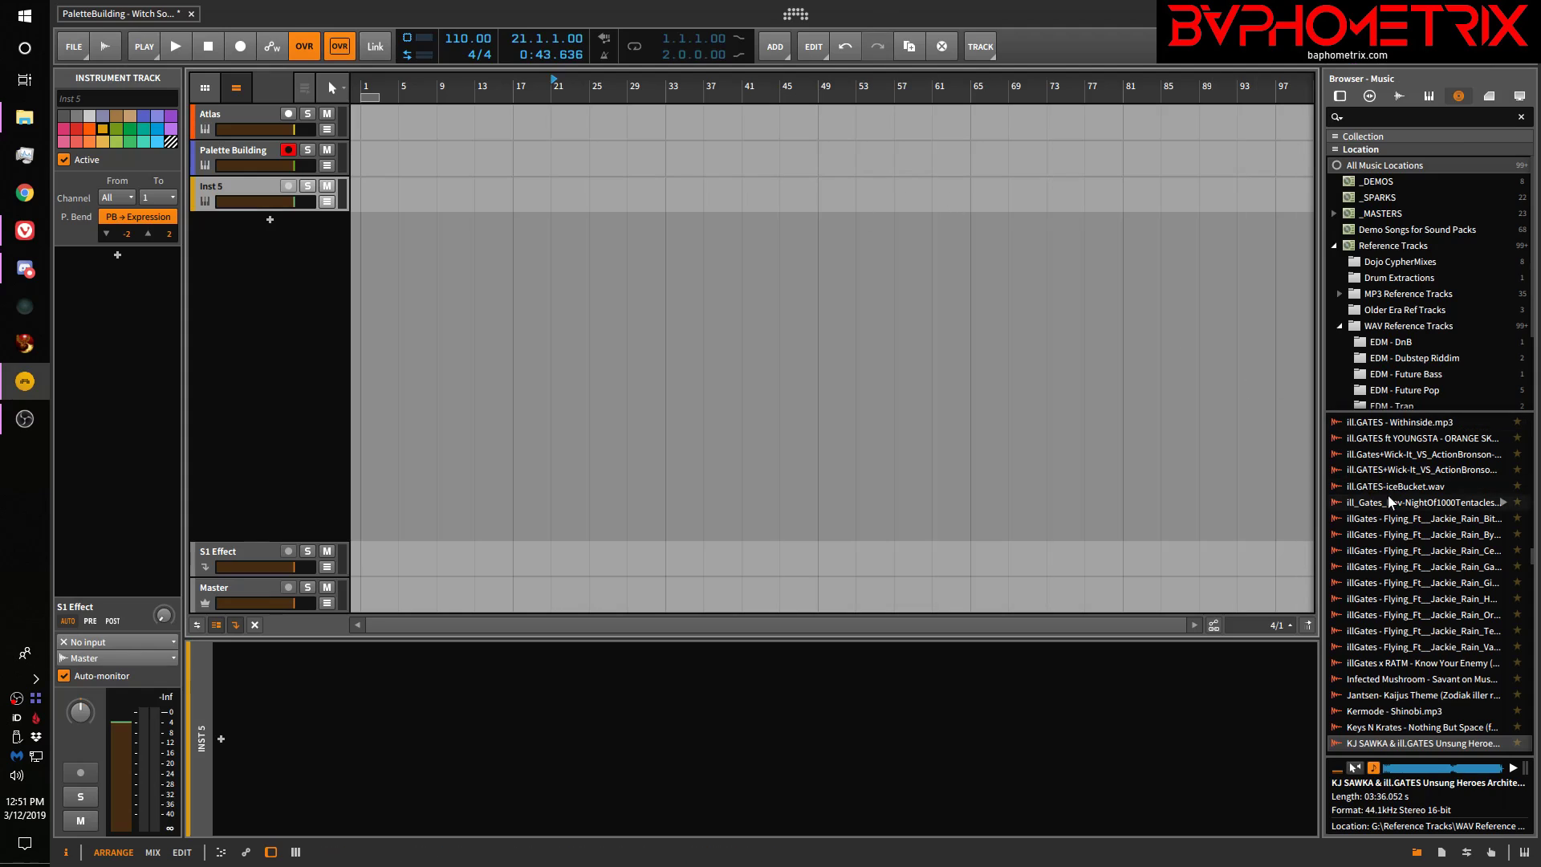
{"action": "left_click", "coordinate": [1398, 96]}
{"action": "mouse_move", "coordinate": [1354, 484]}
{"action": "left_mouse_down"}
{"action": "mouse_move", "coordinate": [955, 283]}
{"action": "mouse_move", "coordinate": [666, 211]}
{"action": "mouse_move", "coordinate": [431, 200]}
{"action": "mouse_move", "coordinate": [421, 175]}
{"action": "mouse_move", "coordinate": [393, 176]}
{"action": "mouse_move", "coordinate": [407, 186]}
{"action": "left_mouse_up"}
{"action": "left_click", "coordinate": [402, 185]}
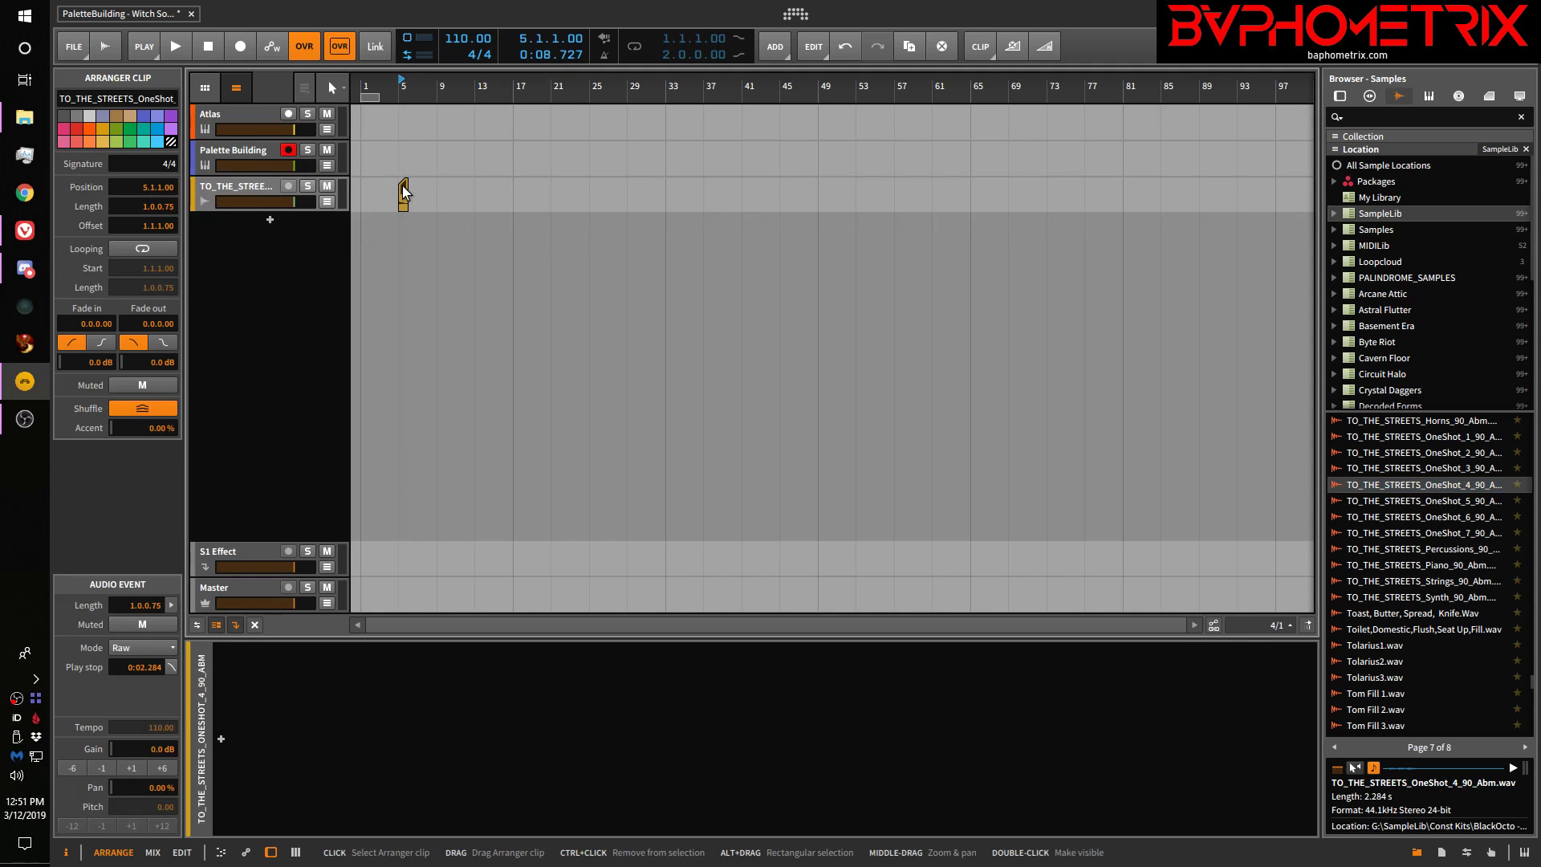
{"action": "double_click", "coordinate": [402, 185]}
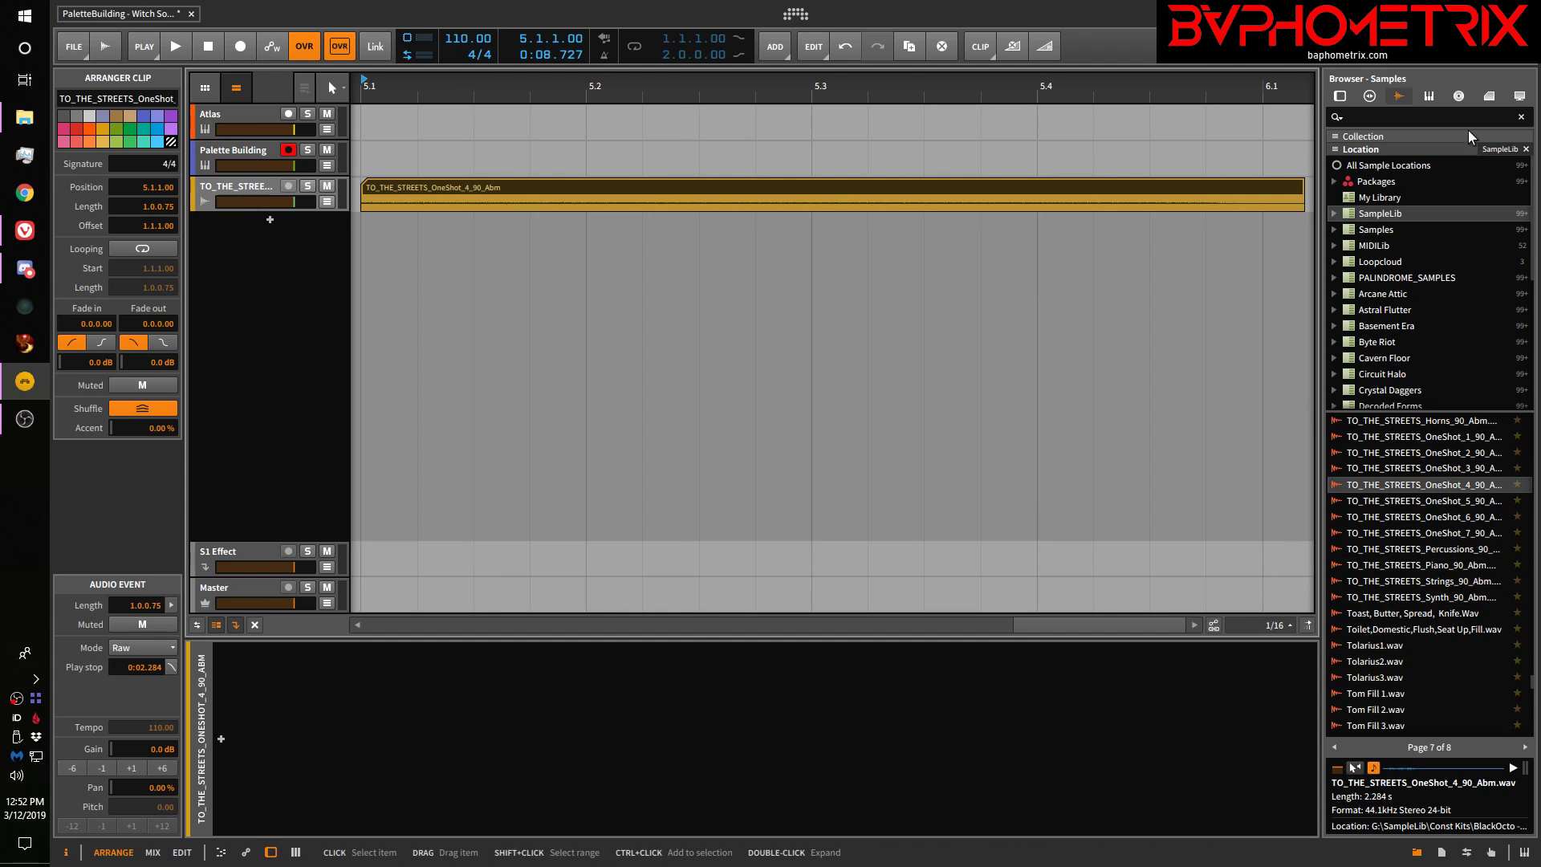
Search the samples for "drum loop" and replace the one-shot clip on the arranger track with pml_shaker_perc_wet25.wav
{"action": "left_click", "coordinate": [1423, 115]}
{"action": "type", "text": "r"}
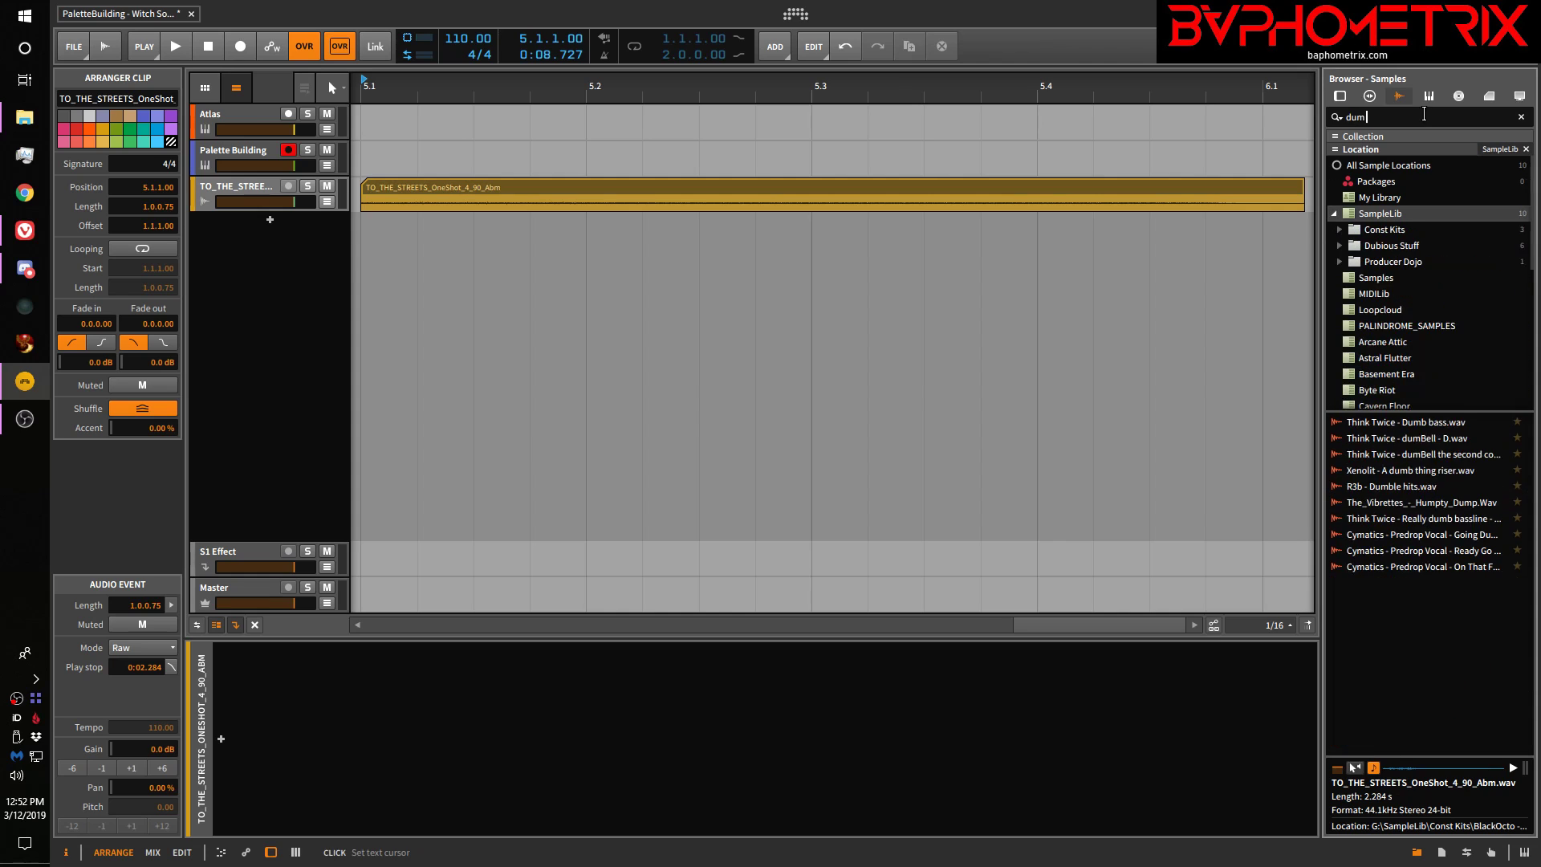
{"action": "type", "text": "um loop"}
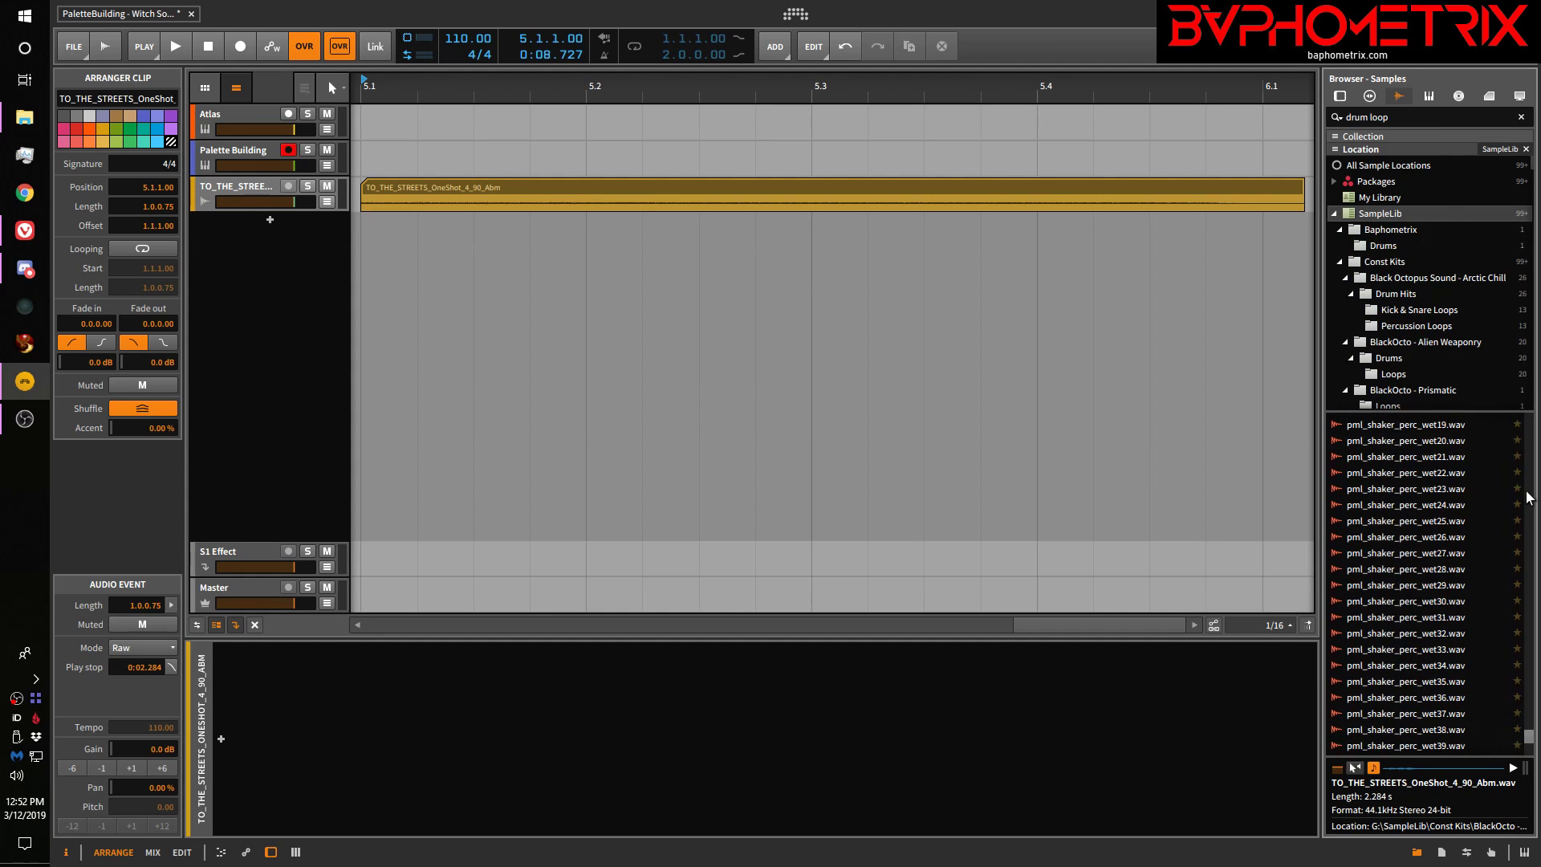
{"action": "left_click_drag", "start_coordinate": [1437, 521], "coordinate": [496, 197]}
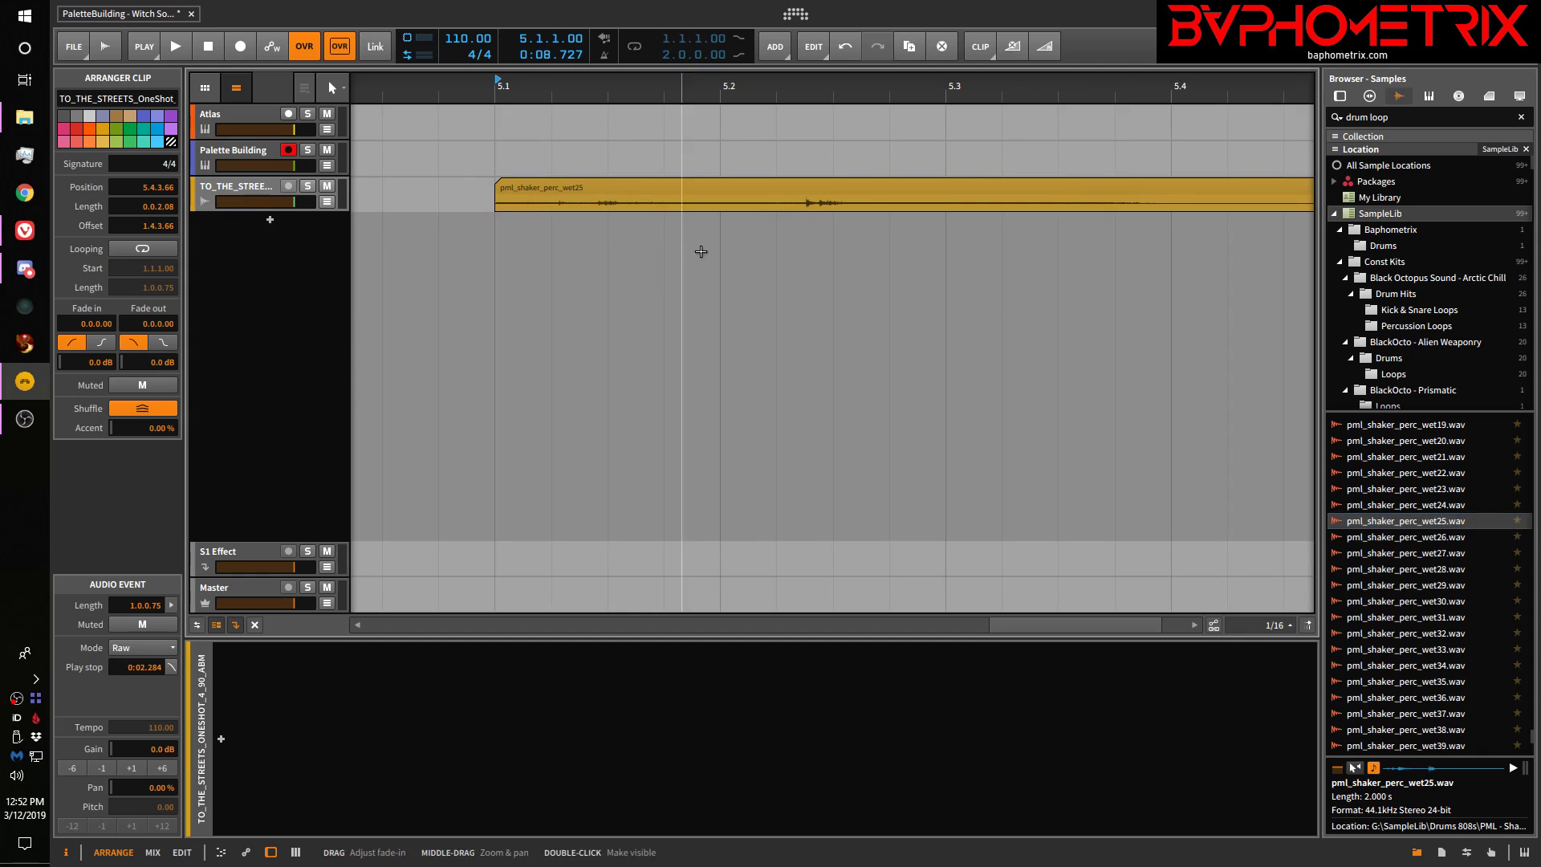
{"action": "left_click", "coordinate": [654, 202]}
{"action": "left_click", "coordinate": [655, 187]}
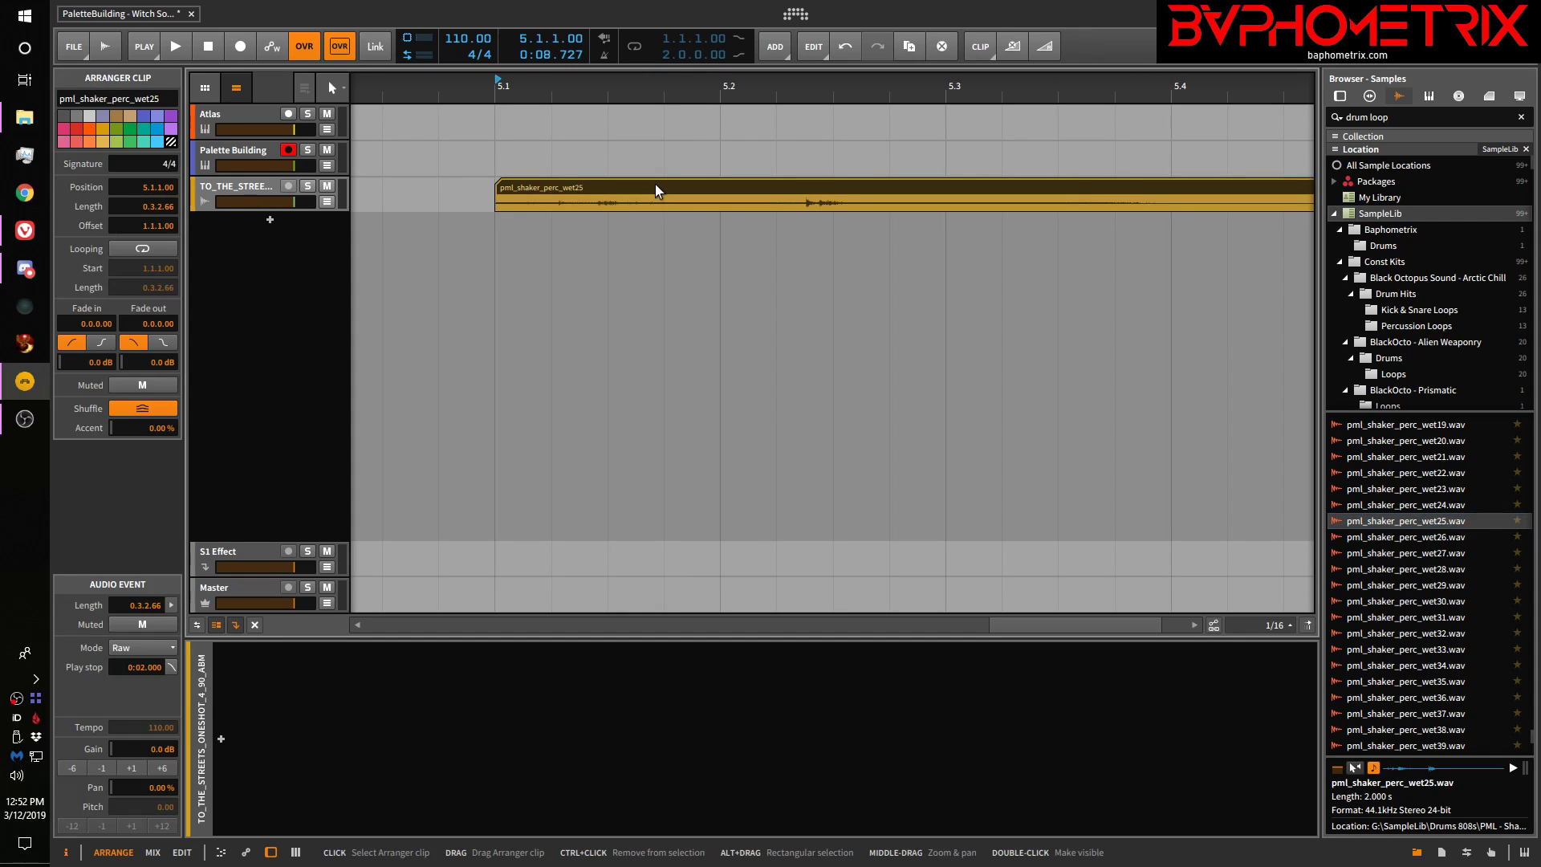
Slide the shaker clip's audio earlier so its hit falls at the clip start, and split the clip at 5.1.3.00
{"action": "left_click_drag", "start_coordinate": [646, 201], "coordinate": [551, 197]}
{"action": "left_click_drag", "start_coordinate": [712, 205], "coordinate": [511, 203]}
{"action": "left_click", "coordinate": [609, 203]}
{"action": "key", "text": "ctrl+e"}
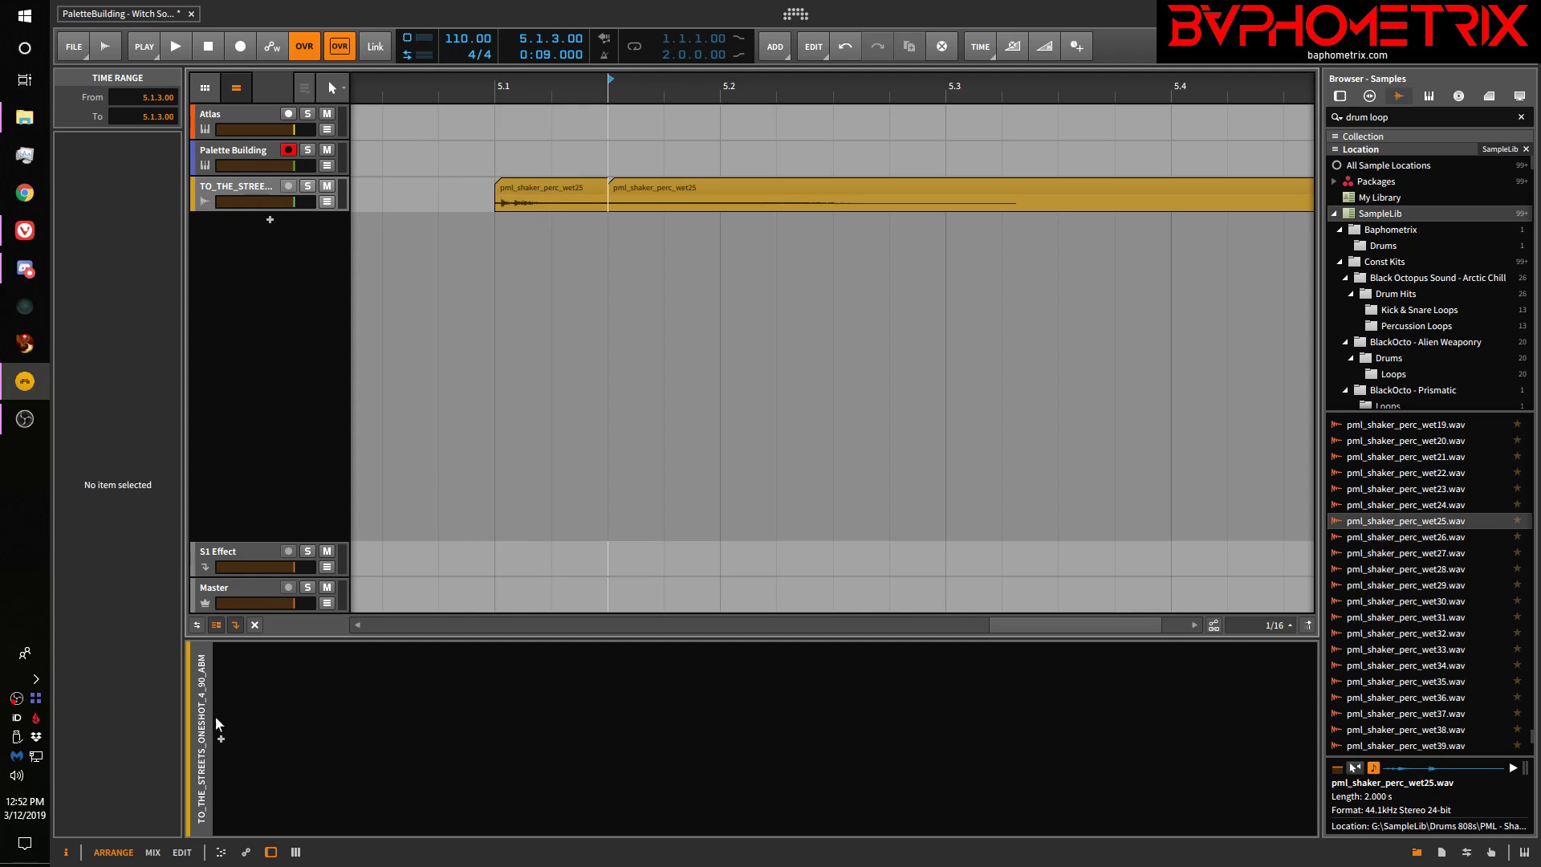
Select the first shaker clip segment, shift focus to its track header, and step the track selection up and down, ending on the sample track
{"action": "left_click", "coordinate": [552, 187]}
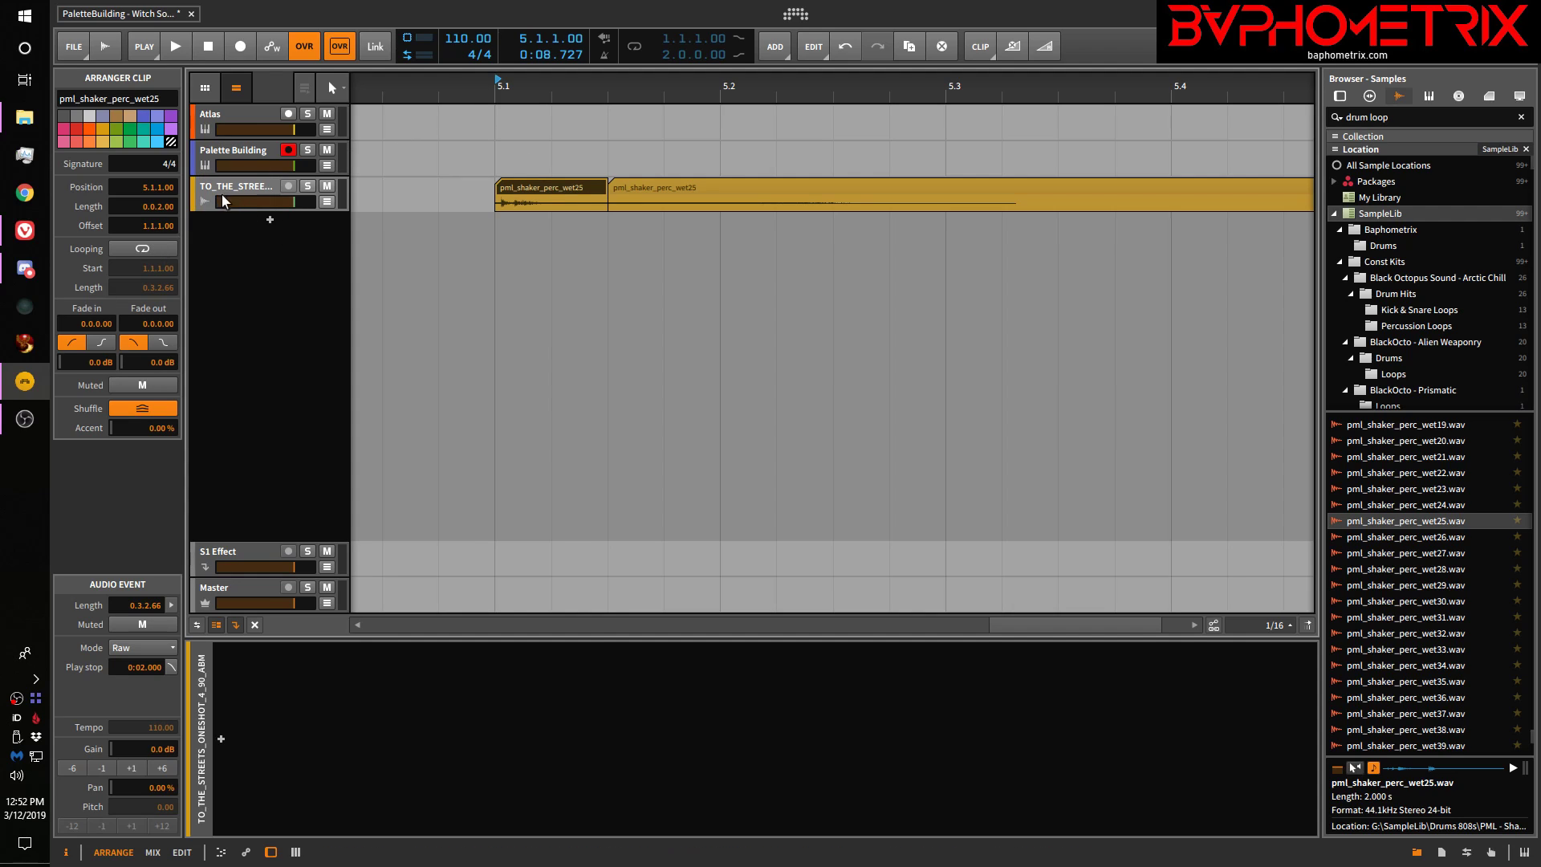
{"action": "left_click", "coordinate": [563, 196]}
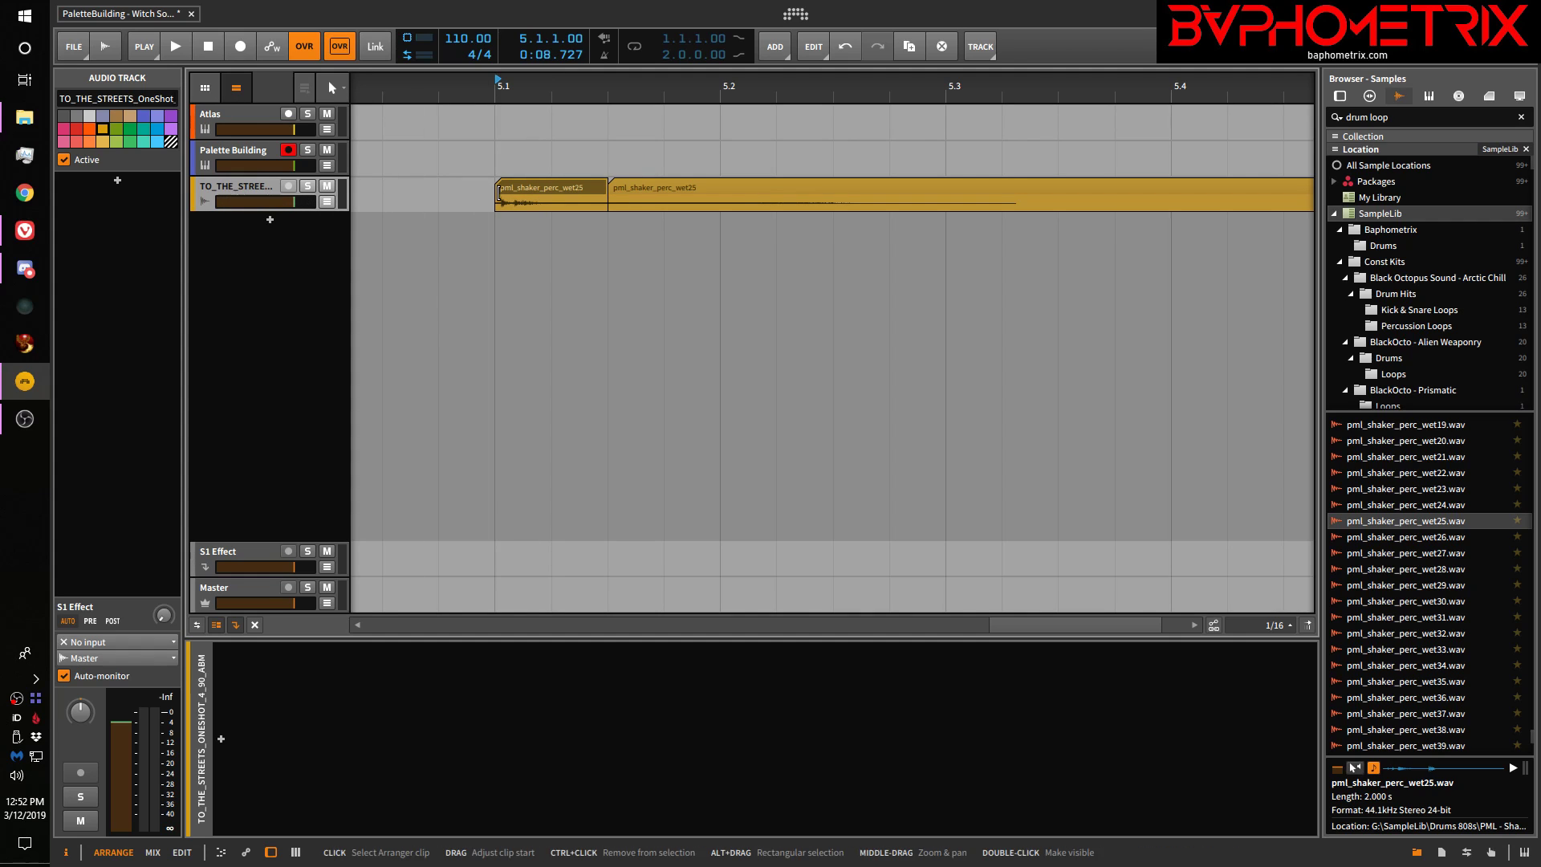
{"action": "key", "text": "Up"}
{"action": "key", "text": "Up"}
{"action": "key", "text": "Down"}
{"action": "key", "text": "Down"}
{"action": "key", "text": "Up"}
{"action": "key", "text": "Down"}
{"action": "key", "text": "Up"}
{"action": "key", "text": "Down"}
{"action": "key", "text": "Up"}
{"action": "key", "text": "Down"}
{"action": "key", "text": "Up"}
{"action": "key", "text": "Down"}
Search the pop-up device browser for "eq" and insert the Bitwig EQ-5 on the sample track
{"action": "key", "text": "b"}
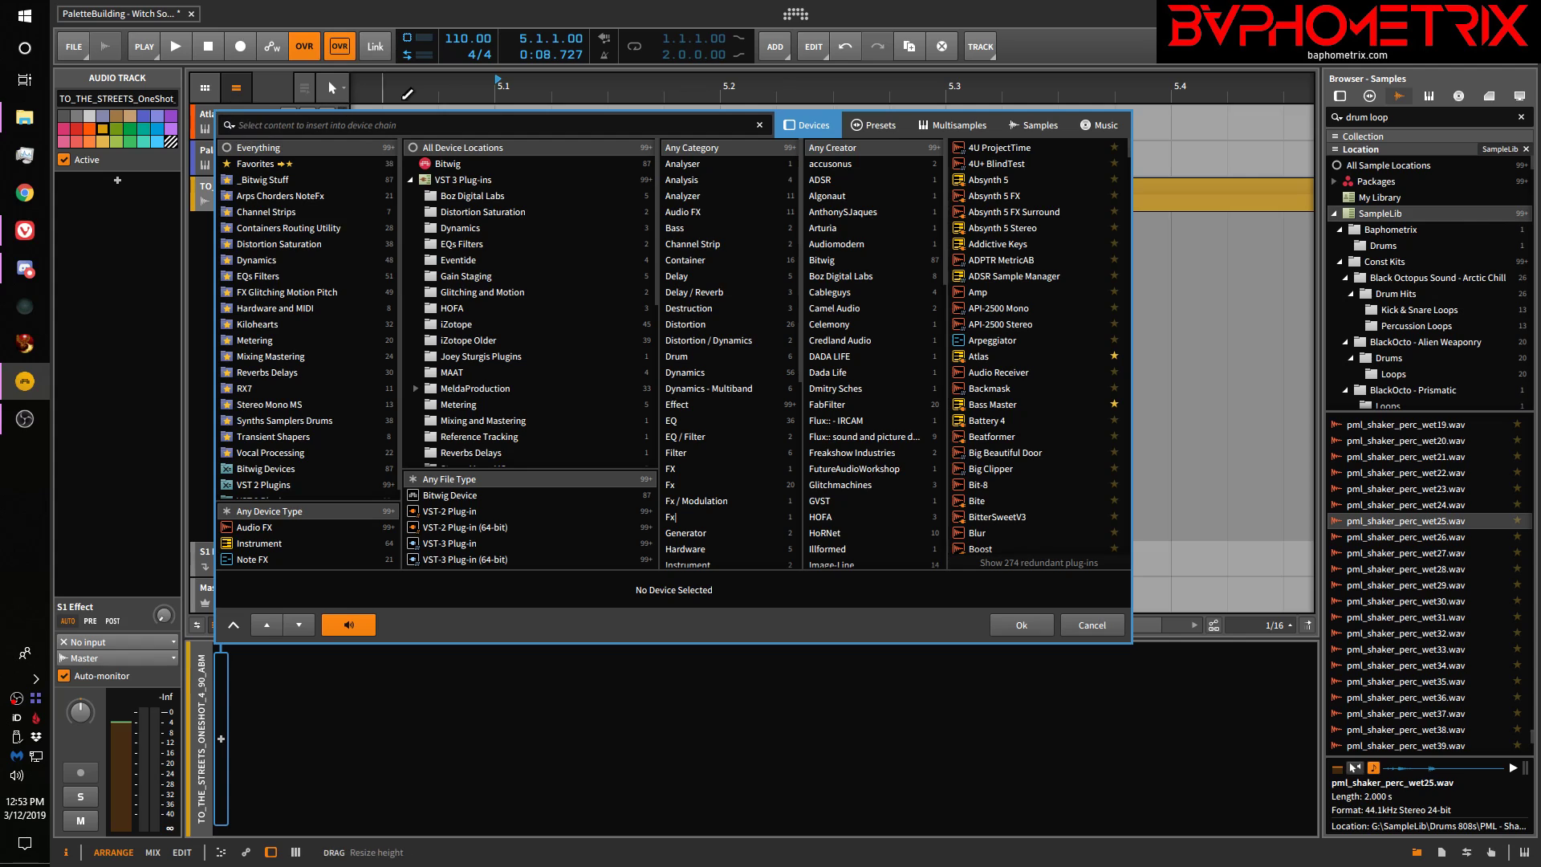
{"action": "type", "text": "eq"}
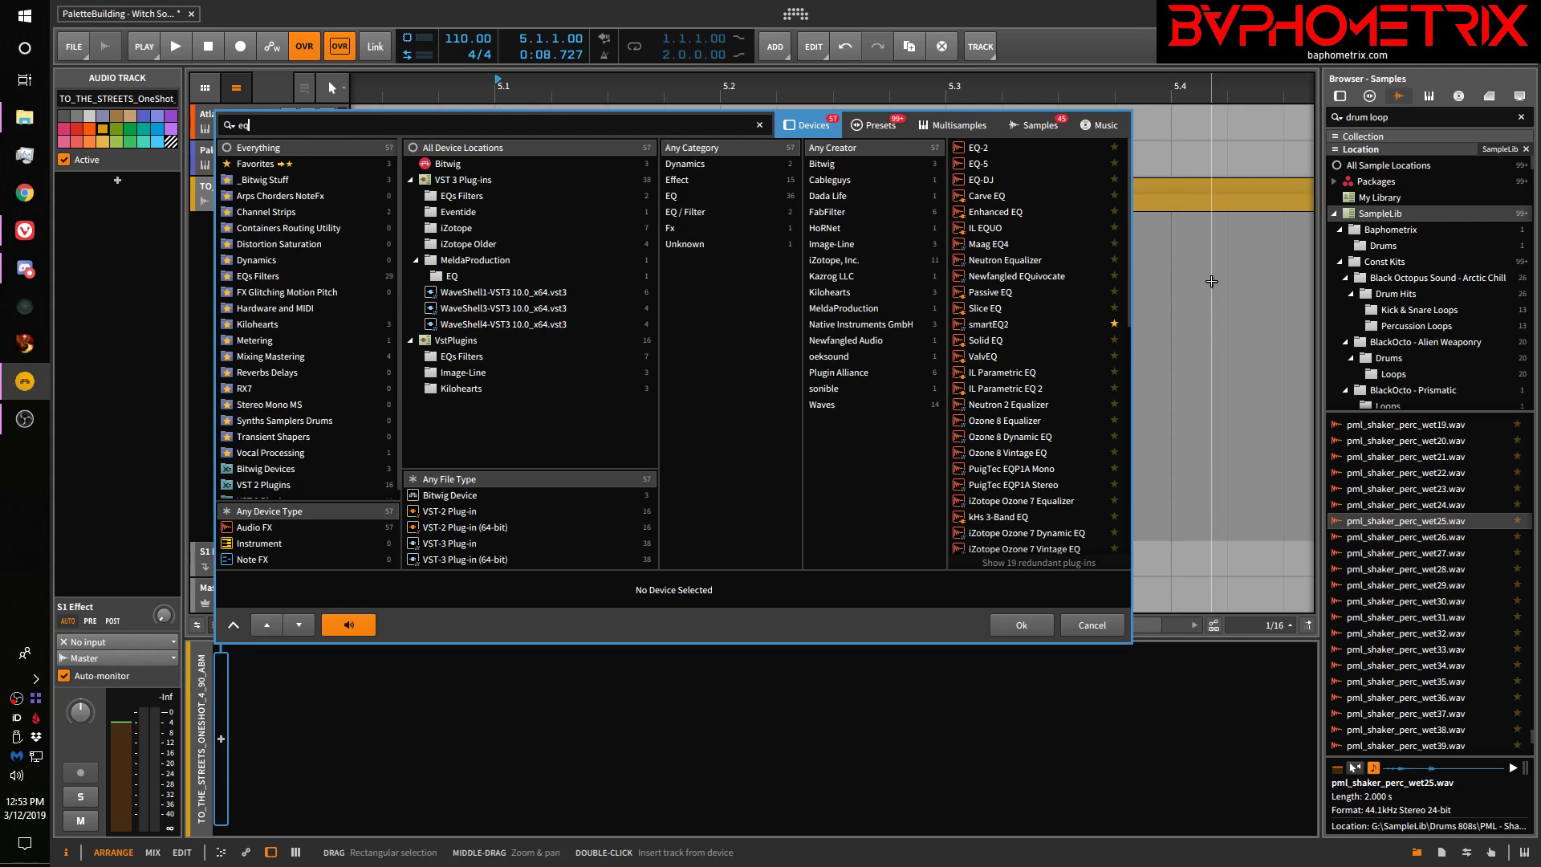
{"action": "key", "text": "Down"}
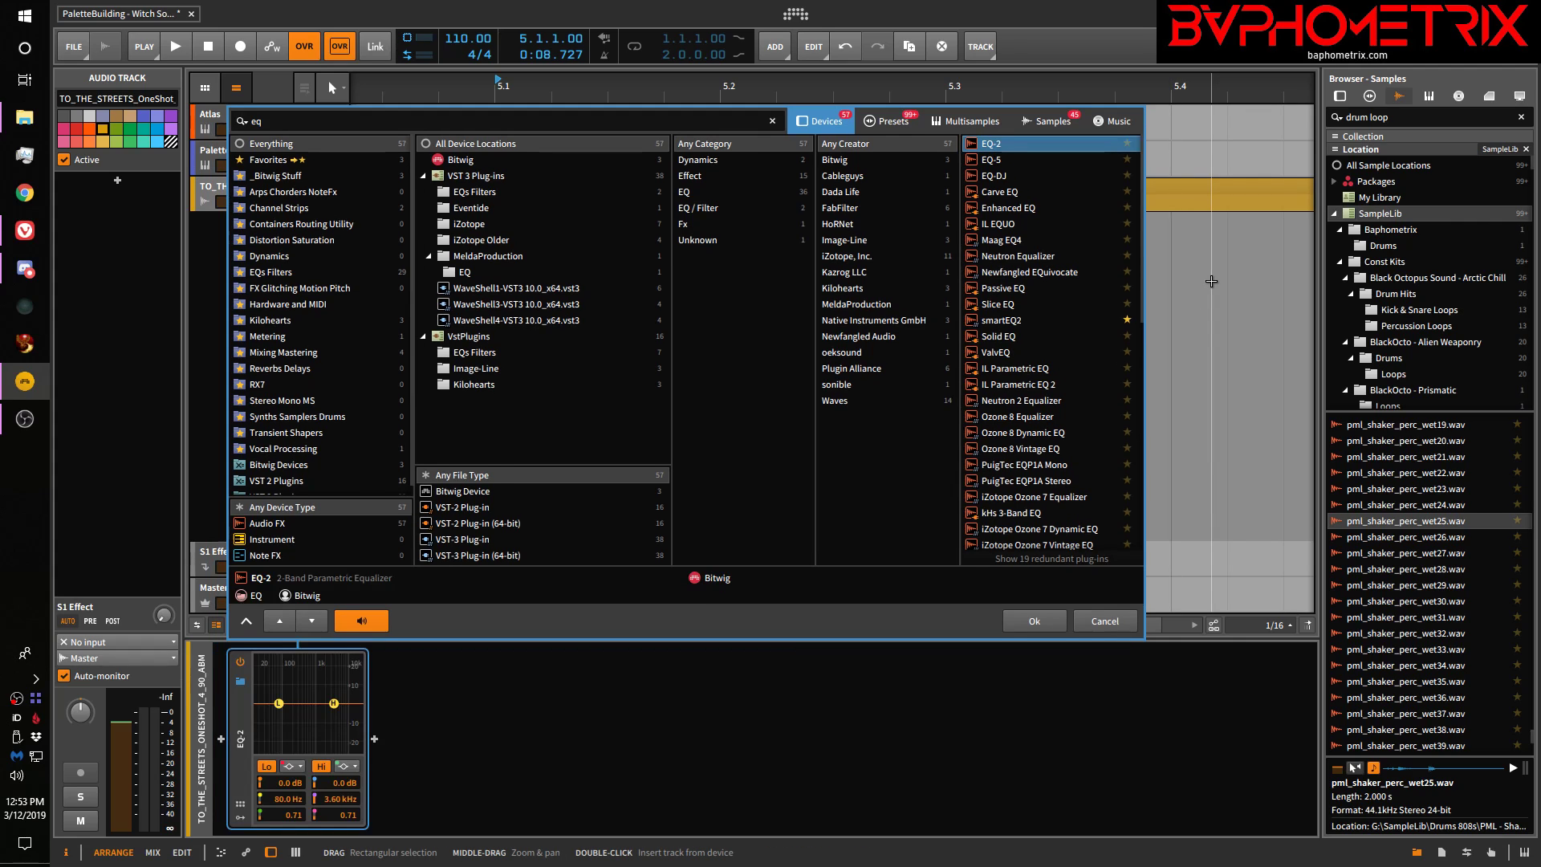
{"action": "key", "text": "Down"}
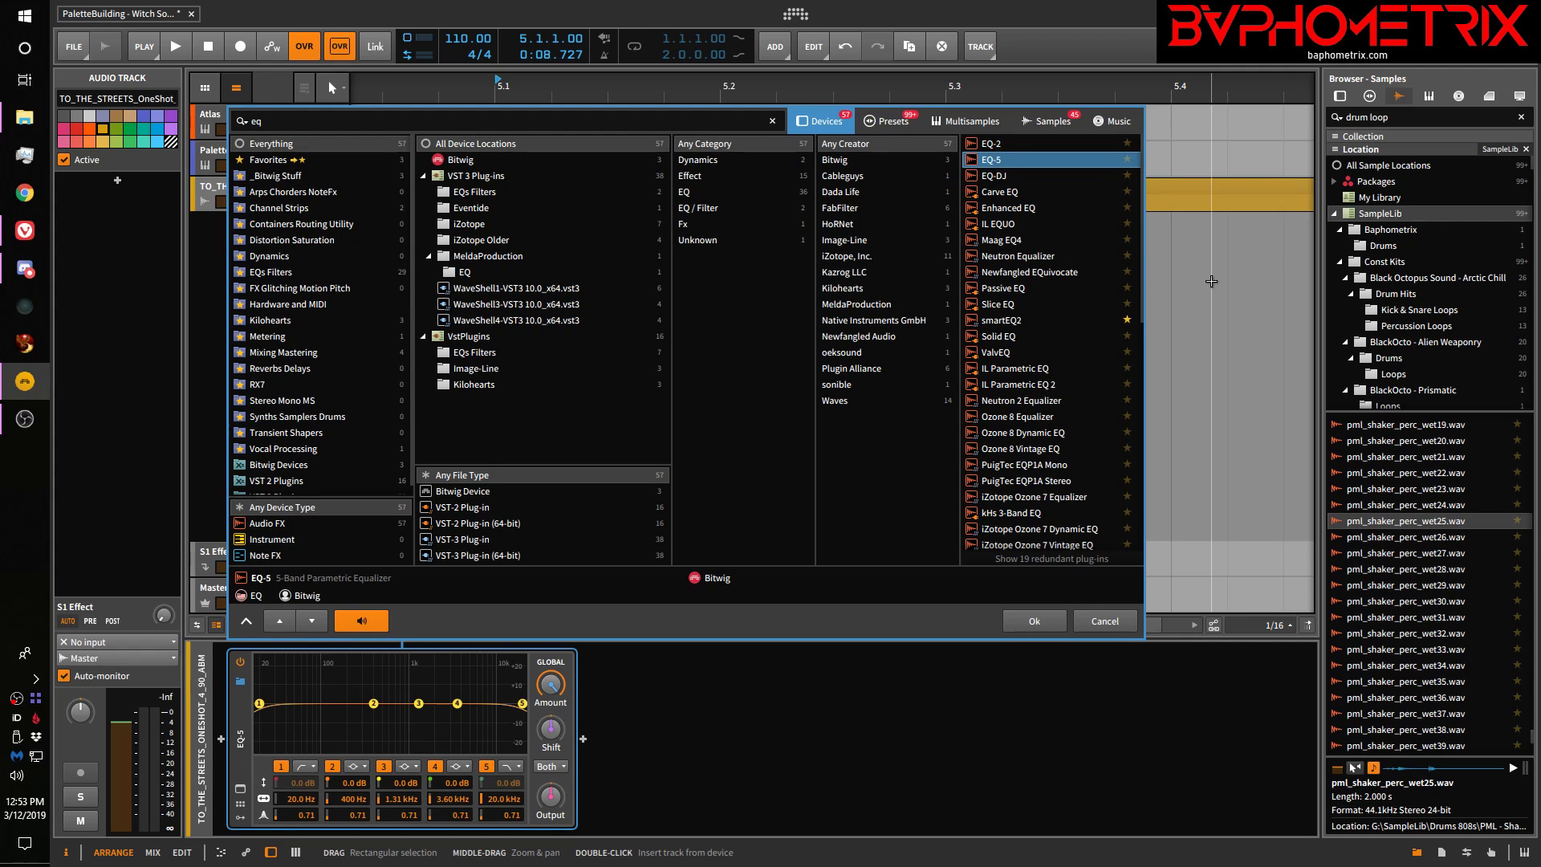
{"action": "key", "text": "Return"}
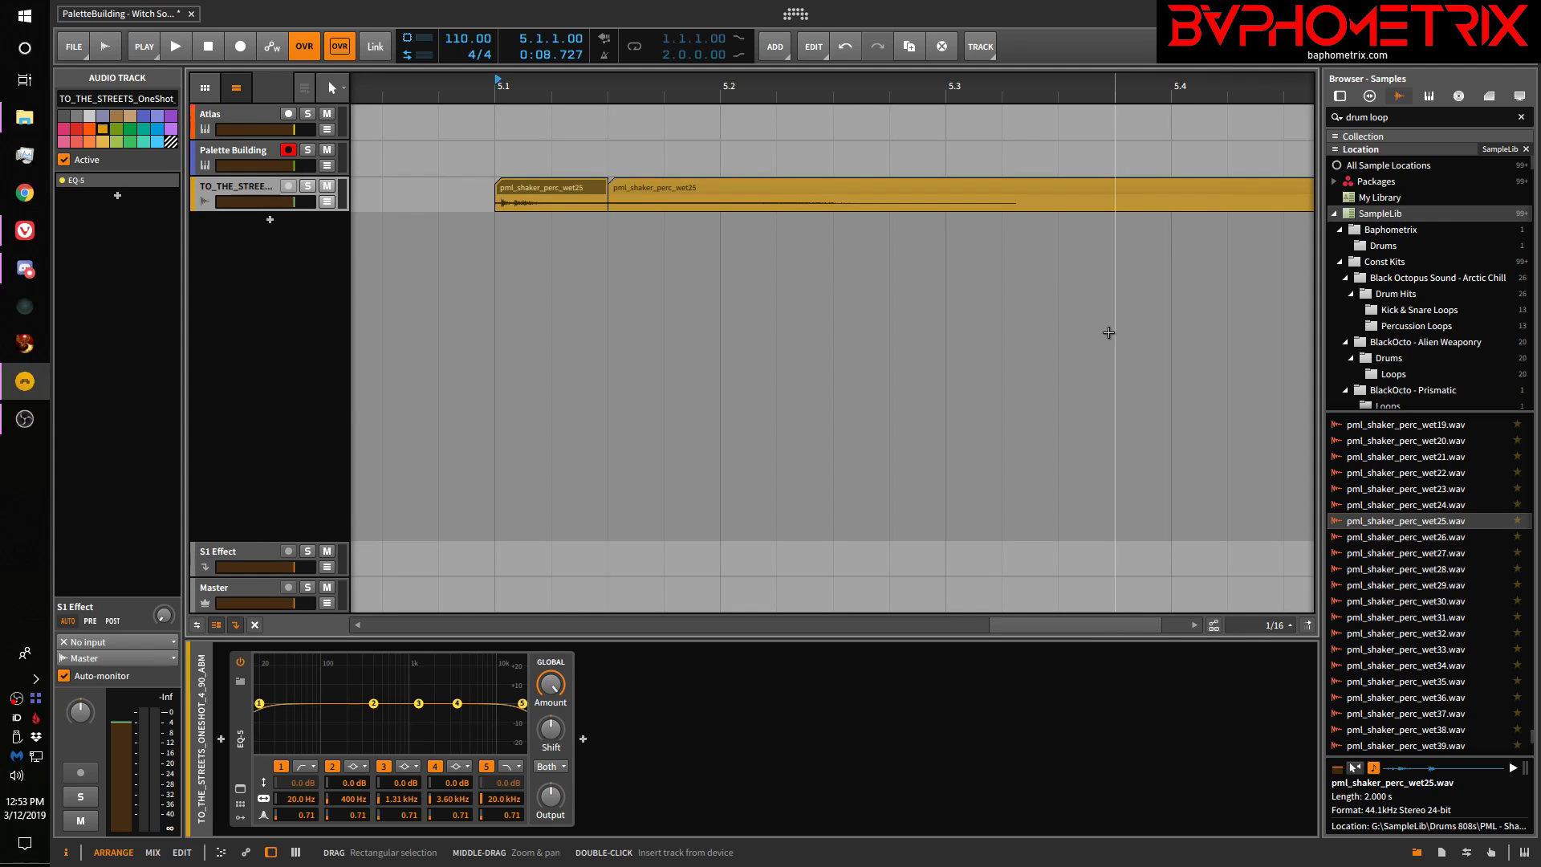
Move focus from the shaker clip back to its track header and insert the Bitwig Filter device after EQ-5
{"action": "left_click", "coordinate": [560, 196]}
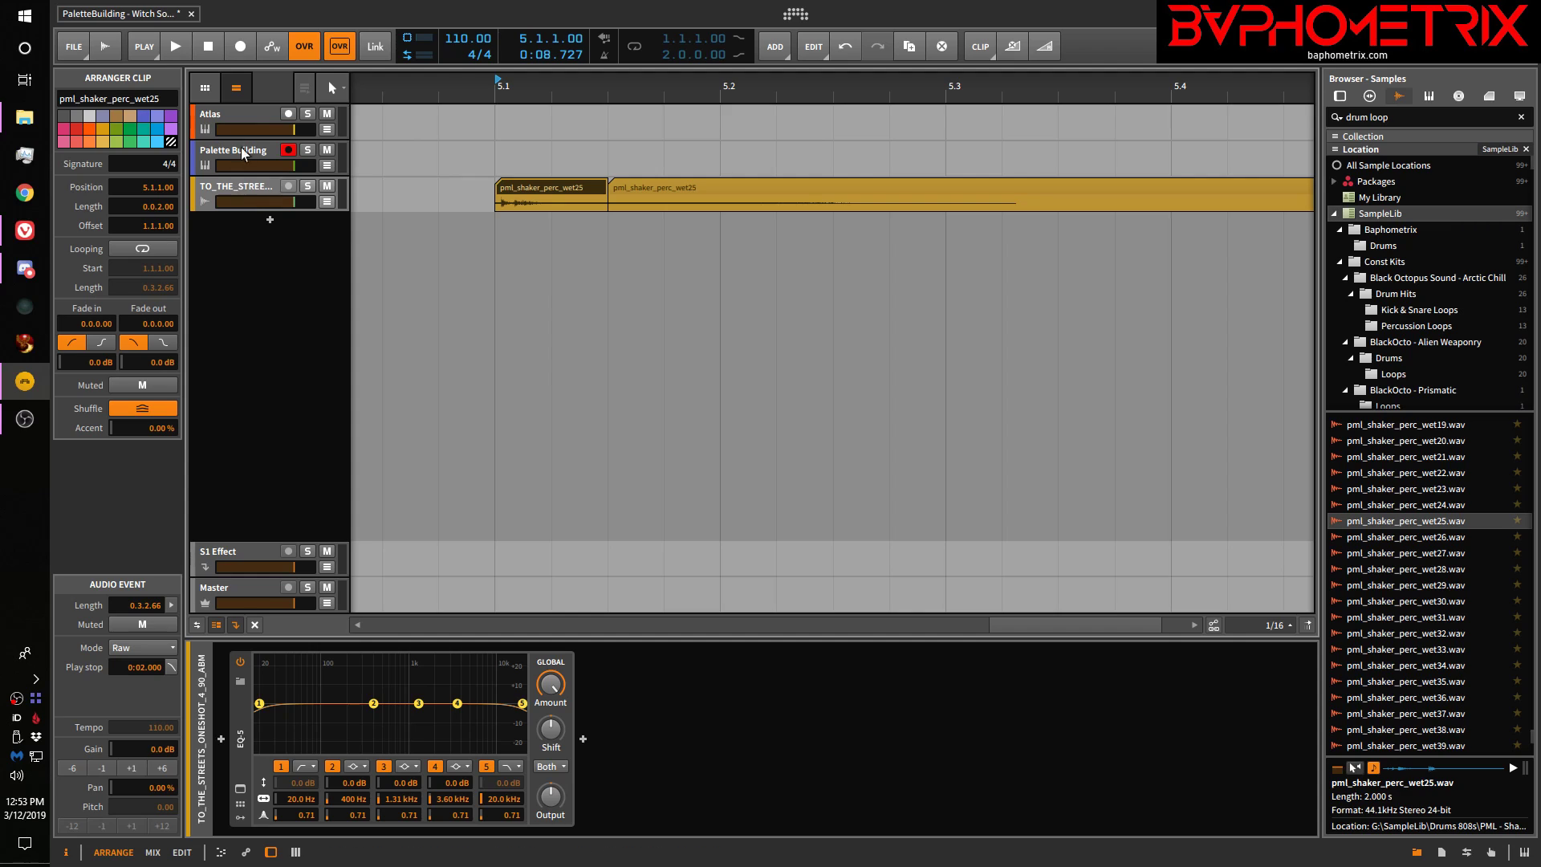
{"action": "left_click", "coordinate": [612, 240]}
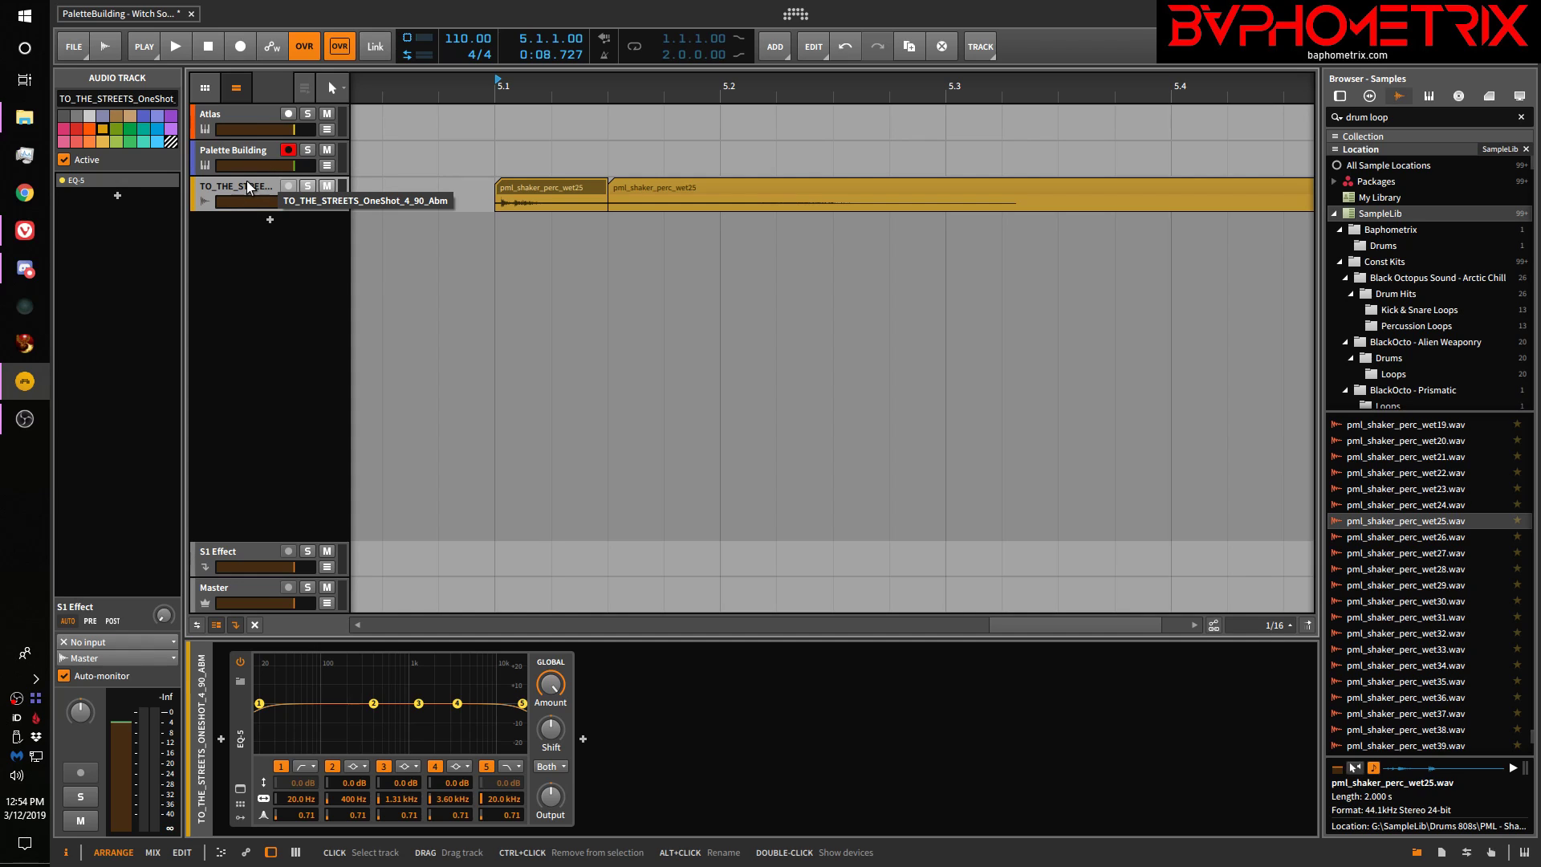
{"action": "key", "text": "b"}
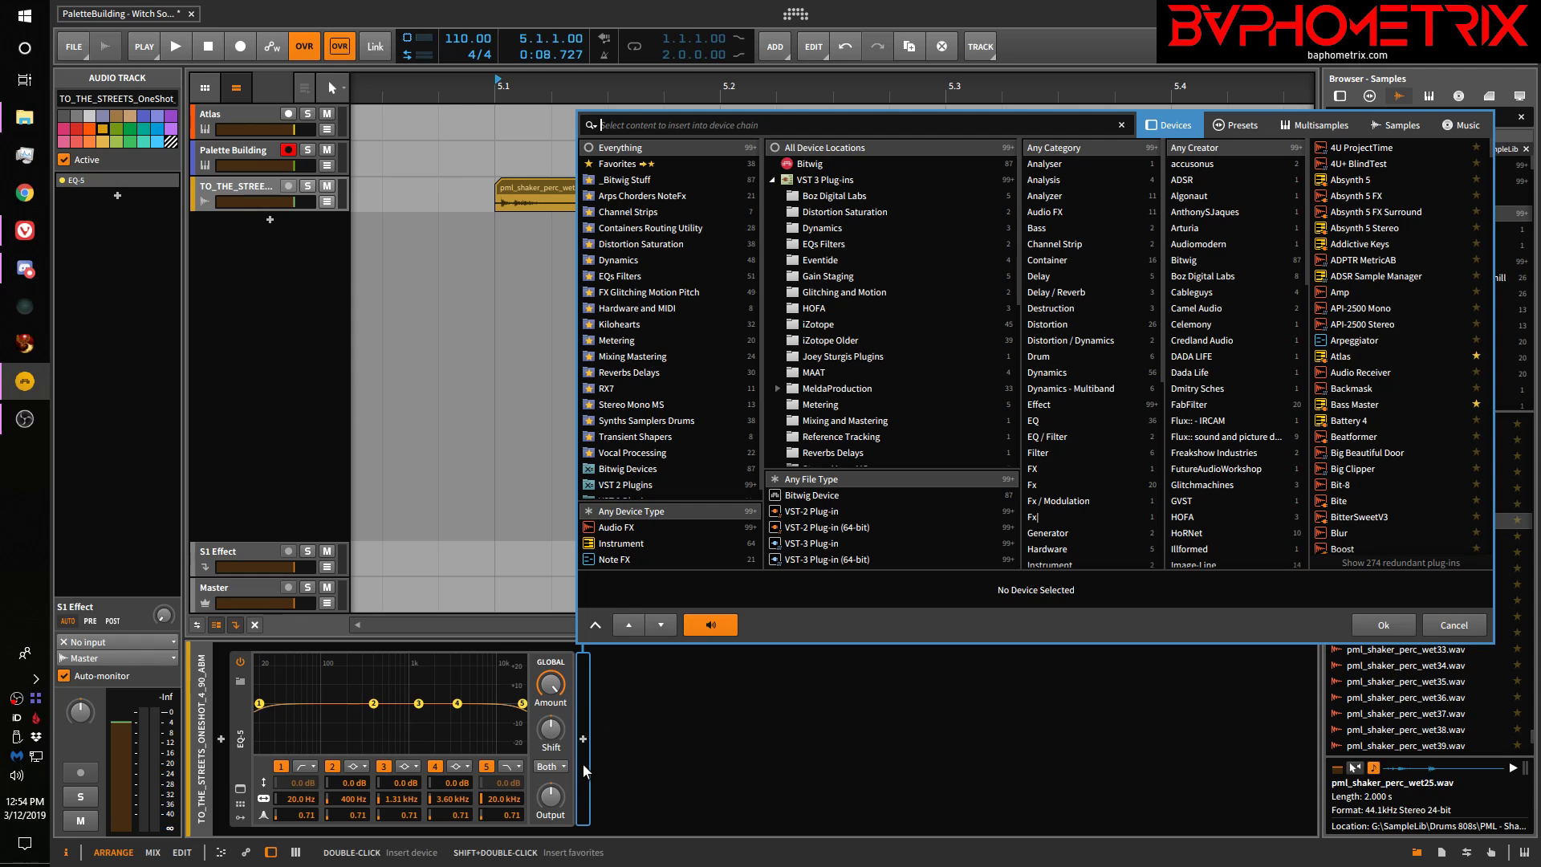
{"action": "type", "text": "filter"}
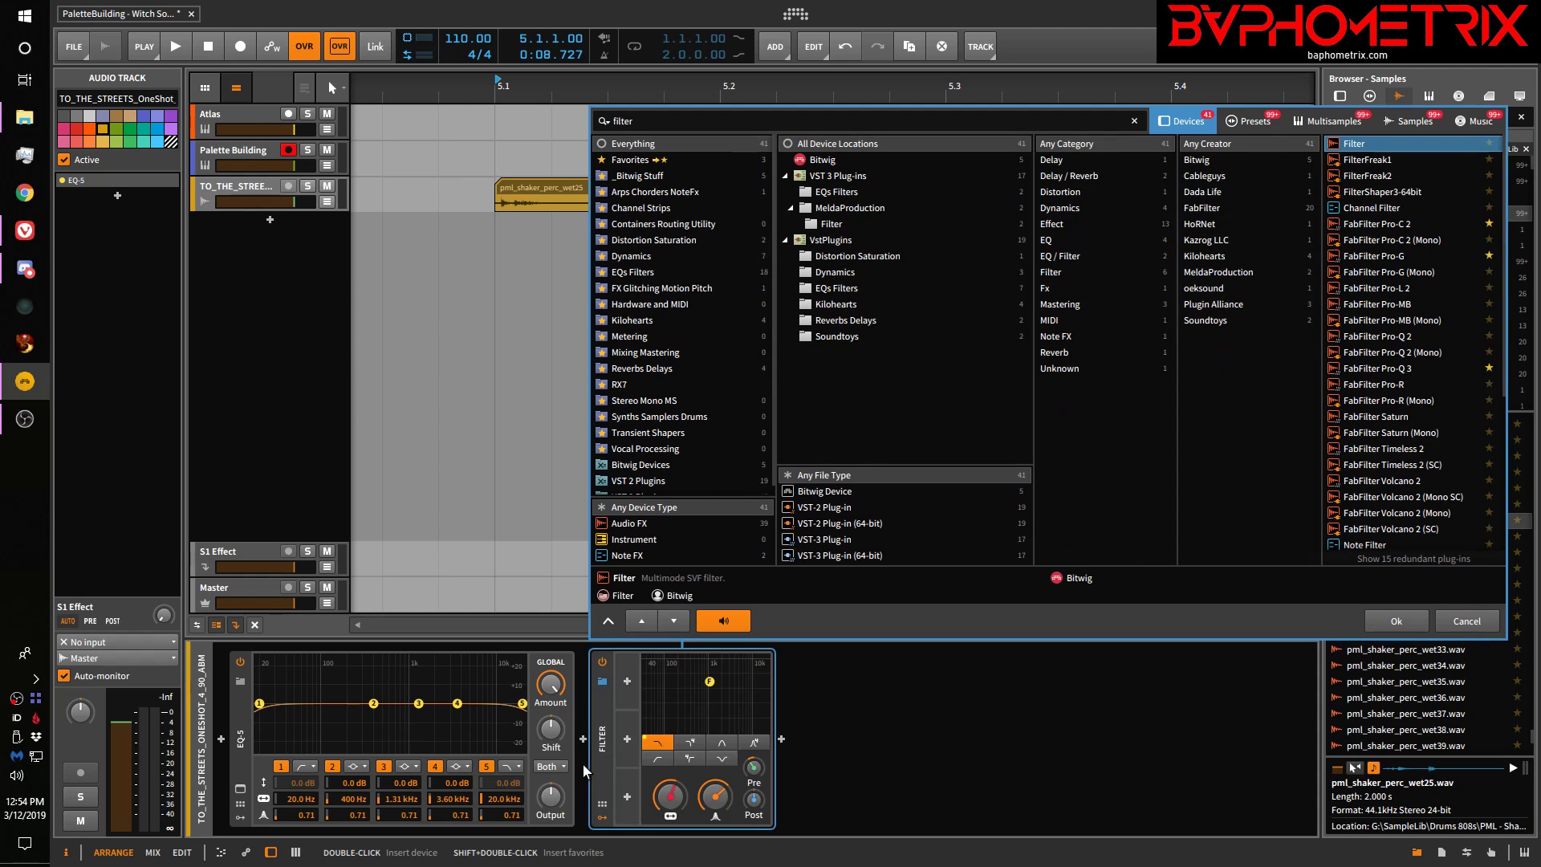
{"action": "key", "text": "Return"}
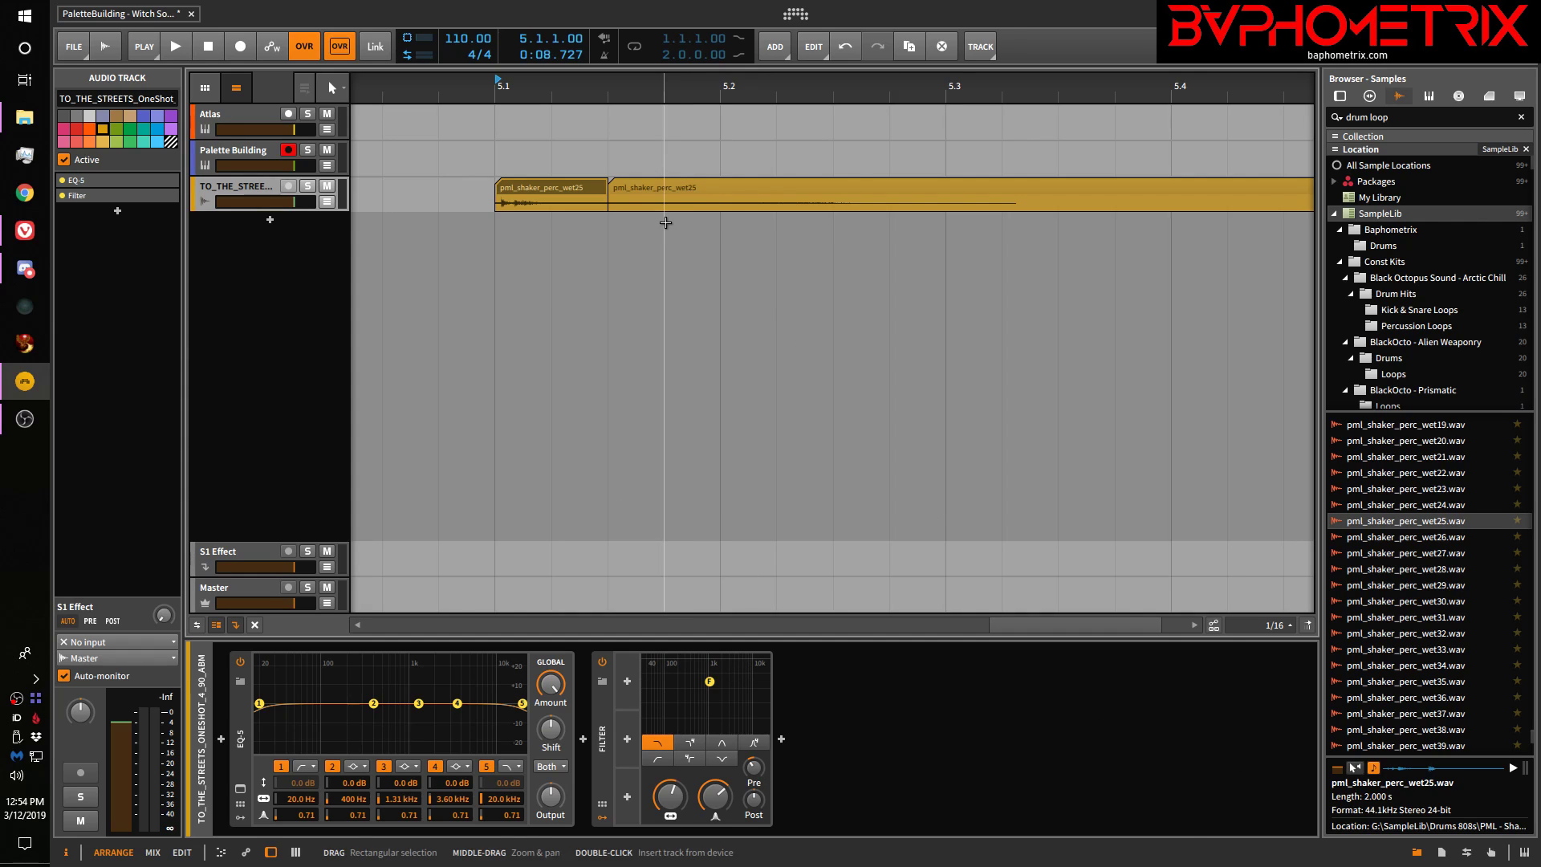
Focus the device panel and move the selection back and forth between EQ-5 and Filter, ending on Filter
{"action": "key", "text": "d"}
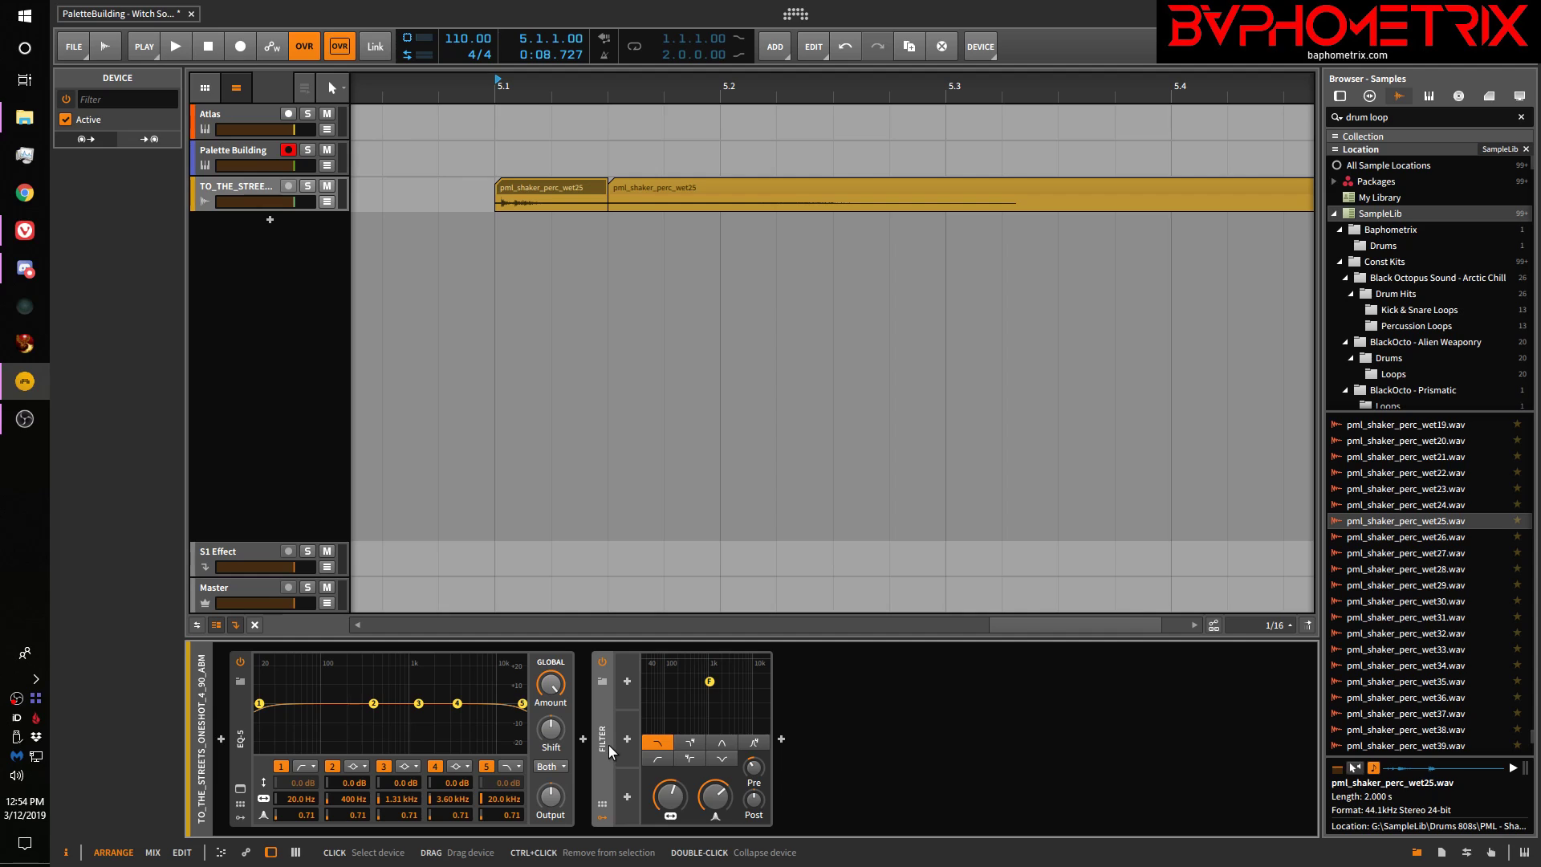
{"action": "key", "text": "Left"}
{"action": "key", "text": "Right"}
{"action": "key", "text": "Left"}
{"action": "key", "text": "Right"}
{"action": "key", "text": "Left"}
{"action": "key", "text": "Right"}
{"action": "key", "text": "Left"}
{"action": "key", "text": "Right"}
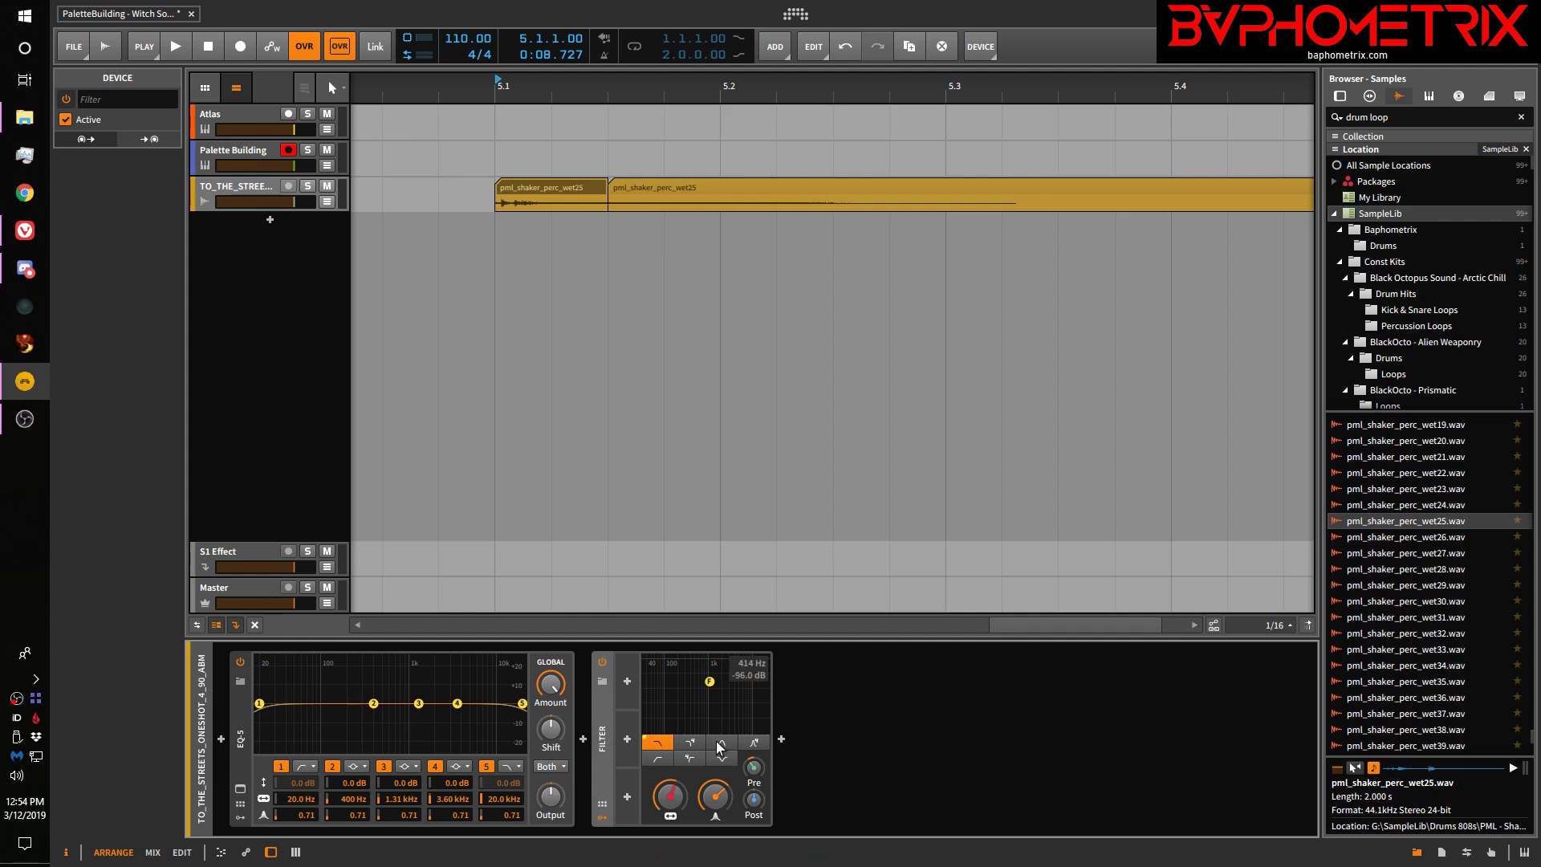
{"action": "key", "text": "Left"}
{"action": "key", "text": "Right"}
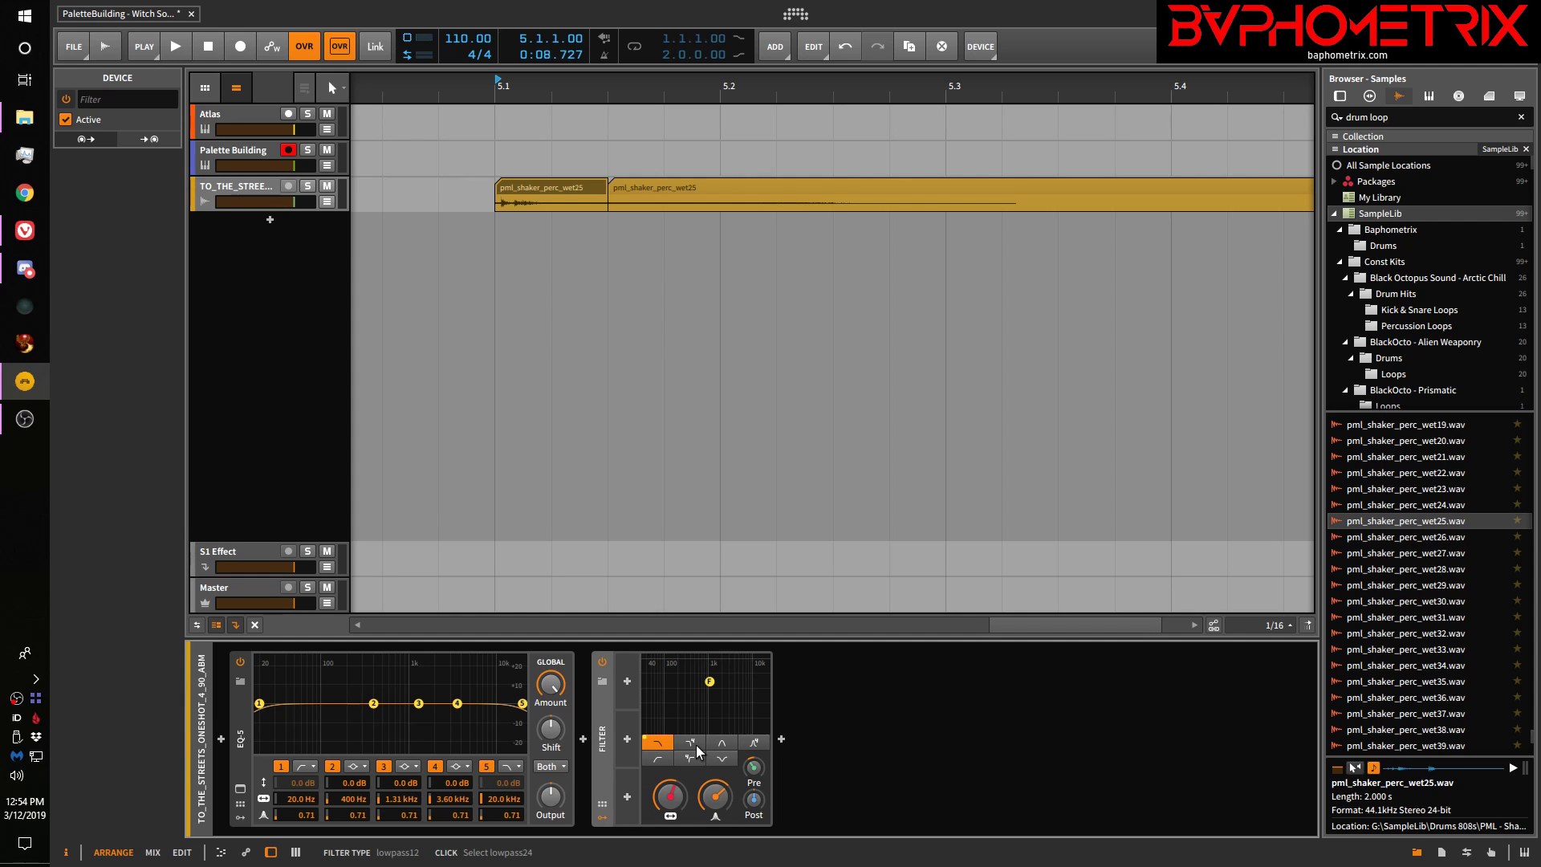
Browse the replacement presets for the selected Filter device and load a high-pass preset
{"action": "key", "text": "b"}
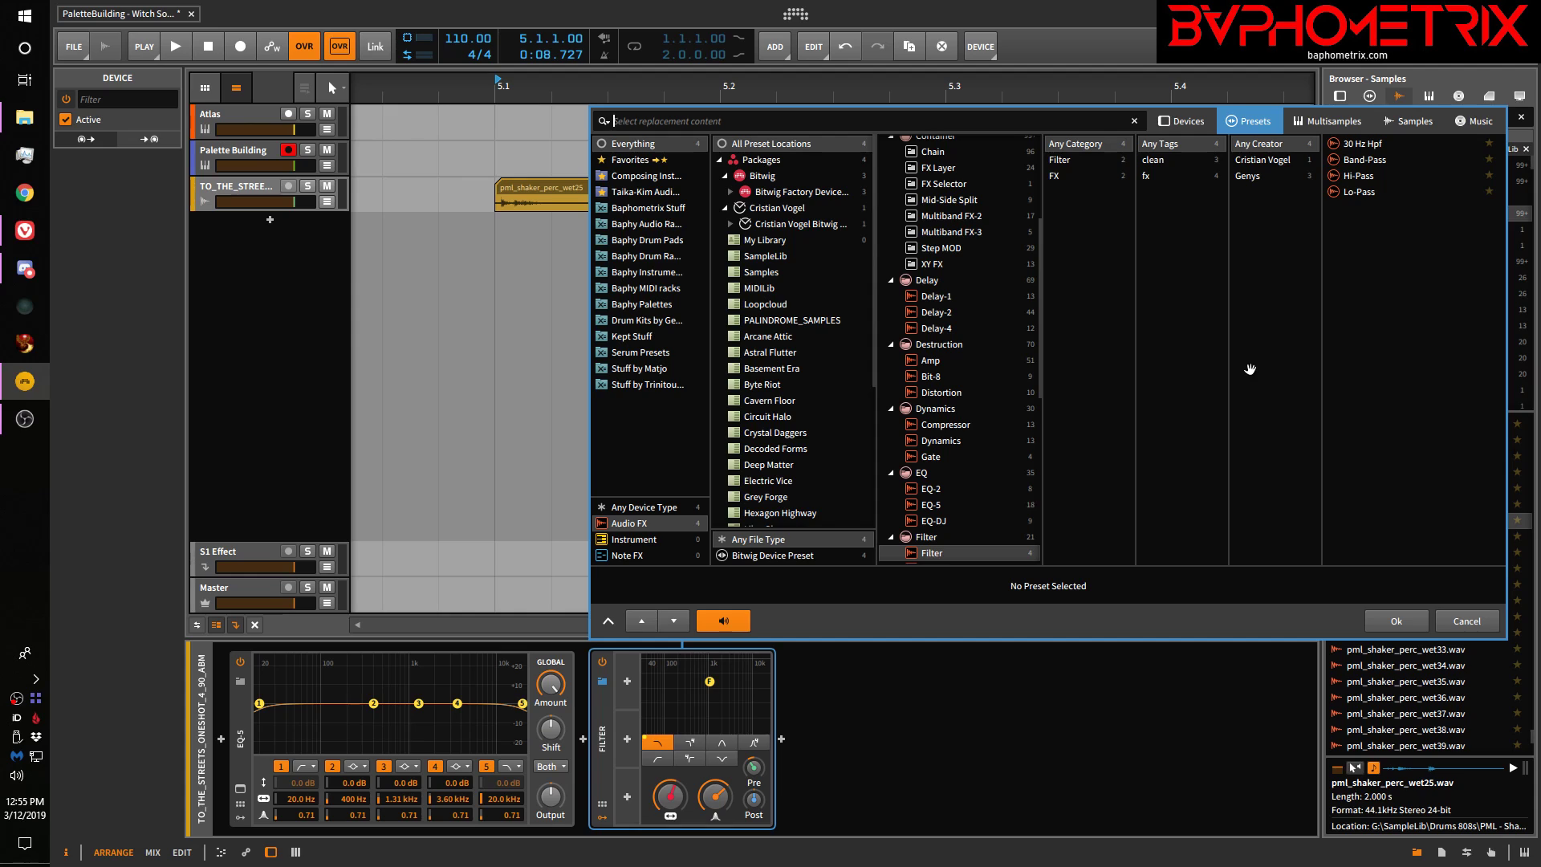
{"action": "key", "text": "Down"}
{"action": "key", "text": "Down"}
{"action": "key", "text": "Down"}
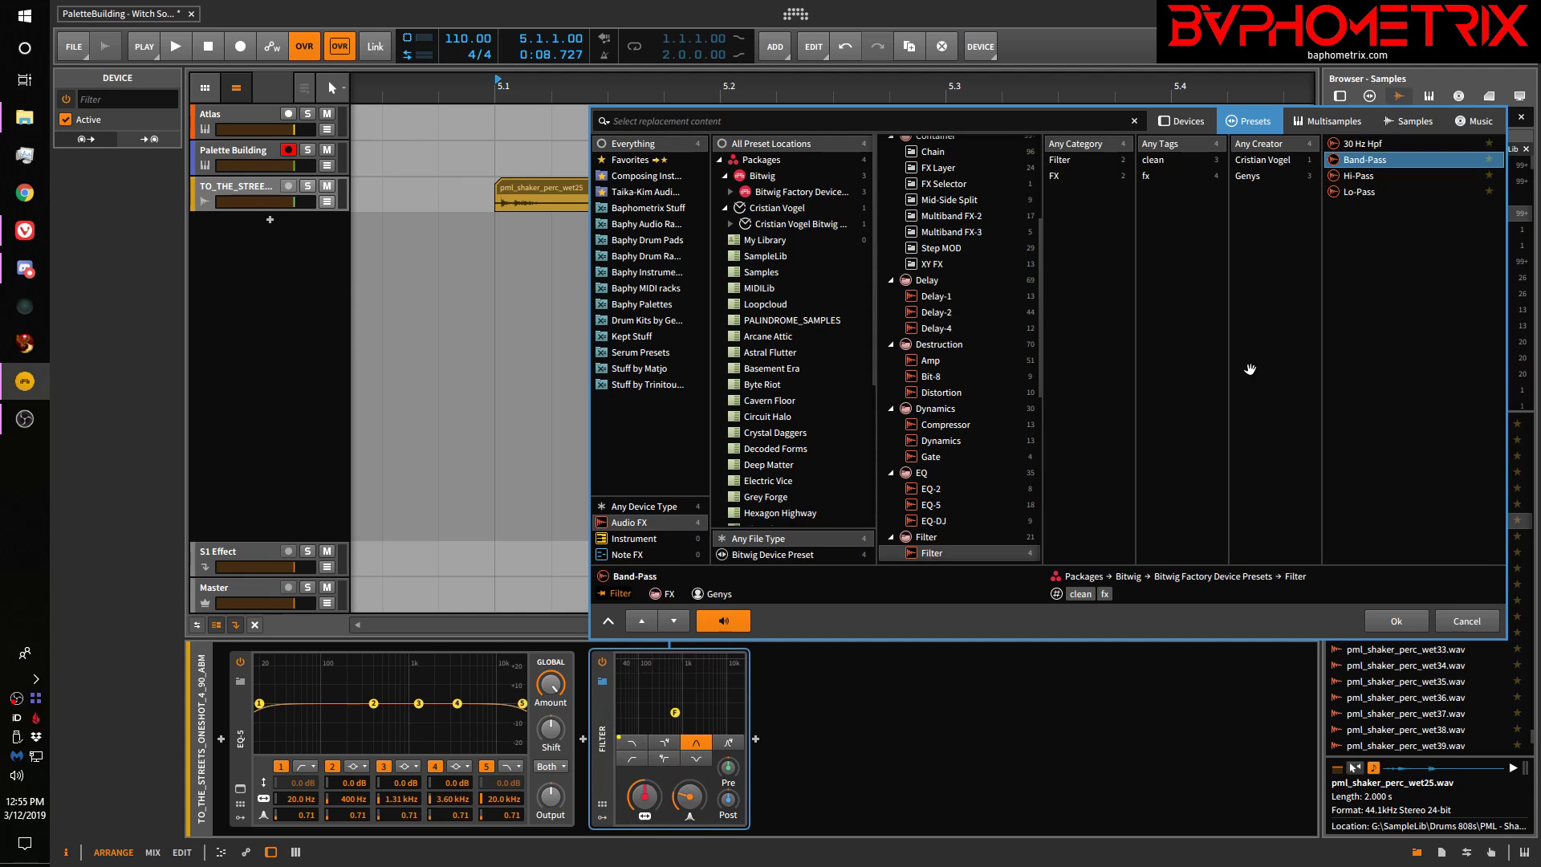
{"action": "key", "text": "Return"}
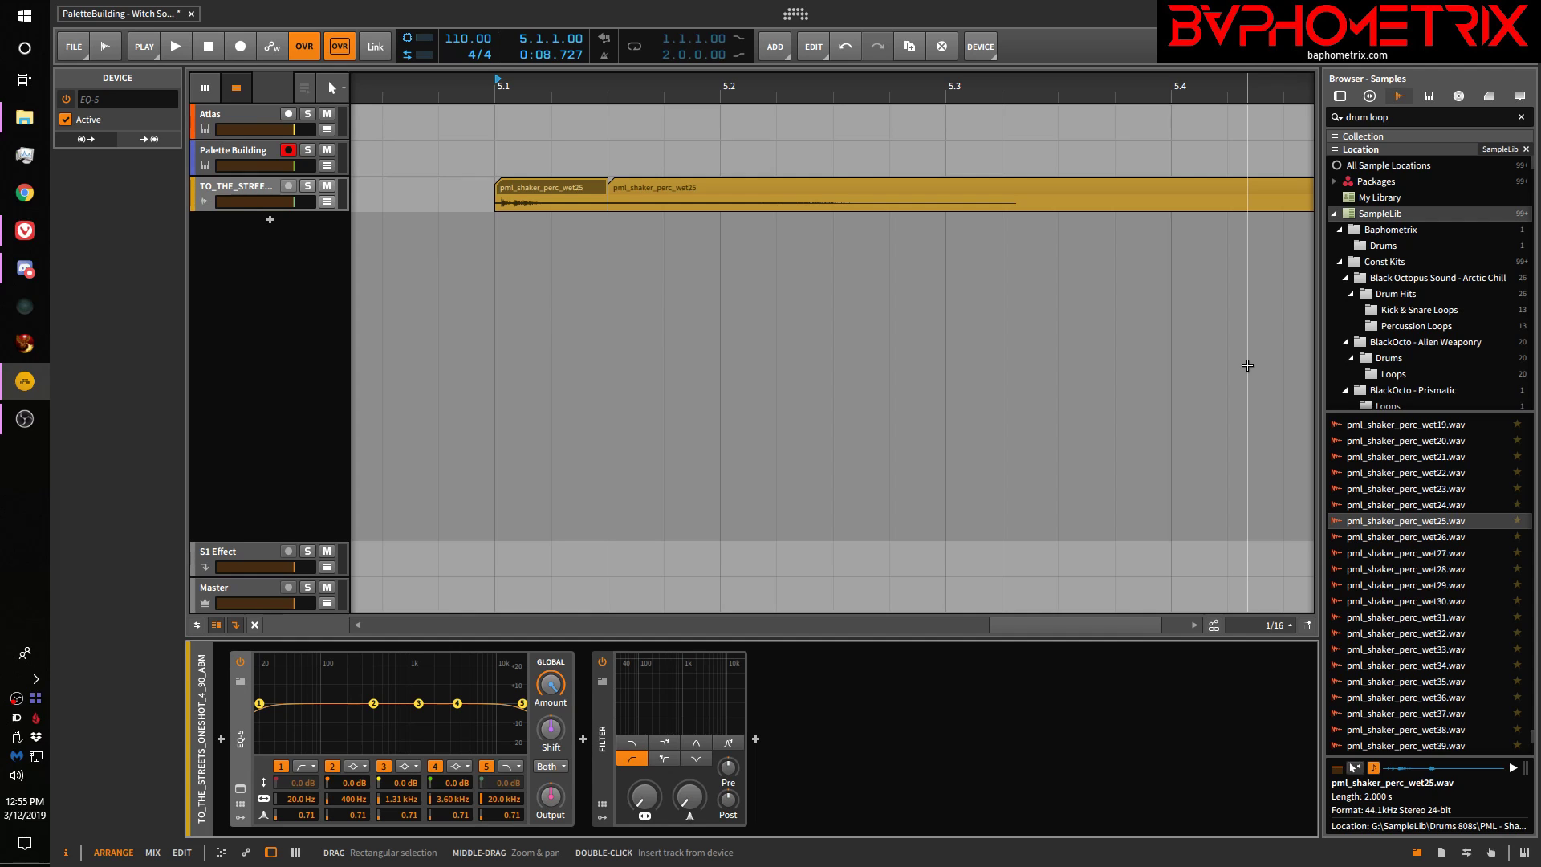
Search the replacement presets for EQ-5 by "baph" and load the Peak Wiggler preset
{"action": "key", "text": "b"}
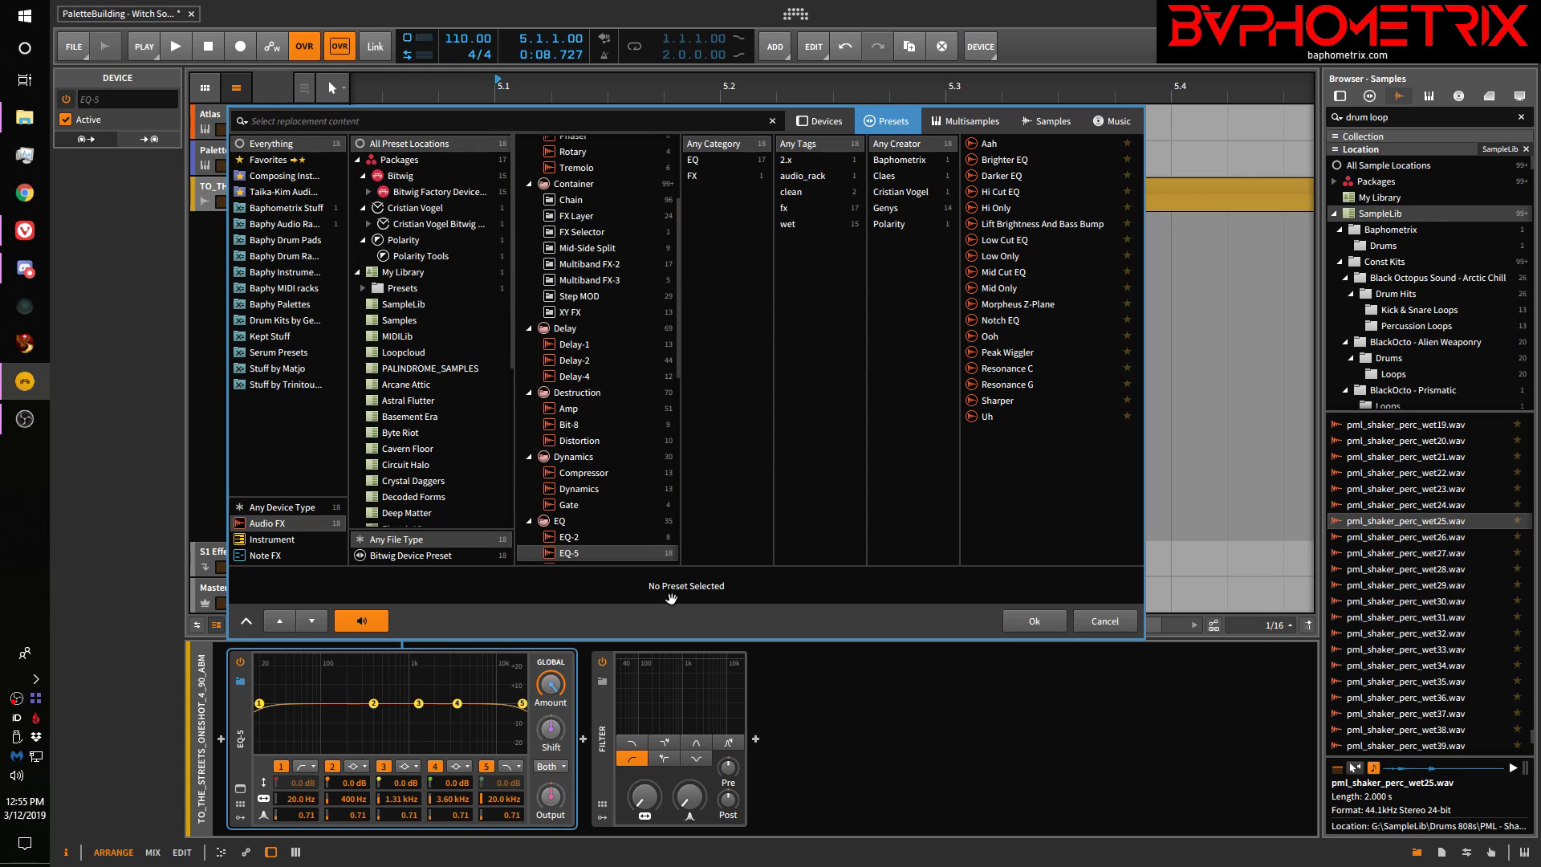
{"action": "type", "text": "baph"}
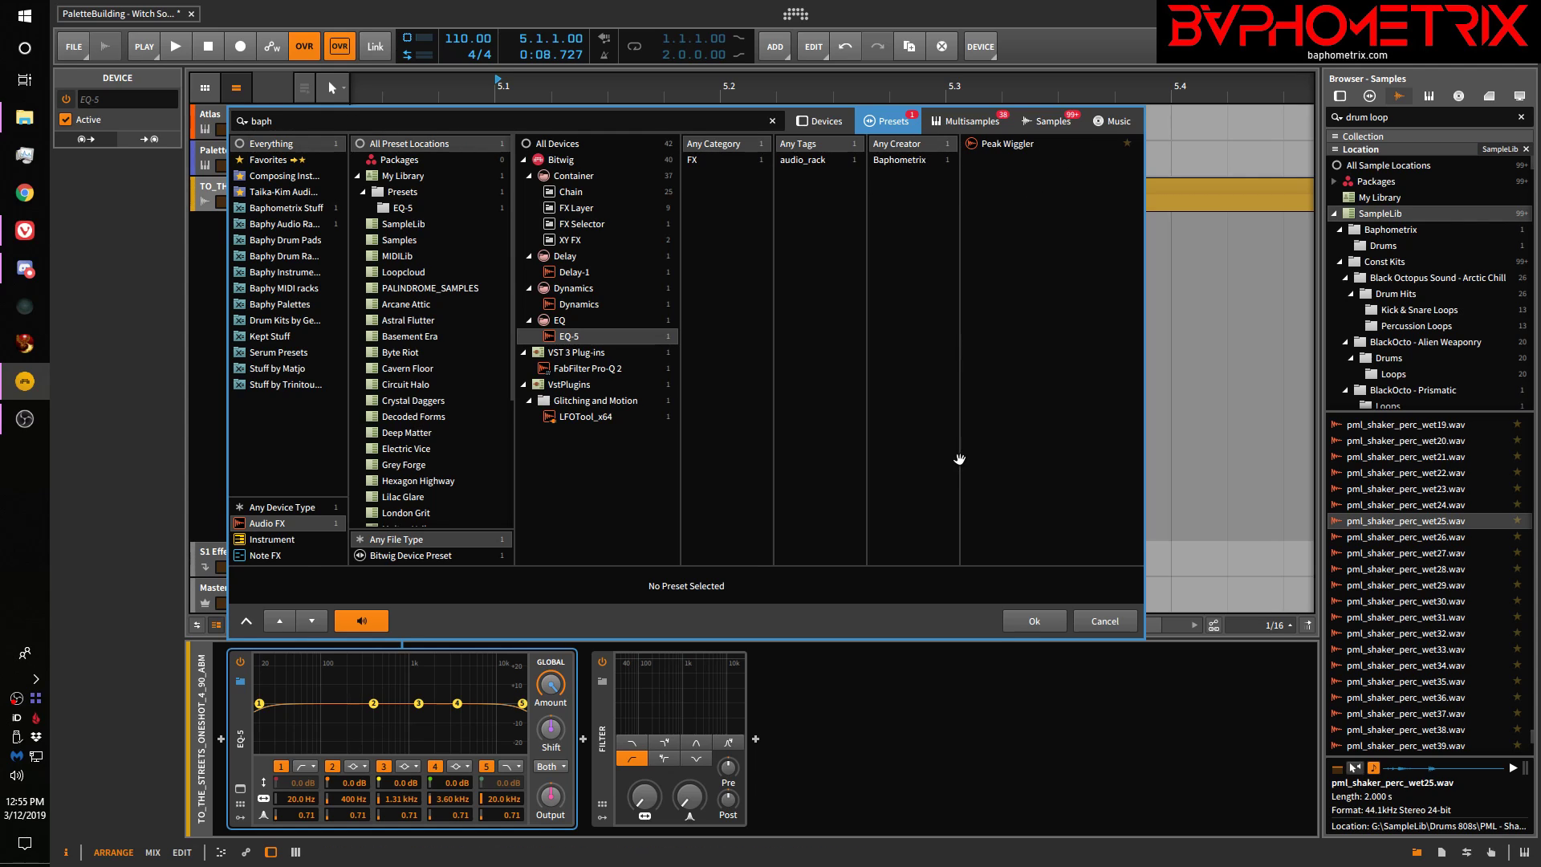
{"action": "key", "text": "Down"}
{"action": "key", "text": "Return"}
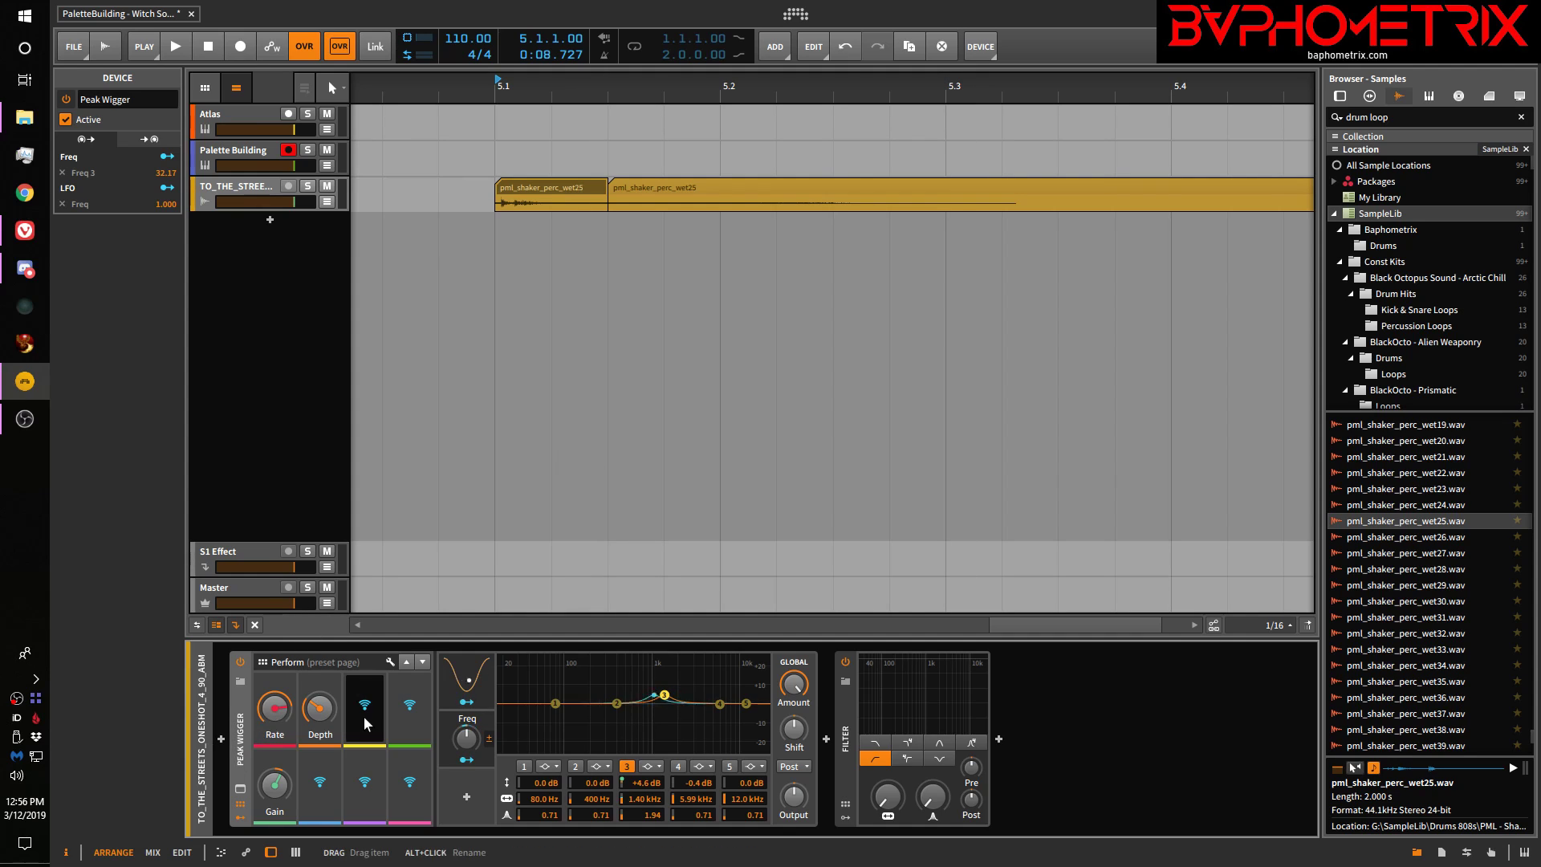
Reopen the replacement preset browser for the Peak Wiggler device and change its search text to "pol"
{"action": "key", "text": "b"}
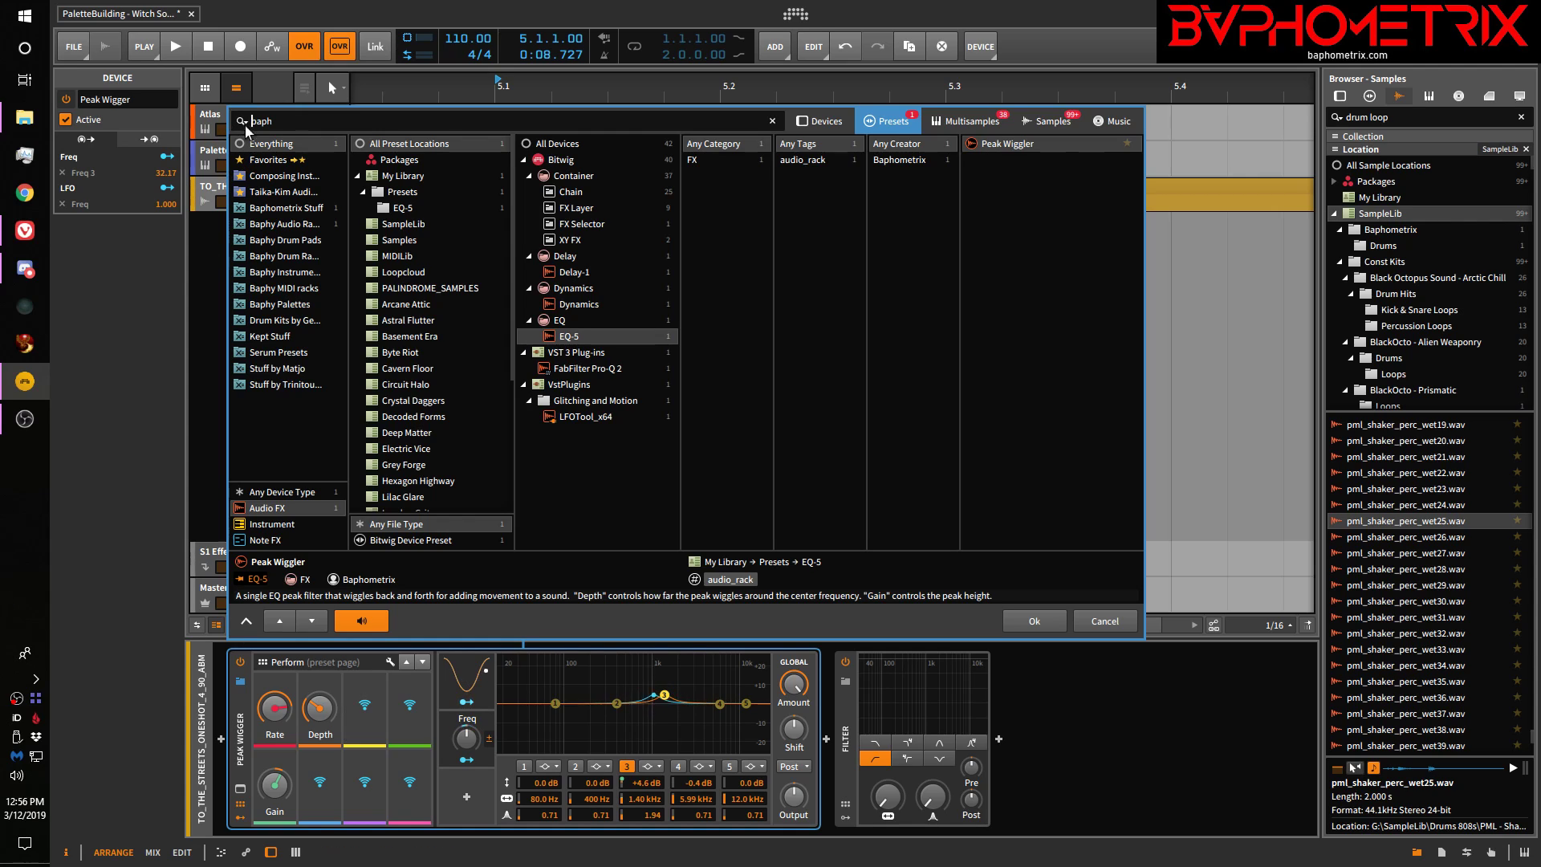
{"action": "key", "text": "shift+Right"}
{"action": "key", "text": "shift+Right"}
{"action": "key", "text": "shift+Right"}
{"action": "key", "text": "shift+Right"}
{"action": "type", "text": "pol"}
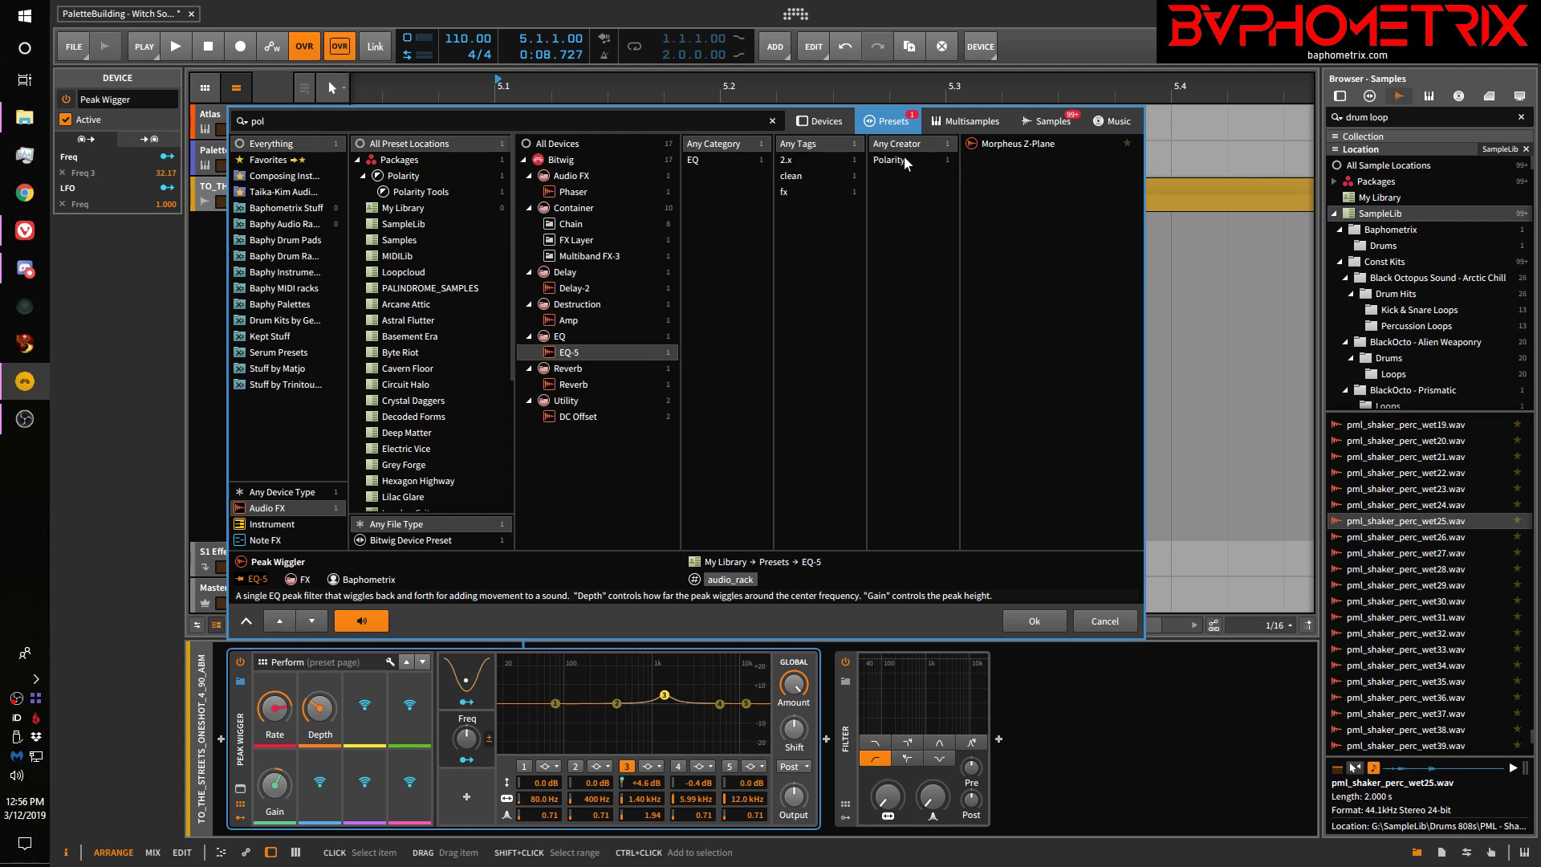
Replace the Peak Wiggler device with Polarity's Morpheus Z-Plane preset
{"action": "key", "text": "Down"}
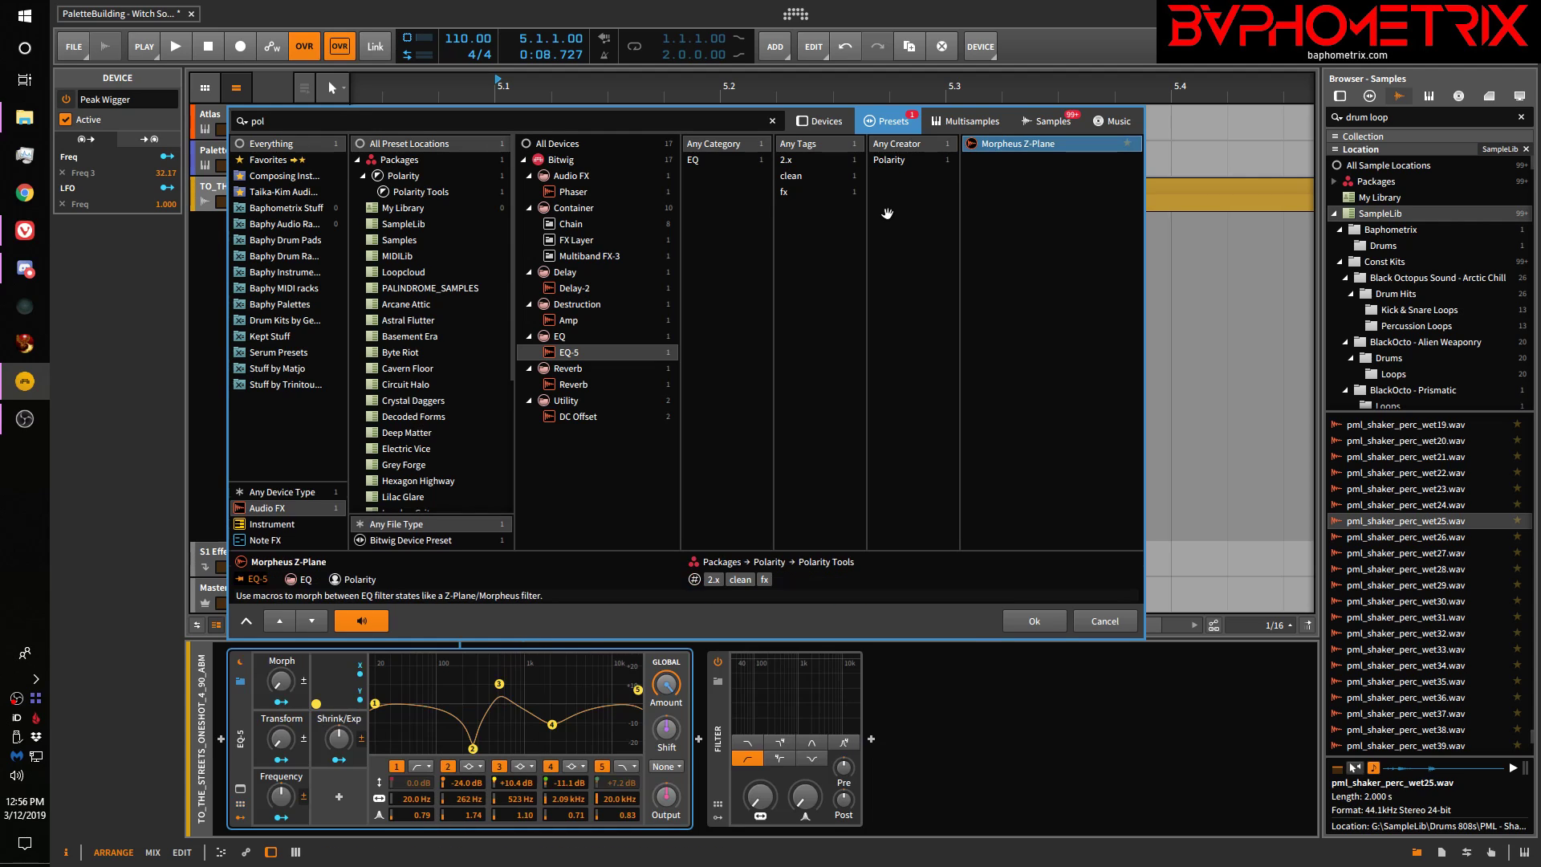
{"action": "key", "text": "Return"}
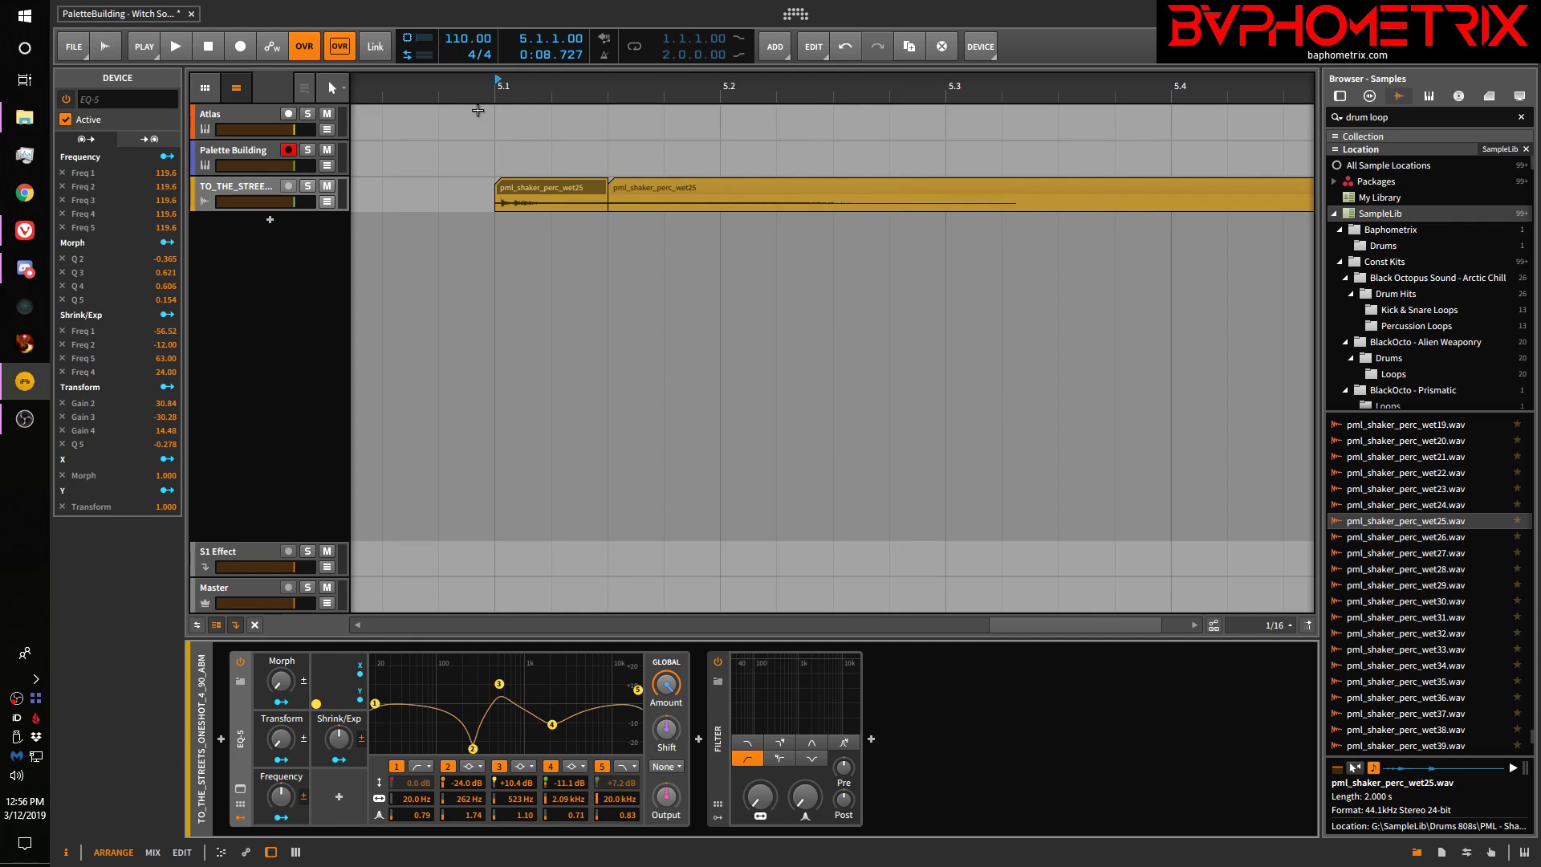
Add an instrument track below the TO_THE_STREETS track and insert a Polysynth on it
{"action": "left_click", "coordinate": [240, 193]}
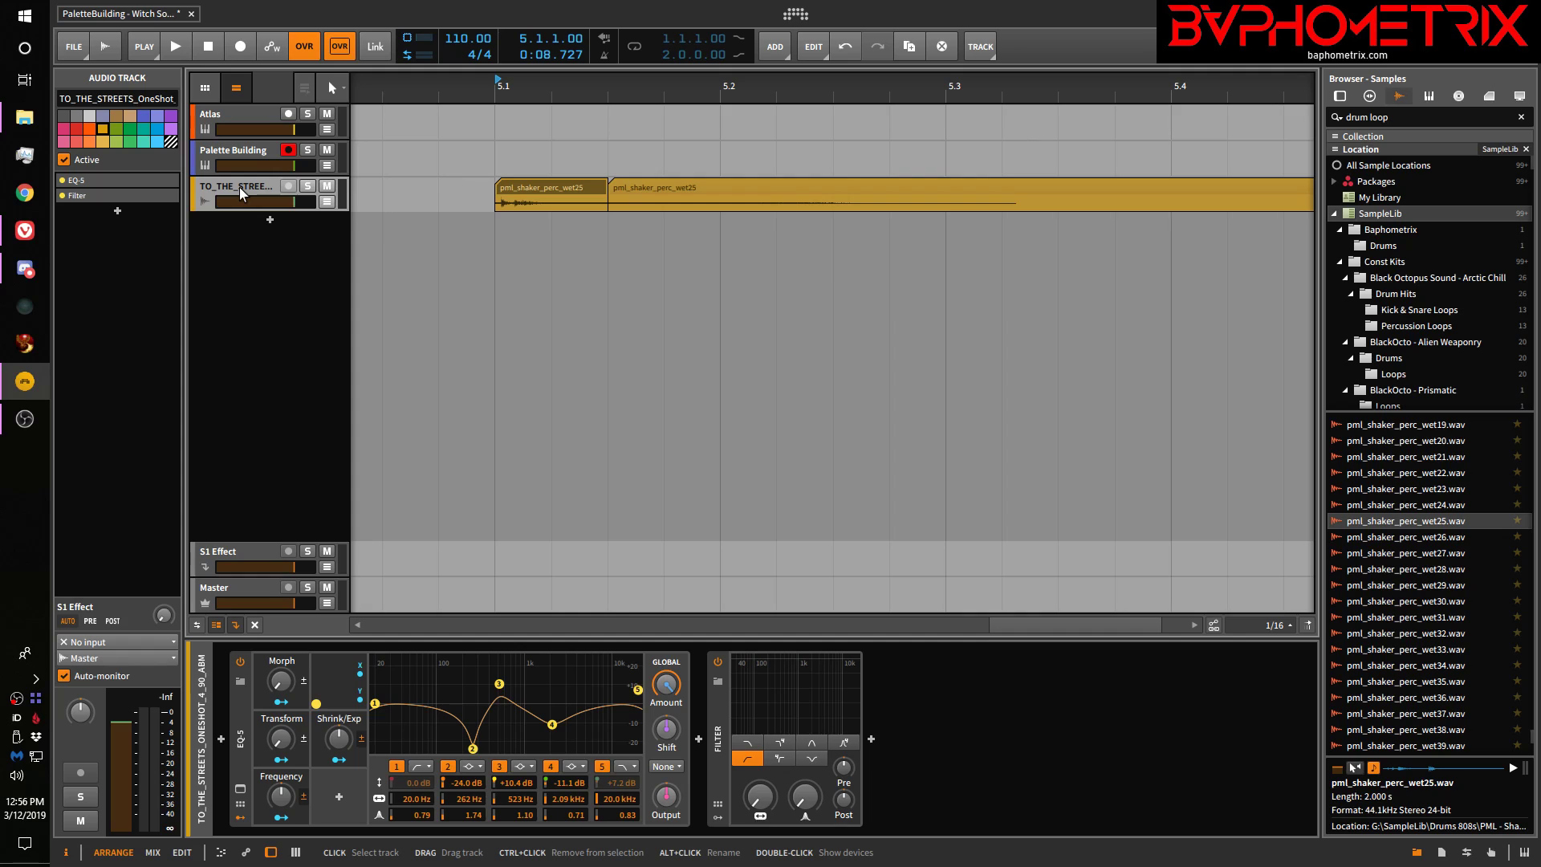
{"action": "key", "text": "ctrl+t"}
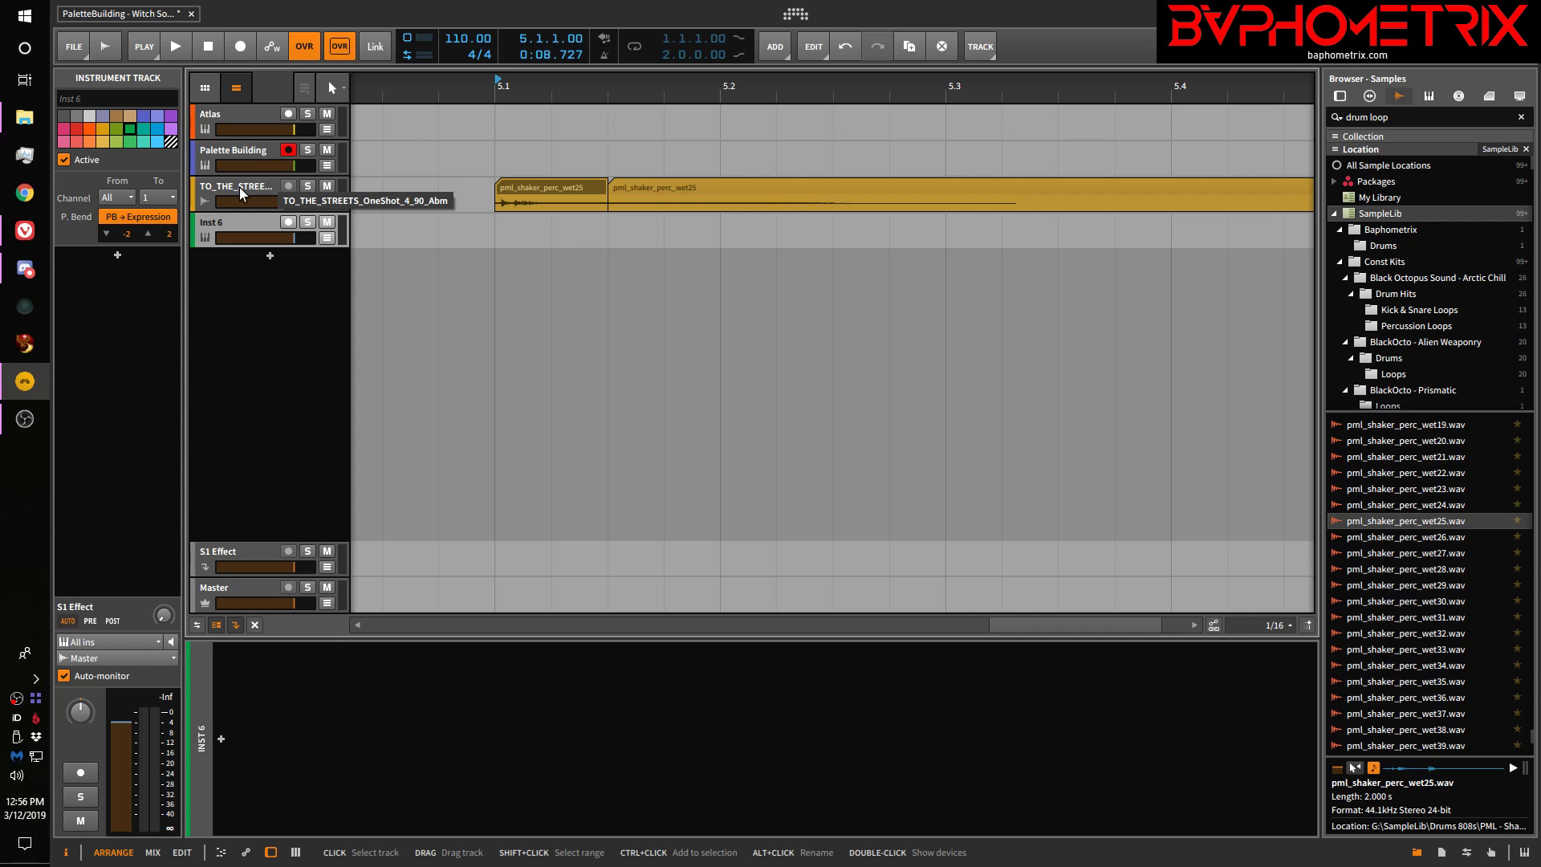
{"action": "double_click", "coordinate": [239, 232]}
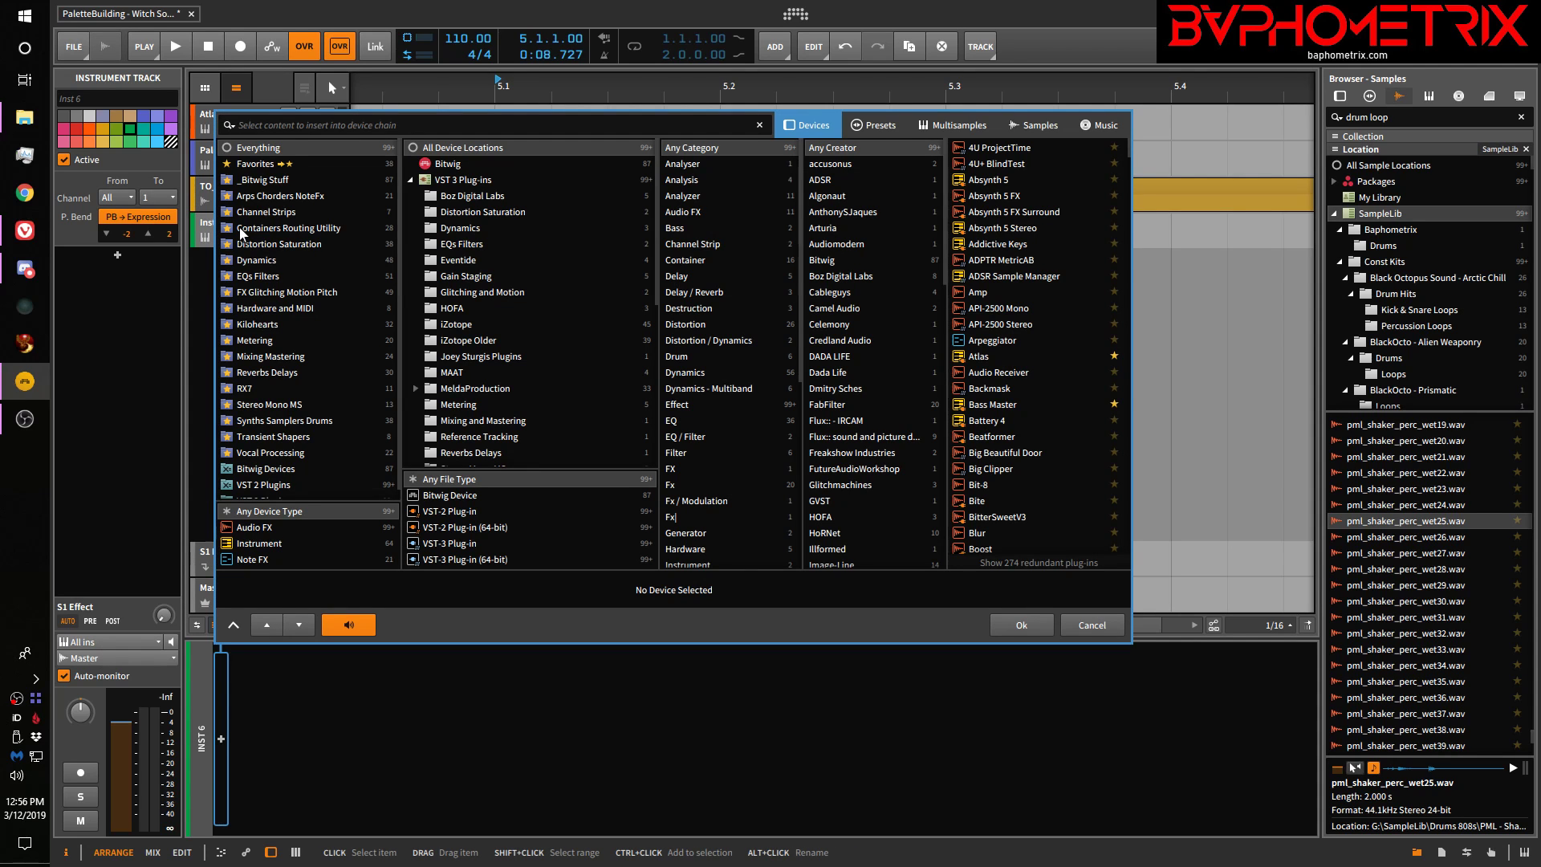
{"action": "type", "text": "poly"}
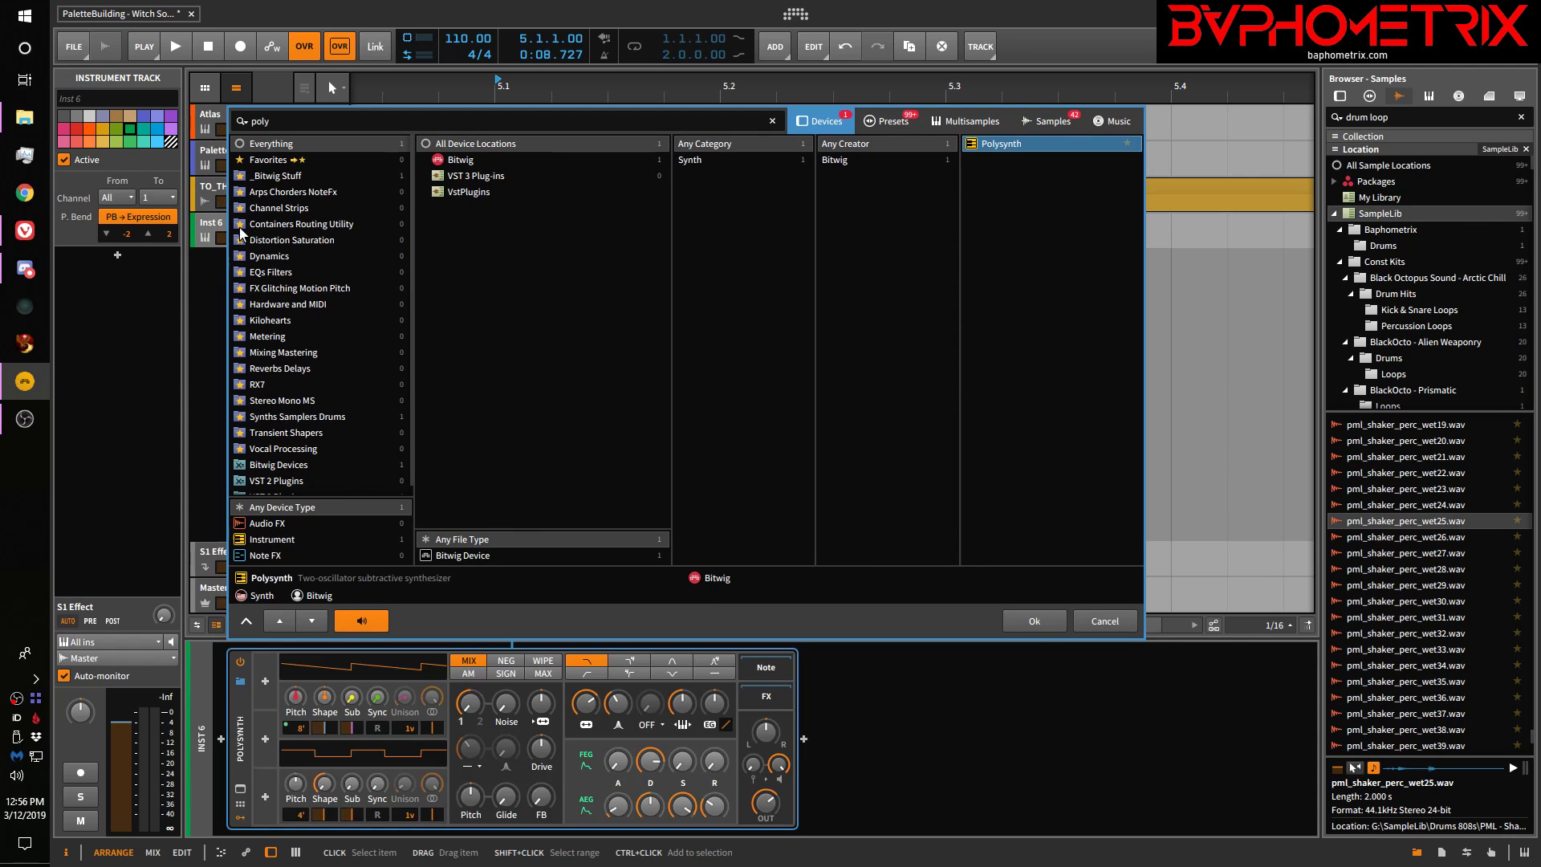
{"action": "key", "text": "Return"}
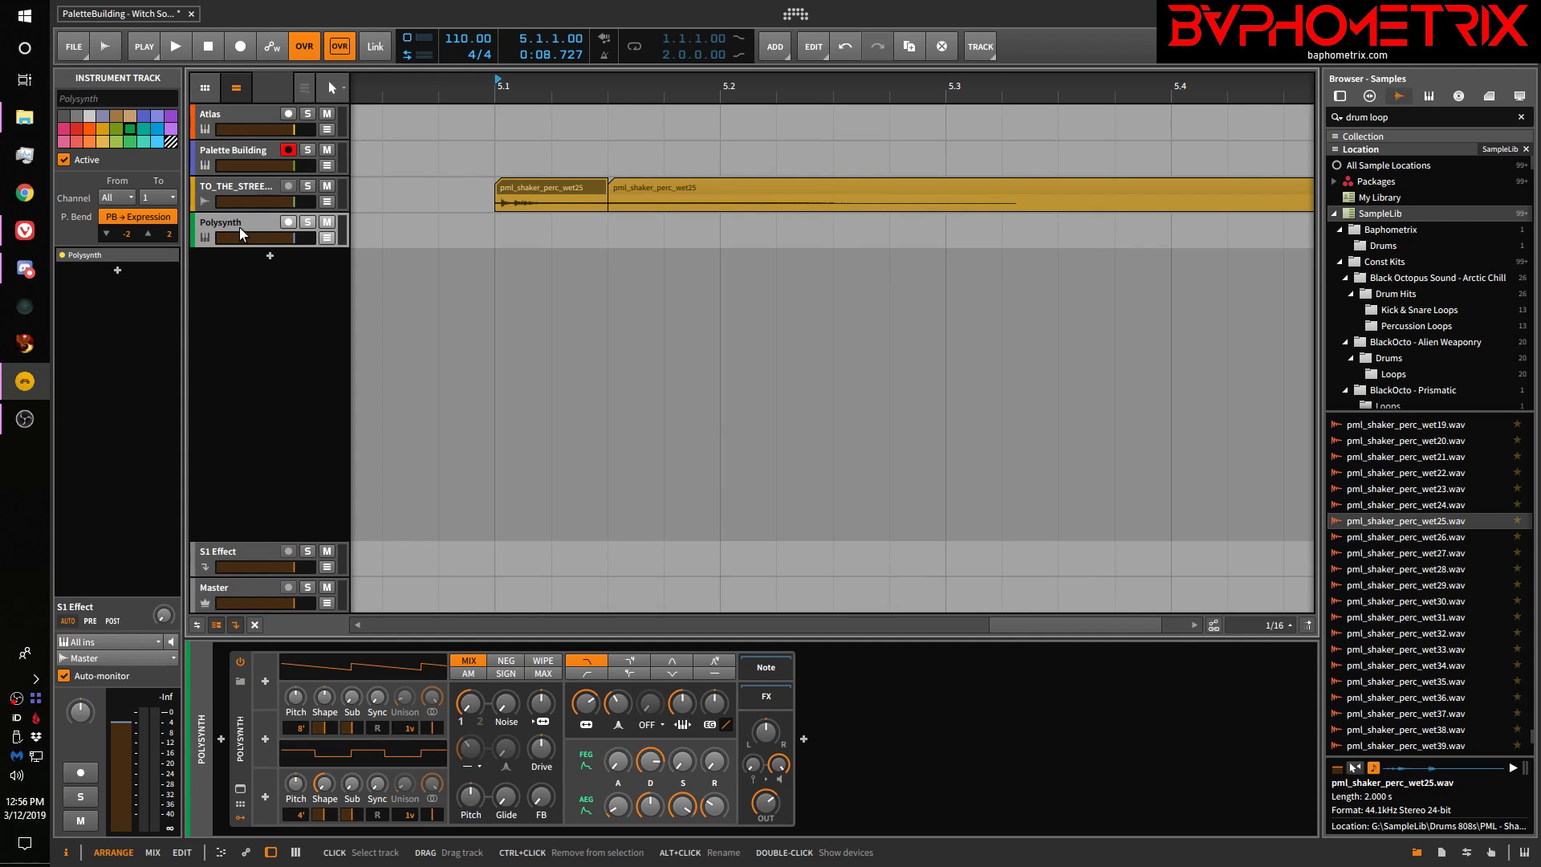
Add another instrument track and list all clips from the MIDILib location without a search filter
{"action": "key", "text": "ctrl+t"}
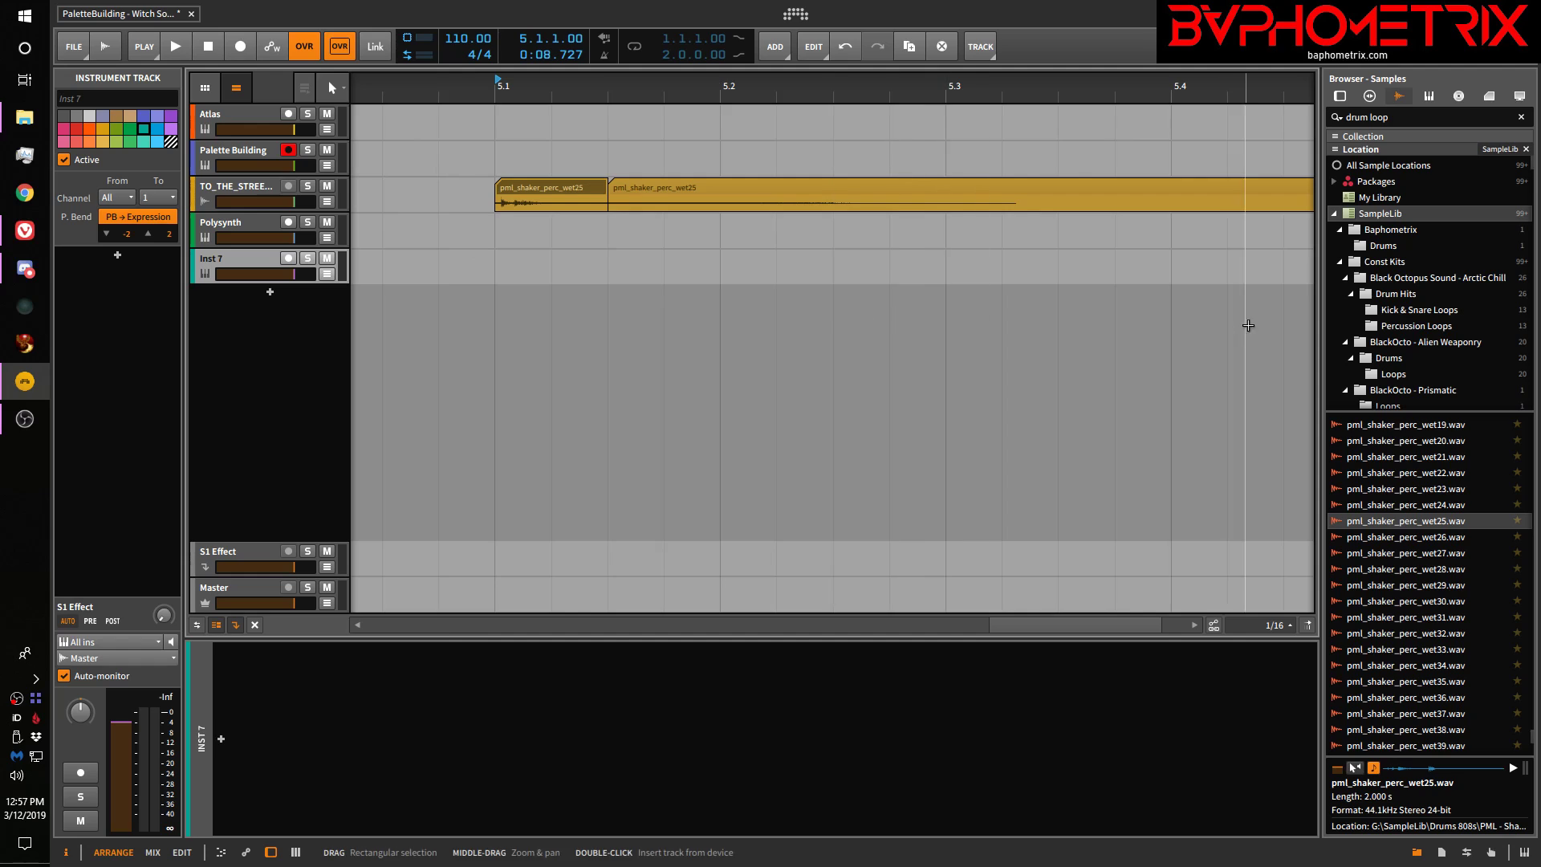
{"action": "left_click", "coordinate": [1490, 97]}
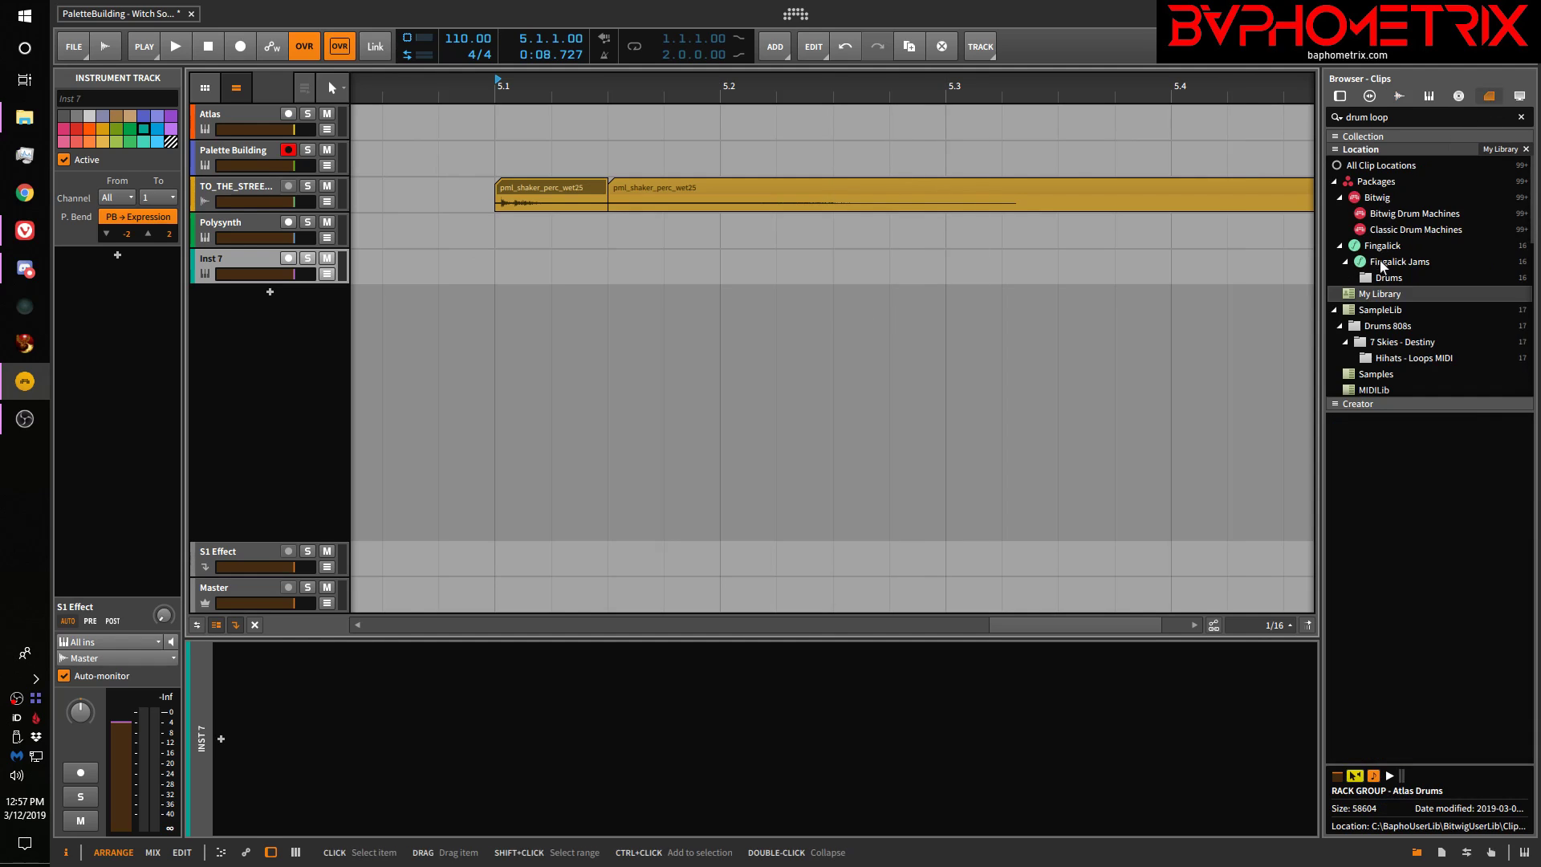
{"action": "left_click", "coordinate": [1336, 182]}
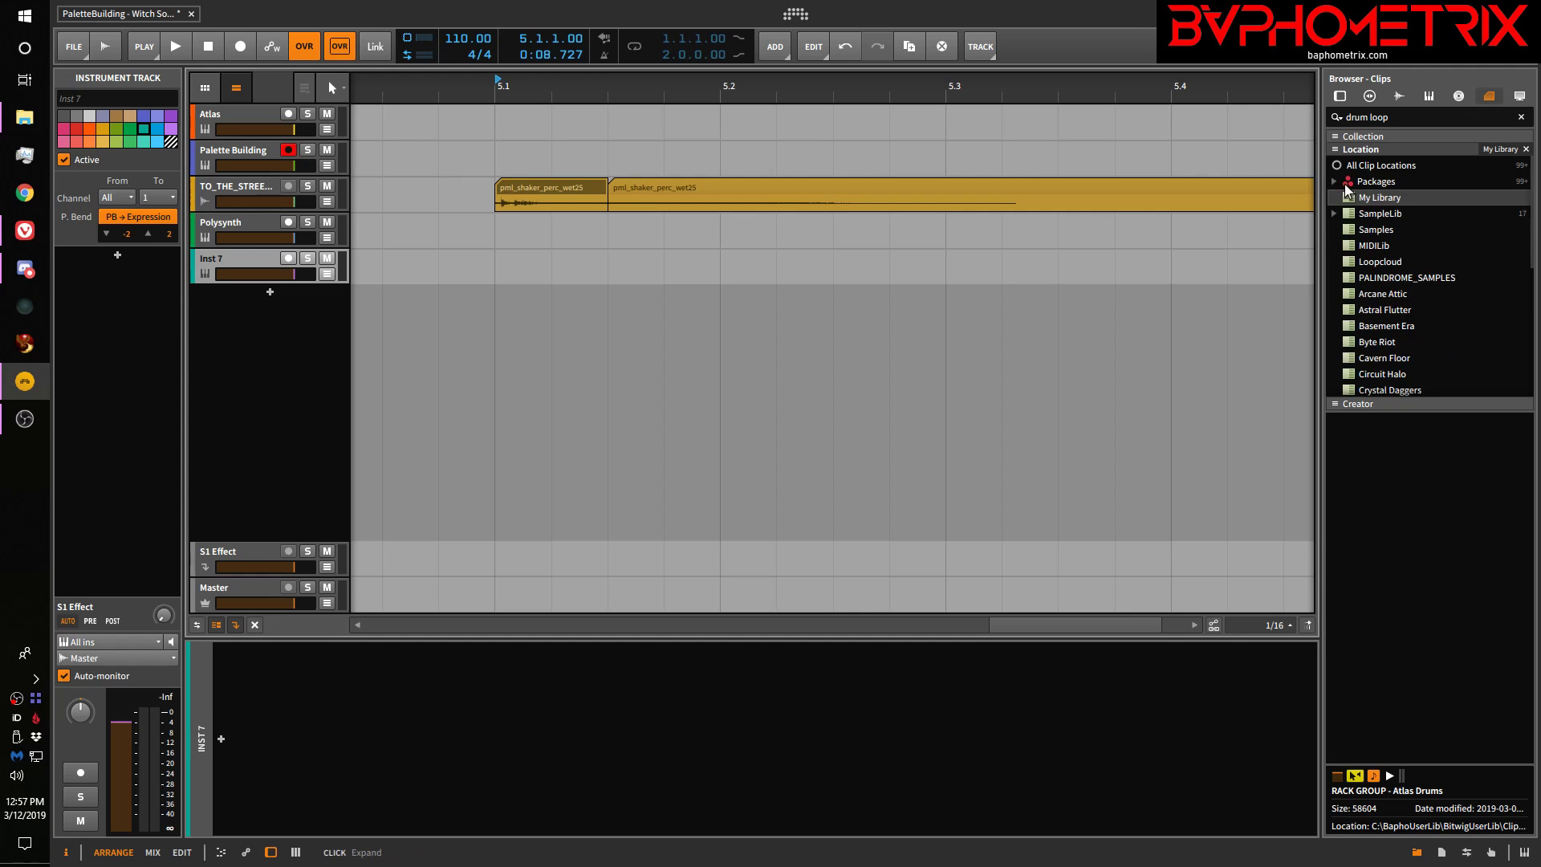
{"action": "left_click", "coordinate": [1350, 244]}
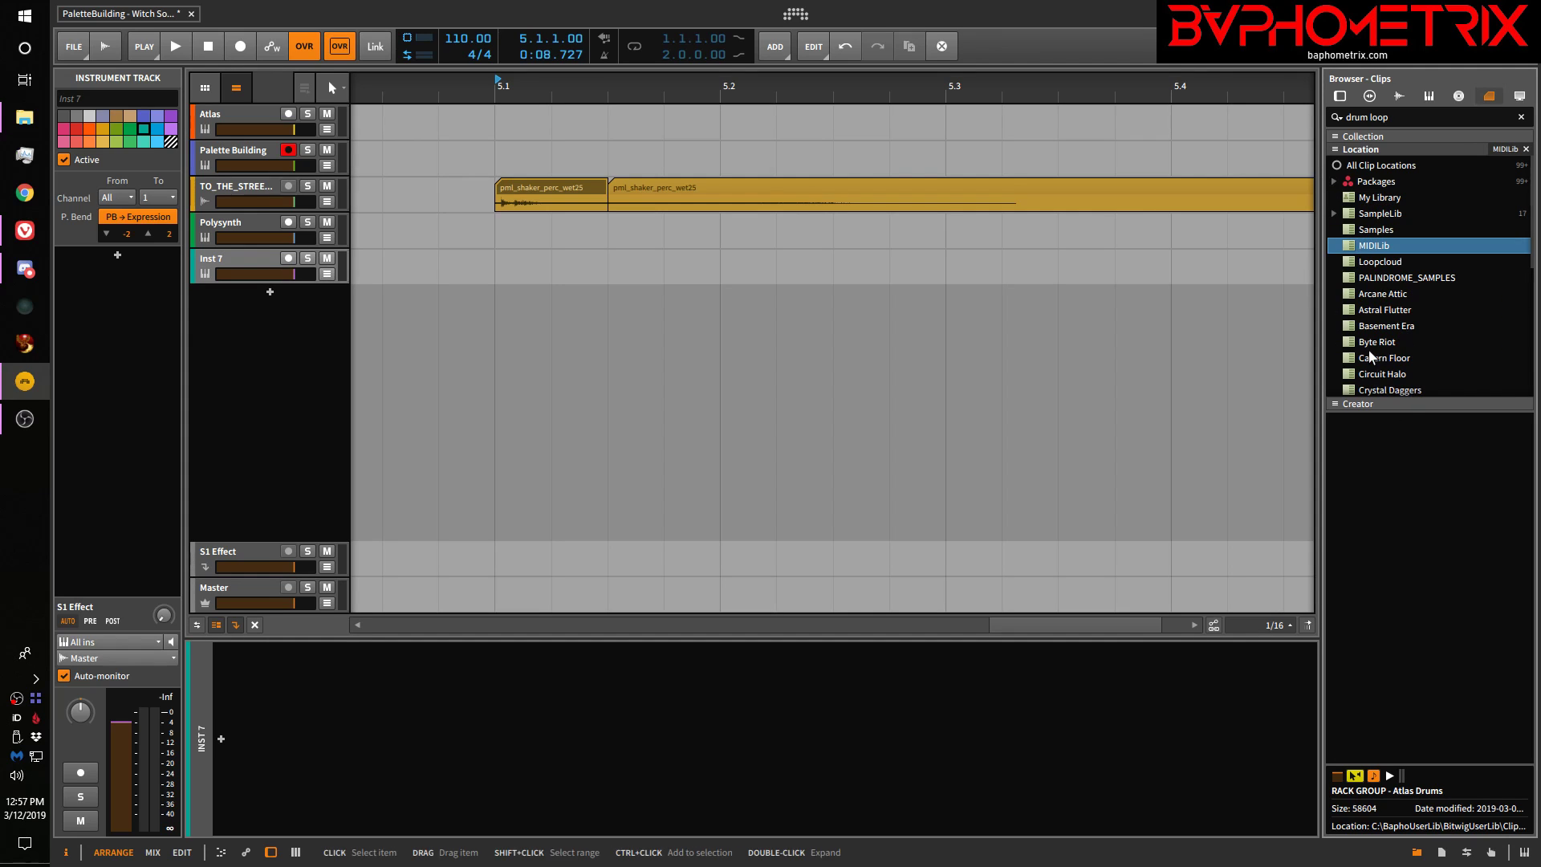
{"action": "left_click", "coordinate": [1520, 117]}
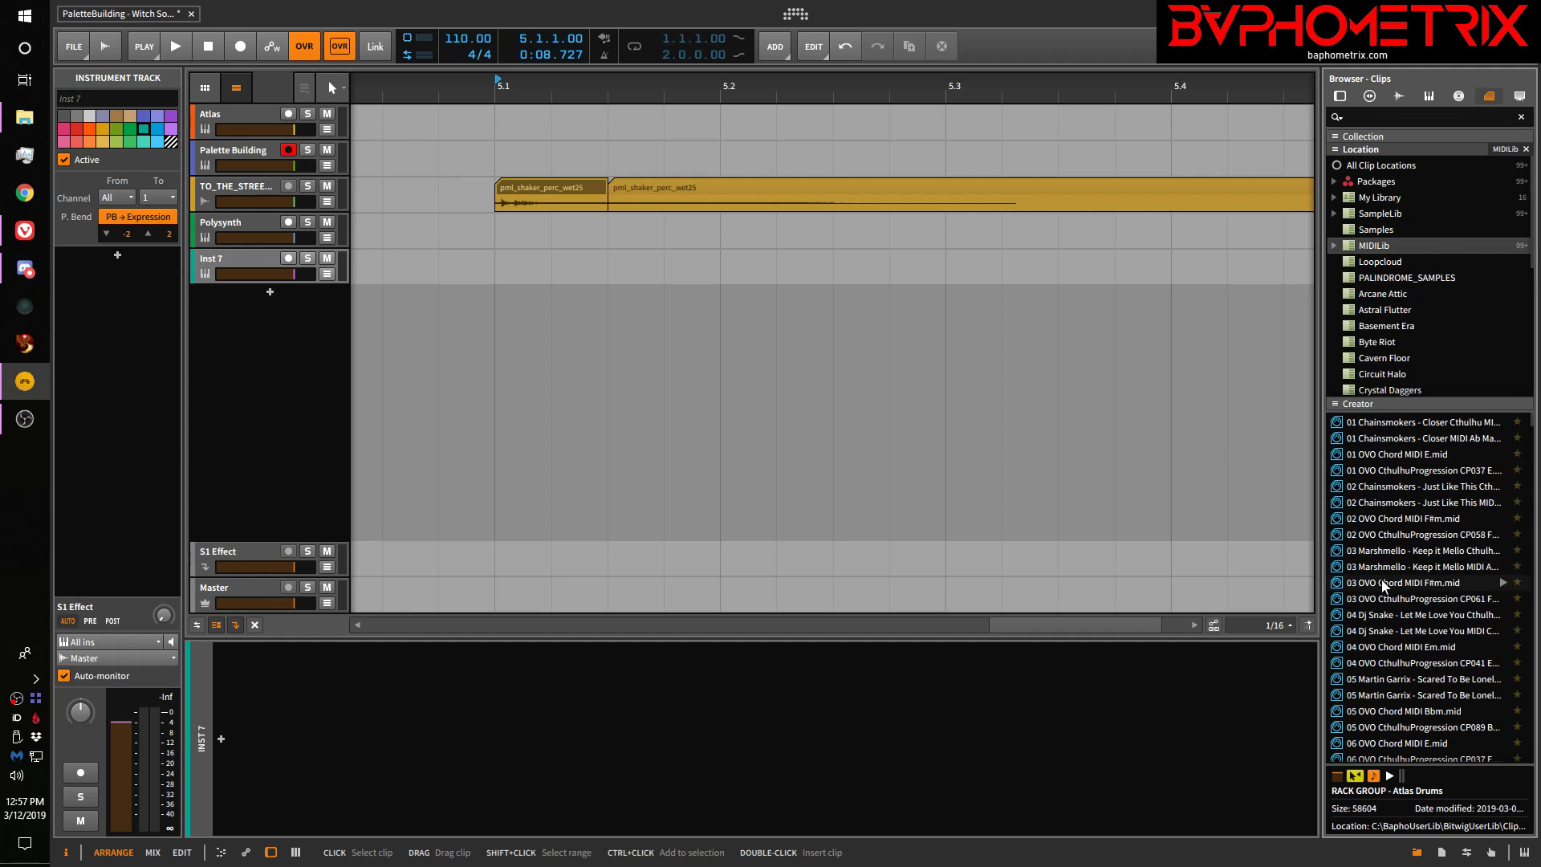
Place the 03 OVO Chord MIDI F#m clip on the new track, move it to 4.4.3.00 and open its notes
{"action": "left_click_drag", "start_coordinate": [1383, 584], "coordinate": [801, 267]}
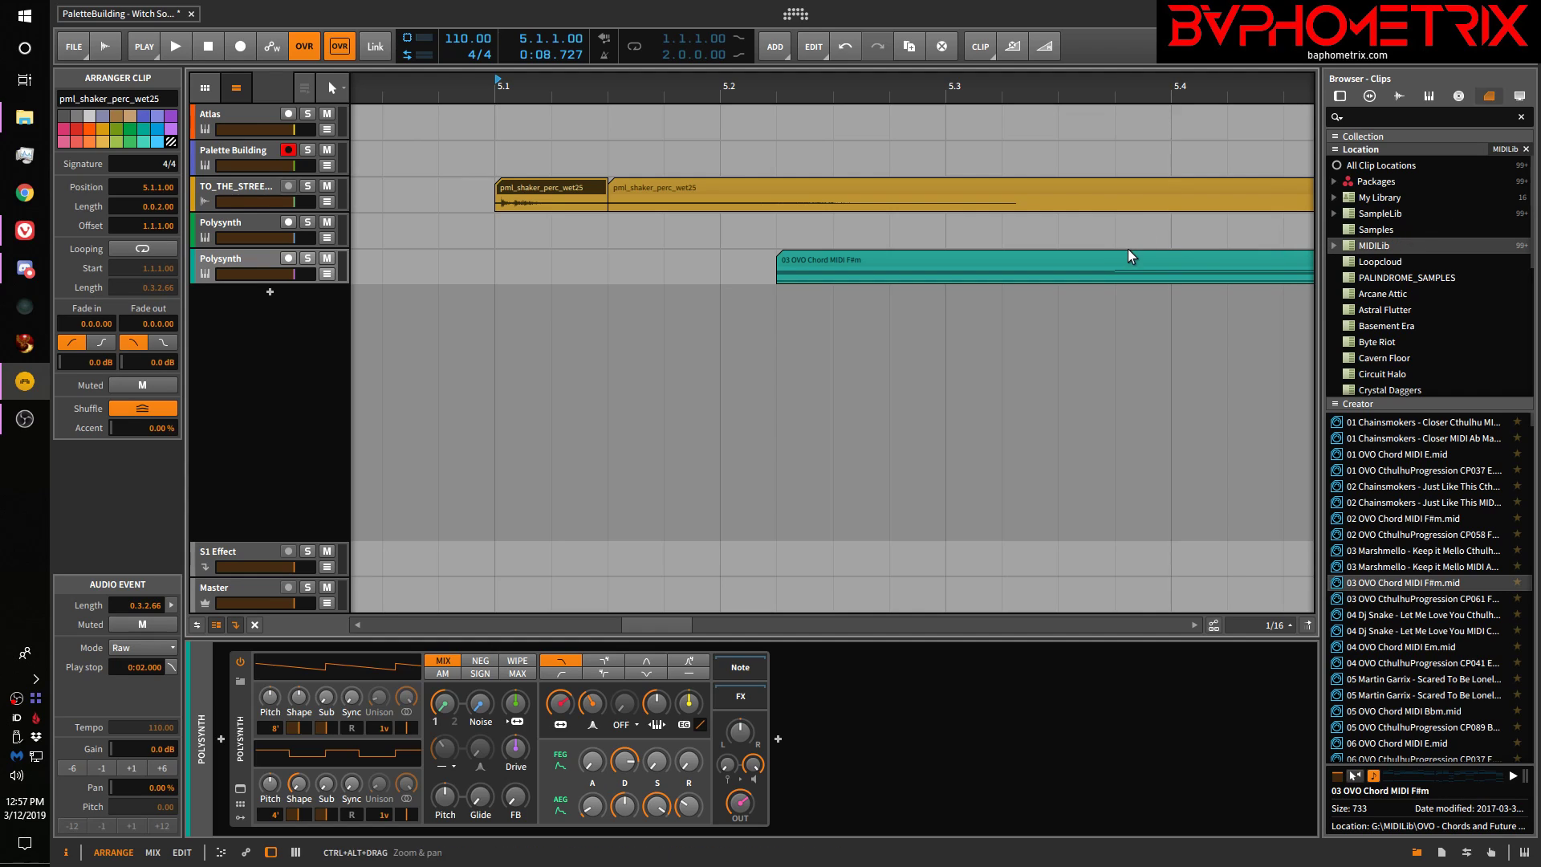
{"action": "left_click_drag", "start_coordinate": [1099, 254], "coordinate": [703, 280]}
{"action": "double_click", "coordinate": [681, 259]}
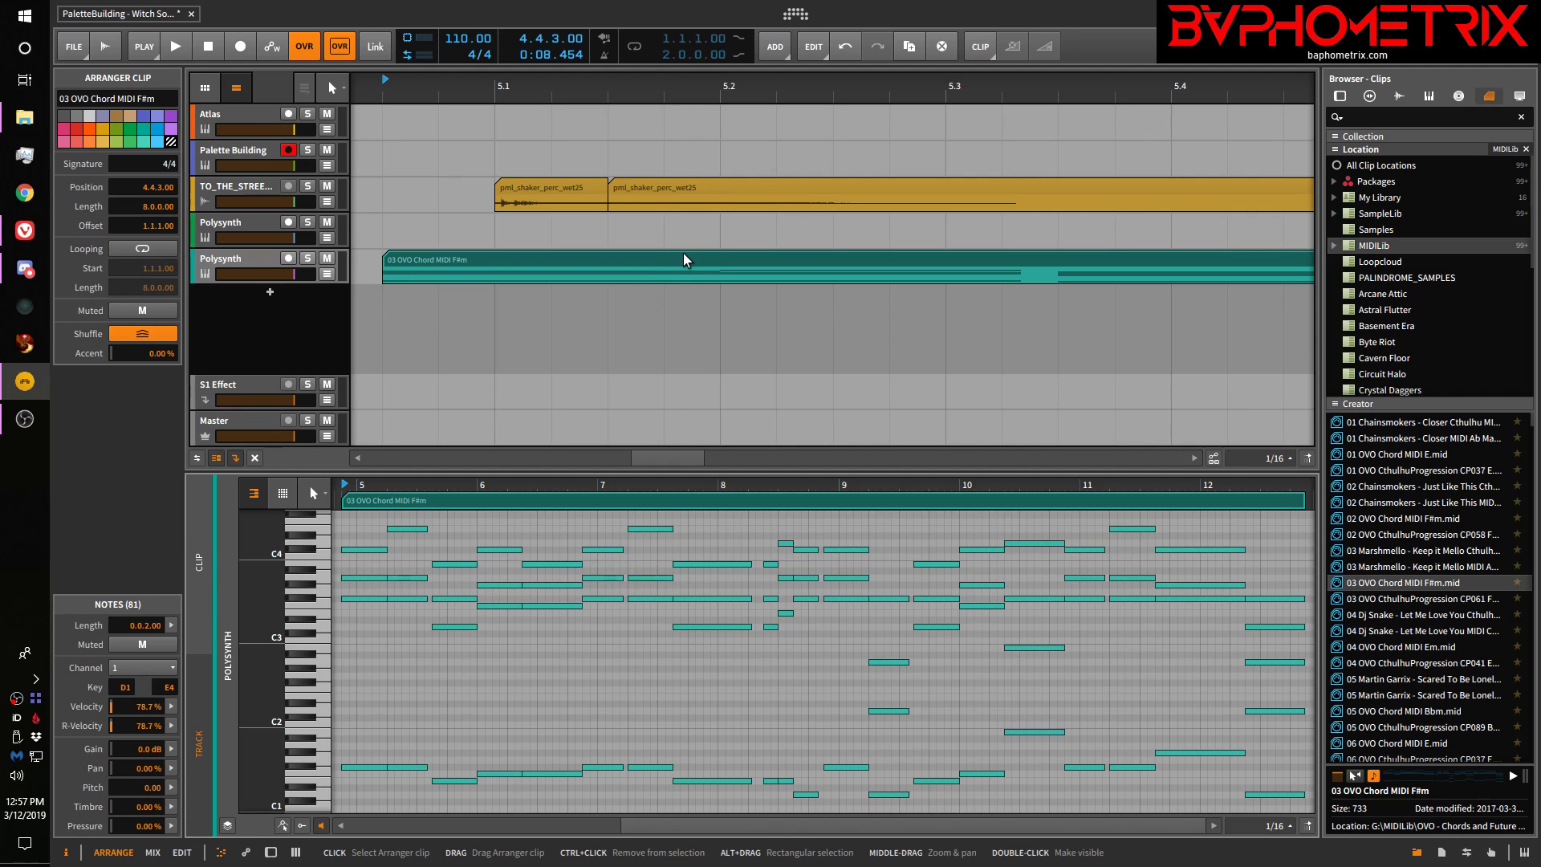
Focus the Polysynth on the chord clip's track and search its replacement presets for "serum"
{"action": "key", "text": "d"}
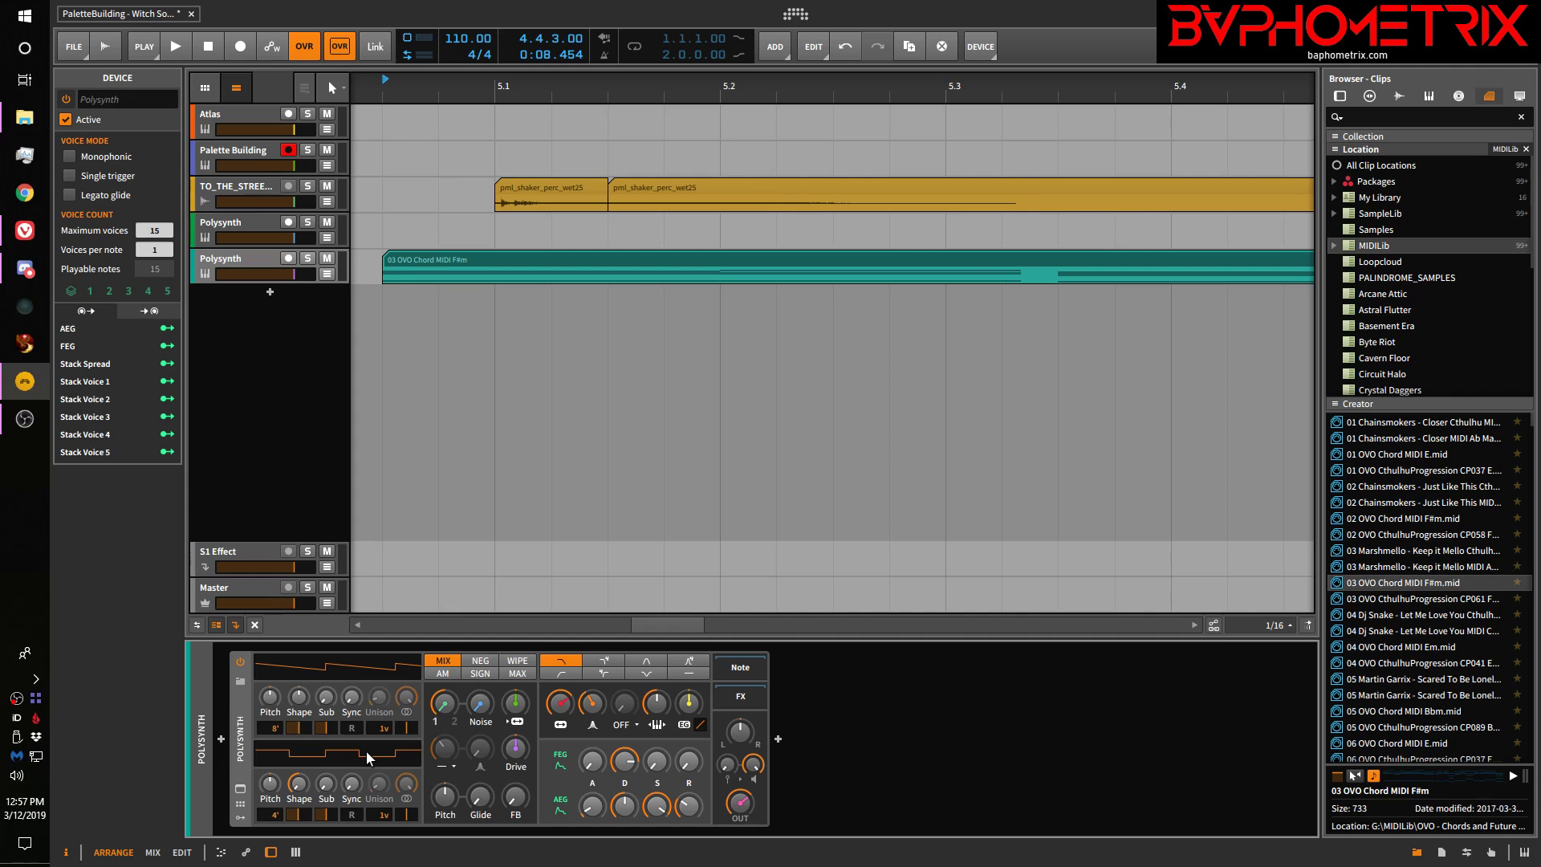
{"action": "key", "text": "d"}
{"action": "key", "text": "d"}
{"action": "key", "text": "b"}
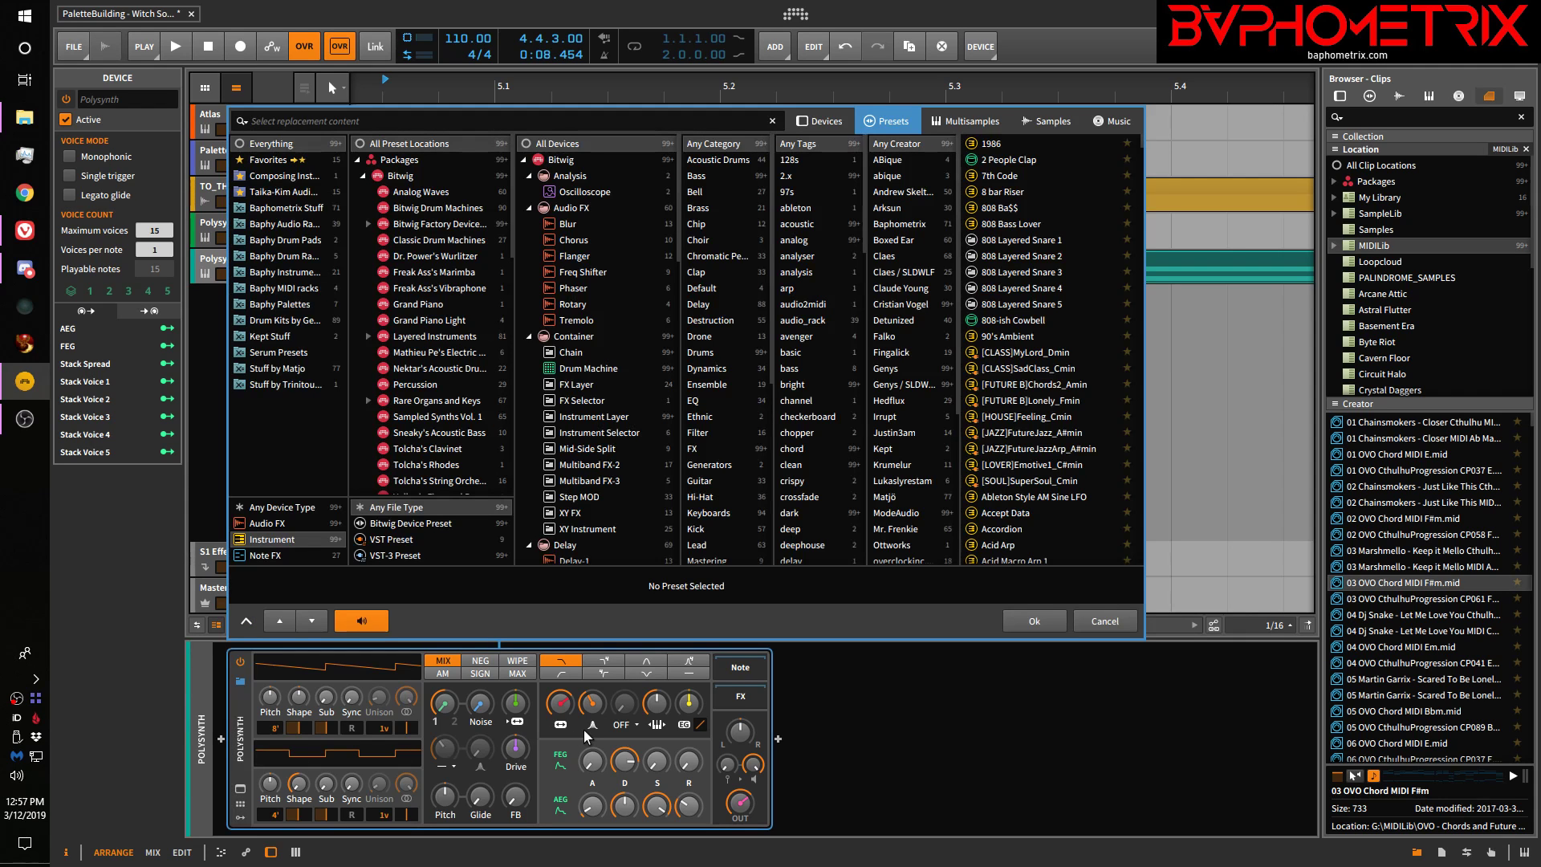
{"action": "type", "text": "serum"}
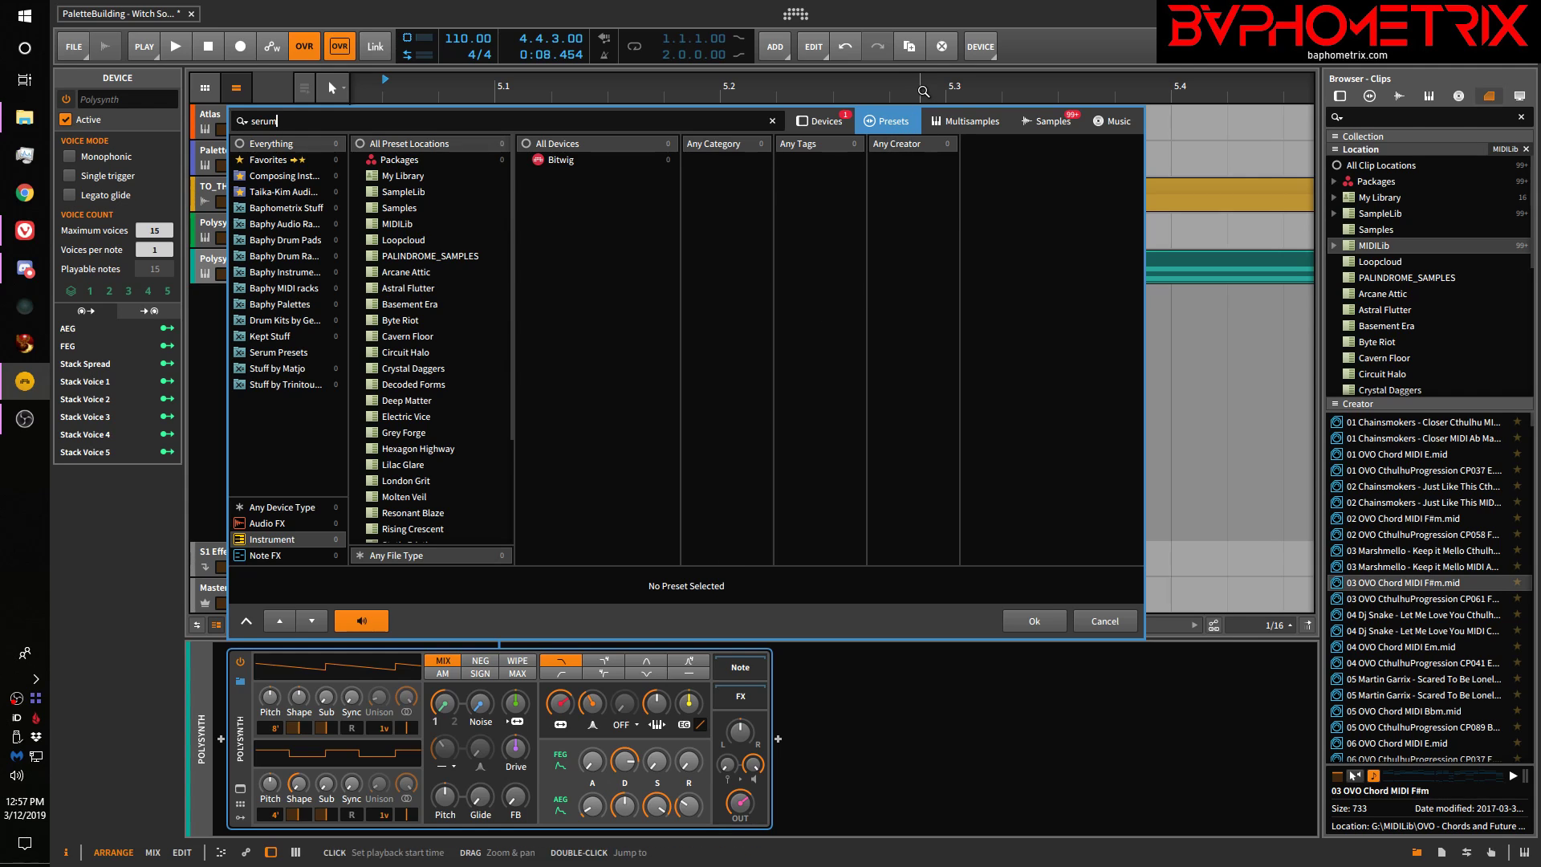
Shorten the preset search to "s" and audition the [SOUL]SuperSoul_Cmin preset
{"action": "key", "text": "BackSpace"}
{"action": "key", "text": "BackSpace"}
{"action": "key", "text": "BackSpace"}
{"action": "key", "text": "BackSpace"}
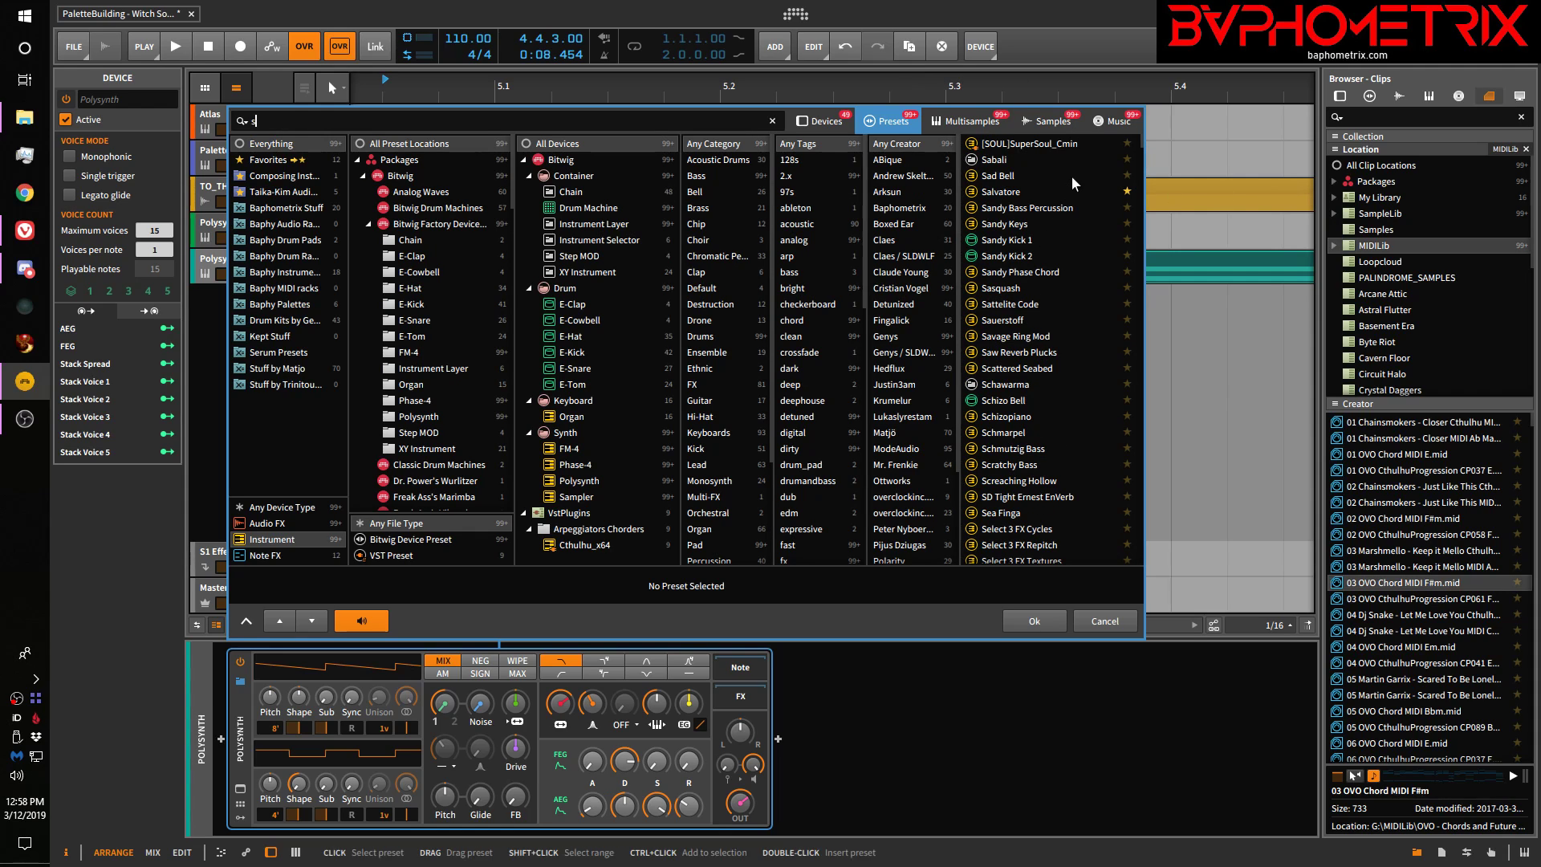
{"action": "key", "text": "Down"}
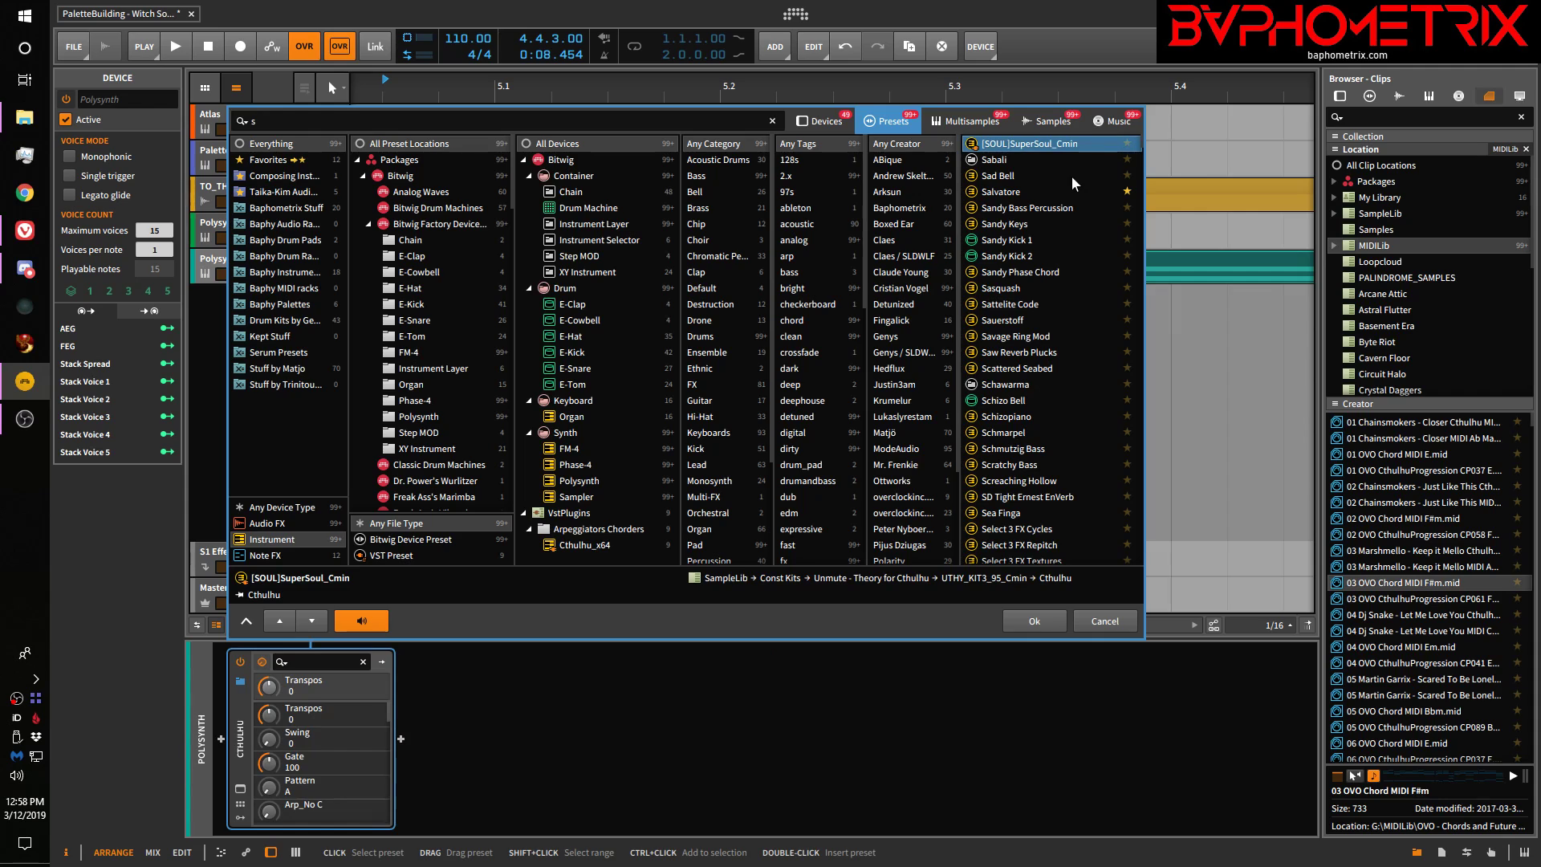
Switch the search to devices, find "serum" and load Serum_x64 as the replacement, closing its plug-in window
{"action": "key", "text": "ctrl"}
{"action": "key", "text": "ctrl+Left"}
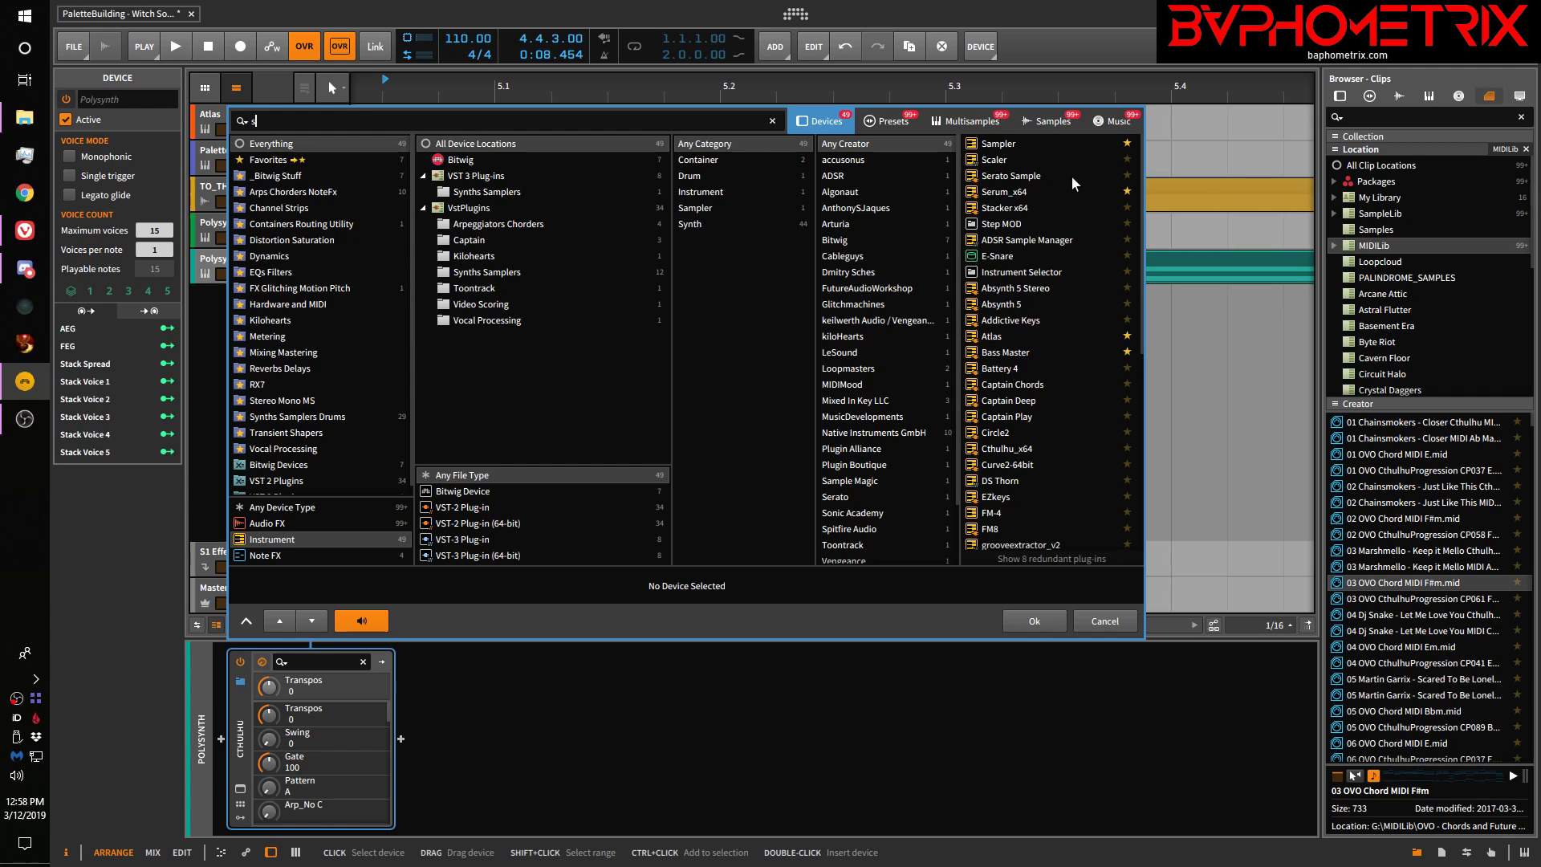
{"action": "type", "text": "erum"}
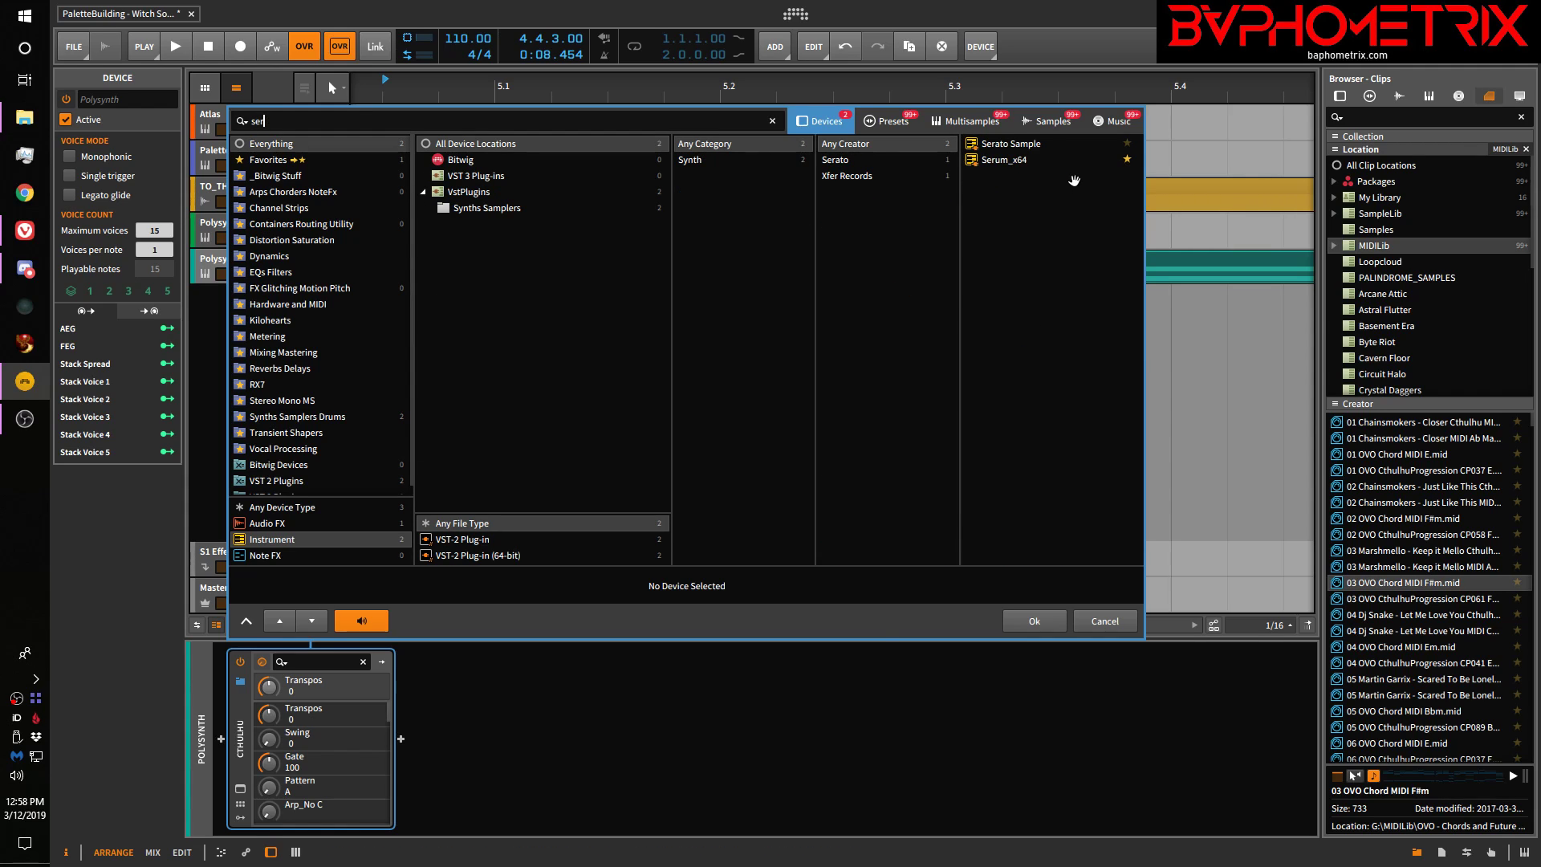
{"action": "key", "text": "Down"}
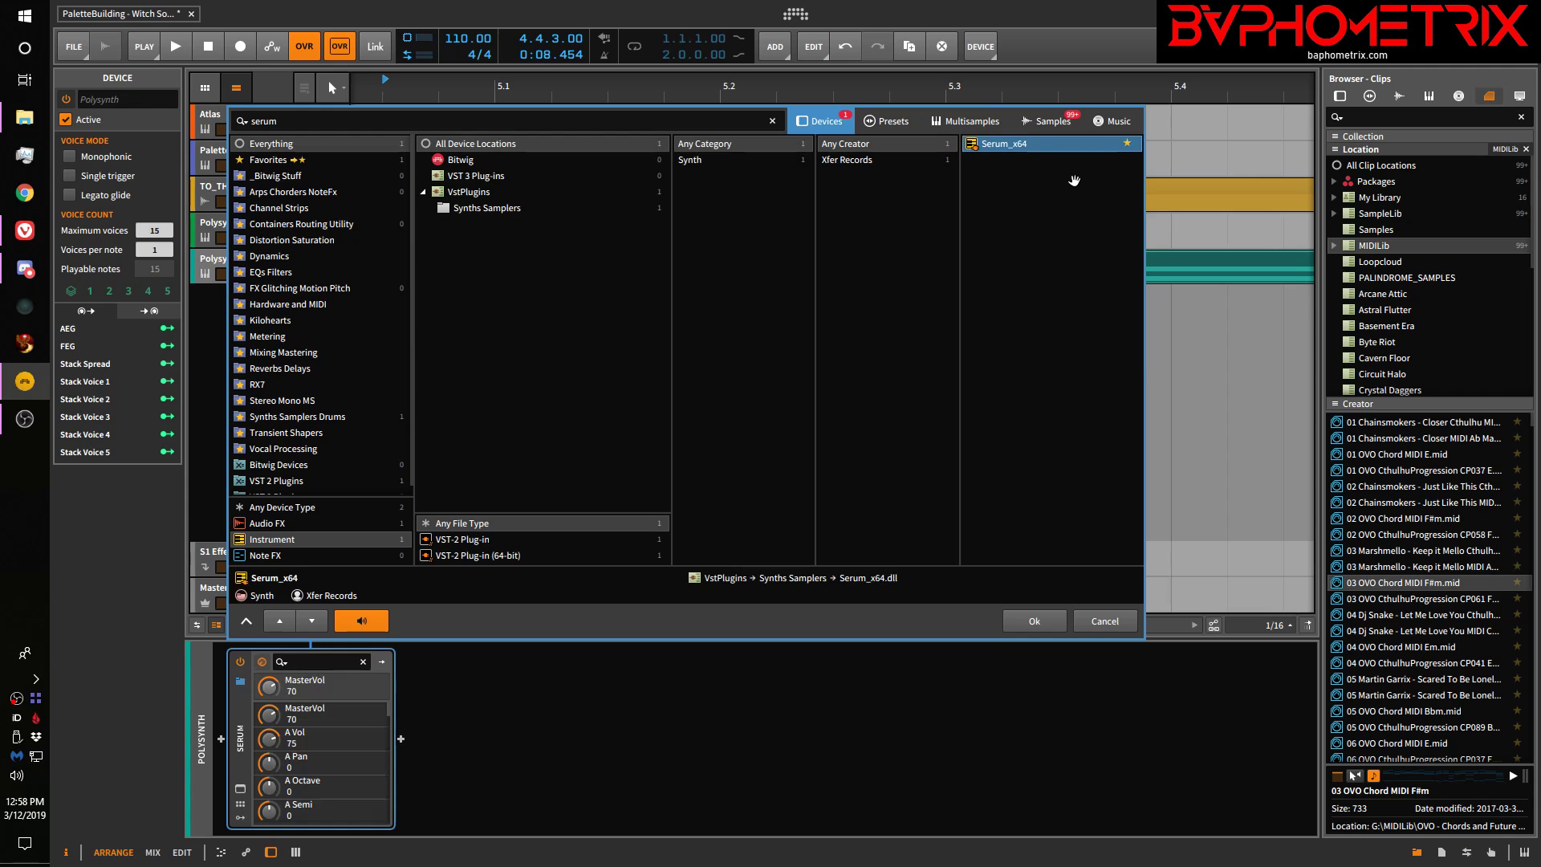
{"action": "key", "text": "Return"}
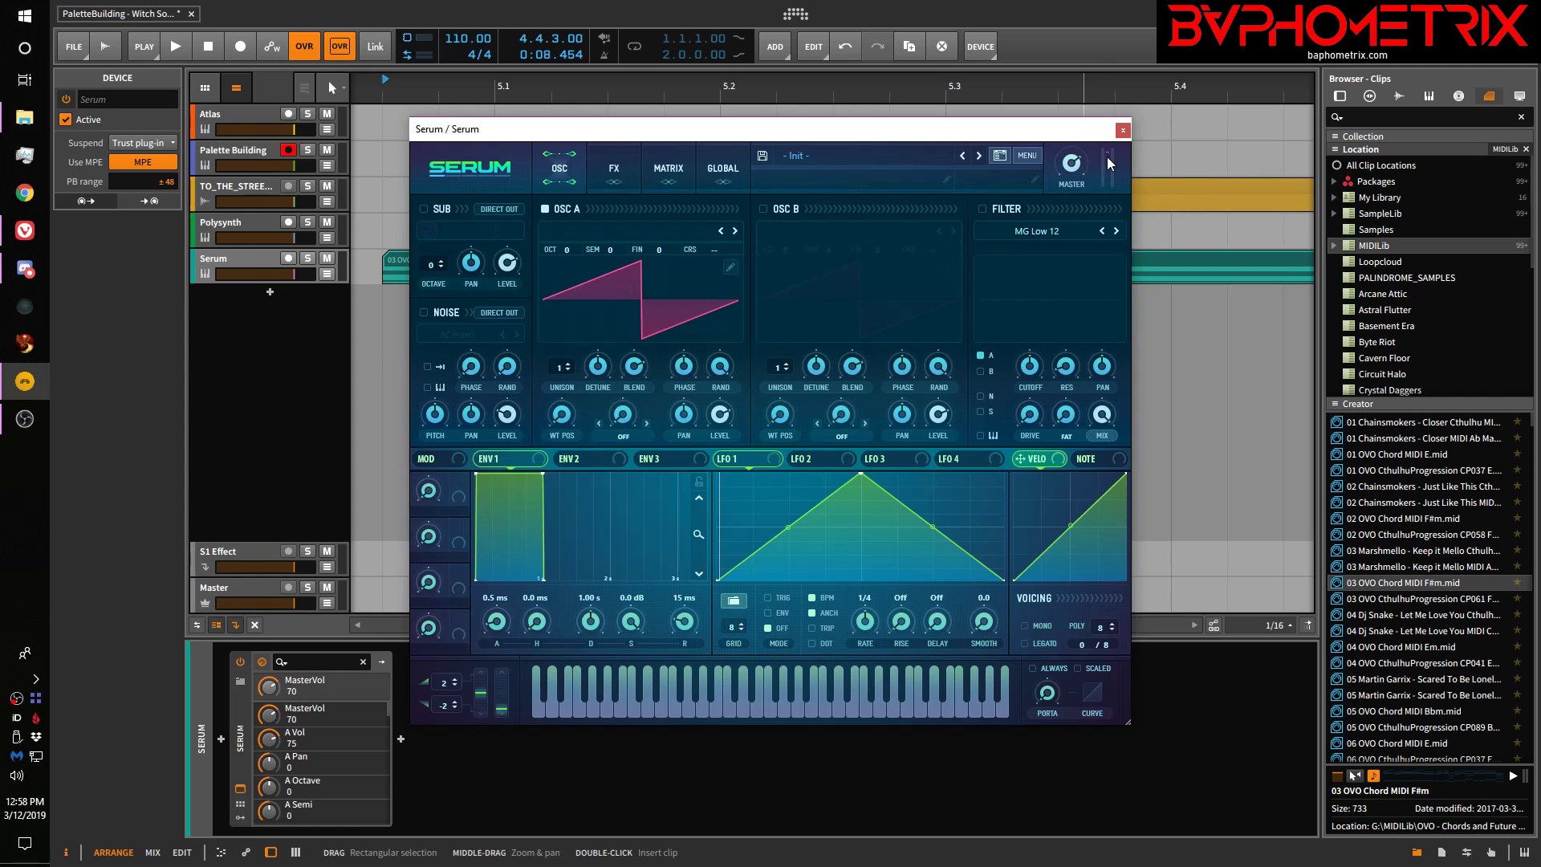
{"action": "left_click", "coordinate": [1123, 130]}
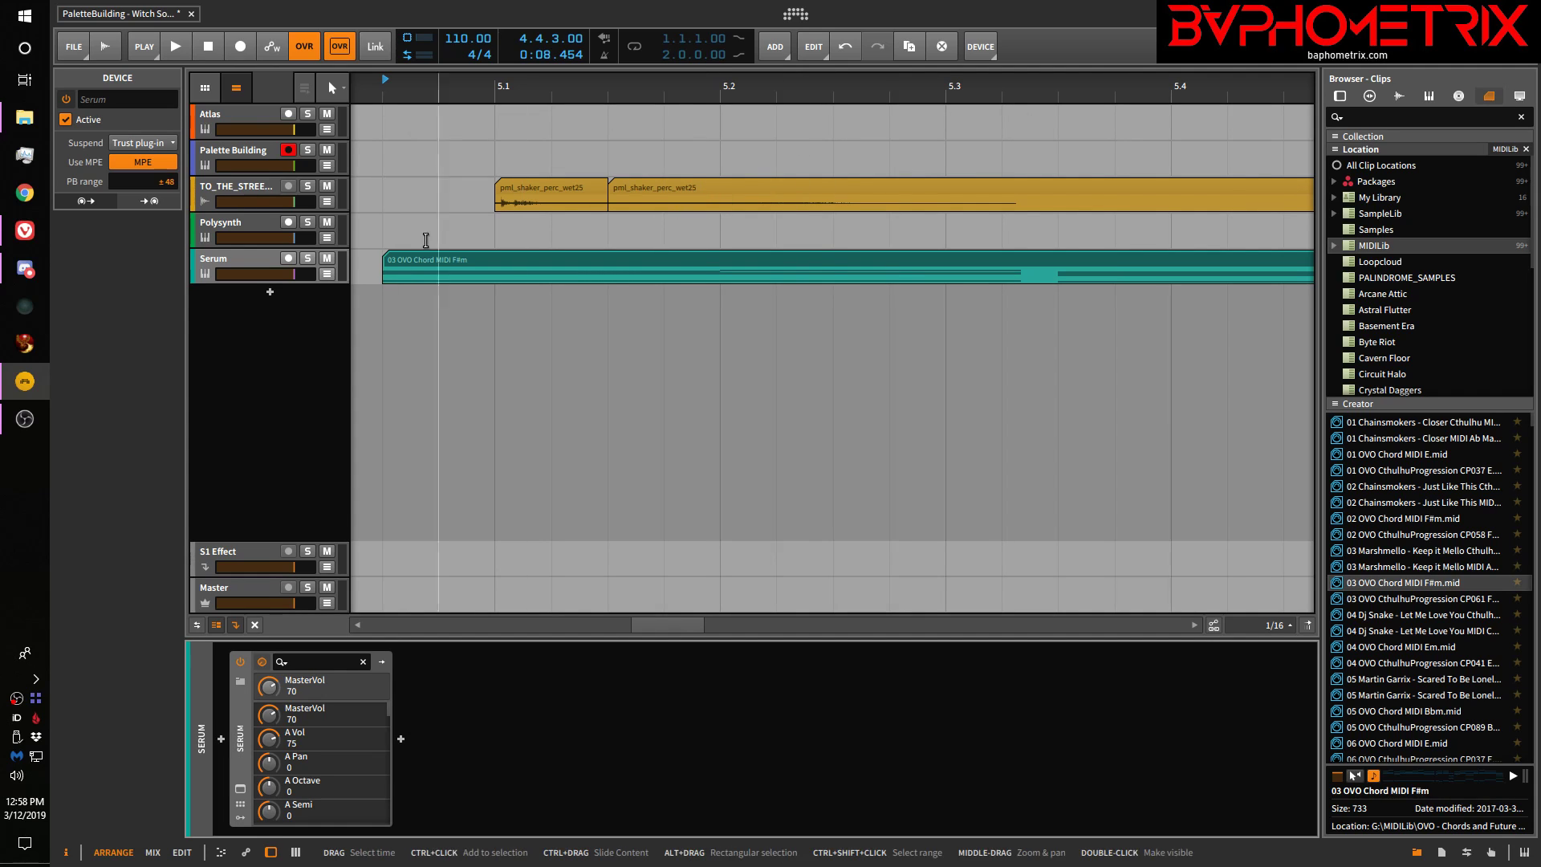
Browse for a device to insert on the Serum track and audition the list down to API-2500 Mono
{"action": "mouse_move", "coordinate": [27, 233]}
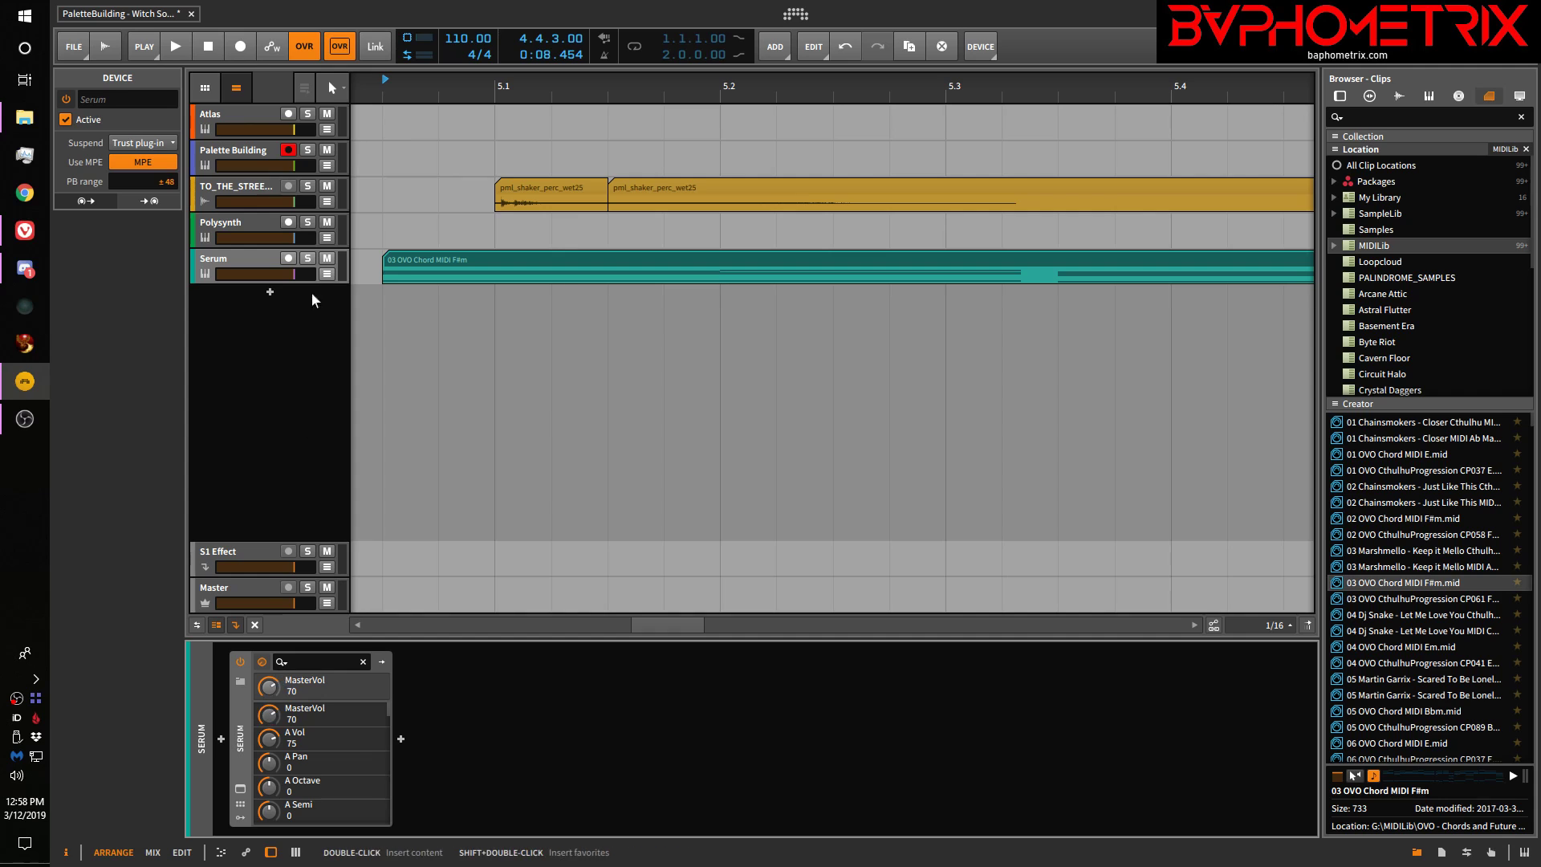
{"action": "left_click", "coordinate": [262, 258]}
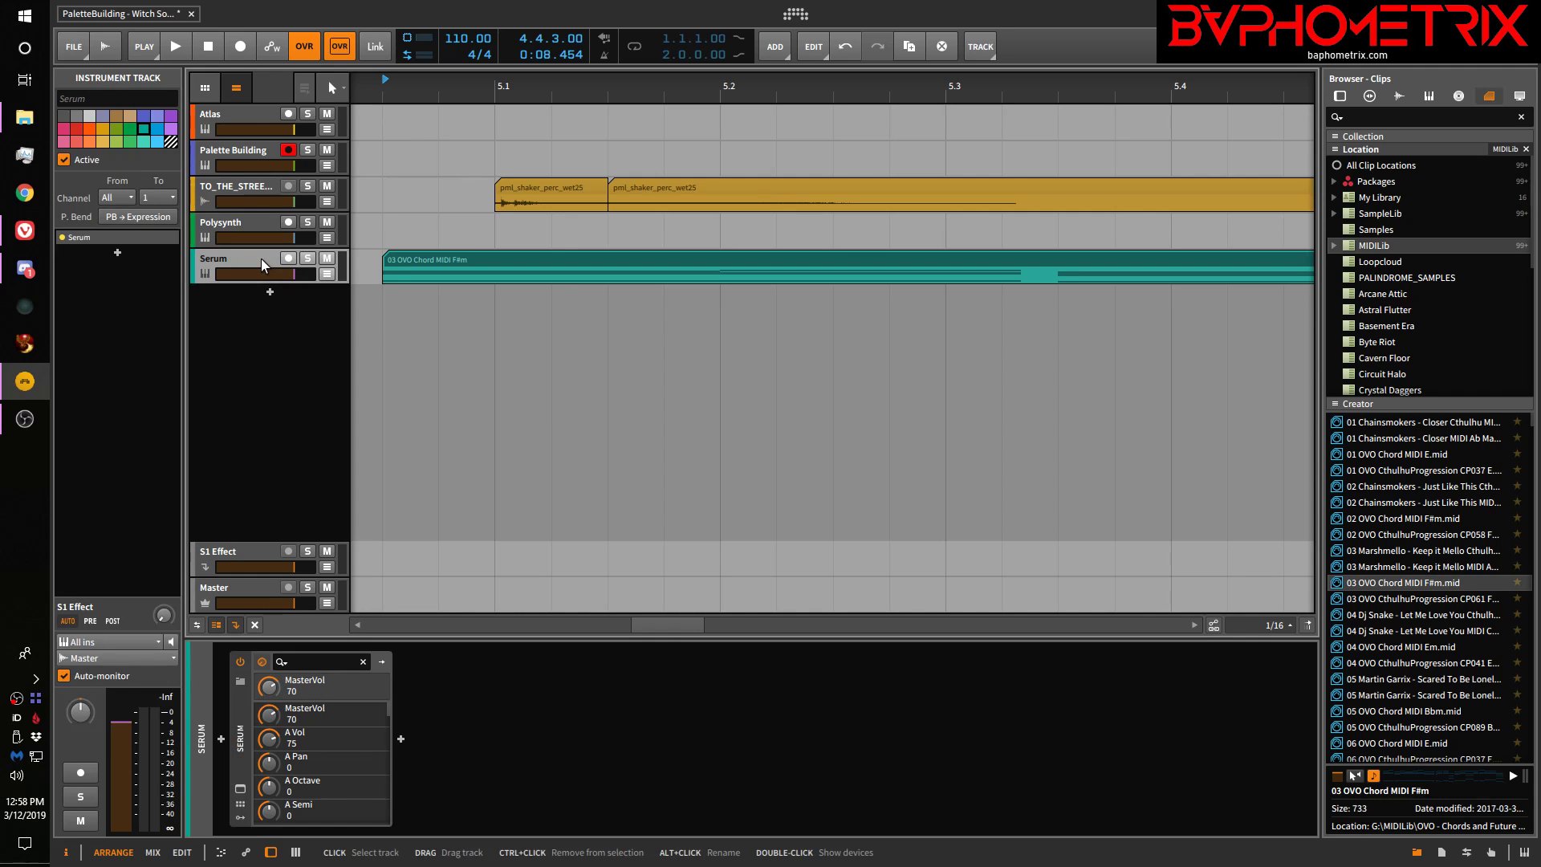
{"action": "key", "text": "b"}
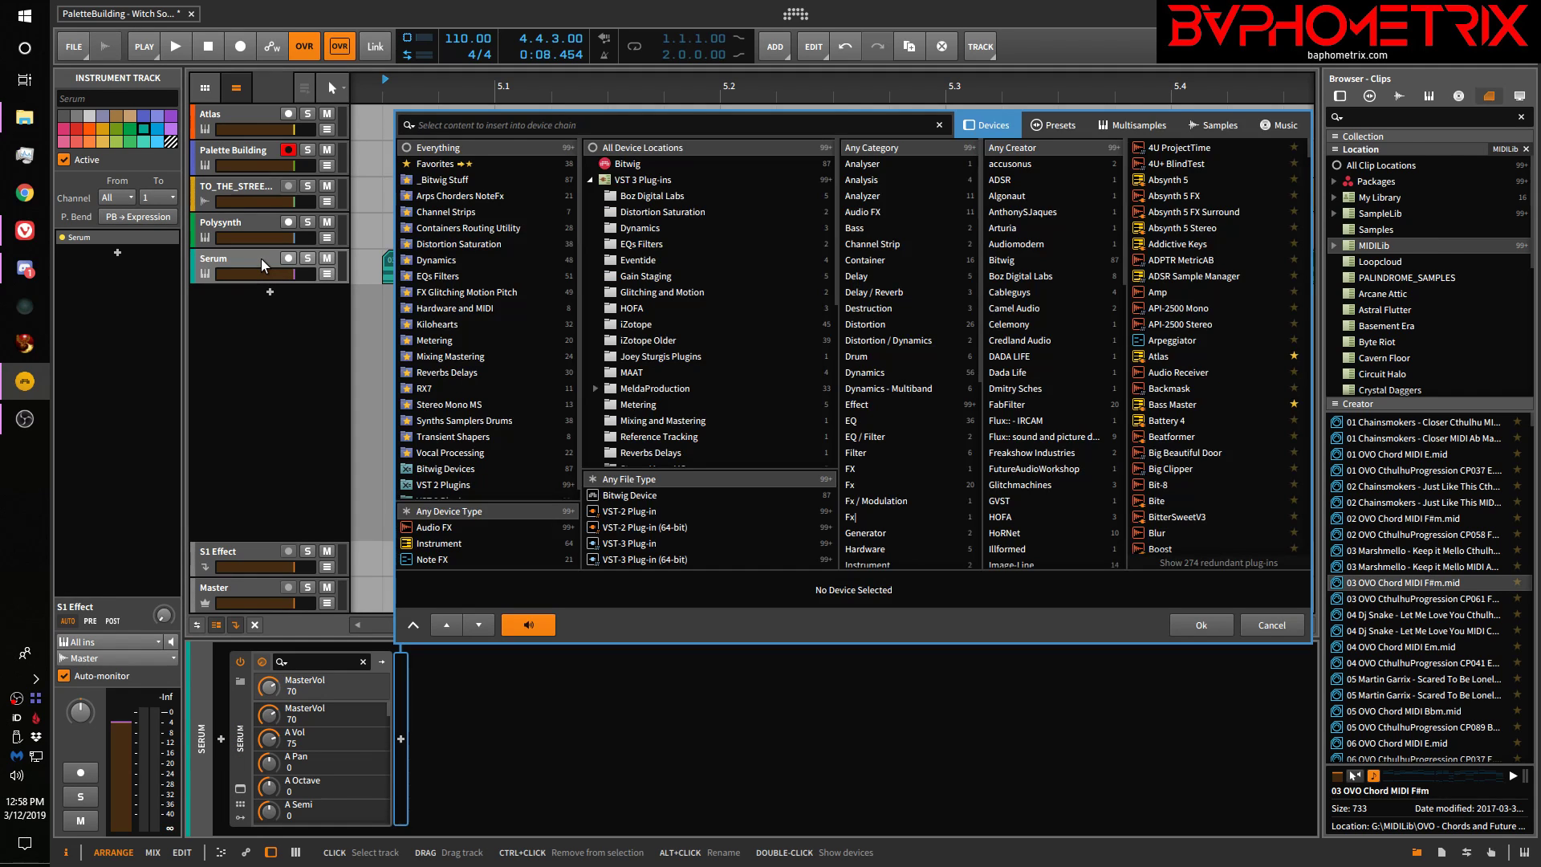
{"action": "key", "text": "Down"}
{"action": "key", "text": "Down"}
{"action": "key", "text": "Down"}
{"action": "key", "text": "Down"}
{"action": "key", "text": "Down"}
{"action": "key", "text": "Down"}
{"action": "key", "text": "Down"}
{"action": "key", "text": "Down"}
{"action": "key", "text": "Down"}
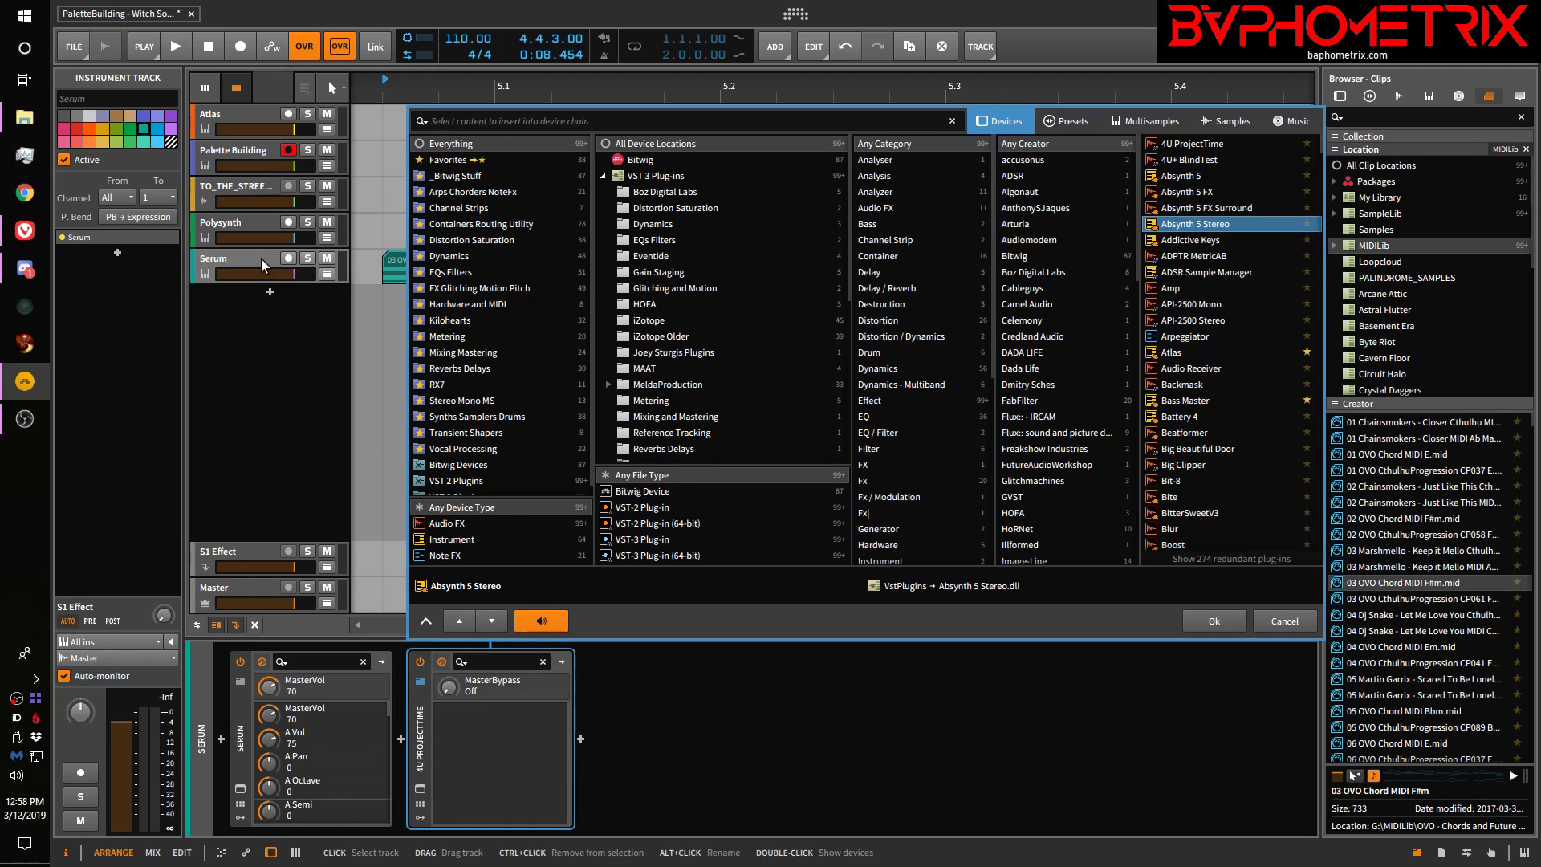
{"action": "key", "text": "Down"}
{"action": "key", "text": "Down"}
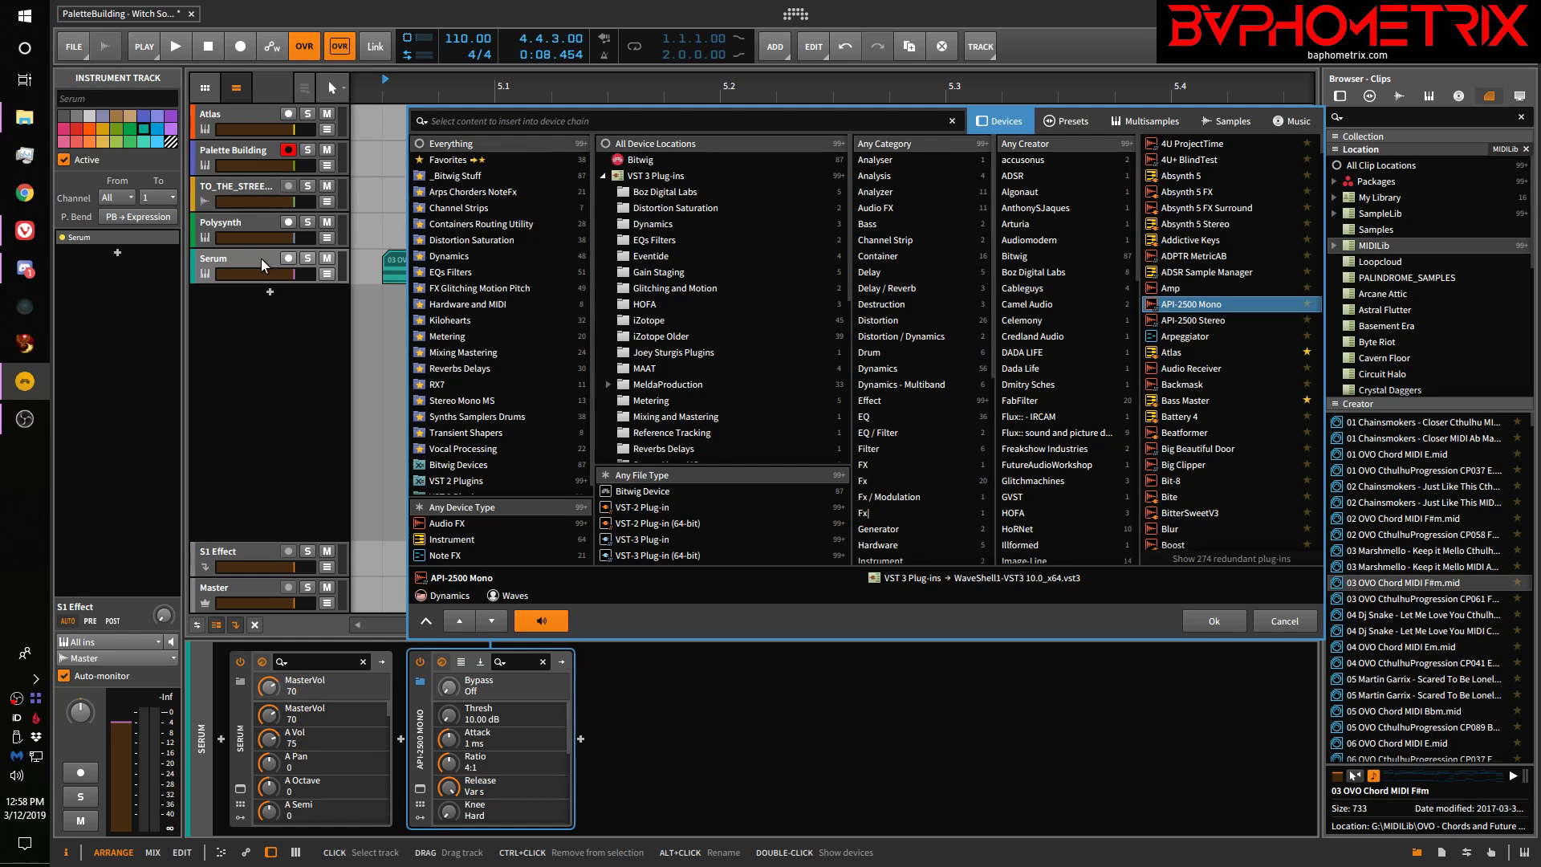
Search the insertable devices for "izotop" and audition iZotope BreakTweaker
{"action": "key", "text": "Tab"}
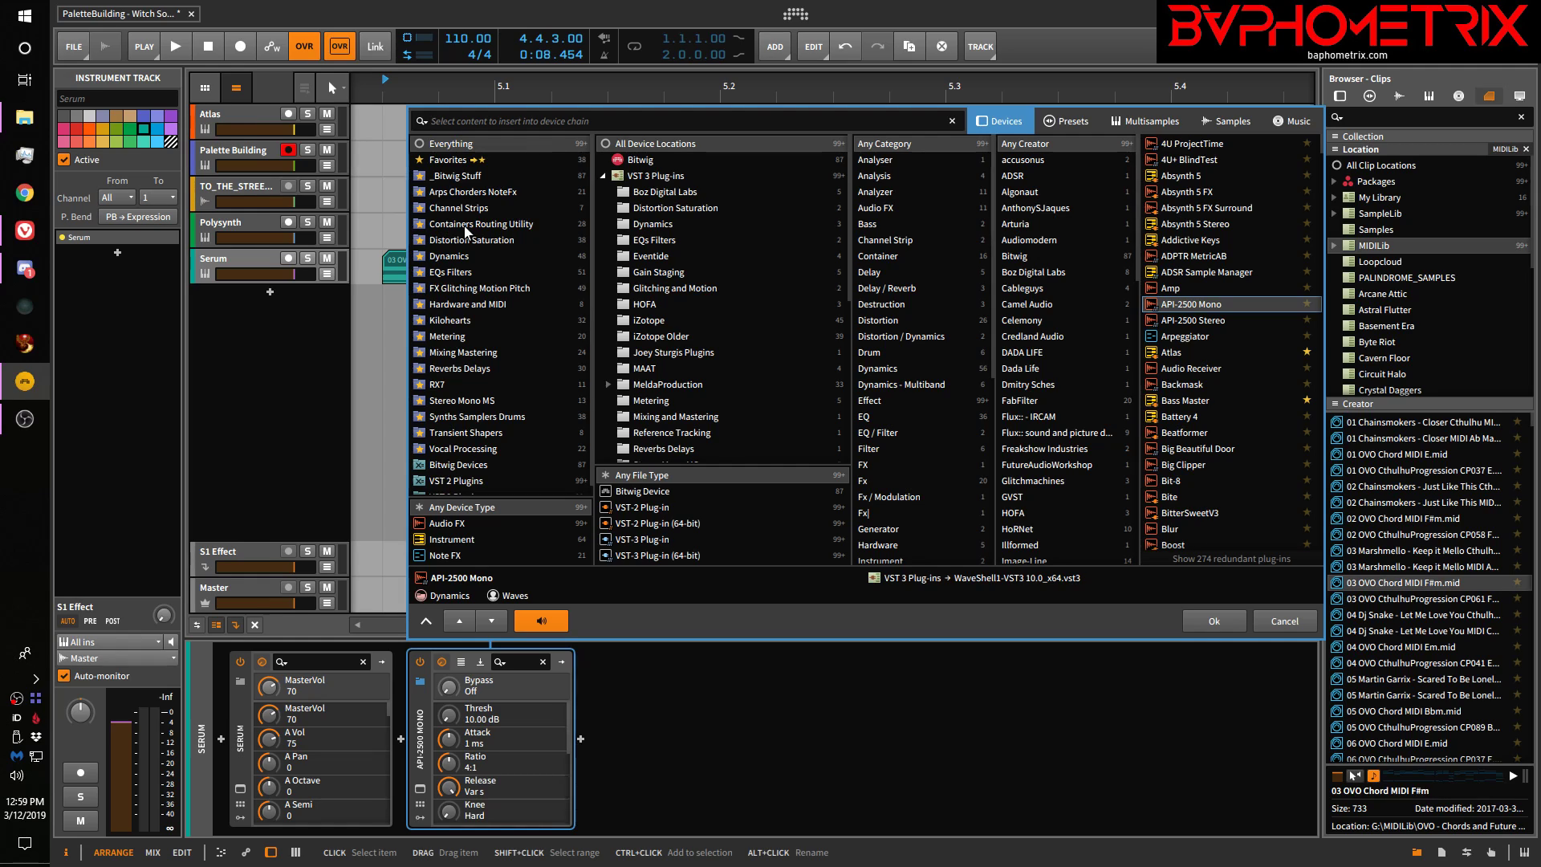
{"action": "type", "text": "izotop"}
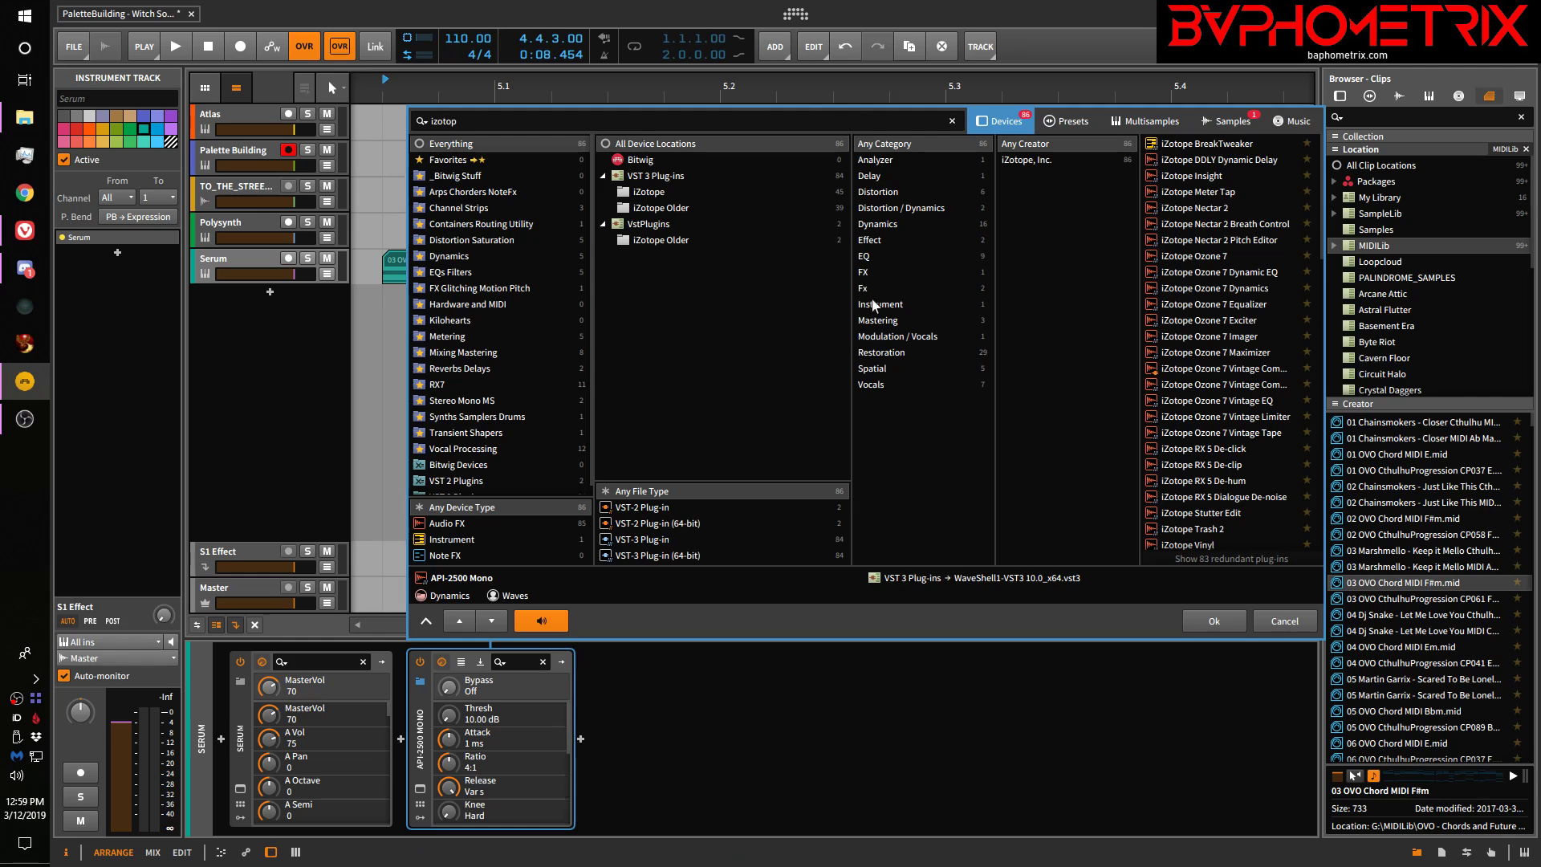
{"action": "key", "text": "Down"}
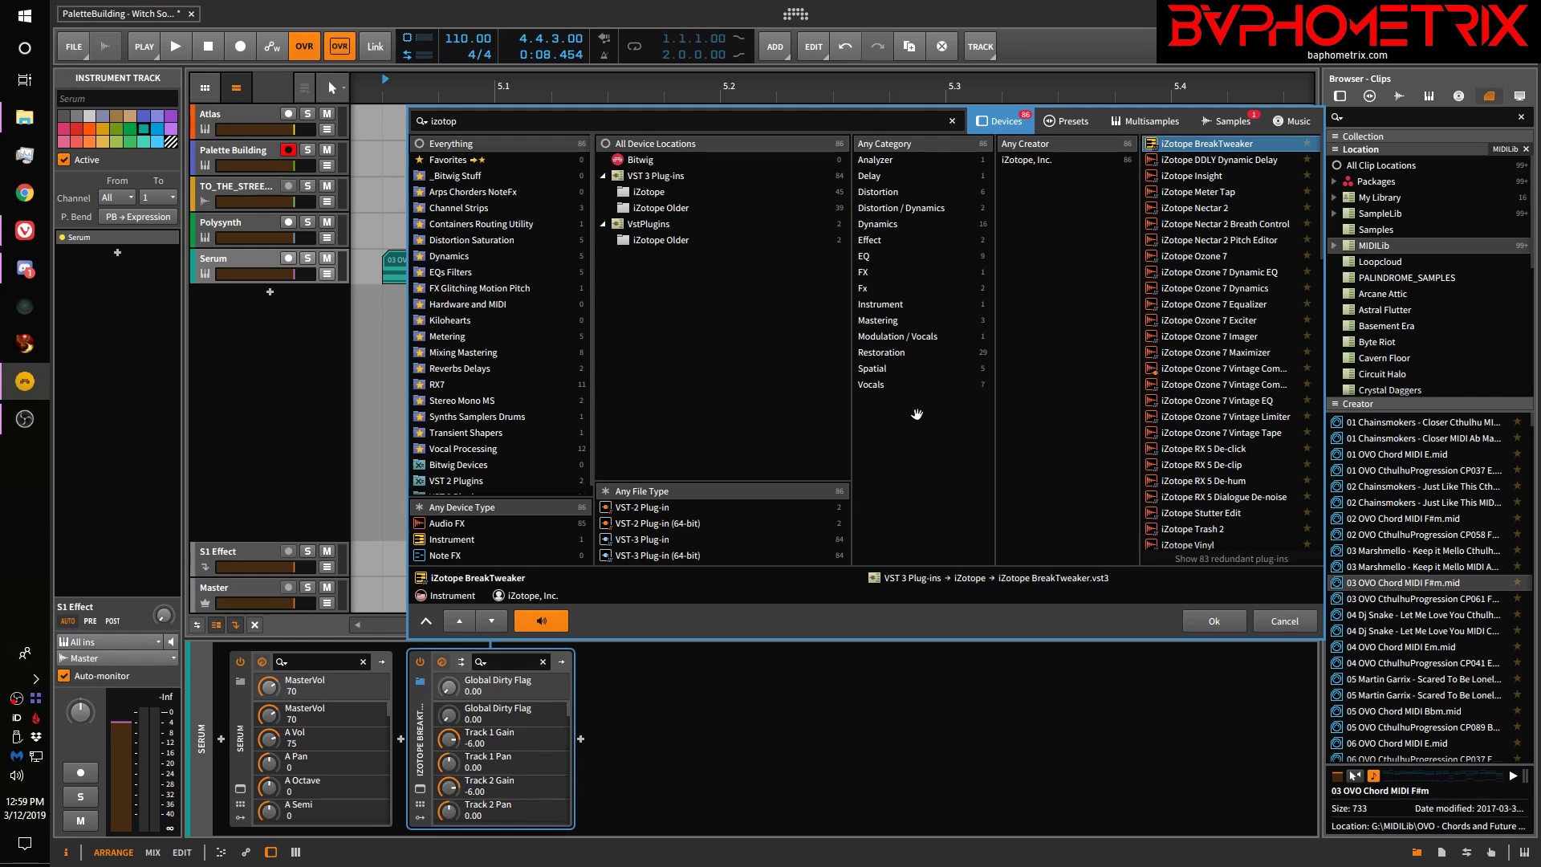
Step down through the iZotope devices to audition them and return to iZotope BreakTweaker
{"action": "key", "text": "Down"}
{"action": "key", "text": "Down"}
{"action": "key", "text": "Down"}
{"action": "key", "text": "Down"}
{"action": "key", "text": "Down"}
{"action": "key", "text": "Down"}
{"action": "key", "text": "Down"}
{"action": "key", "text": "Down"}
{"action": "key", "text": "Down"}
{"action": "key", "text": "Down"}
{"action": "key", "text": "Up"}
{"action": "key", "text": "Up"}
{"action": "key", "text": "Up"}
{"action": "key", "text": "Up"}
{"action": "key", "text": "Up"}
{"action": "key", "text": "Up"}
{"action": "key", "text": "Up"}
{"action": "key", "text": "Up"}
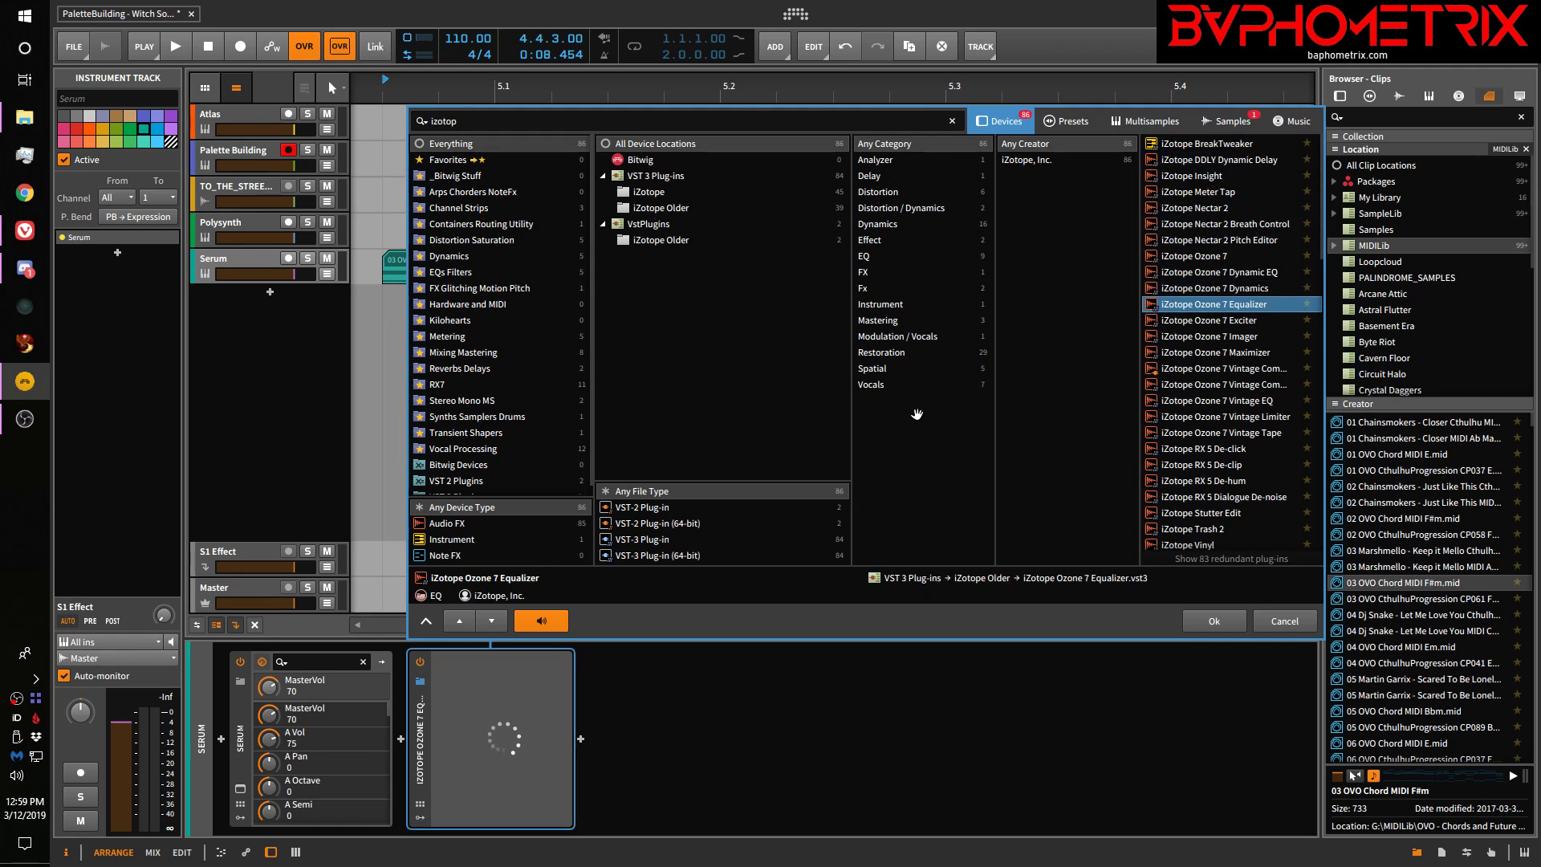
{"action": "key", "text": "Up"}
{"action": "key", "text": "Up"}
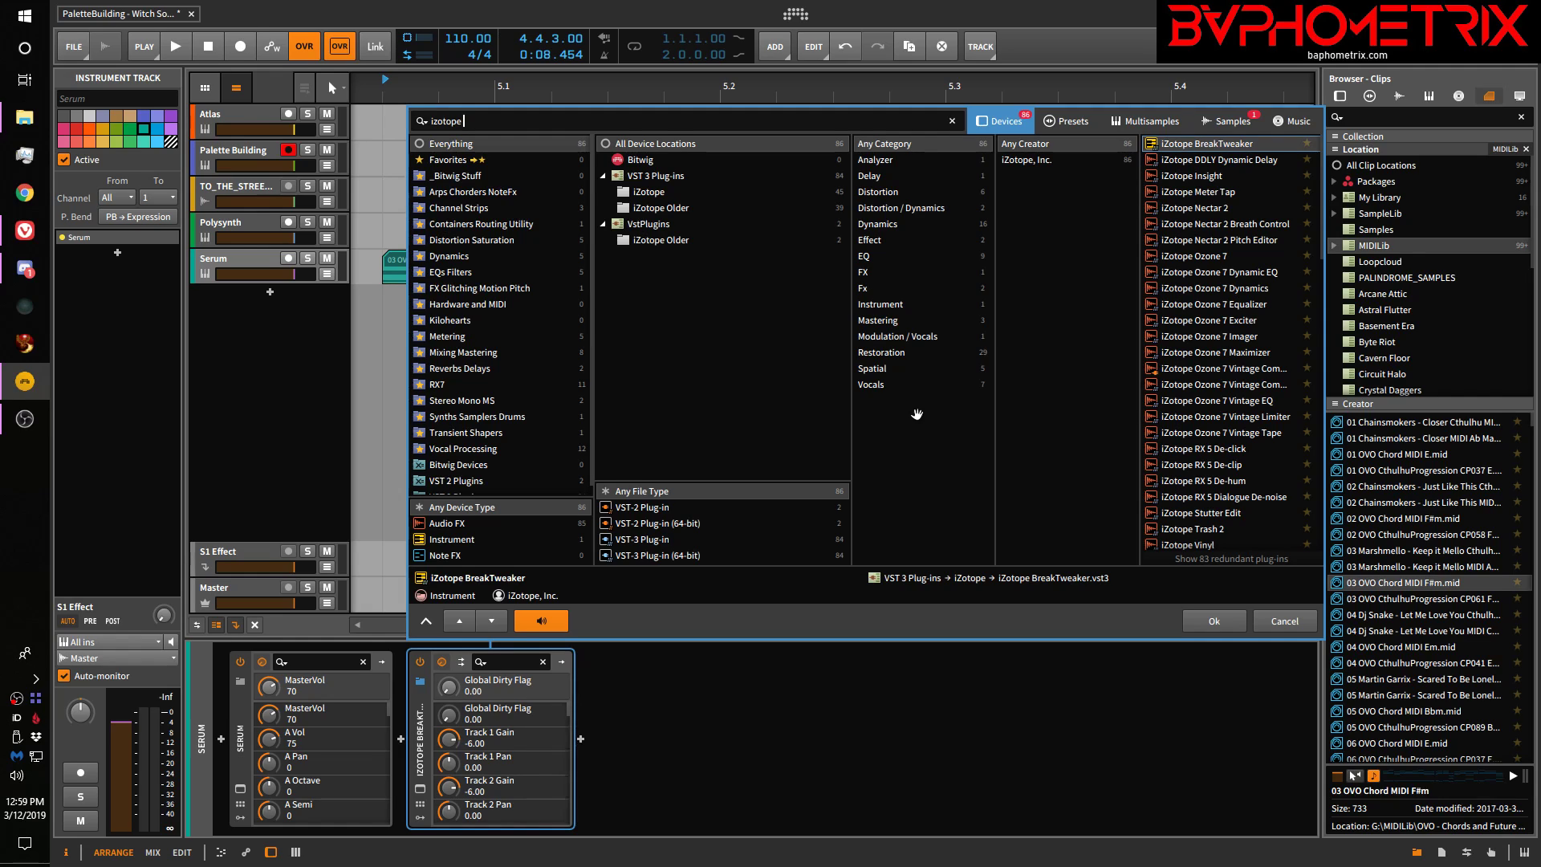
Narrow the iZotope device search with "stutt" to audition iZotope Stutter Edit, and remove the extra term
{"action": "type", "text": "stutt"}
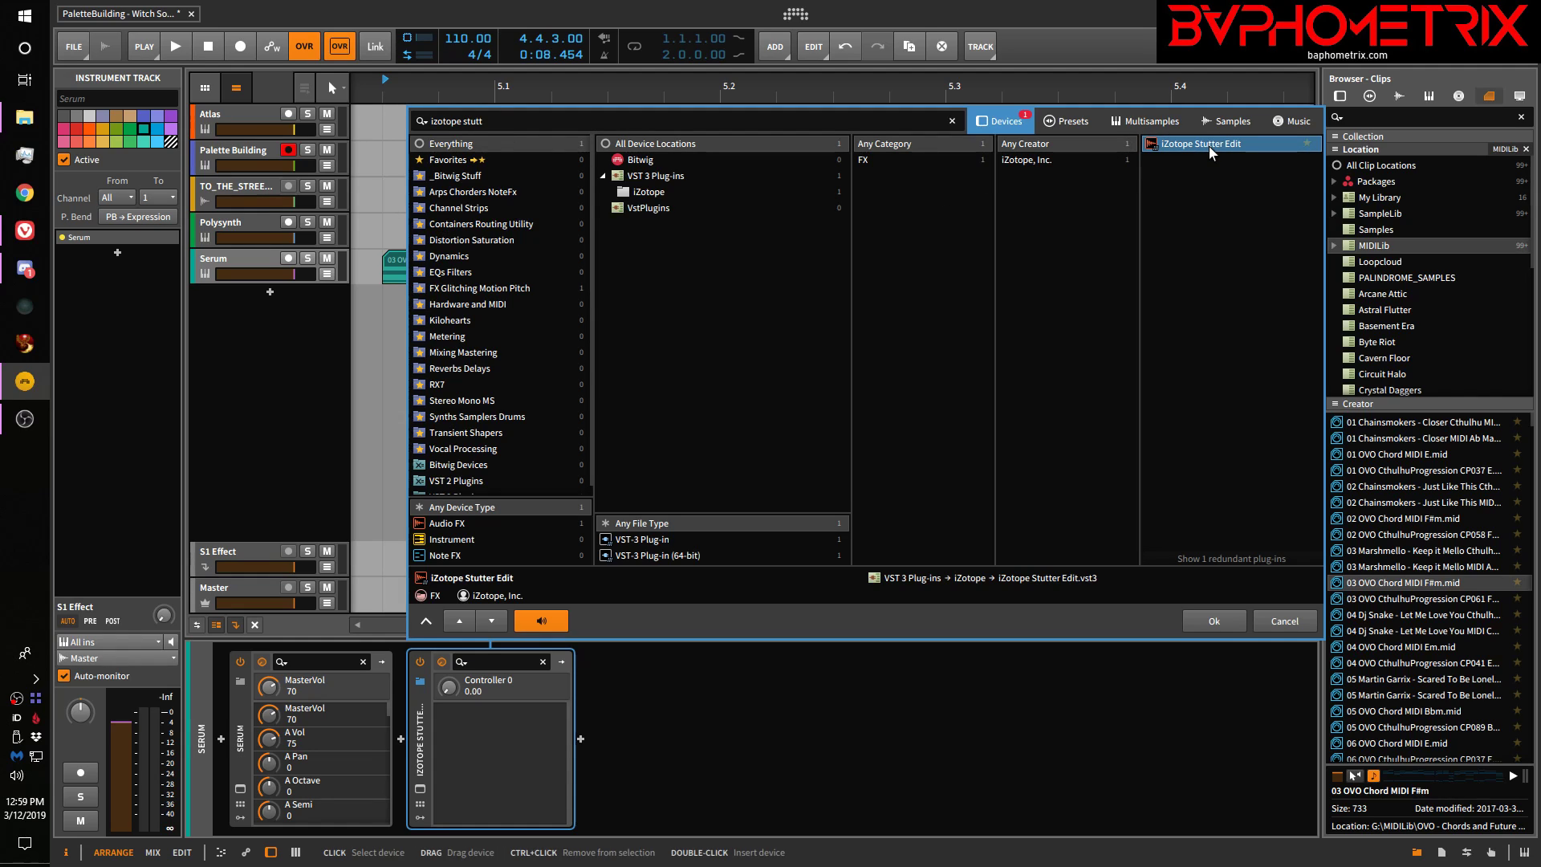
{"action": "key", "text": "BackSpace"}
{"action": "key", "text": "BackSpace"}
{"action": "key", "text": "BackSpace"}
{"action": "key", "text": "BackSpace"}
{"action": "key", "text": "BackSpace"}
{"action": "key", "text": "BackSpace"}
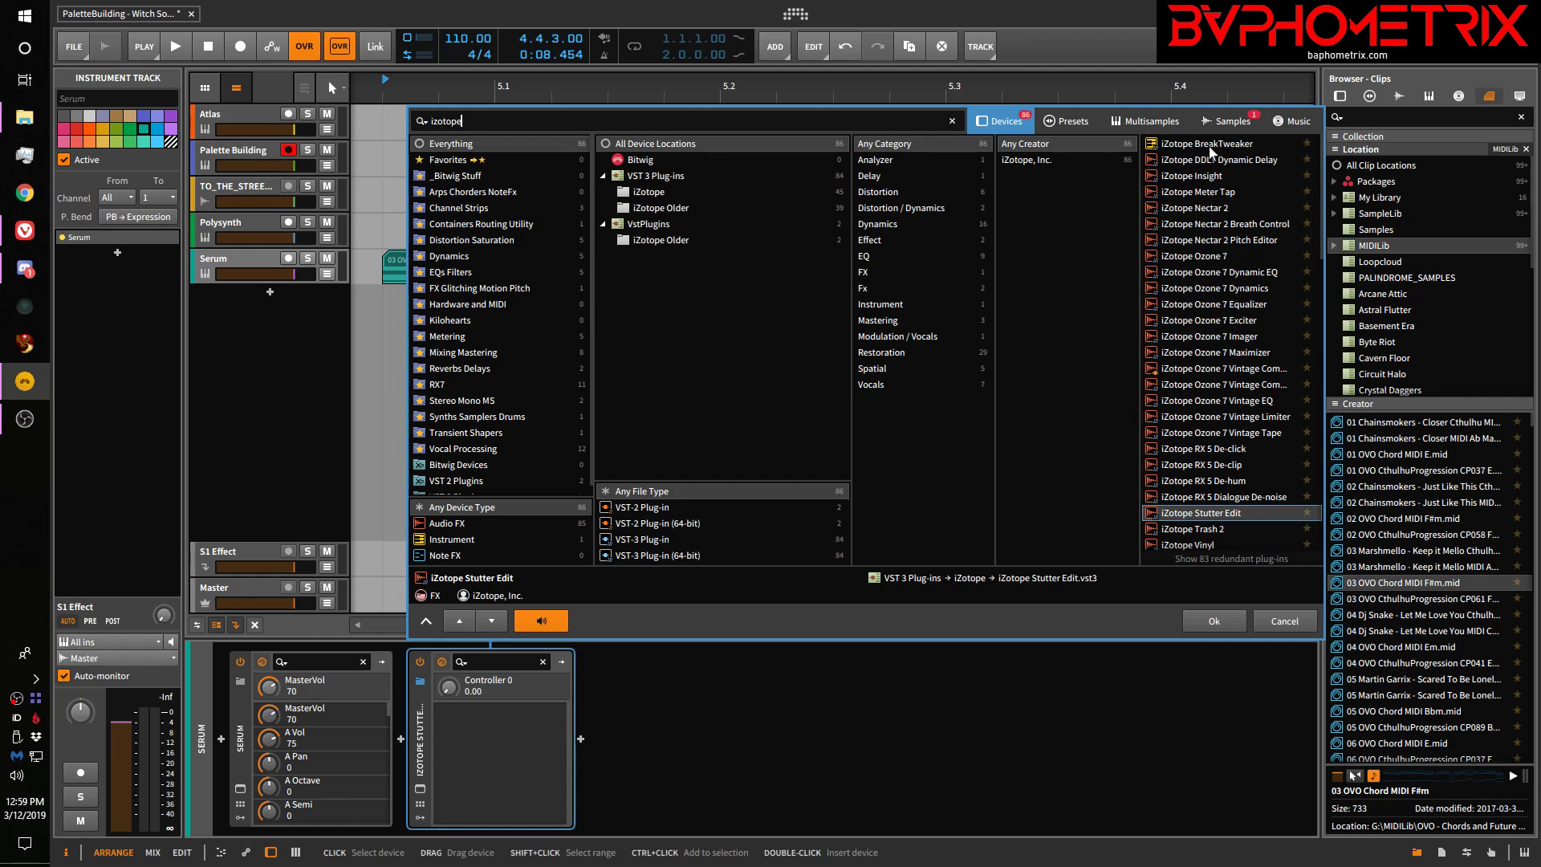
Narrow the iZotope device search with "tona" and audition Tonal Balance Control
{"action": "type", "text": "to"}
{"action": "key", "text": "BackSpace"}
{"action": "type", "text": "tona"}
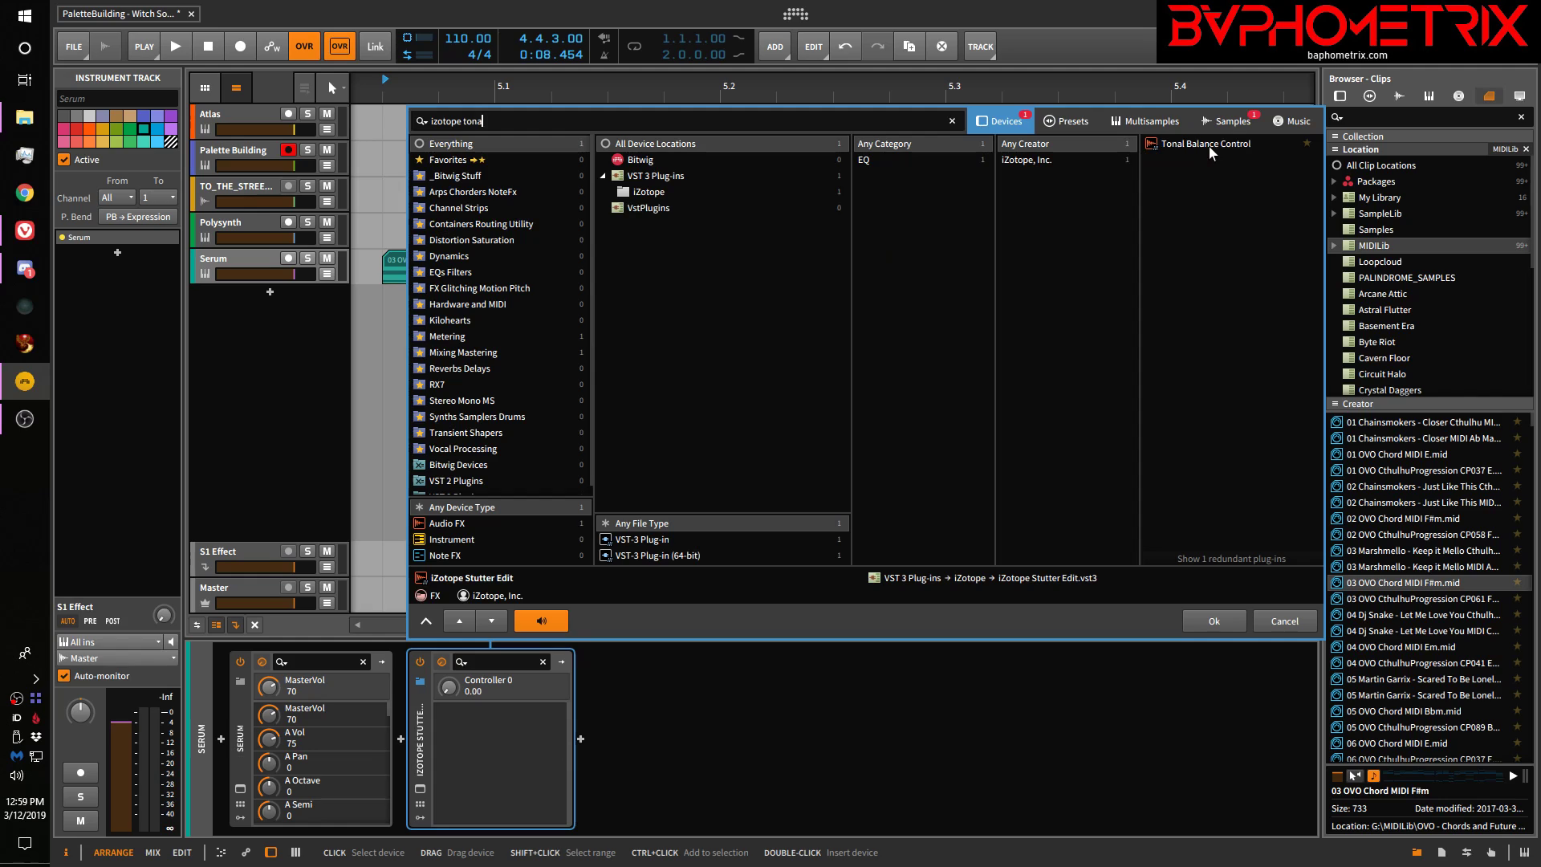
{"action": "left_click", "coordinate": [1210, 147]}
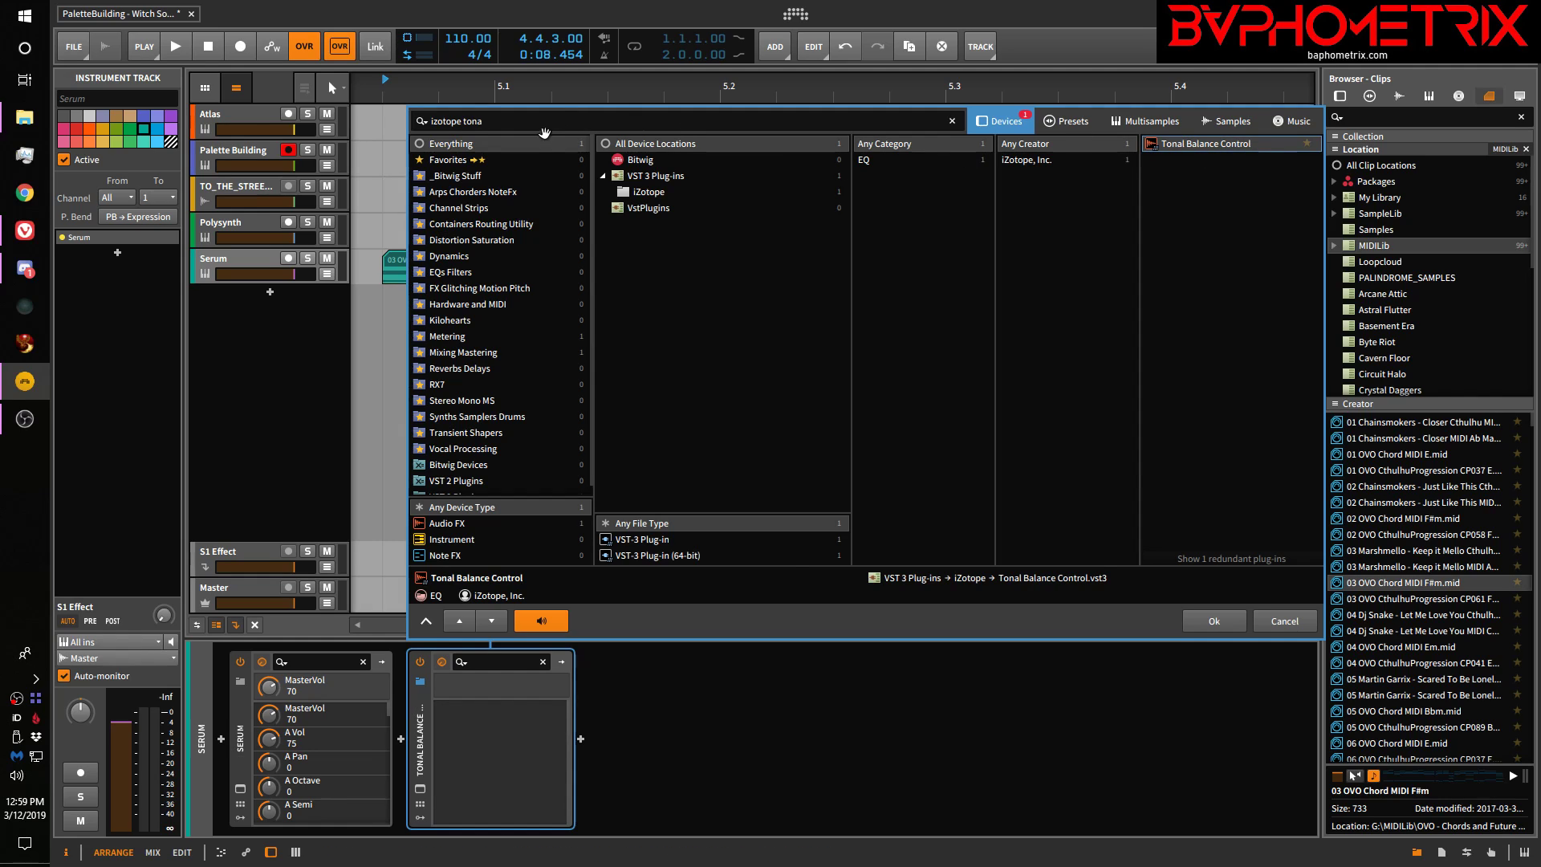
Replace the whole device search text with "soundt" to find the Soundtoys devices
{"action": "key", "text": "shift+Left"}
{"action": "key", "text": "shift+Left"}
{"action": "key", "text": "shift+Left"}
{"action": "key", "text": "shift+Left"}
{"action": "key", "text": "shift+Left"}
{"action": "key", "text": "shift+Left"}
{"action": "key", "text": "shift+Left"}
{"action": "key", "text": "shift+Left"}
{"action": "key", "text": "shift+Left"}
{"action": "key", "text": "shift+Left"}
{"action": "key", "text": "shift+Left"}
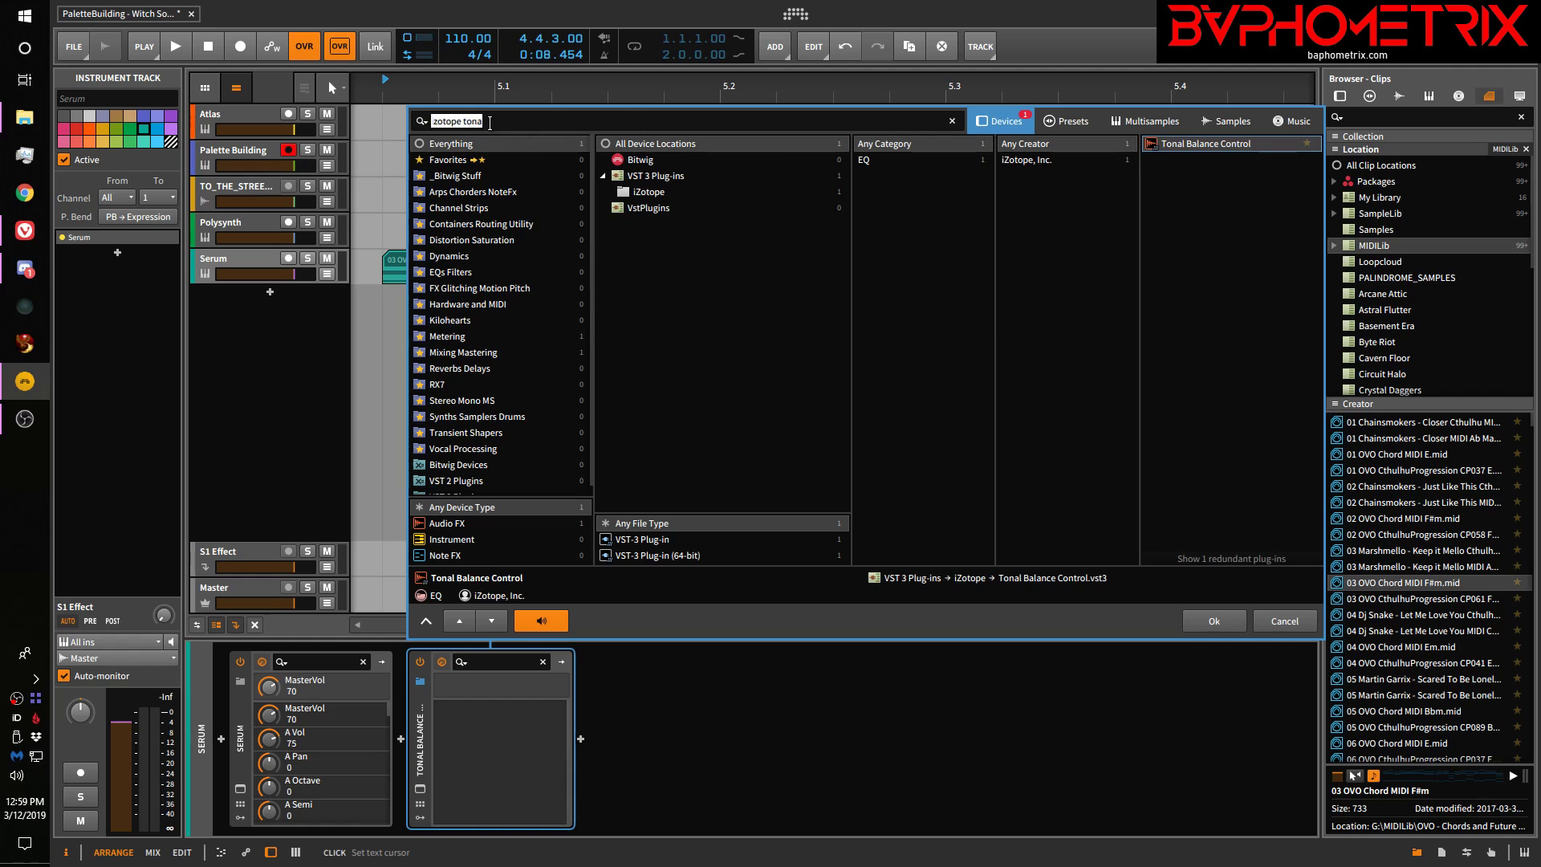
{"action": "key", "text": "shift+Left"}
{"action": "left_click", "coordinate": [490, 122]}
{"action": "key", "text": "BackSpace"}
{"action": "key", "text": "BackSpace"}
{"action": "key", "text": "BackSpace"}
{"action": "key", "text": "BackSpace"}
{"action": "key", "text": "BackSpace"}
{"action": "key", "text": "BackSpace"}
{"action": "key", "text": "BackSpace"}
{"action": "key", "text": "BackSpace"}
{"action": "key", "text": "BackSpace"}
{"action": "key", "text": "BackSpace"}
{"action": "key", "text": "BackSpace"}
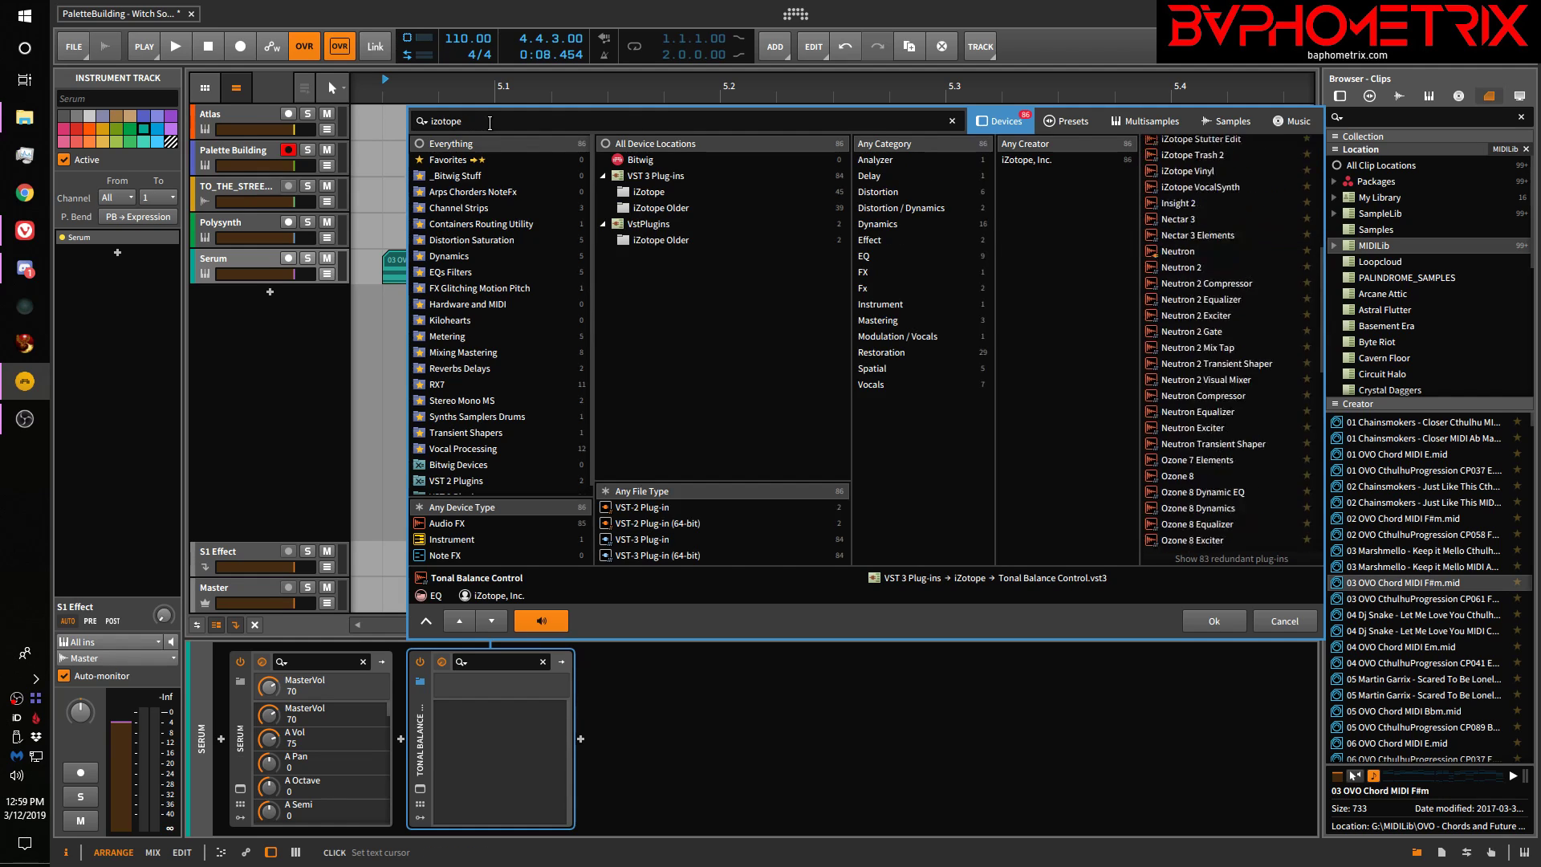
{"action": "key", "text": "BackSpace"}
{"action": "type", "text": "sou"}
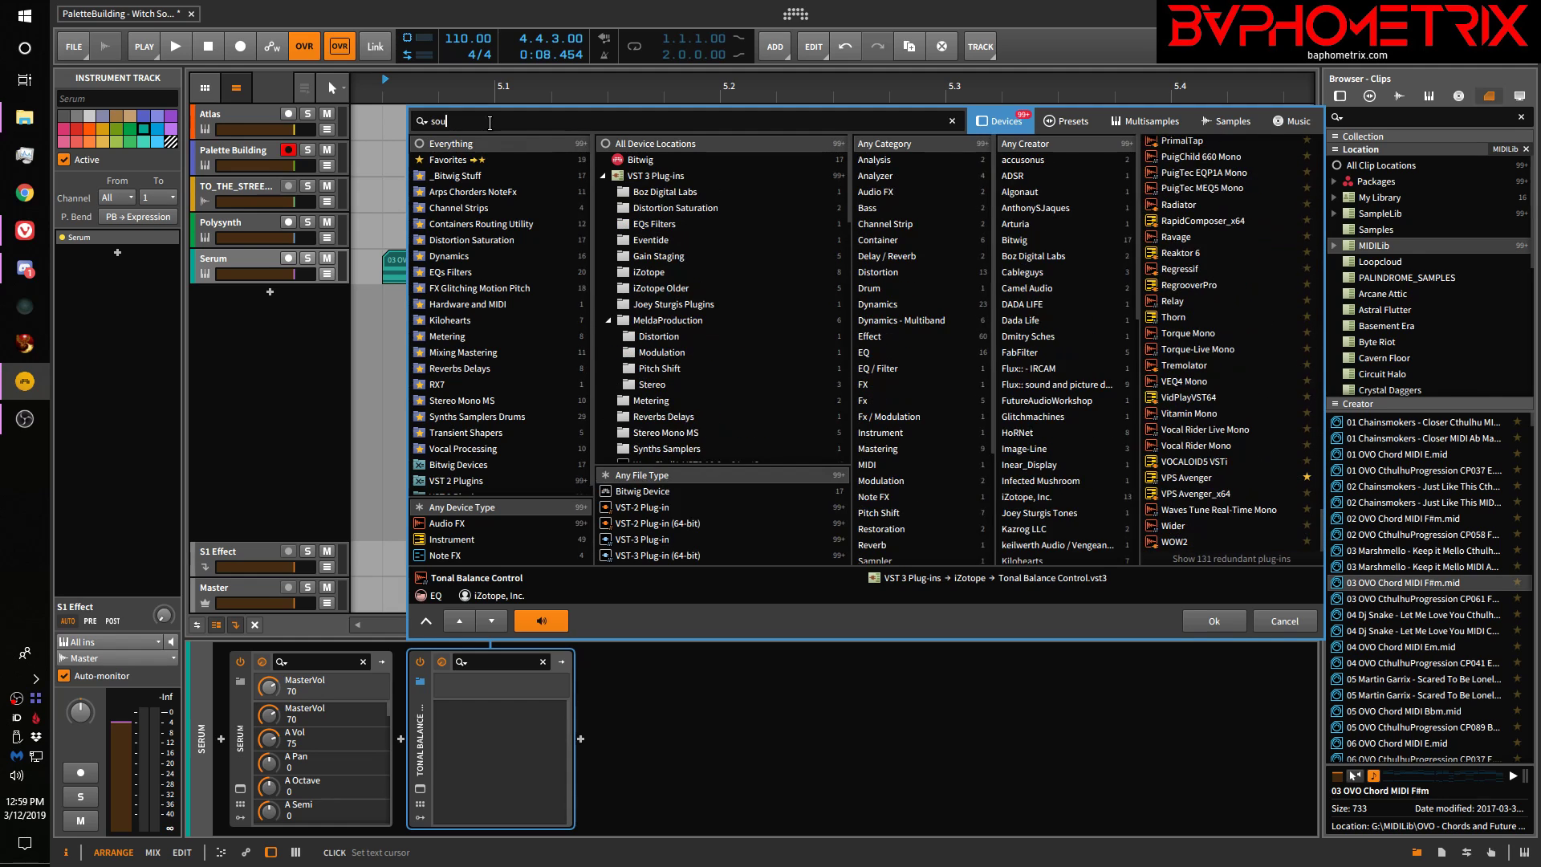
{"action": "type", "text": "ndt"}
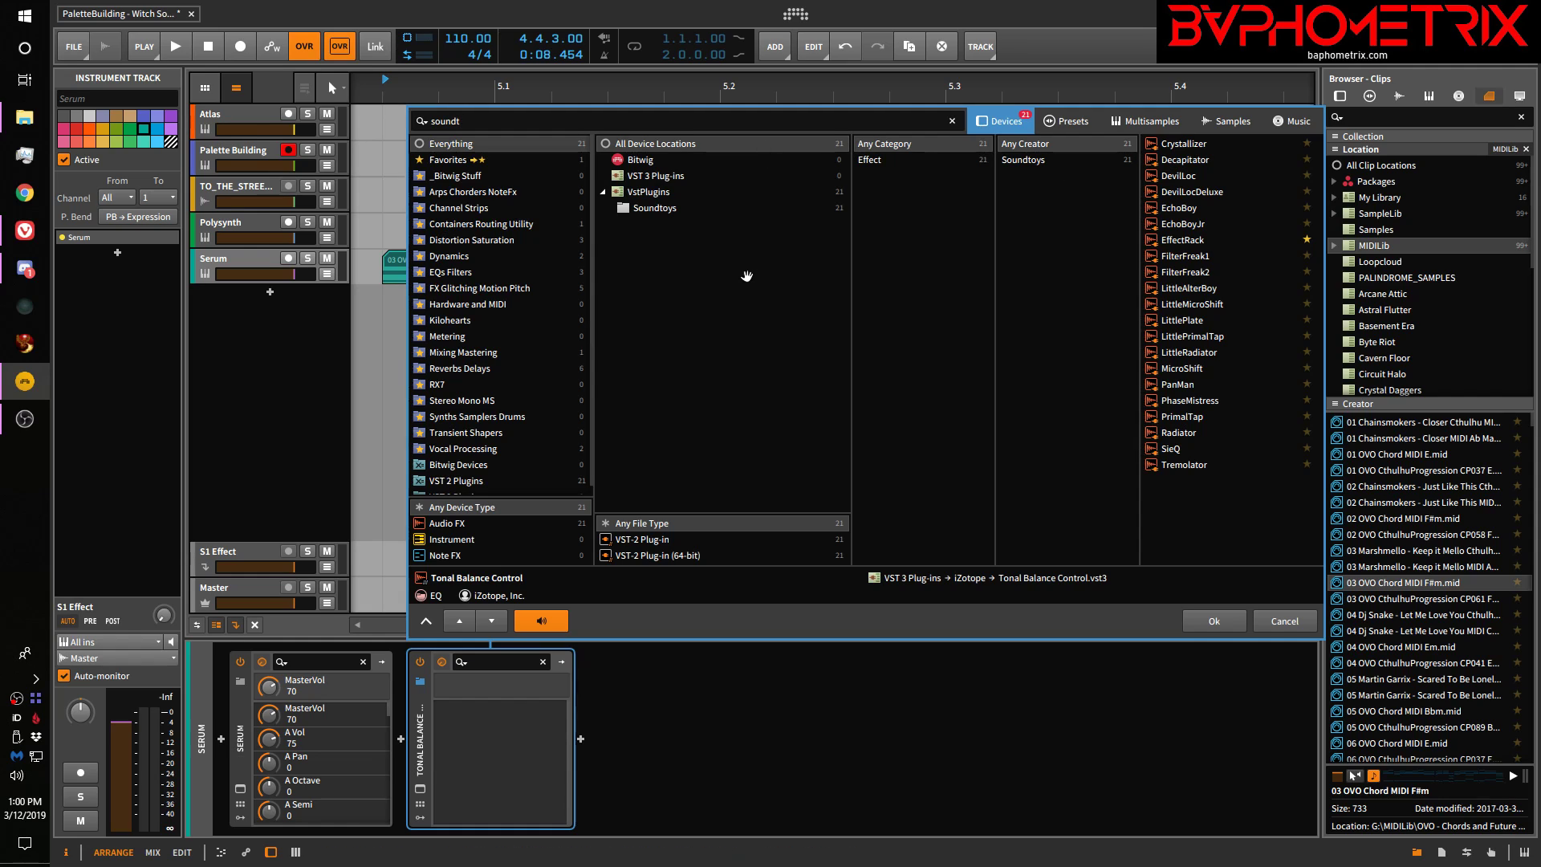
Audition the Soundtoys devices down the list, insert EchoBoy after Serum and close its plug-in window
{"action": "key", "text": "Down"}
{"action": "key", "text": "Down"}
{"action": "key", "text": "Down"}
{"action": "key", "text": "Down"}
{"action": "key", "text": "Down"}
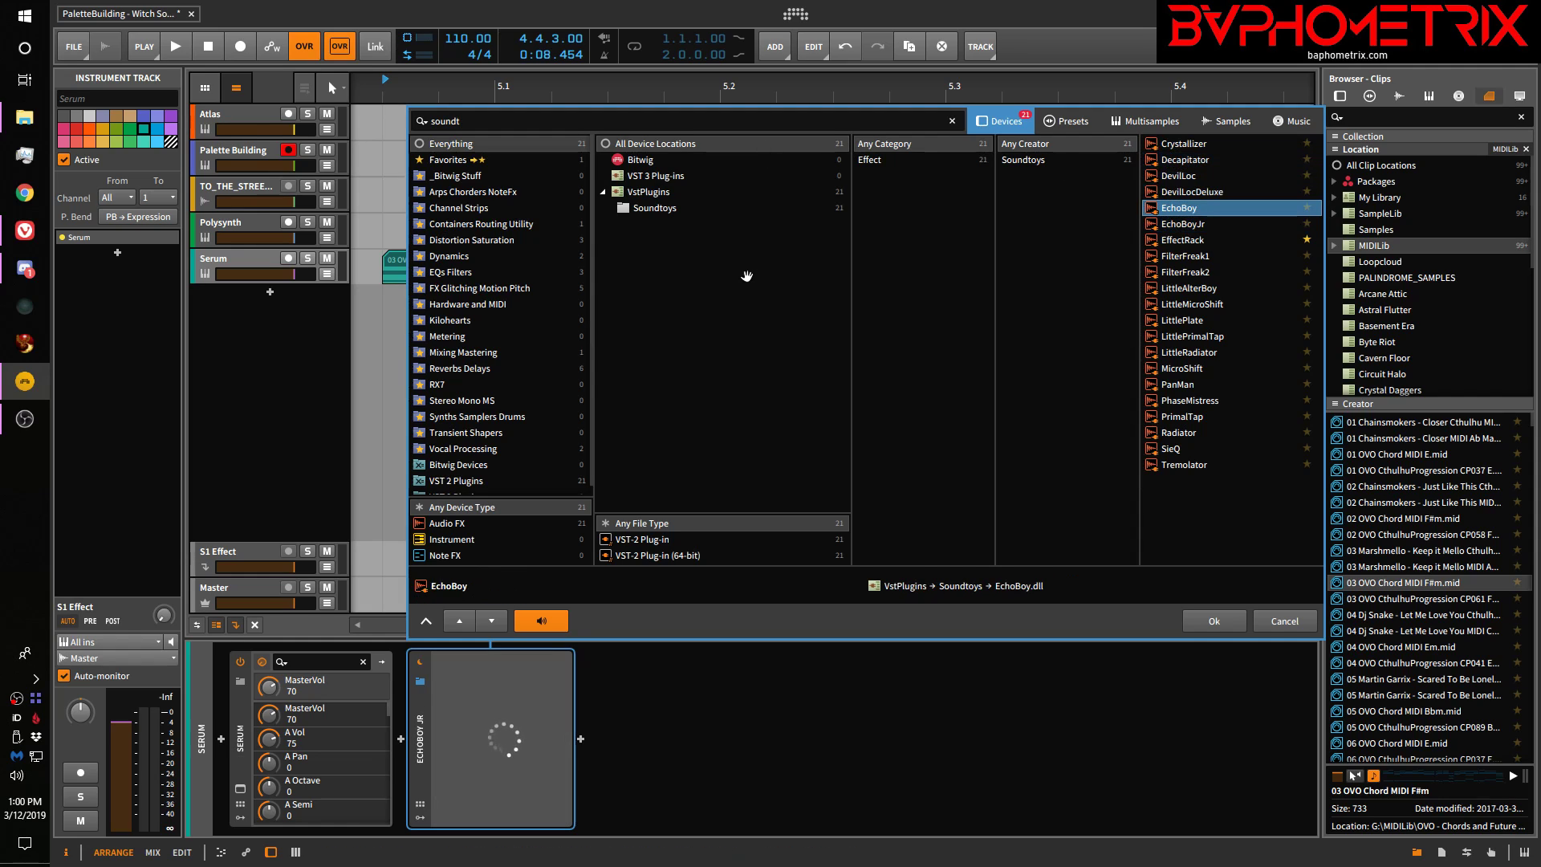
{"action": "key", "text": "Return"}
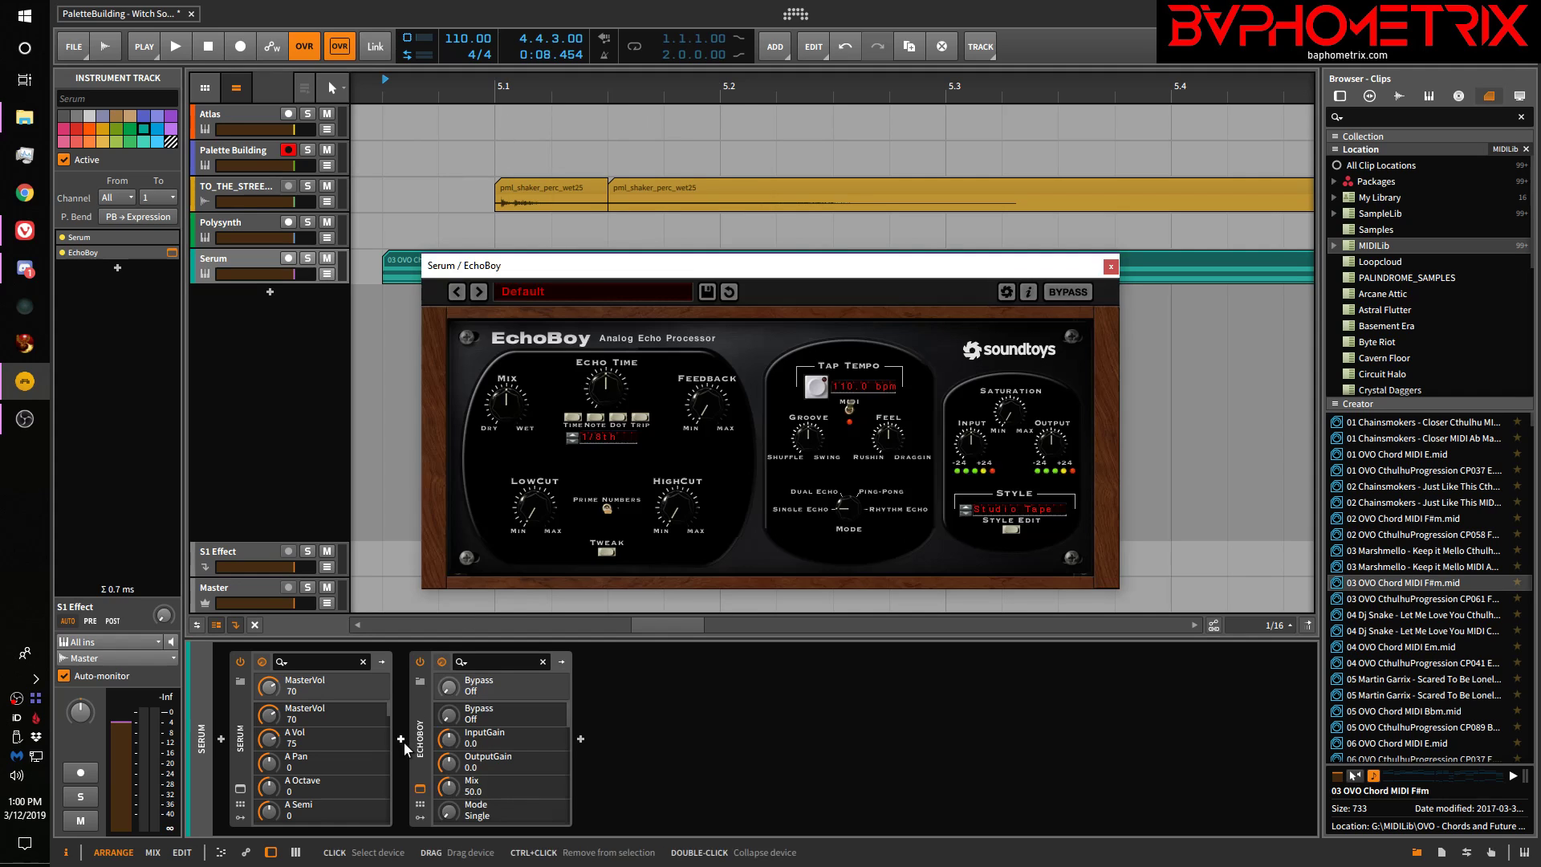
{"action": "left_click", "coordinate": [1111, 266]}
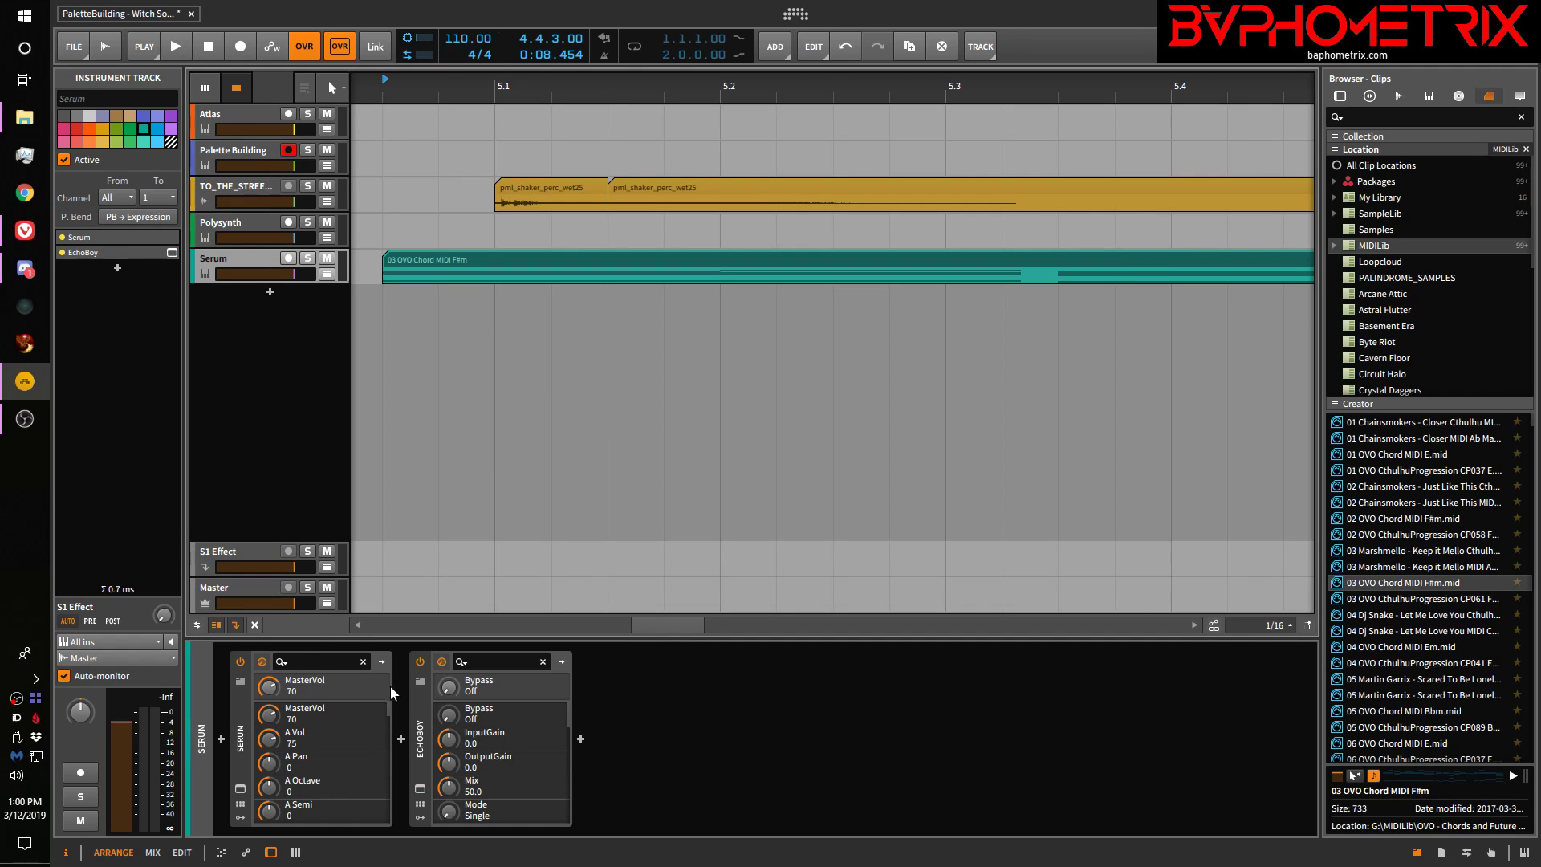
Browse for replacement content for the Polysynth device and audition its presets down and back up to Acid Macro Arp 1
{"action": "left_click", "coordinate": [247, 215]}
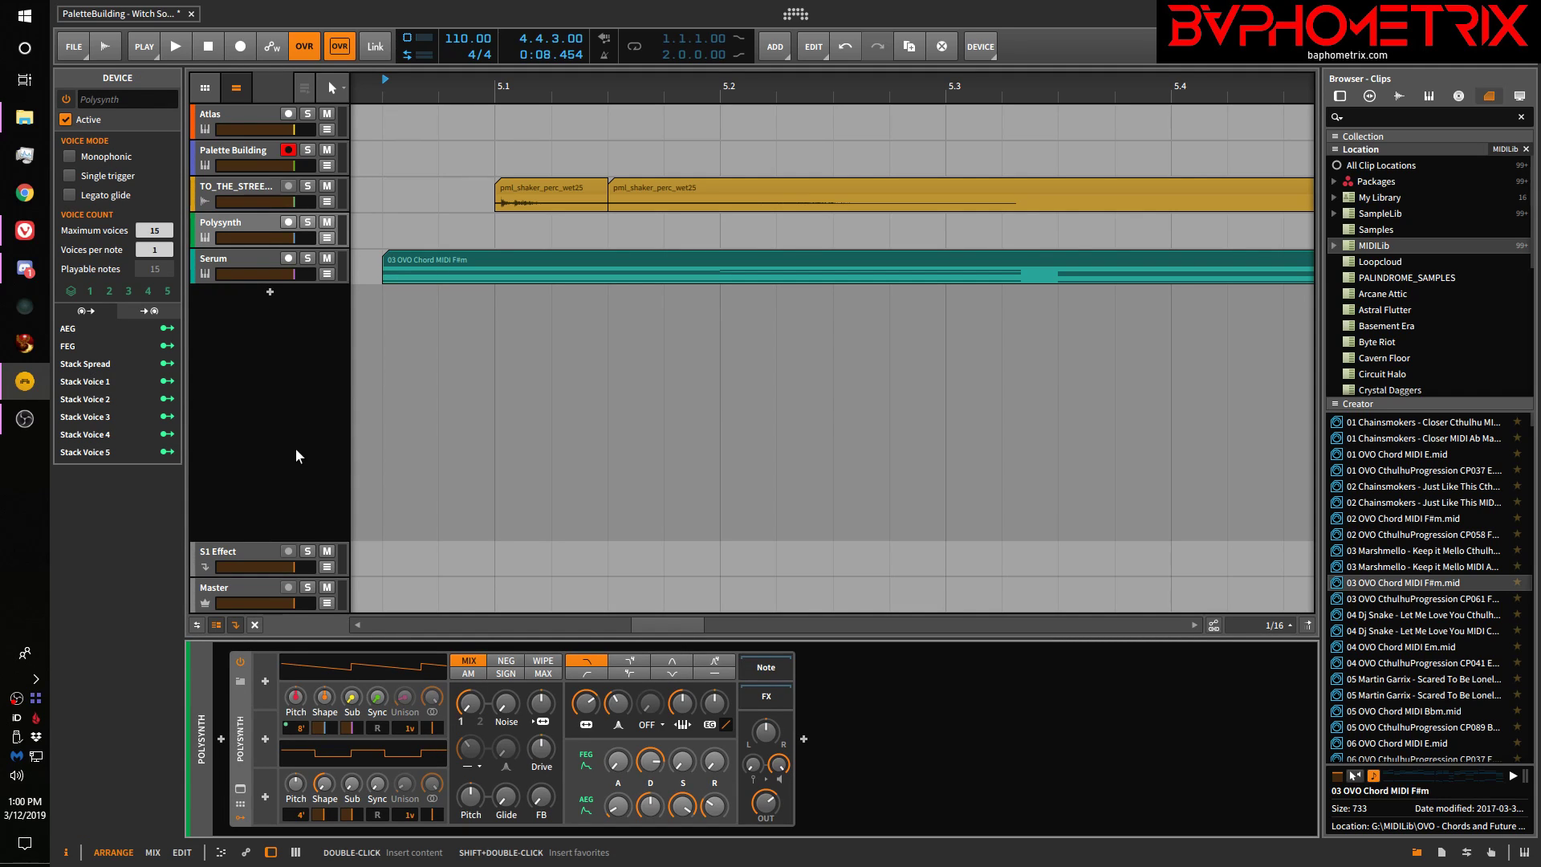
{"action": "double_click", "coordinate": [296, 450]}
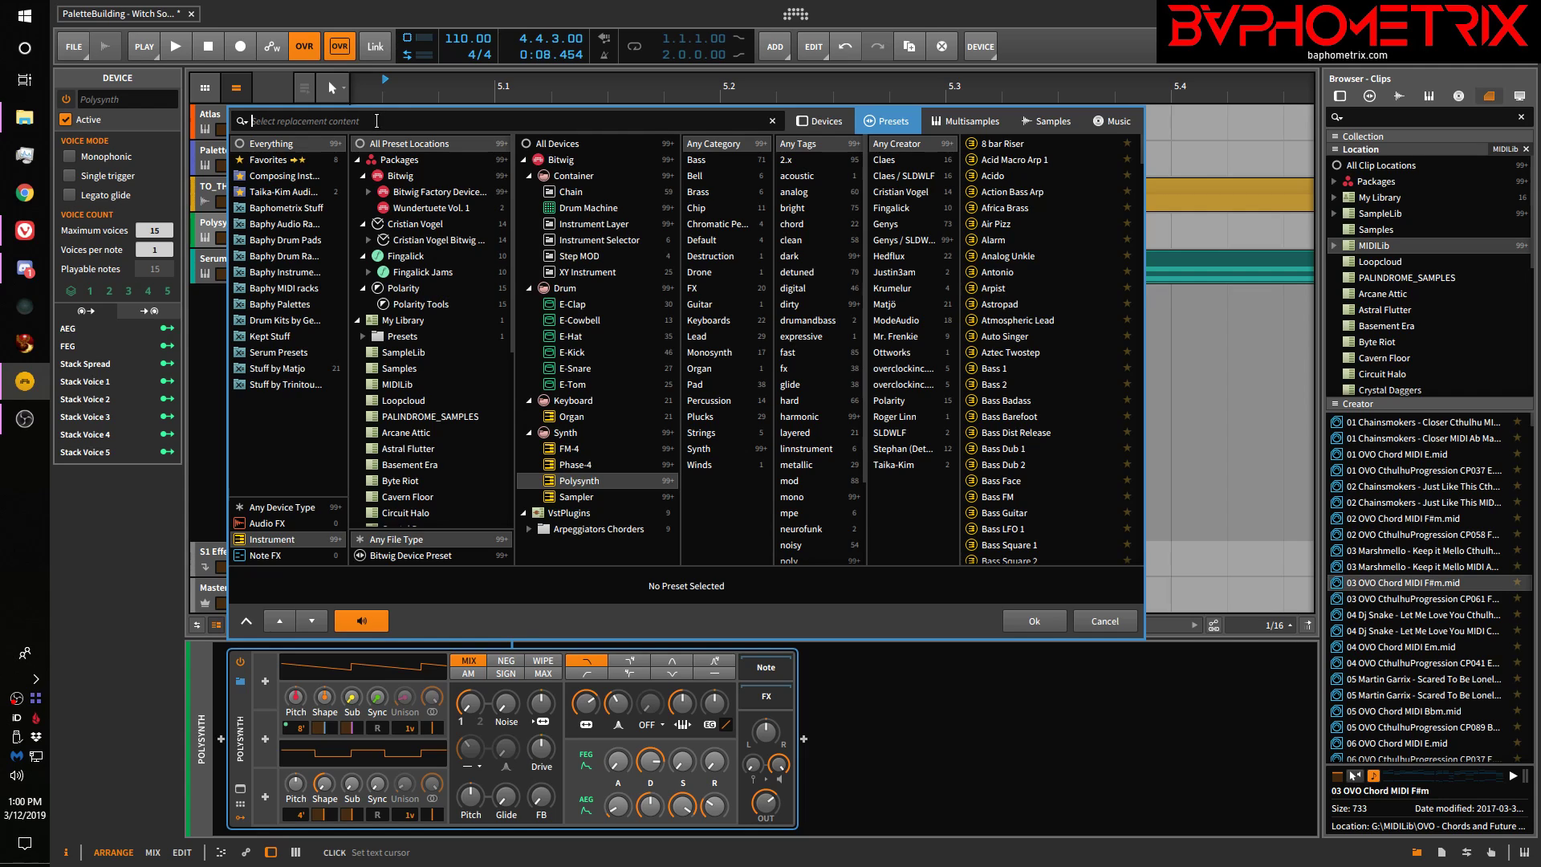
{"action": "key", "text": "Down"}
{"action": "key", "text": "Down"}
{"action": "key", "text": "Down"}
{"action": "key", "text": "Down"}
{"action": "key", "text": "Down"}
{"action": "key", "text": "Down"}
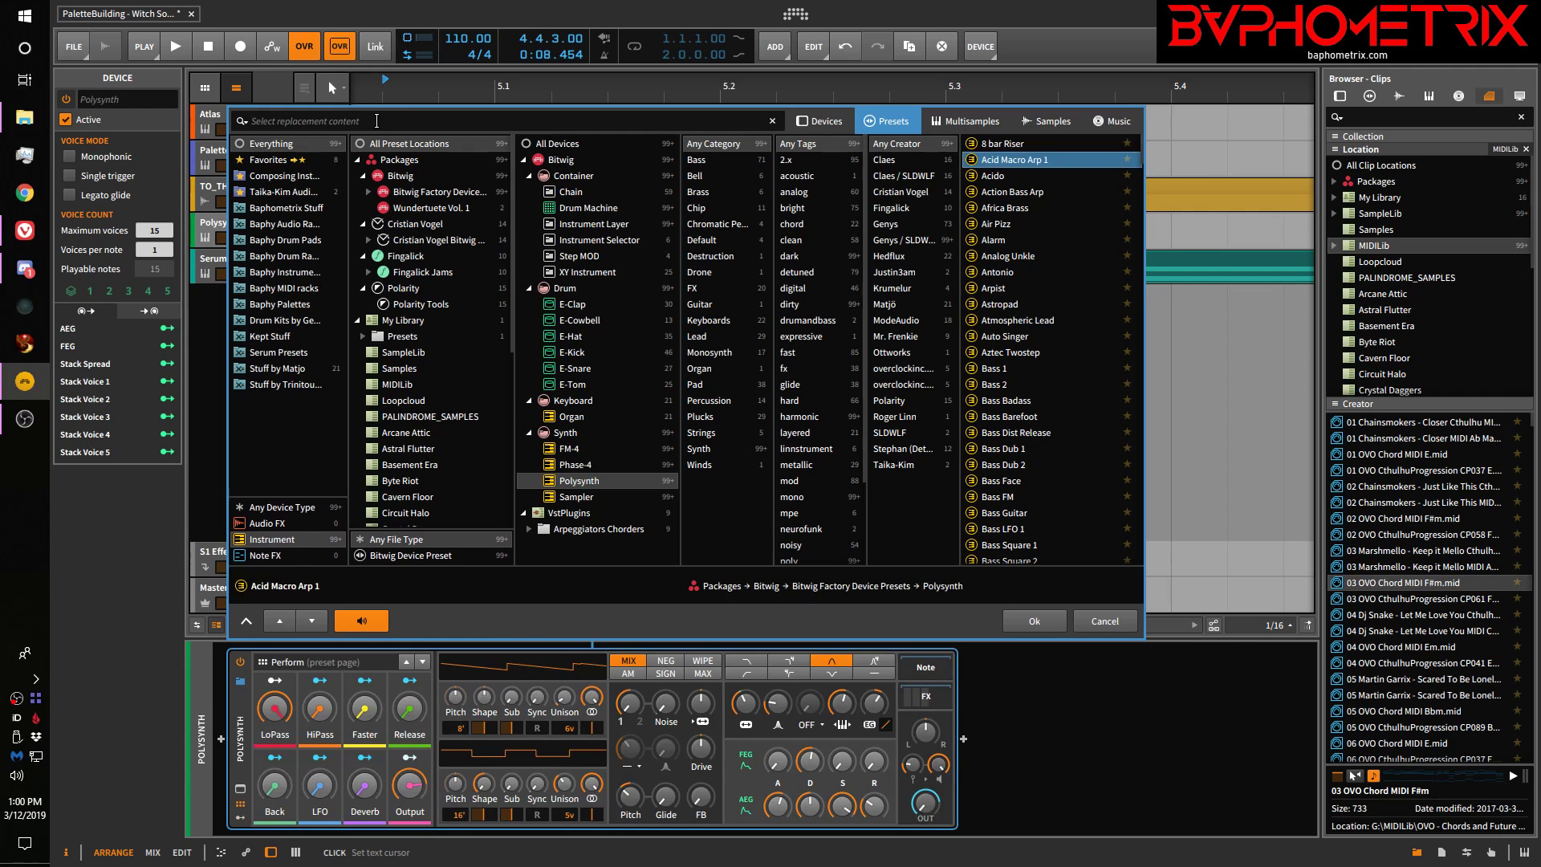
{"action": "key", "text": "Up"}
{"action": "key", "text": "Up"}
{"action": "key", "text": "Up"}
{"action": "key", "text": "Up"}
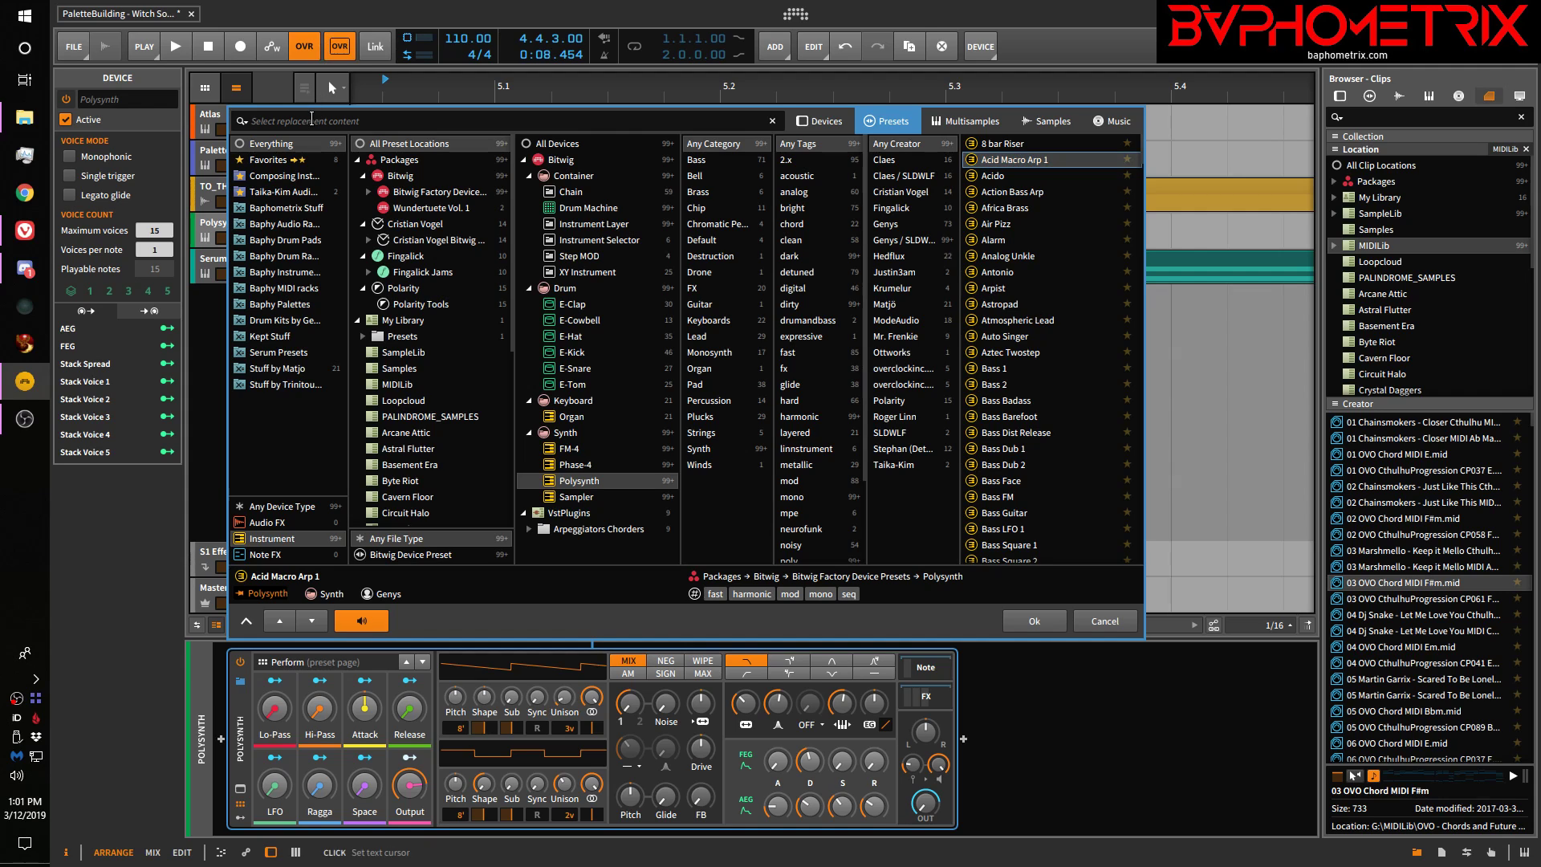
Search the replacement content for "bass", compare the device and preset results, and audition the Bass 2 preset
{"action": "type", "text": "bass"}
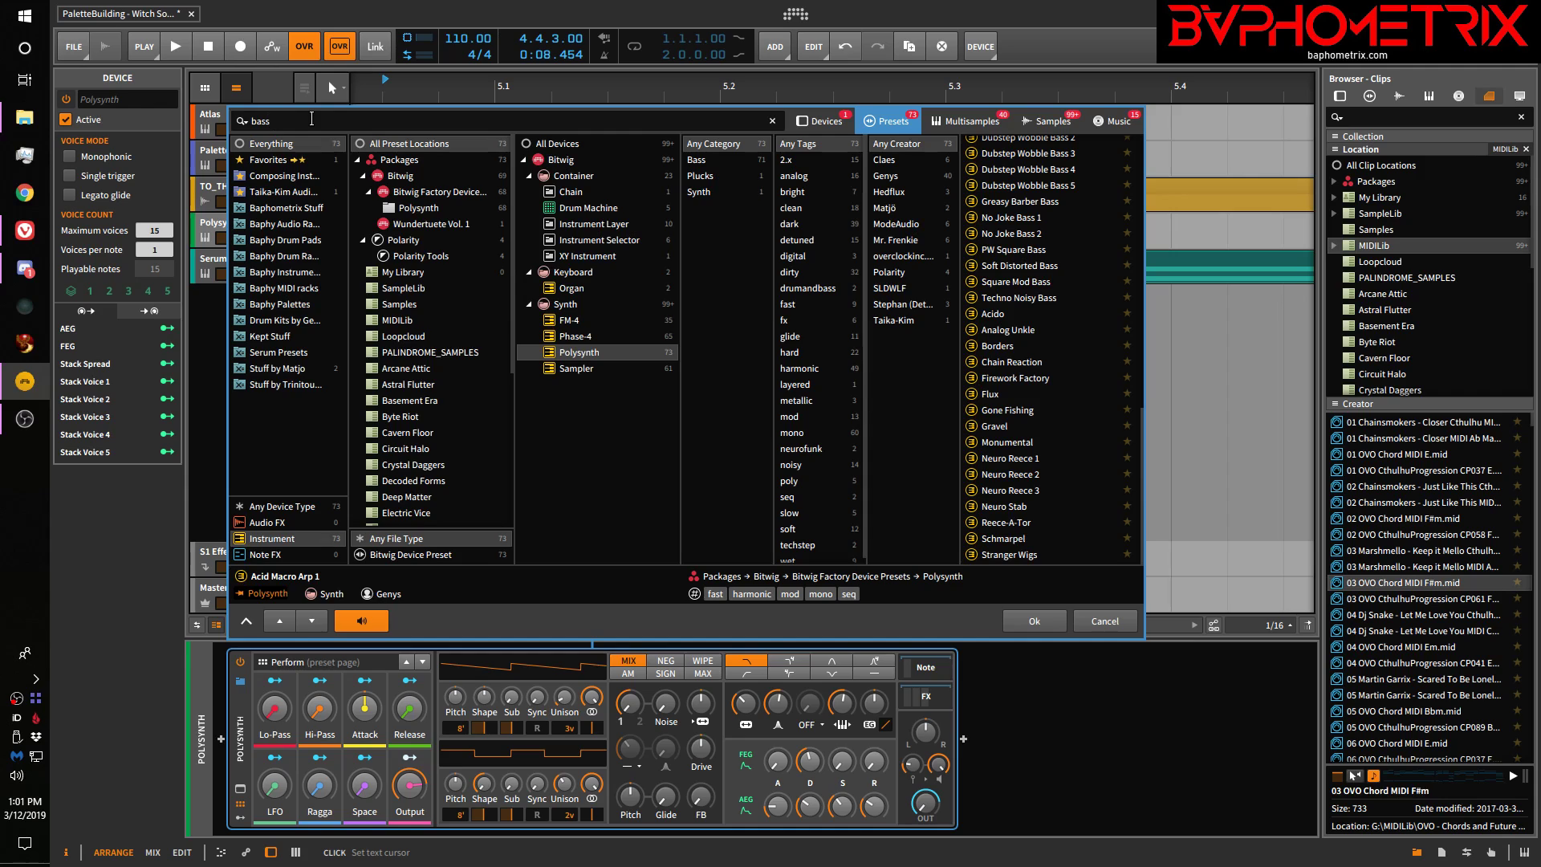
{"action": "left_click", "coordinate": [812, 122]}
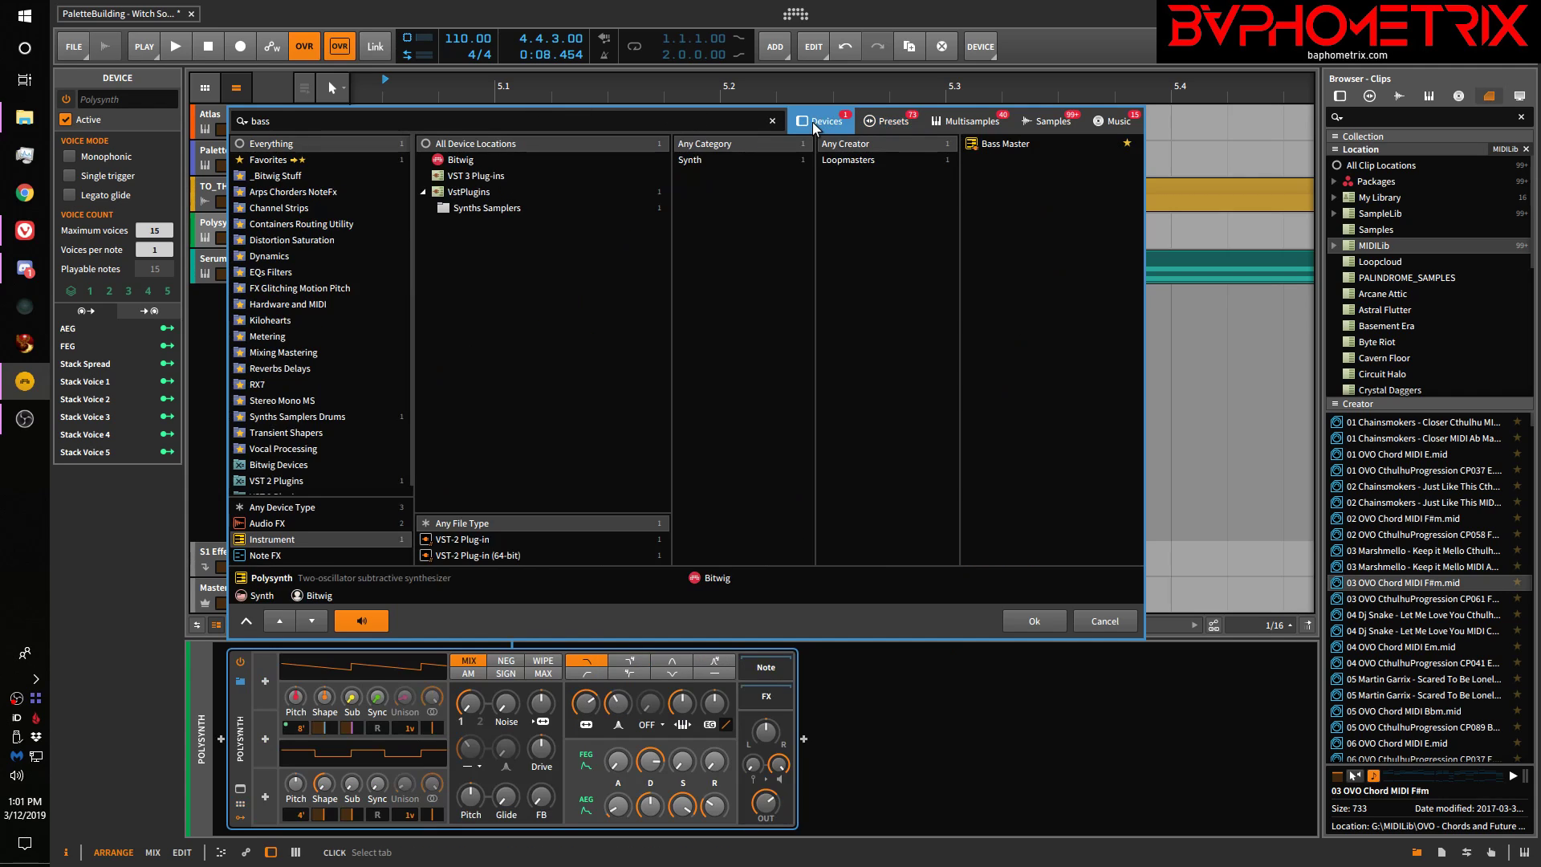
{"action": "left_click", "coordinate": [899, 122]}
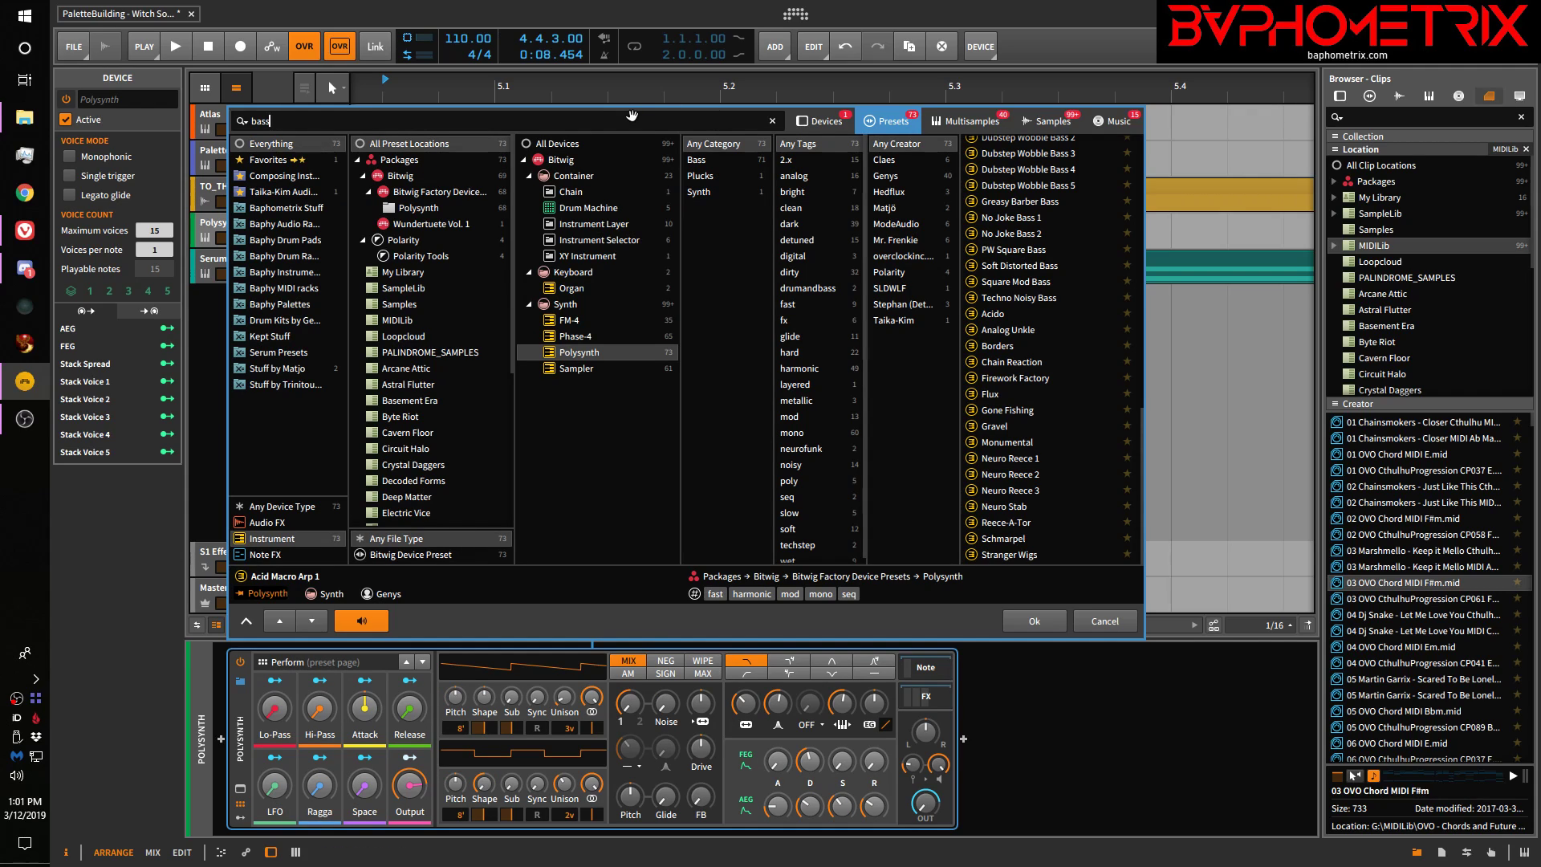
{"action": "key", "text": "Down"}
{"action": "key", "text": "Down"}
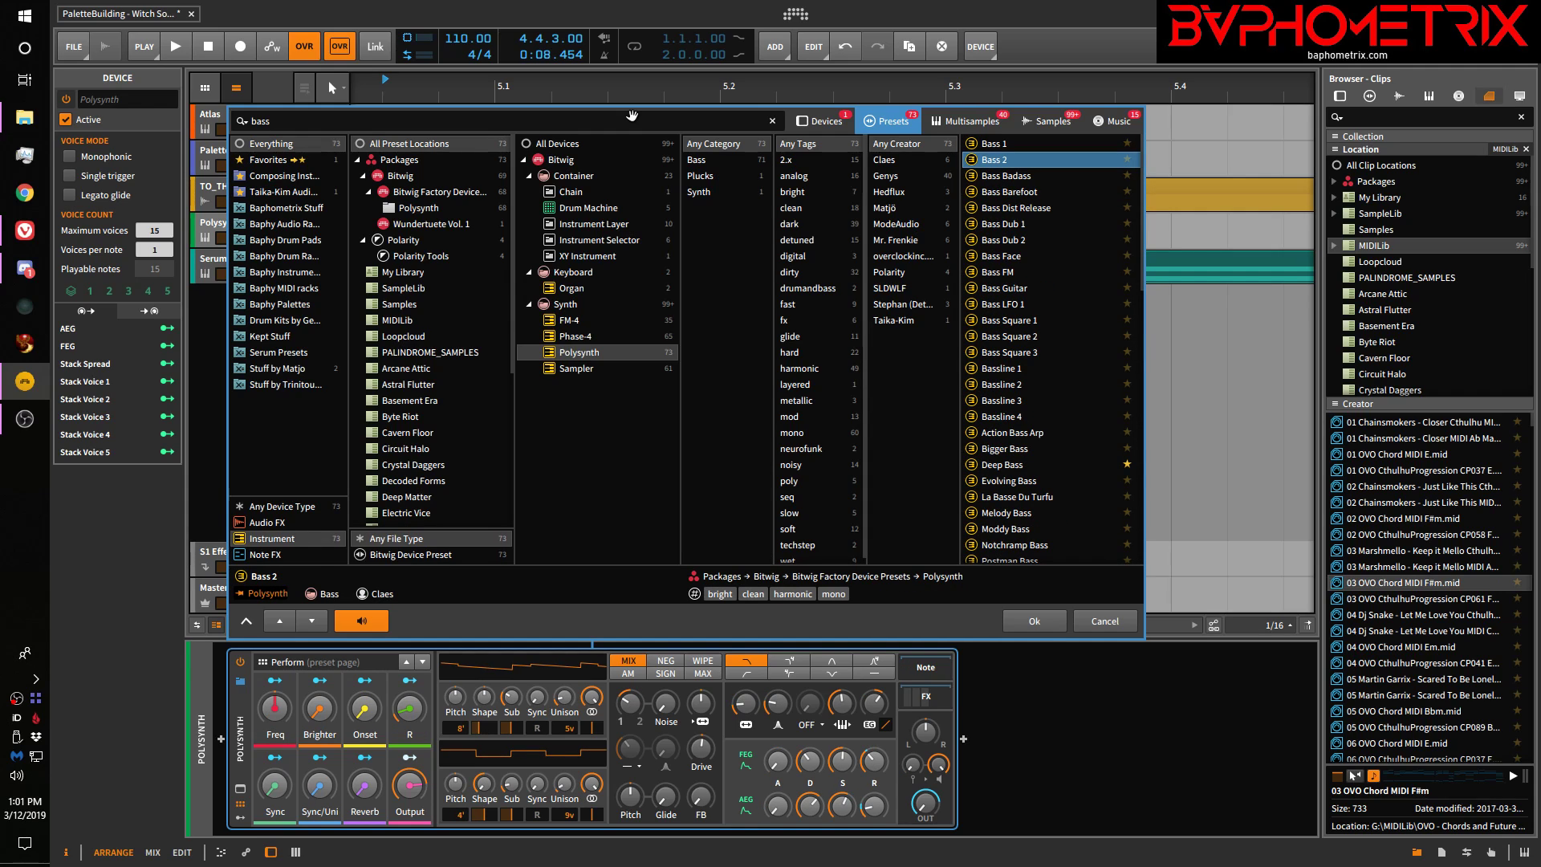
Cycle back and forth through the content types of the "bass" search from the keyboard, ending on the device results
{"action": "key", "text": "Left"}
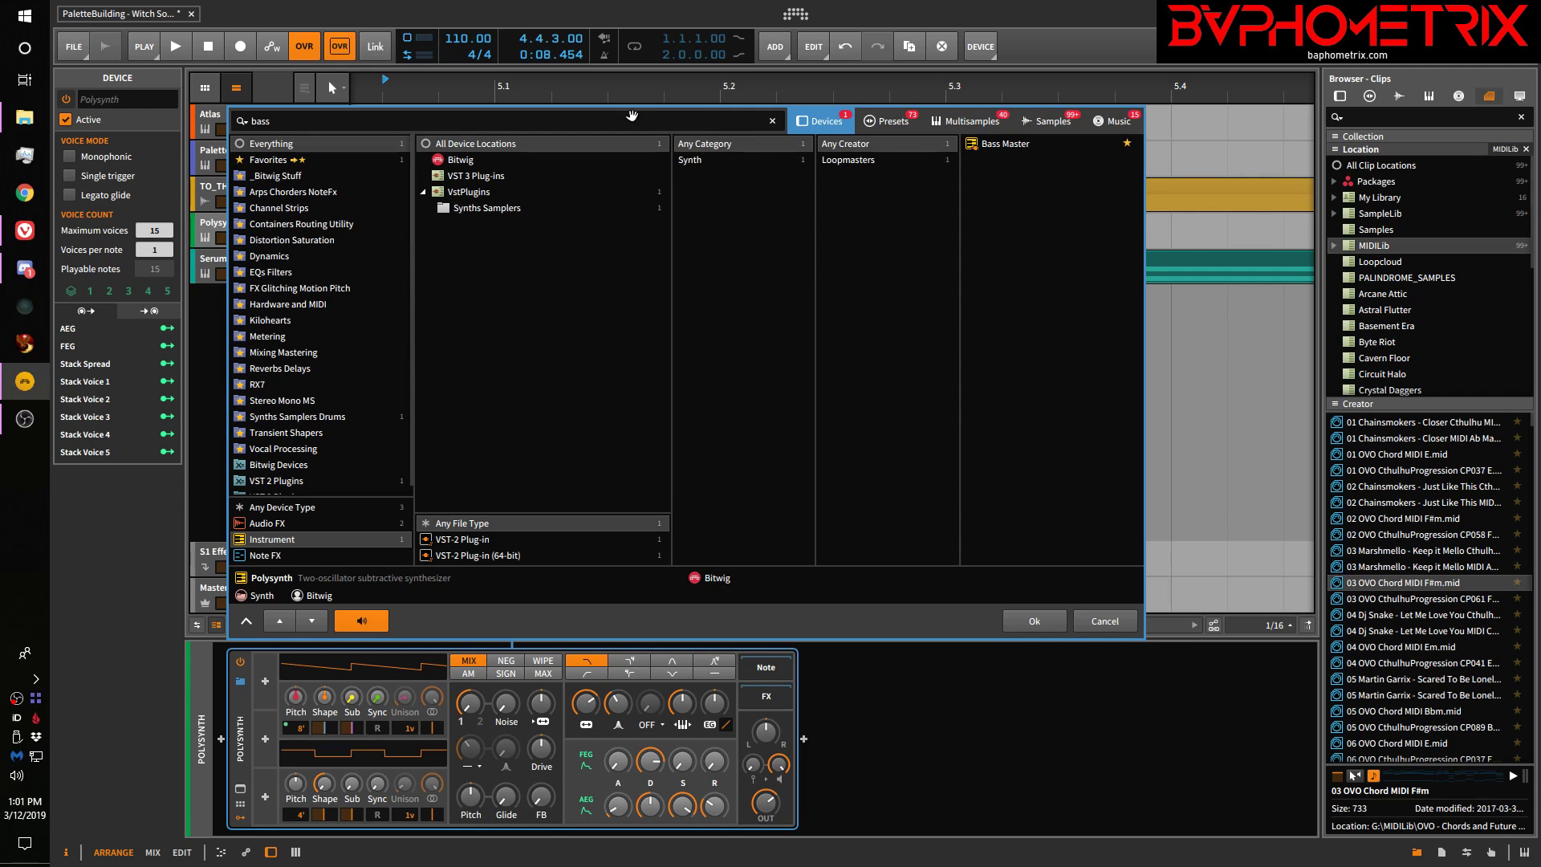
{"action": "key", "text": "Left"}
{"action": "key", "text": "Left"}
{"action": "key", "text": "Left"}
{"action": "key", "text": "Right"}
{"action": "key", "text": "Left"}
{"action": "key", "text": "Left"}
{"action": "key", "text": "Left"}
{"action": "key", "text": "Right"}
{"action": "key", "text": "Right"}
{"action": "key", "text": "Right"}
{"action": "key", "text": "Right"}
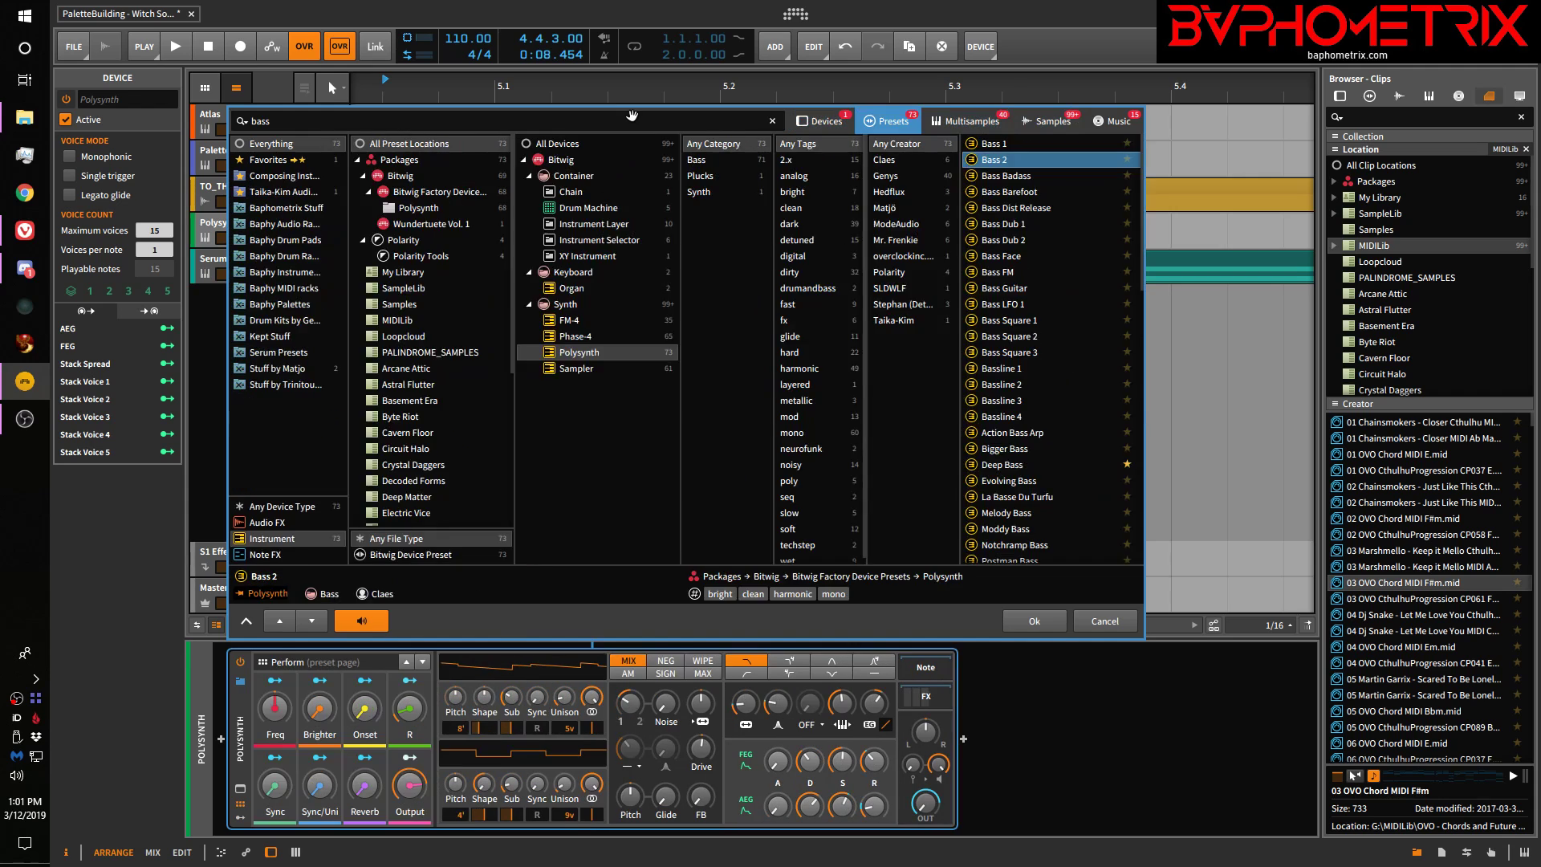
{"action": "key", "text": "Left"}
{"action": "key", "text": "Left"}
{"action": "key", "text": "Left"}
{"action": "key", "text": "Left"}
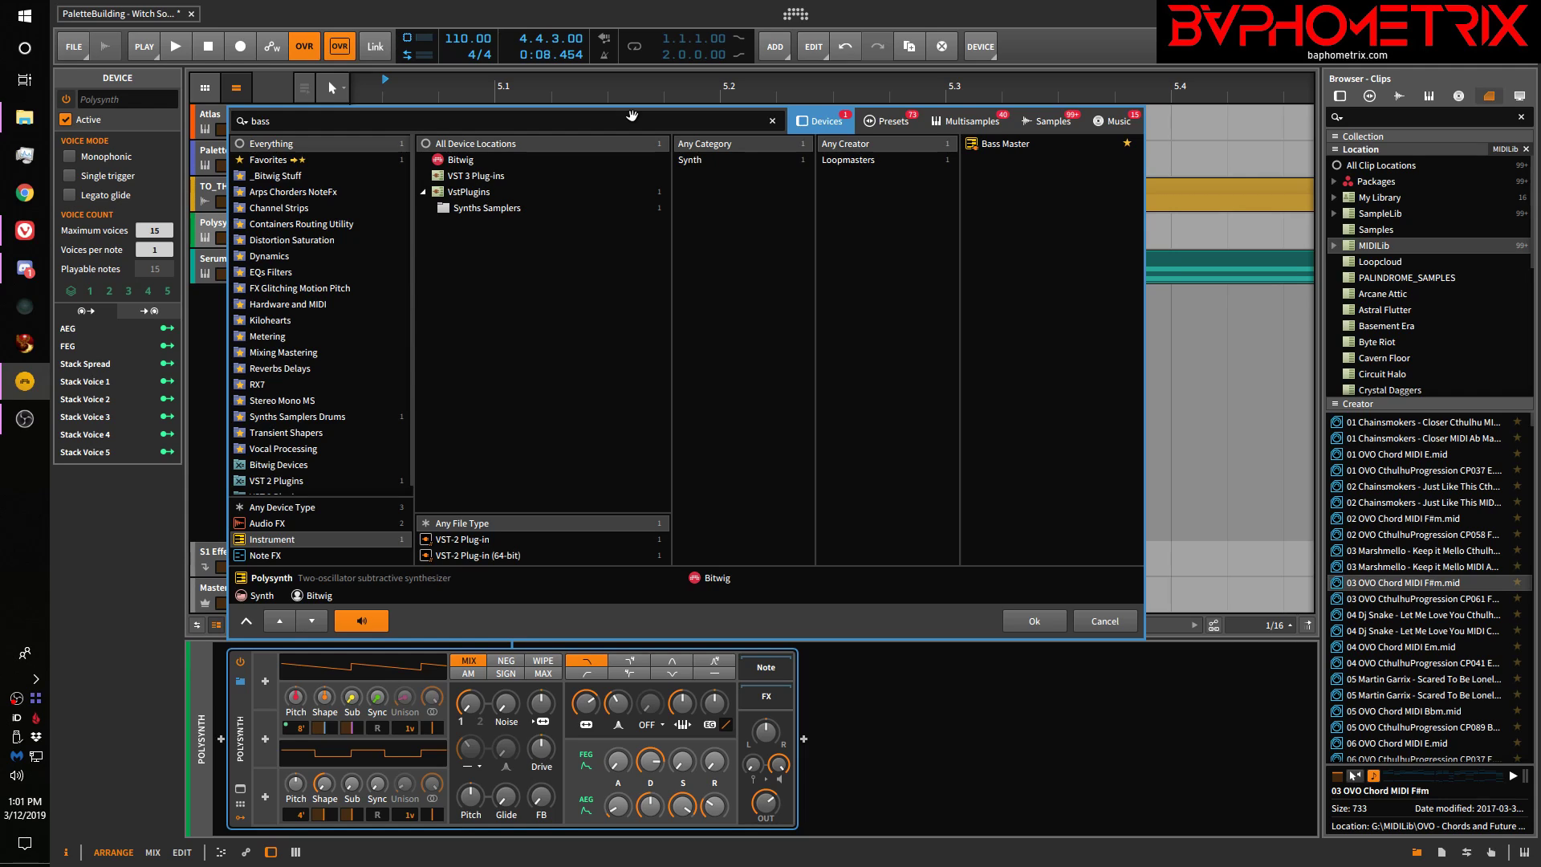
Replace Polysynth with the Bass Master device and close its plug-in window
{"action": "key", "text": "Down"}
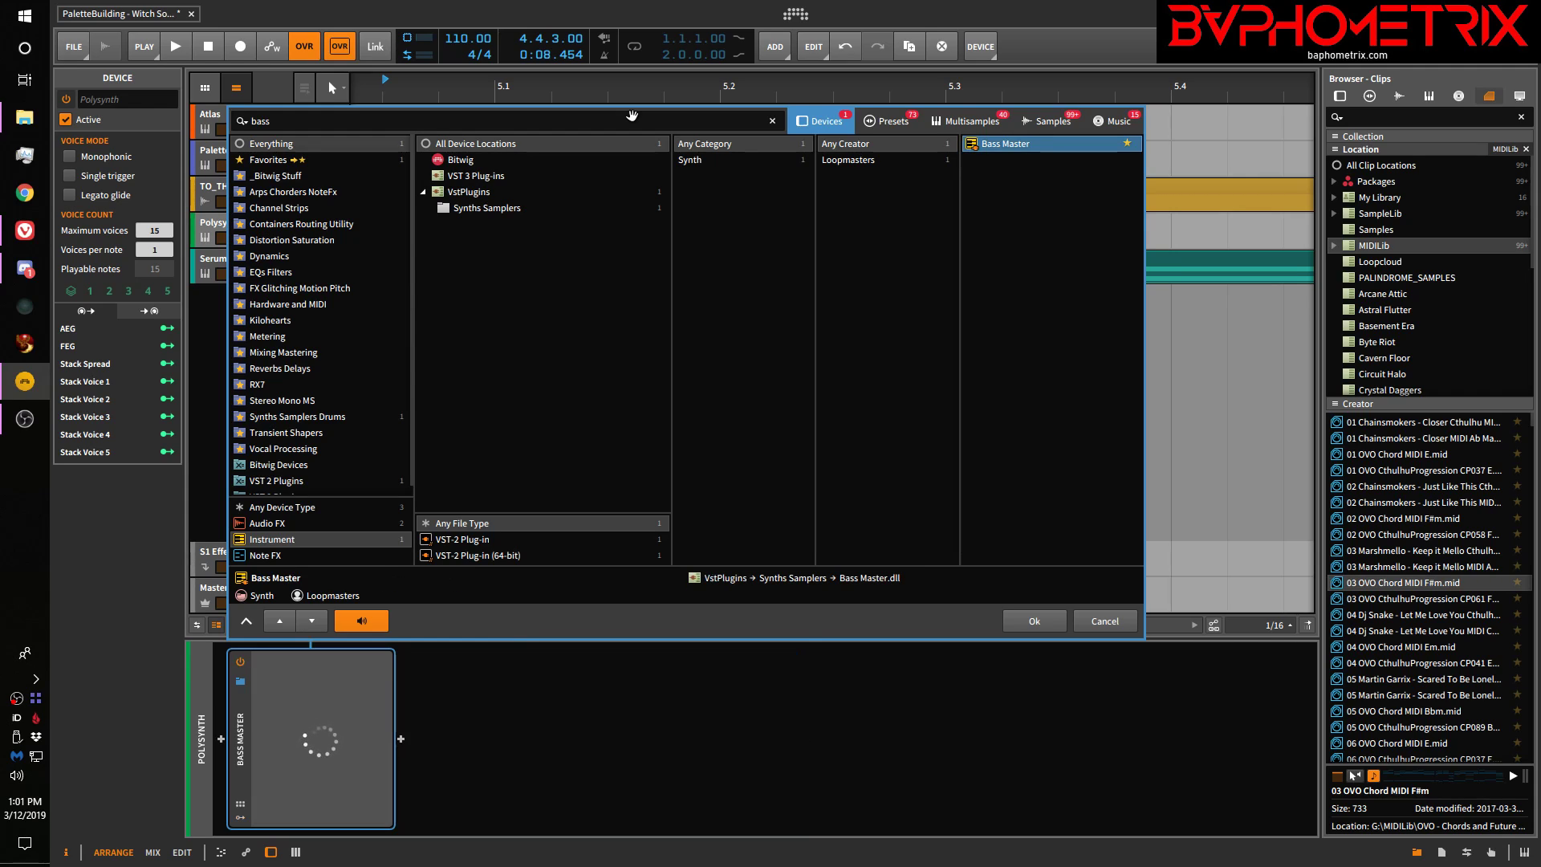
{"action": "key", "text": "Return"}
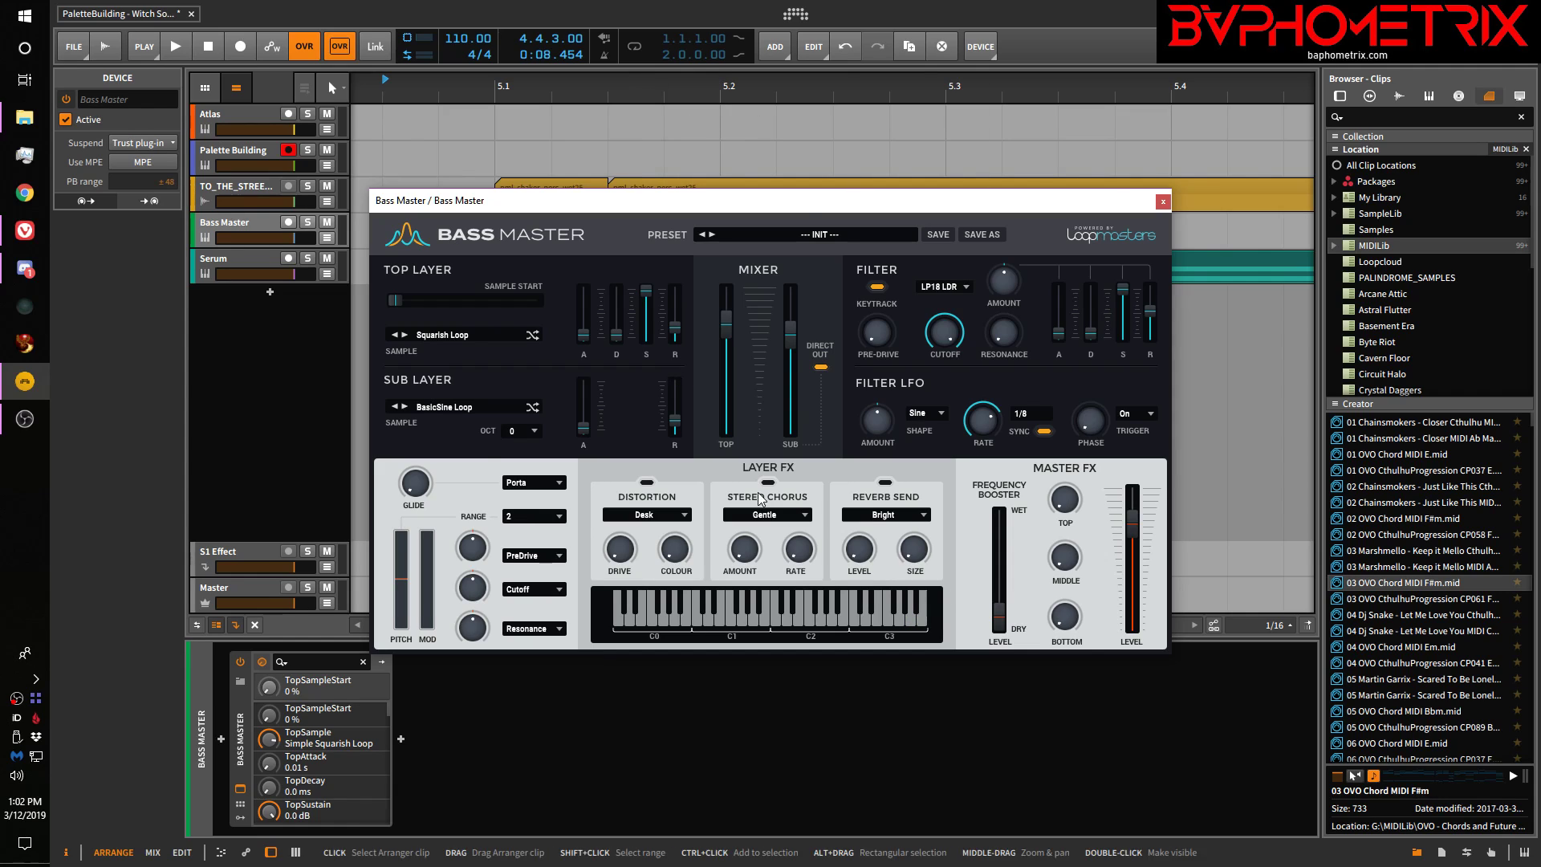
{"action": "left_click", "coordinate": [1162, 203]}
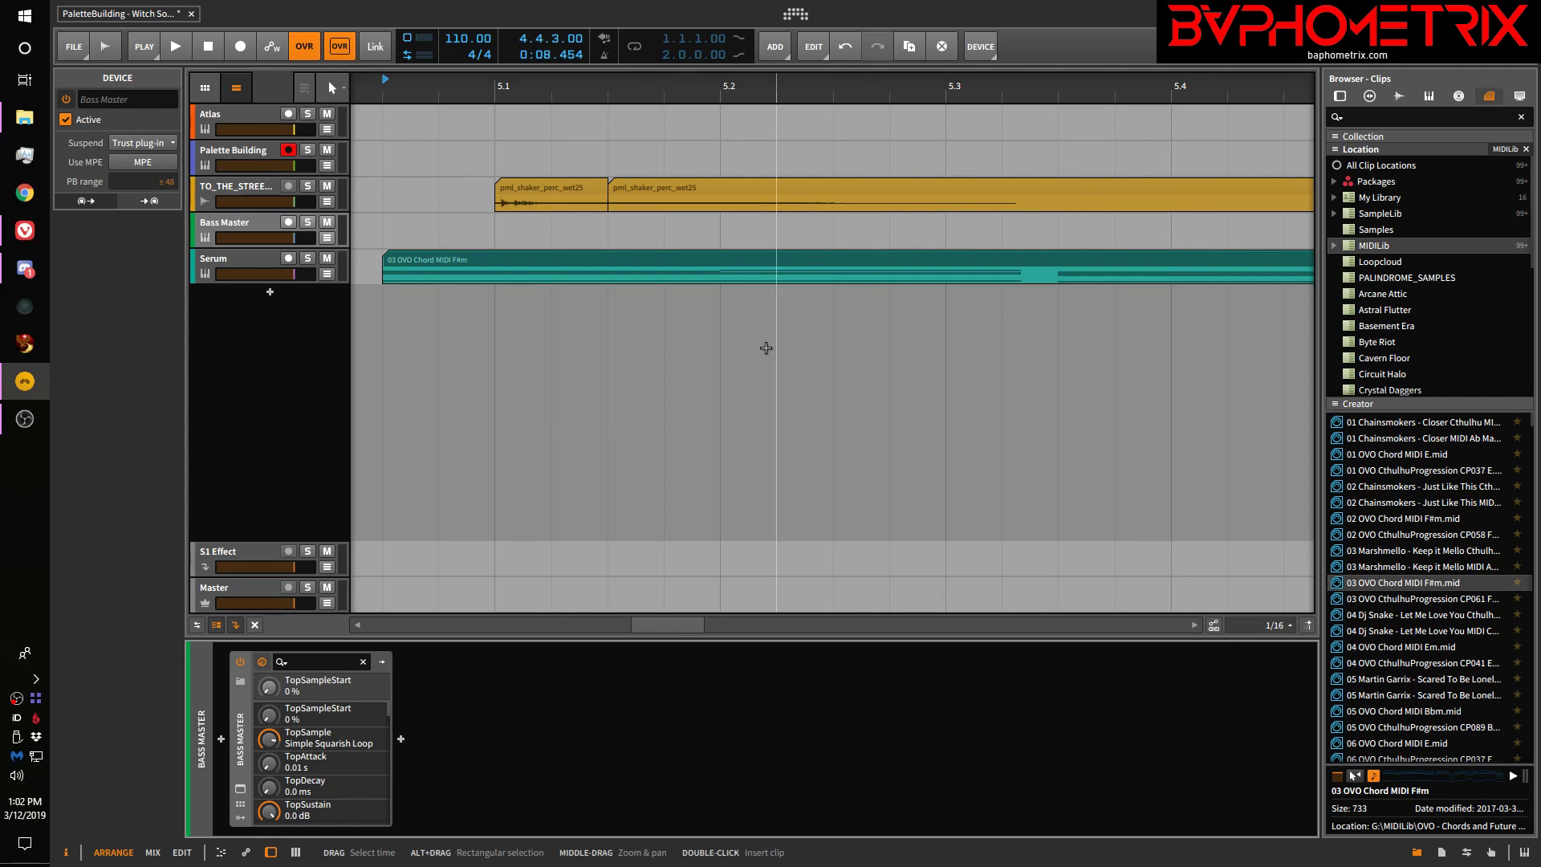